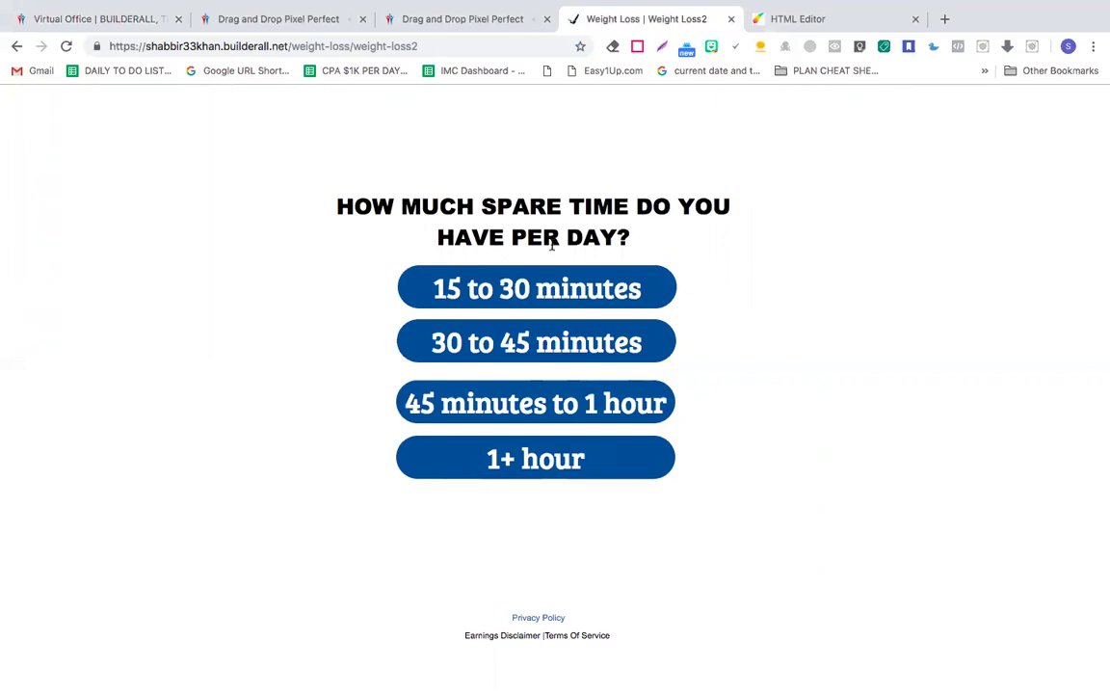
- Answer the live quiz's spare-time question with 15 to 30 minutes and close the pop-up browser tab
{"action": "left_click", "coordinate": [540, 300]}
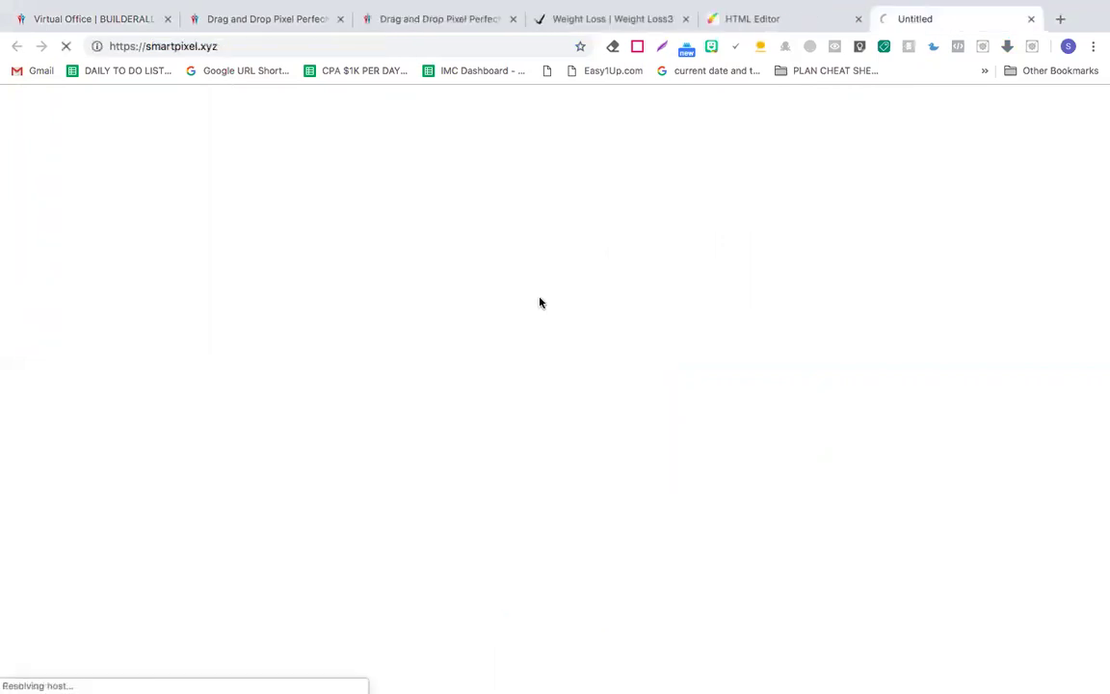
{"action": "left_click", "coordinate": [784, 21]}
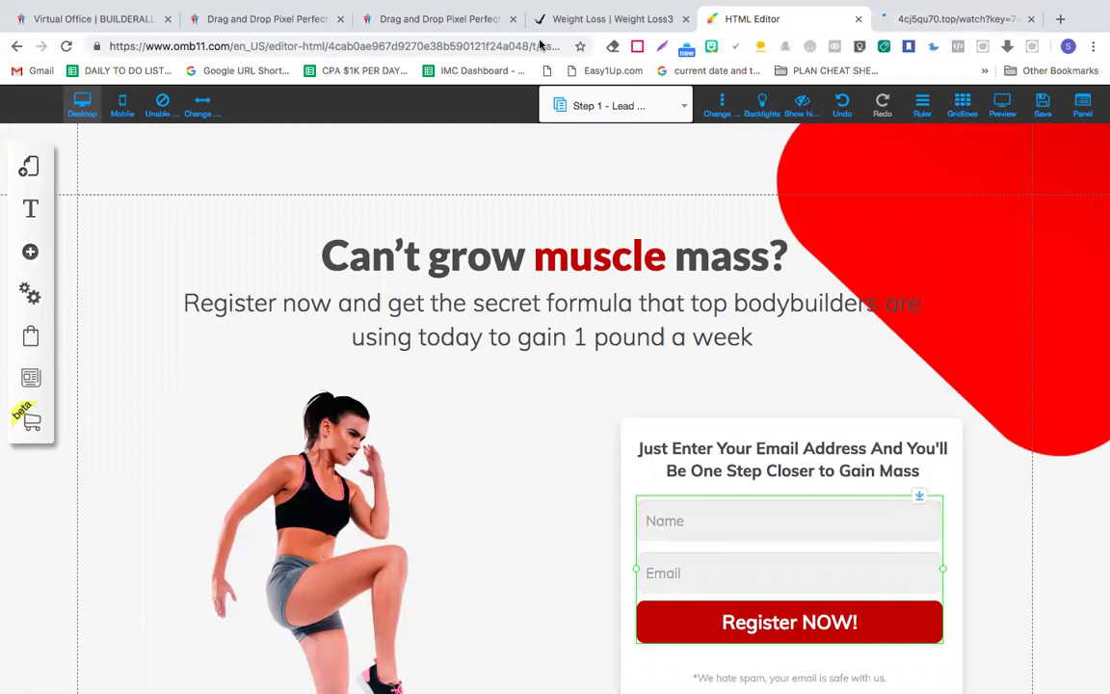
{"action": "left_click", "coordinate": [1030, 19]}
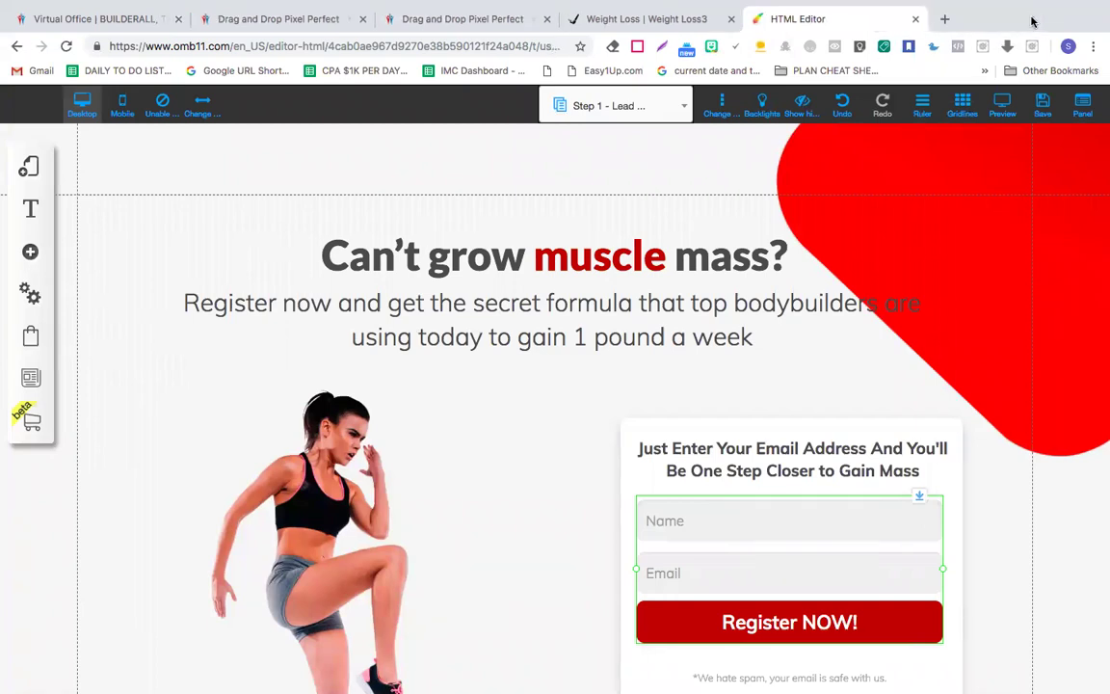
- View the fitness-level question of the live quiz and go back to its first page
{"action": "left_click", "coordinate": [648, 19]}
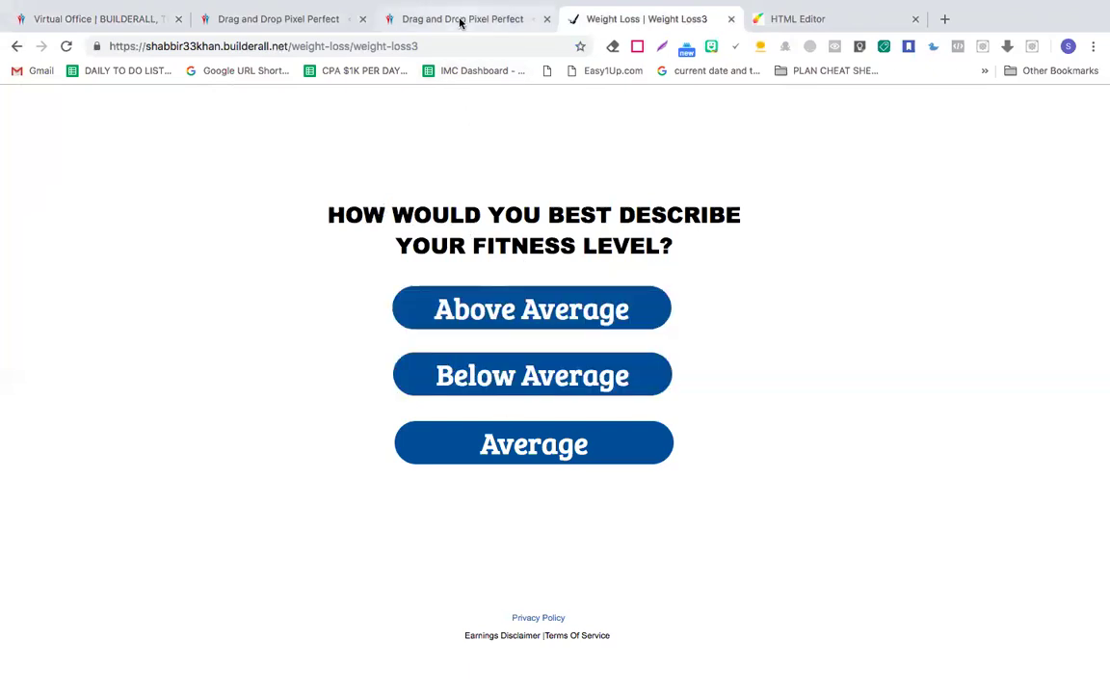
{"action": "left_click", "coordinate": [15, 48]}
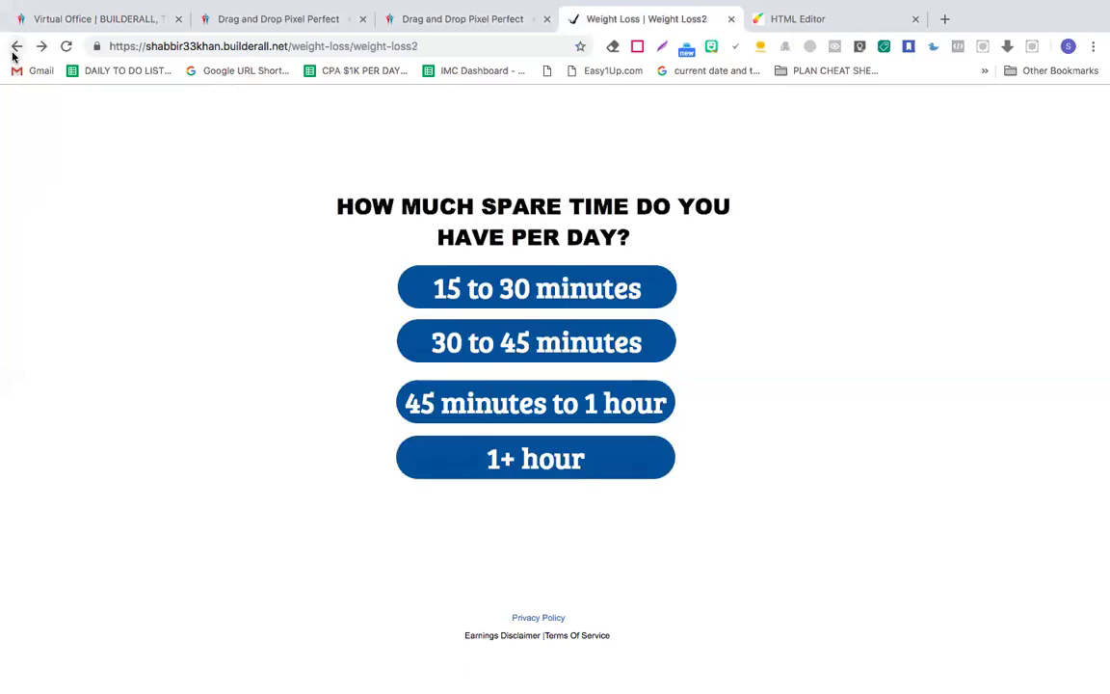
{"action": "left_click", "coordinate": [15, 48]}
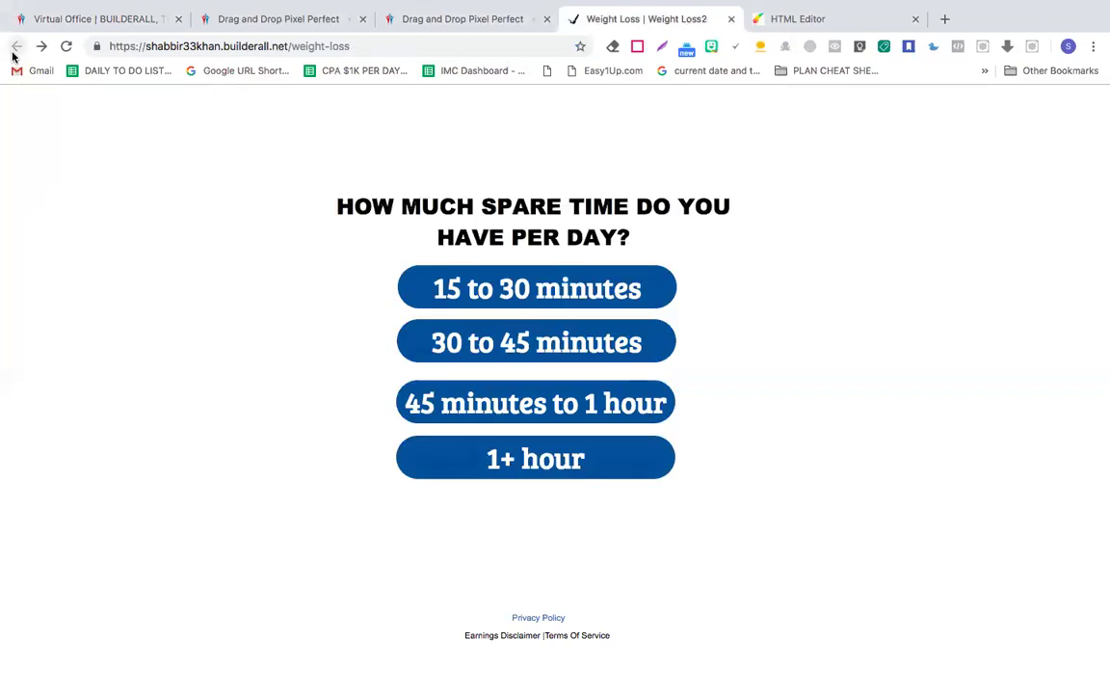
- Open the Drag and Drop Pixel Perfect sites in Builderall and start a new website from the Blank Page category
{"action": "left_click", "coordinate": [414, 22]}
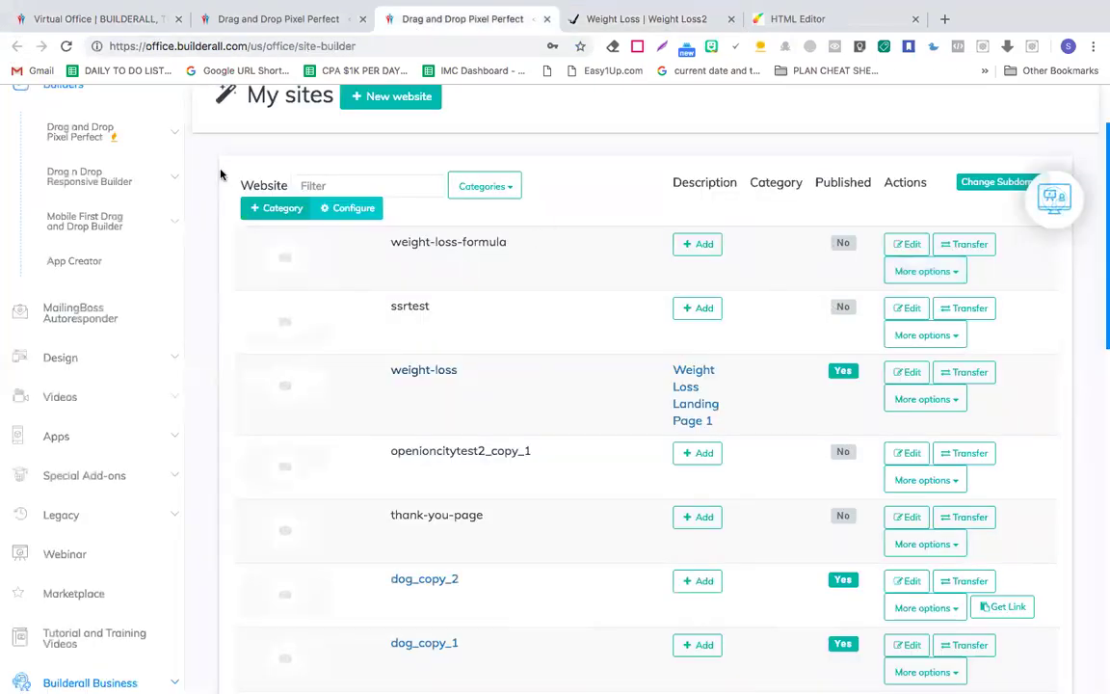
{"action": "scroll", "coordinate": [434, 290], "scroll_direction": "up", "scroll_amount": 2}
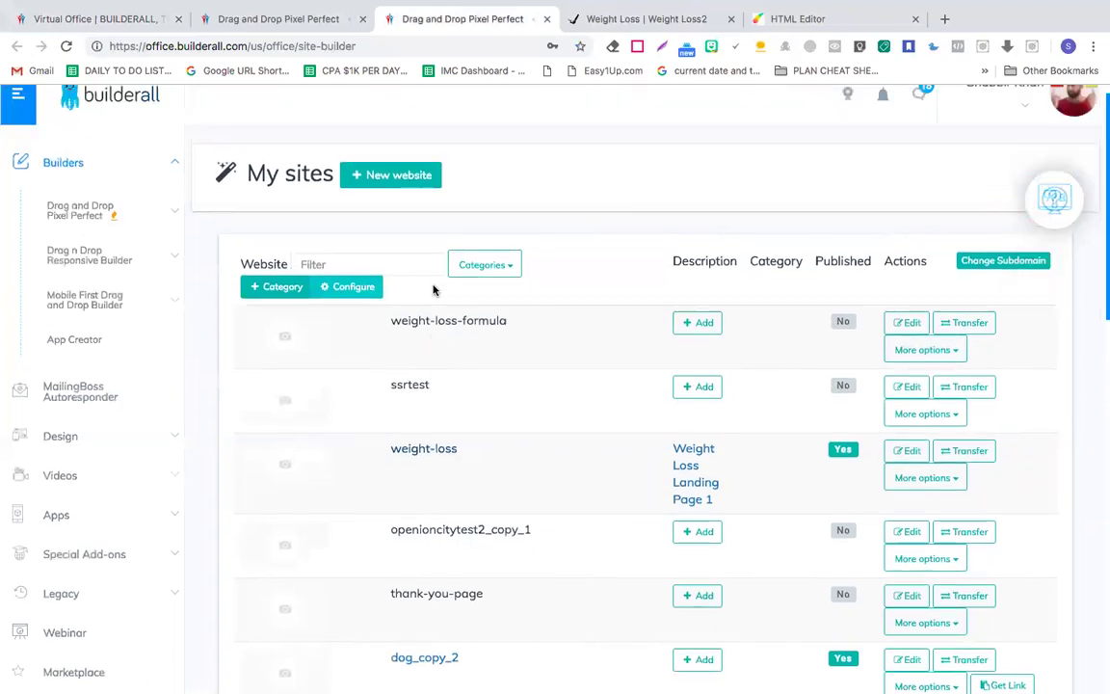
{"action": "left_click", "coordinate": [85, 216]}
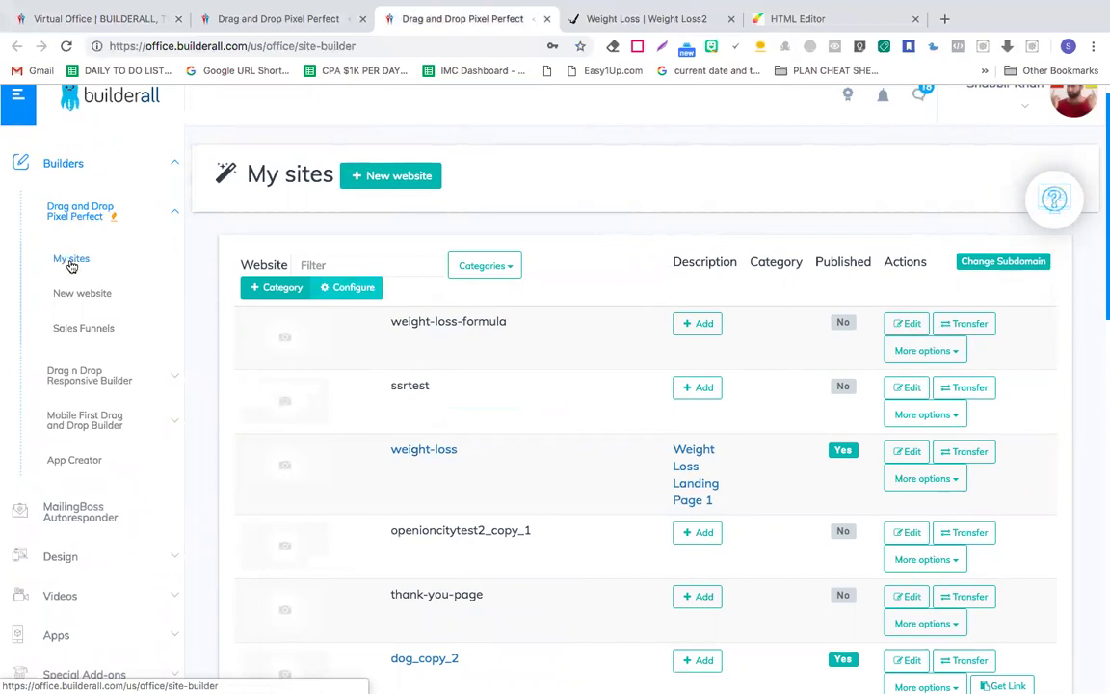
{"action": "left_click", "coordinate": [71, 263]}
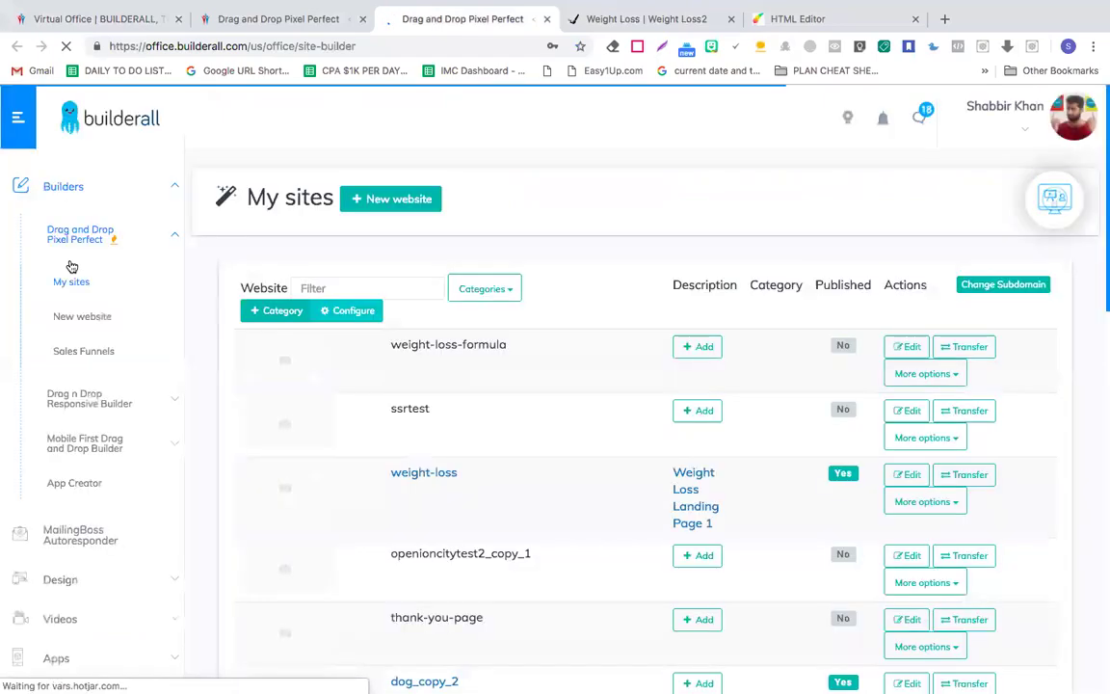
{"action": "left_click", "coordinate": [386, 204]}
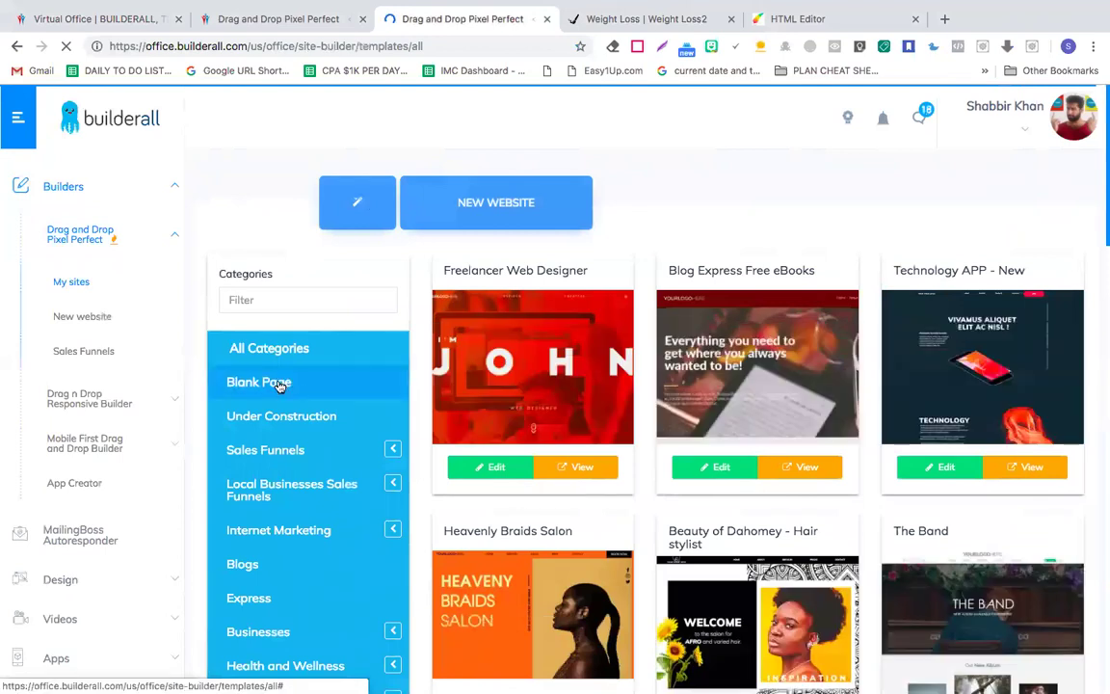
{"action": "left_click", "coordinate": [279, 382]}
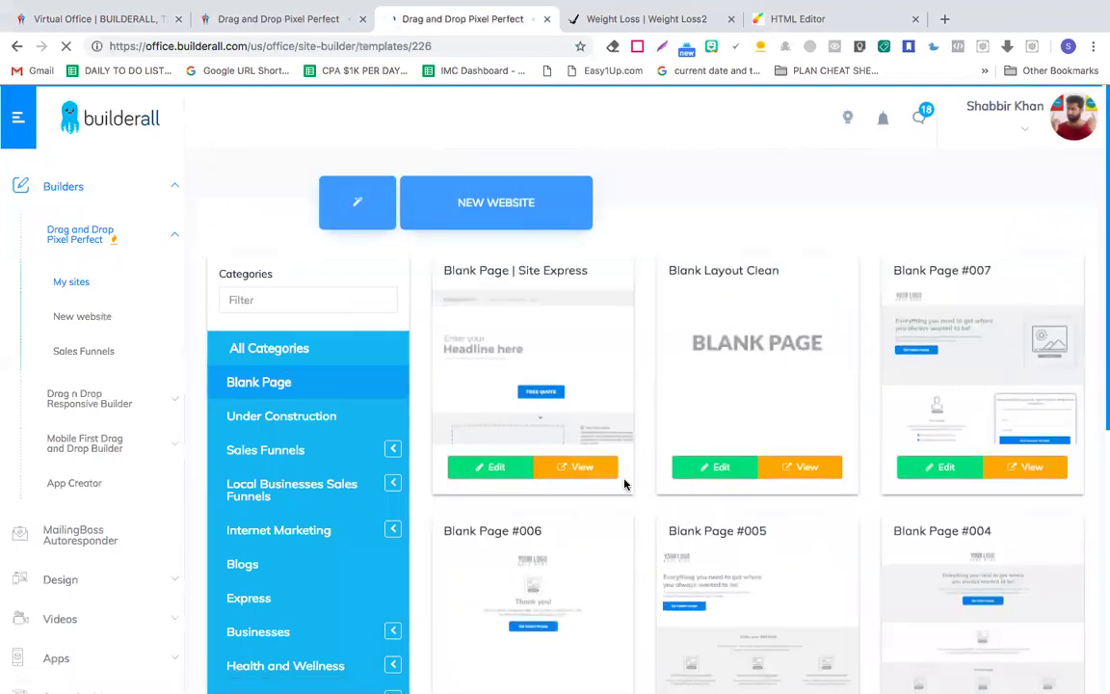
- Examine the layouts of the blank page templates, including Blank Page #006, #002 and #003
{"action": "scroll", "coordinate": [625, 485], "scroll_direction": "down", "scroll_amount": 5}
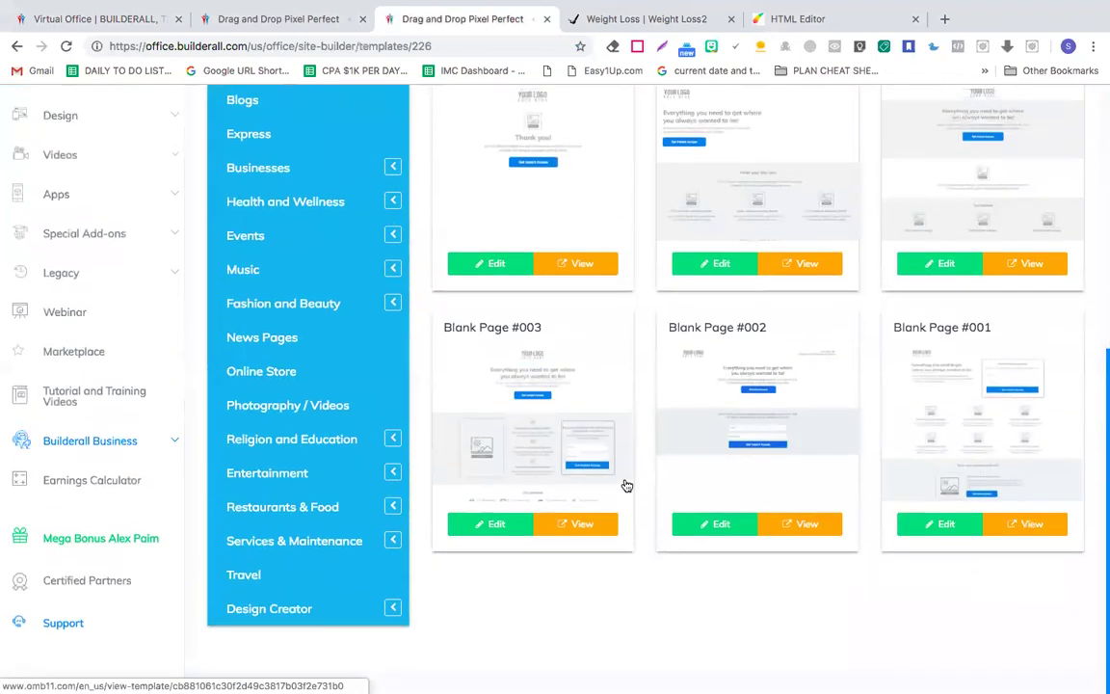
{"action": "scroll", "coordinate": [624, 485], "scroll_direction": "up", "scroll_amount": 5}
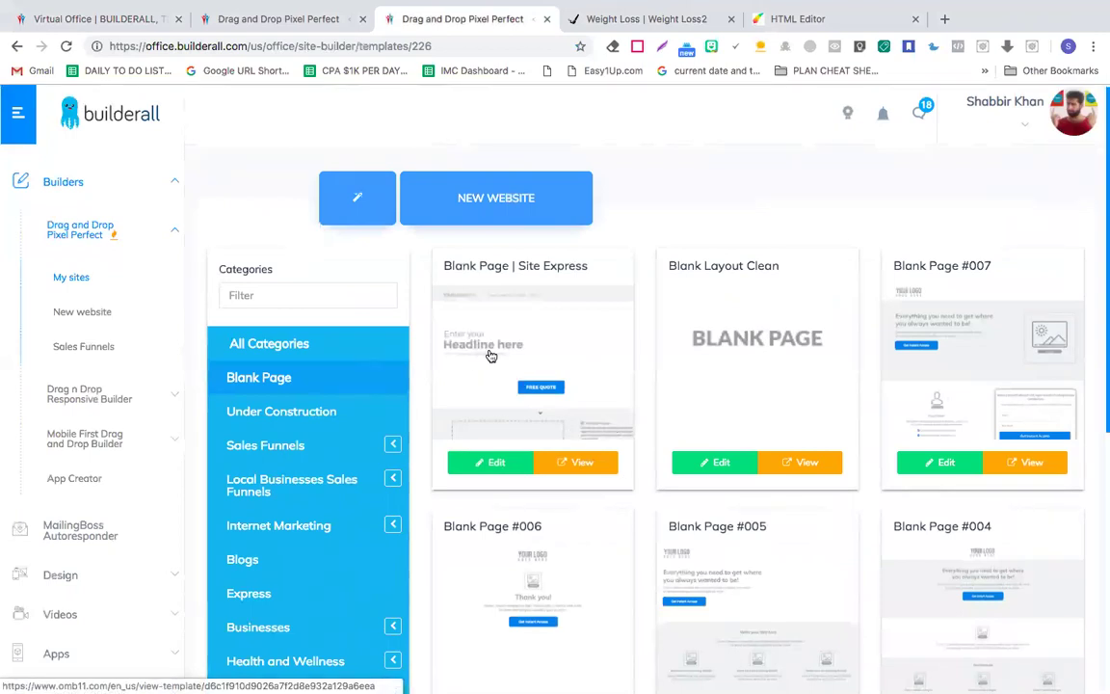
{"action": "scroll", "coordinate": [930, 342], "scroll_direction": "down", "scroll_amount": 3}
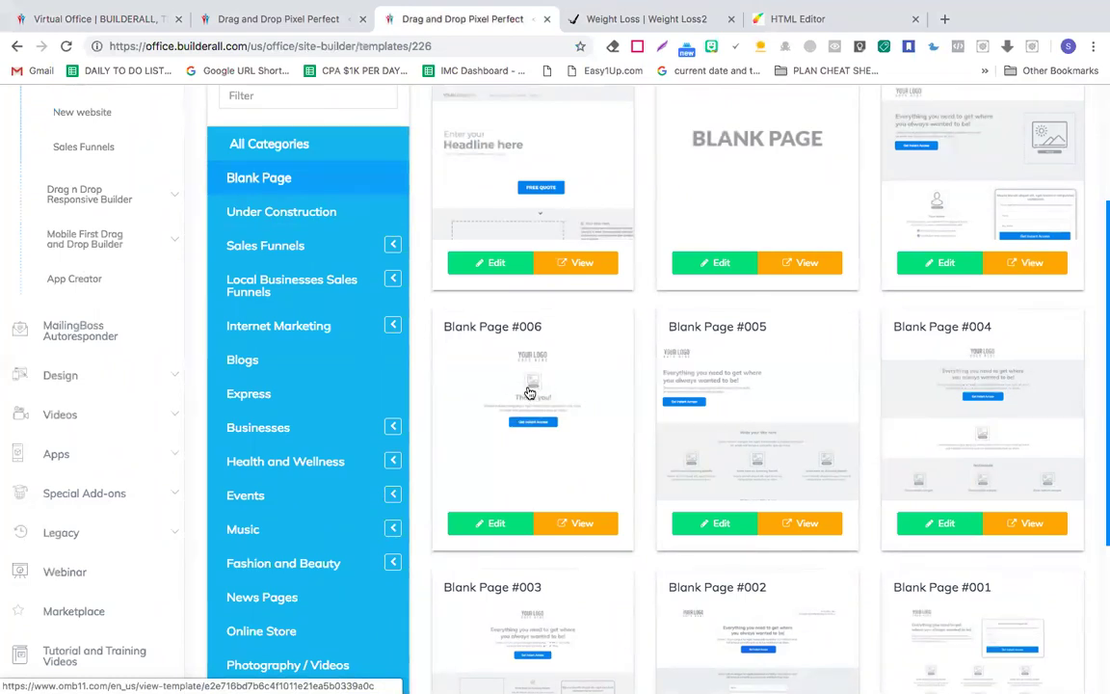
{"action": "scroll", "coordinate": [529, 392], "scroll_direction": "up", "scroll_amount": 5}
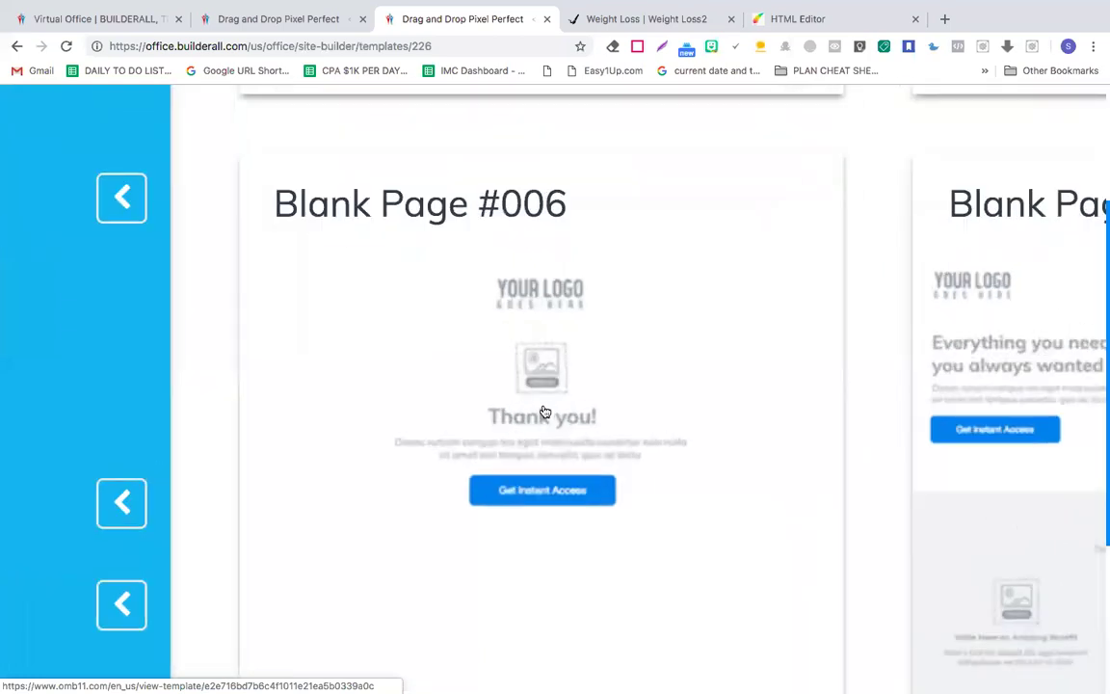
{"action": "scroll", "coordinate": [545, 413], "scroll_direction": "down", "scroll_amount": 5}
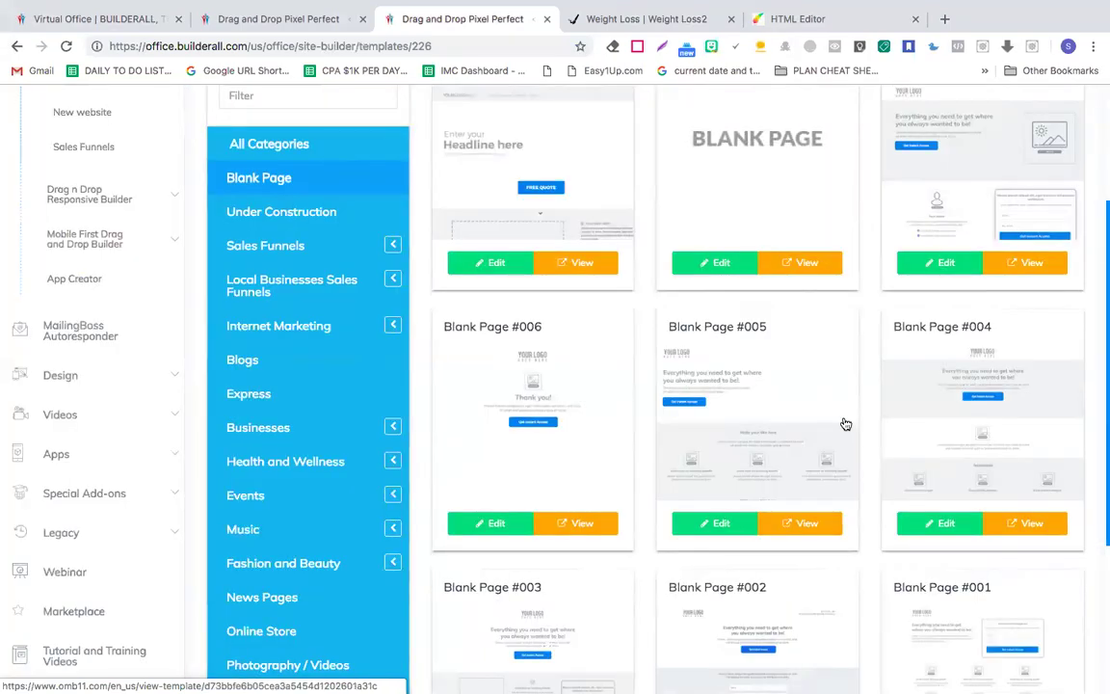
{"action": "scroll", "coordinate": [845, 424], "scroll_direction": "down", "scroll_amount": 2}
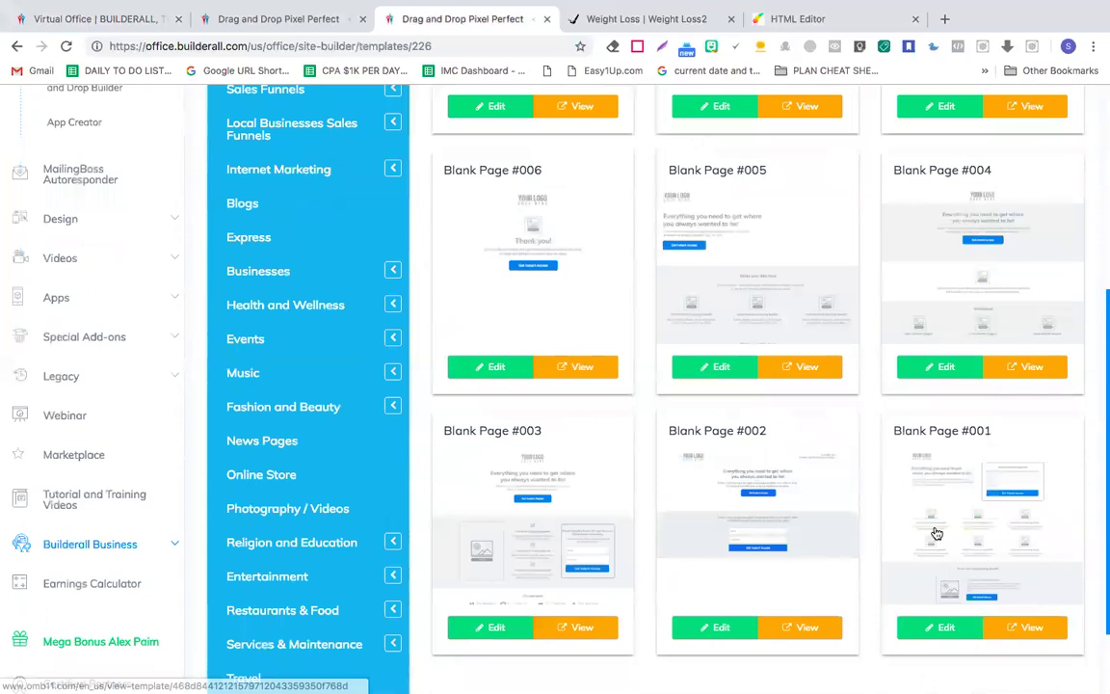
{"action": "scroll", "coordinate": [782, 507], "scroll_direction": "up", "scroll_amount": 5}
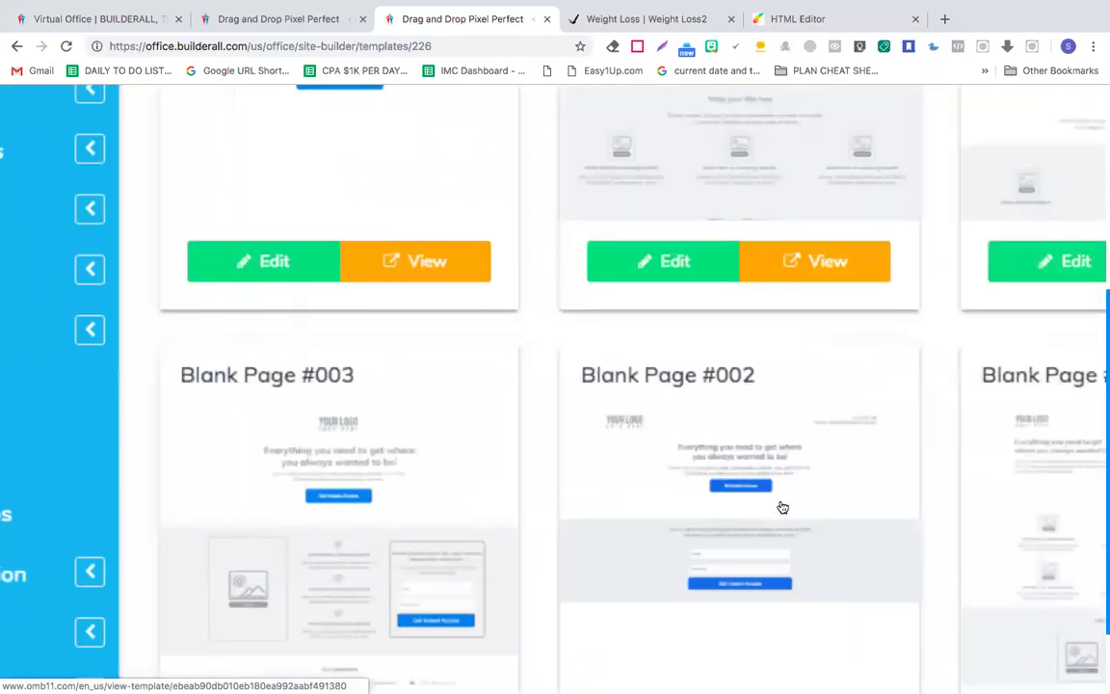
{"action": "scroll", "coordinate": [782, 507], "scroll_direction": "down", "scroll_amount": 2}
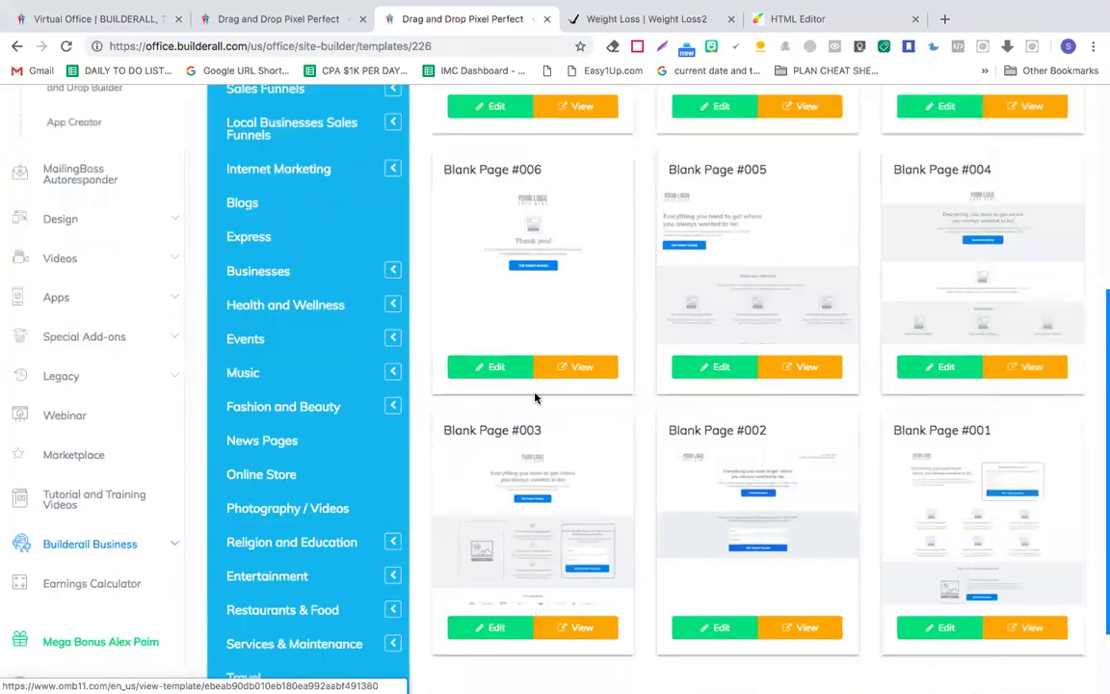
{"action": "scroll", "coordinate": [569, 513], "scroll_direction": "up", "scroll_amount": 3}
{"action": "scroll", "coordinate": [551, 530], "scroll_direction": "down", "scroll_amount": 2}
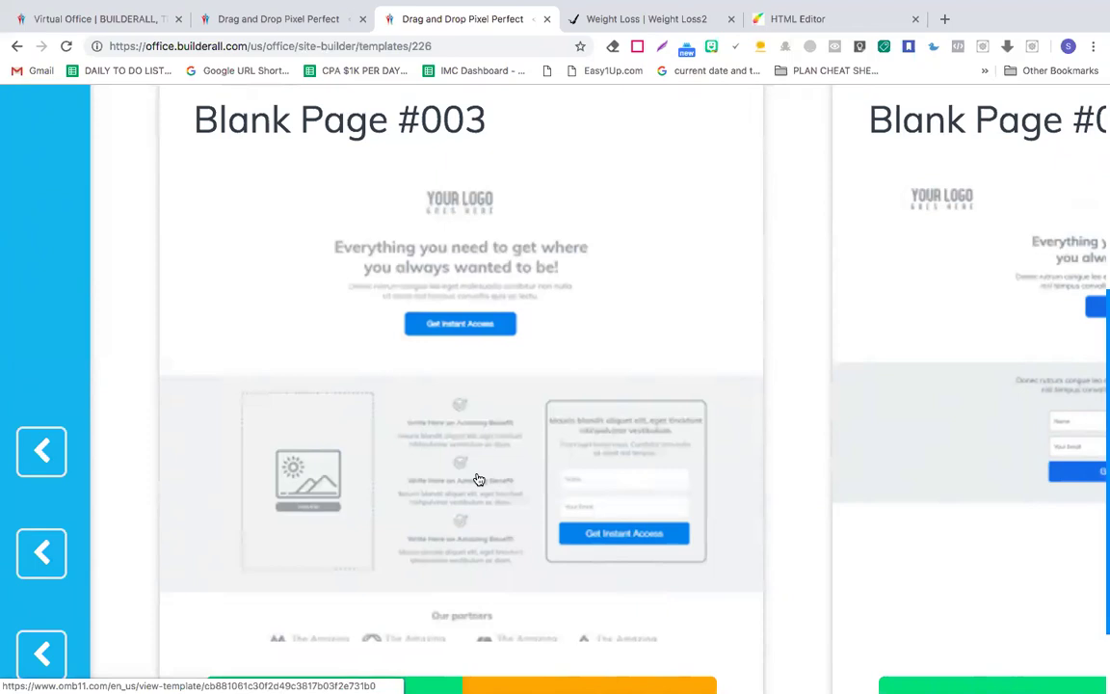
{"action": "scroll", "coordinate": [479, 480], "scroll_direction": "down", "scroll_amount": 5}
{"action": "scroll", "coordinate": [479, 479], "scroll_direction": "down", "scroll_amount": 2}
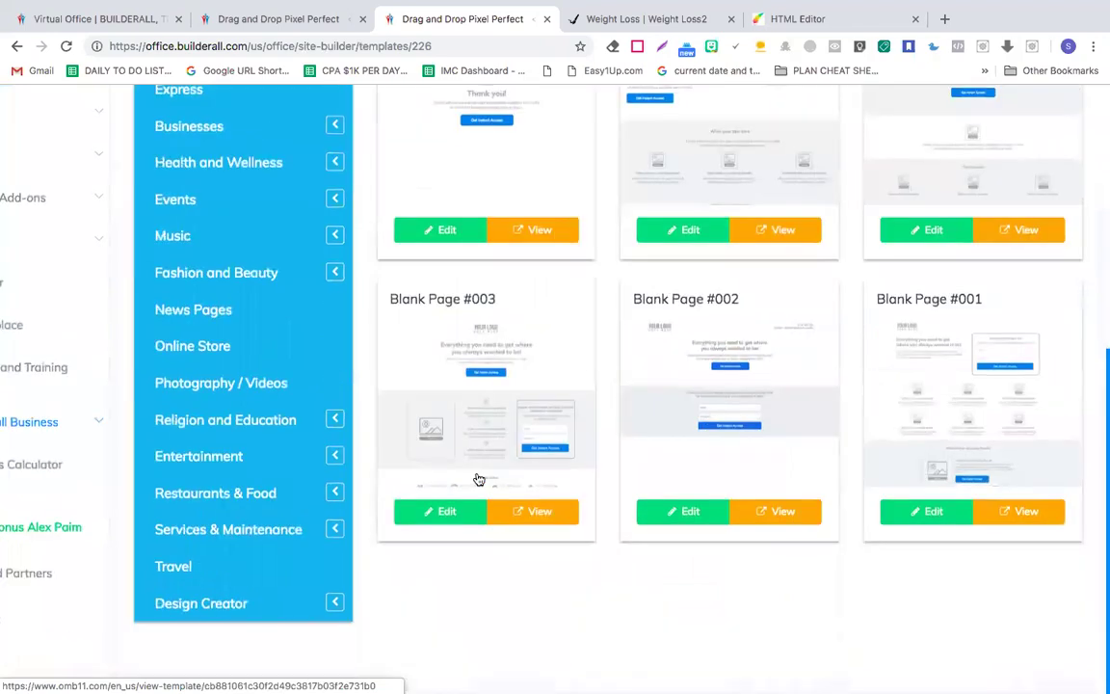
{"action": "scroll", "coordinate": [479, 480], "scroll_direction": "up", "scroll_amount": 6}
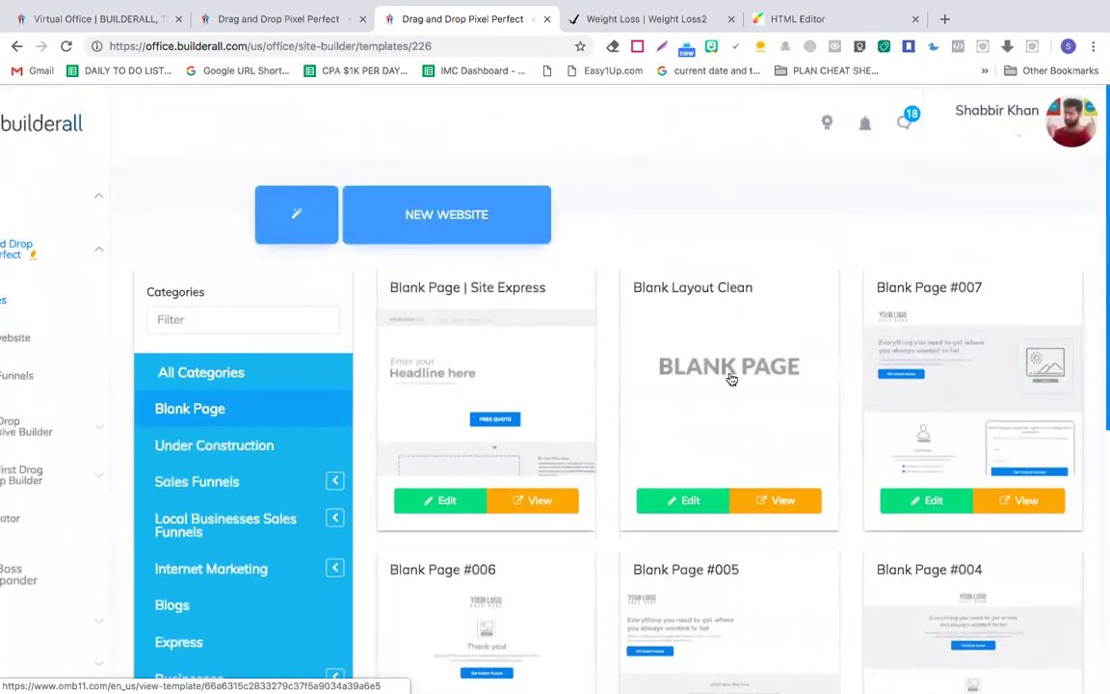
- Open the Blank Layout Clean template for editing, and check its page list and the live quiz's first question
{"action": "left_click", "coordinate": [694, 499]}
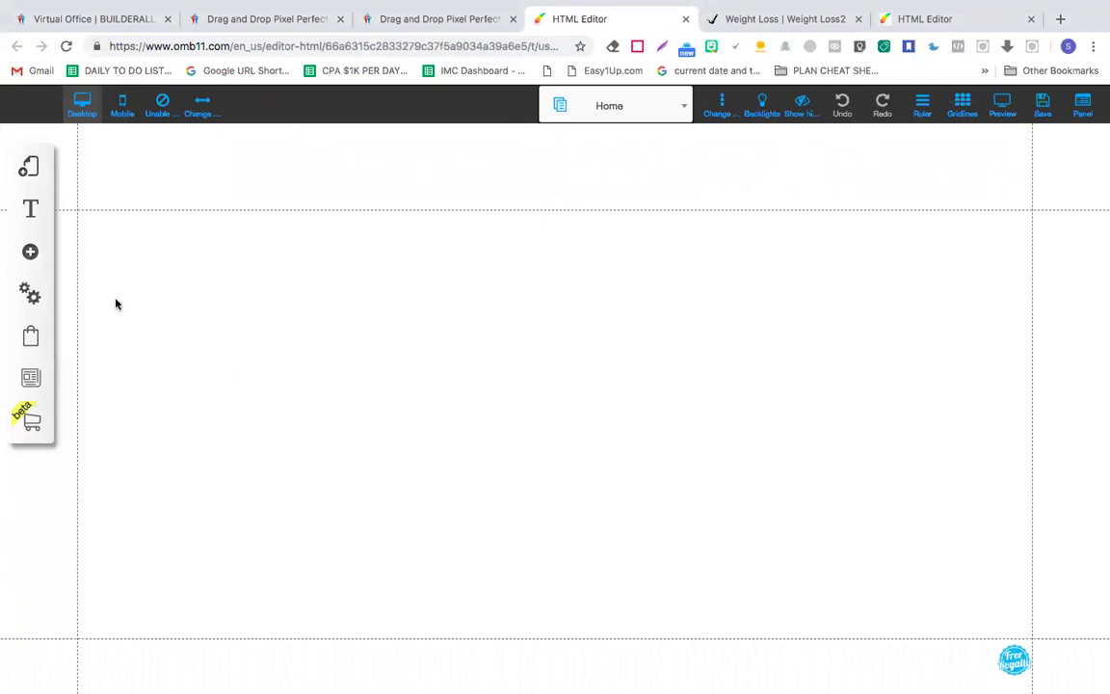
{"action": "left_click", "coordinate": [623, 123]}
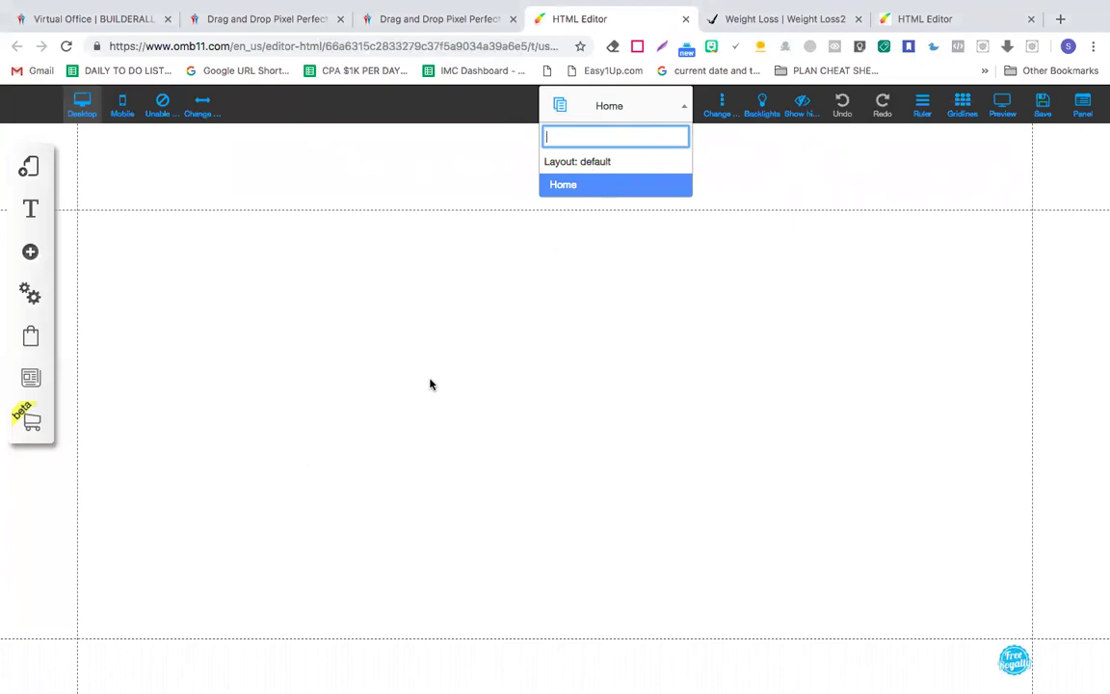
{"action": "left_click", "coordinate": [643, 106]}
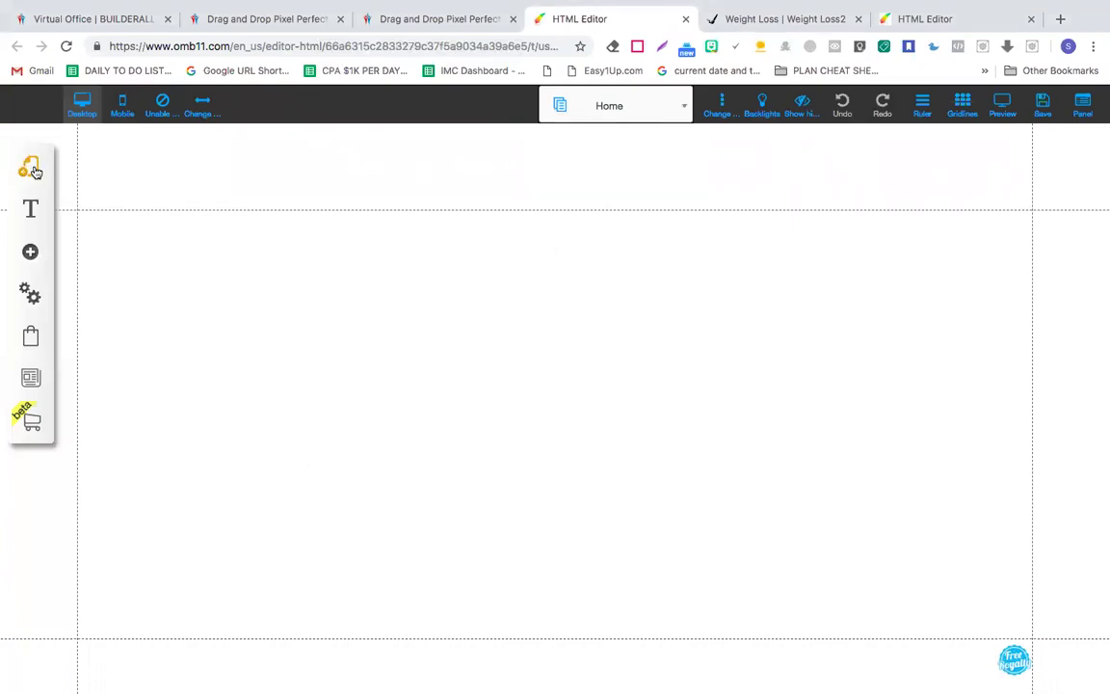
{"action": "left_click", "coordinate": [773, 27]}
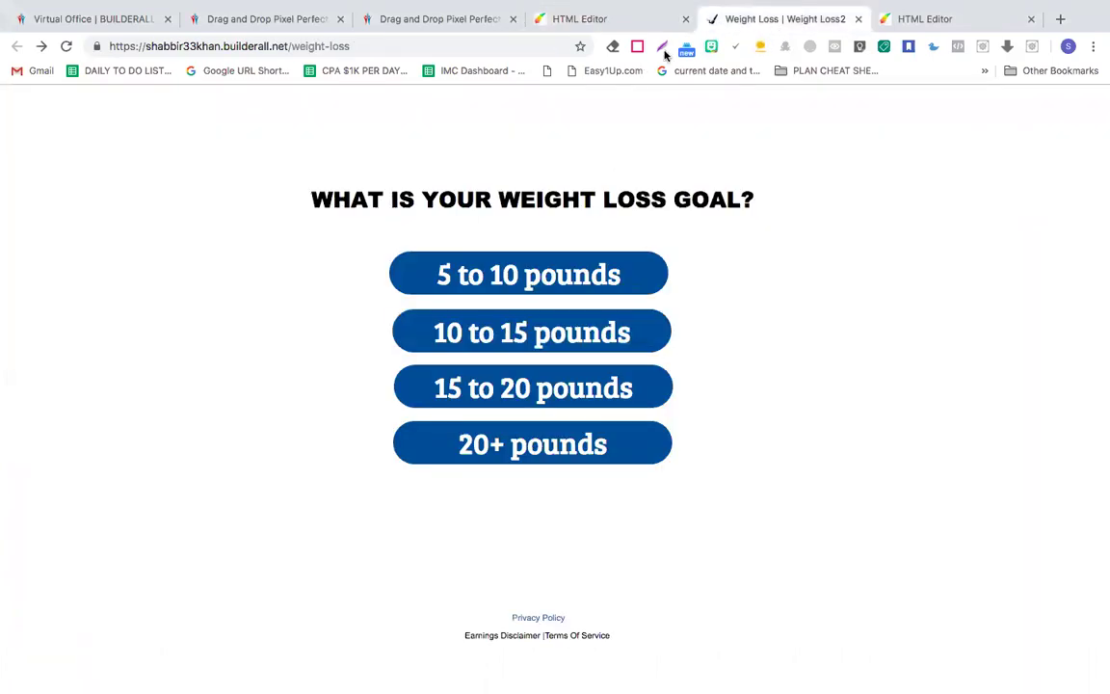
{"action": "left_click", "coordinate": [615, 23]}
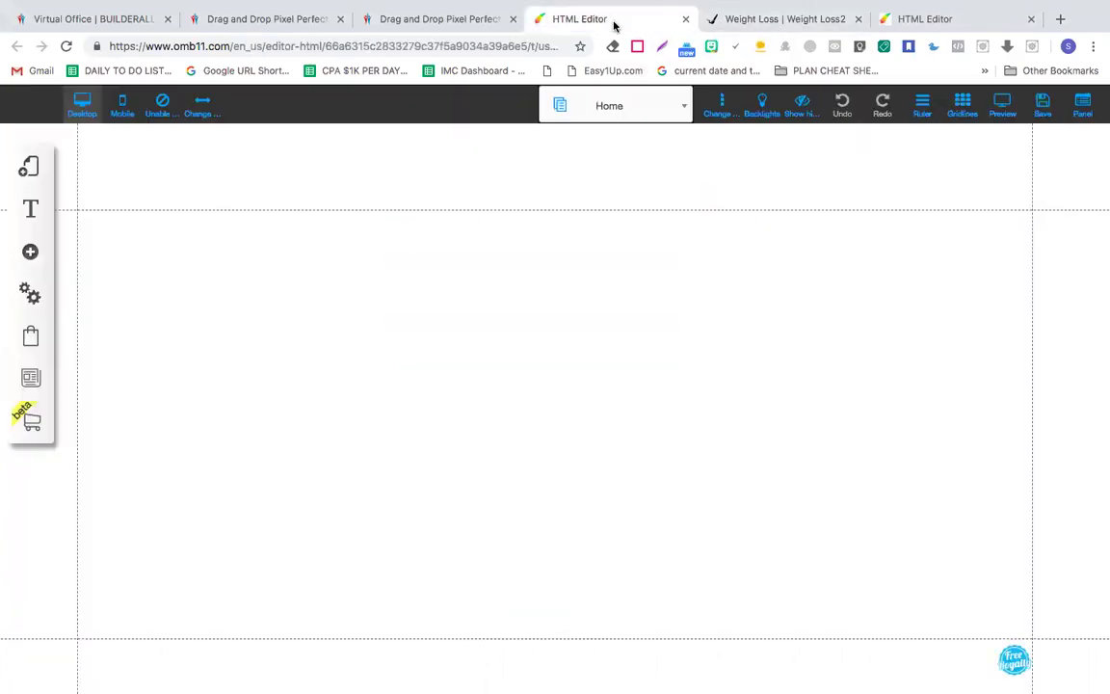
- Set the default layout's title to "Weight Loss X" in its Settings and SEO options
{"action": "left_click", "coordinate": [29, 176]}
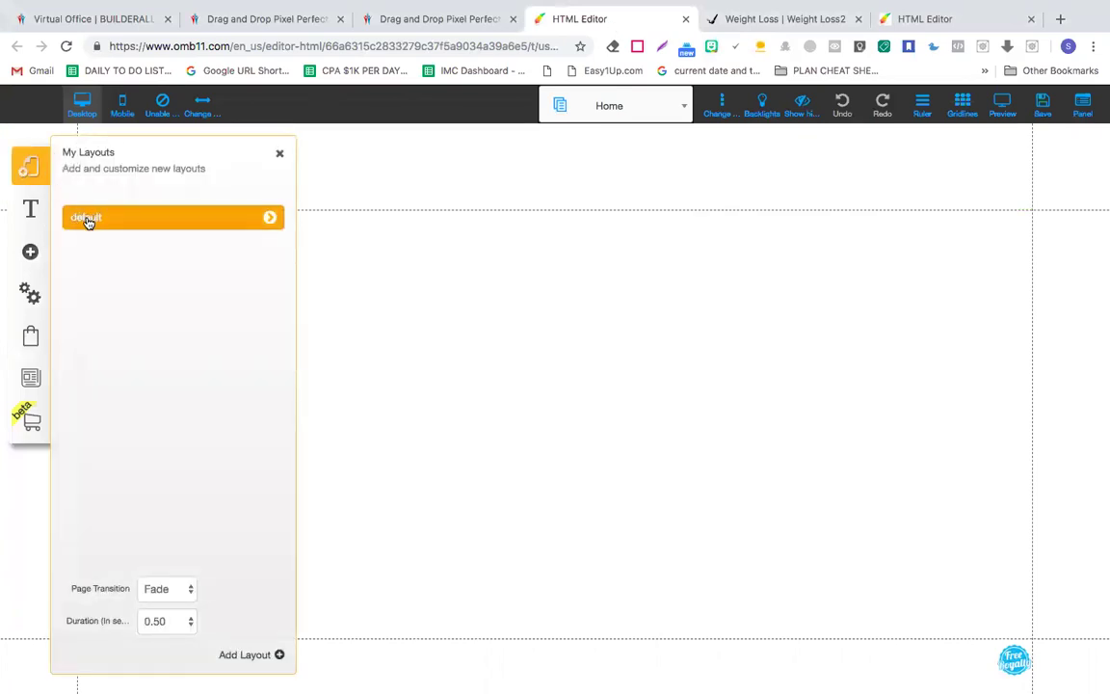
{"action": "left_click", "coordinate": [269, 221]}
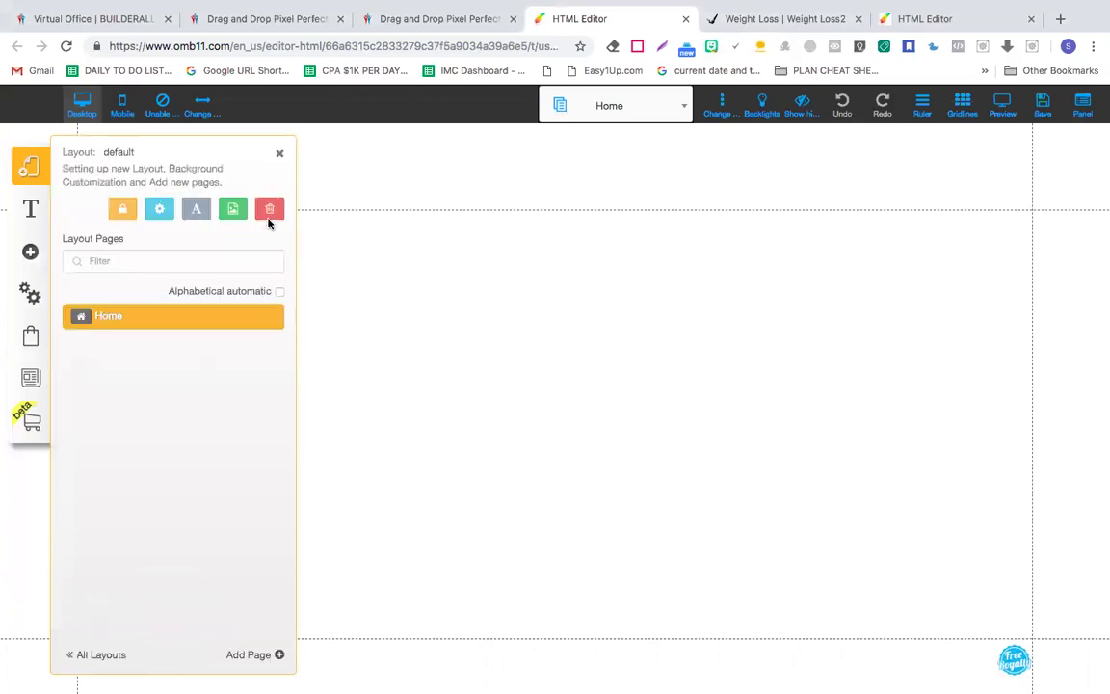
{"action": "mouse_move", "coordinate": [111, 322]}
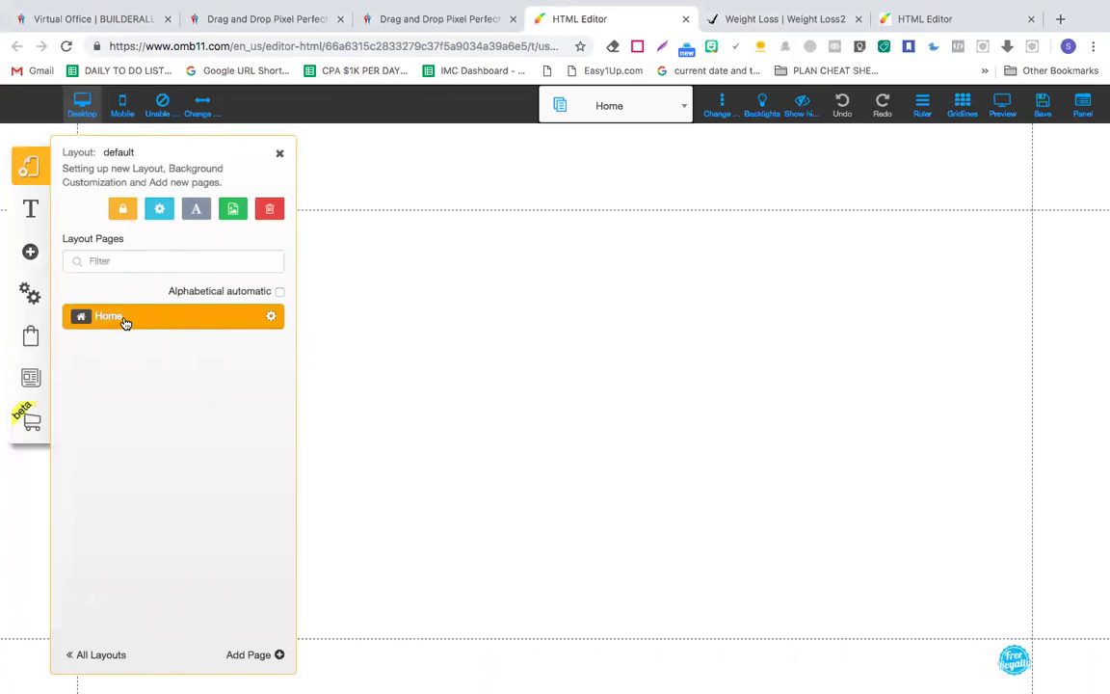
{"action": "left_click", "coordinate": [160, 209]}
{"action": "double_click", "coordinate": [89, 276]}
{"action": "key", "text": "BackSpace"}
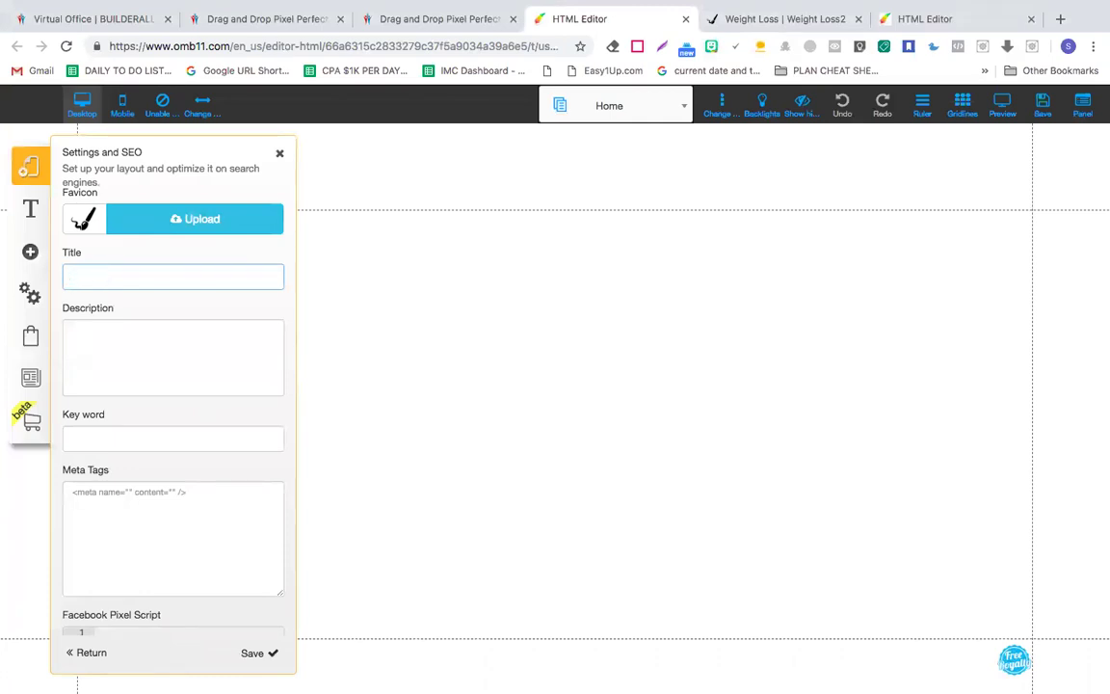
{"action": "type", "text": "We"}
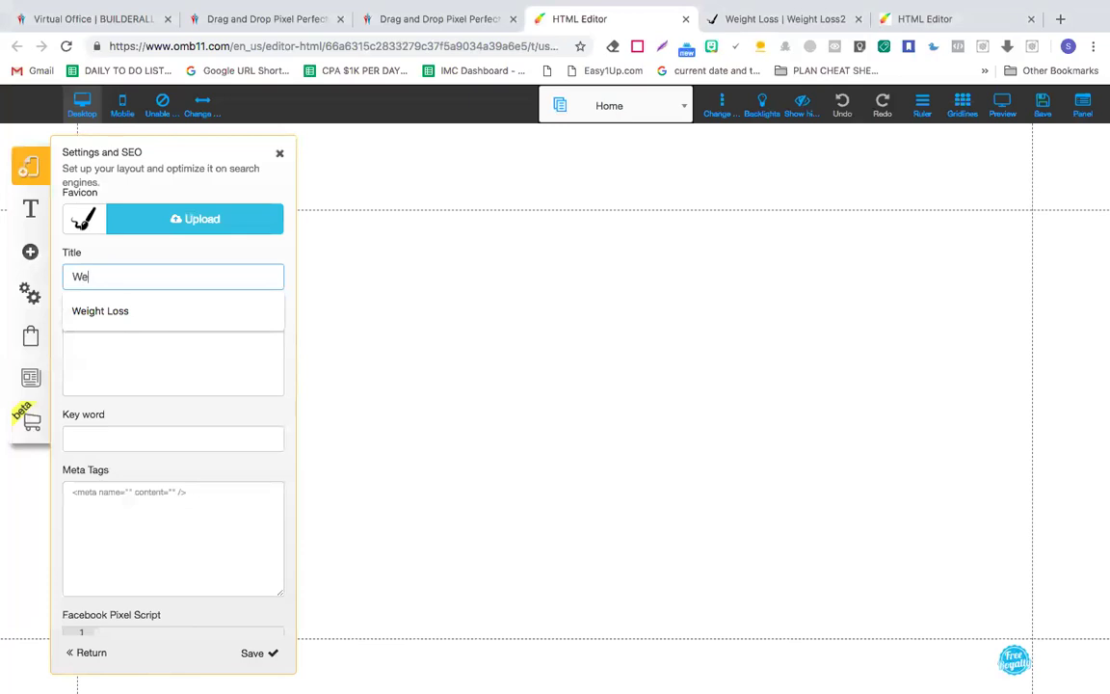
{"action": "type", "text": "ight Loss X"}
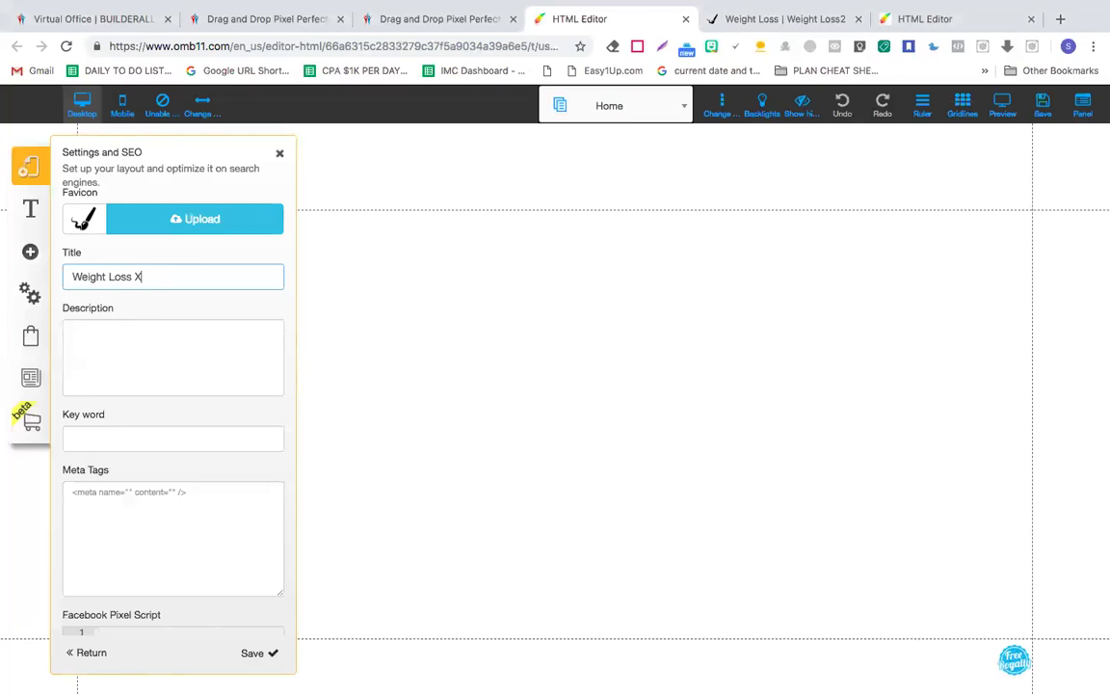
- Reopen the default layout's Settings and SEO options and re-enter "Weight Loss X" as the title
{"action": "left_click", "coordinate": [119, 356]}
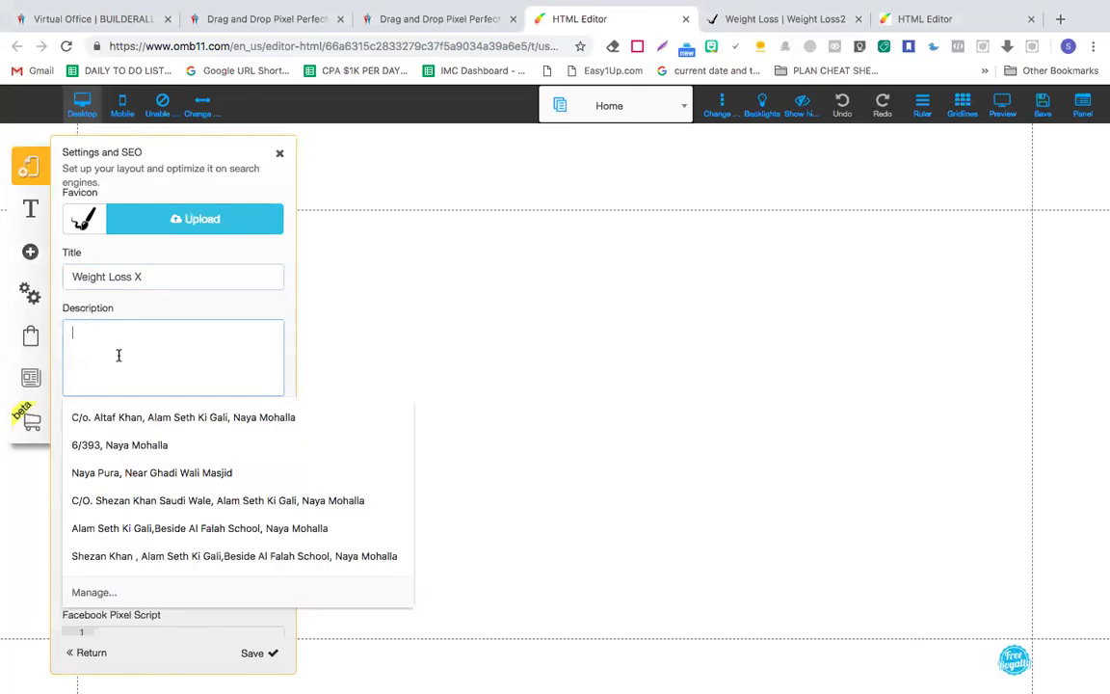
{"action": "left_click", "coordinate": [349, 344]}
{"action": "left_click", "coordinate": [29, 164]}
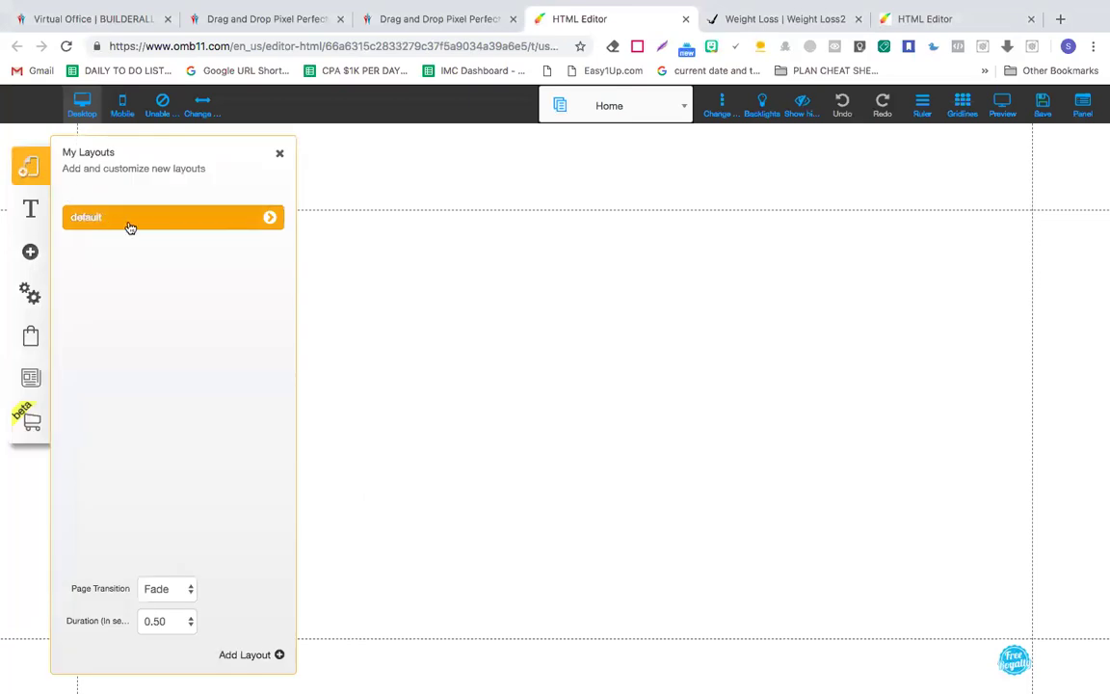
{"action": "left_click", "coordinate": [270, 217]}
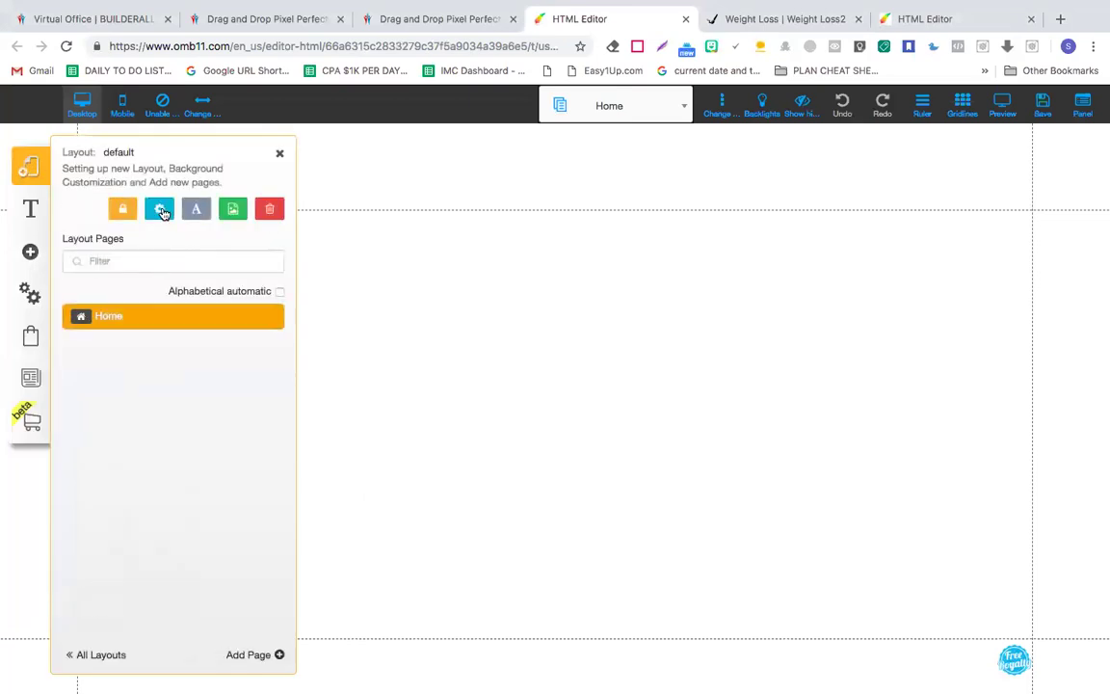
{"action": "left_click", "coordinate": [162, 213]}
{"action": "double_click", "coordinate": [83, 277]}
{"action": "type", "text": "Weight "}
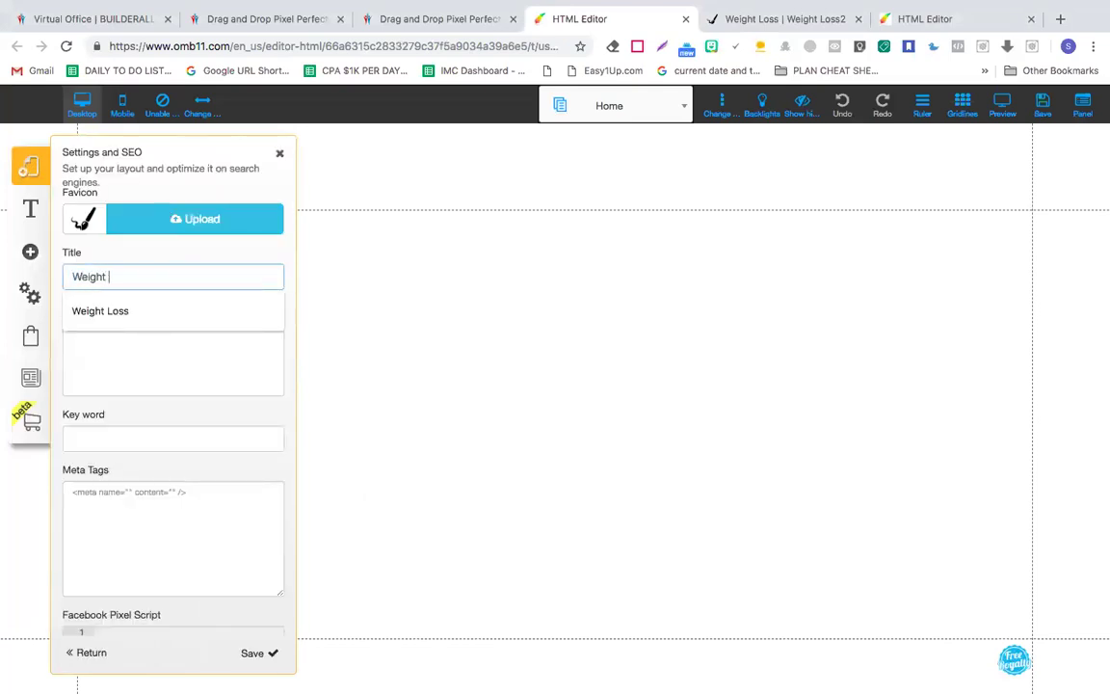
{"action": "type", "text": "Loss X"}
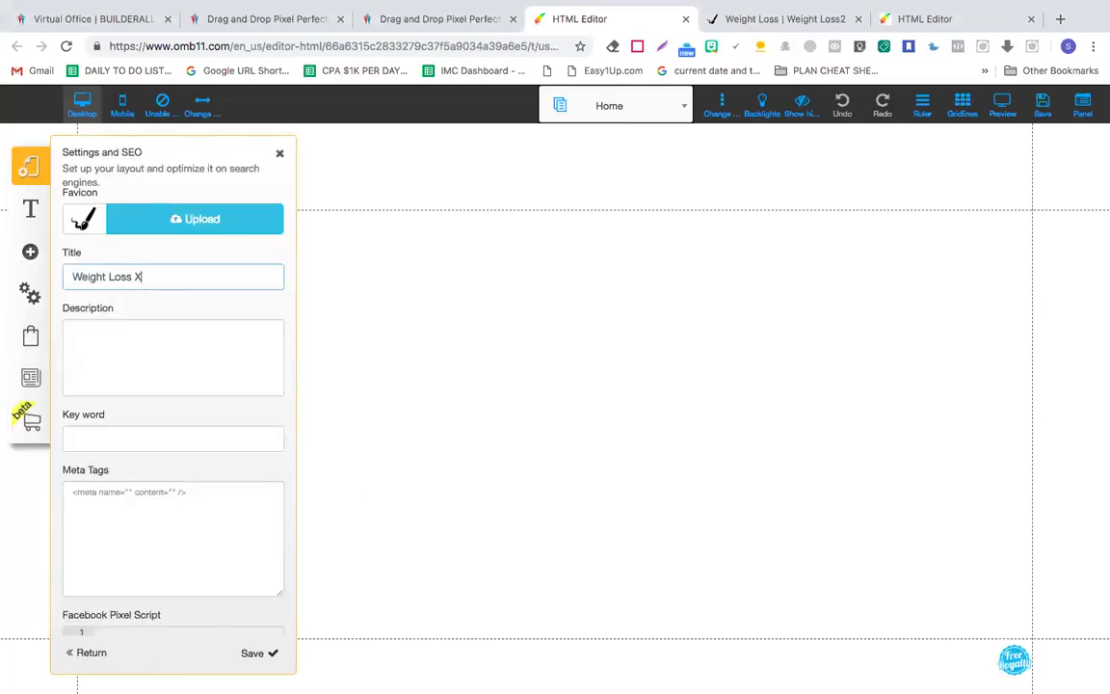
- Set the default layout's description to "Get Your Free Weight Loss X Product"
{"action": "left_click", "coordinate": [95, 344]}
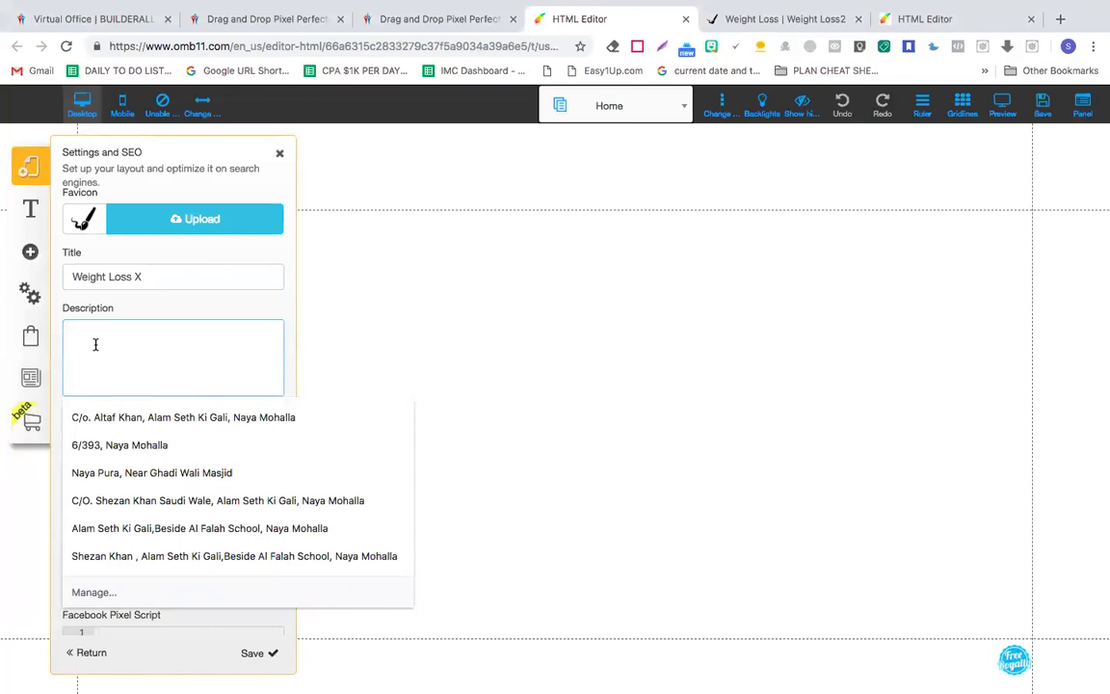
{"action": "type", "text": "This Weight Loss X is going to"}
{"action": "triple_click", "coordinate": [79, 332]}
{"action": "type", "text": "Get a Free"}
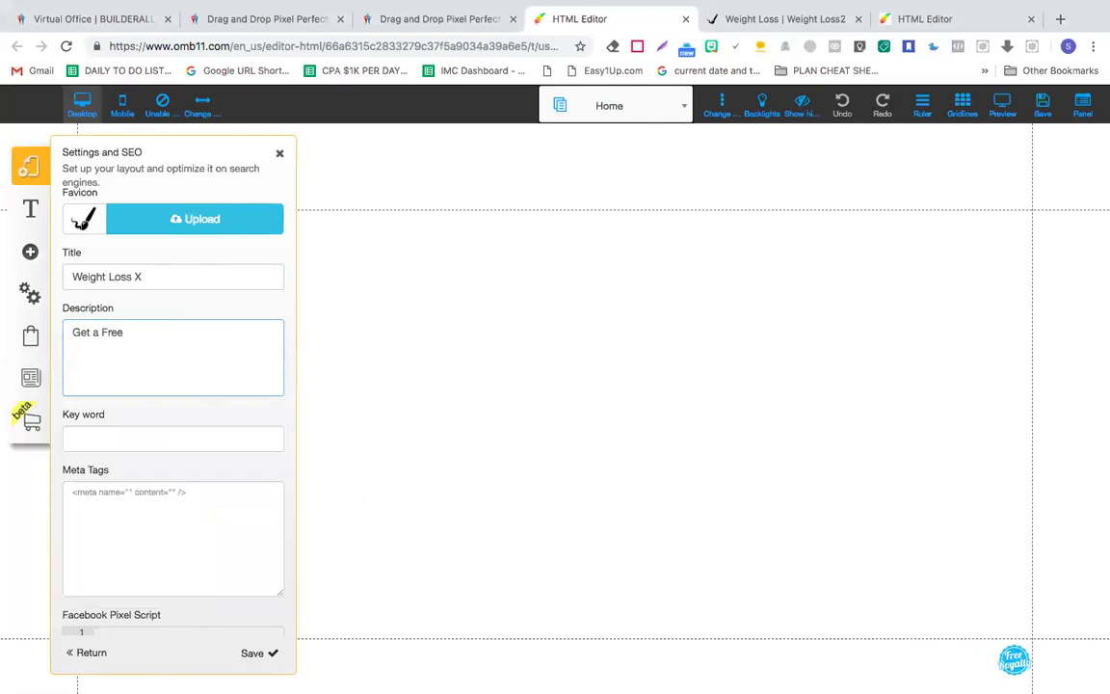
{"action": "key", "text": "BackSpace"}
{"action": "key", "text": "BackSpace"}
{"action": "key", "text": "BackSpace"}
{"action": "key", "text": "BackSpace"}
{"action": "key", "text": "BackSpace"}
{"action": "key", "text": "BackSpace"}
{"action": "key", "text": "BackSpace"}
{"action": "type", "text": "Your Free Weight Loss X Product"}
{"action": "key", "text": "BackSpace"}
- Review the wording of the default layout's description in Settings and SEO
{"action": "left_click", "coordinate": [128, 440]}
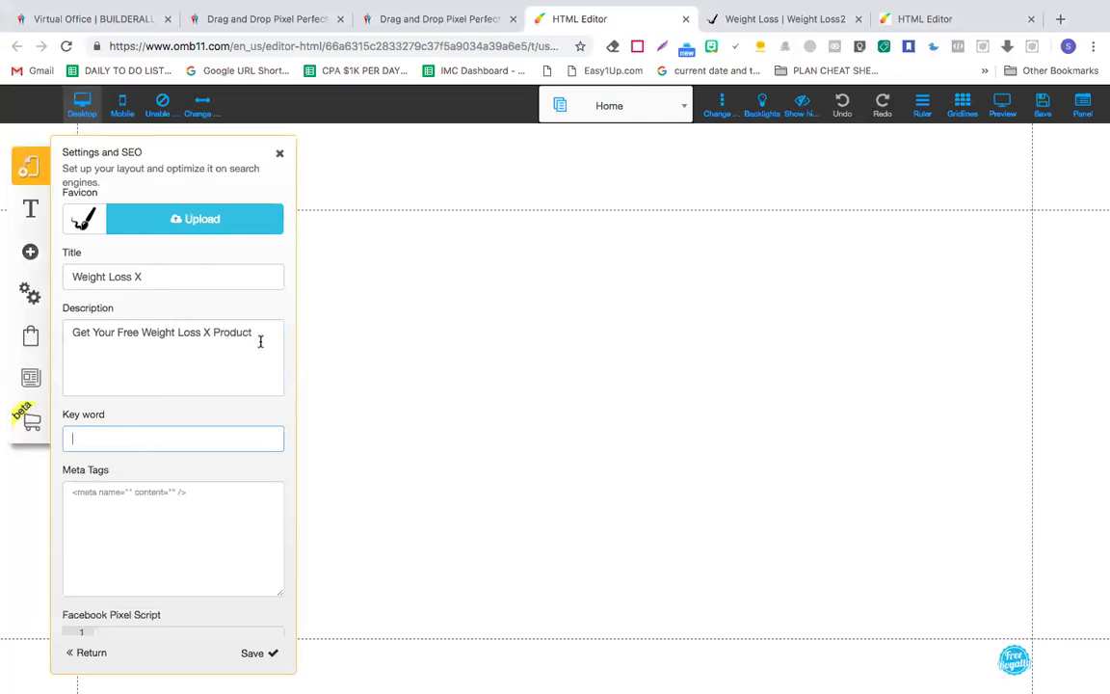
{"action": "left_click_drag", "start_coordinate": [246, 338], "coordinate": [68, 330]}
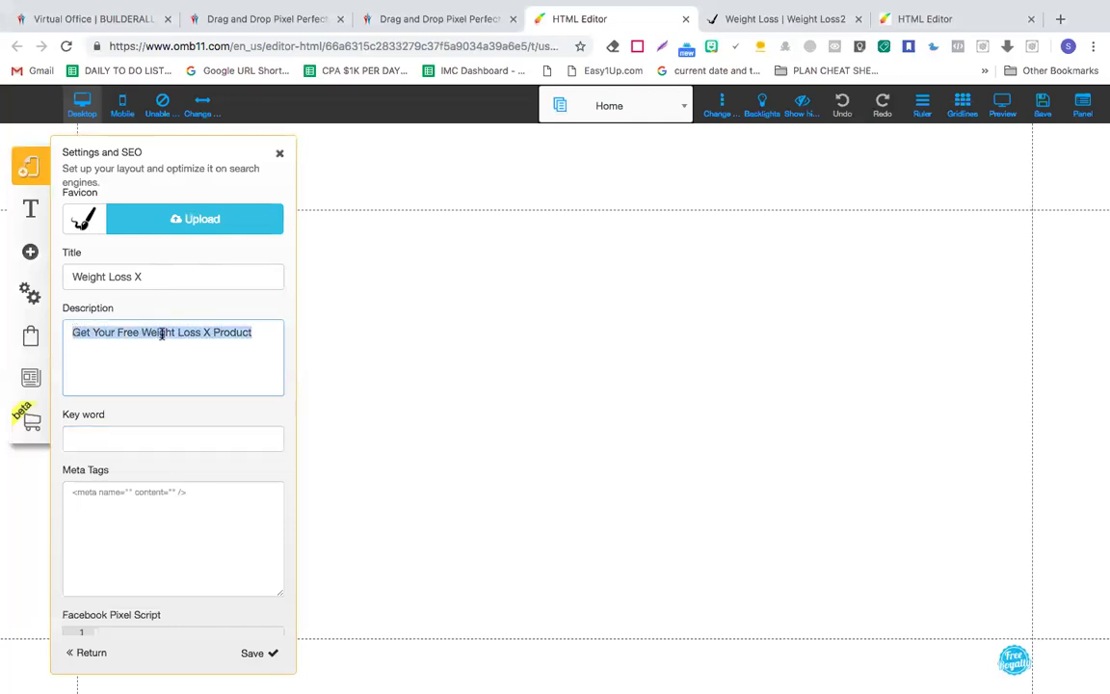
{"action": "left_click", "coordinate": [165, 332]}
{"action": "left_click_drag", "start_coordinate": [266, 332], "coordinate": [70, 335]}
{"action": "left_click", "coordinate": [205, 331]}
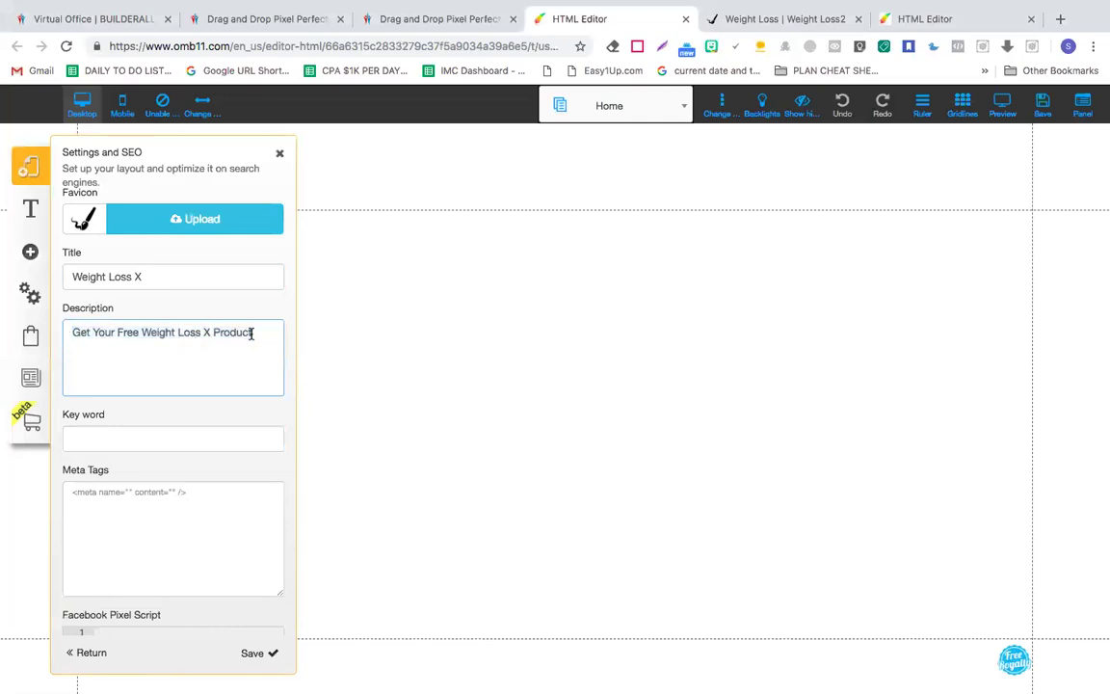
{"action": "left_click_drag", "start_coordinate": [255, 332], "coordinate": [64, 334]}
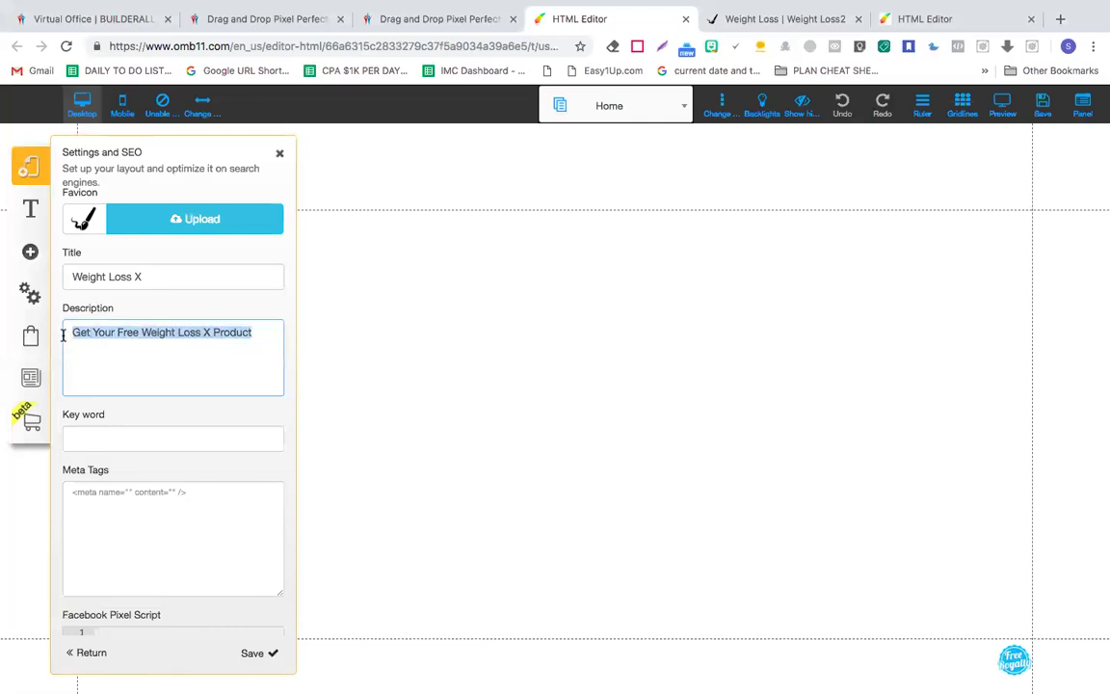
{"action": "left_click", "coordinate": [171, 336]}
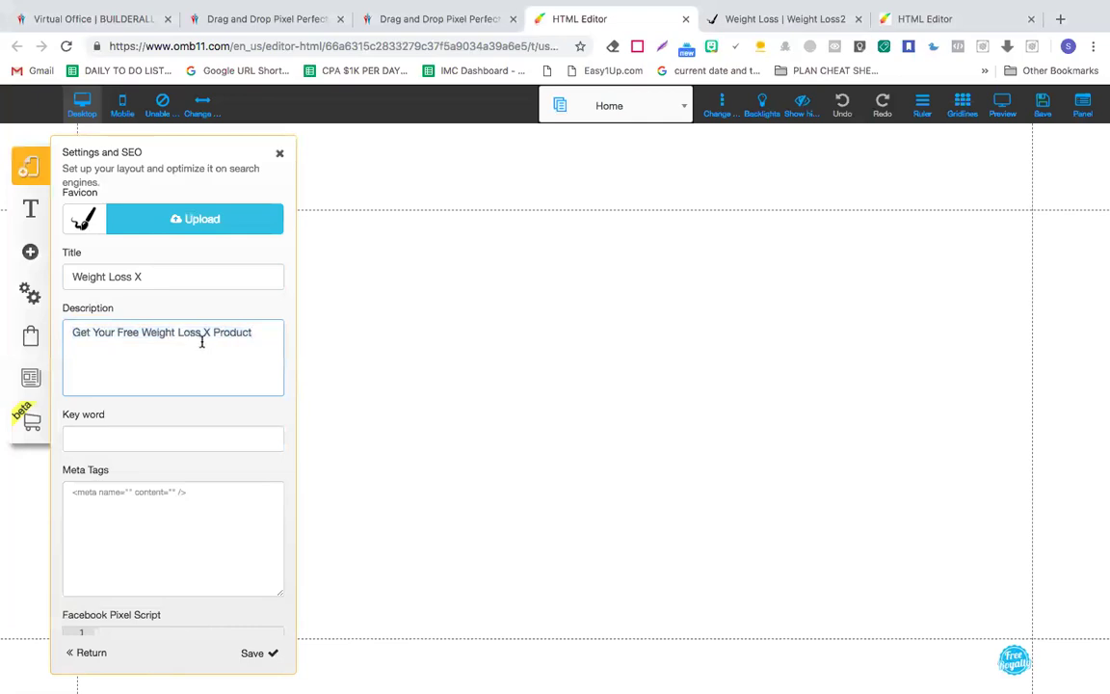
{"action": "scroll", "coordinate": [202, 341], "scroll_direction": "down", "scroll_amount": 2}
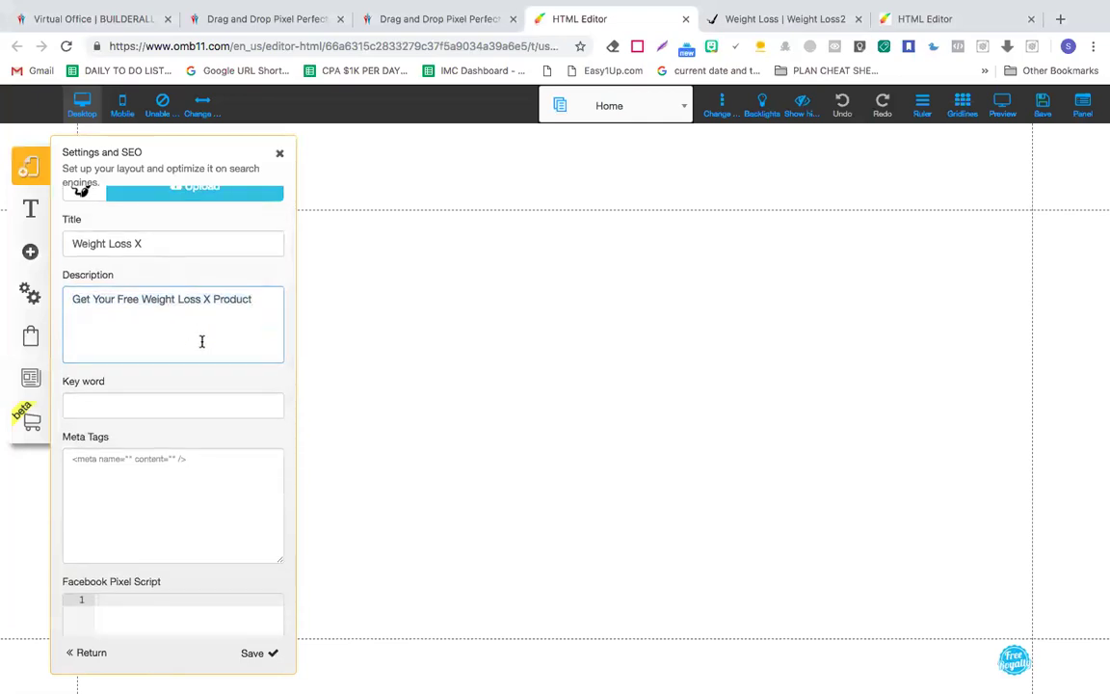
{"action": "scroll", "coordinate": [201, 341], "scroll_direction": "up", "scroll_amount": 2}
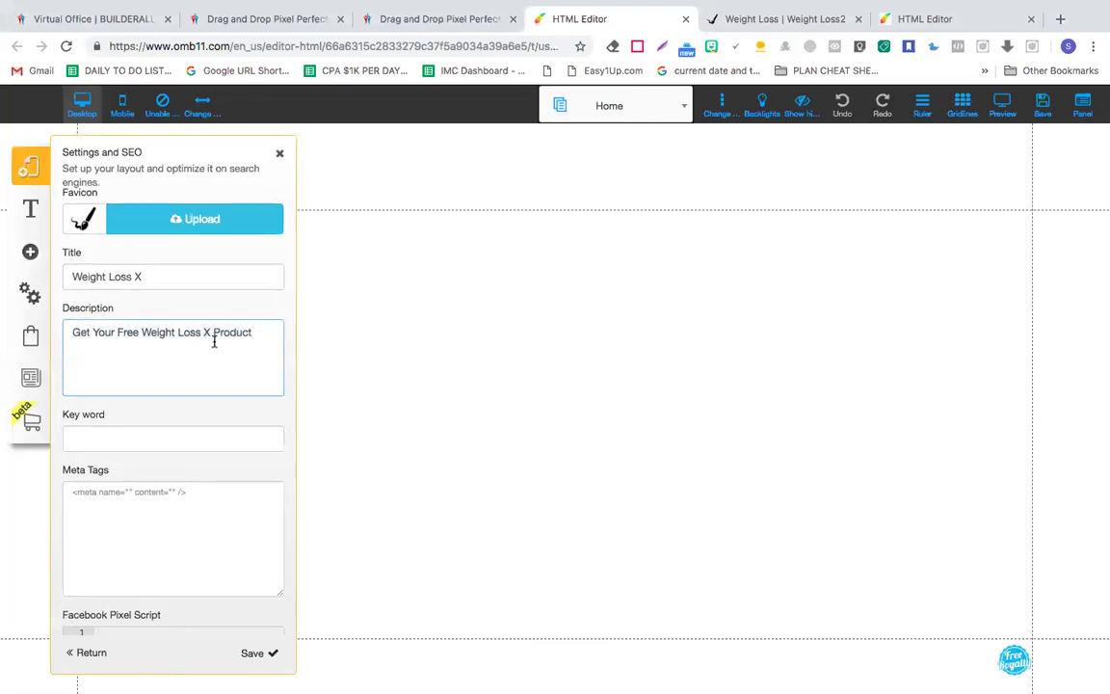
{"action": "left_click_drag", "start_coordinate": [253, 332], "coordinate": [102, 331]}
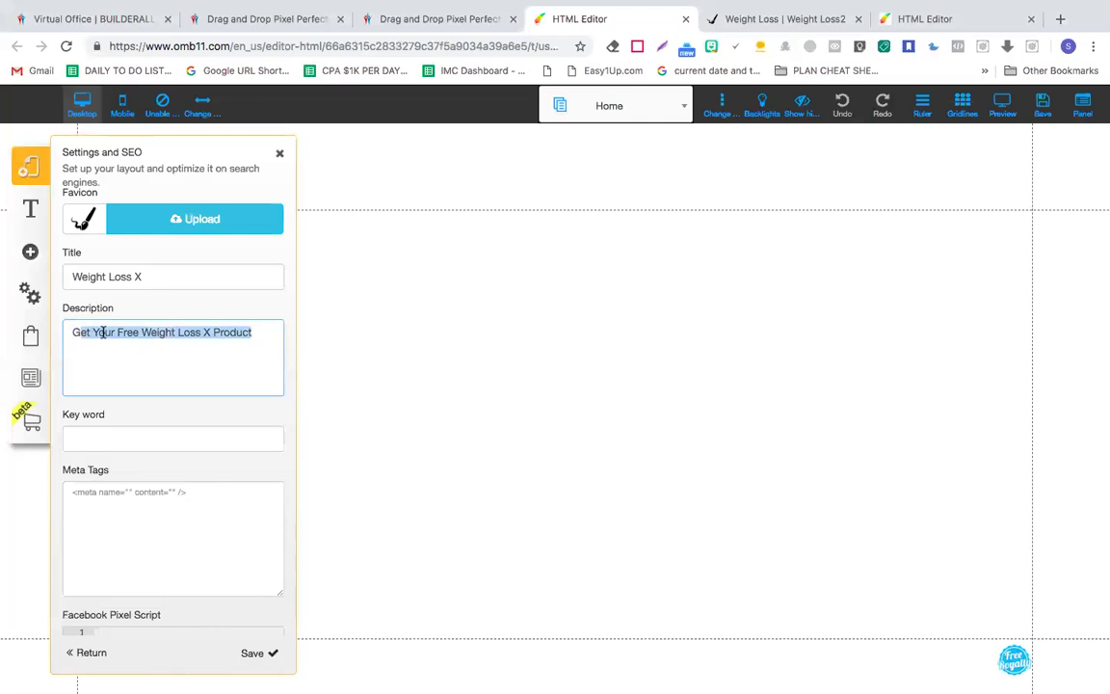
{"action": "scroll", "coordinate": [128, 422], "scroll_direction": "down", "scroll_amount": 1}
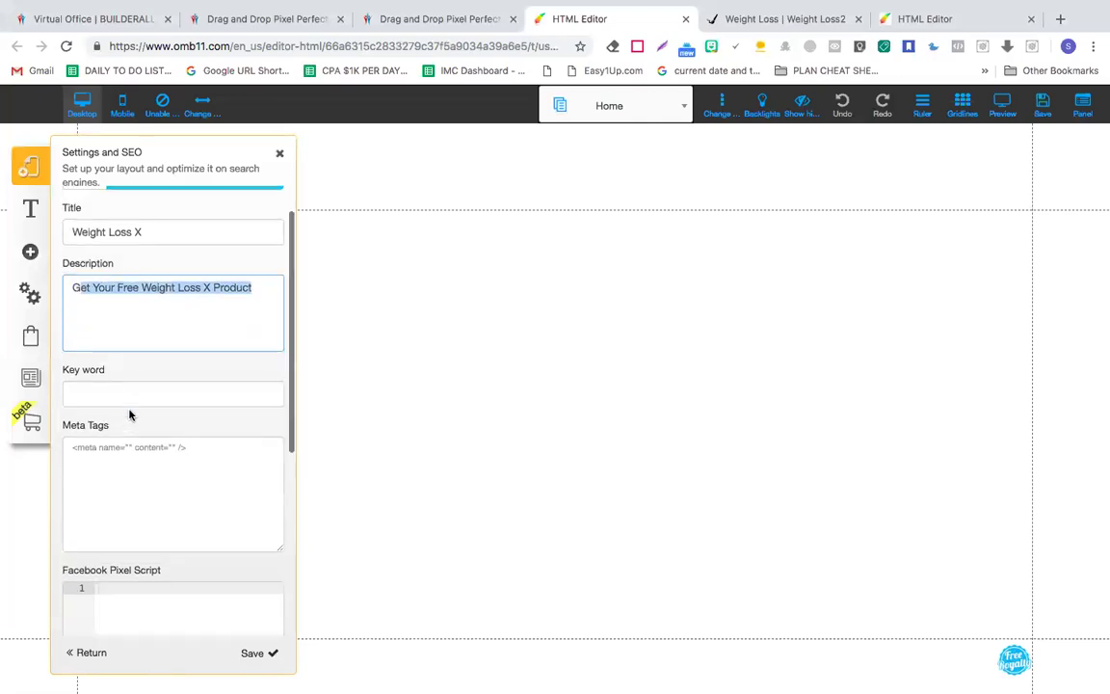
- Examine the layout's key word, meta tags, Facebook Pixel, analytics, scripts and Mailing Boss Integration Key fields
{"action": "left_click", "coordinate": [138, 381]}
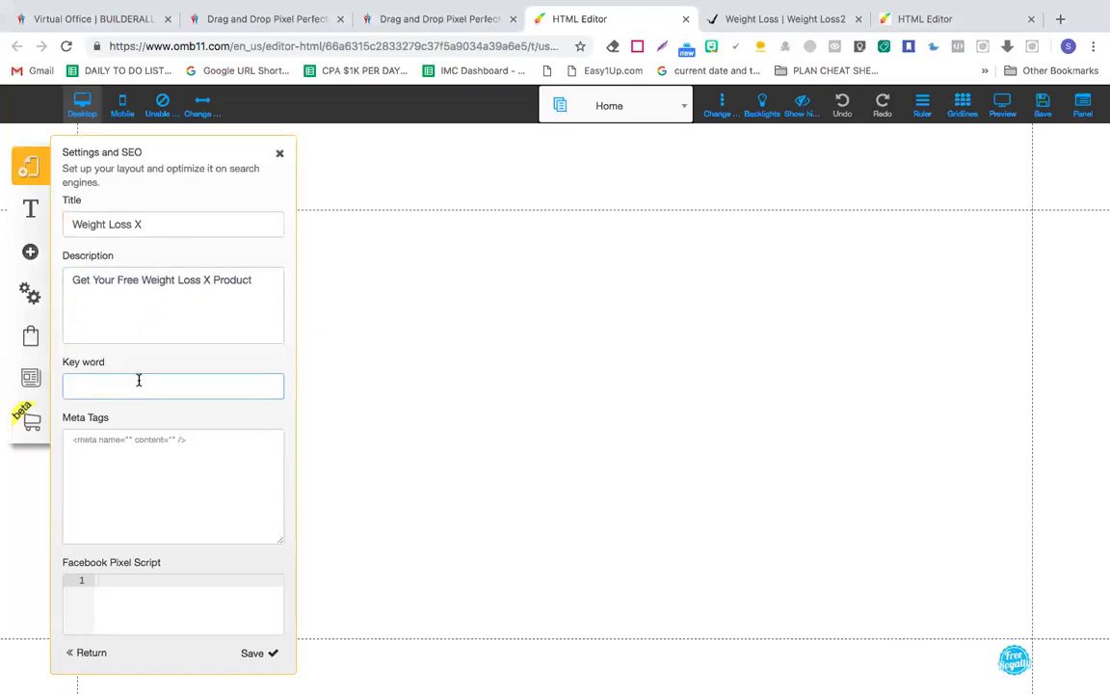
{"action": "scroll", "coordinate": [139, 384], "scroll_direction": "down", "scroll_amount": 5}
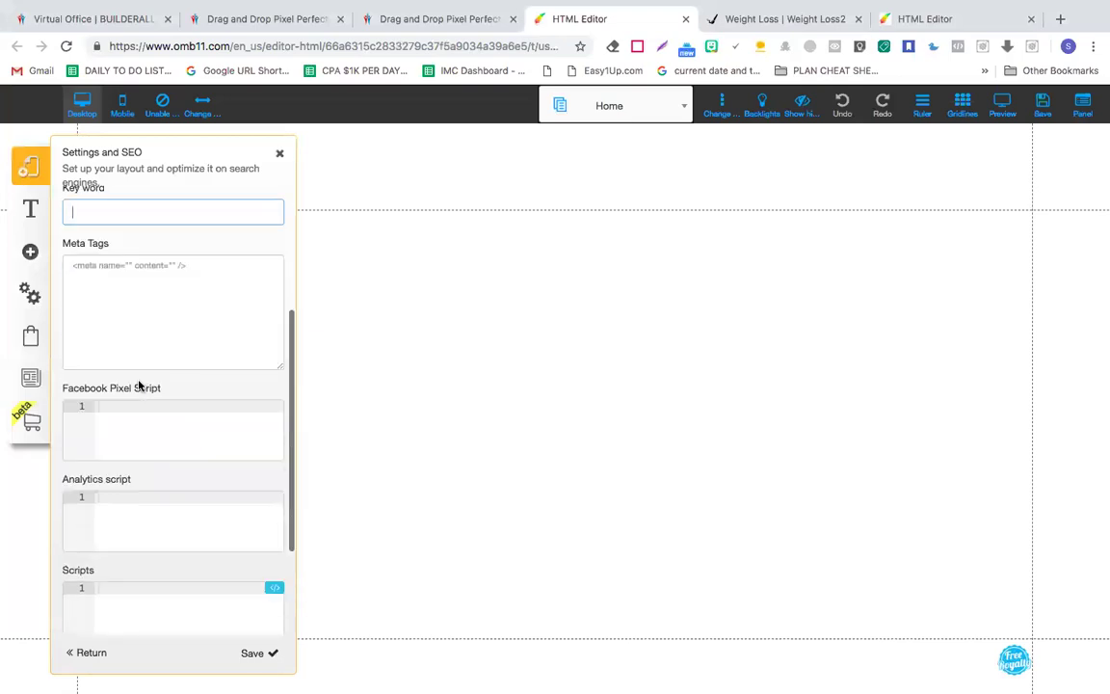
{"action": "scroll", "coordinate": [139, 380], "scroll_direction": "down", "scroll_amount": 1}
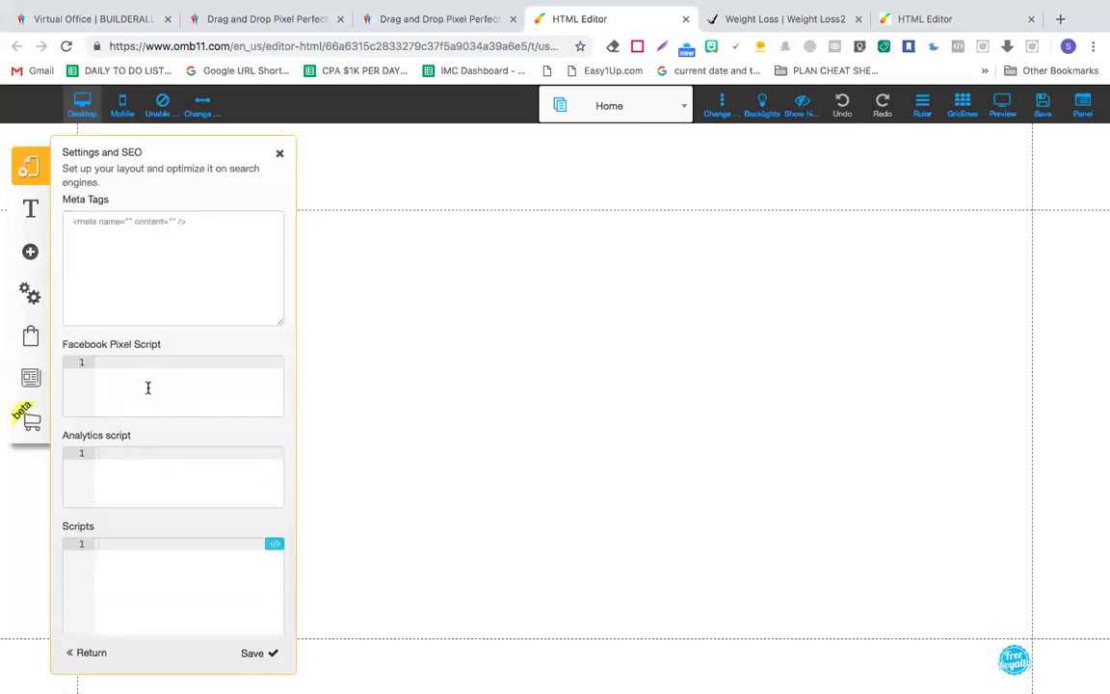
{"action": "left_click", "coordinate": [148, 387]}
{"action": "scroll", "coordinate": [143, 466], "scroll_direction": "down", "scroll_amount": 1}
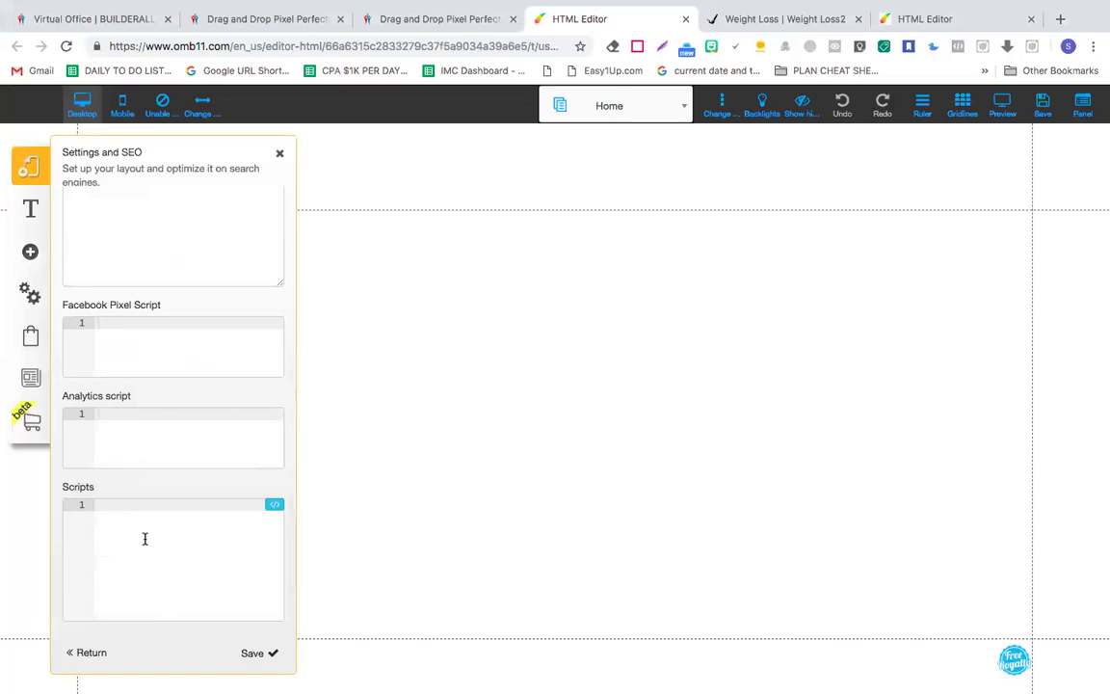
{"action": "scroll", "coordinate": [145, 539], "scroll_direction": "down", "scroll_amount": 1}
{"action": "scroll", "coordinate": [144, 538], "scroll_direction": "down", "scroll_amount": 1}
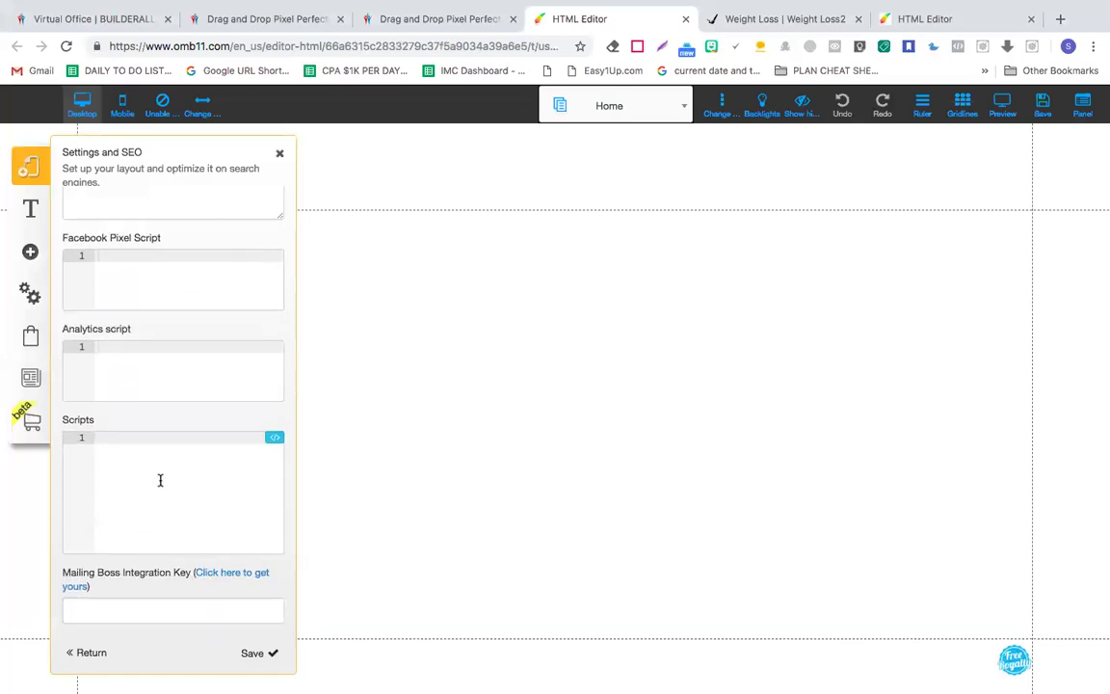
- Save the default layout's Settings and SEO options
{"action": "scroll", "coordinate": [160, 479], "scroll_direction": "up", "scroll_amount": 10}
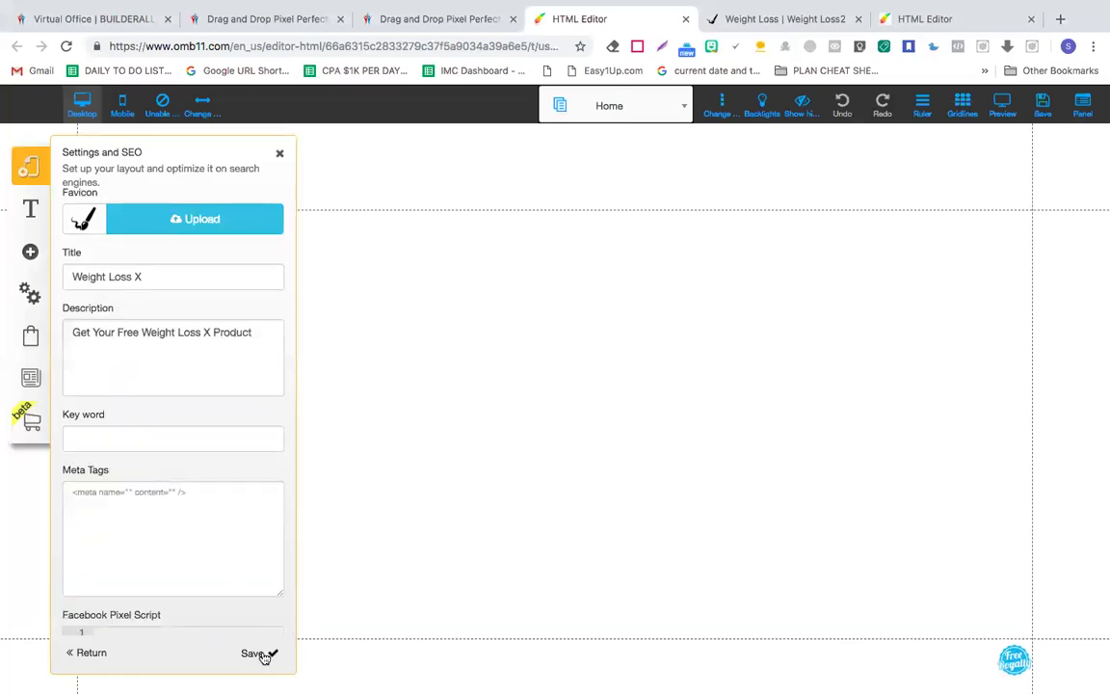
{"action": "scroll", "coordinate": [263, 658], "scroll_direction": "up", "scroll_amount": 5}
{"action": "scroll", "coordinate": [263, 651], "scroll_direction": "left", "scroll_amount": 5}
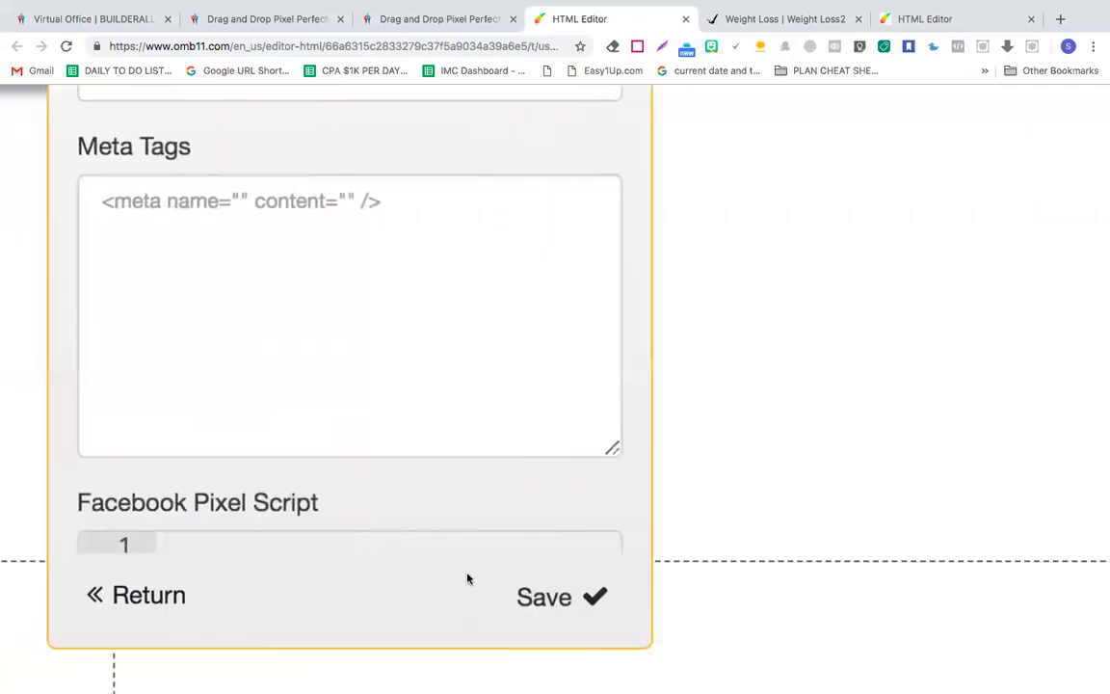
{"action": "scroll", "coordinate": [559, 595], "scroll_direction": "down", "scroll_amount": 5}
{"action": "left_click", "coordinate": [272, 652]}
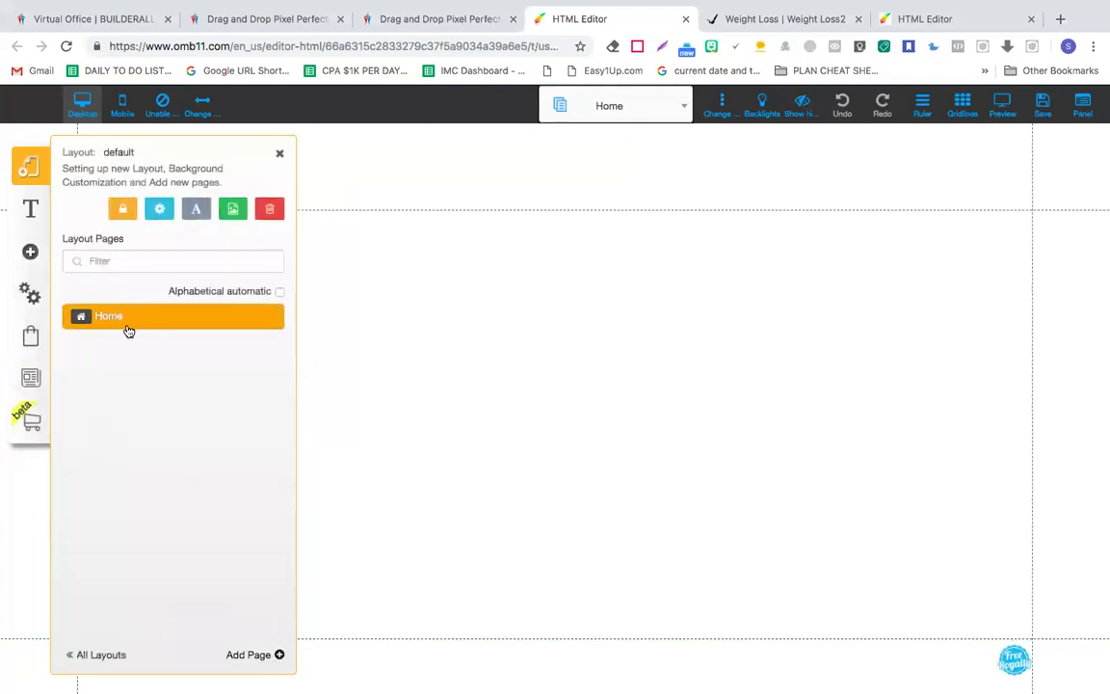
- Open the Home page's Settings and SEO options and set the page name to "Weight Loss X"
{"action": "left_click", "coordinate": [273, 320]}
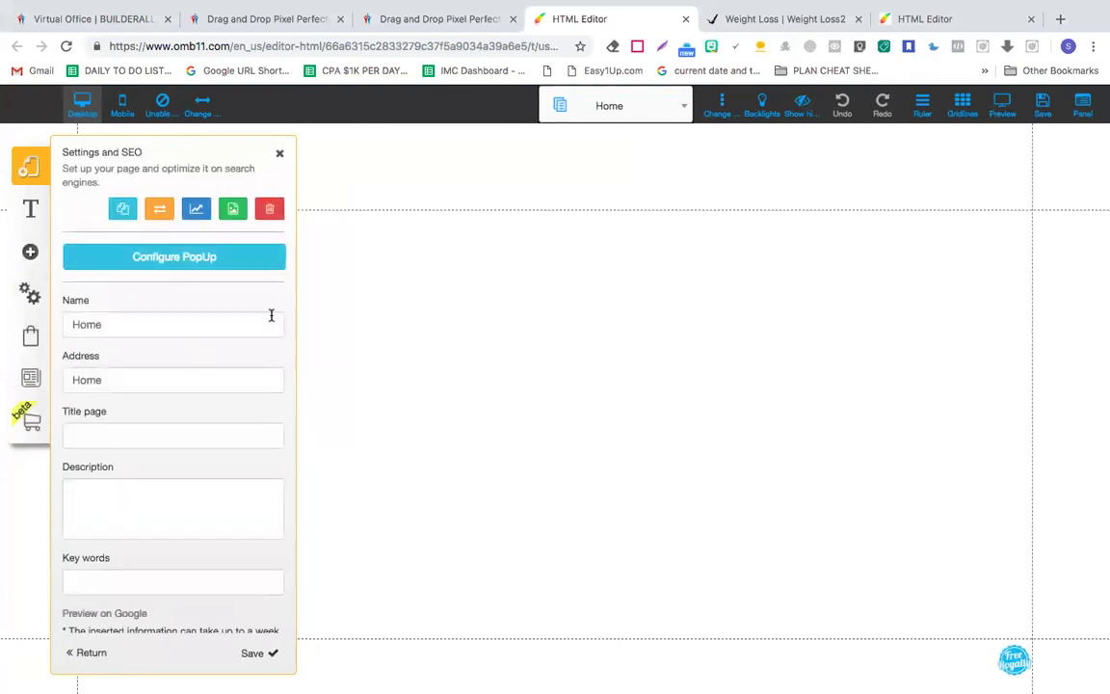
{"action": "double_click", "coordinate": [85, 326]}
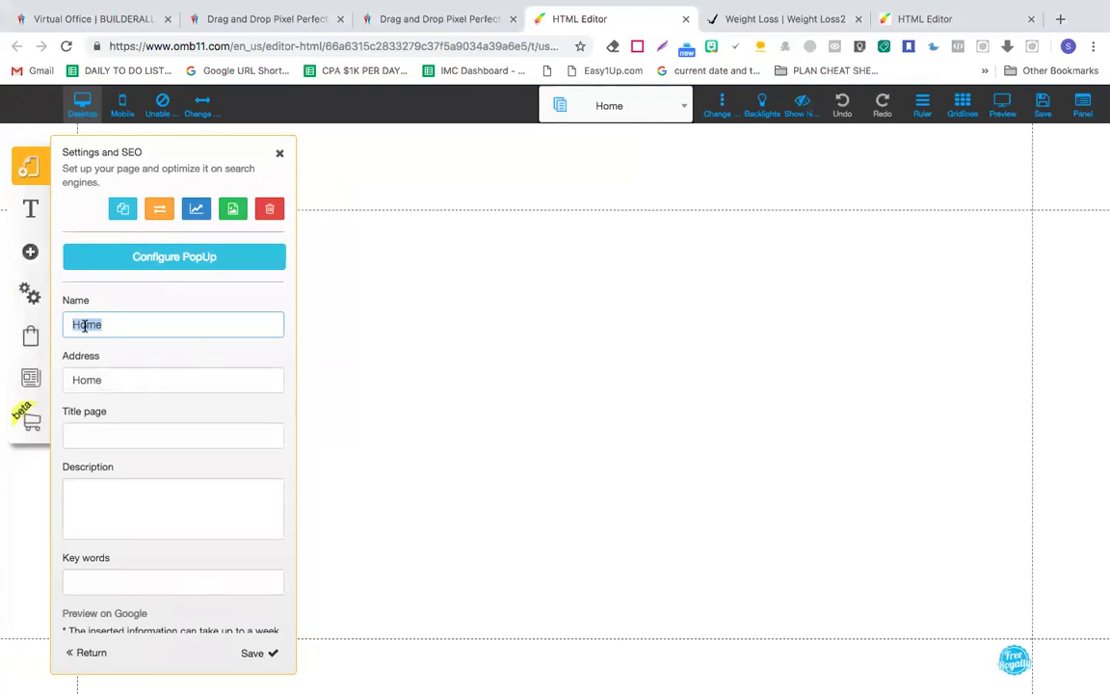
{"action": "type", "text": "Weight Loss X"}
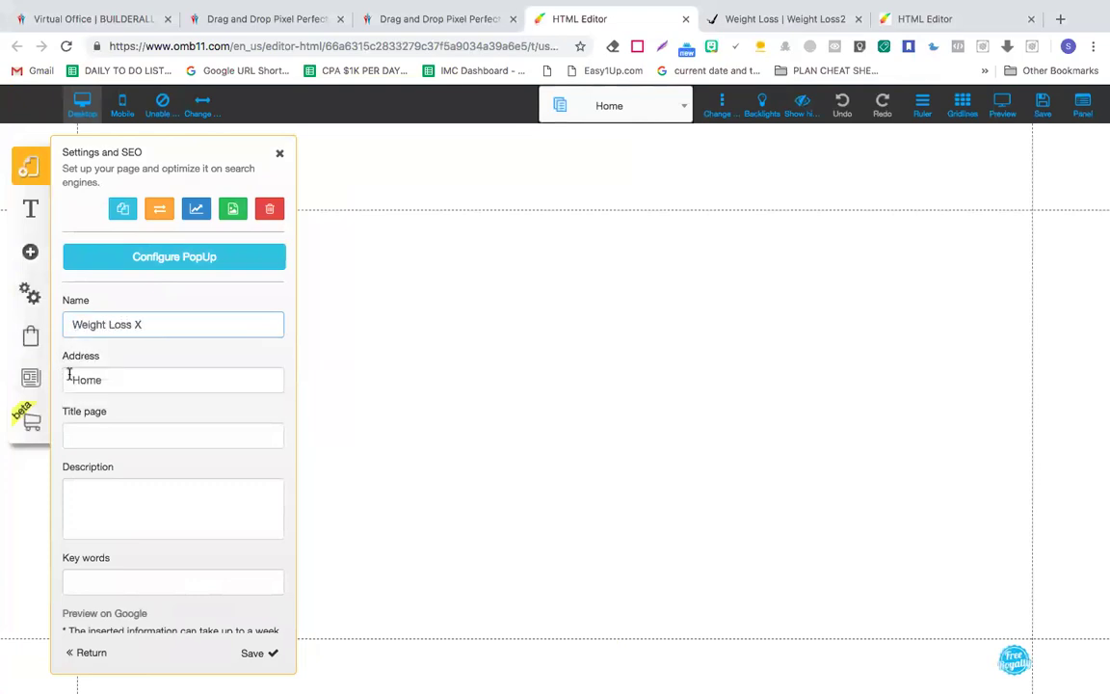
- Set the page's address to "weight-lossx"
{"action": "double_click", "coordinate": [89, 381]}
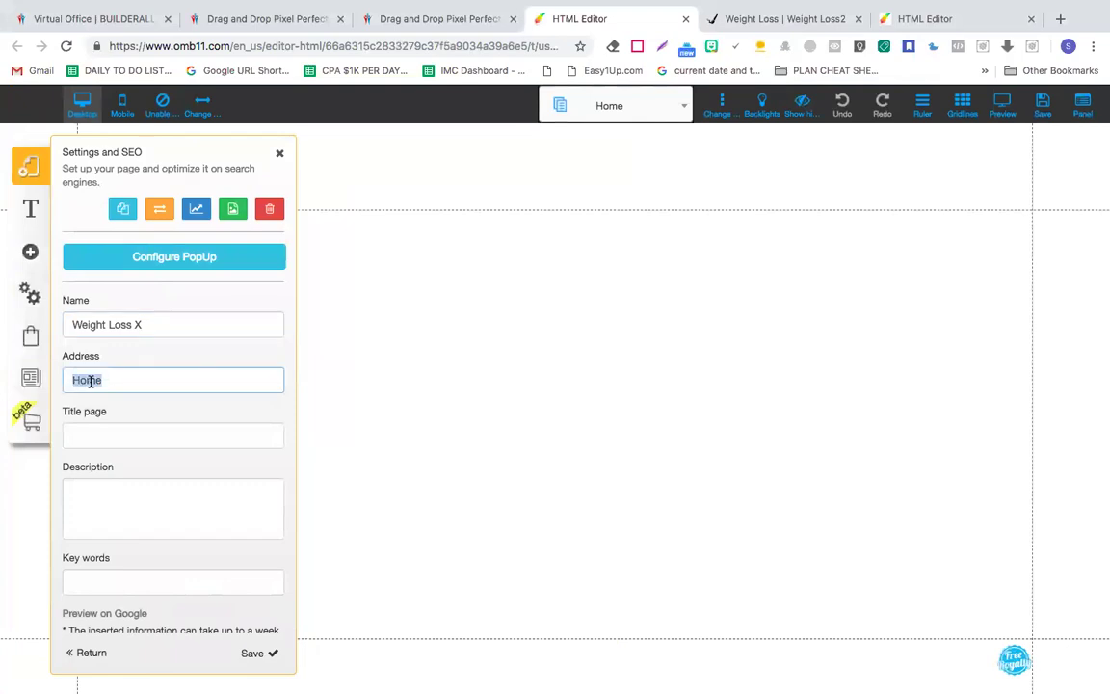
{"action": "key", "text": "BackSpace"}
{"action": "type", "text": "wie"}
{"action": "key", "text": "BackSpace"}
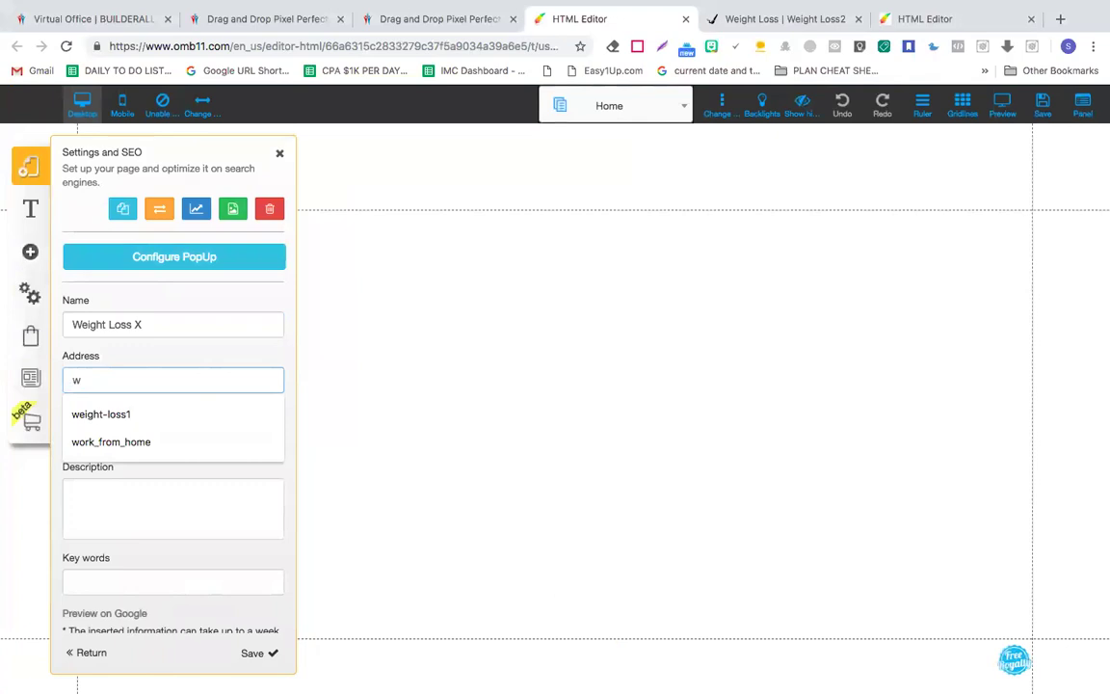
{"action": "left_click", "coordinate": [99, 414]}
{"action": "key", "text": "BackSpace"}
{"action": "type", "text": "x"}
- Set the page's title to "Weight Loss X"
{"action": "scroll", "coordinate": [156, 424], "scroll_direction": "down", "scroll_amount": 1}
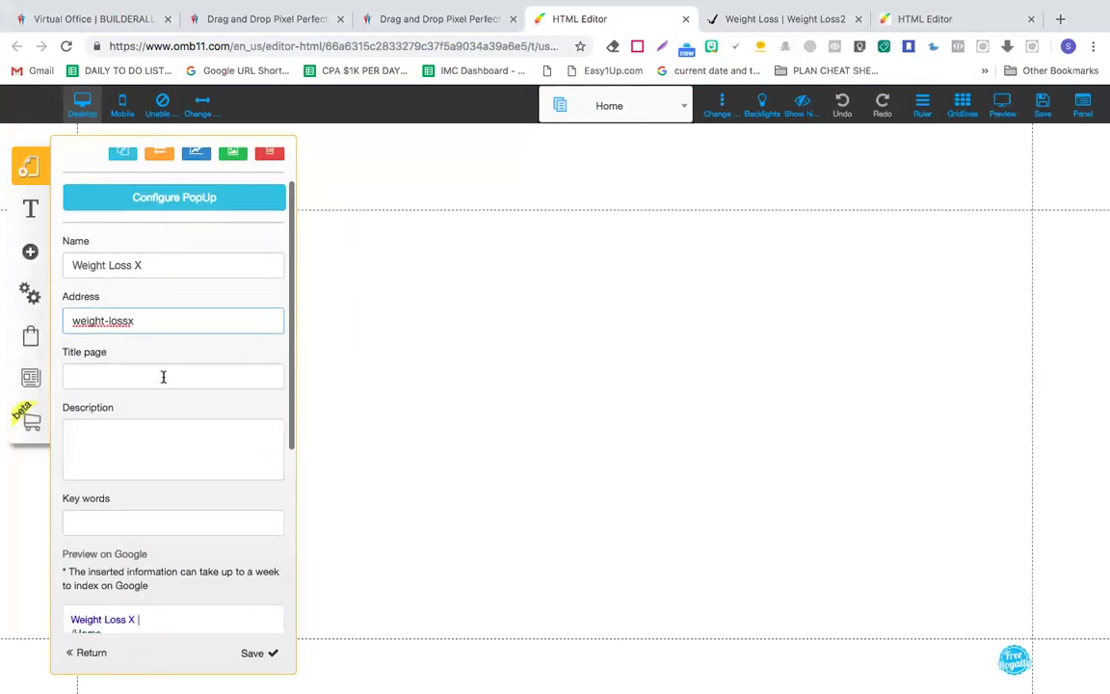
{"action": "left_click", "coordinate": [163, 377]}
{"action": "type", "text": "Weight Loss X"}
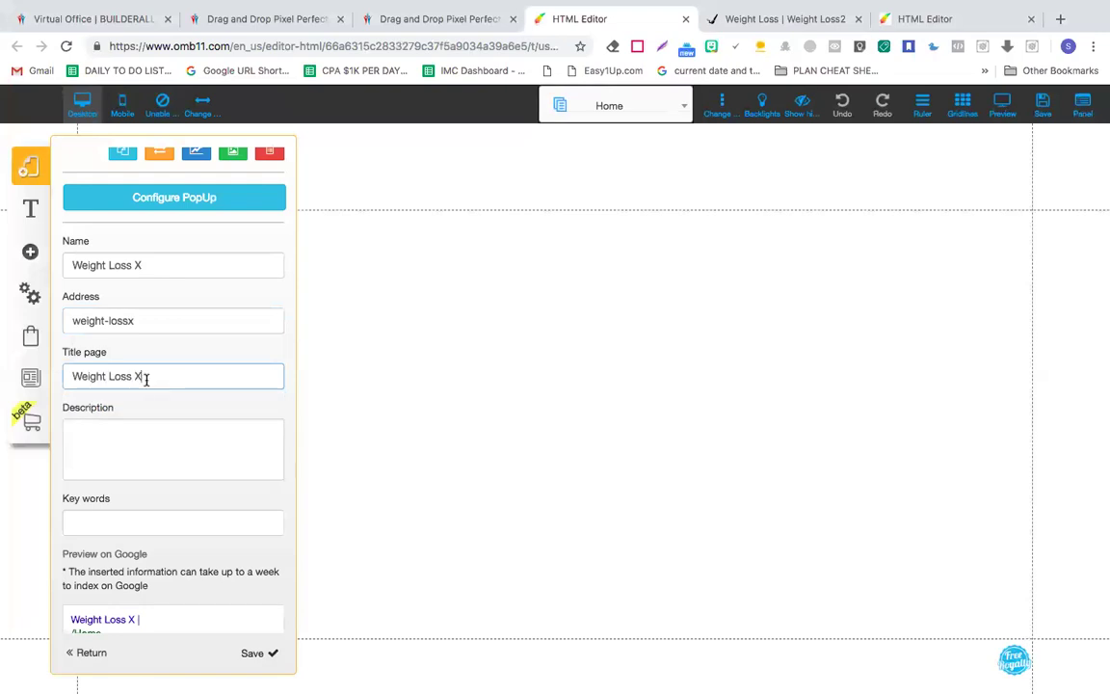
{"action": "left_click_drag", "start_coordinate": [143, 377], "coordinate": [68, 379]}
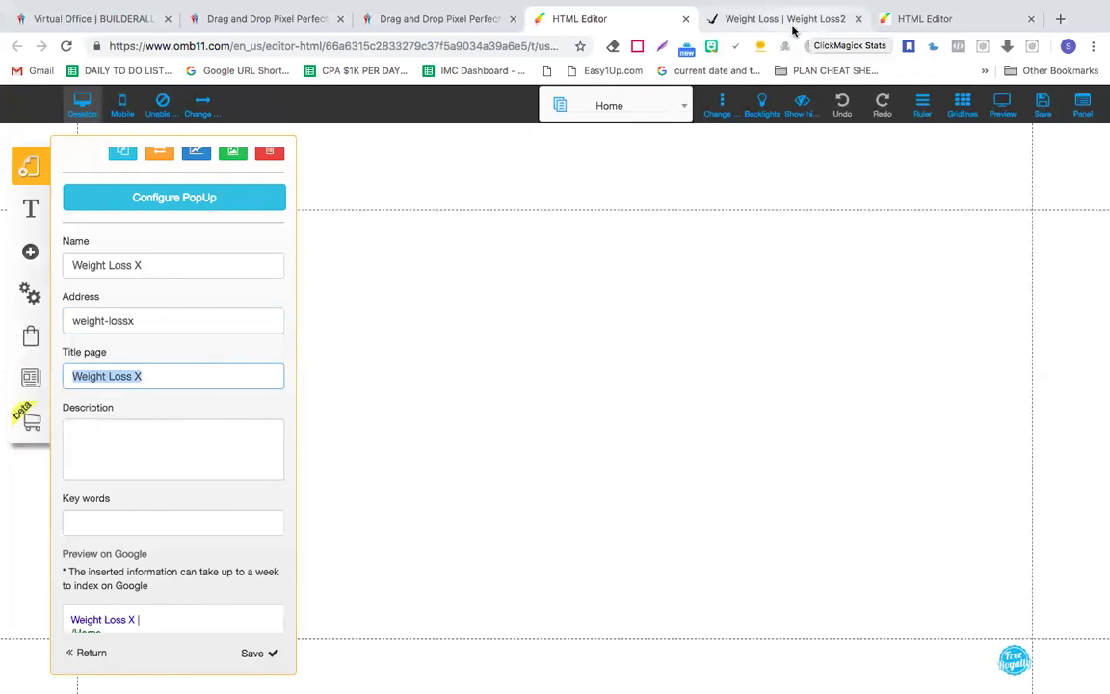
{"action": "left_click", "coordinate": [153, 377]}
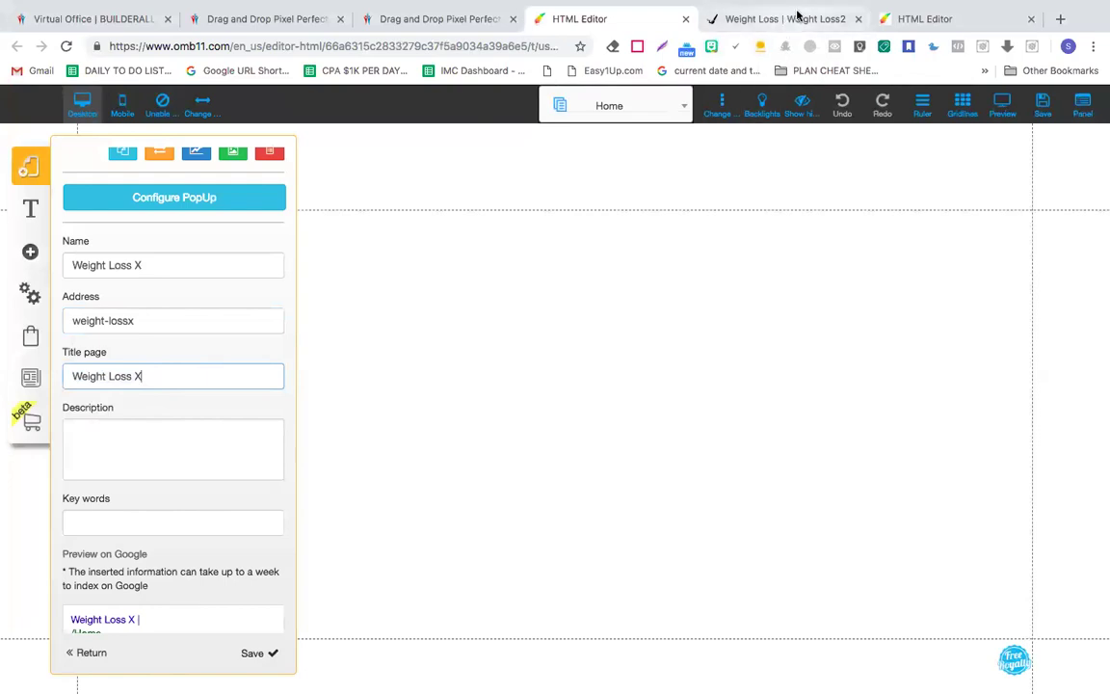
- Look through the page's remaining SEO options, including description, key words, Google preview, share image and page head scripts
{"action": "left_click", "coordinate": [131, 453]}
{"action": "scroll", "coordinate": [131, 453], "scroll_direction": "down", "scroll_amount": 1}
{"action": "scroll", "coordinate": [131, 453], "scroll_direction": "down", "scroll_amount": 1}
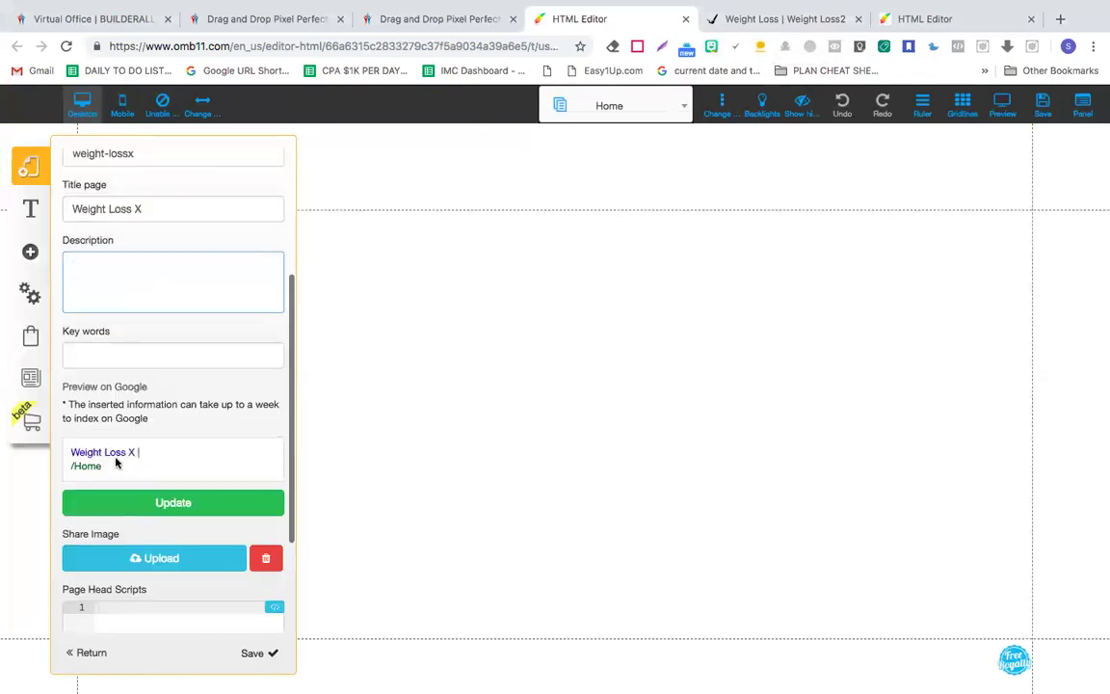
{"action": "scroll", "coordinate": [132, 458], "scroll_direction": "down", "scroll_amount": 1}
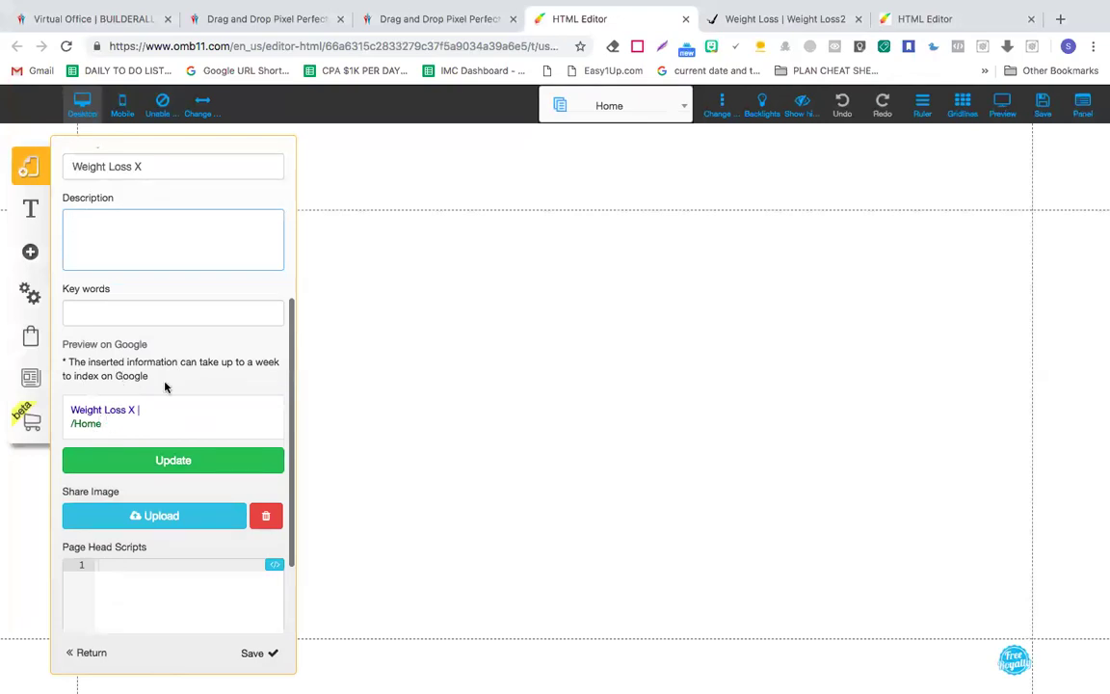
{"action": "scroll", "coordinate": [166, 384], "scroll_direction": "down", "scroll_amount": 1}
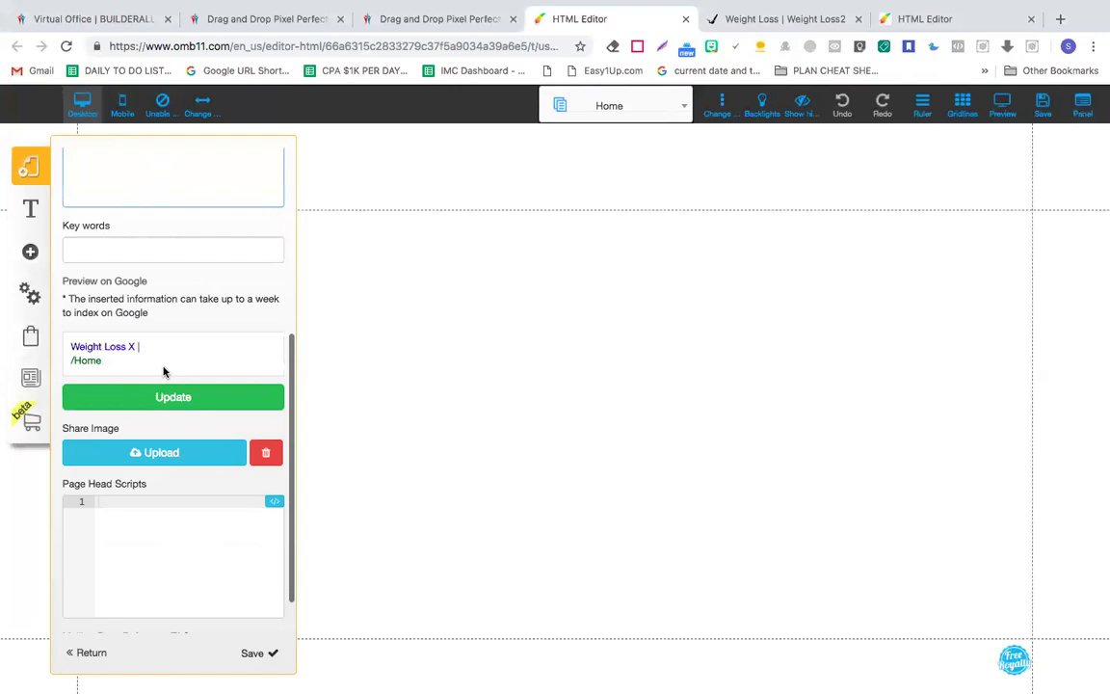
{"action": "scroll", "coordinate": [164, 372], "scroll_direction": "down", "scroll_amount": 1}
{"action": "scroll", "coordinate": [152, 489], "scroll_direction": "down", "scroll_amount": 1}
{"action": "left_click", "coordinate": [163, 482]}
{"action": "scroll", "coordinate": [163, 480], "scroll_direction": "up", "scroll_amount": 6}
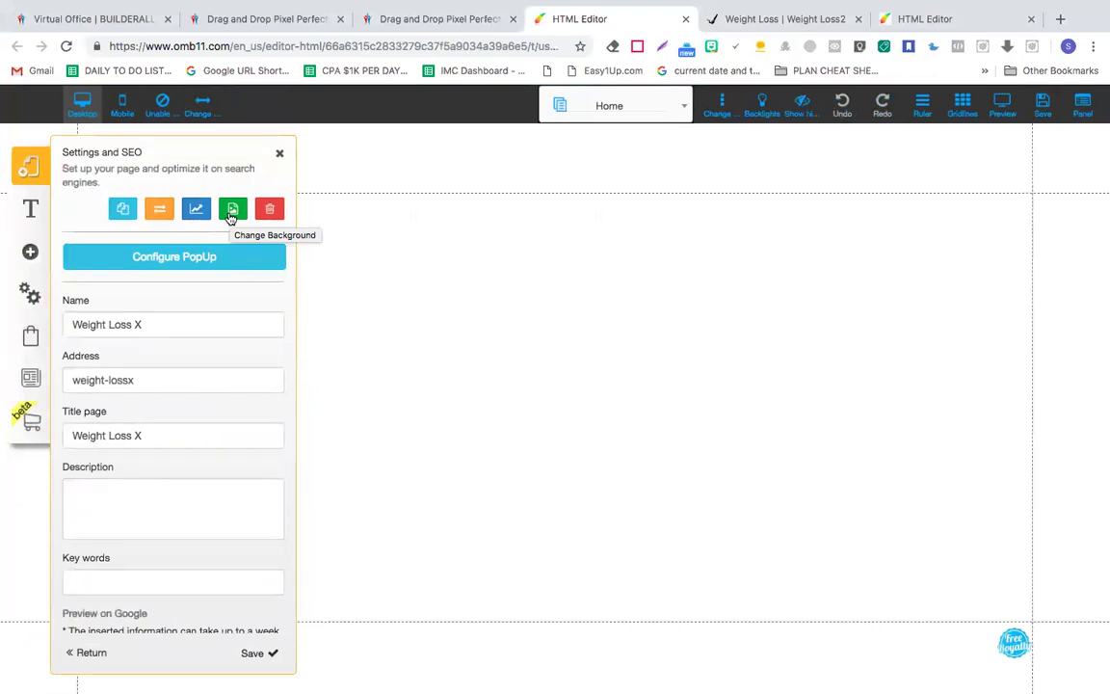
- Add a linear gradient to the page's background gradients using the dark green to mint green default theme
{"action": "left_click", "coordinate": [231, 210]}
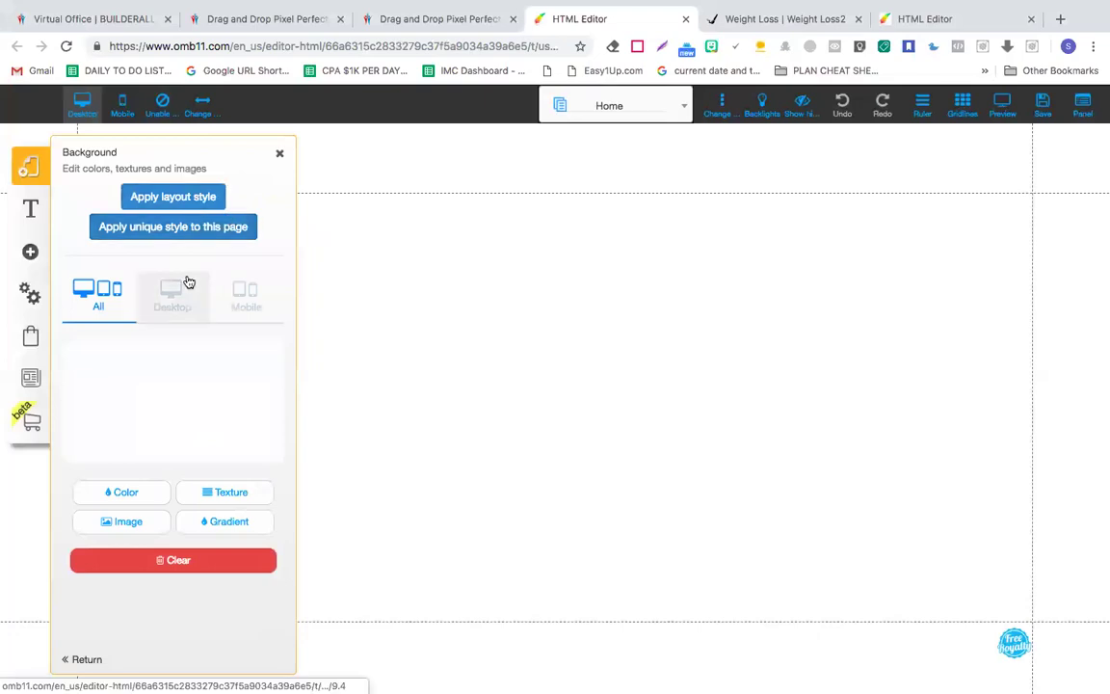
{"action": "left_click", "coordinate": [199, 523]}
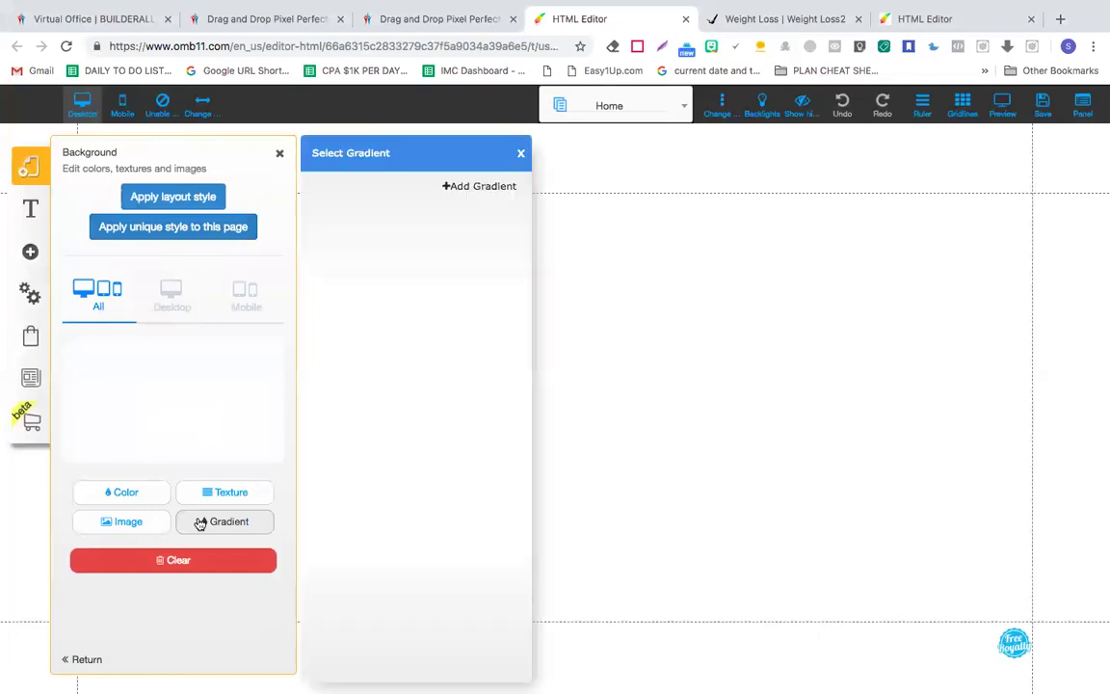
{"action": "left_click", "coordinate": [486, 187]}
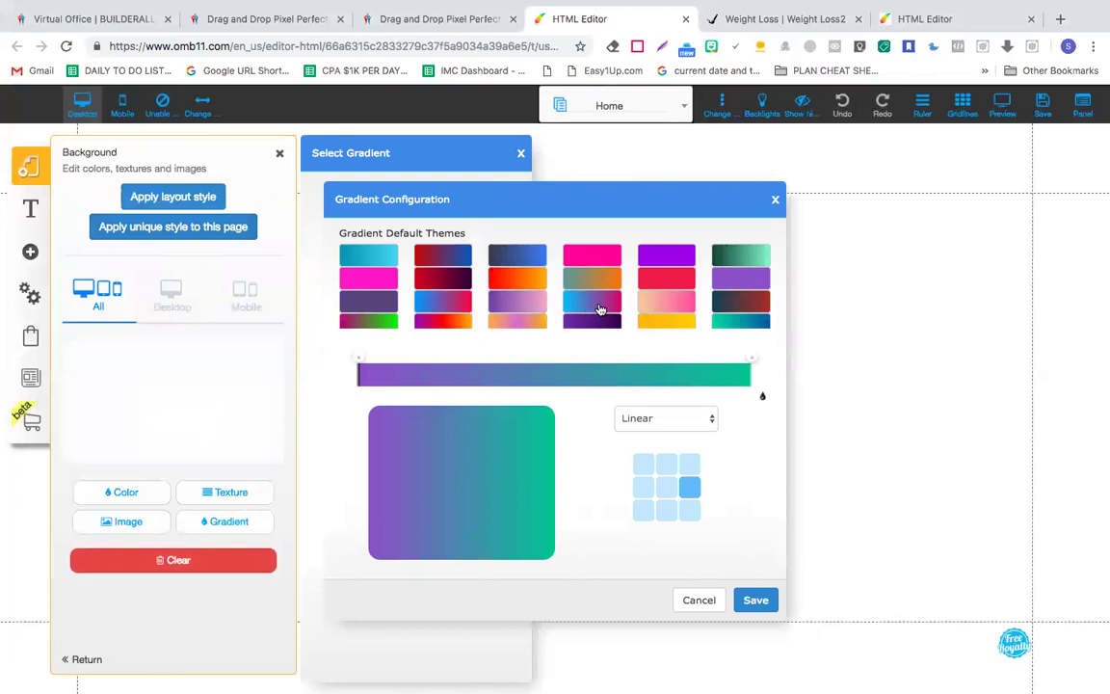
{"action": "left_click", "coordinate": [598, 308]}
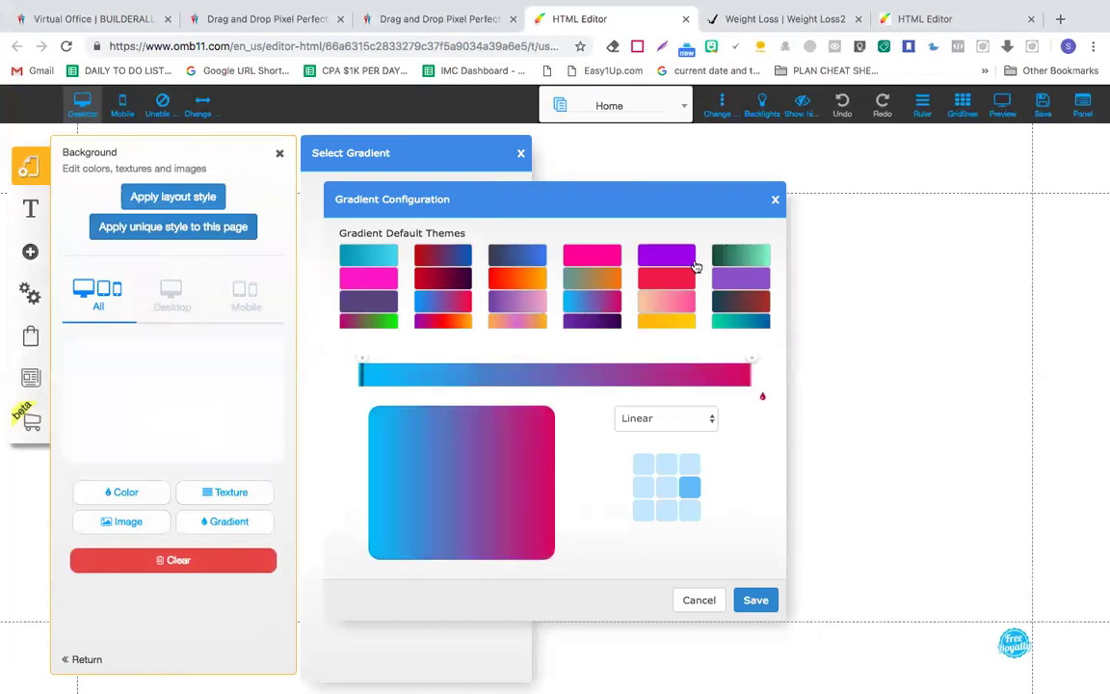
{"action": "left_click", "coordinate": [731, 253]}
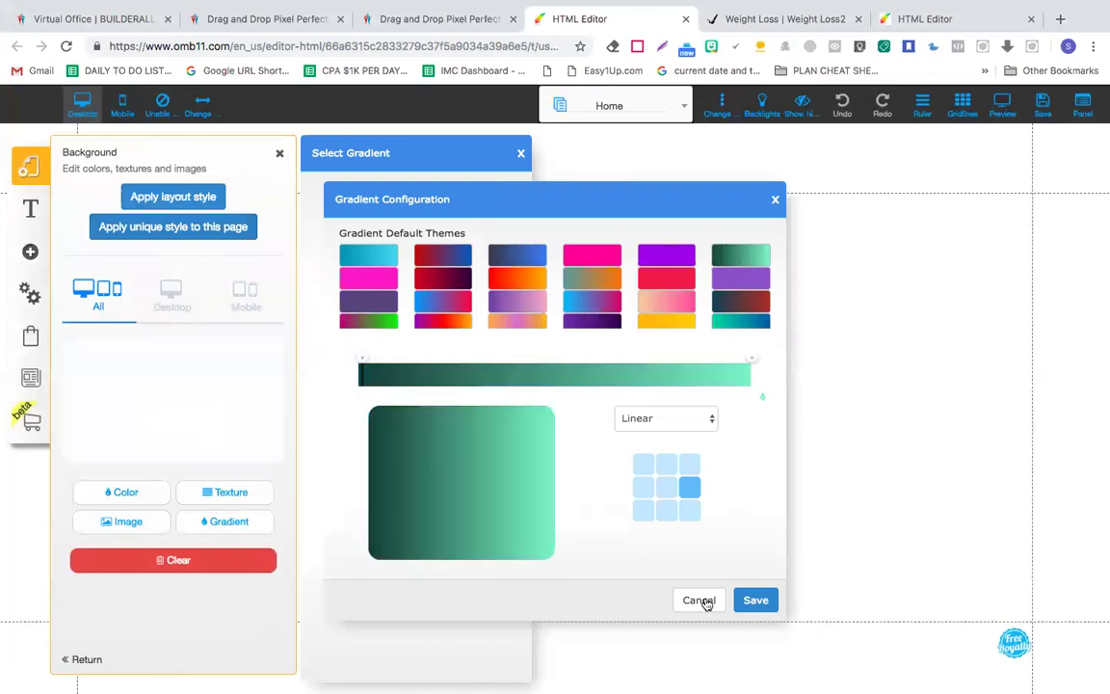
{"action": "left_click", "coordinate": [756, 601]}
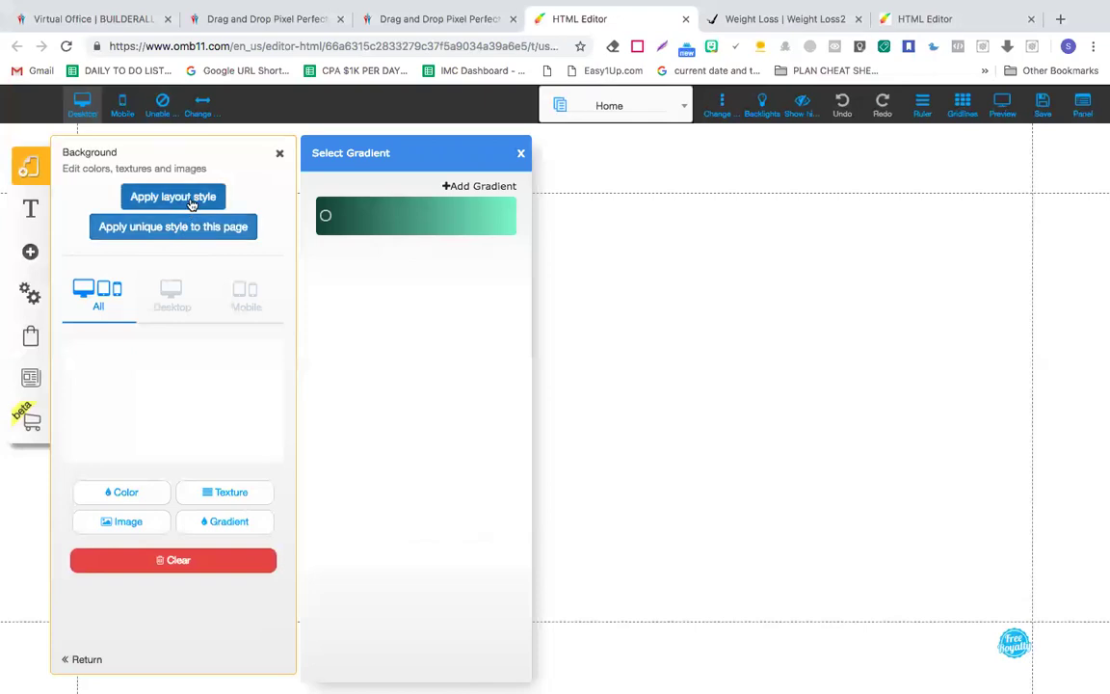
- Leave the page's background options and save its Settings and SEO options
{"action": "mouse_move", "coordinate": [350, 220]}
{"action": "left_click", "coordinate": [80, 663]}
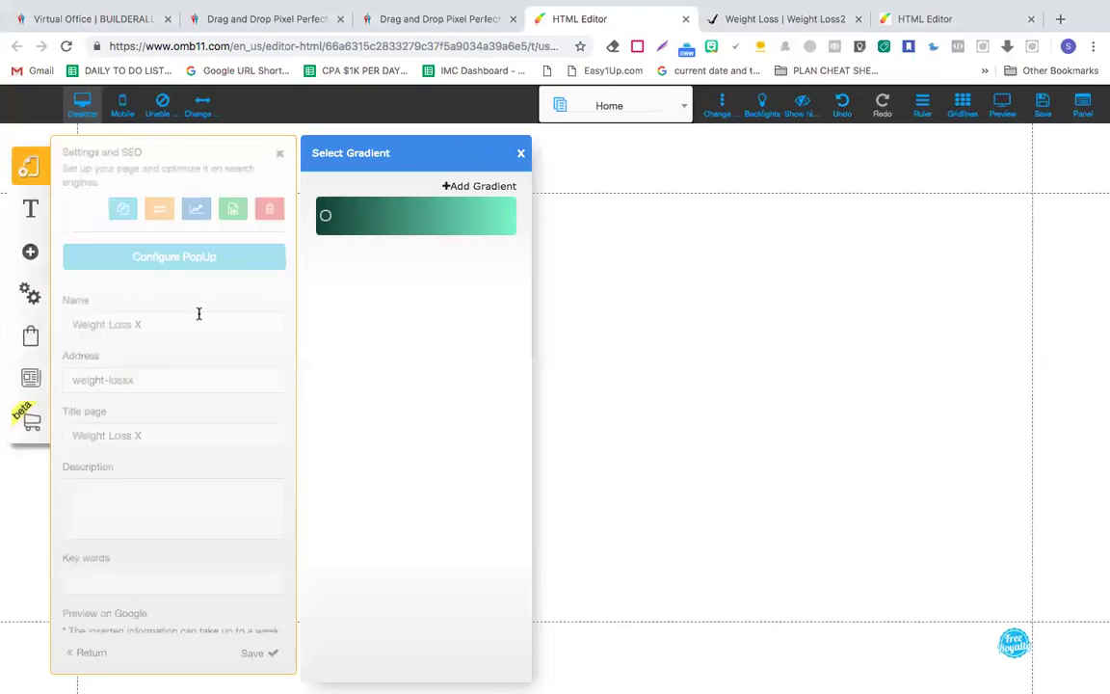
{"action": "left_click", "coordinate": [250, 656]}
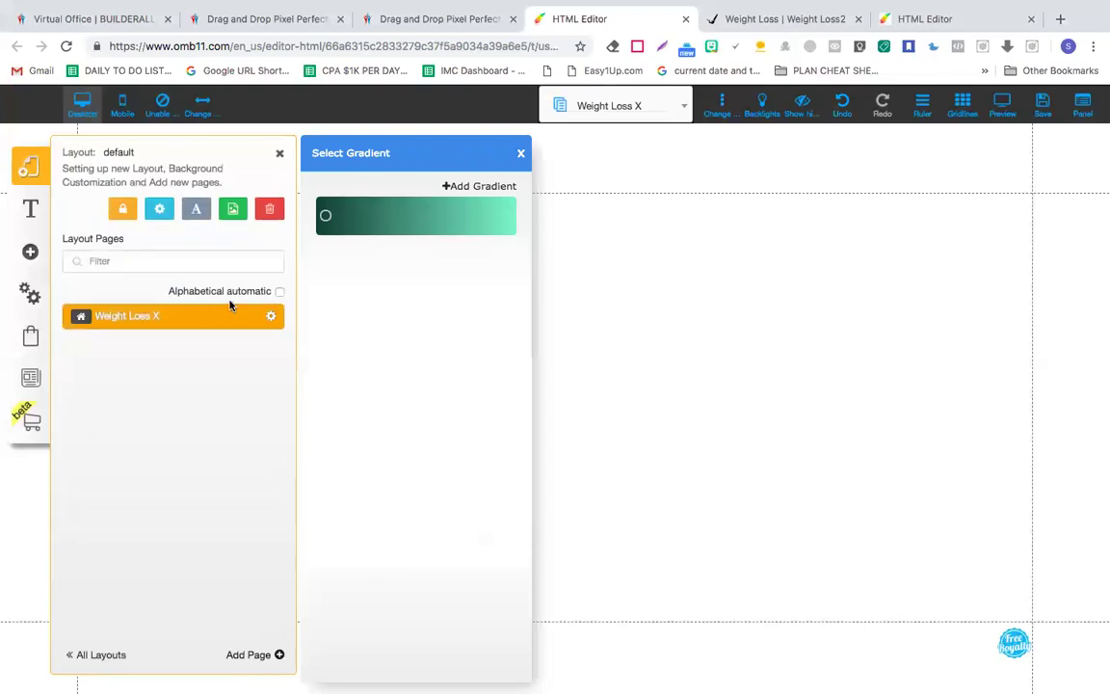
- In the default layout's background options, edit the green linear gradient to run toward the upper-left corner and save it
{"action": "left_click", "coordinate": [234, 218]}
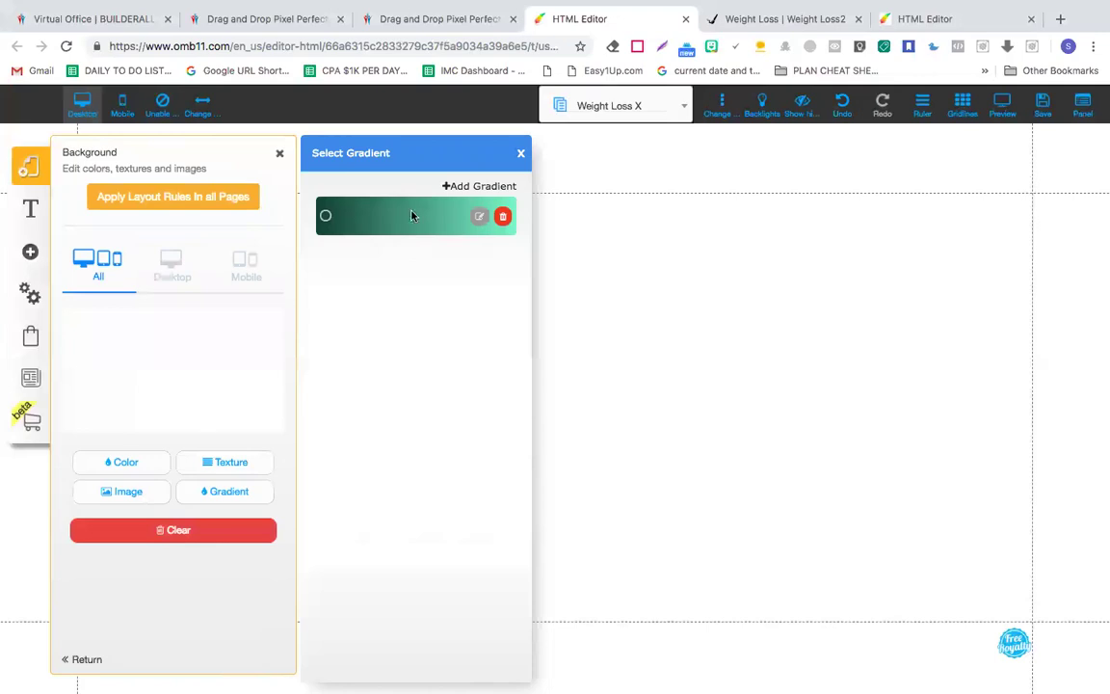
{"action": "left_click", "coordinate": [479, 219]}
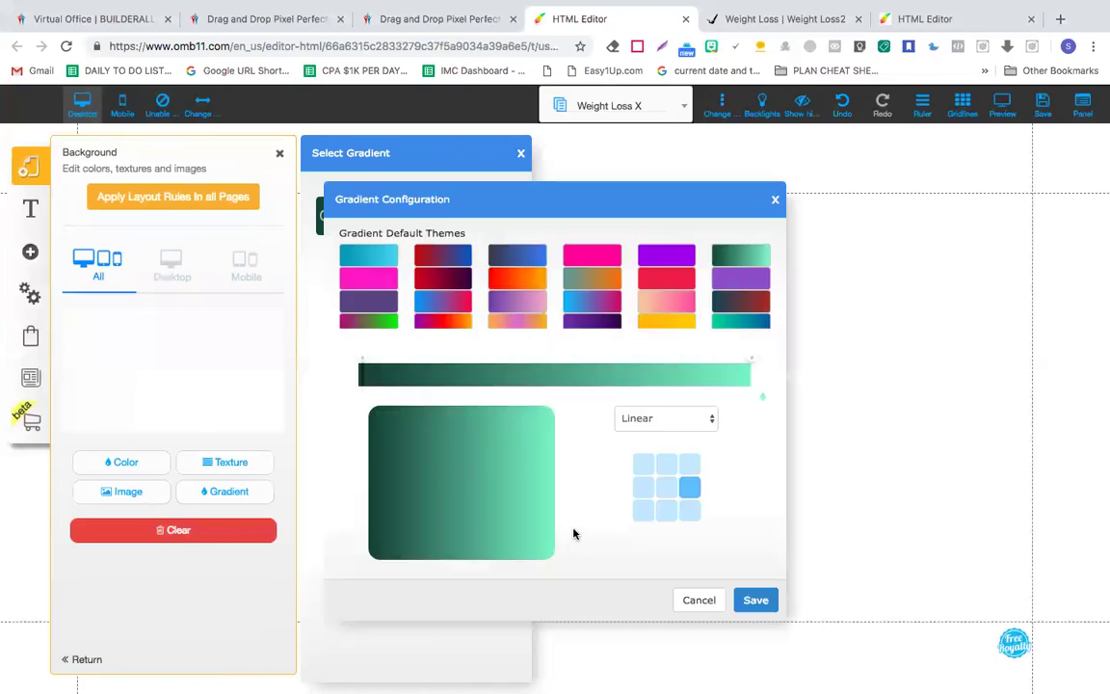
{"action": "left_click", "coordinate": [675, 425]}
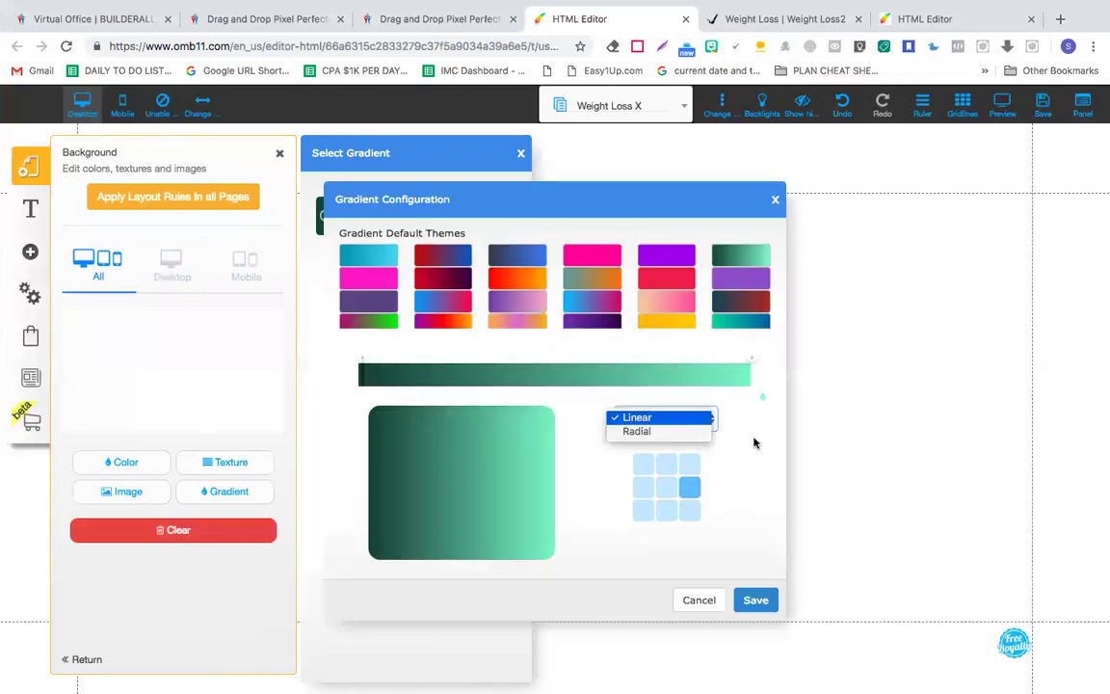
{"action": "left_click", "coordinate": [756, 441]}
{"action": "left_click", "coordinate": [665, 470]}
{"action": "left_click", "coordinate": [689, 469]}
{"action": "left_click", "coordinate": [643, 465]}
{"action": "left_click", "coordinate": [643, 488]}
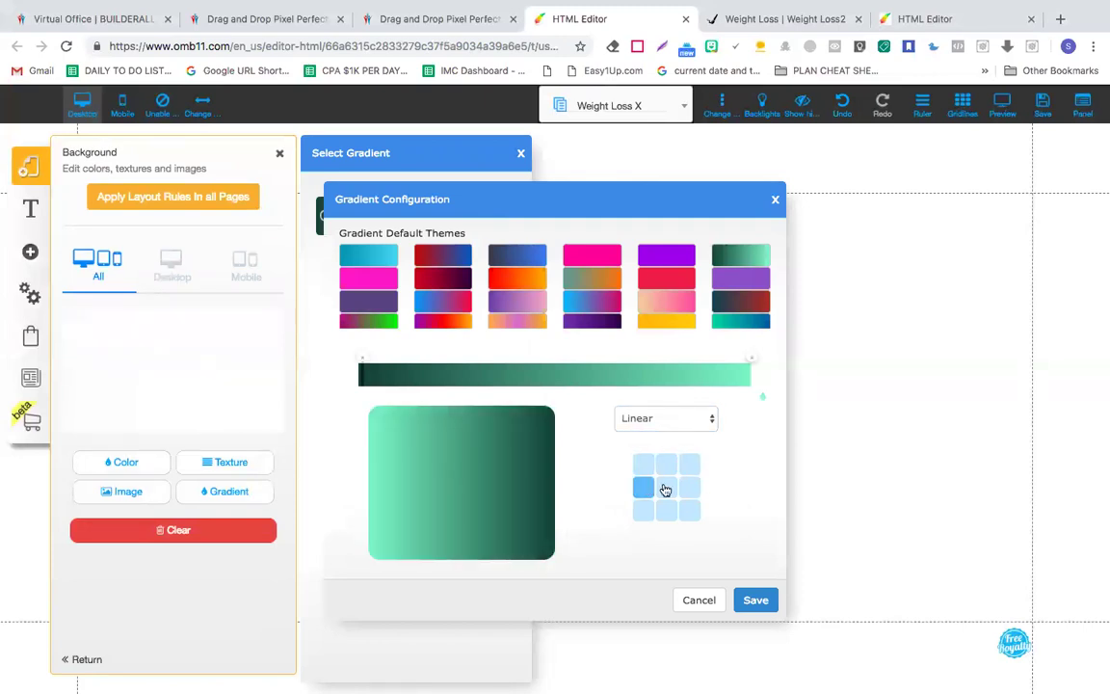
{"action": "left_click", "coordinate": [666, 487]}
{"action": "left_click", "coordinate": [643, 487]}
{"action": "left_click", "coordinate": [643, 465]}
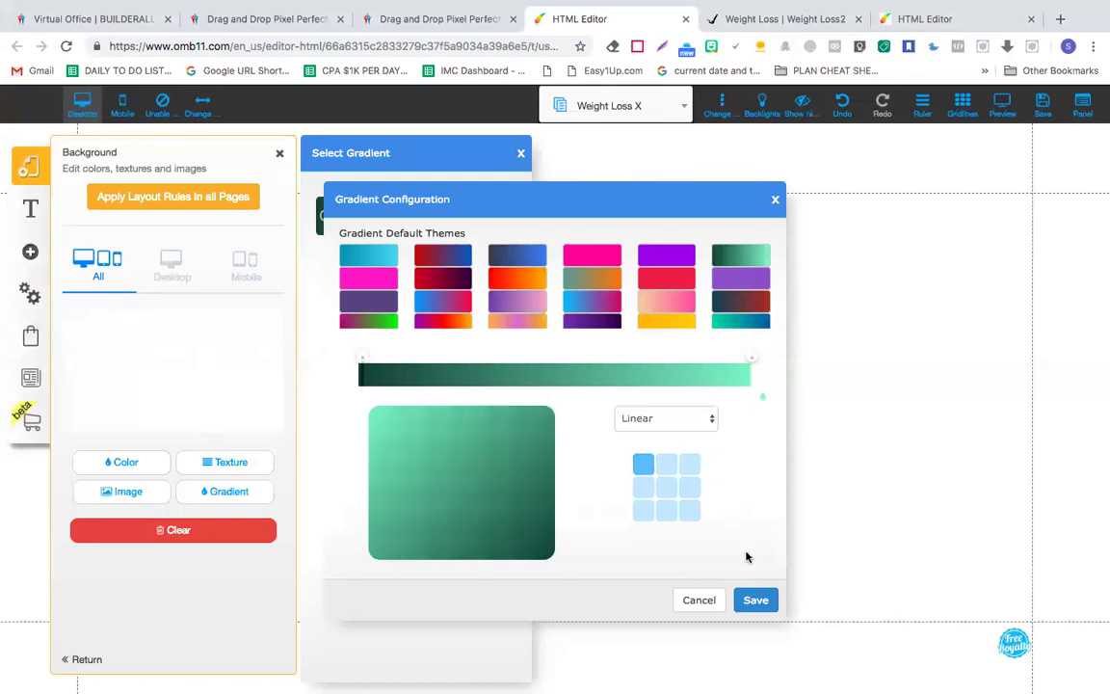
{"action": "left_click", "coordinate": [757, 601]}
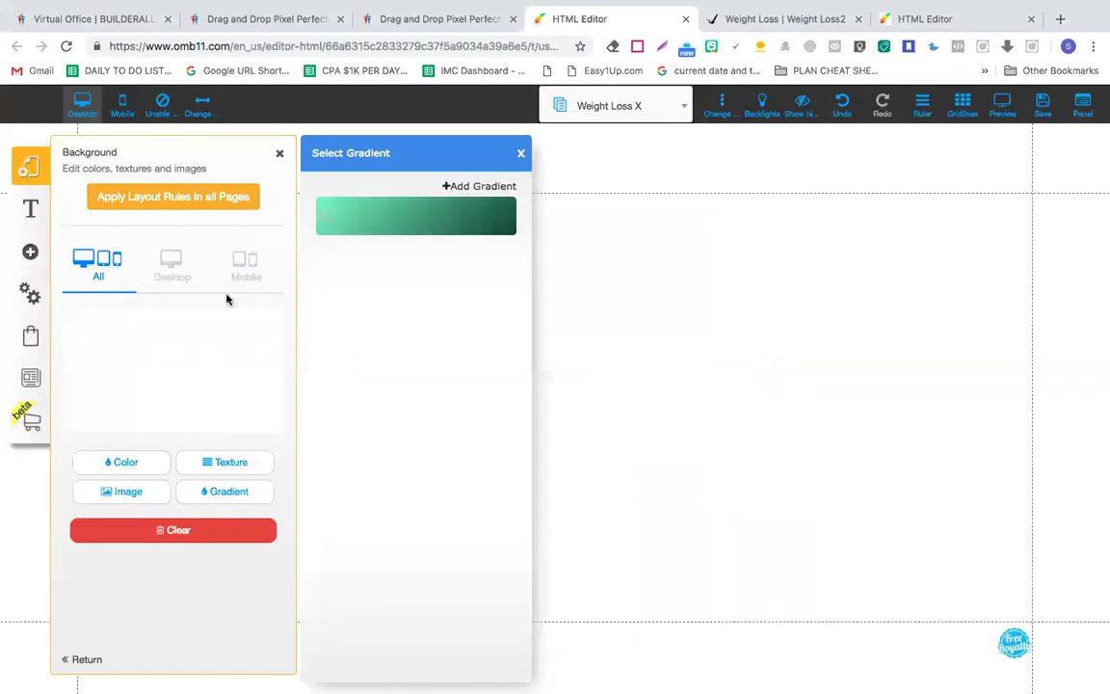
- Apply the layout's background rules to all pages from the Desktop variant, and close the background and gradient options
{"action": "left_click", "coordinate": [170, 275]}
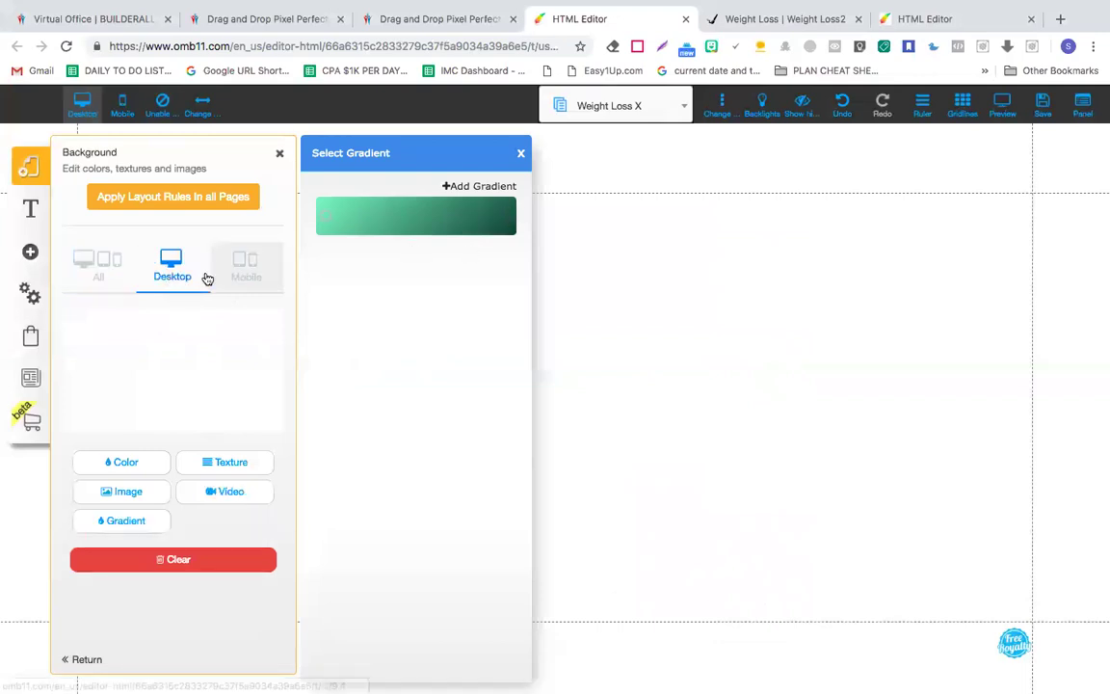
{"action": "left_click", "coordinate": [173, 192]}
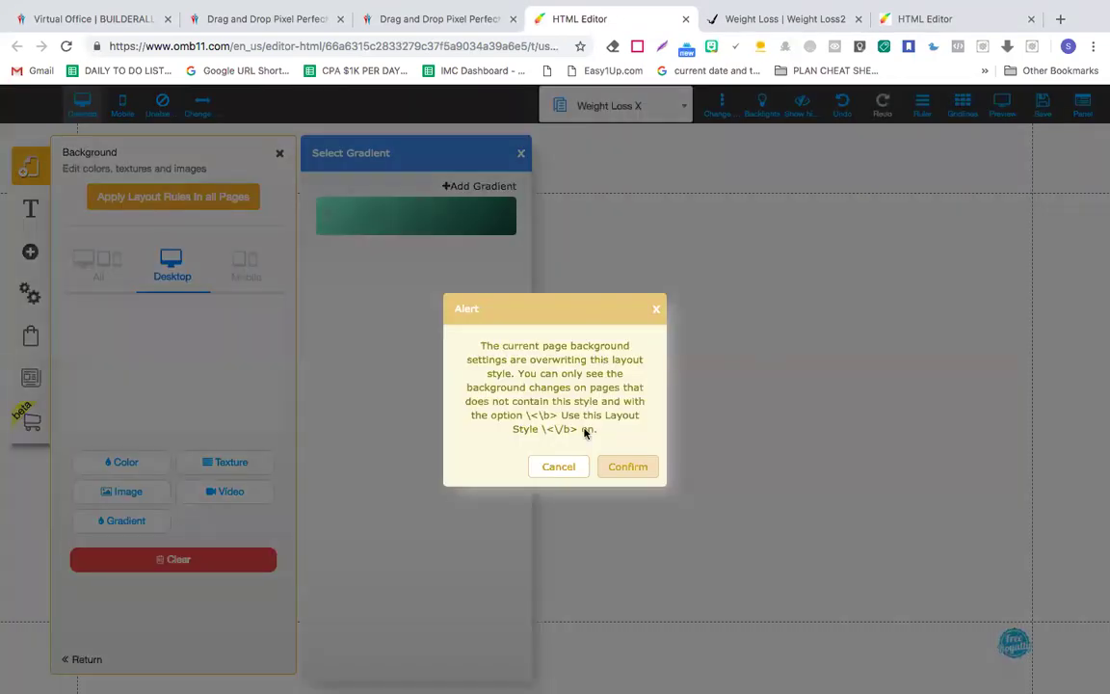
{"action": "left_click", "coordinate": [625, 466]}
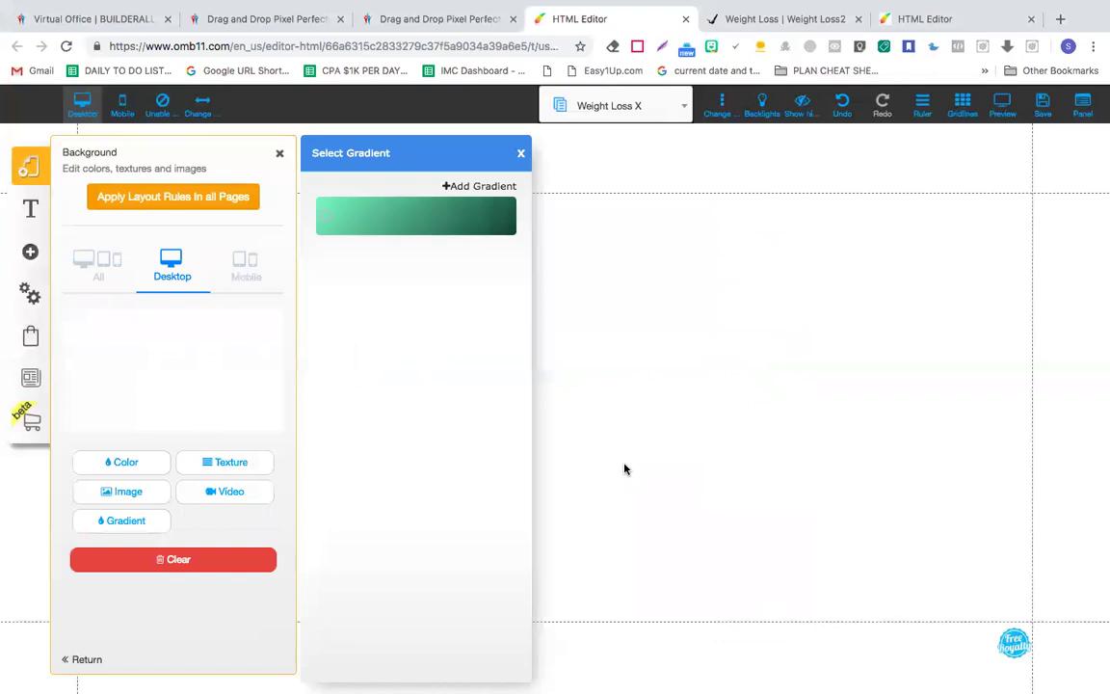
{"action": "left_click", "coordinate": [85, 657]}
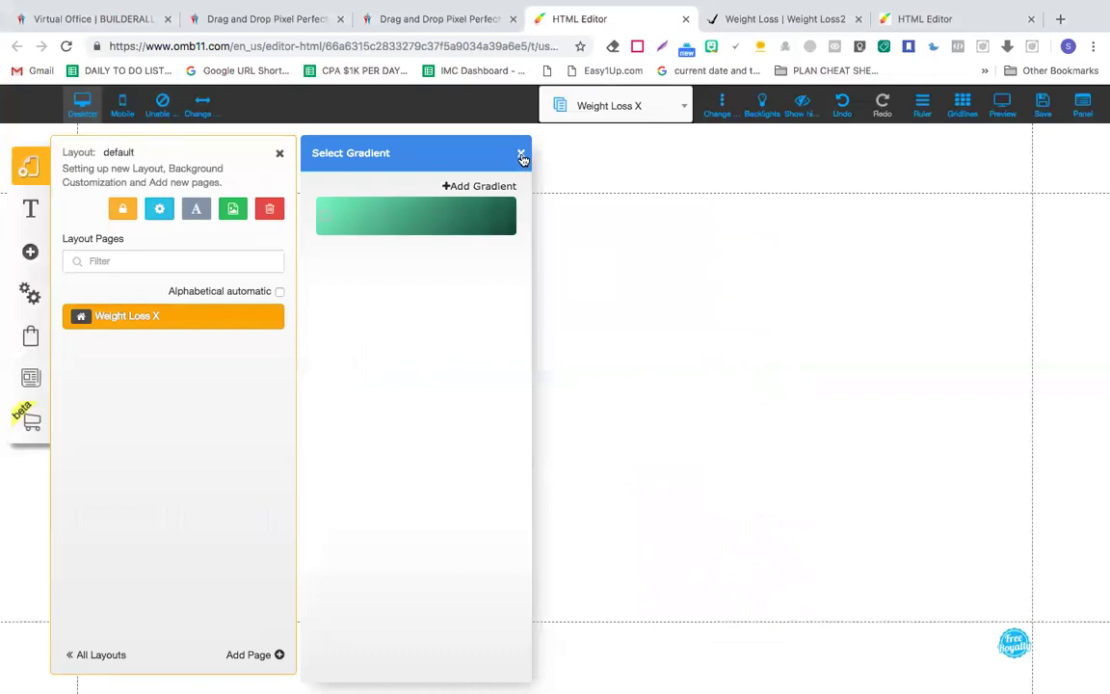
{"action": "left_click", "coordinate": [521, 154]}
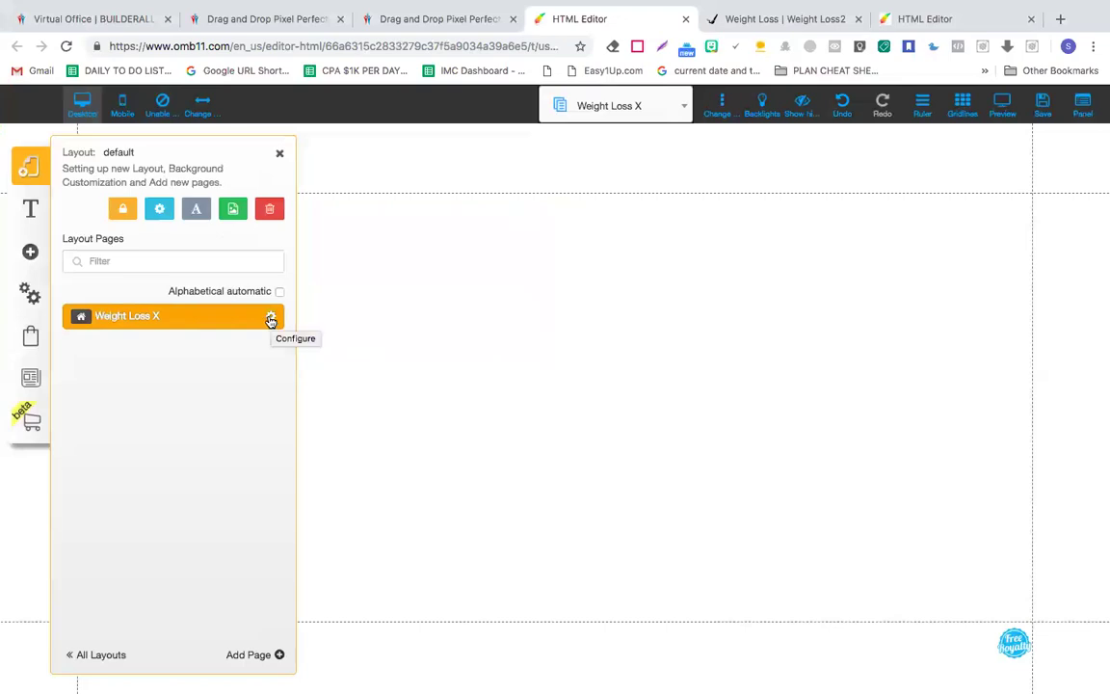
- Copy the headline "WHAT IS YOUR WEIGHT LOSS GOAL?" from the live quiz page and return to the Weight Loss X editor
{"action": "left_click", "coordinate": [766, 18]}
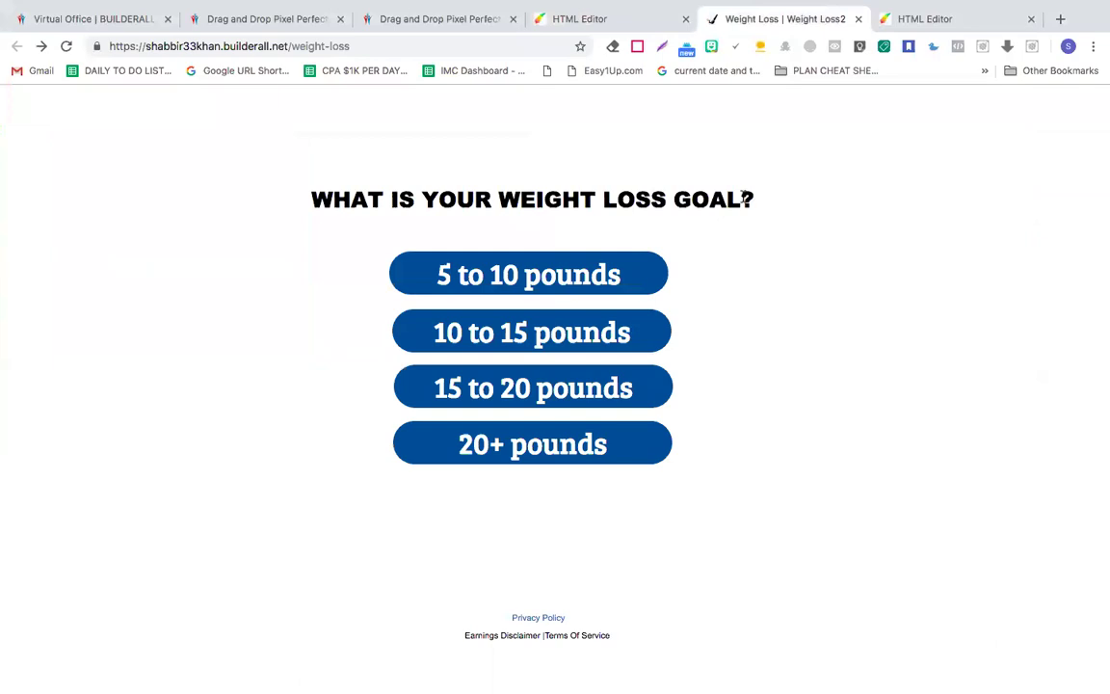
{"action": "key", "text": "super+a"}
{"action": "left_click", "coordinate": [760, 199]}
{"action": "left_click_drag", "start_coordinate": [760, 198], "coordinate": [289, 179]}
{"action": "key", "text": "super+c"}
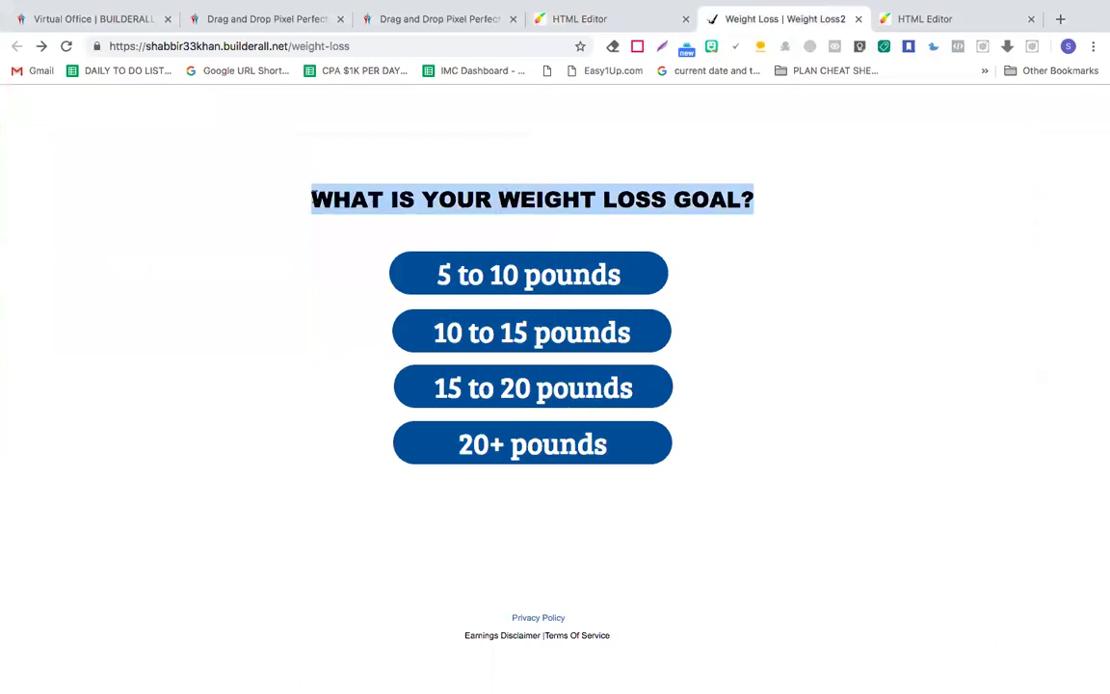
{"action": "left_click", "coordinate": [575, 21]}
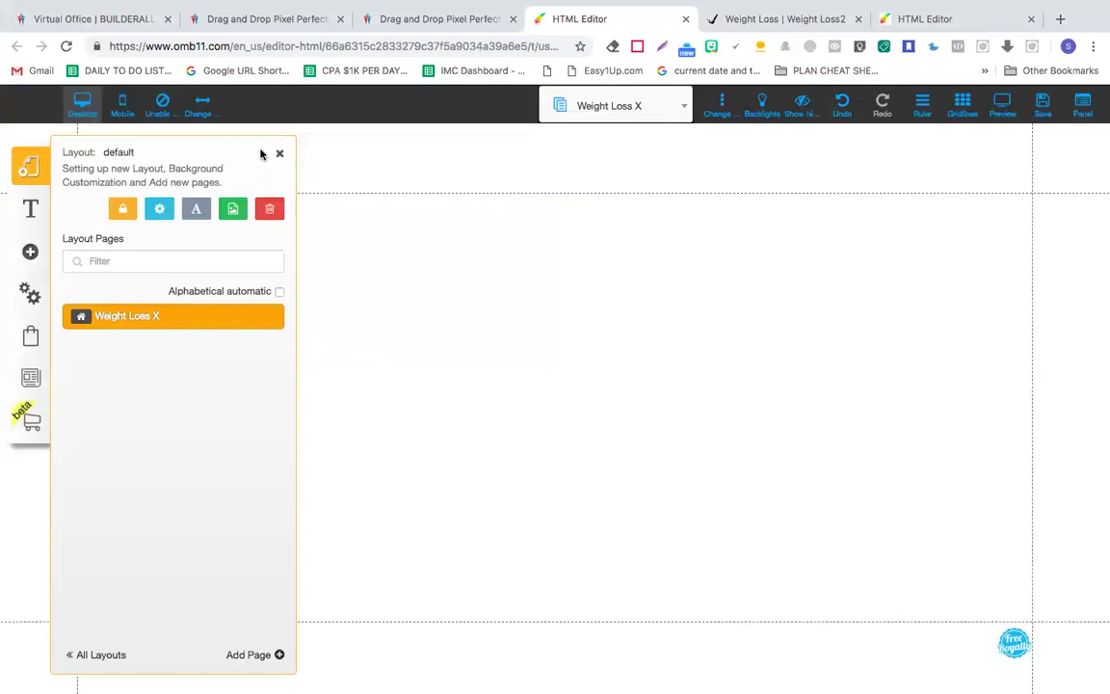
- Close the layout options and review the default group of heading styles in the font scheme
{"action": "left_click", "coordinate": [280, 156]}
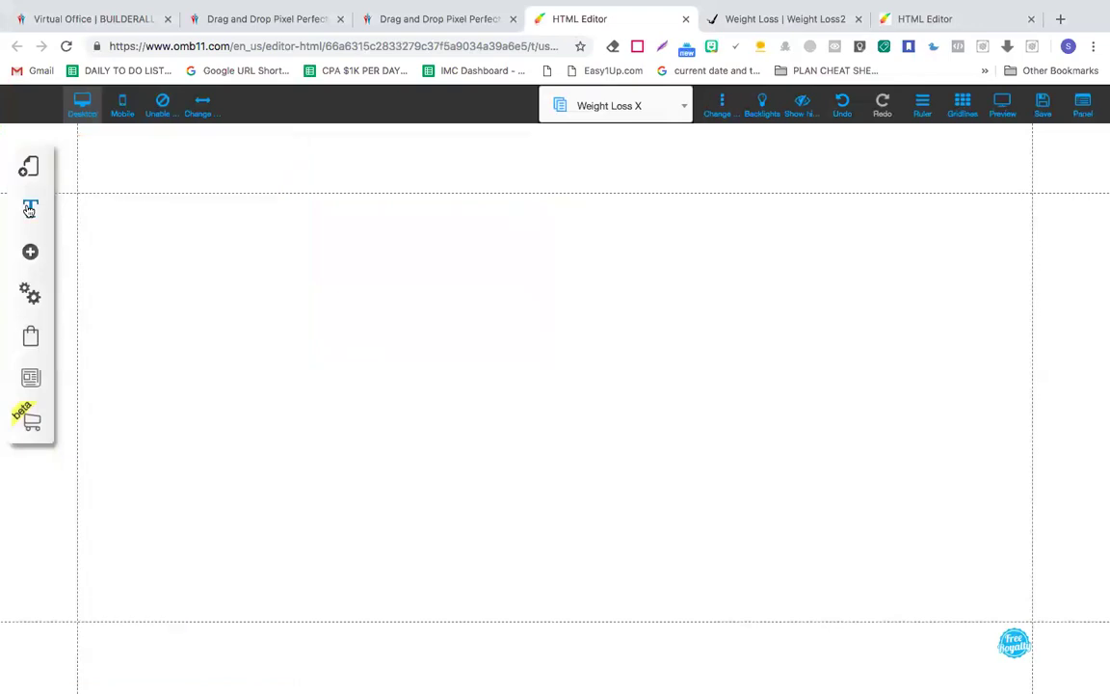
{"action": "left_click", "coordinate": [30, 210]}
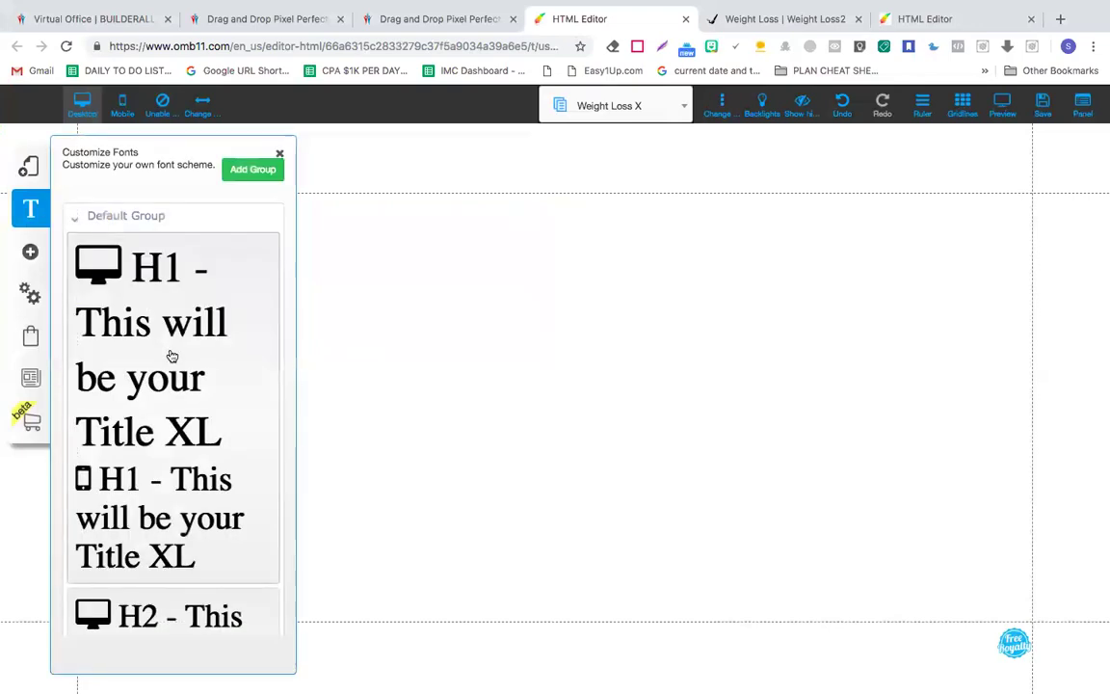
{"action": "scroll", "coordinate": [170, 356], "scroll_direction": "down", "scroll_amount": 10}
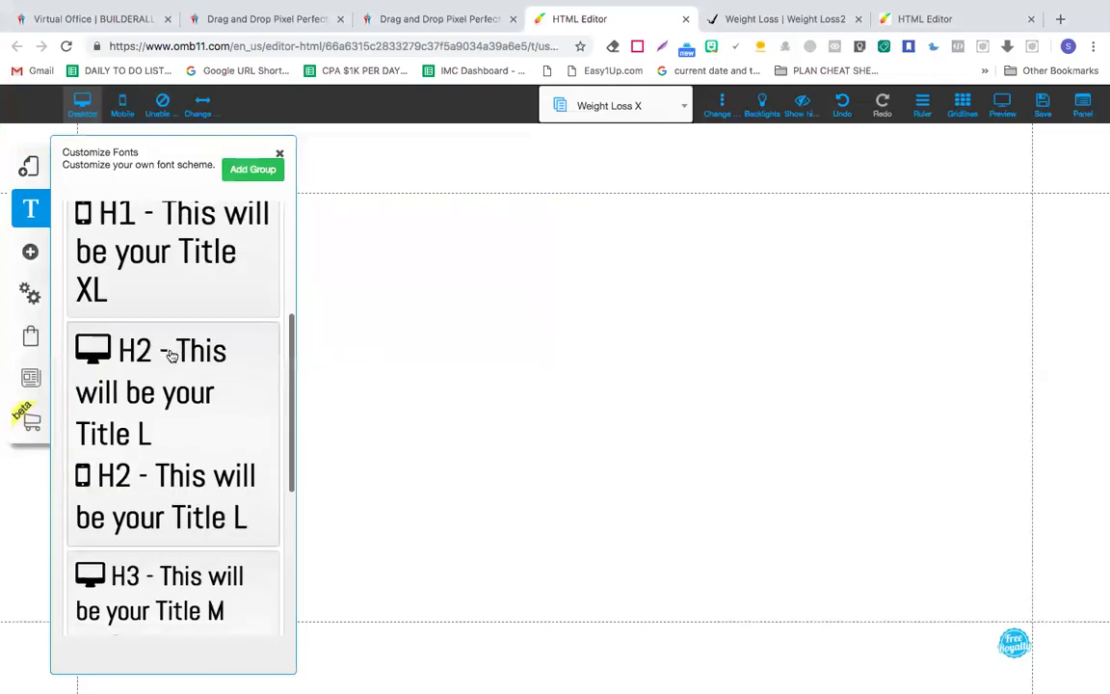
{"action": "scroll", "coordinate": [168, 352], "scroll_direction": "up", "scroll_amount": 10}
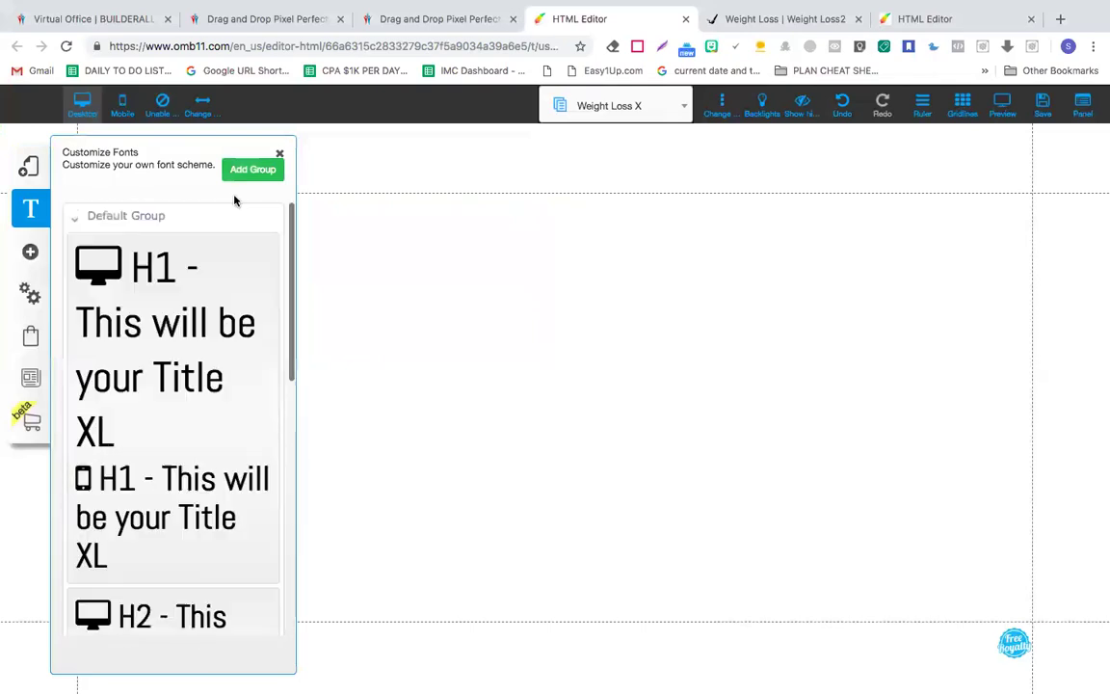
{"action": "left_click", "coordinate": [281, 154]}
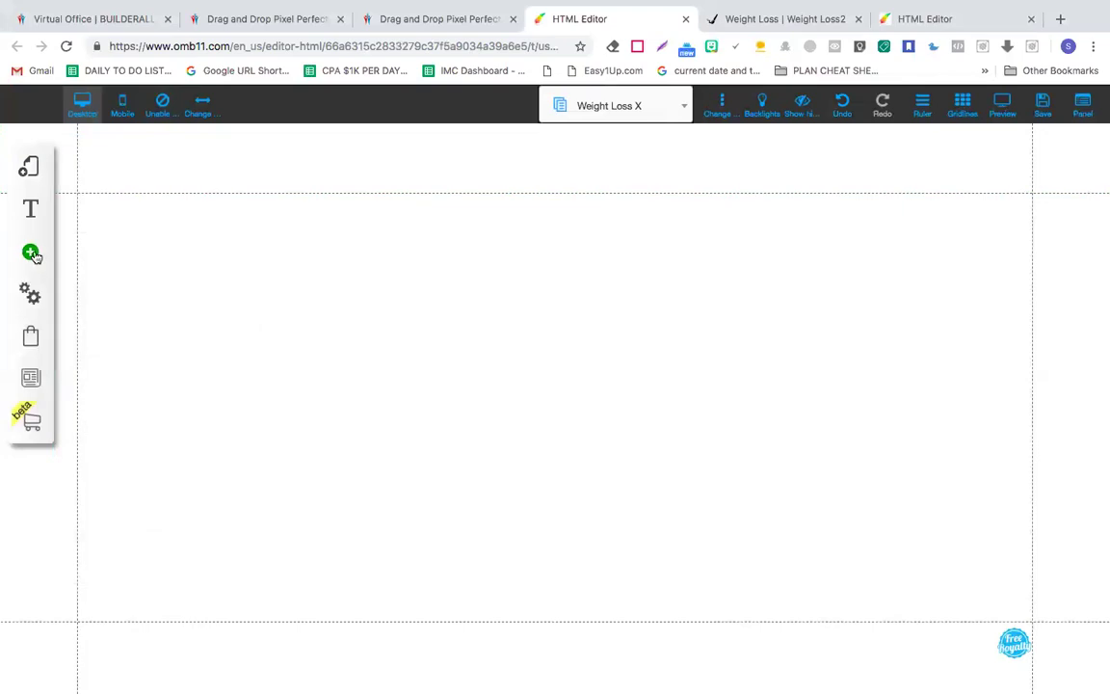
- Examine the list of addable page elements and the Sales Funnel element with its default, upsell and downsell items
{"action": "left_click", "coordinate": [32, 253]}
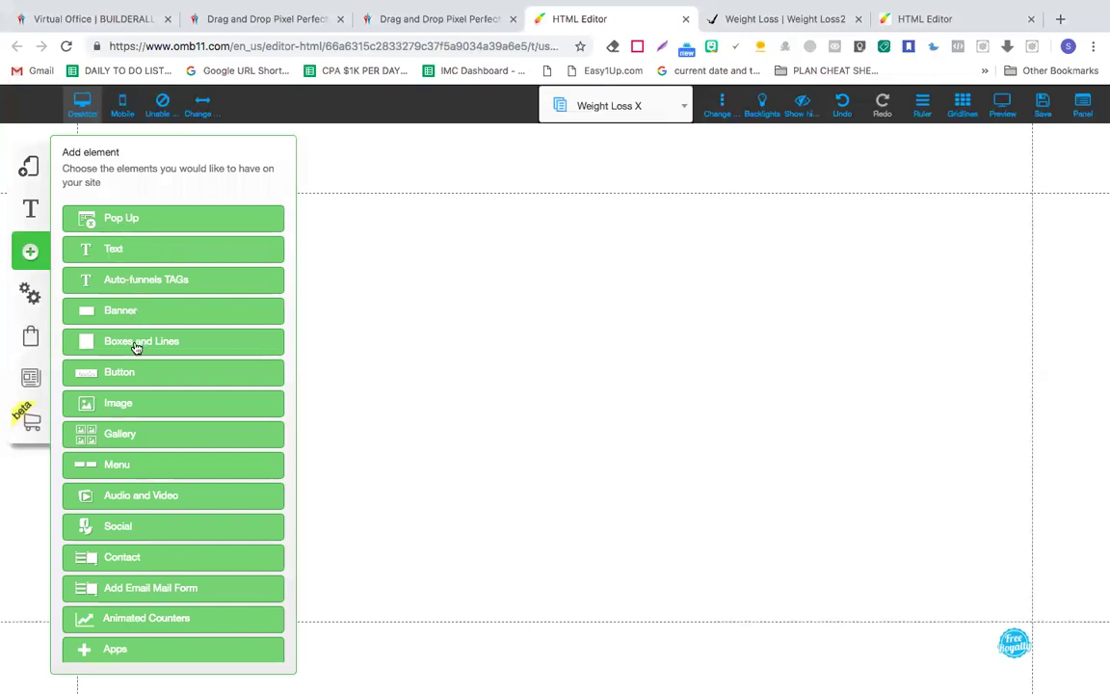
{"action": "scroll", "coordinate": [136, 379], "scroll_direction": "down", "scroll_amount": 2}
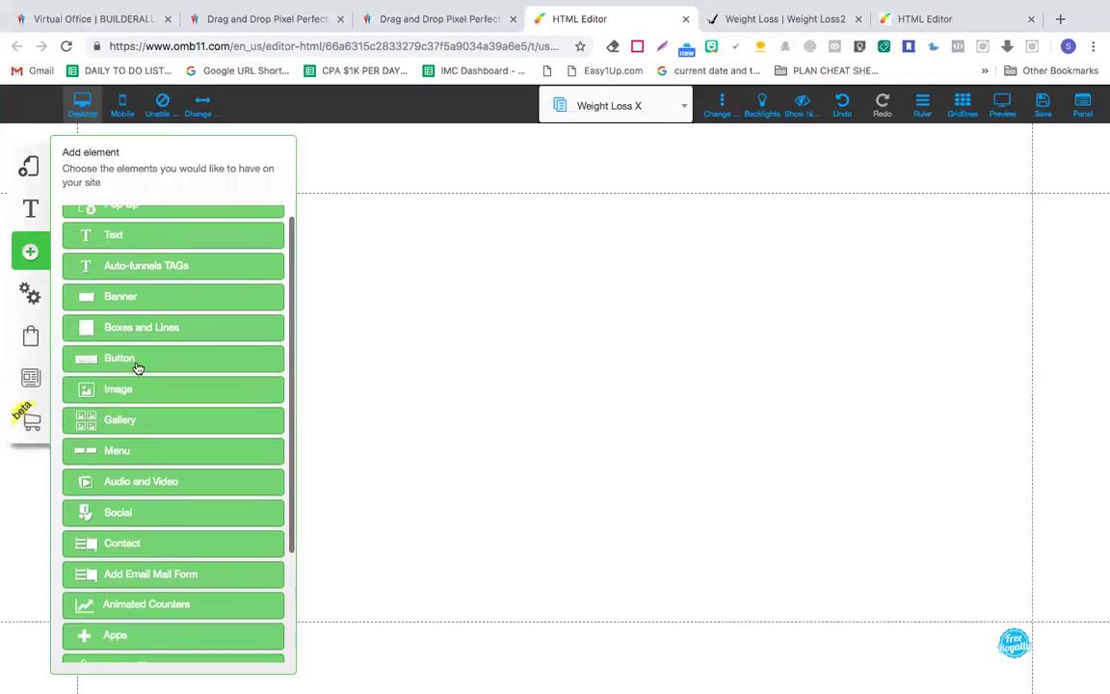
{"action": "scroll", "coordinate": [140, 403], "scroll_direction": "down", "scroll_amount": 3}
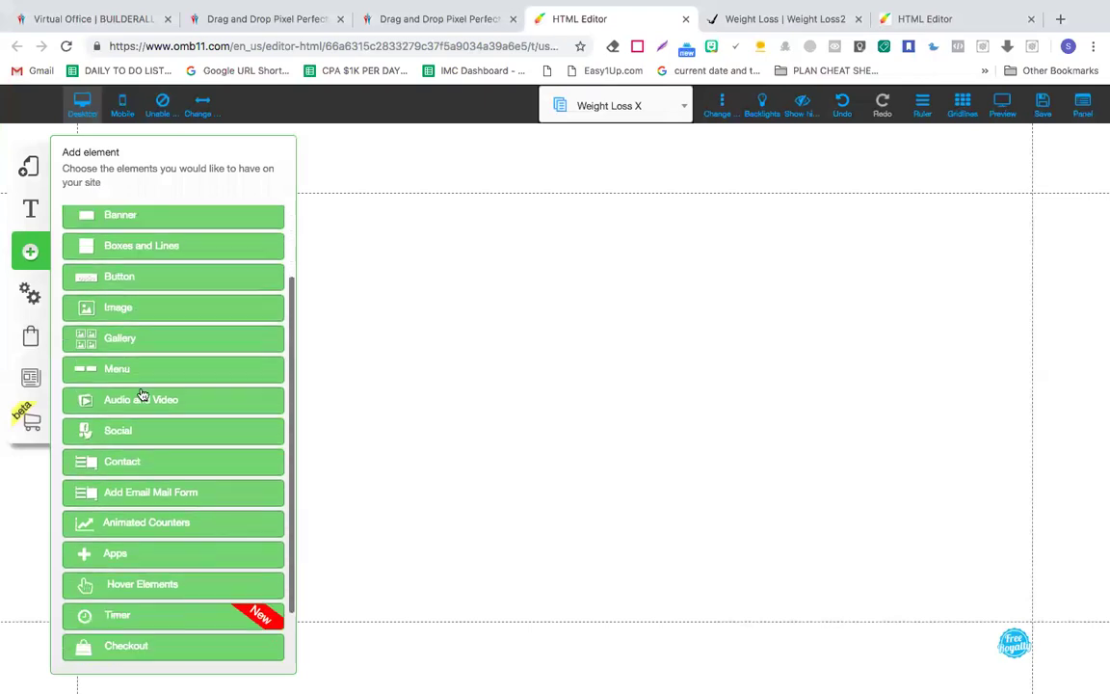
{"action": "scroll", "coordinate": [142, 409], "scroll_direction": "down", "scroll_amount": 1}
{"action": "scroll", "coordinate": [143, 409], "scroll_direction": "down", "scroll_amount": 1}
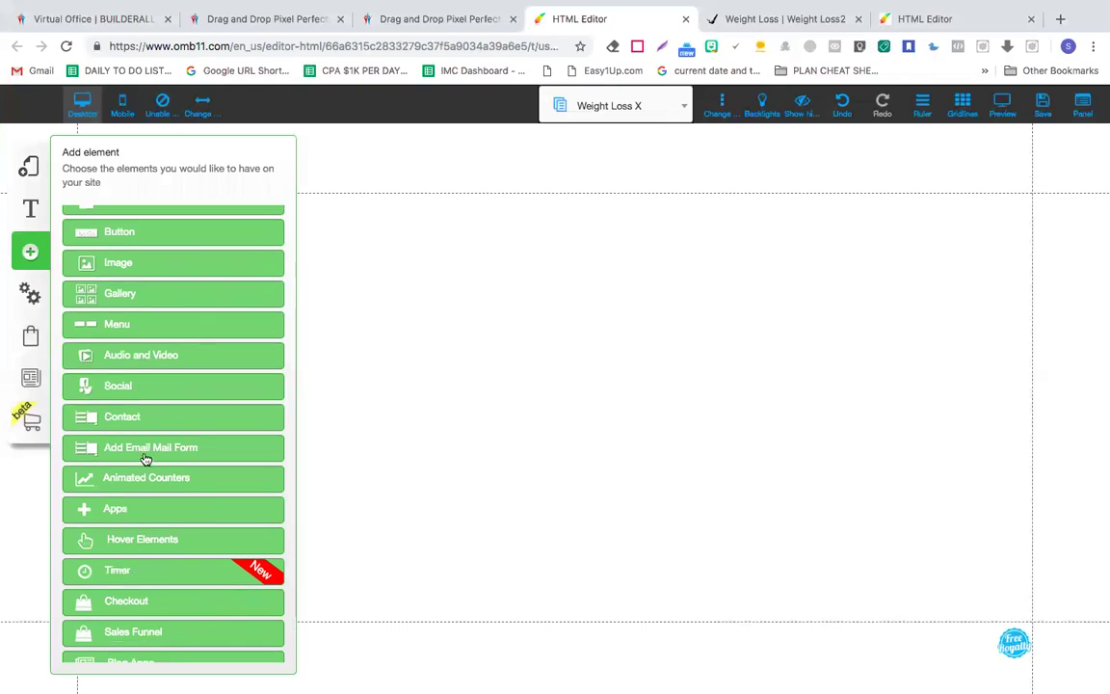
{"action": "scroll", "coordinate": [149, 486], "scroll_direction": "down", "scroll_amount": 1}
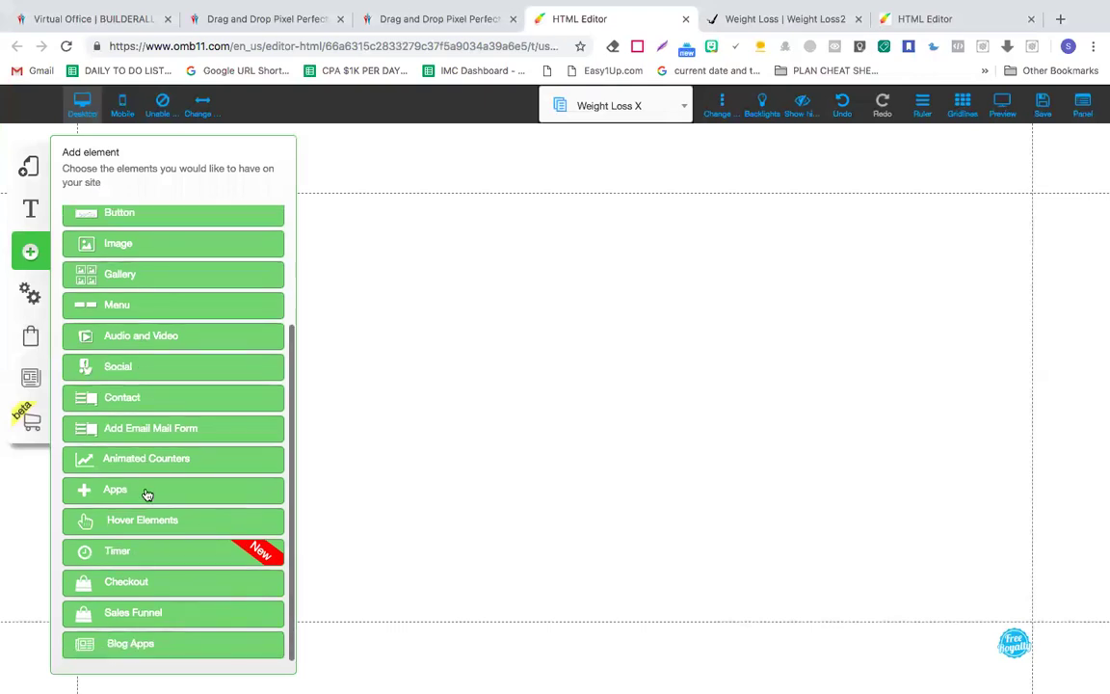
{"action": "scroll", "coordinate": [143, 521], "scroll_direction": "down", "scroll_amount": 1}
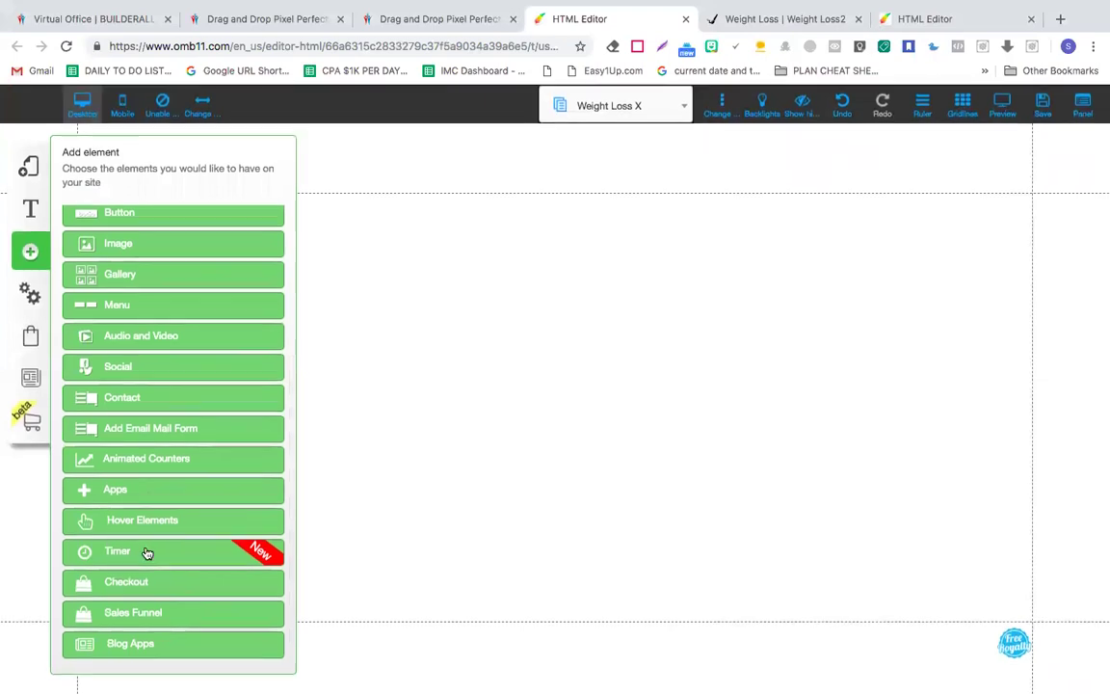
{"action": "left_click", "coordinate": [147, 613]}
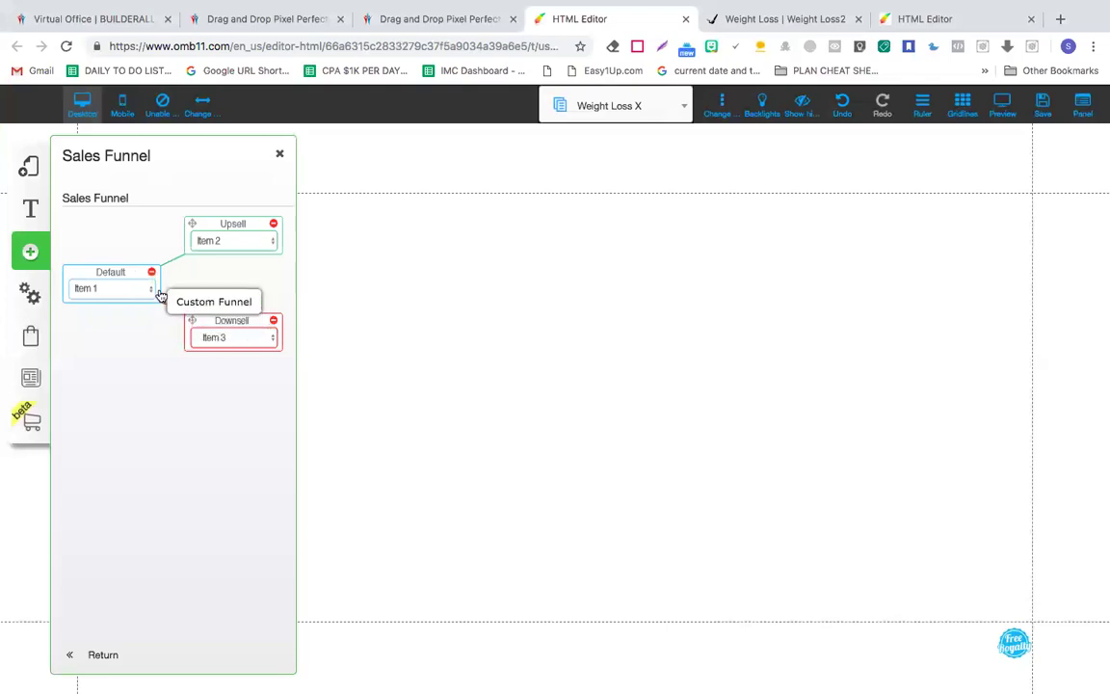
{"action": "left_click", "coordinate": [279, 157]}
- Add an H3 - Title M text element to the middle of the blank page
{"action": "left_click", "coordinate": [30, 251]}
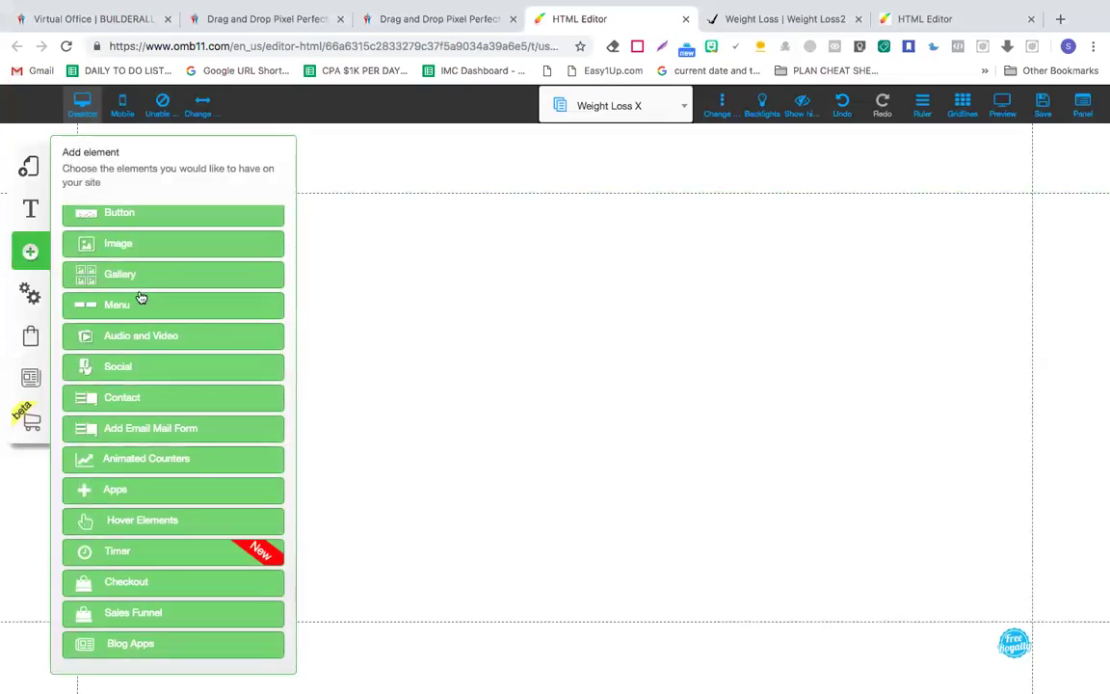
{"action": "scroll", "coordinate": [140, 298], "scroll_direction": "up", "scroll_amount": 4}
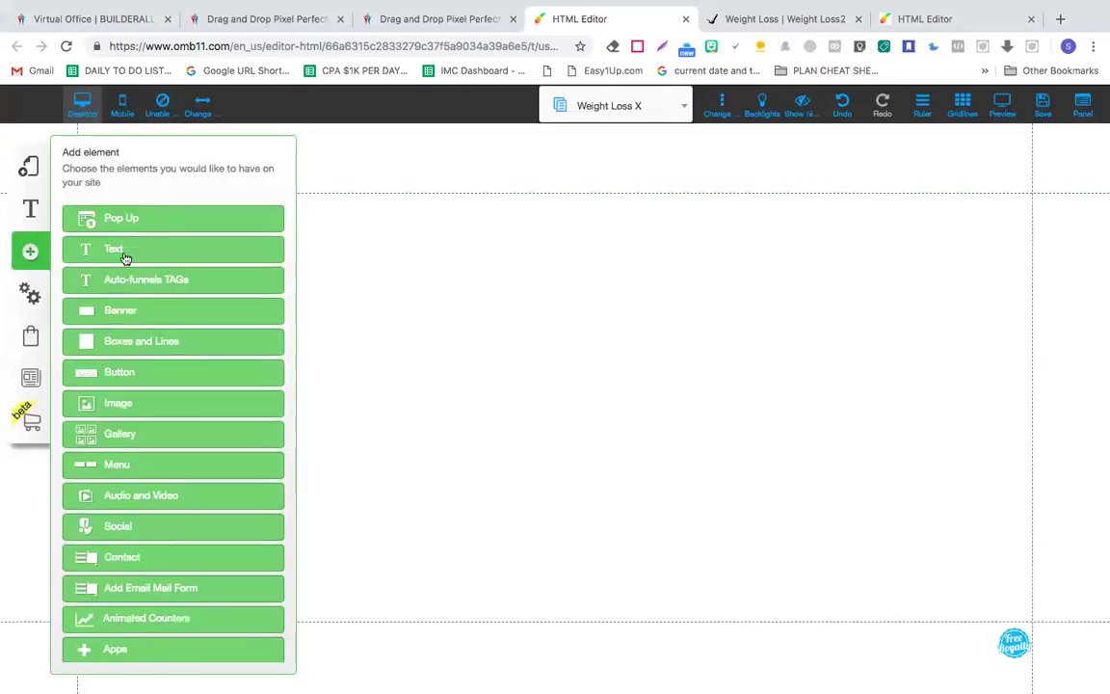
{"action": "left_click", "coordinate": [124, 253]}
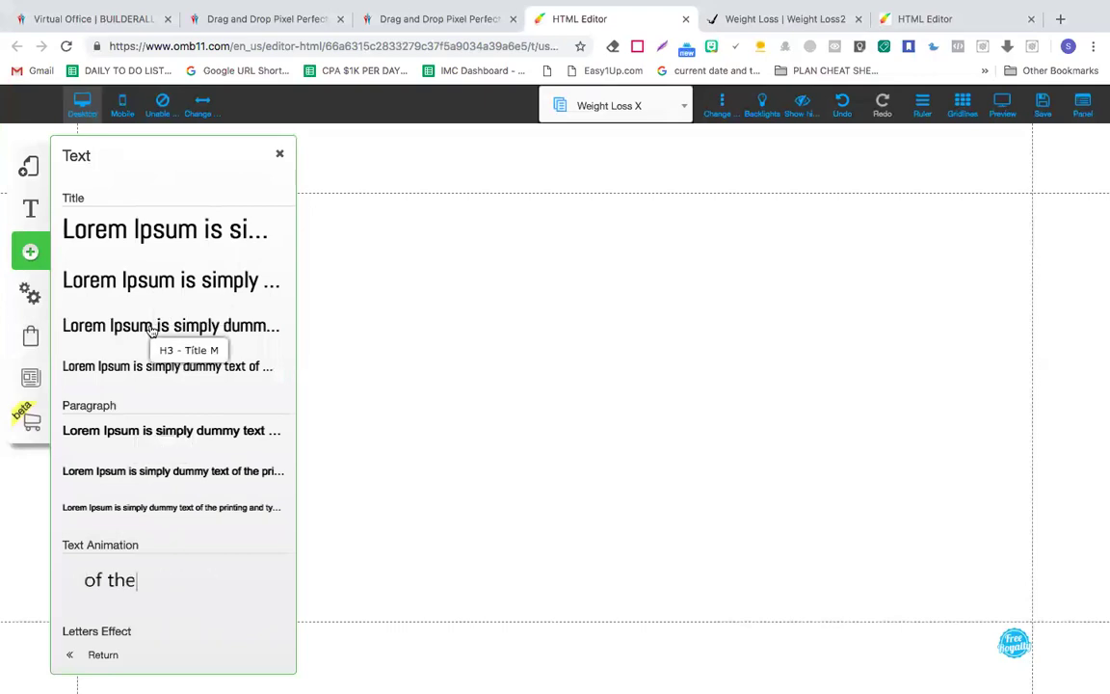
{"action": "left_click_drag", "start_coordinate": [152, 330], "coordinate": [319, 326]}
- Replace the title's placeholder text with the copied headline "WHAT IS YOUR WEIGHT LOSS GOAL?"
{"action": "double_click", "coordinate": [609, 370]}
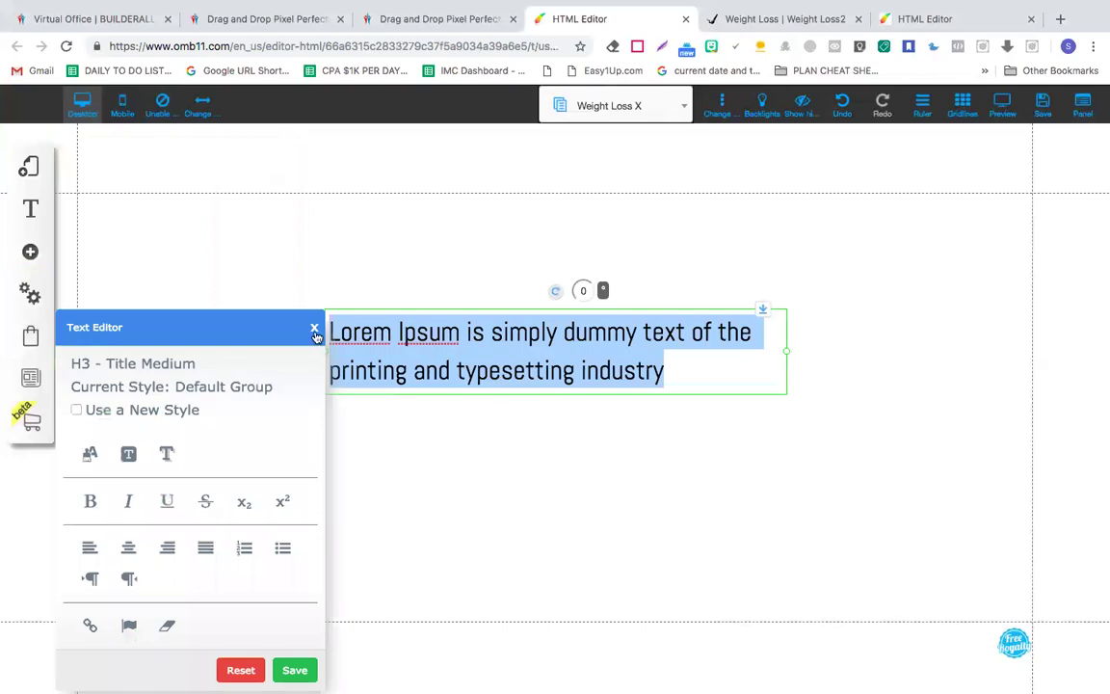
{"action": "key", "text": "Left"}
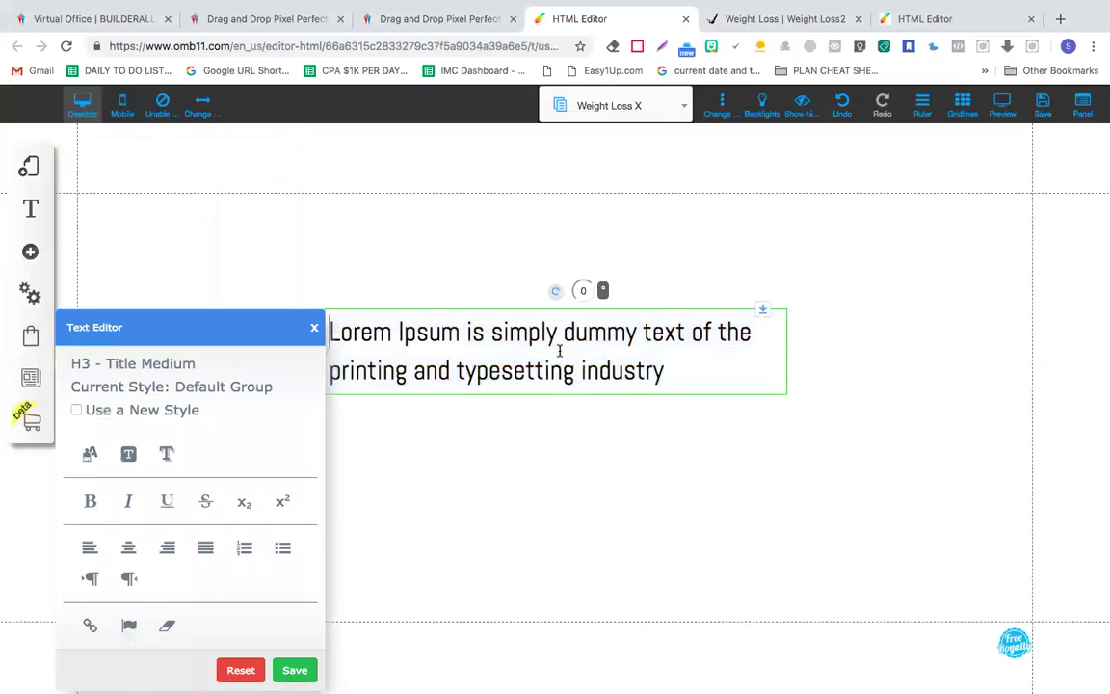
{"action": "key", "text": "super+v"}
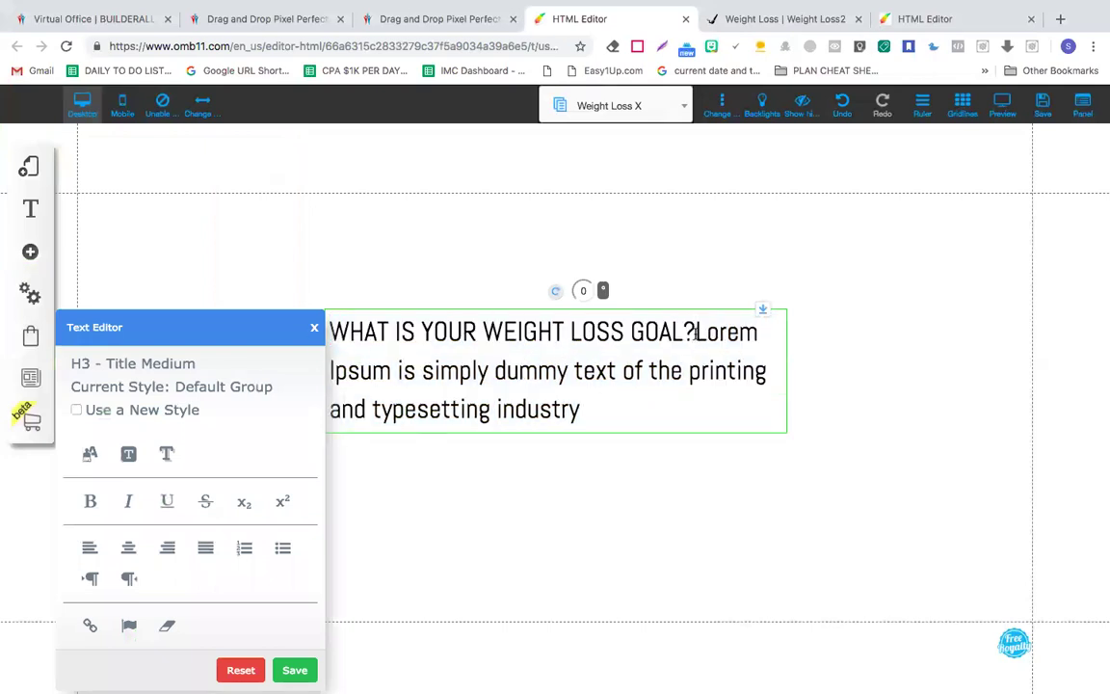
{"action": "left_click_drag", "start_coordinate": [695, 333], "coordinate": [708, 442]}
{"action": "key", "text": "BackSpace"}
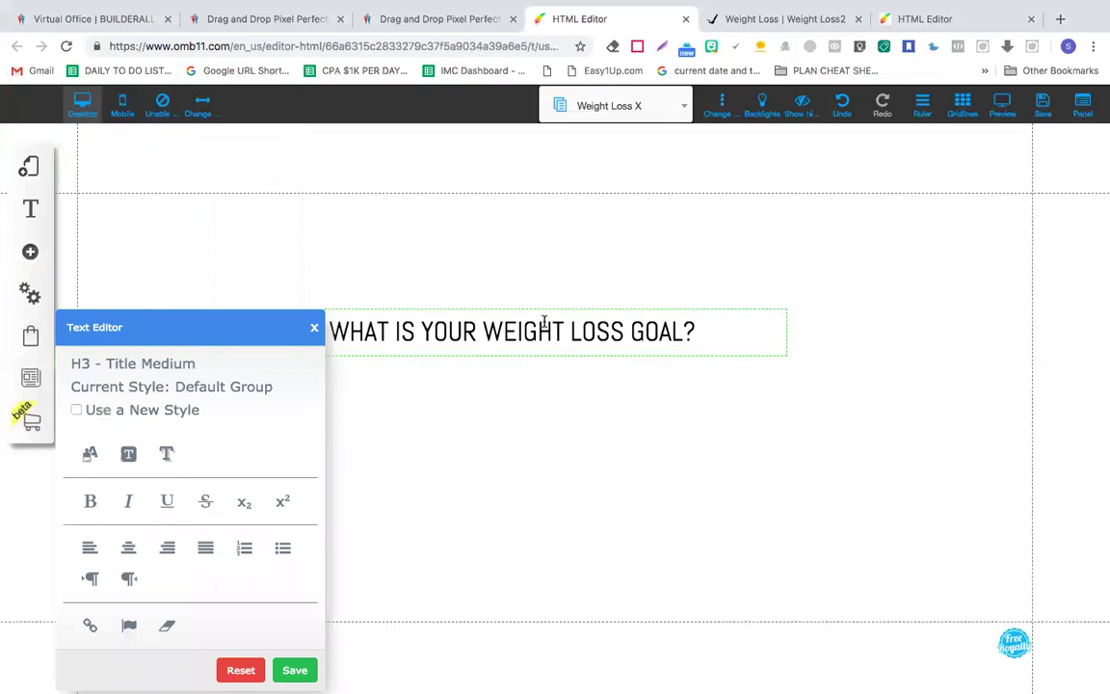
- Enable a new style for the whole headline and set its font family to Arial Black
{"action": "triple_click", "coordinate": [587, 332]}
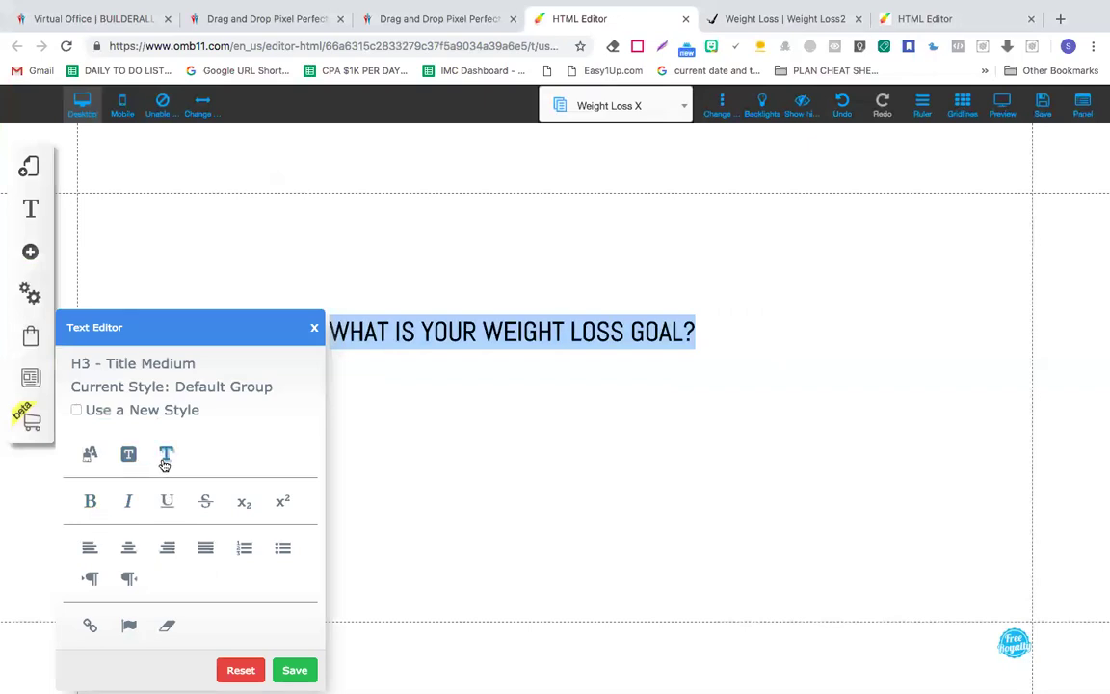
{"action": "left_click", "coordinate": [167, 454]}
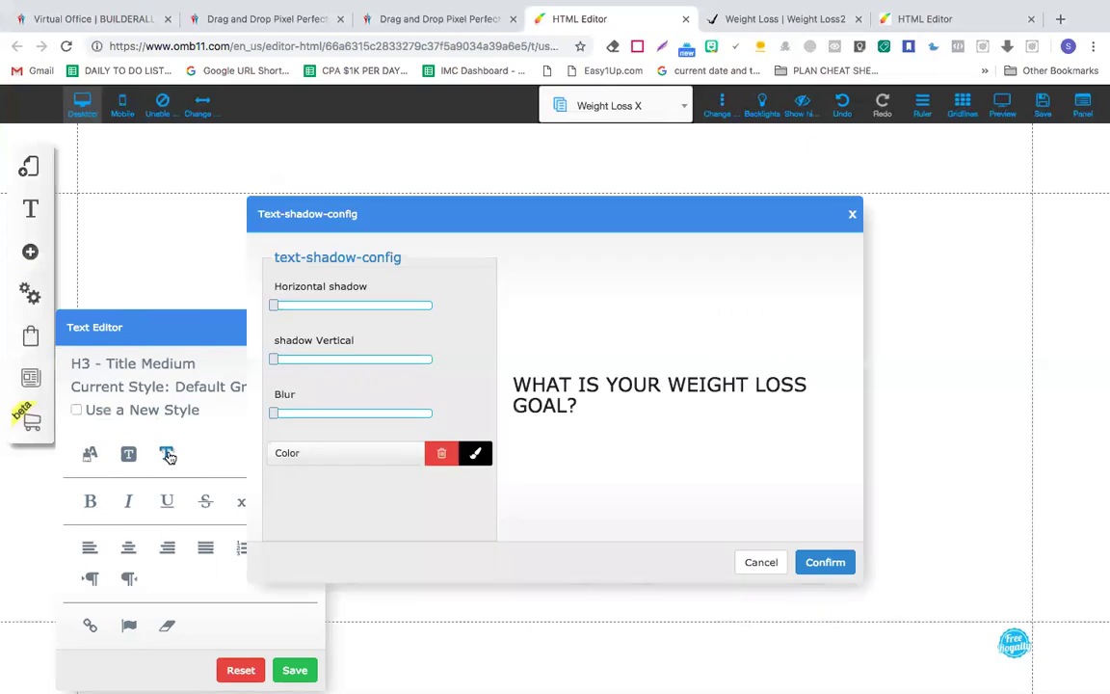
{"action": "left_click", "coordinate": [743, 563]}
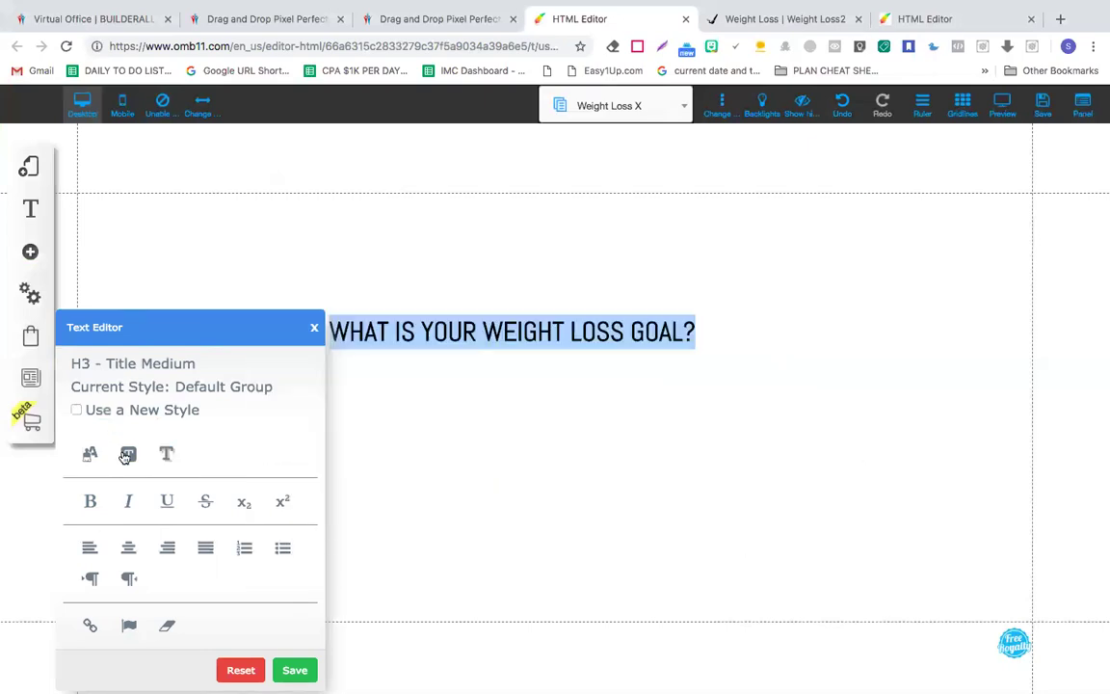
{"action": "left_click", "coordinate": [77, 410]}
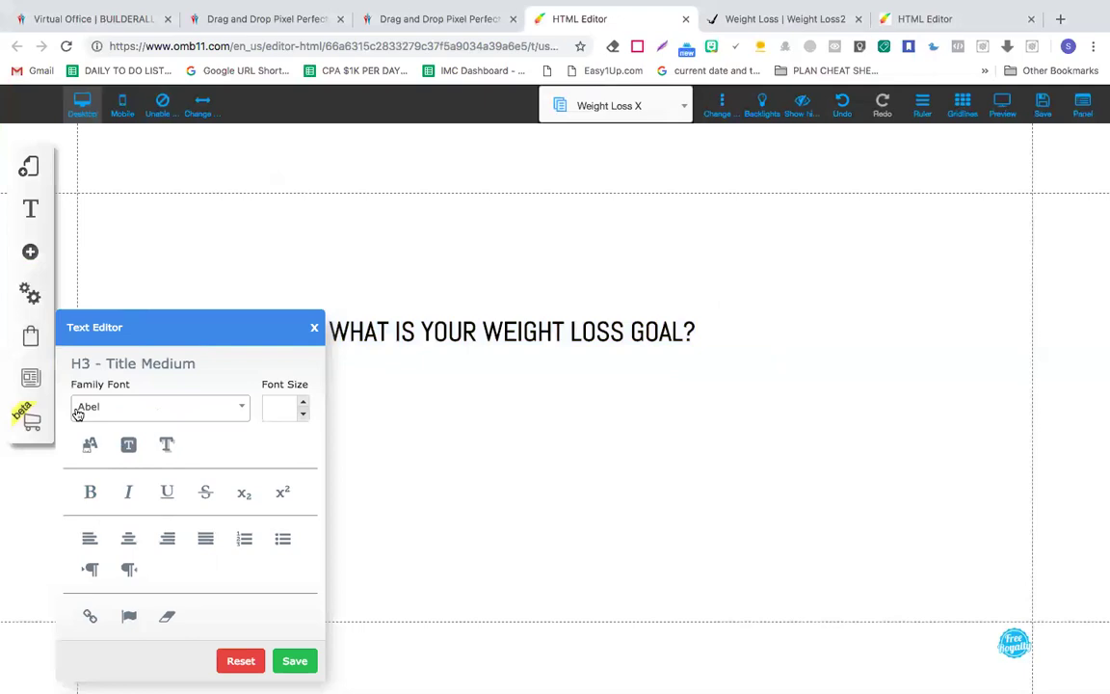
{"action": "left_click", "coordinate": [212, 417]}
{"action": "scroll", "coordinate": [178, 493], "scroll_direction": "down", "scroll_amount": 2}
{"action": "scroll", "coordinate": [178, 493], "scroll_direction": "down", "scroll_amount": 5}
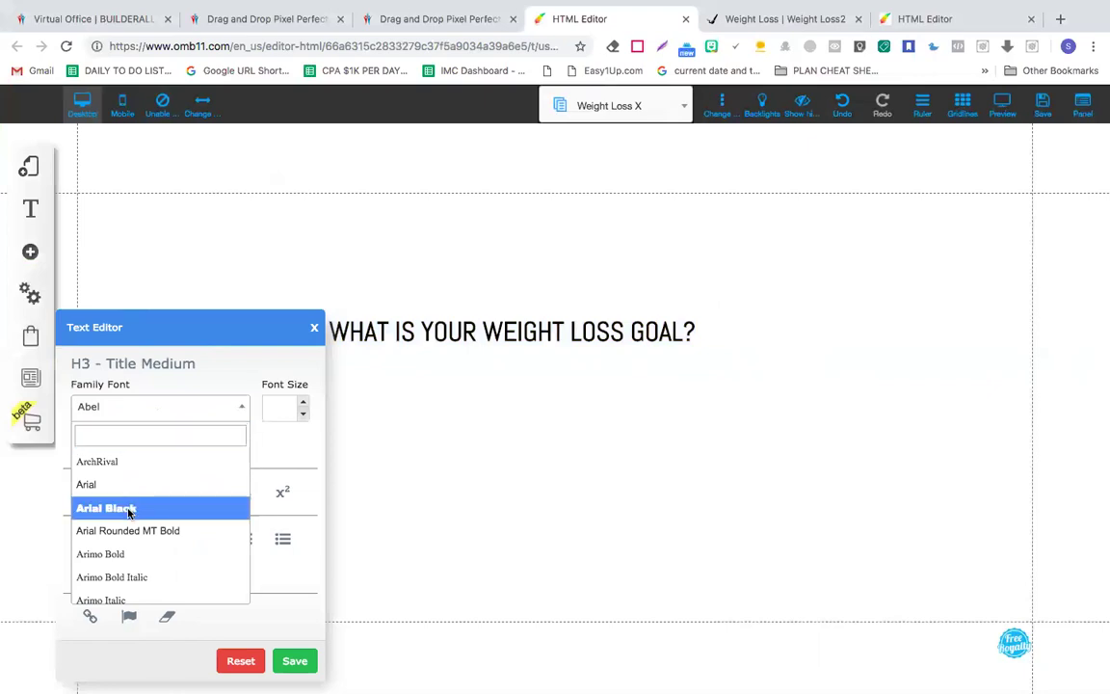
{"action": "left_click", "coordinate": [128, 512]}
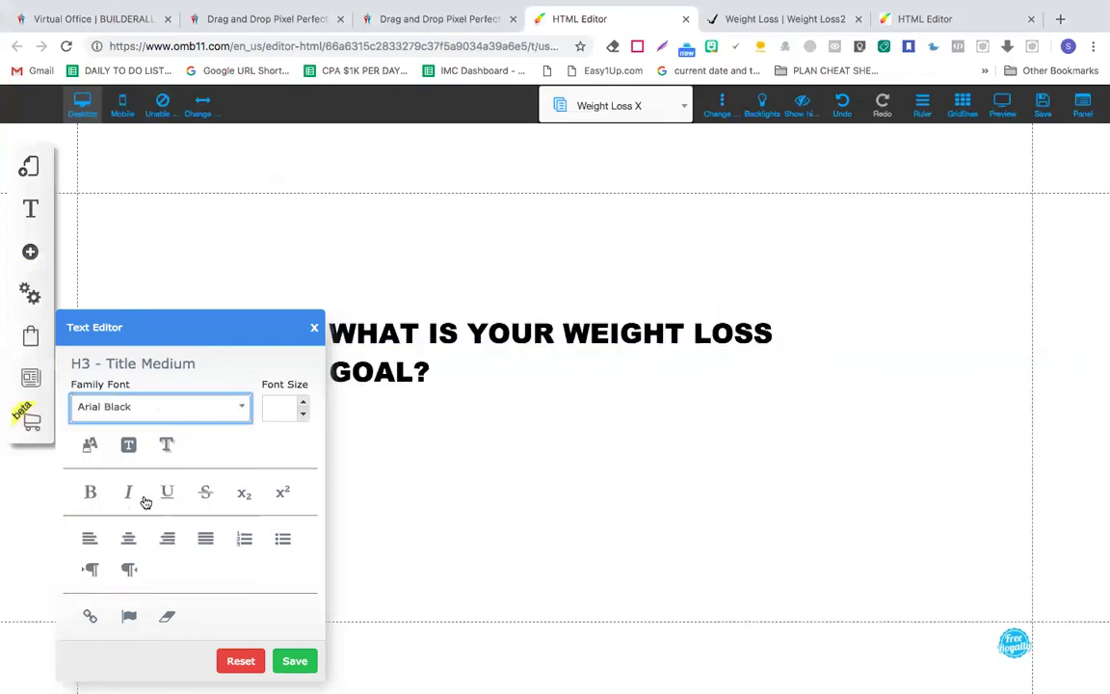
- Set the headline's font size to 25
{"action": "left_click", "coordinate": [303, 414]}
{"action": "left_click", "coordinate": [302, 403]}
{"action": "scroll", "coordinate": [303, 408], "scroll_direction": "up", "scroll_amount": 11}
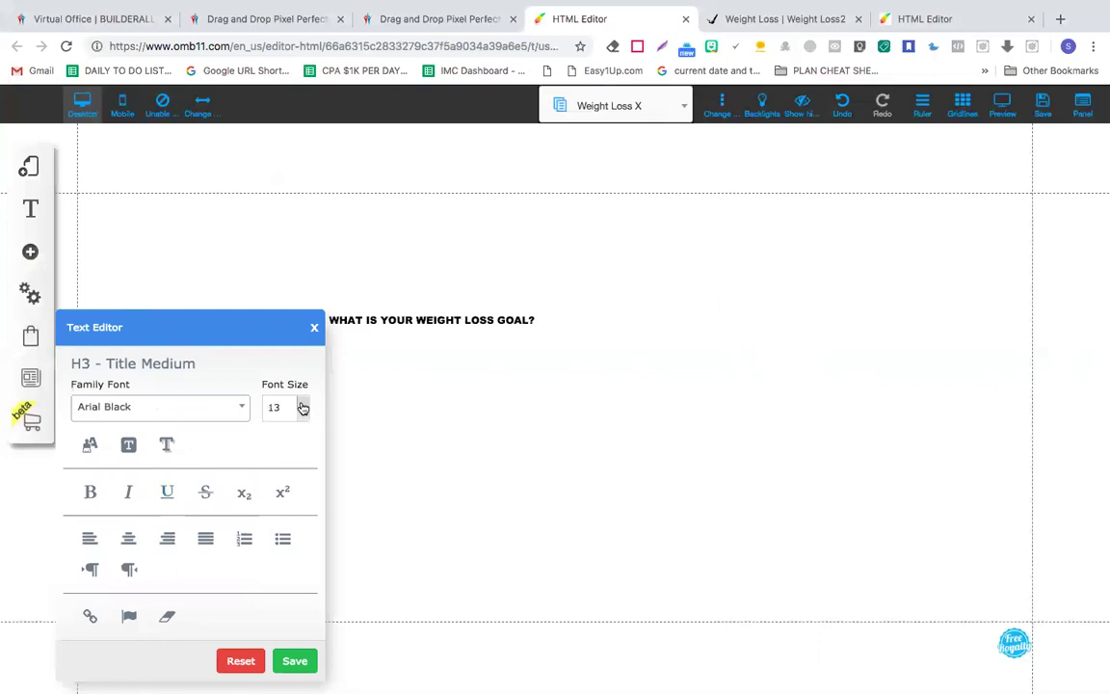
{"action": "scroll", "coordinate": [303, 408], "scroll_direction": "up", "scroll_amount": 5}
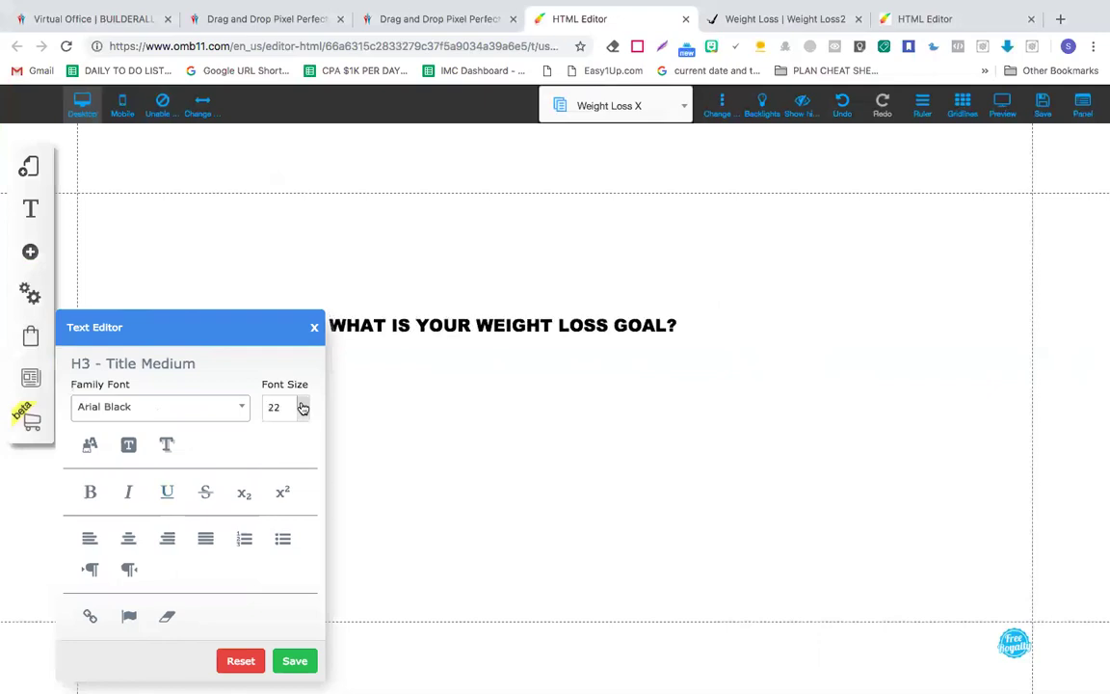
{"action": "scroll", "coordinate": [302, 408], "scroll_direction": "up", "scroll_amount": 1}
{"action": "scroll", "coordinate": [303, 408], "scroll_direction": "up", "scroll_amount": 2}
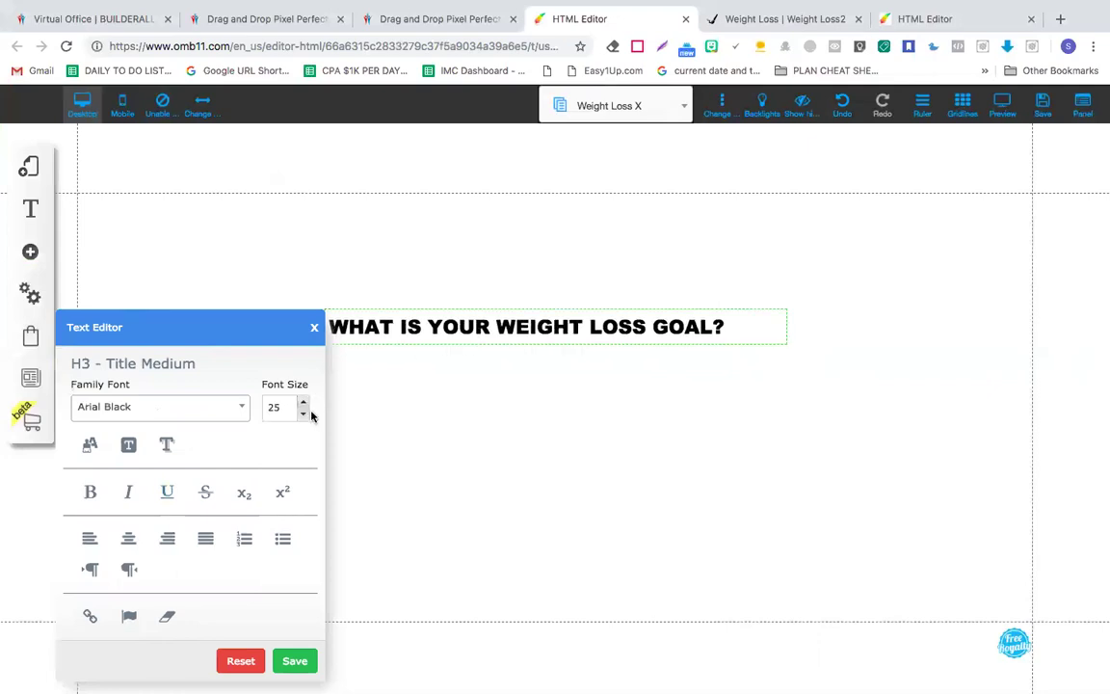
- Move the headline up to just below the page's upper guideline and compare the layout with the live quiz page
{"action": "left_click", "coordinate": [523, 285]}
{"action": "left_click_drag", "start_coordinate": [502, 326], "coordinate": [525, 219]}
{"action": "left_click", "coordinate": [824, 26]}
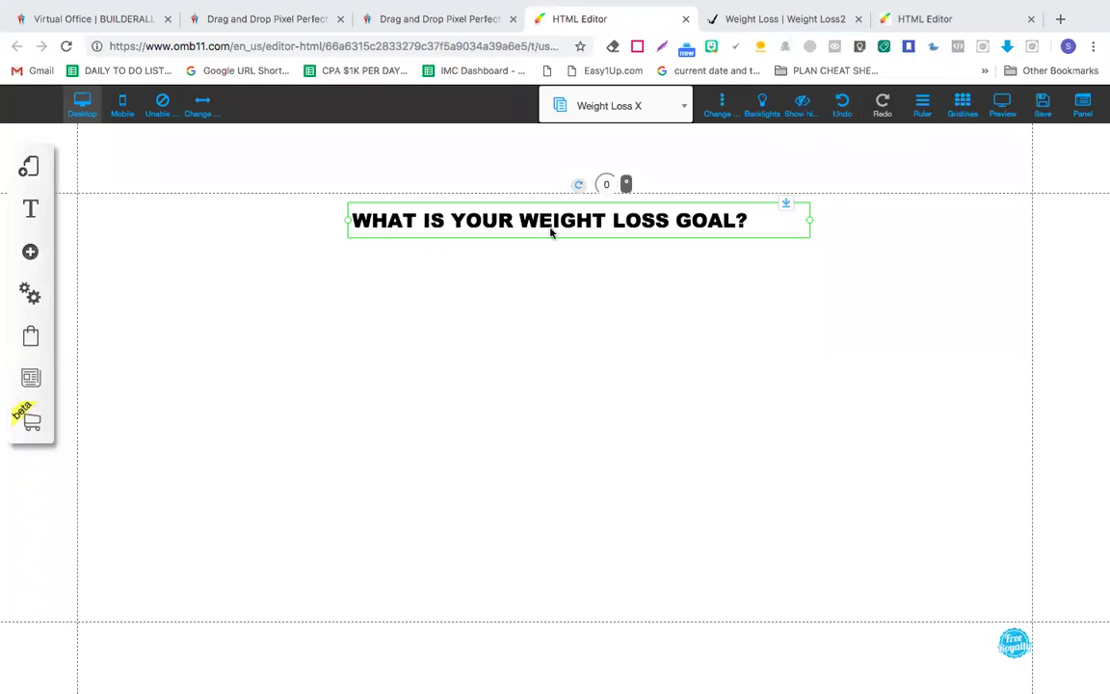
{"action": "left_click", "coordinate": [528, 310]}
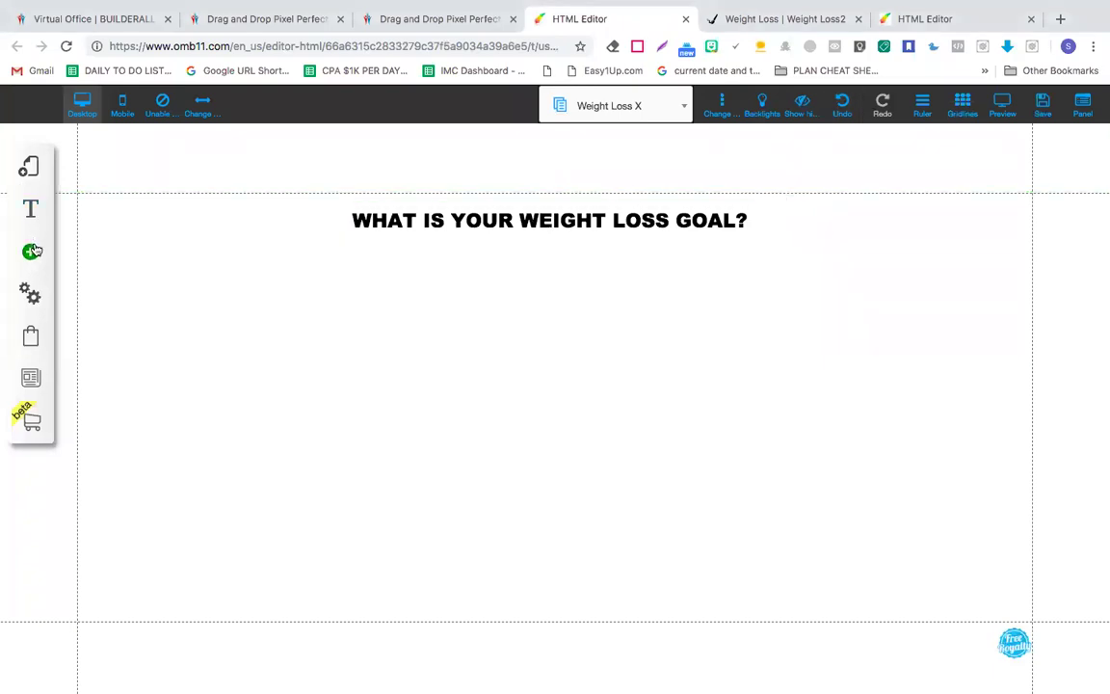
{"action": "left_click", "coordinate": [847, 23]}
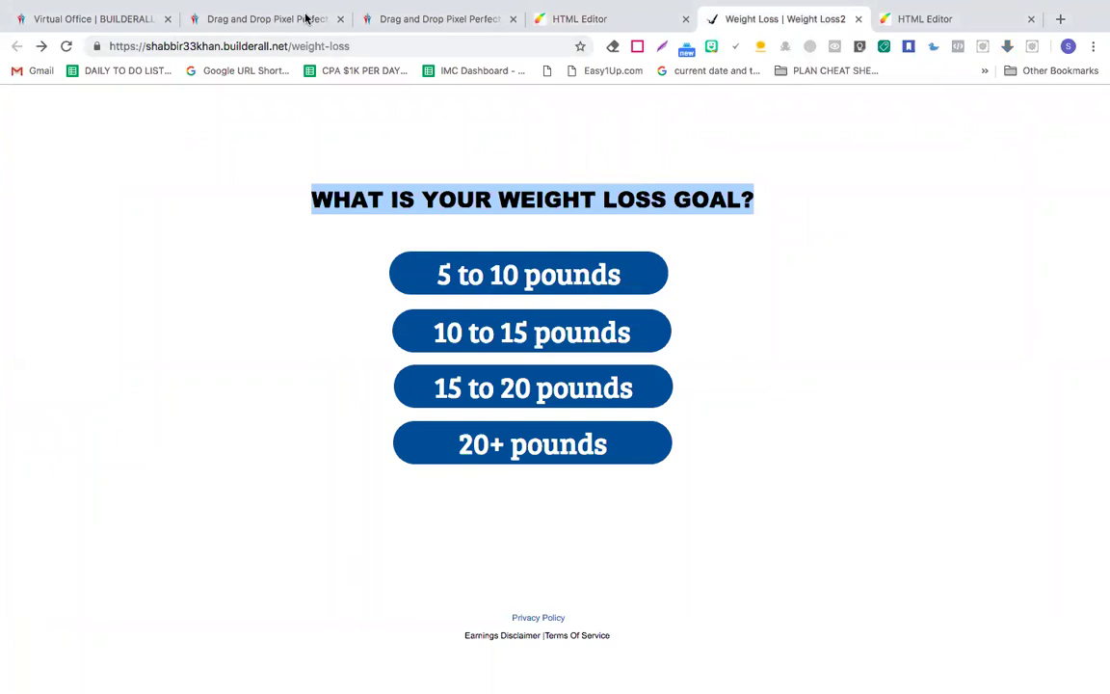
{"action": "left_click", "coordinate": [602, 18]}
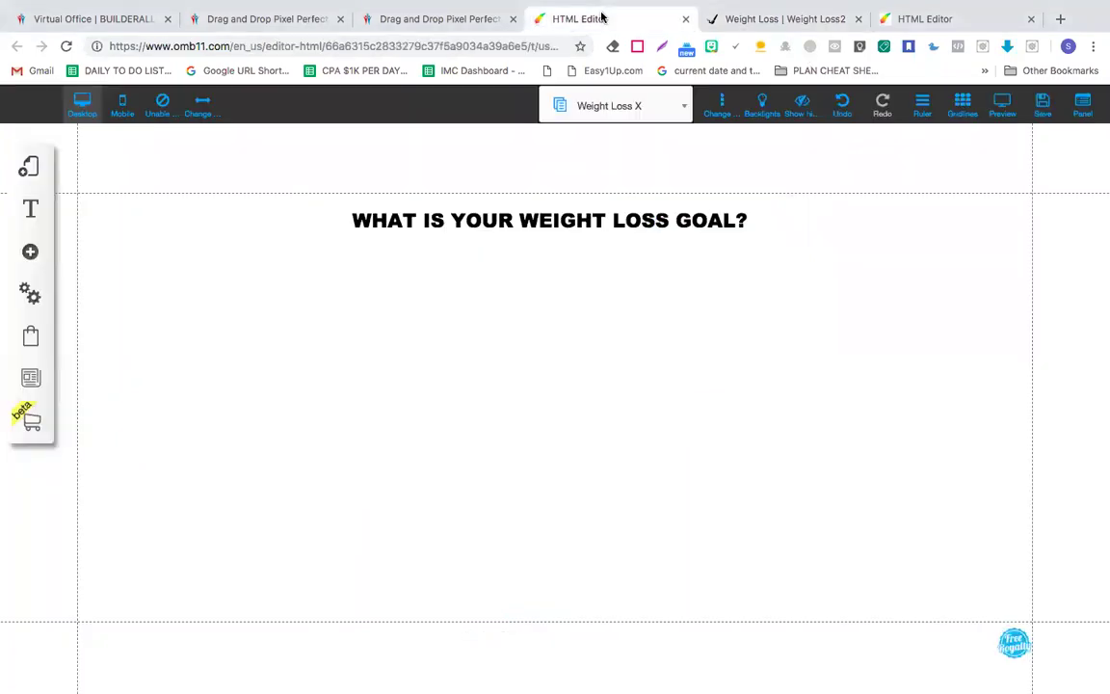
{"action": "left_click", "coordinate": [32, 254]}
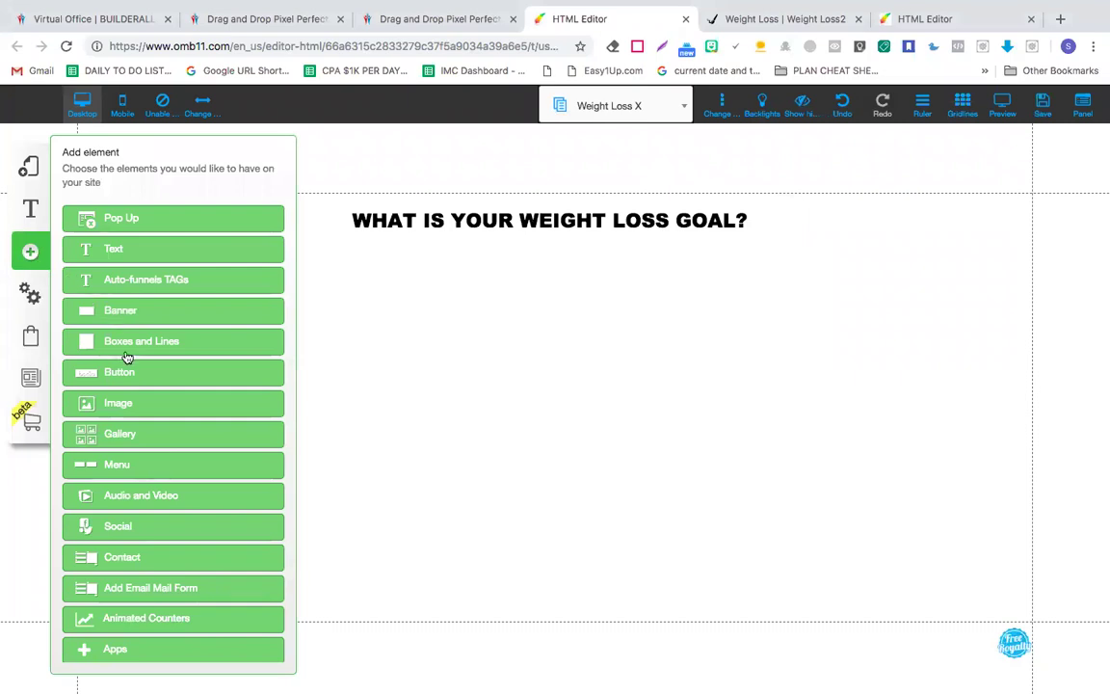
{"action": "left_click", "coordinate": [120, 374]}
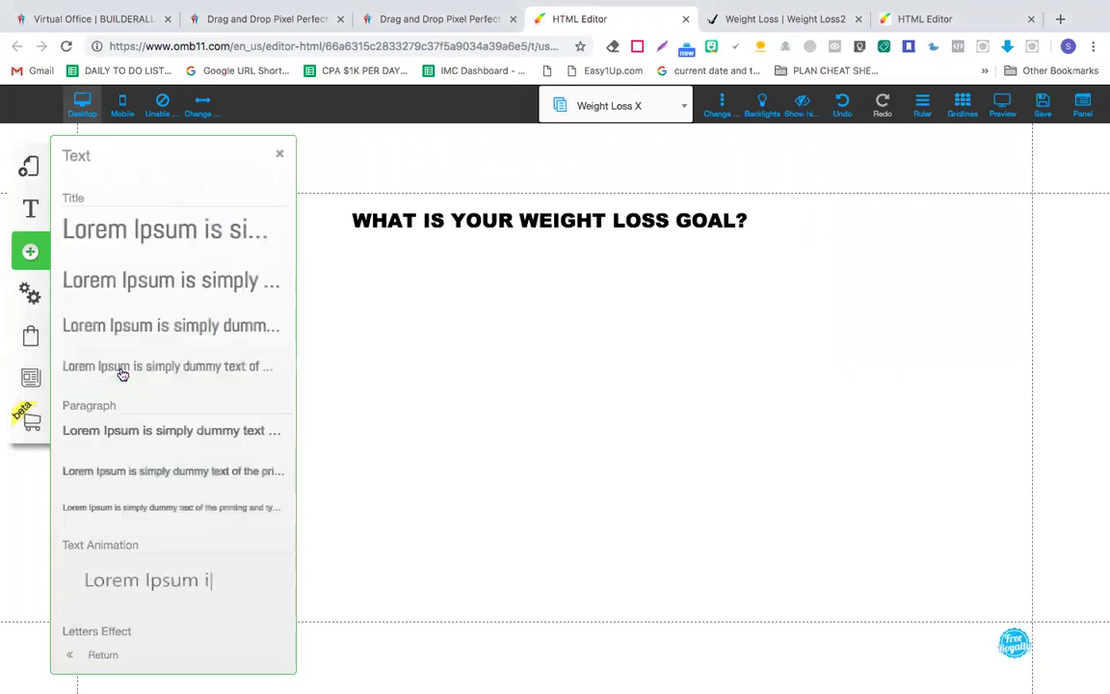
{"action": "left_click", "coordinate": [280, 154]}
- Open the library of button elements and examine the standard button designs and icons
{"action": "left_click", "coordinate": [30, 251]}
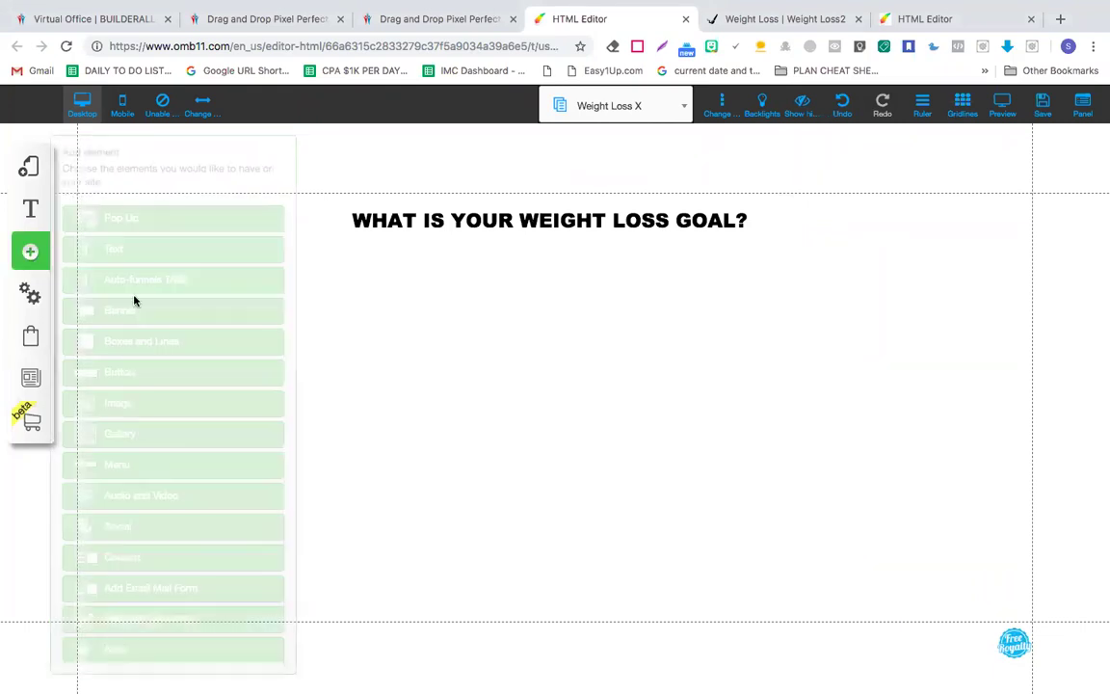
{"action": "left_click", "coordinate": [142, 374]}
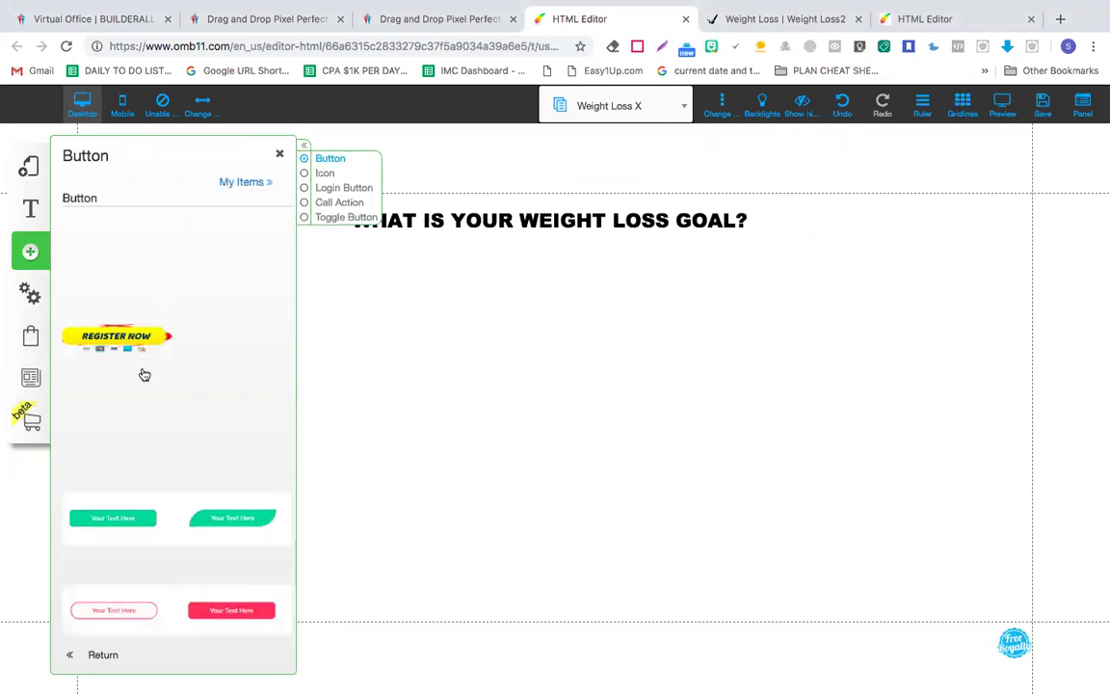
{"action": "scroll", "coordinate": [144, 374], "scroll_direction": "down", "scroll_amount": 3}
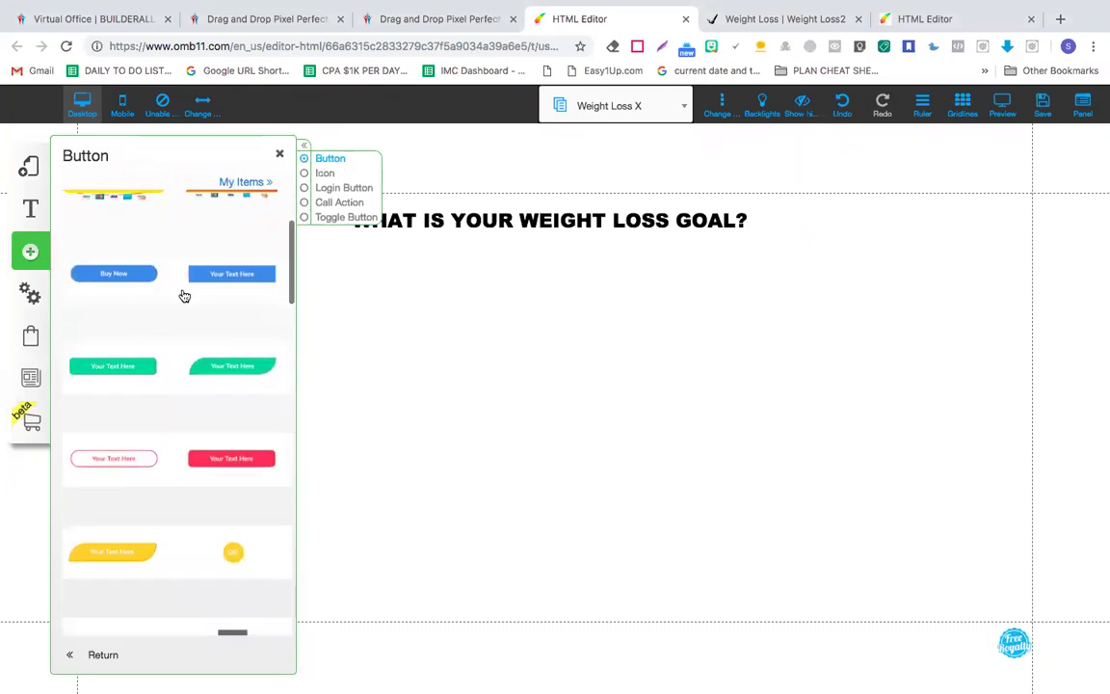
{"action": "scroll", "coordinate": [226, 280], "scroll_direction": "down", "scroll_amount": 10}
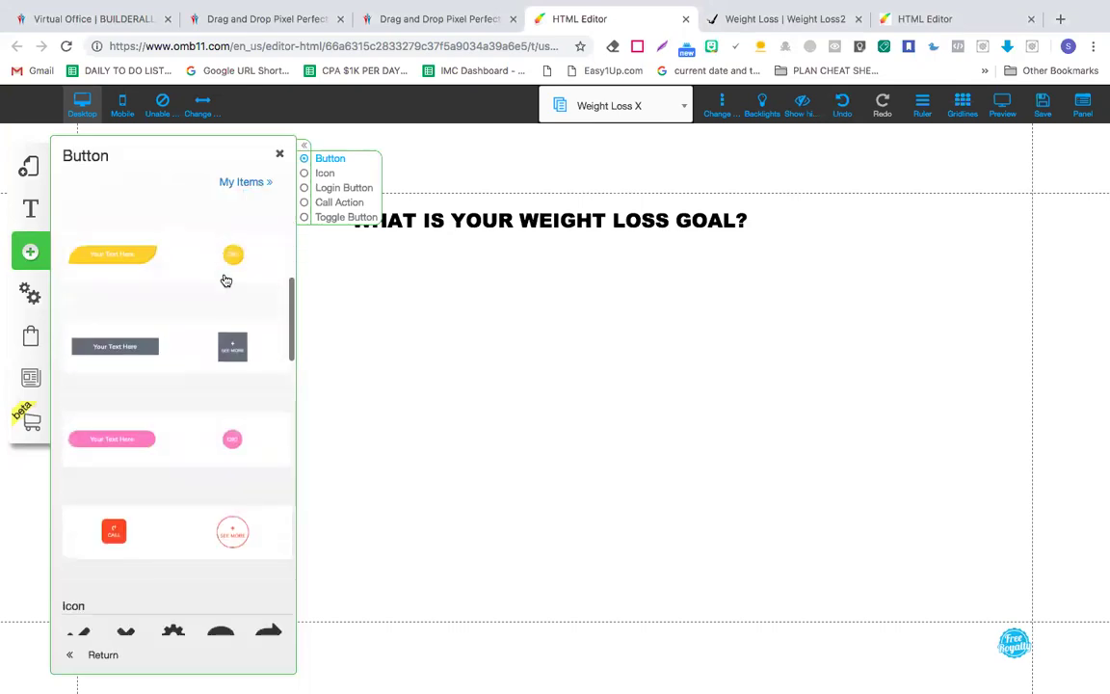
{"action": "scroll", "coordinate": [212, 309], "scroll_direction": "down", "scroll_amount": 5}
{"action": "scroll", "coordinate": [205, 321], "scroll_direction": "up", "scroll_amount": 10}
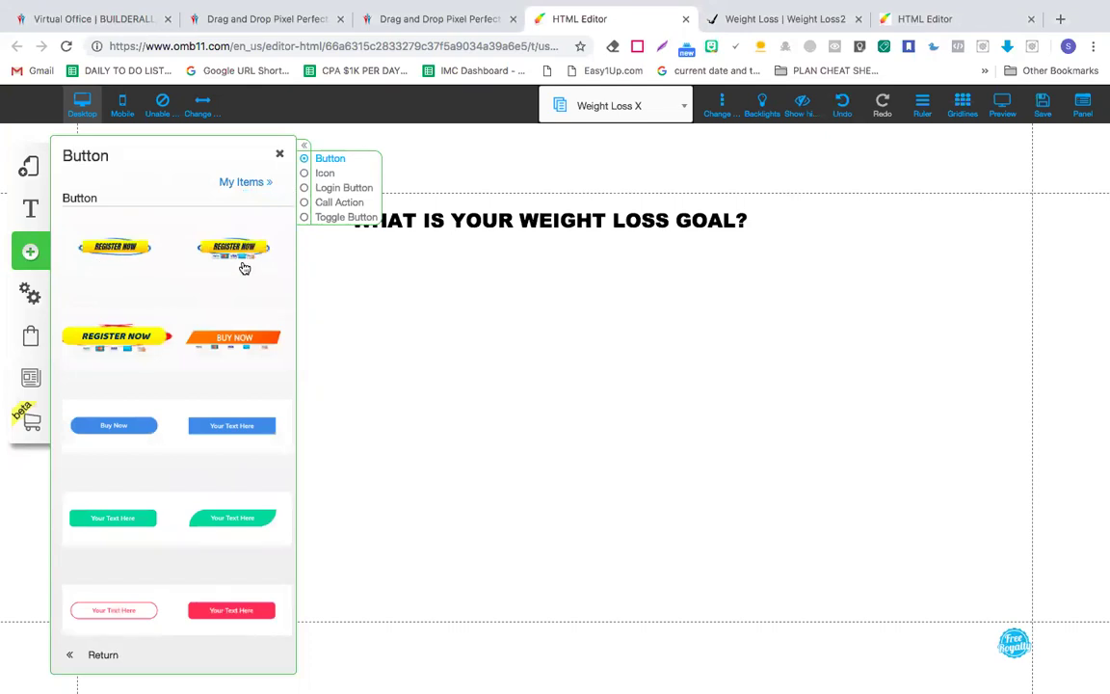
{"action": "scroll", "coordinate": [202, 274], "scroll_direction": "down", "scroll_amount": 2}
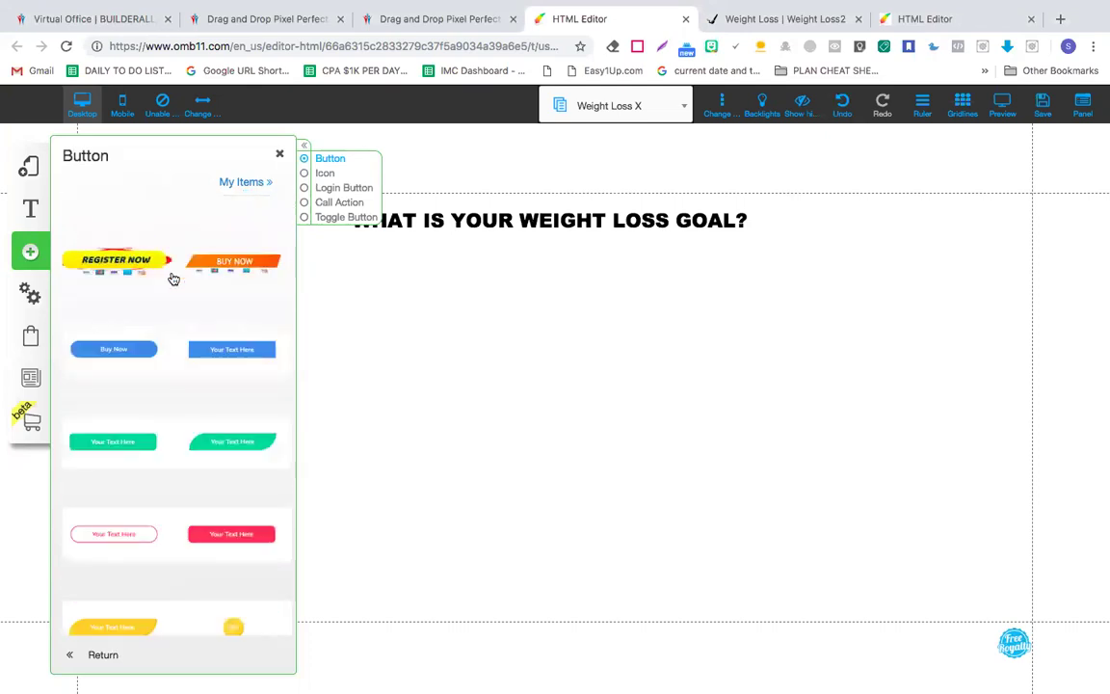
{"action": "scroll", "coordinate": [169, 277], "scroll_direction": "down", "scroll_amount": 3}
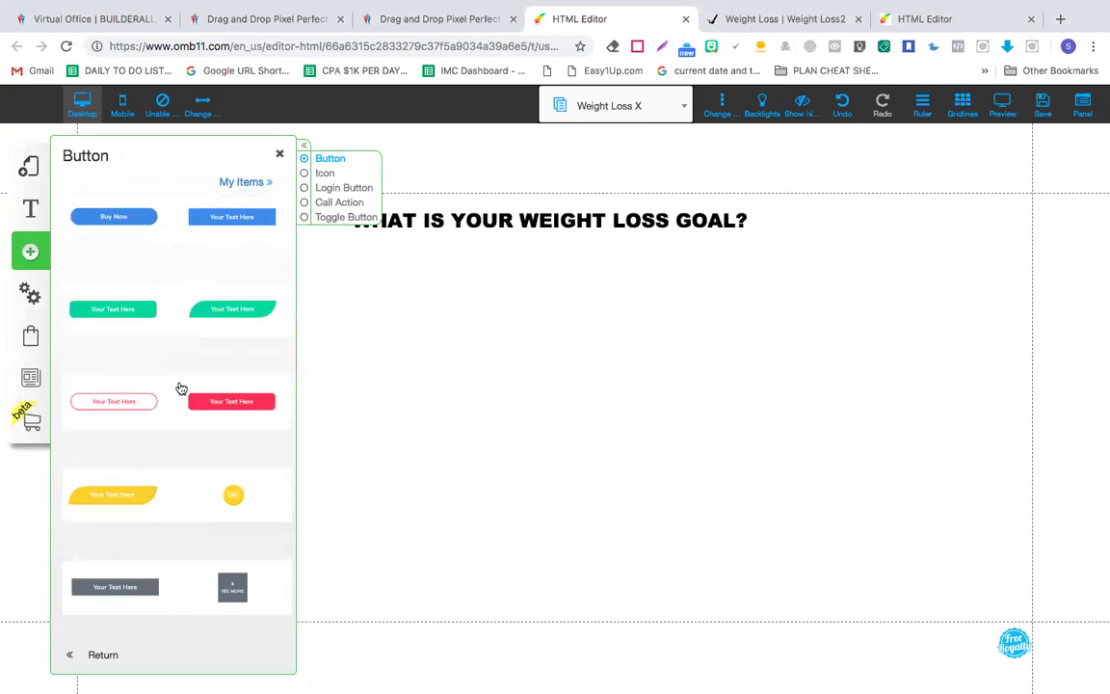
{"action": "scroll", "coordinate": [179, 388], "scroll_direction": "down", "scroll_amount": 5}
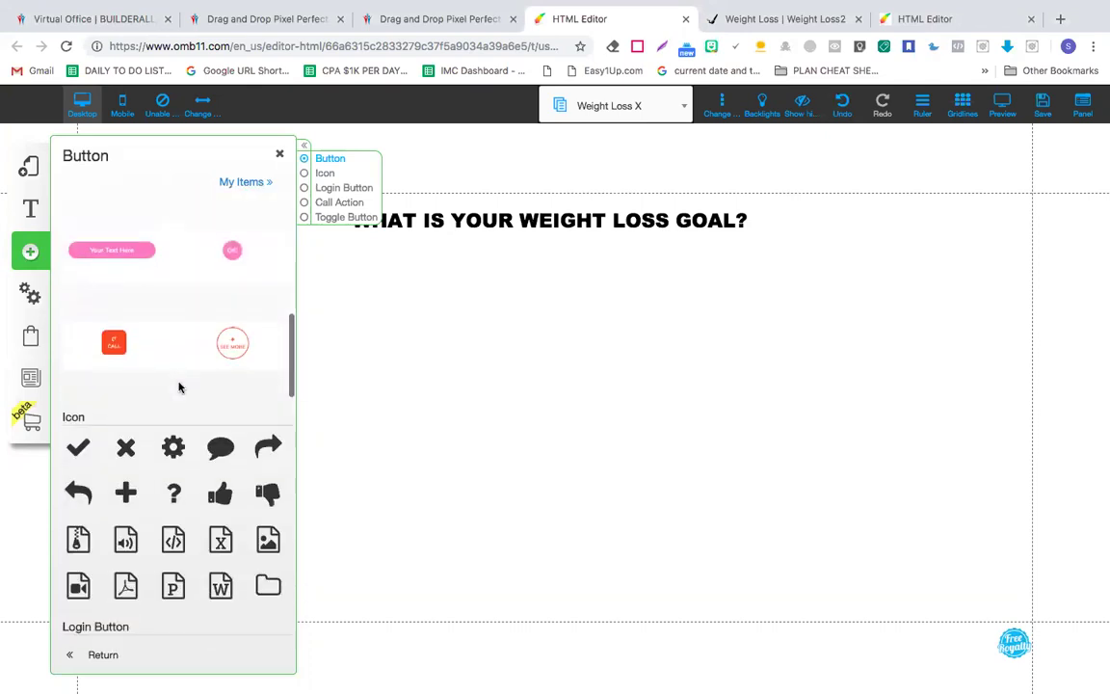
{"action": "scroll", "coordinate": [179, 387], "scroll_direction": "down", "scroll_amount": 3}
{"action": "scroll", "coordinate": [164, 367], "scroll_direction": "down", "scroll_amount": 2}
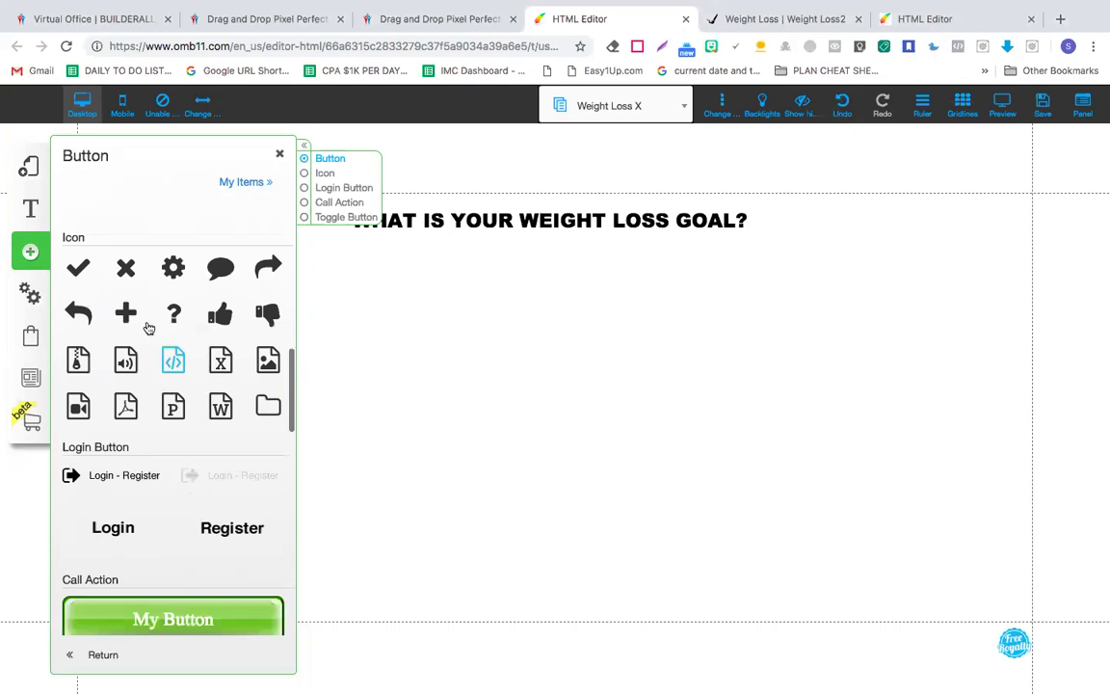
- Examine the login, call action and toggle button designs for a style suited to the quiz answers
{"action": "scroll", "coordinate": [173, 362], "scroll_direction": "down", "scroll_amount": 3}
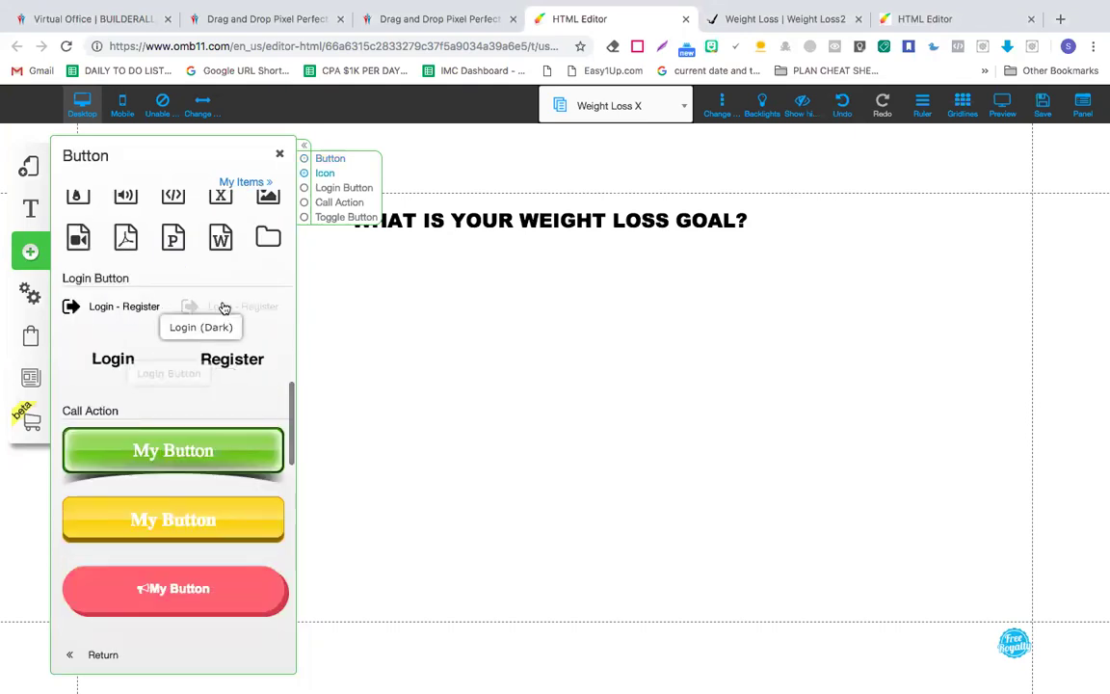
{"action": "scroll", "coordinate": [223, 306], "scroll_direction": "down", "scroll_amount": 3}
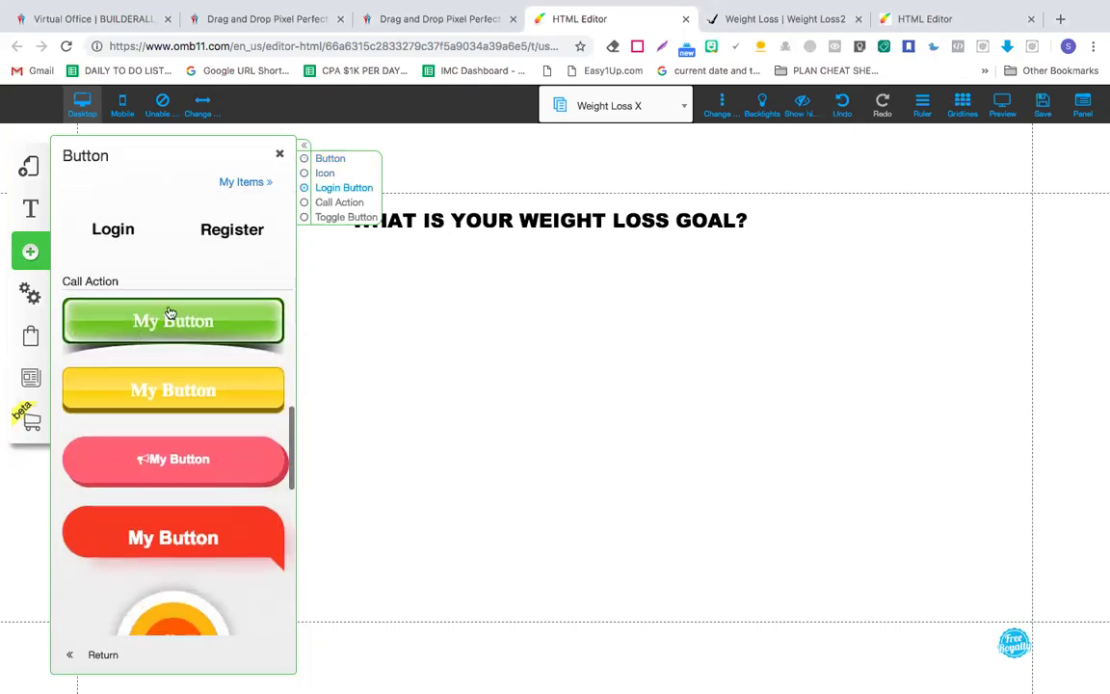
{"action": "scroll", "coordinate": [190, 369], "scroll_direction": "down", "scroll_amount": 3}
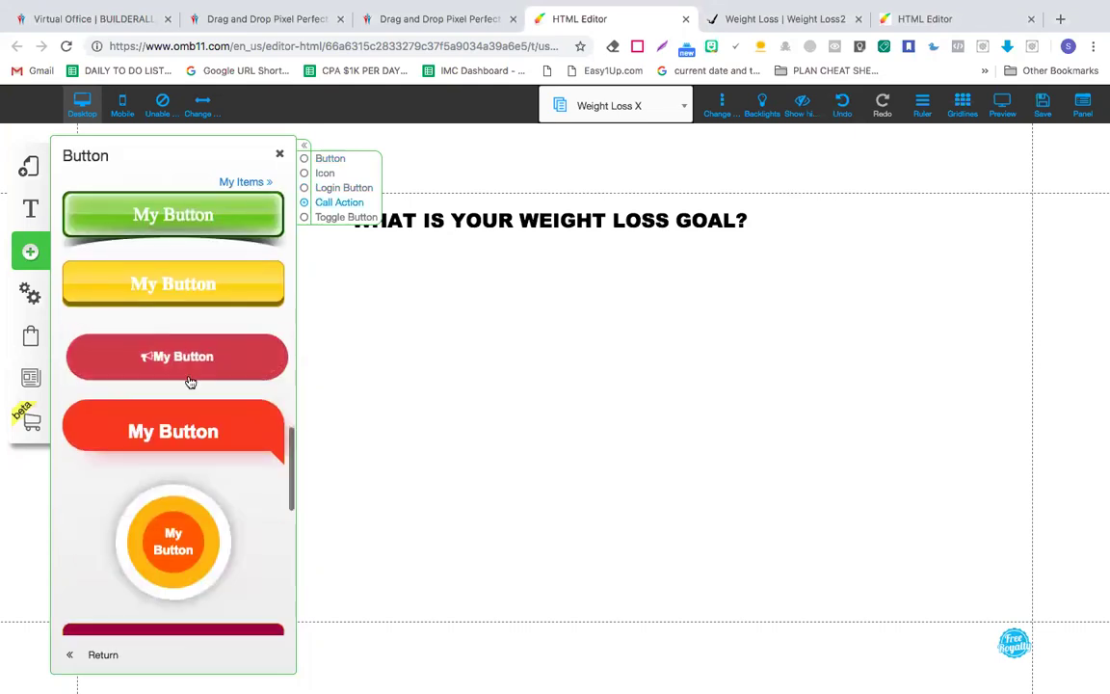
{"action": "scroll", "coordinate": [191, 383], "scroll_direction": "down", "scroll_amount": 1}
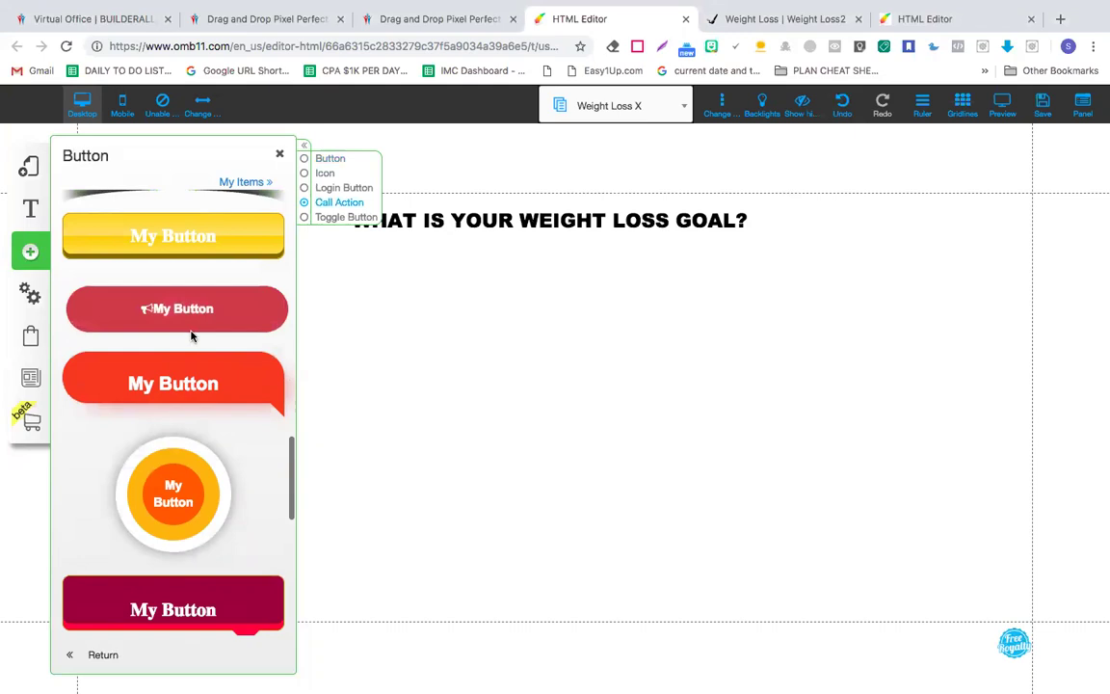
{"action": "scroll", "coordinate": [183, 385], "scroll_direction": "down", "scroll_amount": 3}
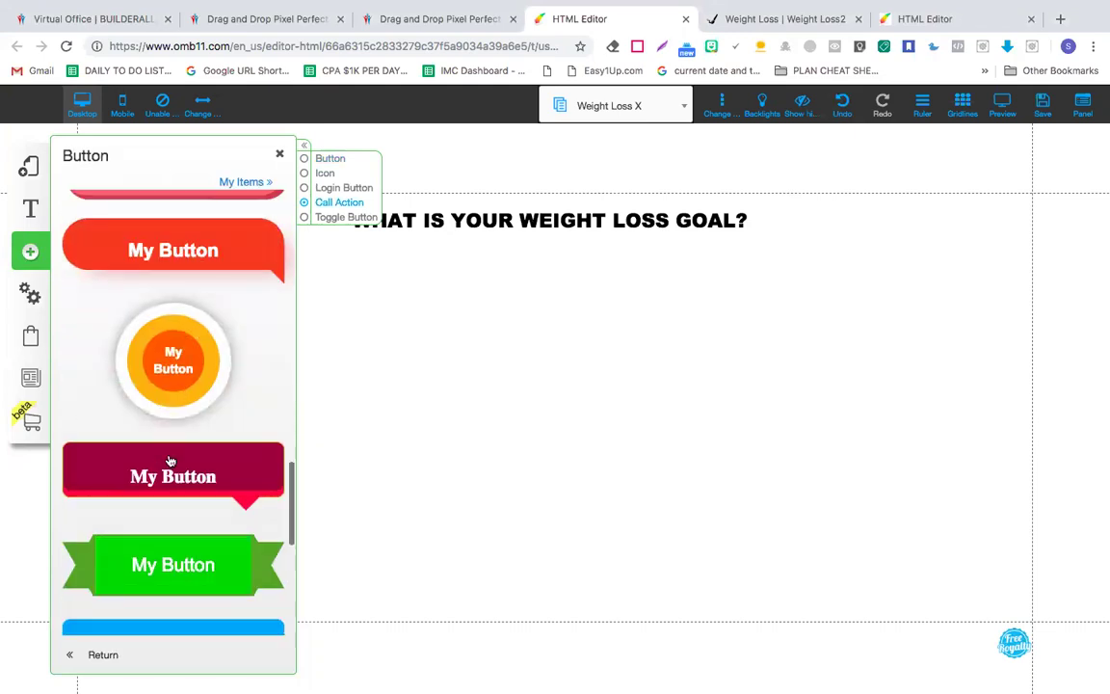
{"action": "scroll", "coordinate": [169, 463], "scroll_direction": "down", "scroll_amount": 5}
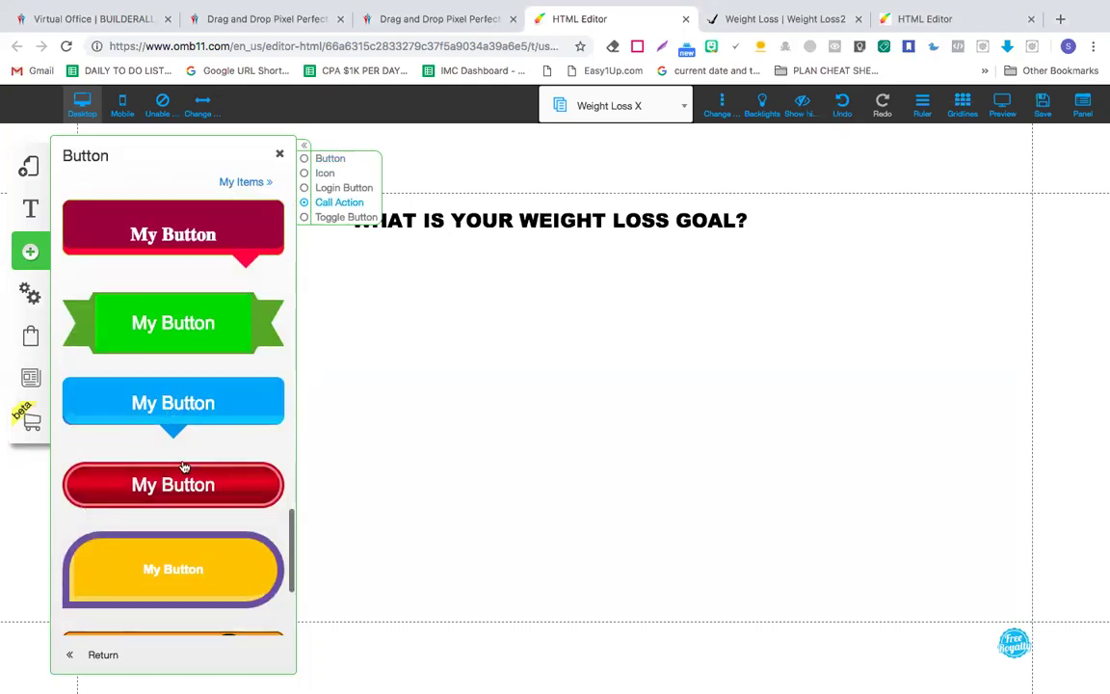
{"action": "scroll", "coordinate": [183, 465], "scroll_direction": "down", "scroll_amount": 4}
{"action": "scroll", "coordinate": [183, 462], "scroll_direction": "up", "scroll_amount": 5}
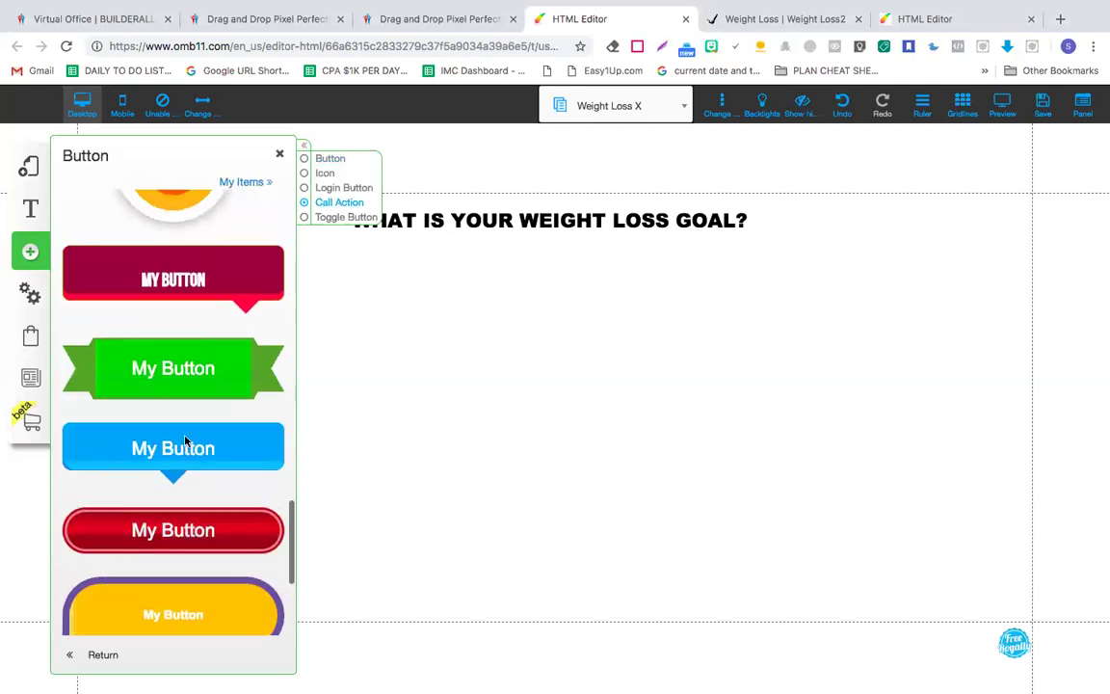
{"action": "scroll", "coordinate": [185, 440], "scroll_direction": "up", "scroll_amount": 1}
{"action": "scroll", "coordinate": [223, 369], "scroll_direction": "up", "scroll_amount": 3}
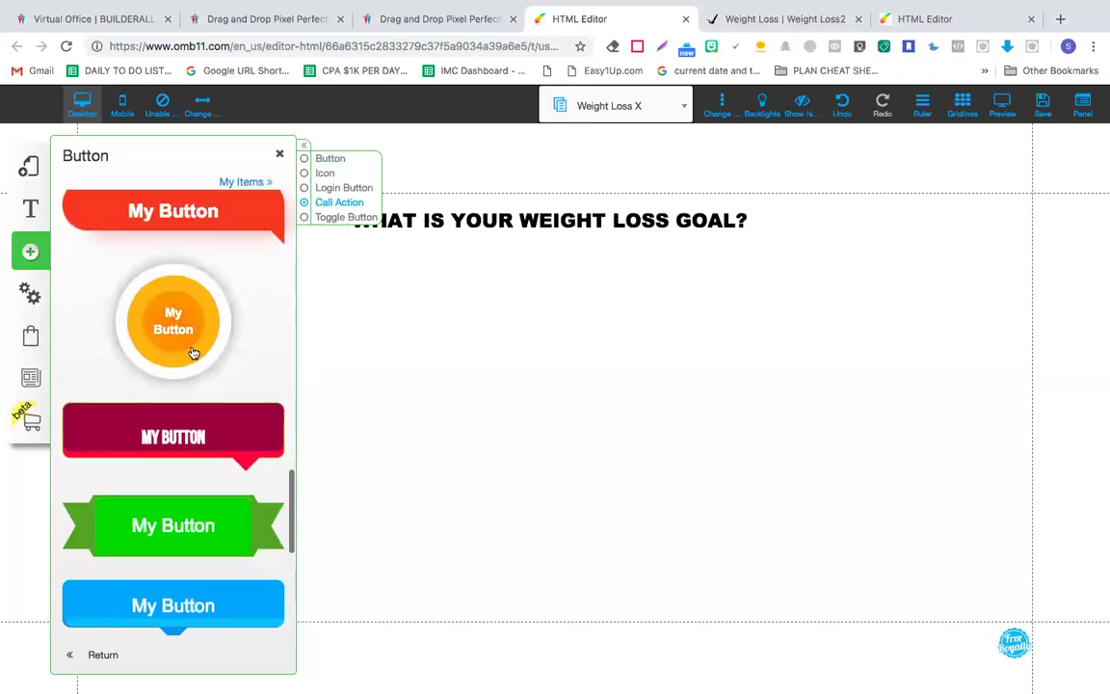
{"action": "scroll", "coordinate": [226, 347], "scroll_direction": "up", "scroll_amount": 2}
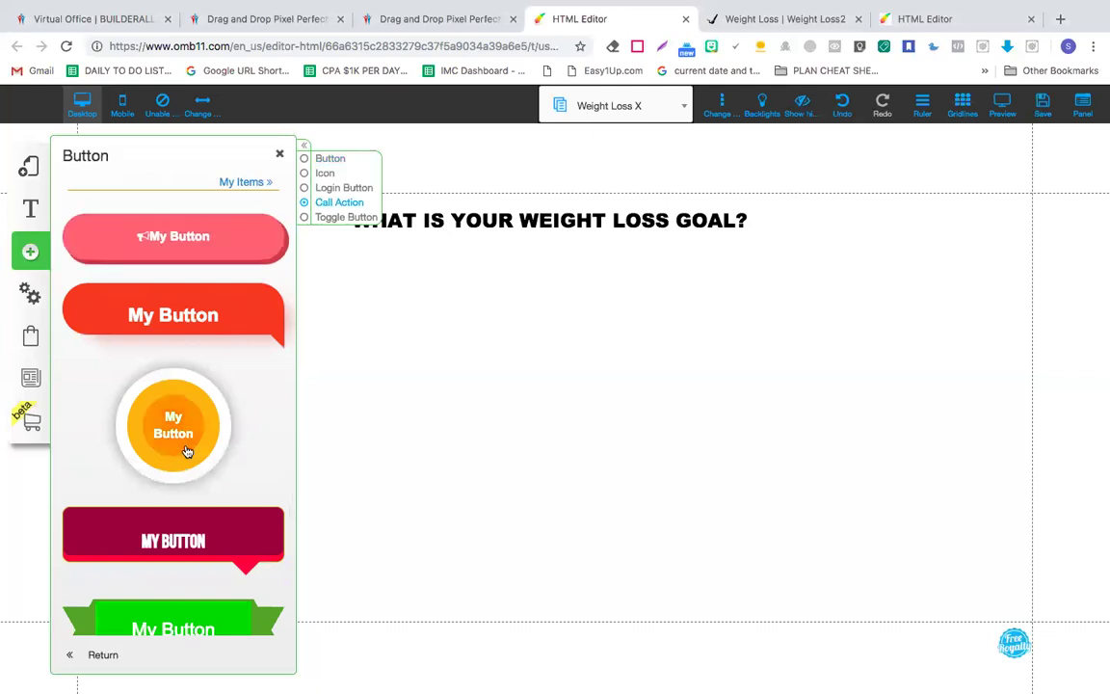
{"action": "scroll", "coordinate": [189, 451], "scroll_direction": "down", "scroll_amount": 3}
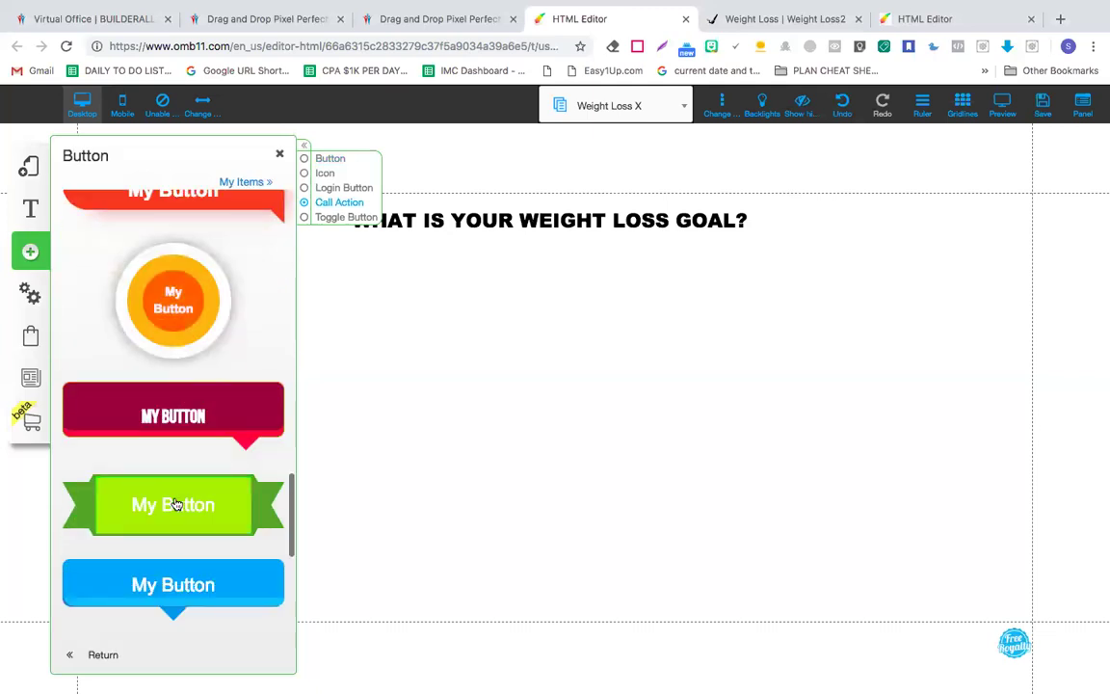
{"action": "scroll", "coordinate": [178, 495], "scroll_direction": "down", "scroll_amount": 4}
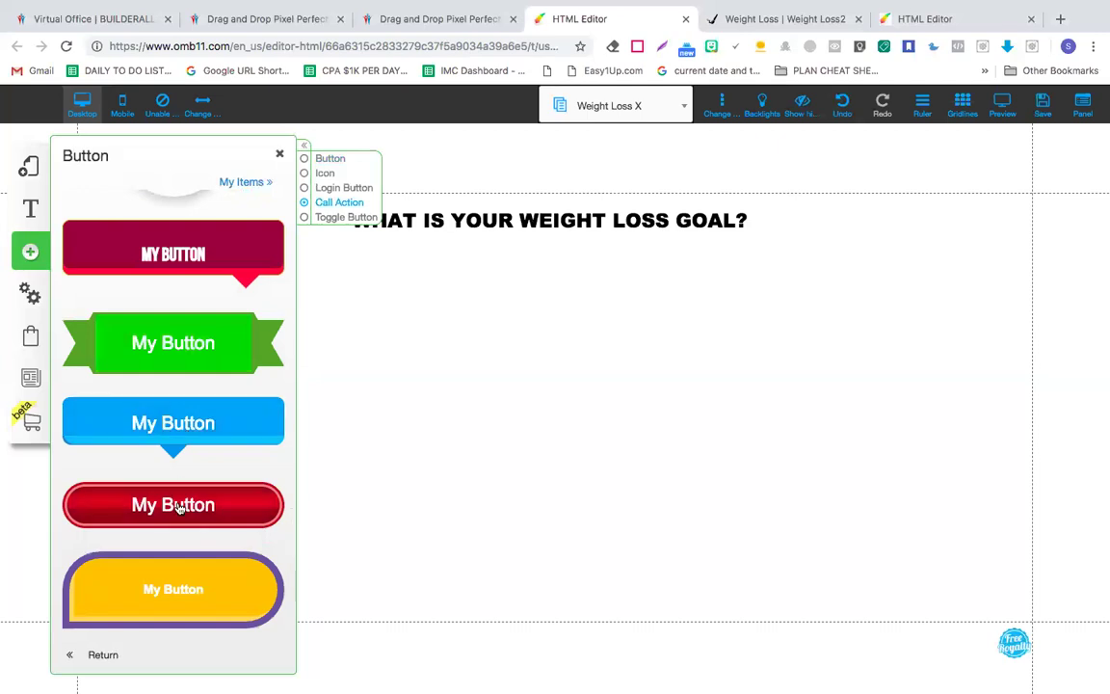
{"action": "scroll", "coordinate": [180, 484], "scroll_direction": "down", "scroll_amount": 5}
{"action": "scroll", "coordinate": [169, 469], "scroll_direction": "down", "scroll_amount": 1}
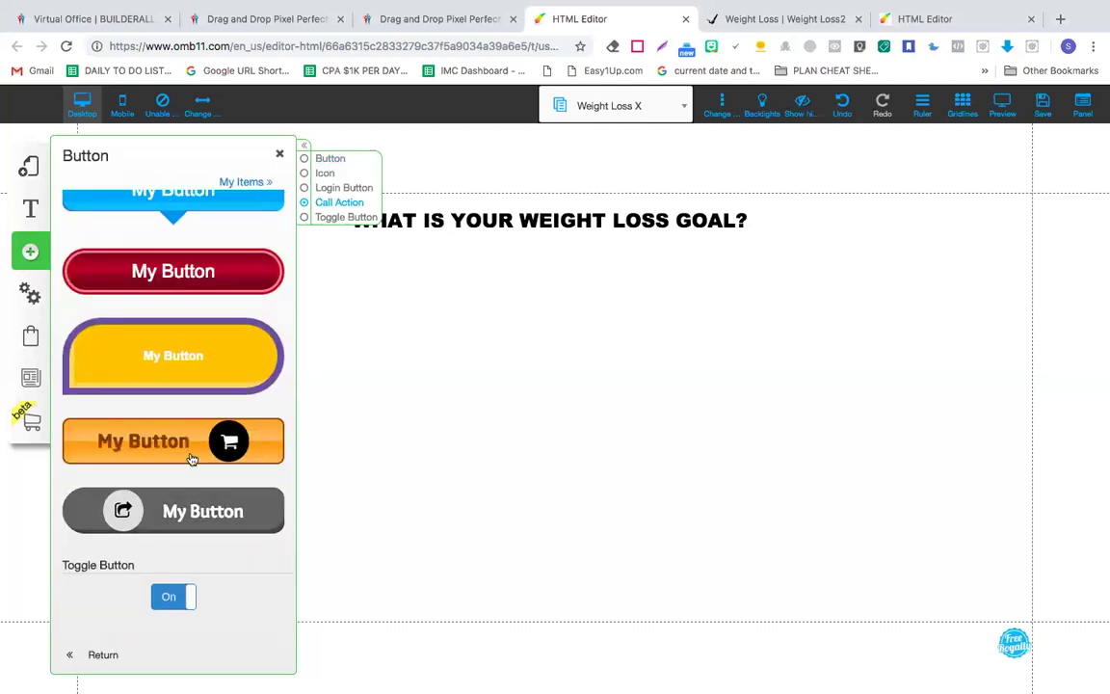
{"action": "scroll", "coordinate": [191, 459], "scroll_direction": "up", "scroll_amount": 10}
{"action": "scroll", "coordinate": [192, 459], "scroll_direction": "up", "scroll_amount": 5}
{"action": "scroll", "coordinate": [192, 460], "scroll_direction": "down", "scroll_amount": 7}
{"action": "scroll", "coordinate": [192, 460], "scroll_direction": "down", "scroll_amount": 5}
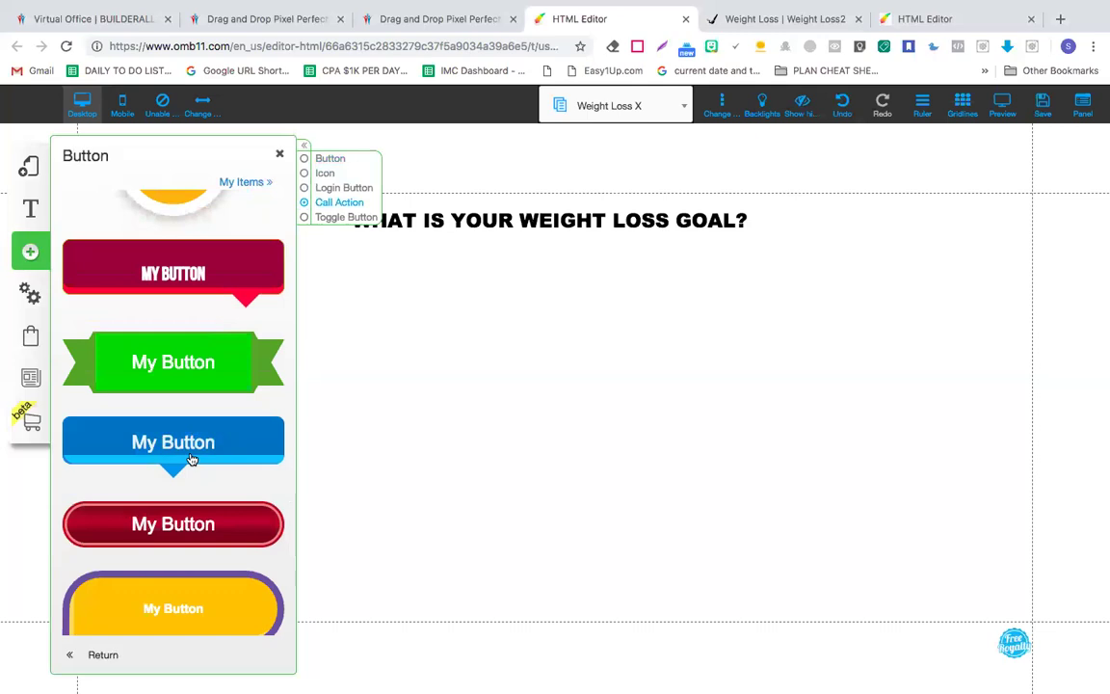
- Add the pink rounded call action button with the megaphone icon to the page and close the button library
{"action": "scroll", "coordinate": [192, 459], "scroll_direction": "up", "scroll_amount": 10}
{"action": "scroll", "coordinate": [192, 460], "scroll_direction": "up", "scroll_amount": 10}
{"action": "scroll", "coordinate": [192, 460], "scroll_direction": "down", "scroll_amount": 10}
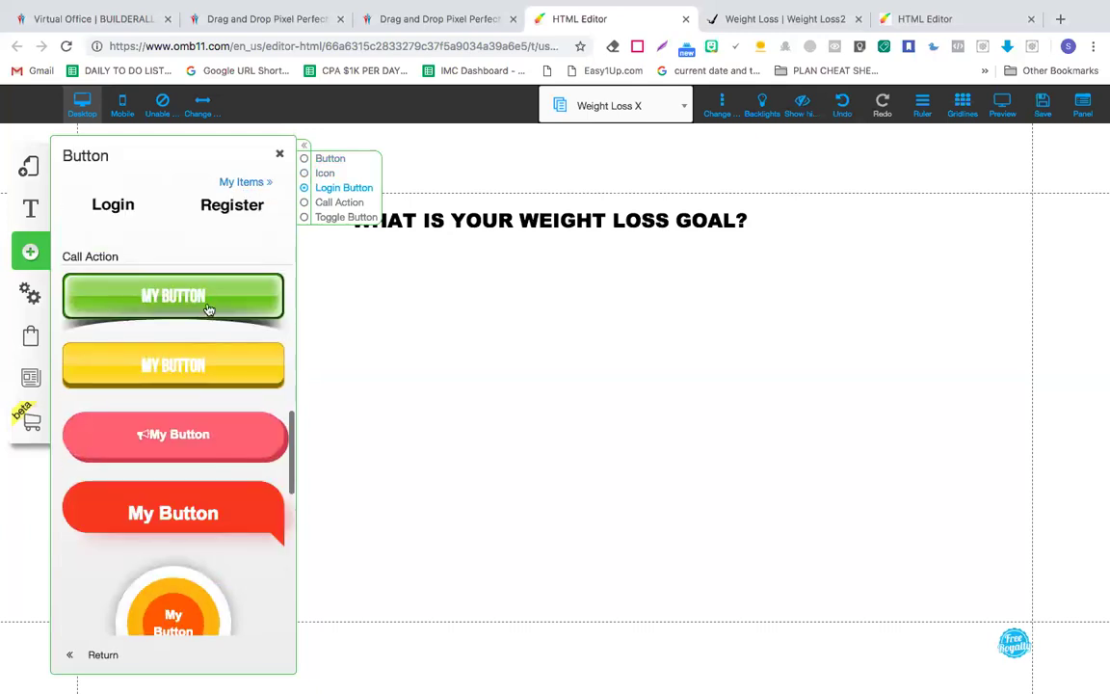
{"action": "left_click", "coordinate": [189, 439]}
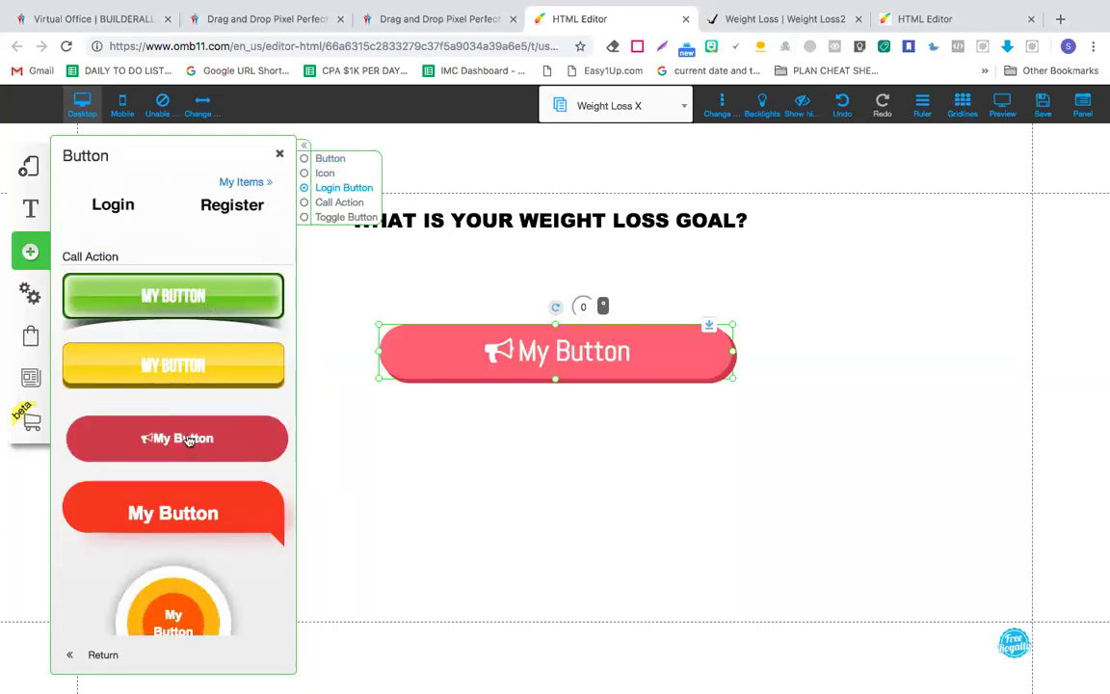
{"action": "left_click", "coordinate": [280, 156]}
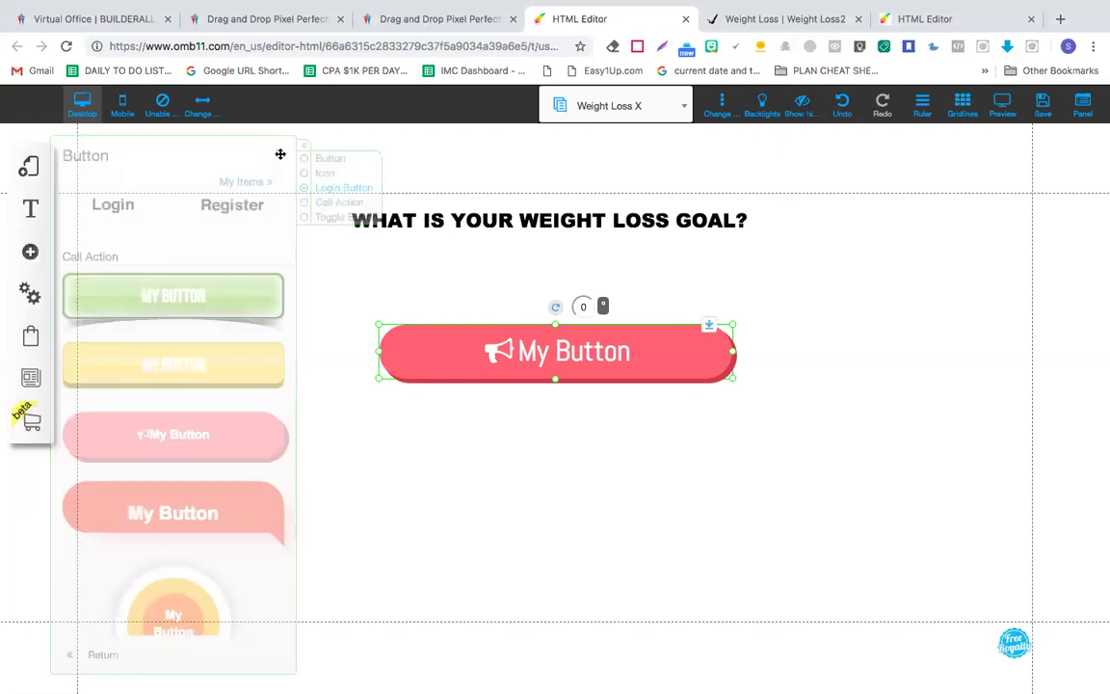
- Move the pink button up beneath the headline and shift the headline slightly right to centre it above the button
{"action": "left_click_drag", "start_coordinate": [531, 346], "coordinate": [544, 310]}
{"action": "left_click", "coordinate": [645, 223]}
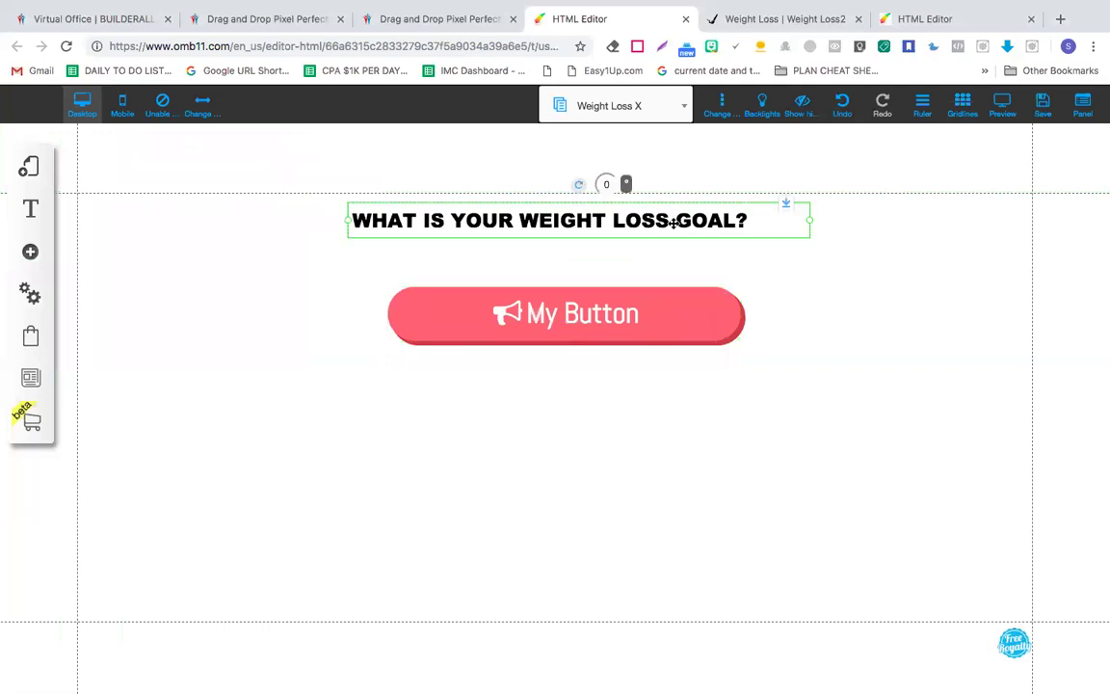
{"action": "double_click", "coordinate": [674, 223]}
{"action": "left_click_drag", "start_coordinate": [674, 223], "coordinate": [684, 248]}
{"action": "left_click", "coordinate": [715, 222]}
- Shrink the pink button to about 307 by 58 px and place it centred just below the headline
{"action": "left_click", "coordinate": [610, 328]}
{"action": "left_click", "coordinate": [613, 330]}
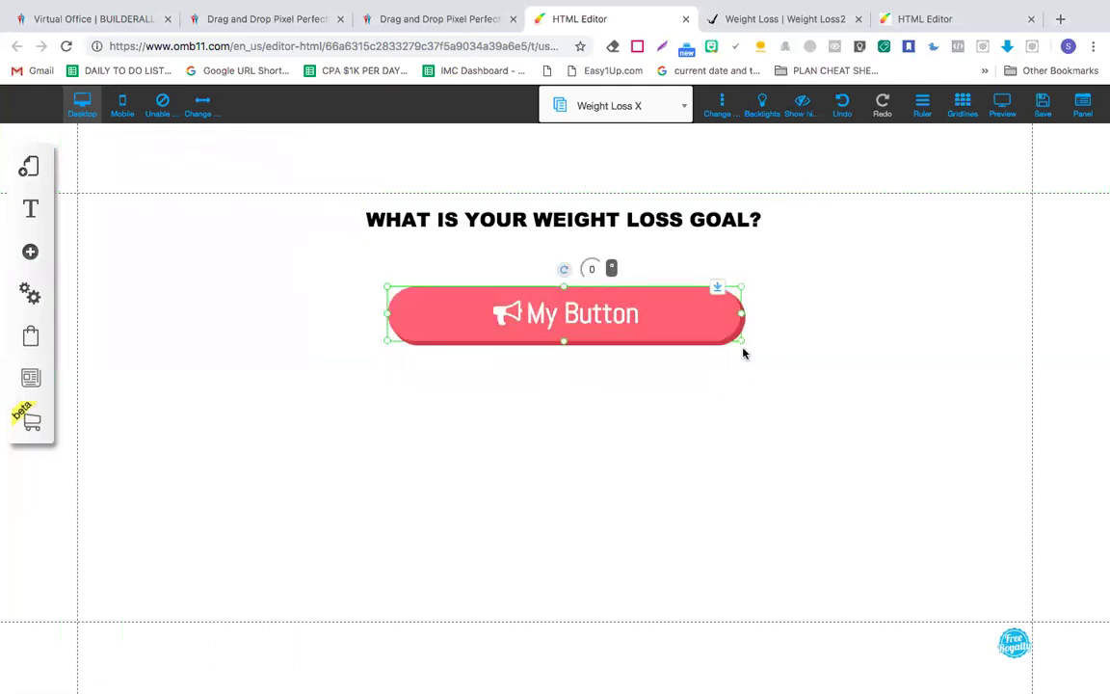
{"action": "left_click_drag", "start_coordinate": [741, 345], "coordinate": [656, 282]}
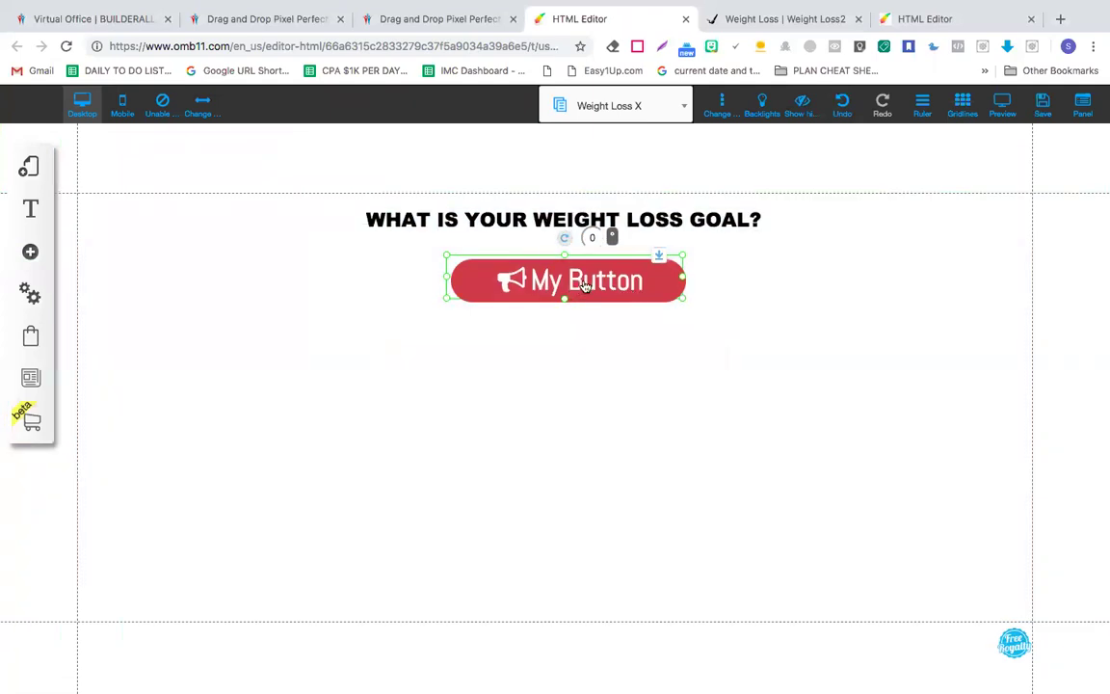
{"action": "double_click", "coordinate": [584, 285]}
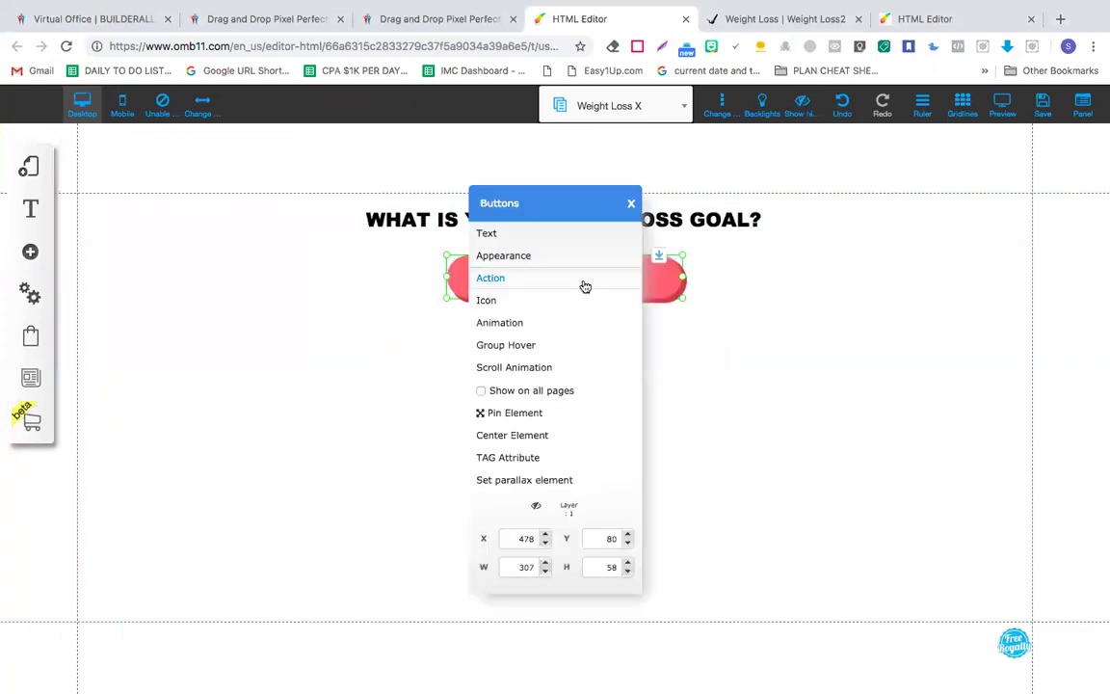
{"action": "left_click", "coordinate": [811, 329]}
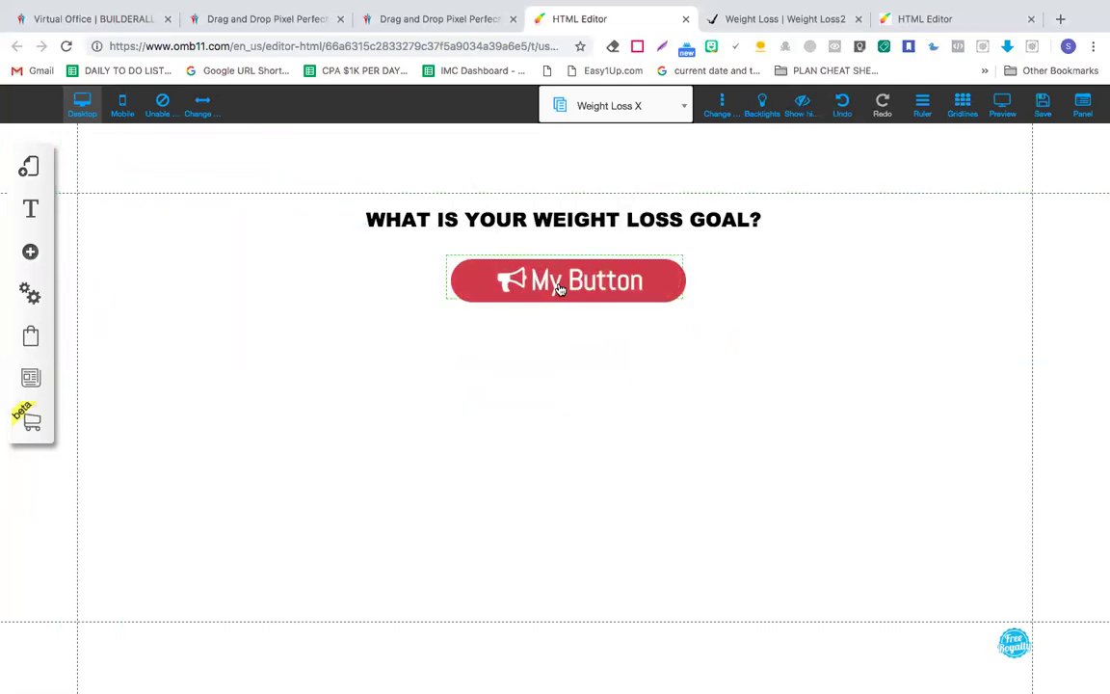
- Replace the button's megaphone icon with the plain check mark icon
{"action": "left_click", "coordinate": [559, 289]}
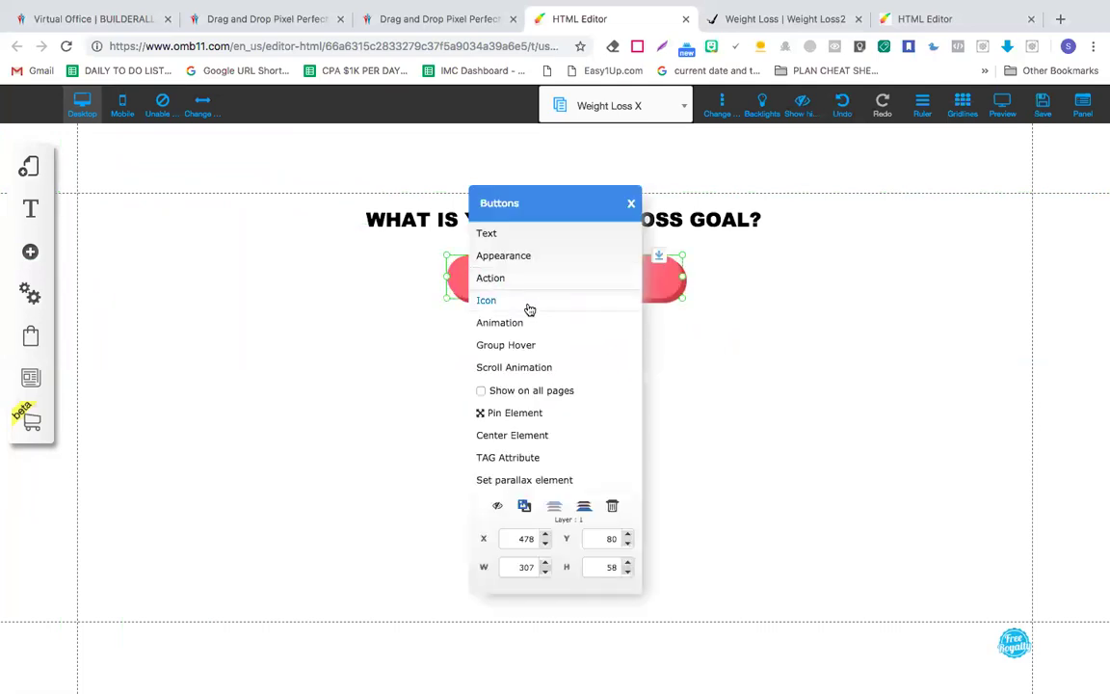
{"action": "left_click", "coordinate": [529, 309]}
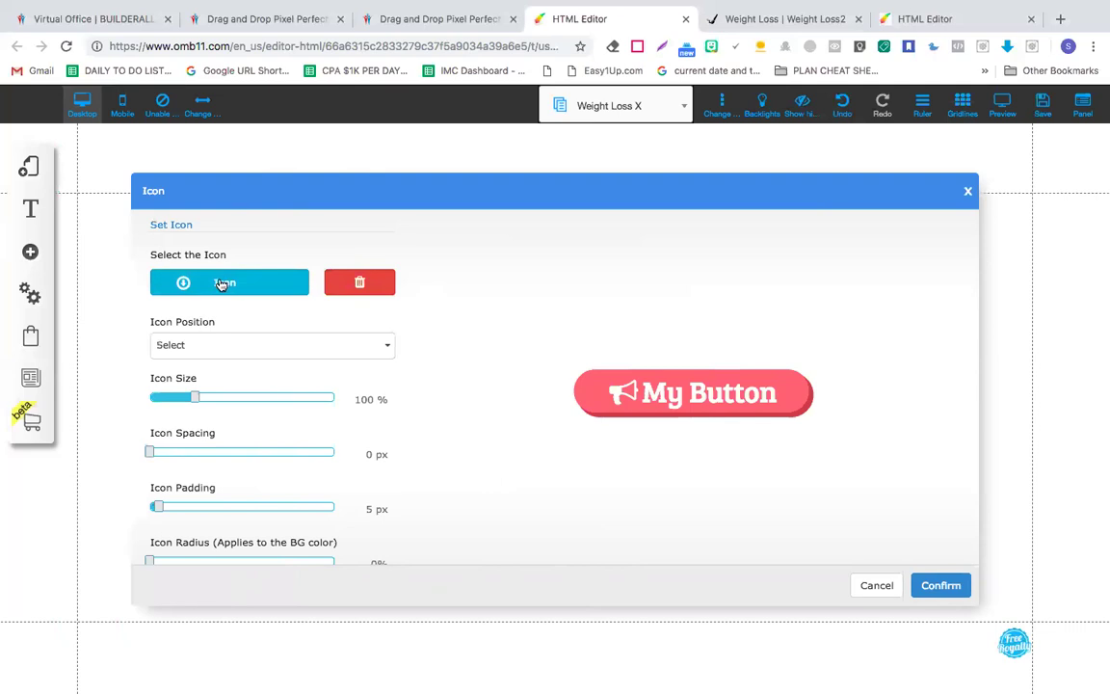
{"action": "left_click", "coordinate": [247, 289]}
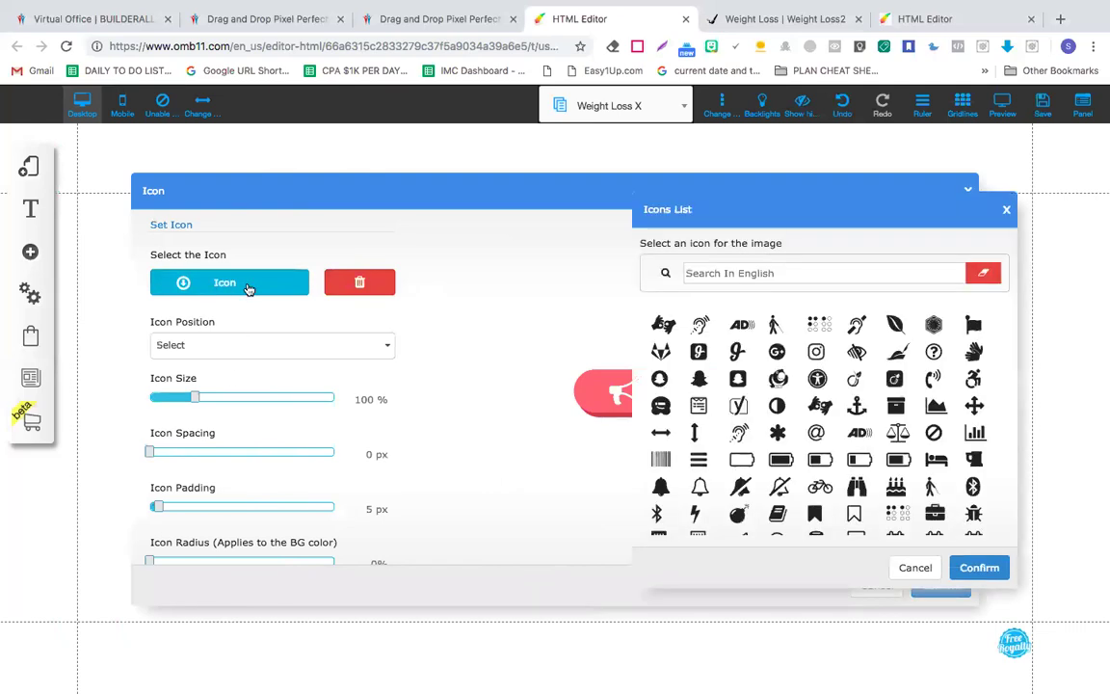
{"action": "scroll", "coordinate": [779, 417], "scroll_direction": "down", "scroll_amount": 3}
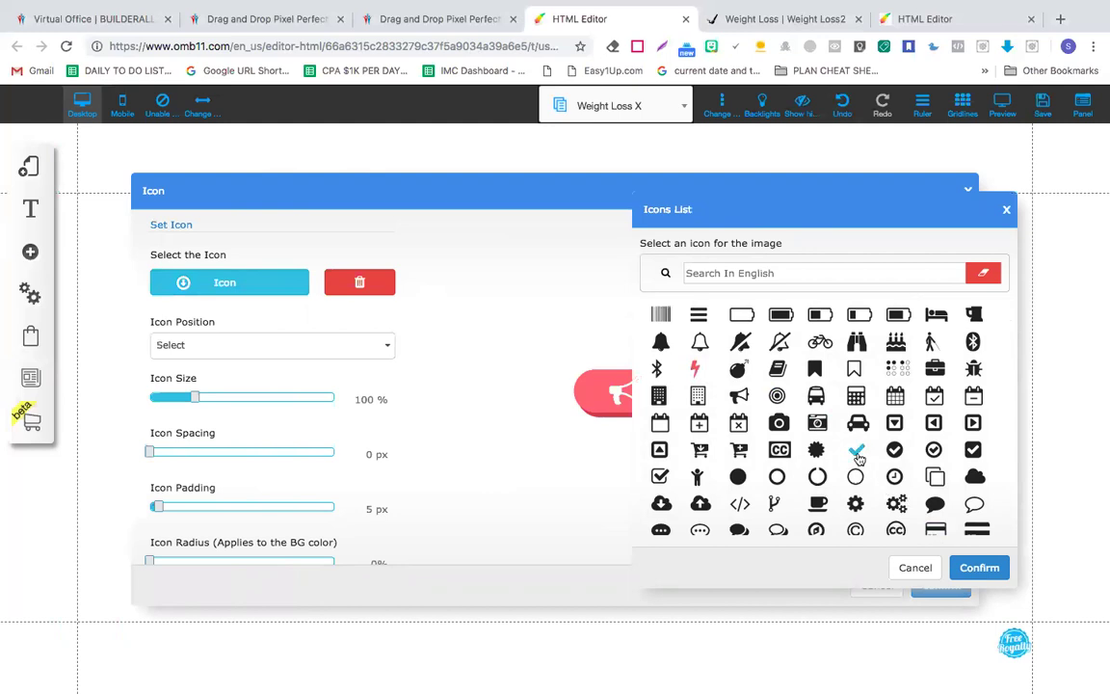
{"action": "left_click", "coordinate": [979, 569]}
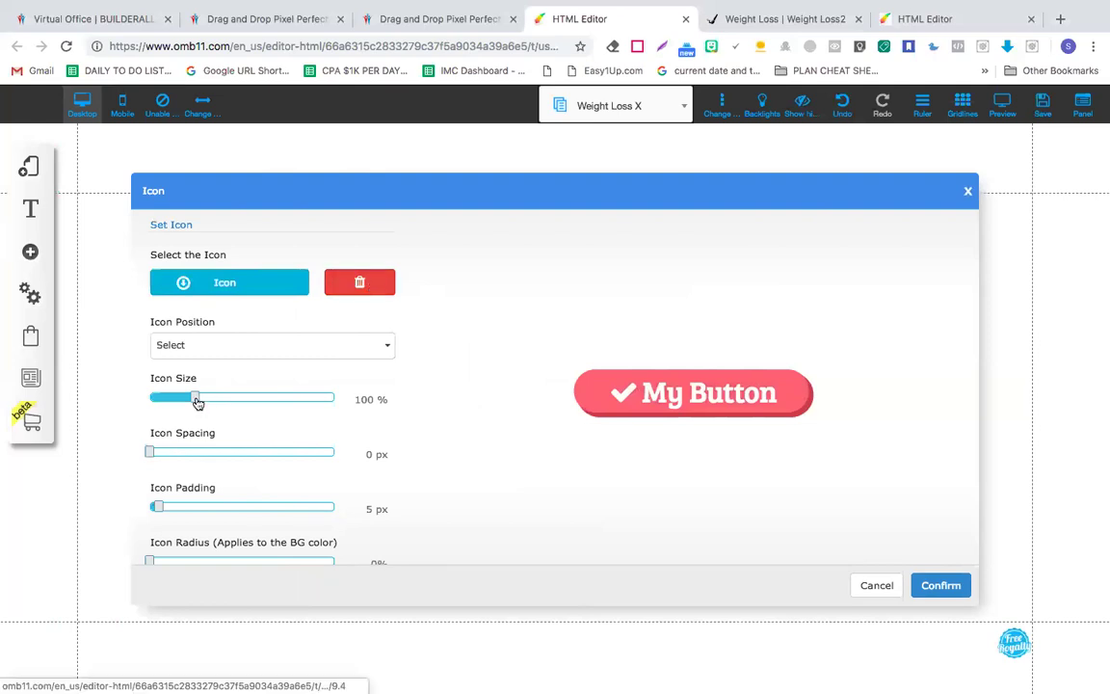
- Set the check mark icon's size to 91%, spacing to 19 px, padding to 0 px and radius to 0%
{"action": "mouse_move", "coordinate": [207, 402]}
{"action": "left_mouse_down"}
{"action": "mouse_move", "coordinate": [218, 402]}
{"action": "mouse_move", "coordinate": [194, 403]}
{"action": "left_mouse_up"}
{"action": "mouse_move", "coordinate": [150, 454]}
{"action": "left_mouse_down"}
{"action": "mouse_move", "coordinate": [241, 454]}
{"action": "mouse_move", "coordinate": [162, 454]}
{"action": "mouse_move", "coordinate": [161, 442]}
{"action": "mouse_move", "coordinate": [282, 442]}
{"action": "mouse_move", "coordinate": [137, 441]}
{"action": "left_mouse_up"}
{"action": "left_click", "coordinate": [186, 455]}
{"action": "scroll", "coordinate": [187, 457], "scroll_direction": "down", "scroll_amount": 2}
{"action": "left_click_drag", "start_coordinate": [152, 495], "coordinate": [288, 493]}
{"action": "left_click_drag", "start_coordinate": [187, 494], "coordinate": [151, 439]}
{"action": "scroll", "coordinate": [151, 438], "scroll_direction": "down", "scroll_amount": 1}
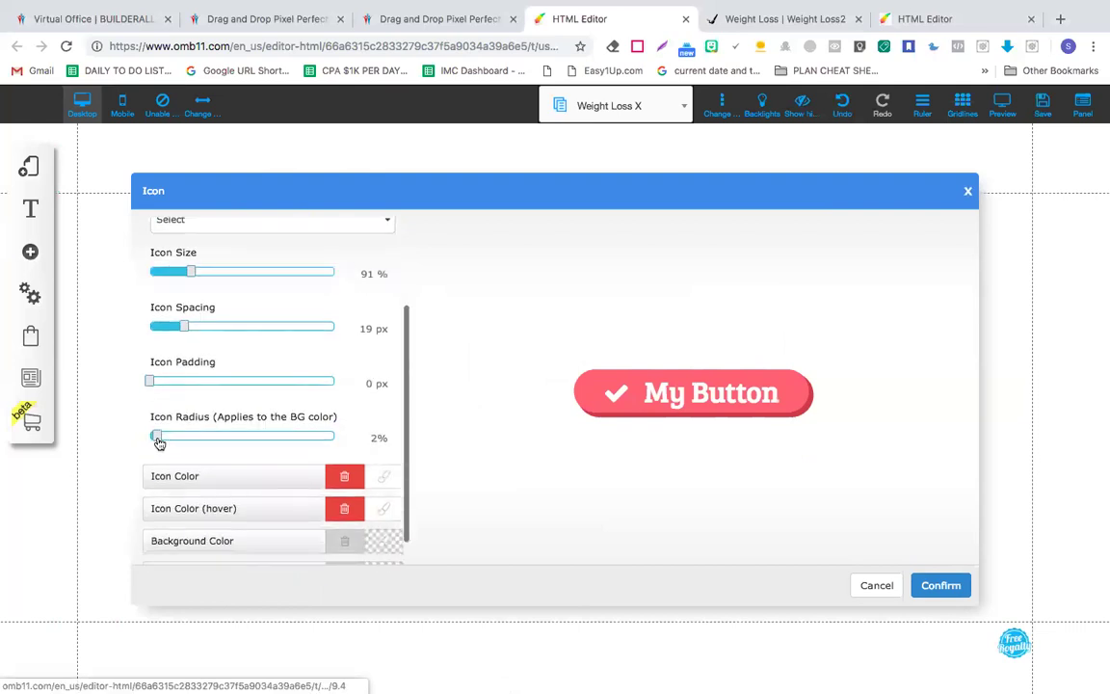
- Try dark green as the check mark's icon color and bright blue as its hover color
{"action": "left_click", "coordinate": [394, 476]}
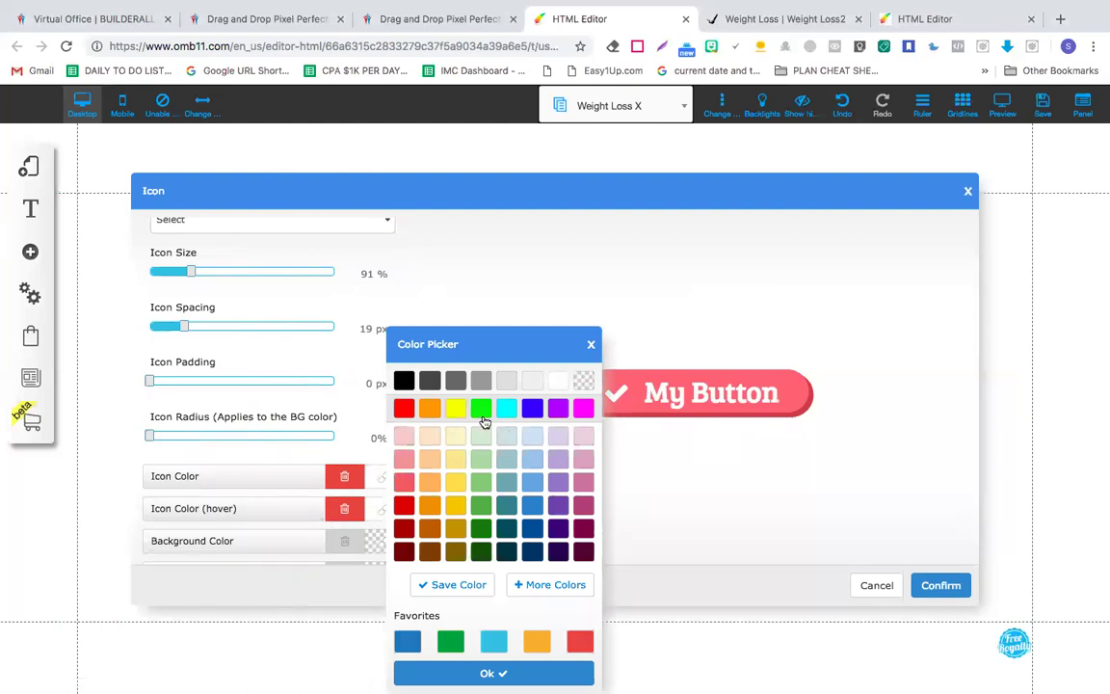
{"action": "left_click", "coordinate": [483, 417]}
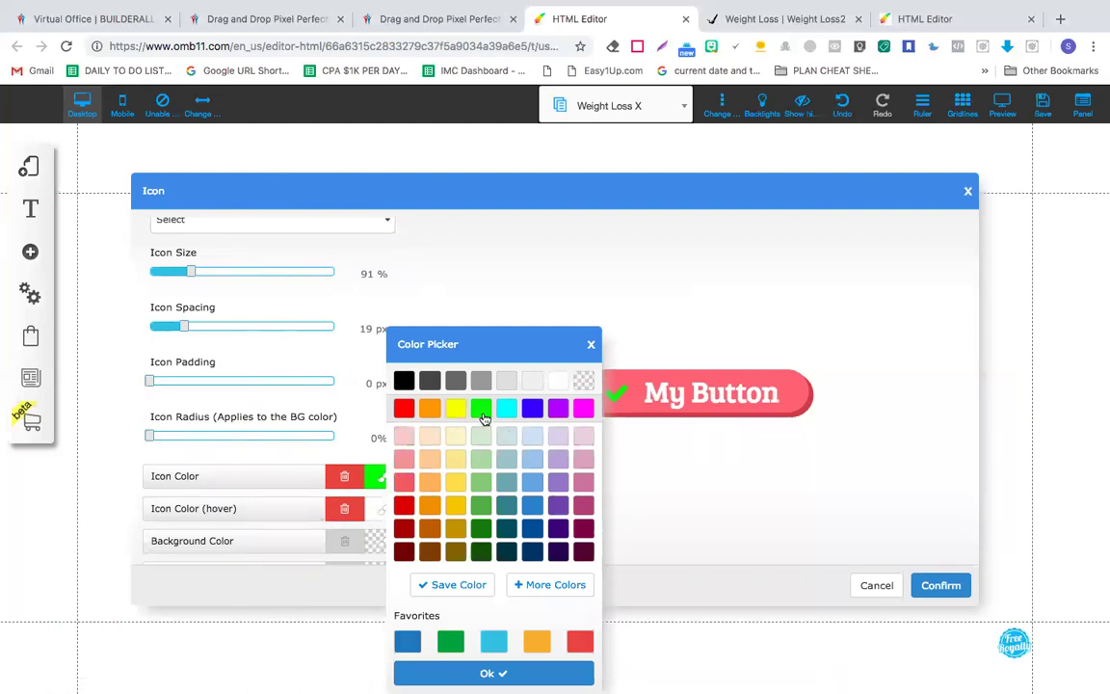
{"action": "left_click", "coordinate": [482, 528]}
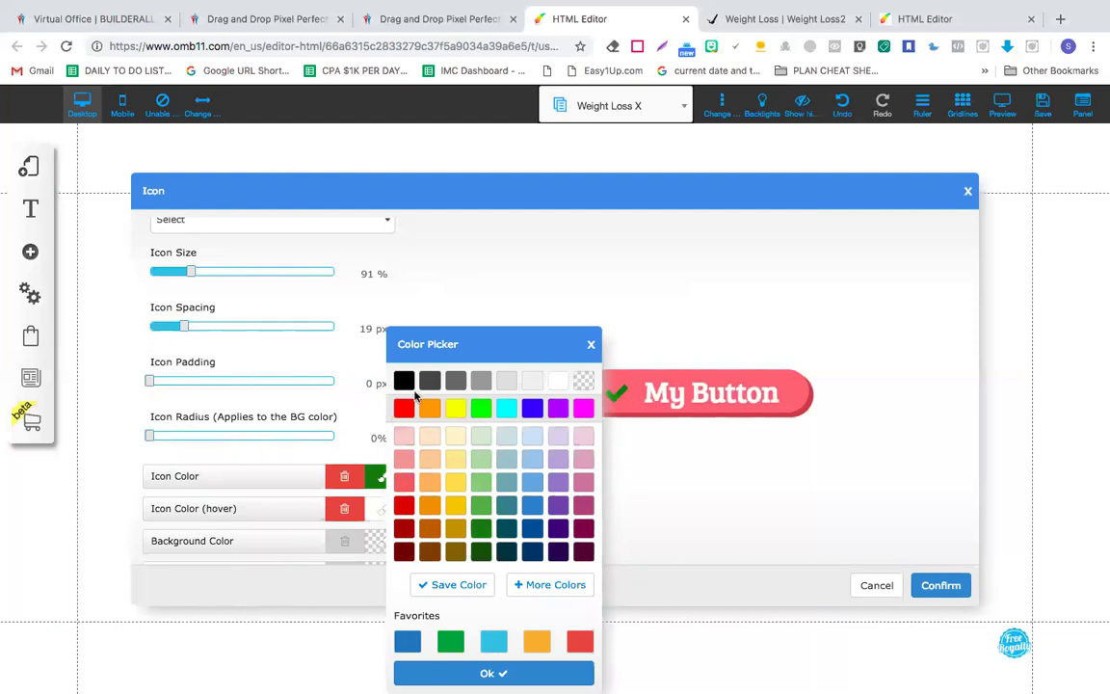
{"action": "scroll", "coordinate": [247, 499], "scroll_direction": "down", "scroll_amount": 2}
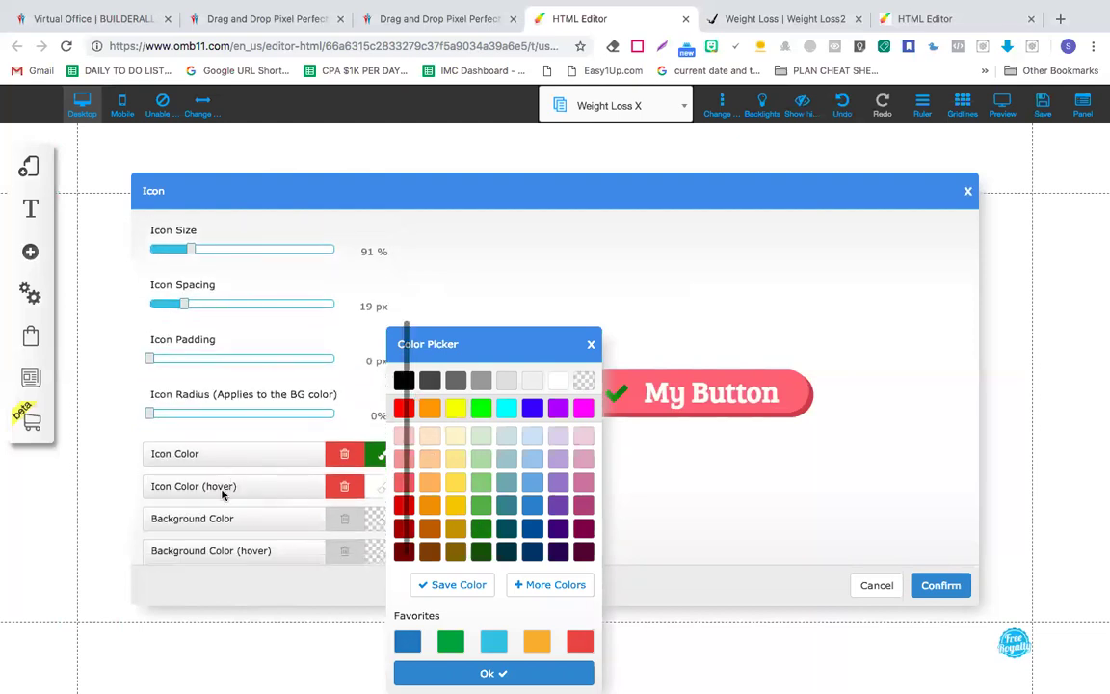
{"action": "left_click", "coordinate": [345, 487]}
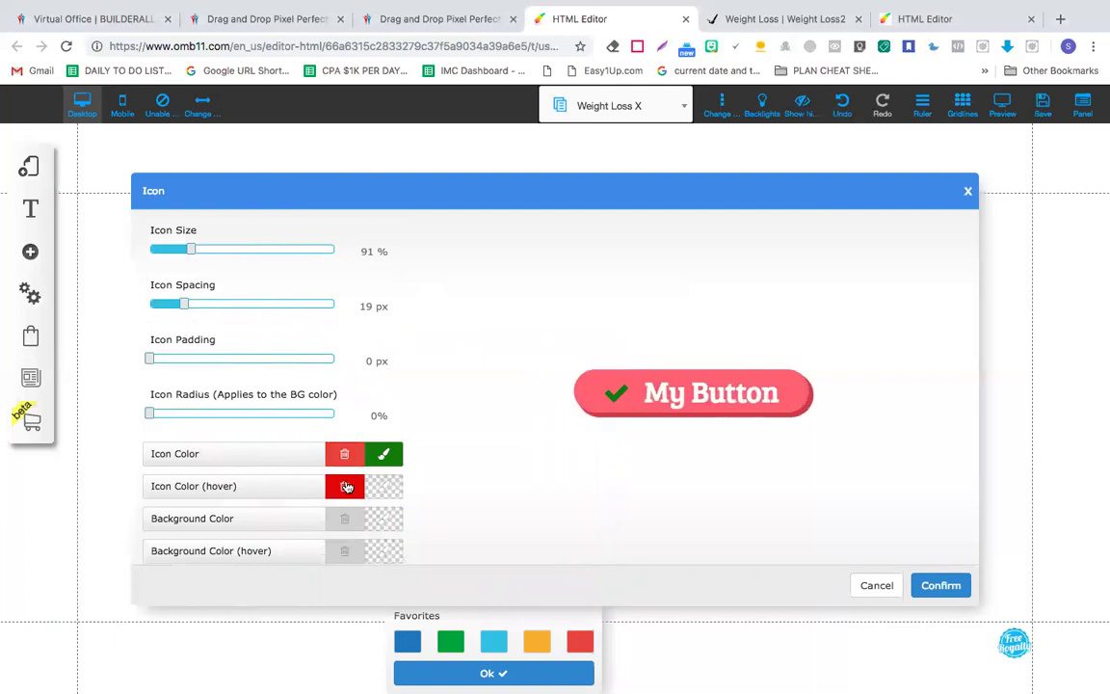
{"action": "left_click", "coordinate": [381, 488]}
{"action": "left_click", "coordinate": [532, 408]}
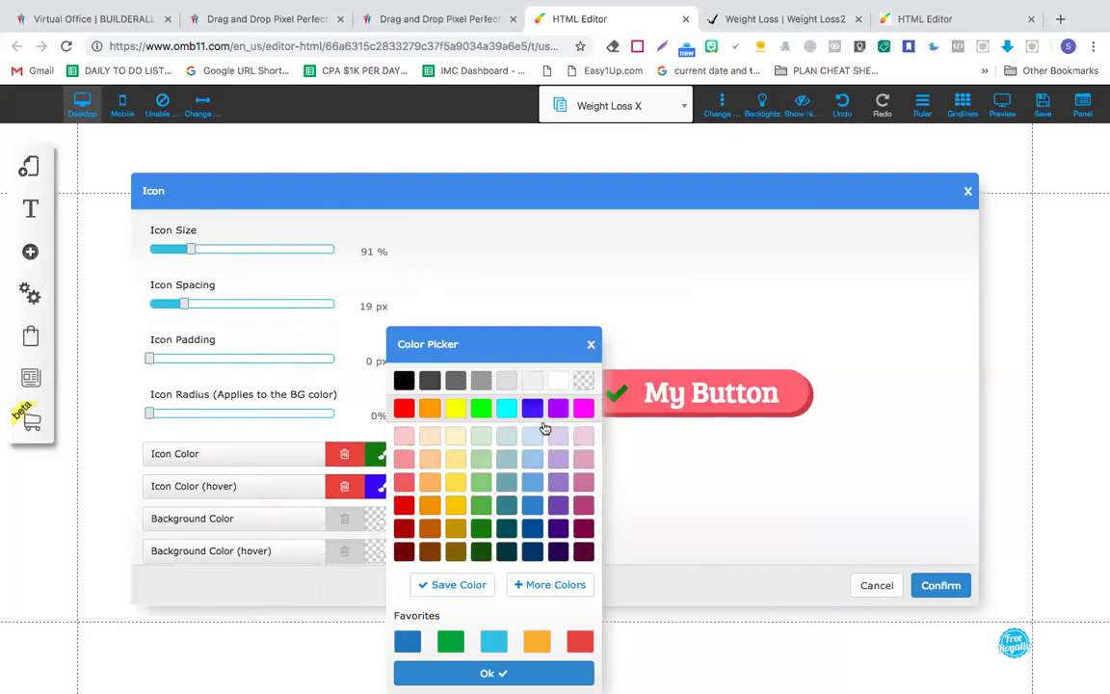
{"action": "left_click", "coordinate": [590, 345]}
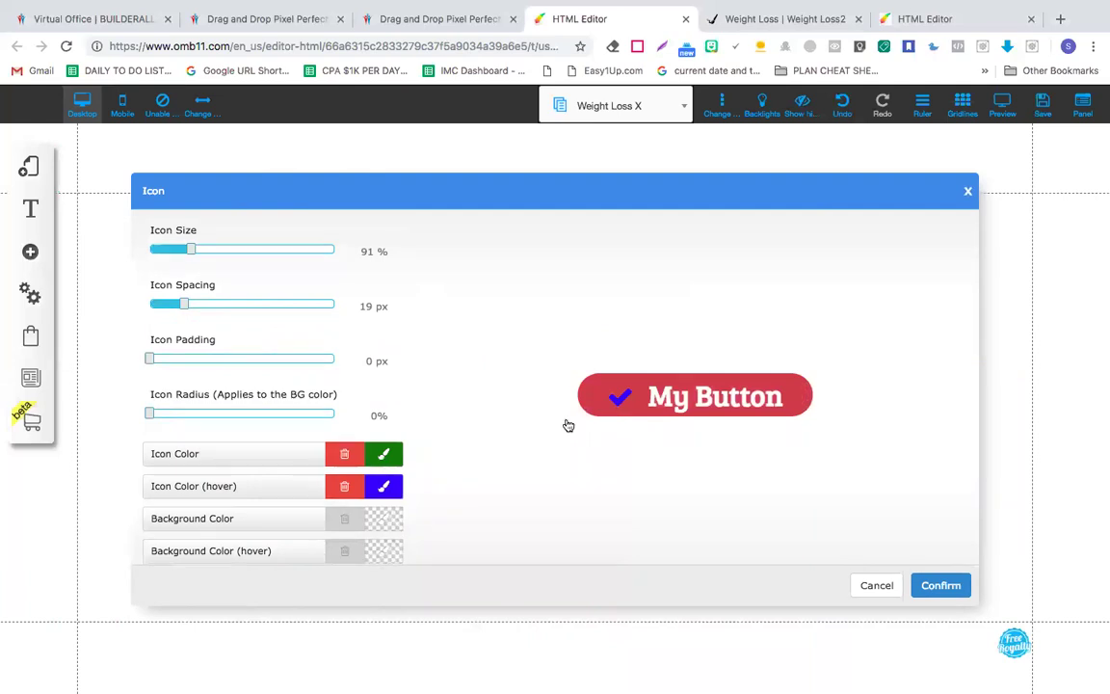
- Set the check mark's icon color to dark blue and its hover color to dark green
{"action": "left_click", "coordinate": [386, 458]}
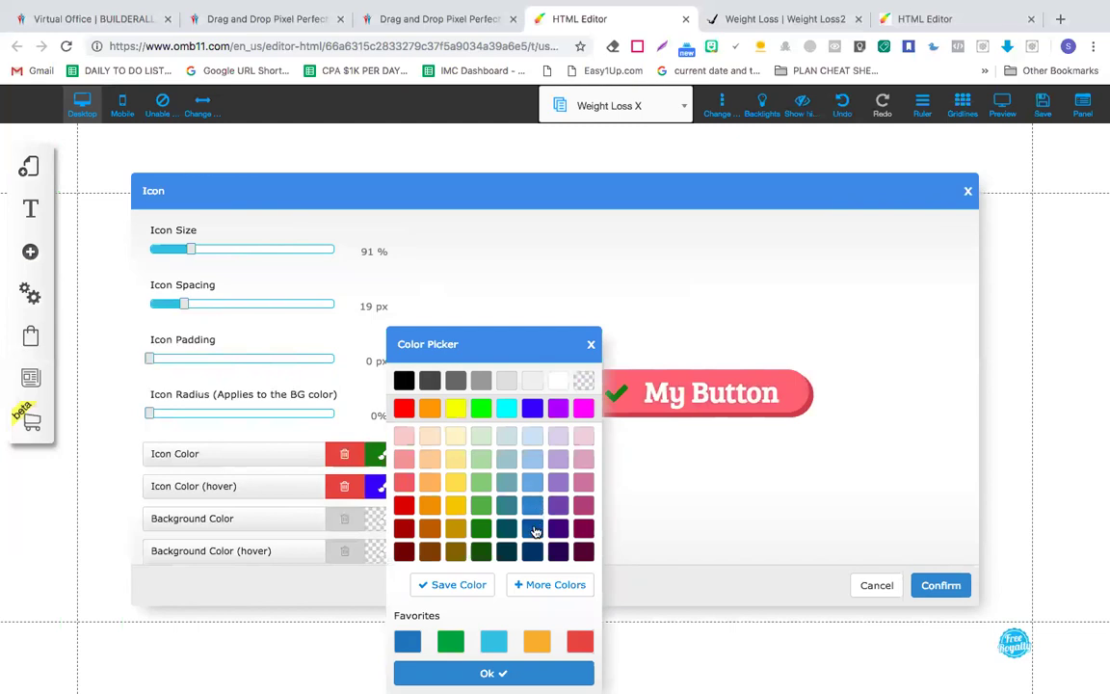
{"action": "left_click", "coordinate": [535, 533]}
{"action": "left_click", "coordinate": [591, 345]}
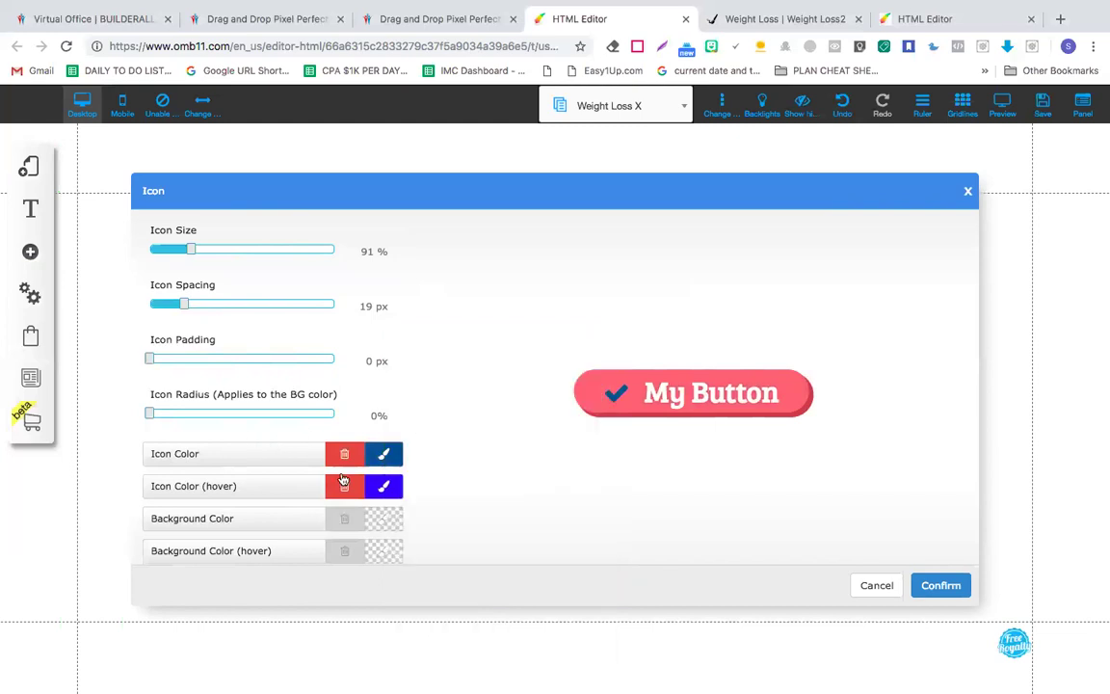
{"action": "left_click", "coordinate": [384, 487]}
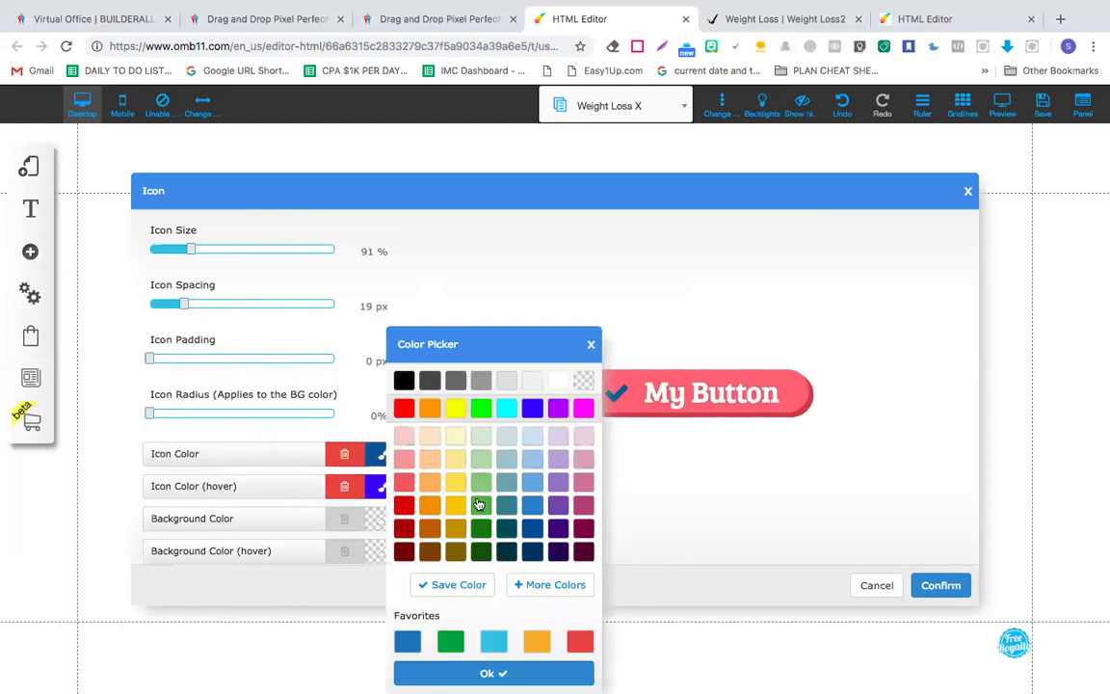
{"action": "left_click", "coordinate": [479, 530]}
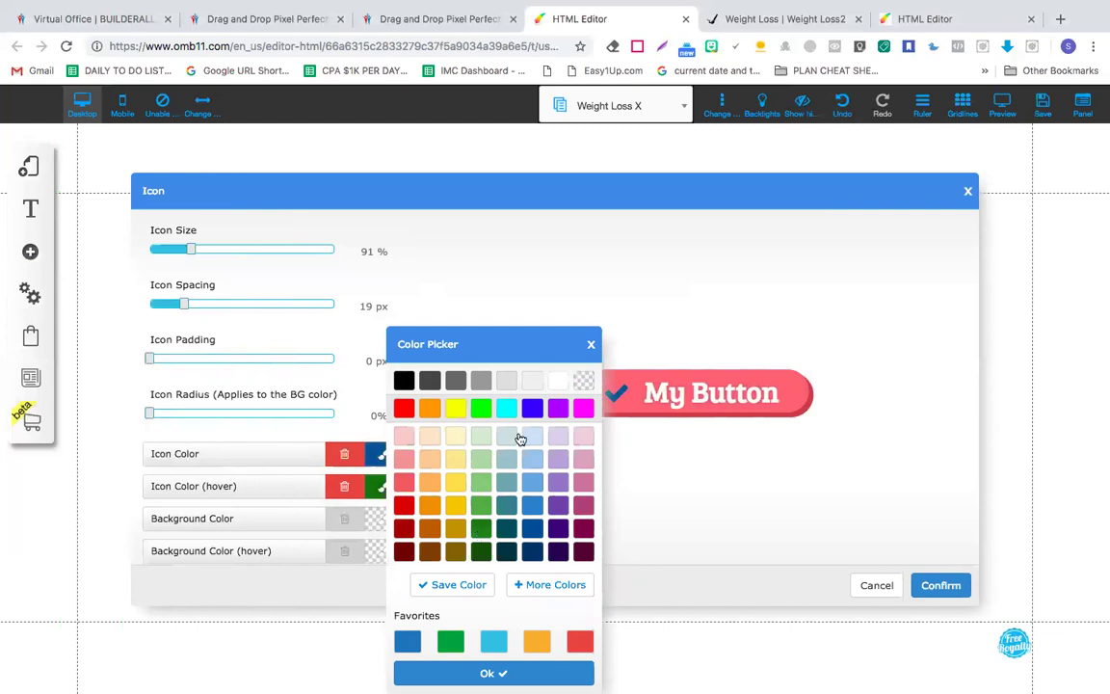
{"action": "left_click", "coordinate": [592, 344]}
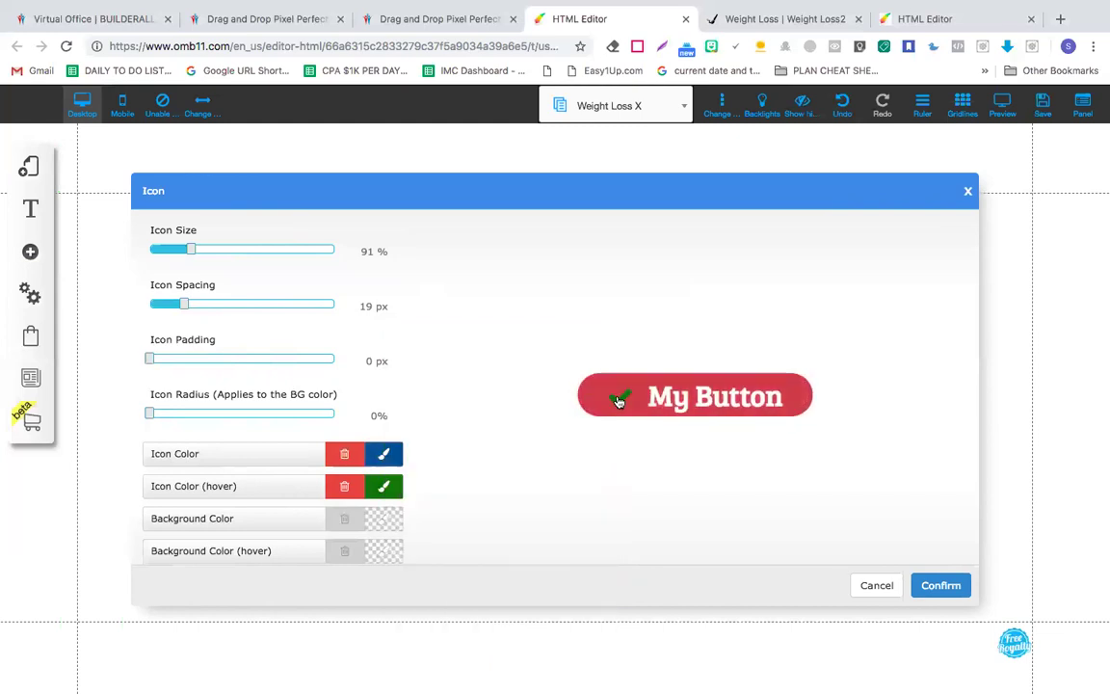
- Try a golden yellow background behind the check mark icon with a magenta background on hover
{"action": "scroll", "coordinate": [291, 522], "scroll_direction": "down", "scroll_amount": 1}
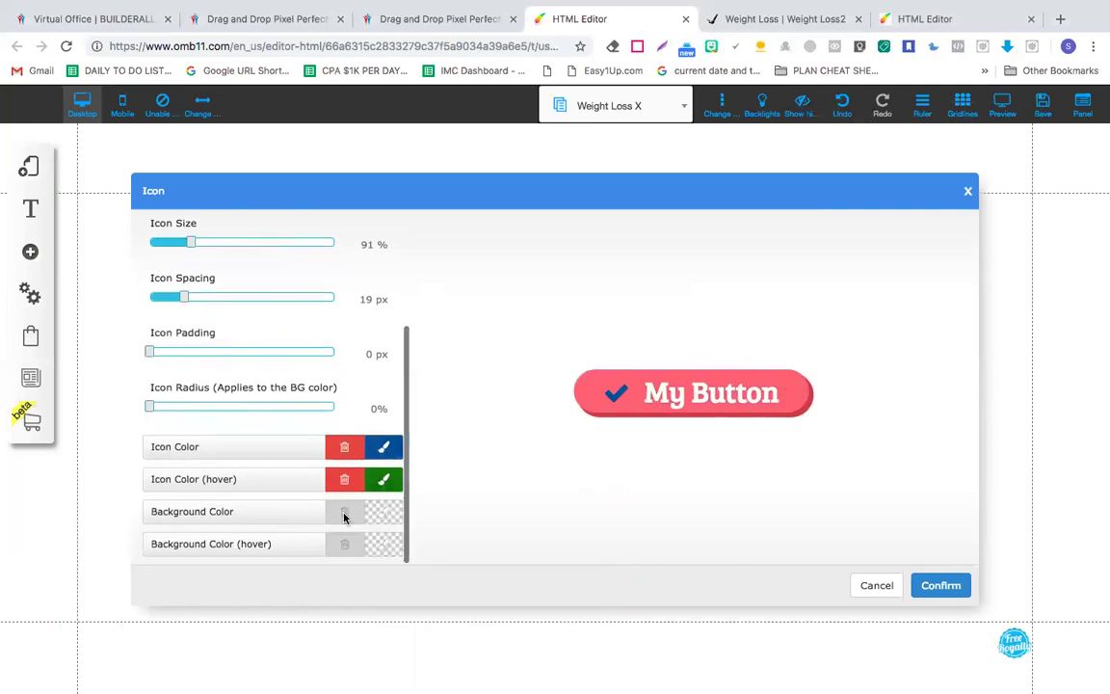
{"action": "left_click", "coordinate": [385, 518]}
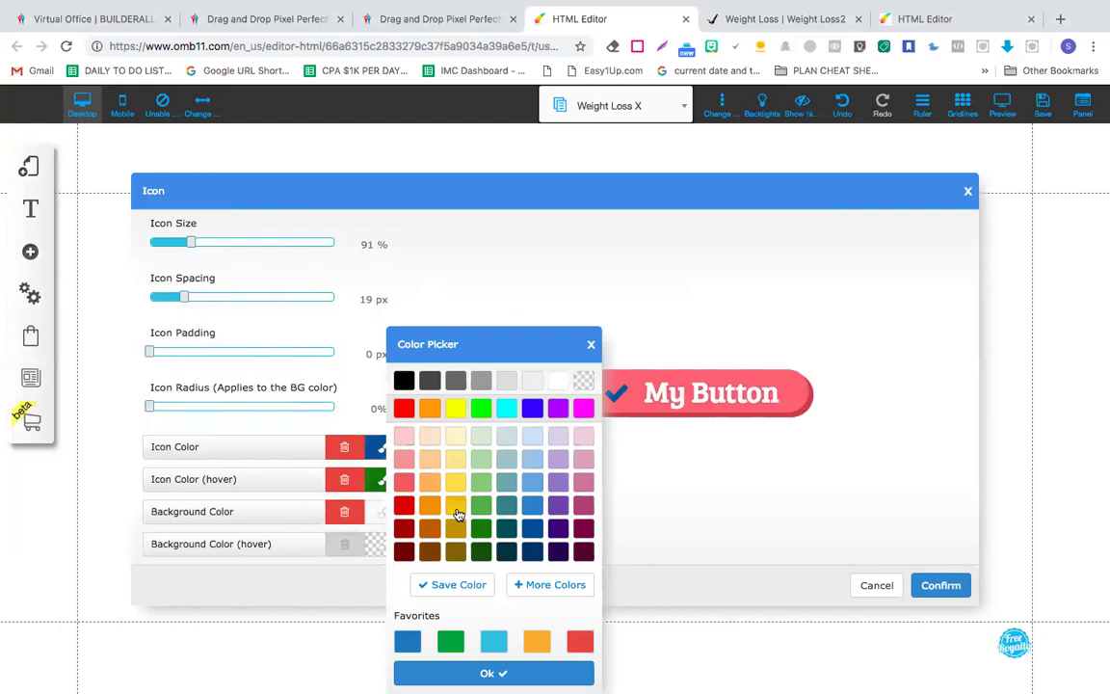
{"action": "left_click", "coordinate": [456, 512]}
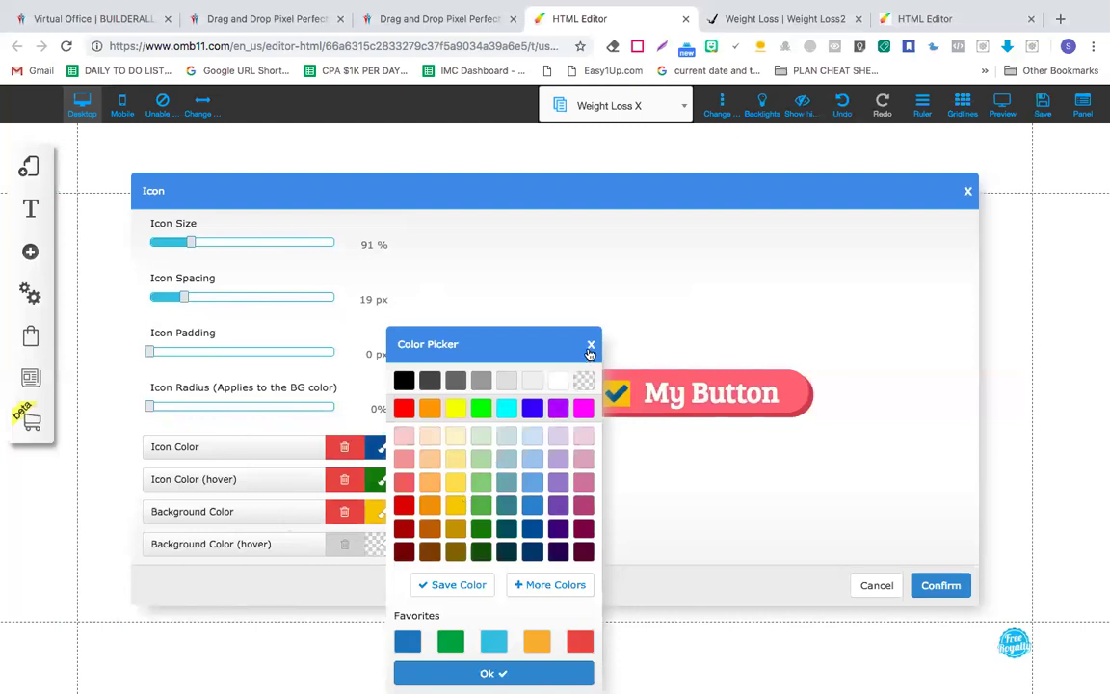
{"action": "left_click", "coordinate": [591, 345]}
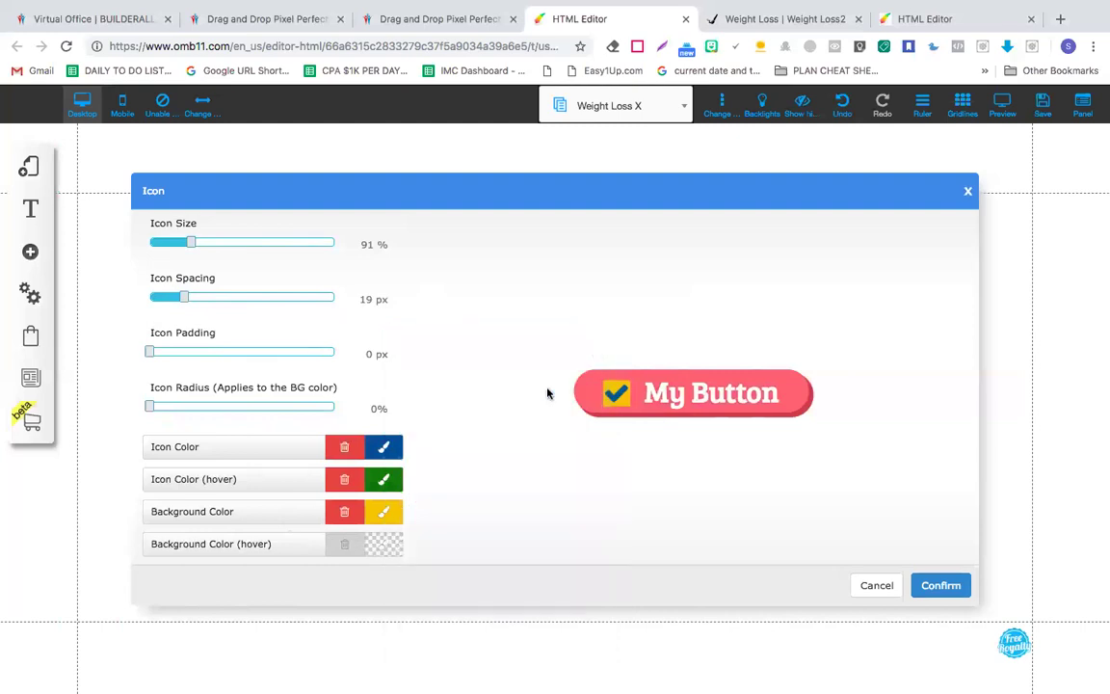
{"action": "left_click", "coordinate": [383, 546]}
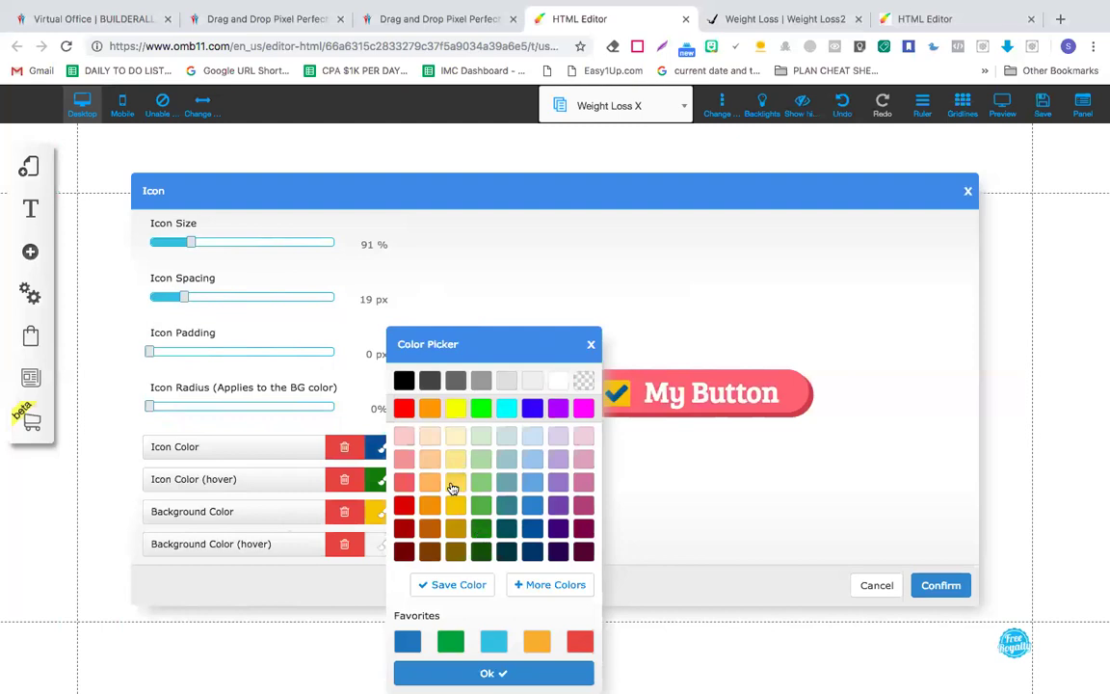
{"action": "left_click", "coordinate": [585, 414]}
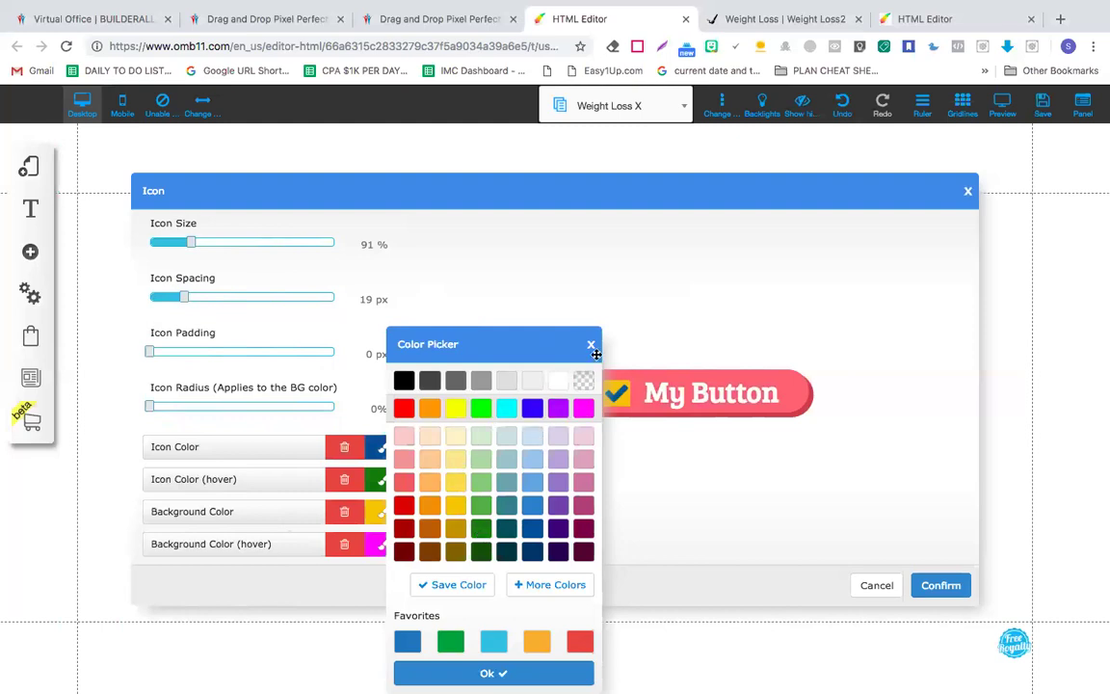
{"action": "left_click", "coordinate": [533, 315]}
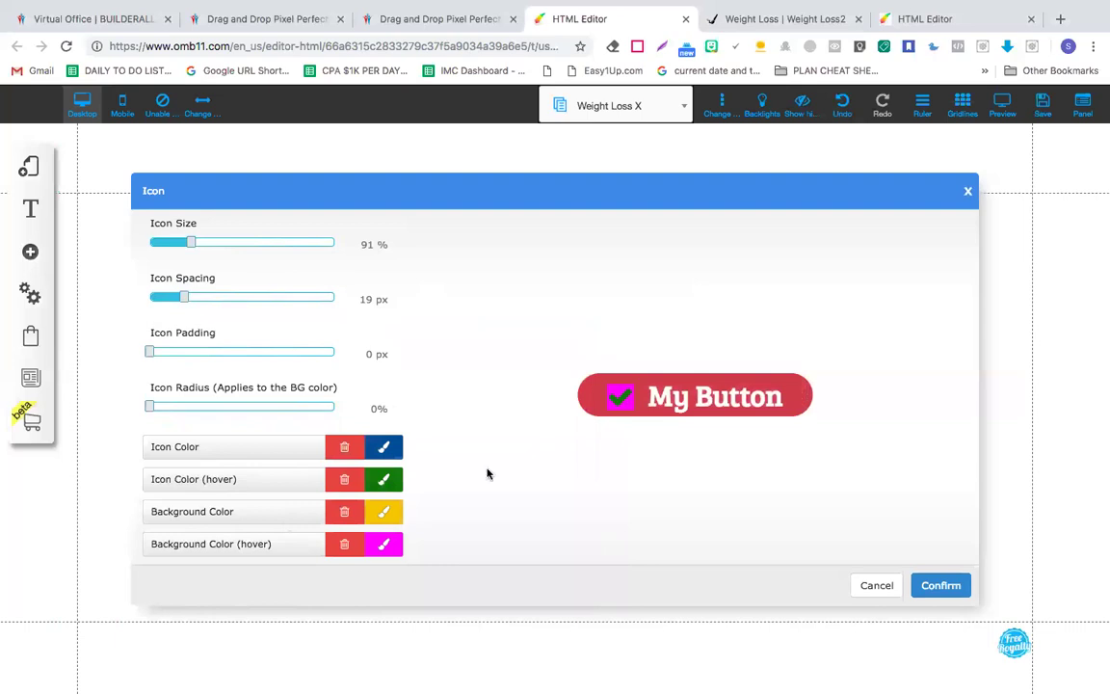
- Clear the icon's background and hover background colors and apply the icon settings
{"action": "left_click", "coordinate": [344, 543]}
{"action": "left_click", "coordinate": [345, 512]}
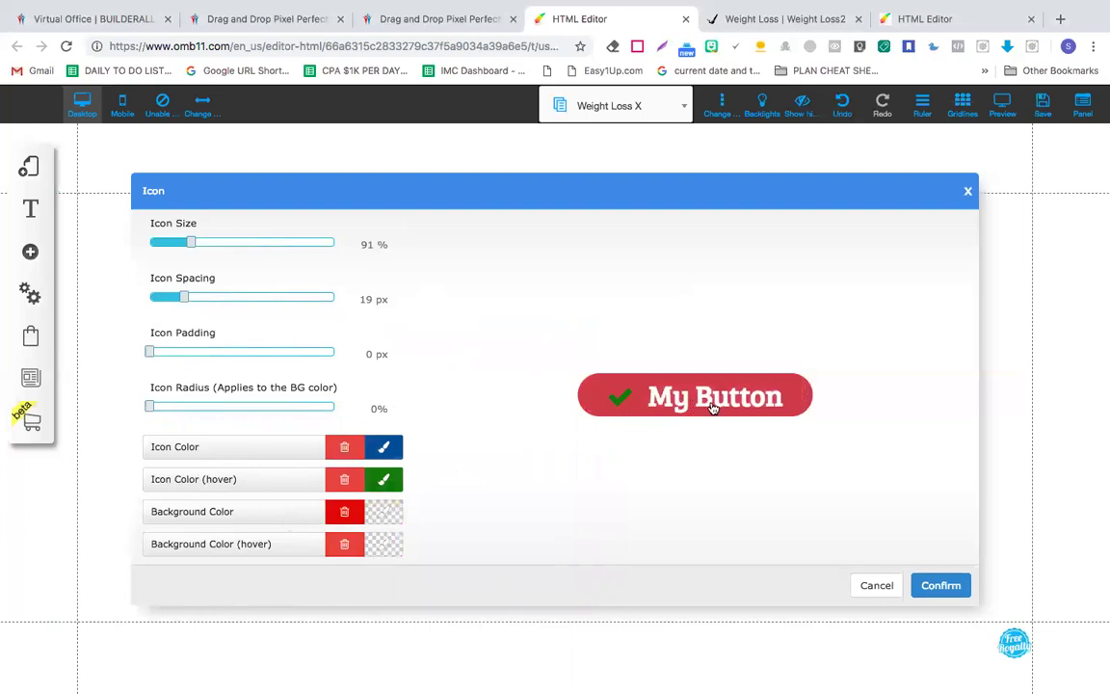
{"action": "left_click", "coordinate": [941, 586]}
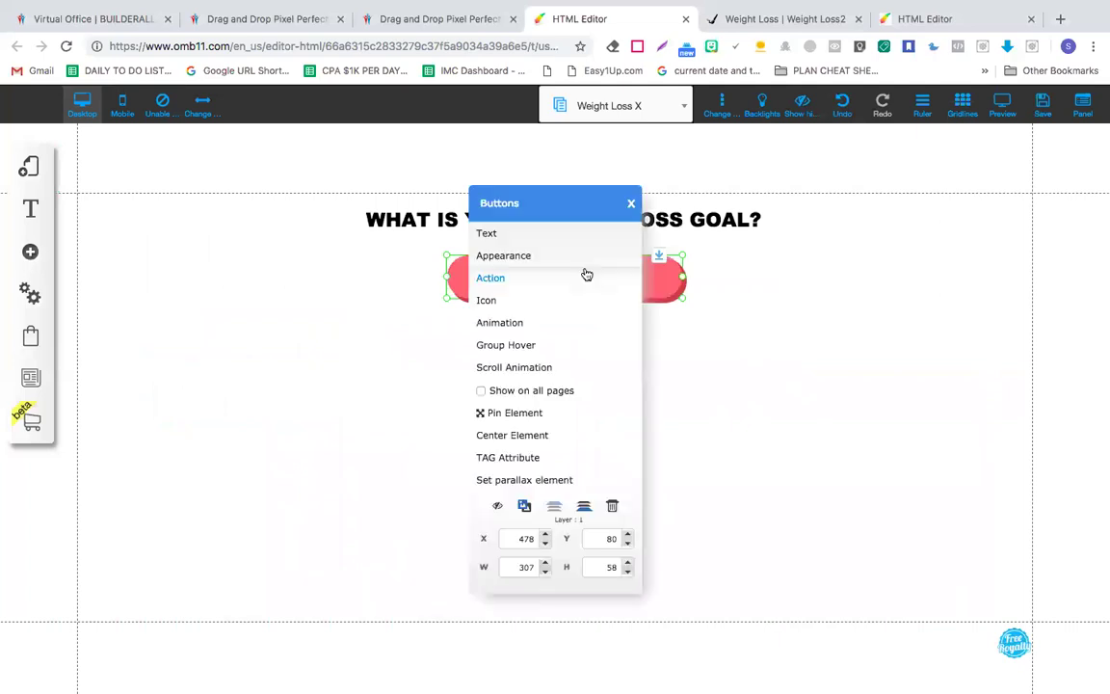
- Replace the pink button's text with "5 to 10 pounds", matching the first answer on the live quiz page
{"action": "left_click", "coordinate": [525, 232]}
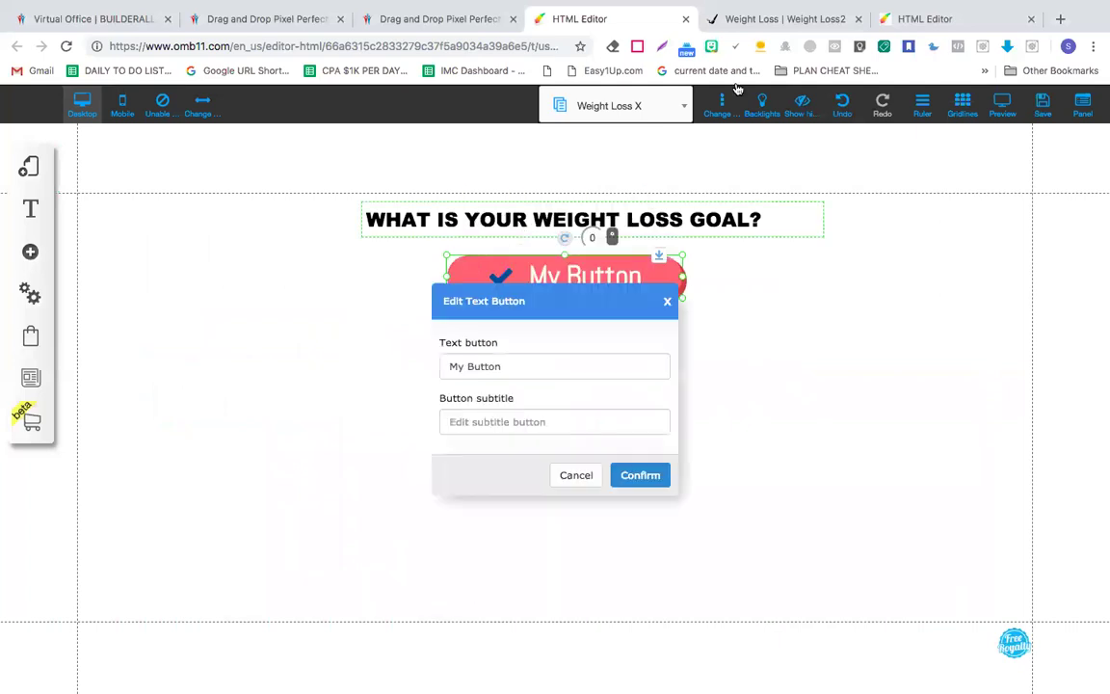
{"action": "left_click", "coordinate": [807, 21]}
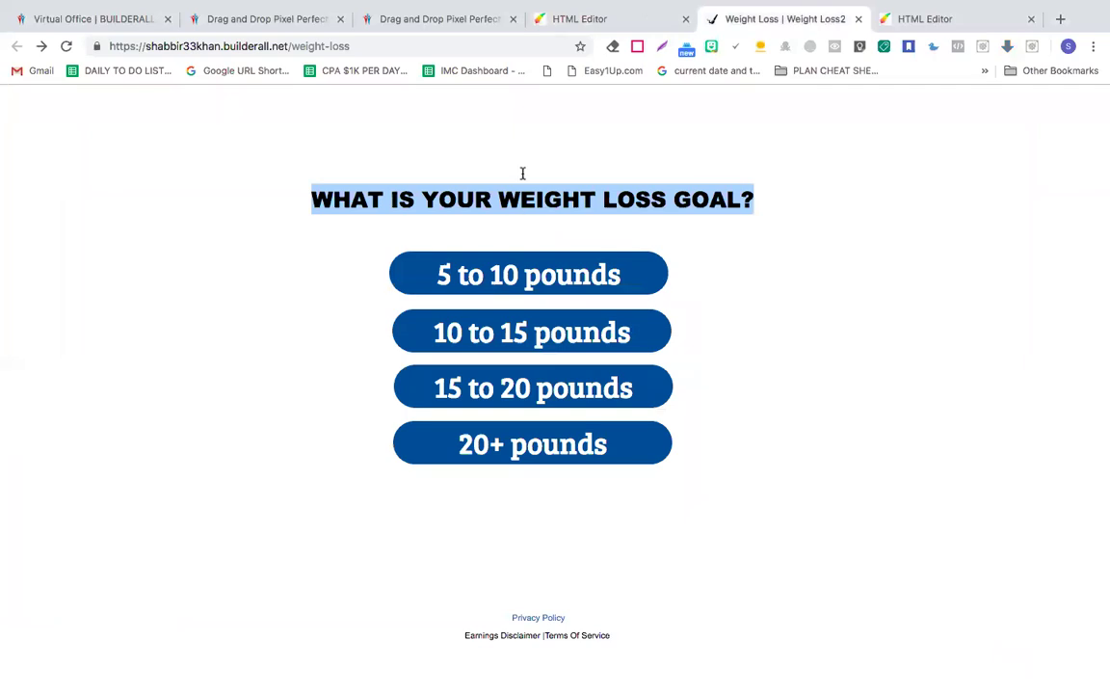
{"action": "left_click", "coordinate": [567, 24]}
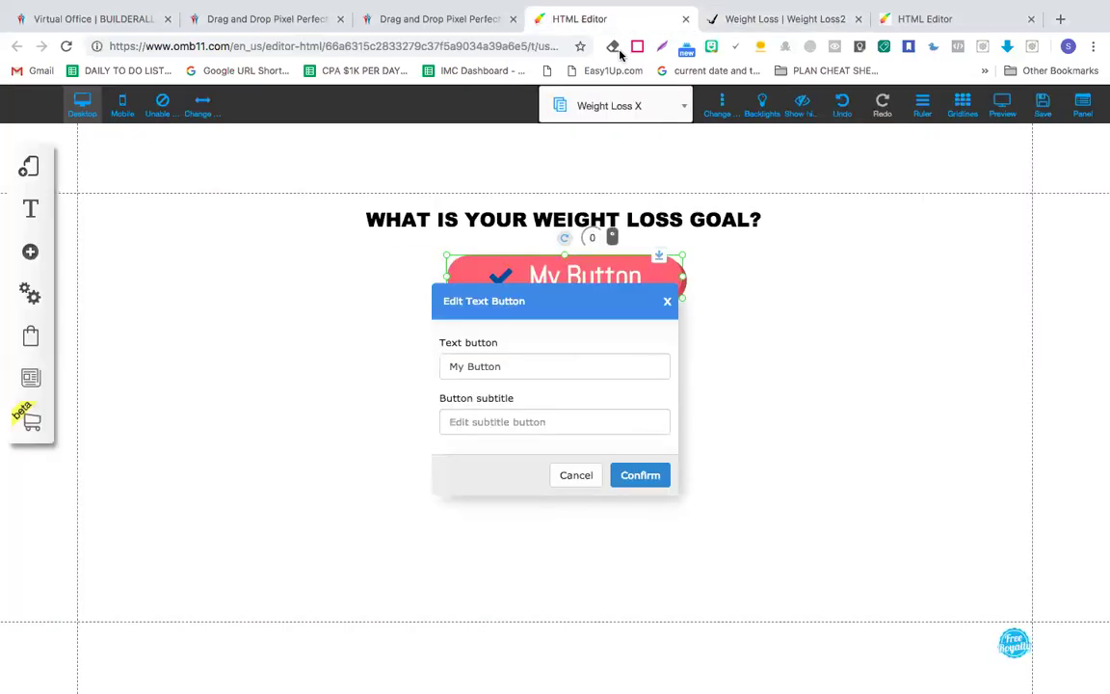
{"action": "left_click", "coordinate": [505, 364]}
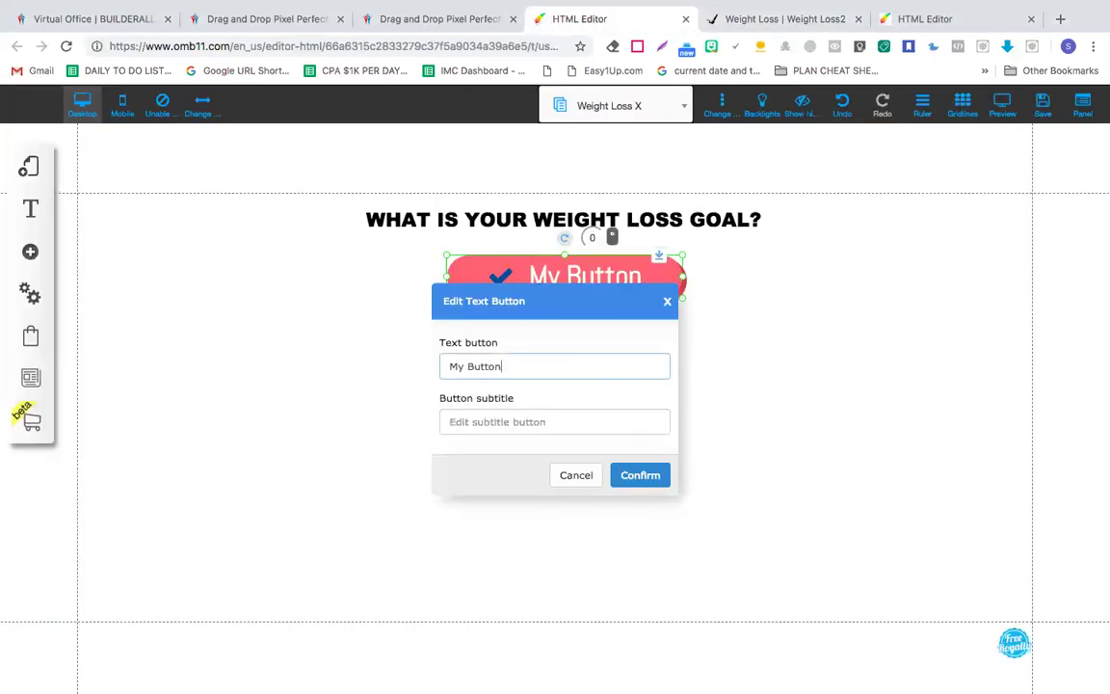
{"action": "key", "text": "BackSpace"}
{"action": "key", "text": "BackSpace"}
{"action": "key", "text": "BackSpace"}
{"action": "key", "text": "BackSpace"}
{"action": "key", "text": "BackSpace"}
{"action": "key", "text": "BackSpace"}
{"action": "key", "text": "BackSpace"}
{"action": "key", "text": "BackSpace"}
{"action": "type", "text": "5 to 10 pounds"}
{"action": "left_click", "coordinate": [774, 23]}
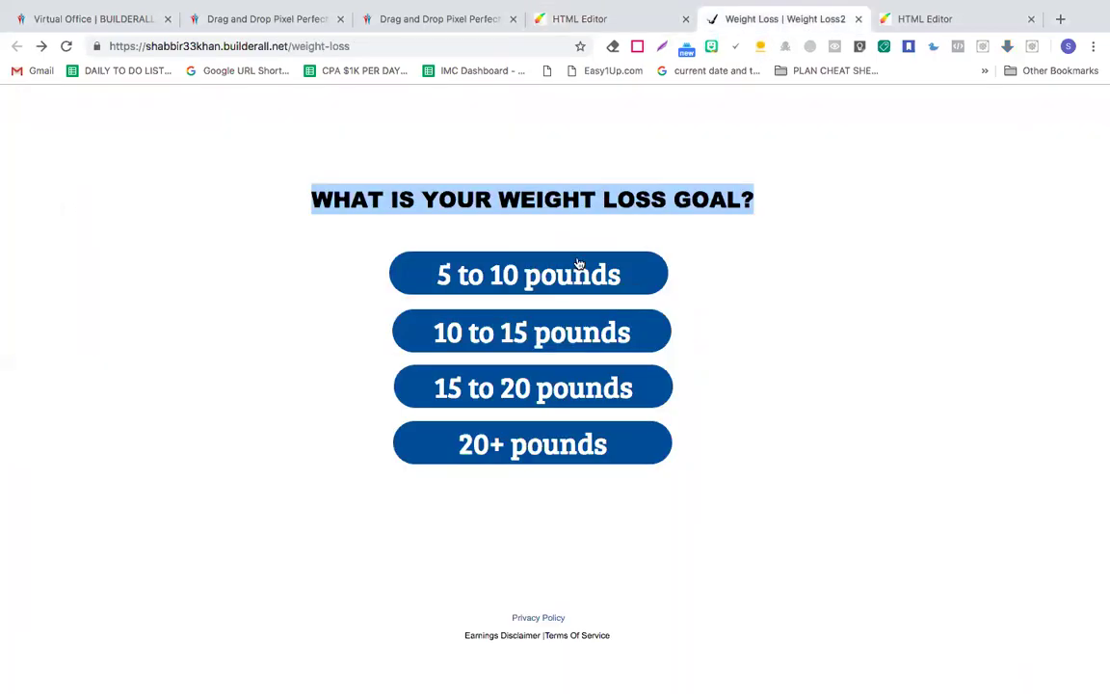
{"action": "left_click", "coordinate": [632, 18]}
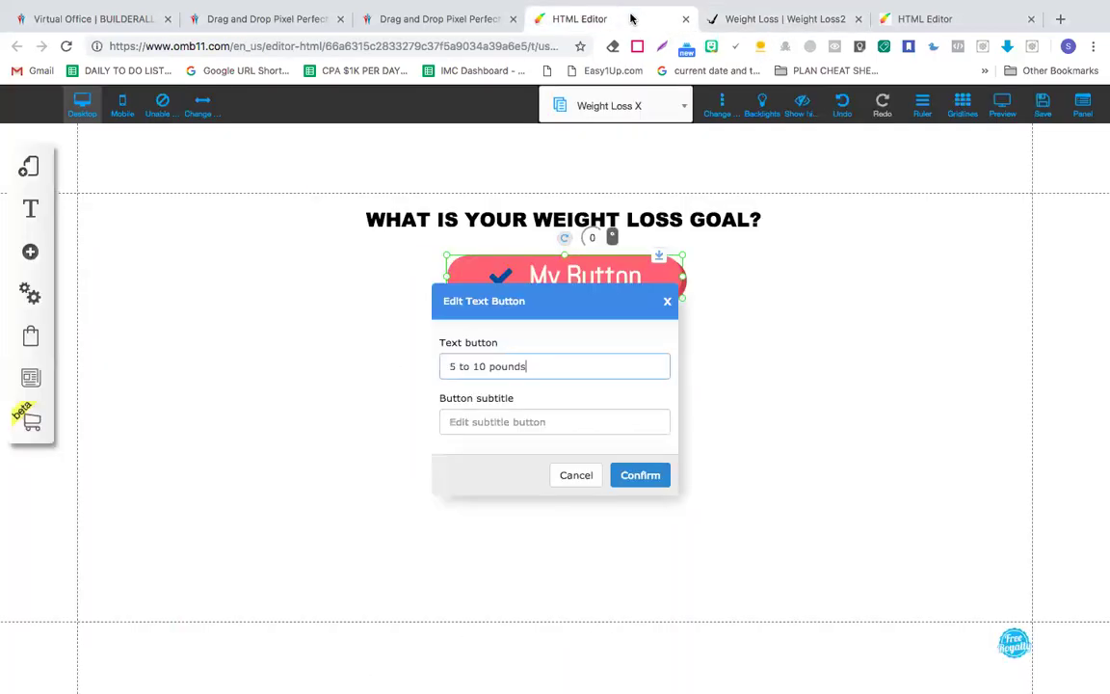
- Try "Lose Your Weight From" as the start of the button subtitle
{"action": "left_click", "coordinate": [541, 425]}
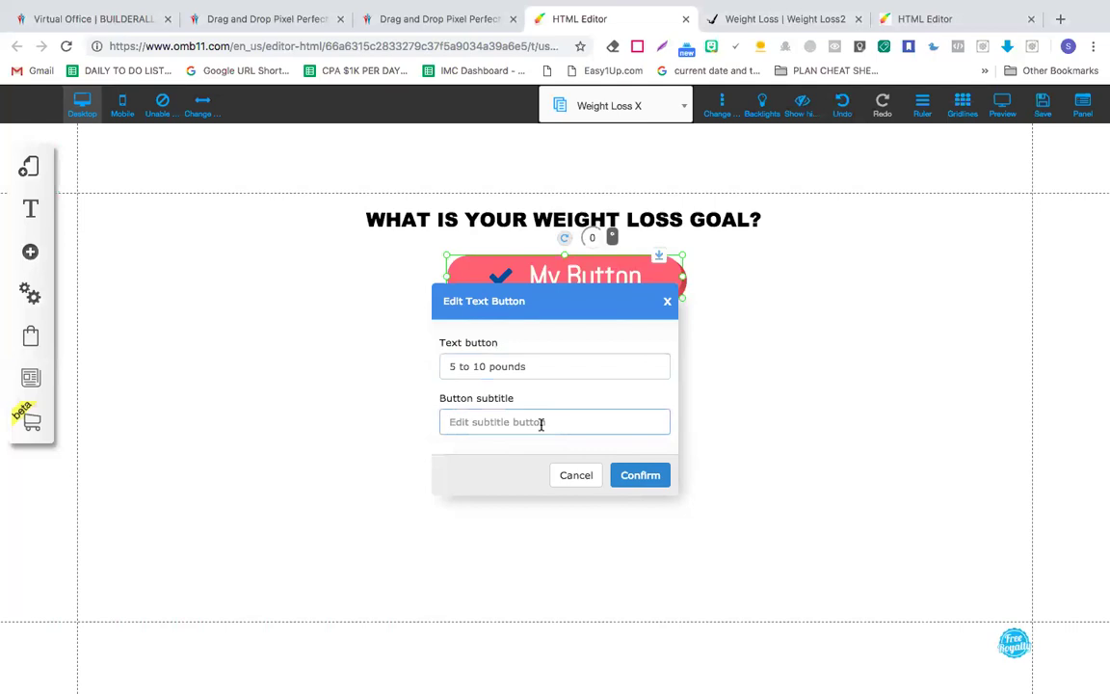
{"action": "type", "text": "Lose Your Weight From"}
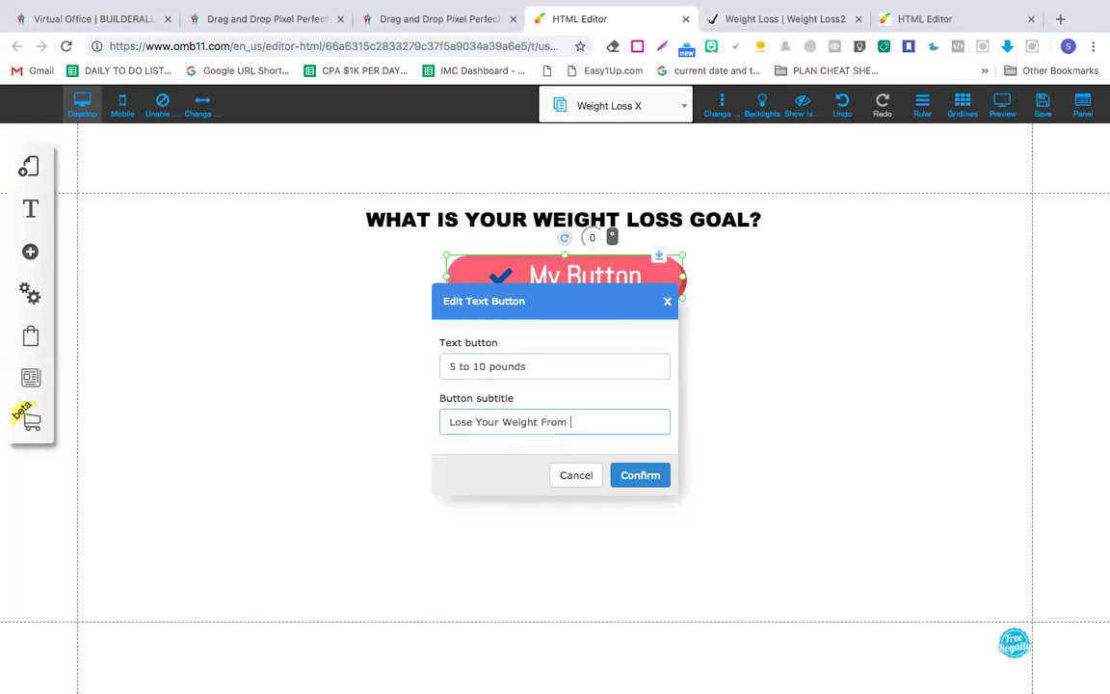
{"action": "key", "text": "BackSpace"}
{"action": "key", "text": "BackSpace"}
{"action": "key", "text": "BackSpace"}
{"action": "key", "text": "BackSpace"}
- Set the button subtitle to "Choose This Option For Your Best Suited Plan to Lose 5 to 10 pounds"
{"action": "key", "text": "ctrl+a"}
{"action": "type", "text": "Choose This "}
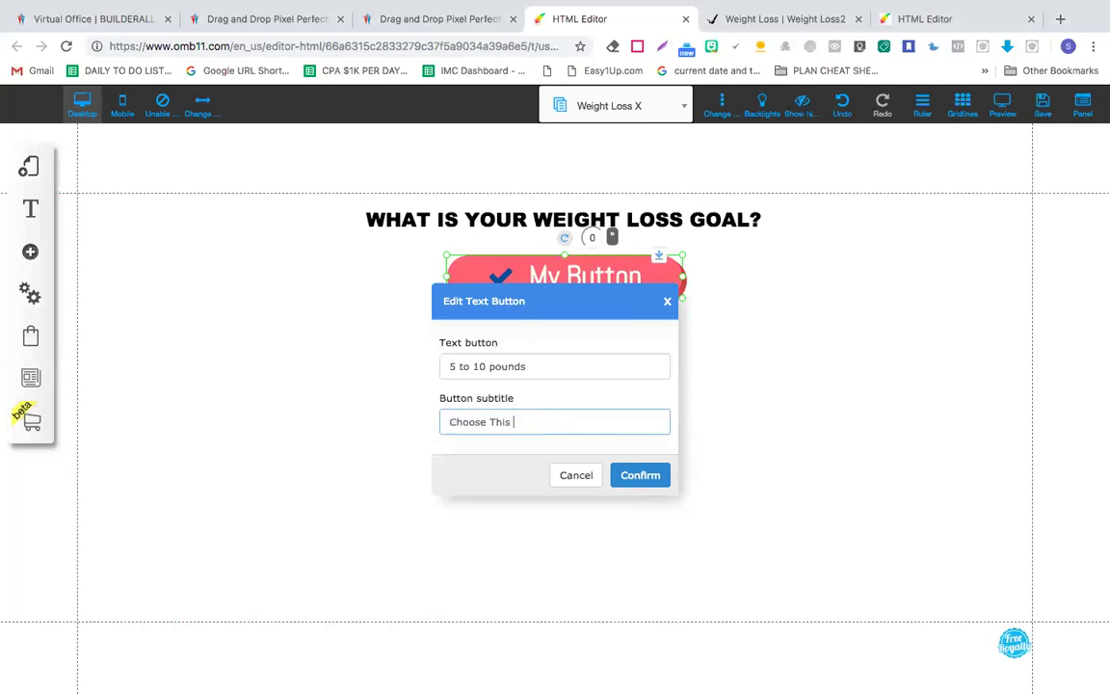
{"action": "type", "text": "Option For Your Best Suited O"}
{"action": "key", "text": "BackSpace"}
{"action": "key", "text": "BackSpace"}
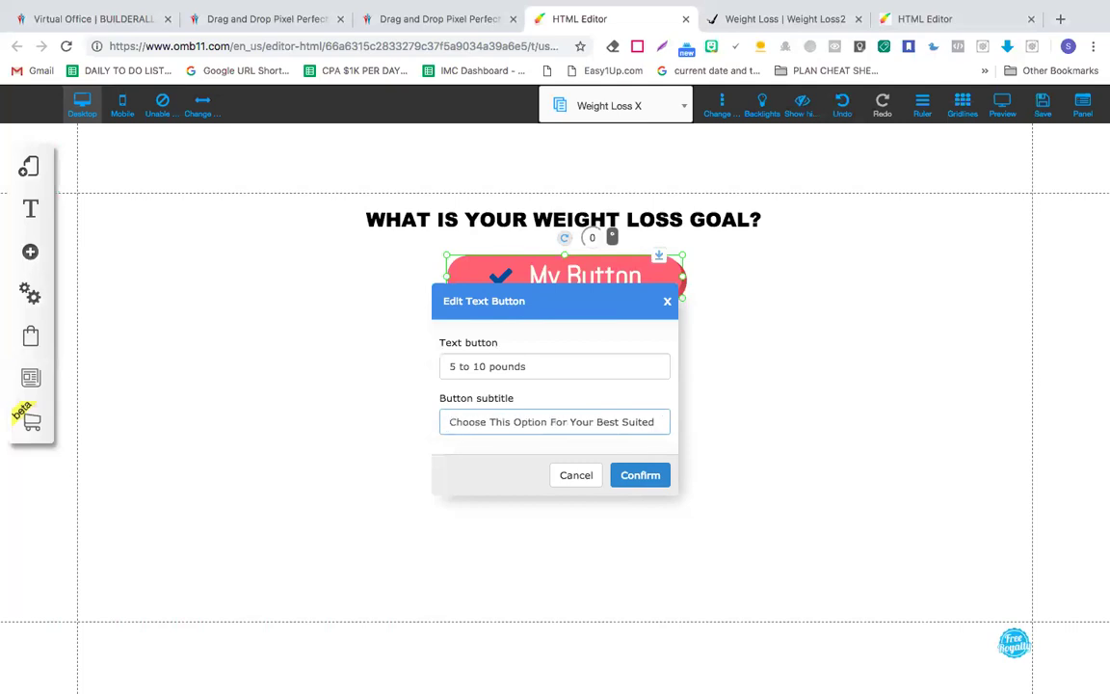
{"action": "type", "text": "Plan to "}
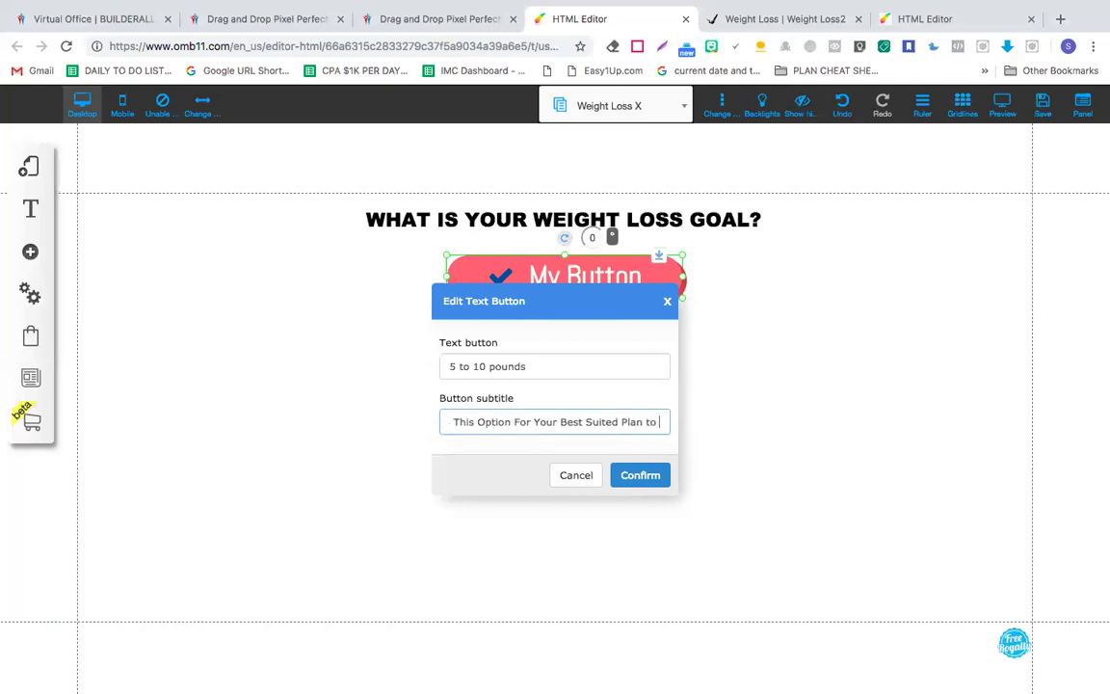
{"action": "type", "text": "Lose 5 "}
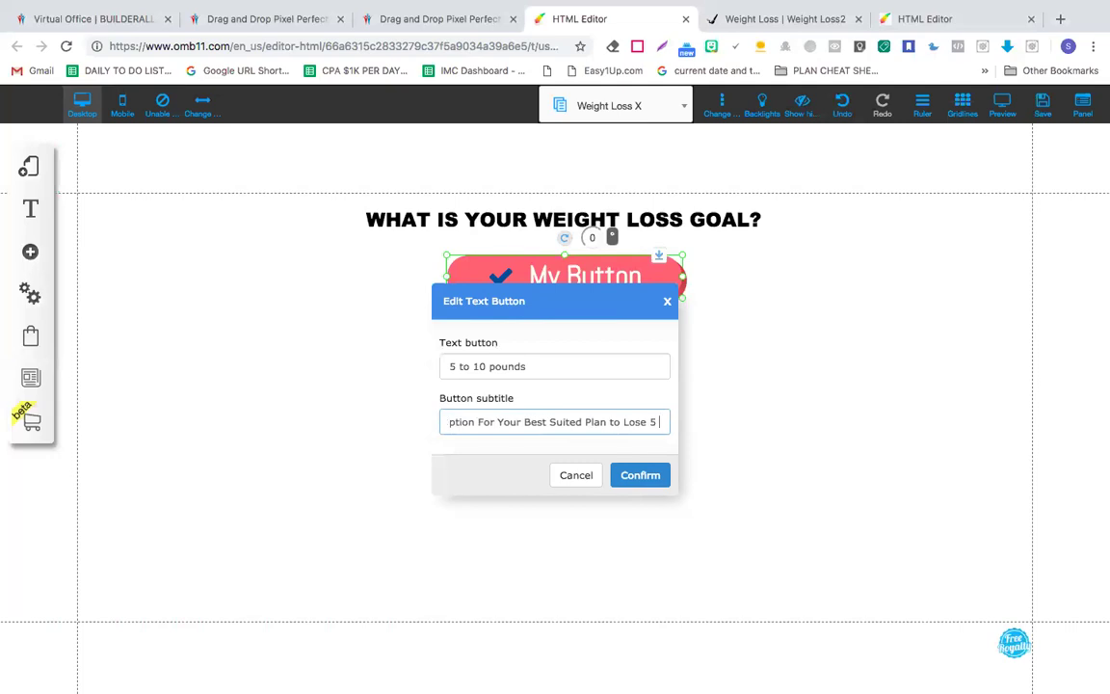
{"action": "type", "text": "to 10 pounds"}
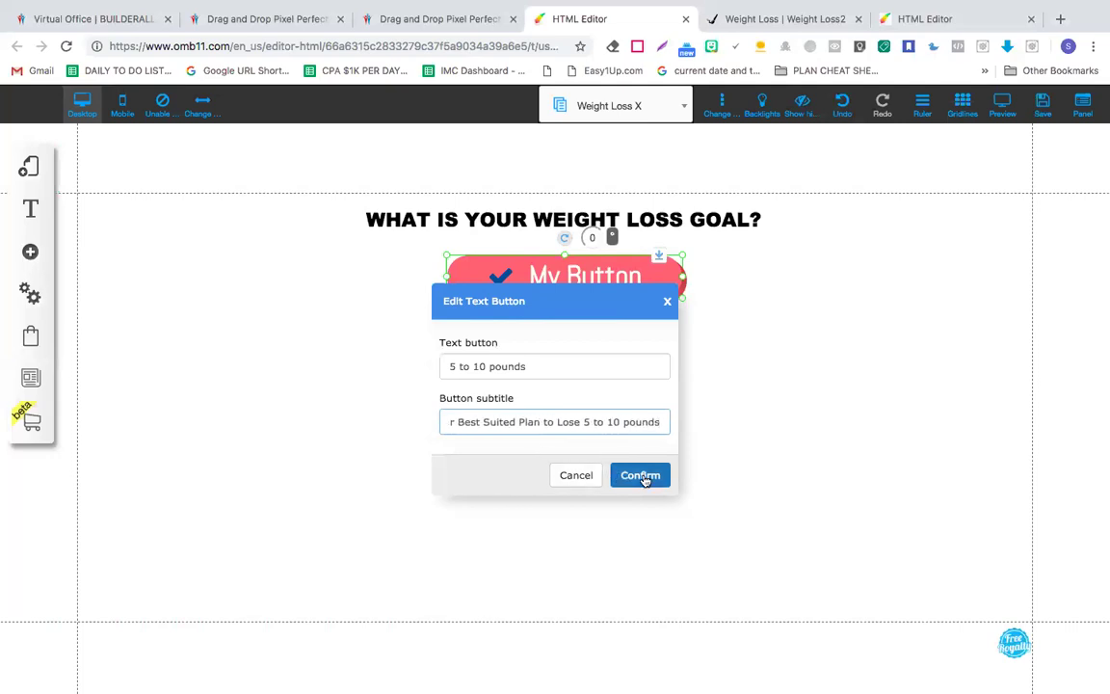
- Apply the new button text and subtitle, and remove the whole subtitle from the "5 to 10 pounds" button
{"action": "left_click", "coordinate": [641, 476]}
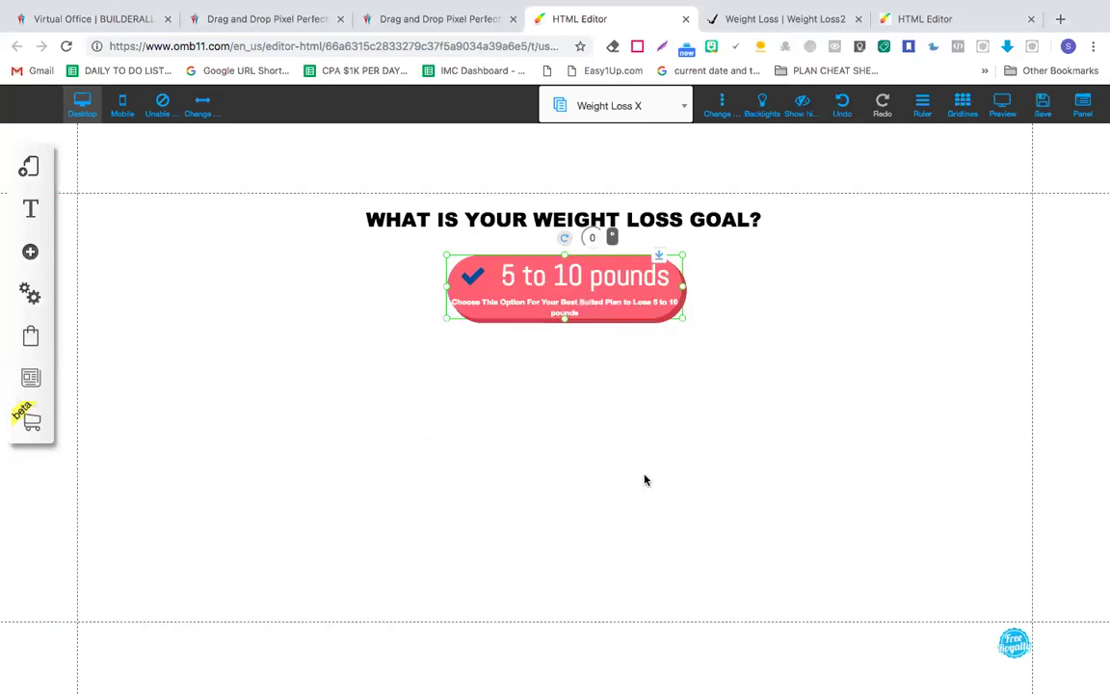
{"action": "left_click", "coordinate": [590, 289]}
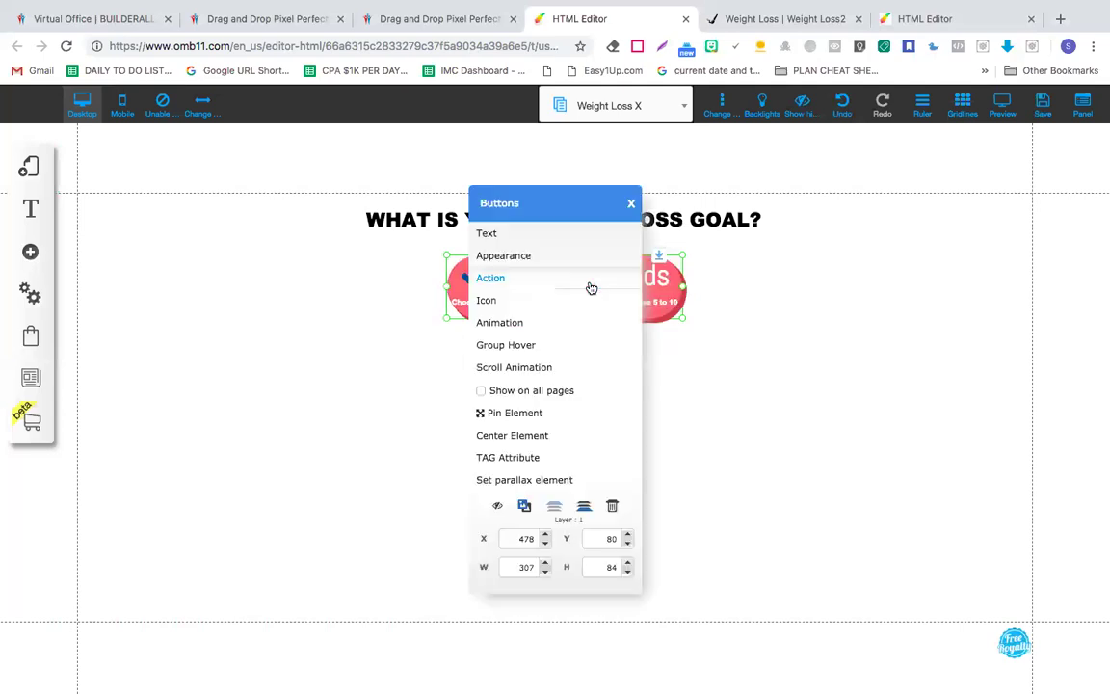
{"action": "left_click", "coordinate": [544, 237]}
{"action": "triple_click", "coordinate": [543, 421]}
{"action": "key", "text": "BackSpace"}
{"action": "left_click", "coordinate": [640, 475]}
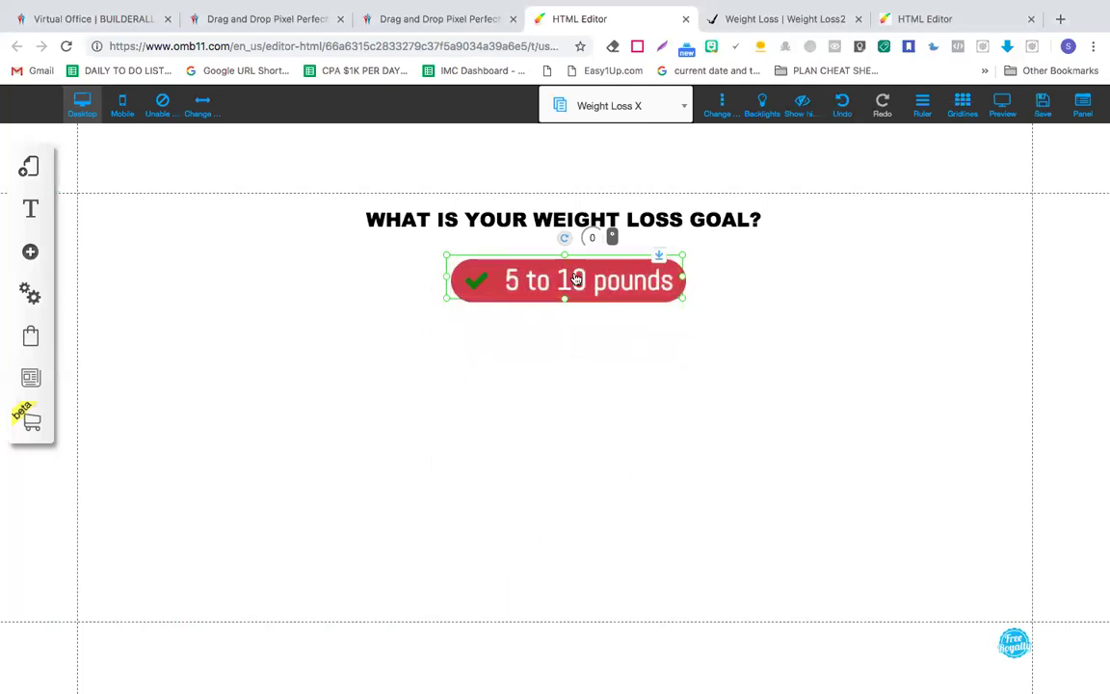
- Try the fonts Big John and Bonvenocf Light on the "5 to 10 pounds" button text
{"action": "left_click", "coordinate": [575, 278]}
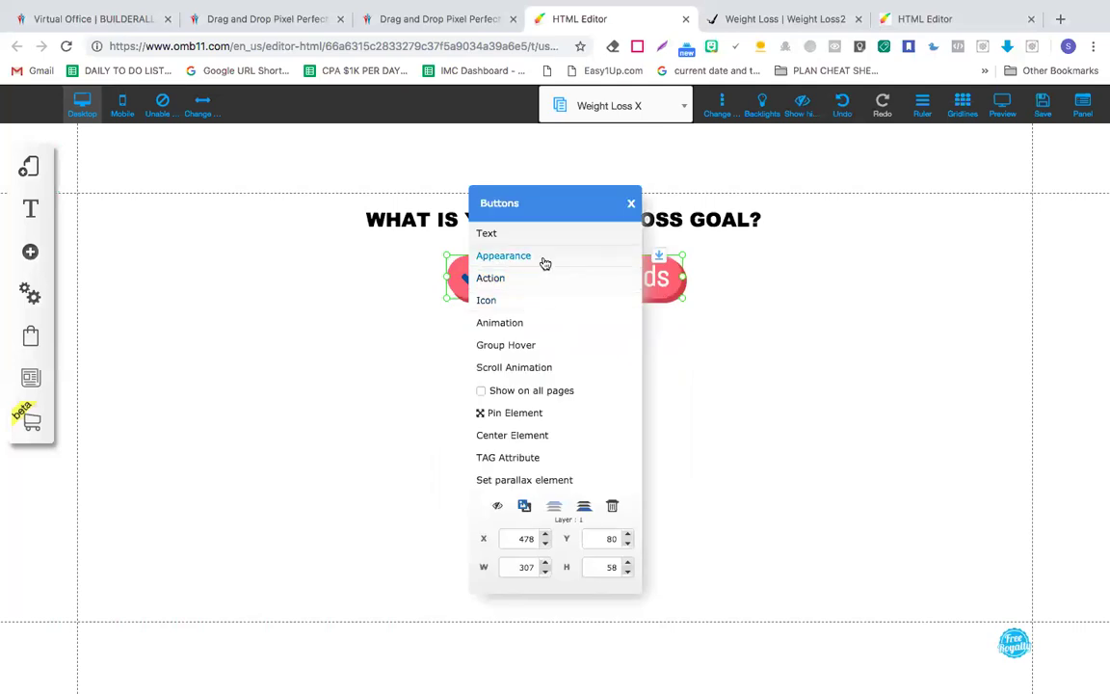
{"action": "left_click", "coordinate": [544, 263]}
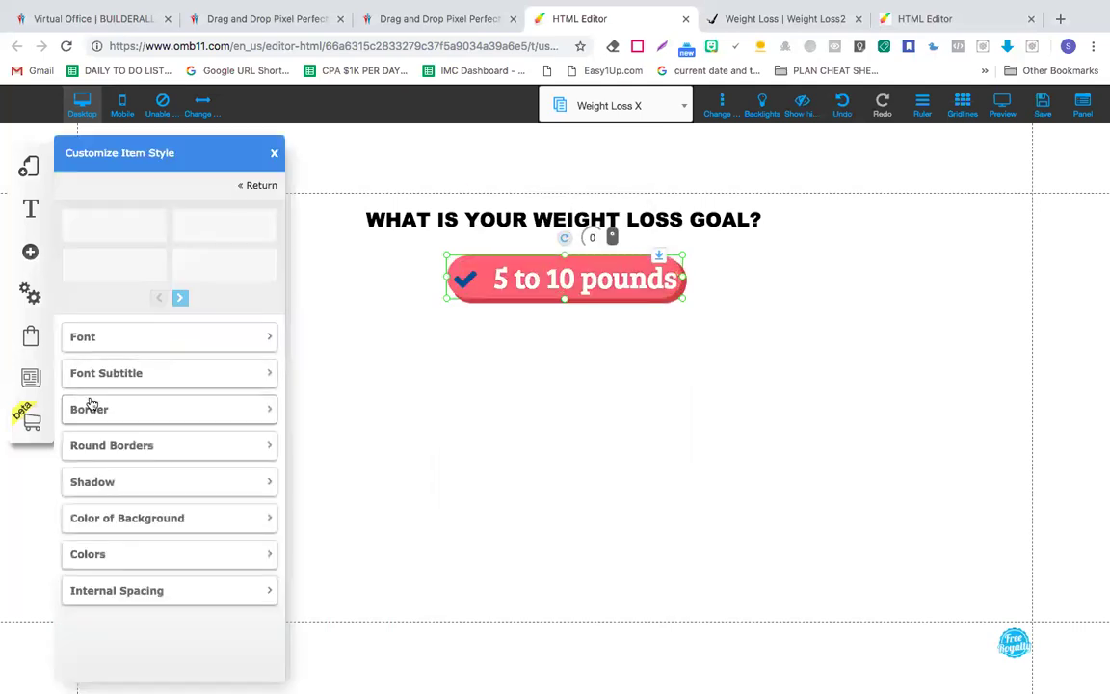
{"action": "left_click", "coordinate": [160, 339]}
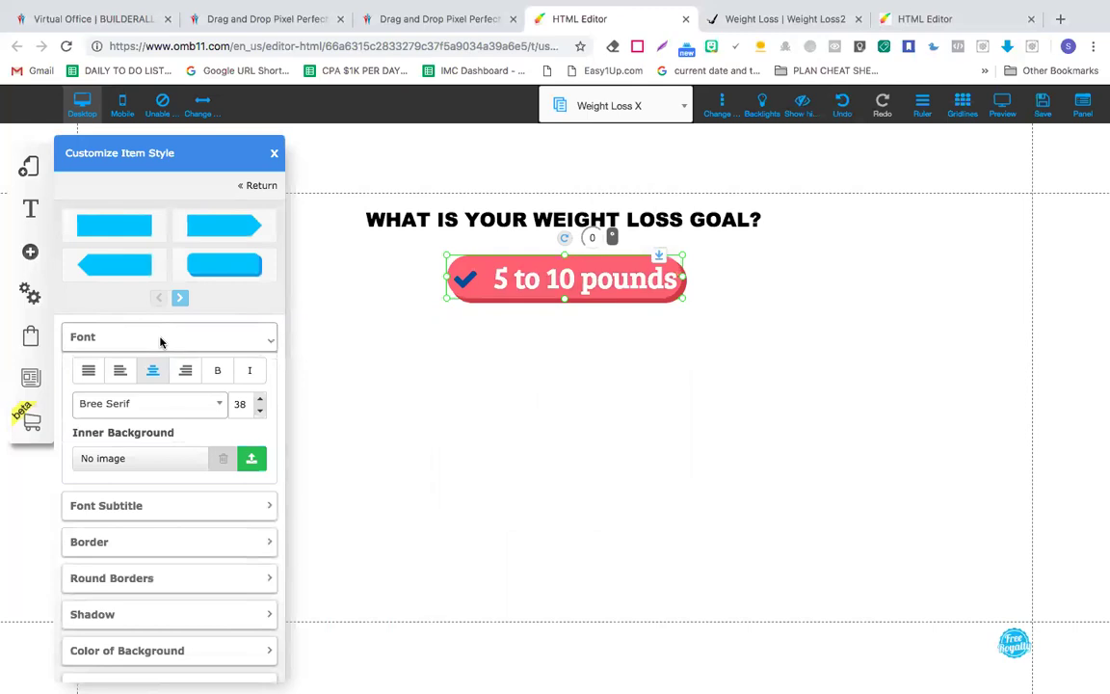
{"action": "left_click", "coordinate": [196, 406]}
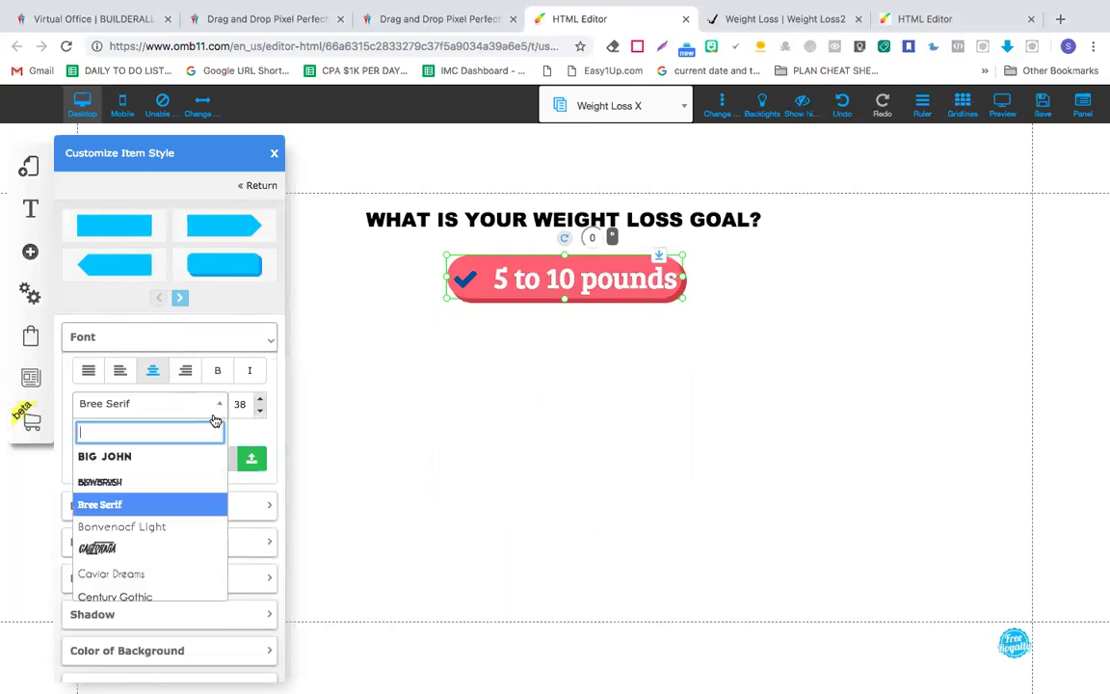
{"action": "left_click", "coordinate": [173, 467]}
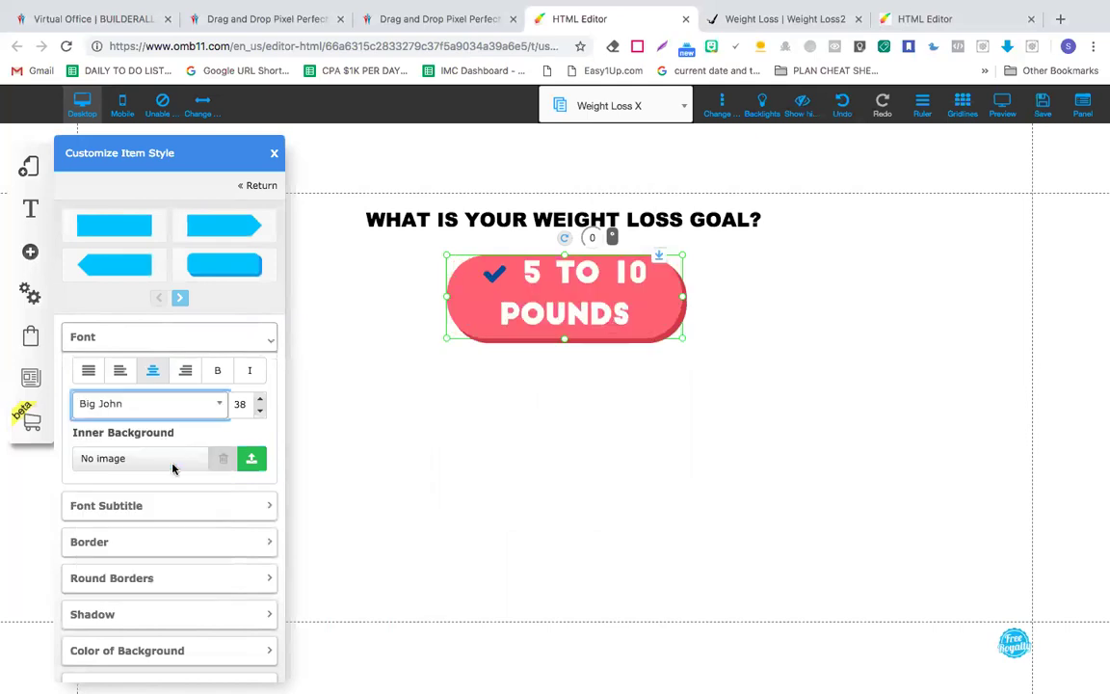
{"action": "left_click", "coordinate": [202, 409]}
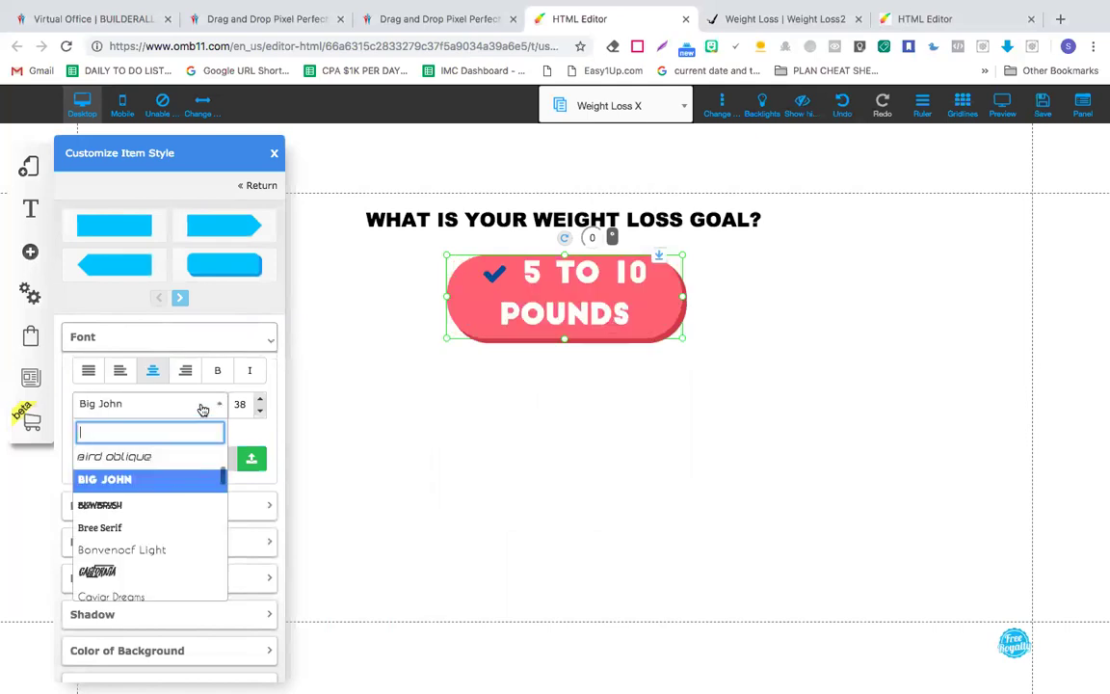
{"action": "left_click", "coordinate": [169, 552]}
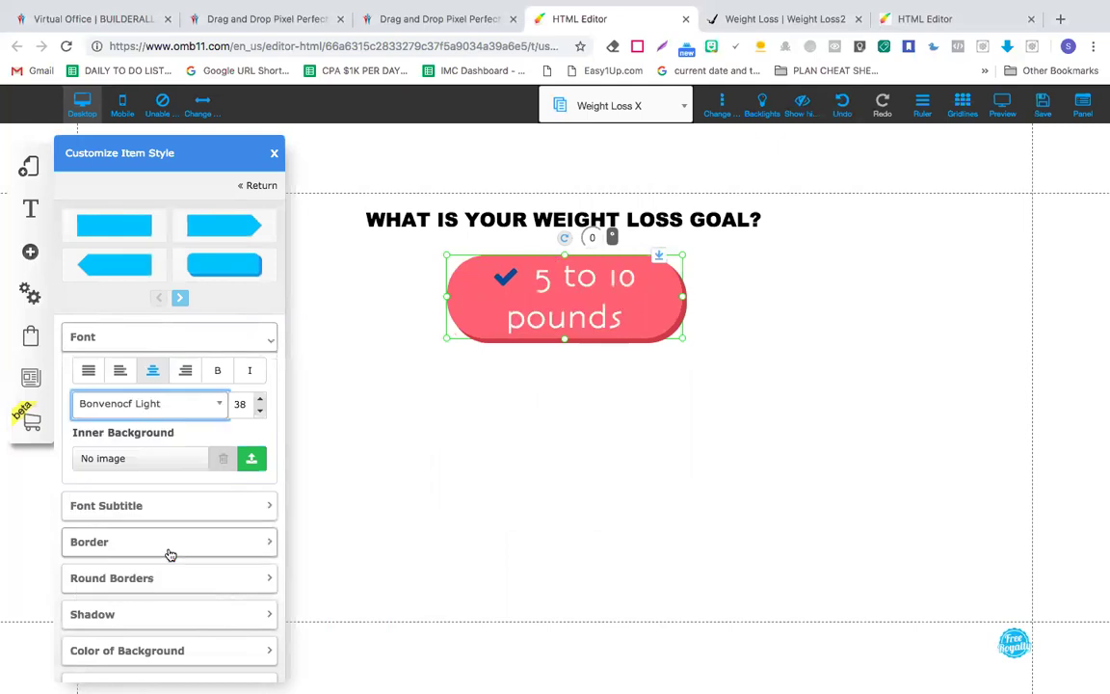
- Try the fonts Baloo Bhaina and ASHBY on the button text
{"action": "left_click", "coordinate": [195, 405]}
{"action": "scroll", "coordinate": [163, 497], "scroll_direction": "up", "scroll_amount": 5}
{"action": "scroll", "coordinate": [163, 497], "scroll_direction": "up", "scroll_amount": 8}
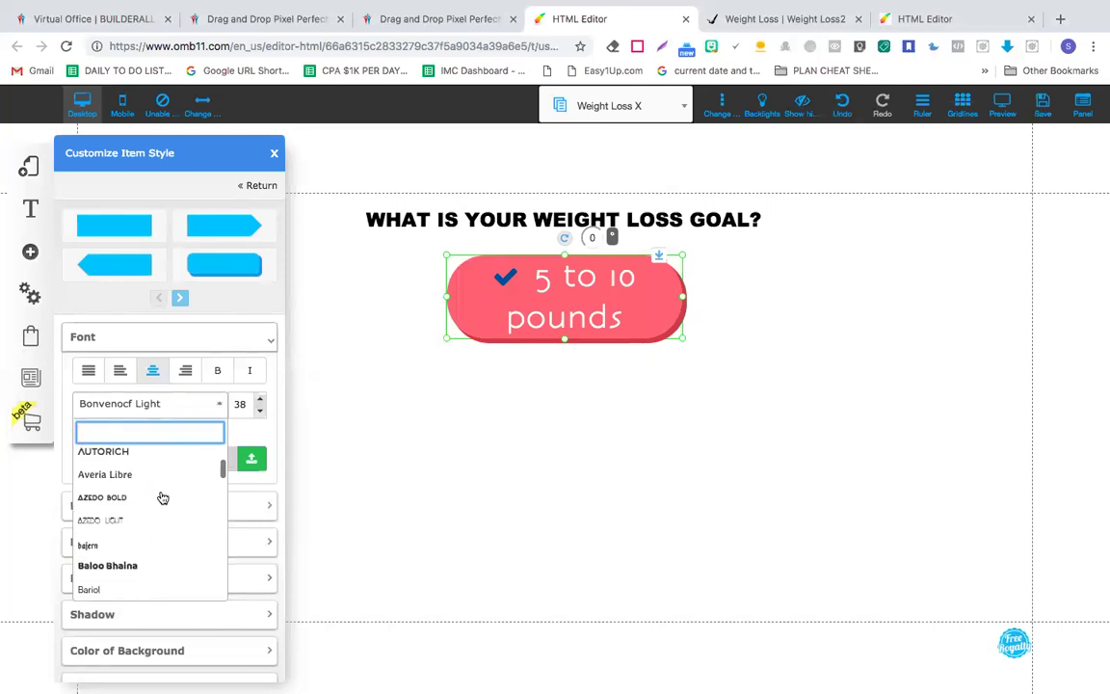
{"action": "left_click", "coordinate": [139, 567]}
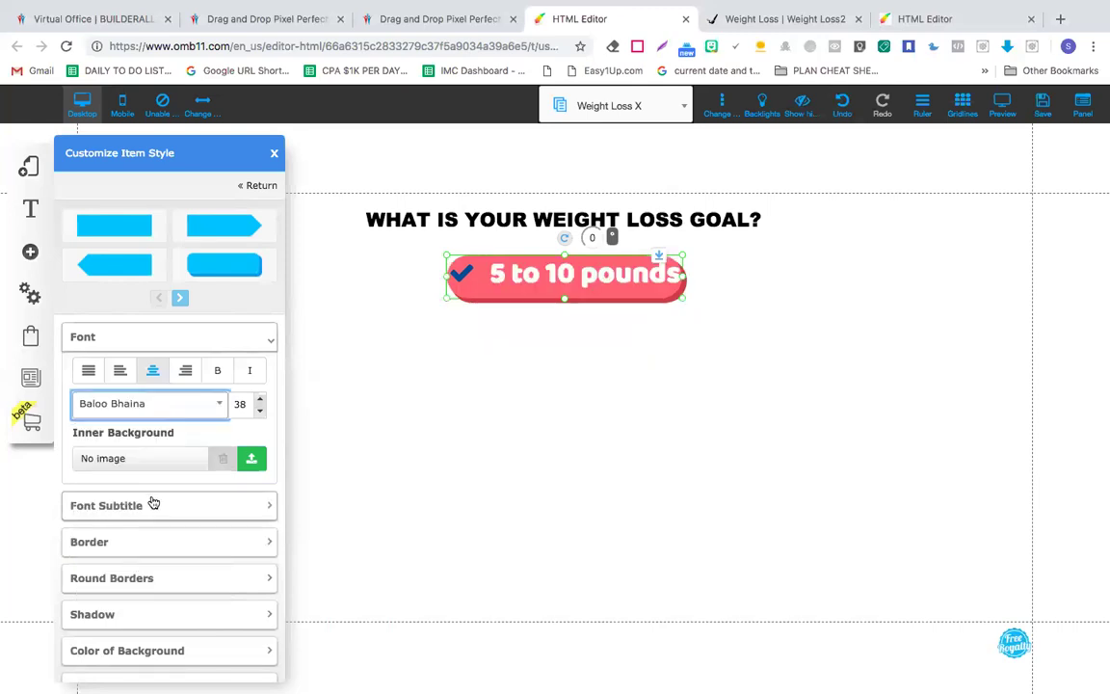
{"action": "left_click", "coordinate": [170, 415]}
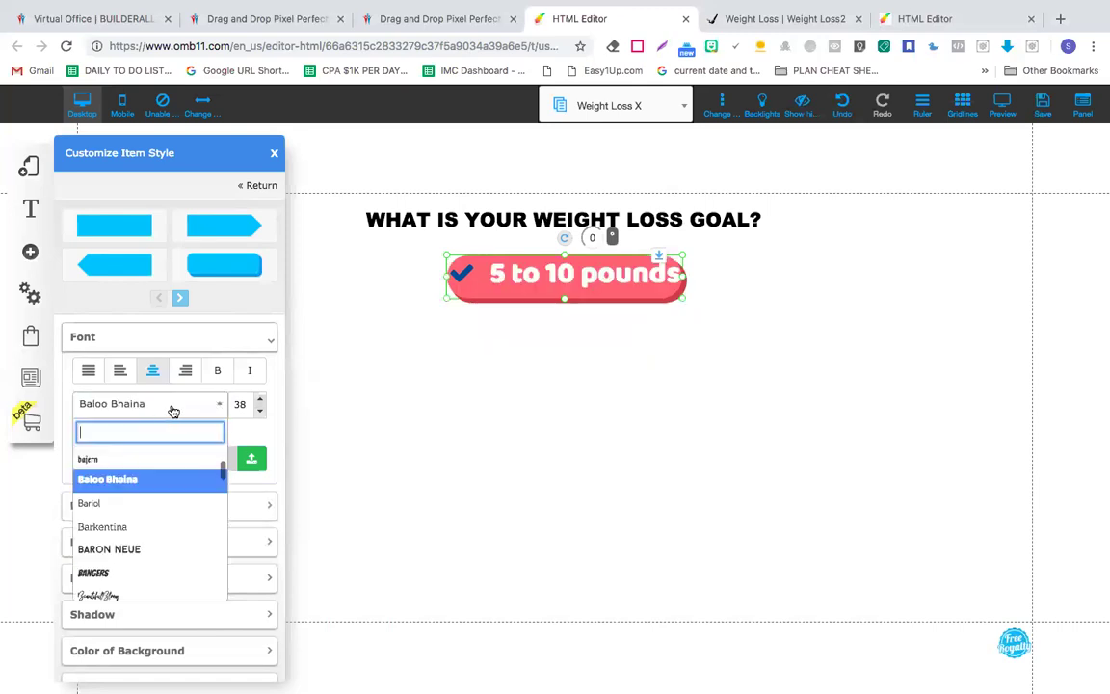
{"action": "scroll", "coordinate": [149, 490], "scroll_direction": "up", "scroll_amount": 4}
{"action": "scroll", "coordinate": [149, 491], "scroll_direction": "up", "scroll_amount": 2}
{"action": "scroll", "coordinate": [145, 501], "scroll_direction": "down", "scroll_amount": 1}
{"action": "left_click", "coordinate": [122, 558]}
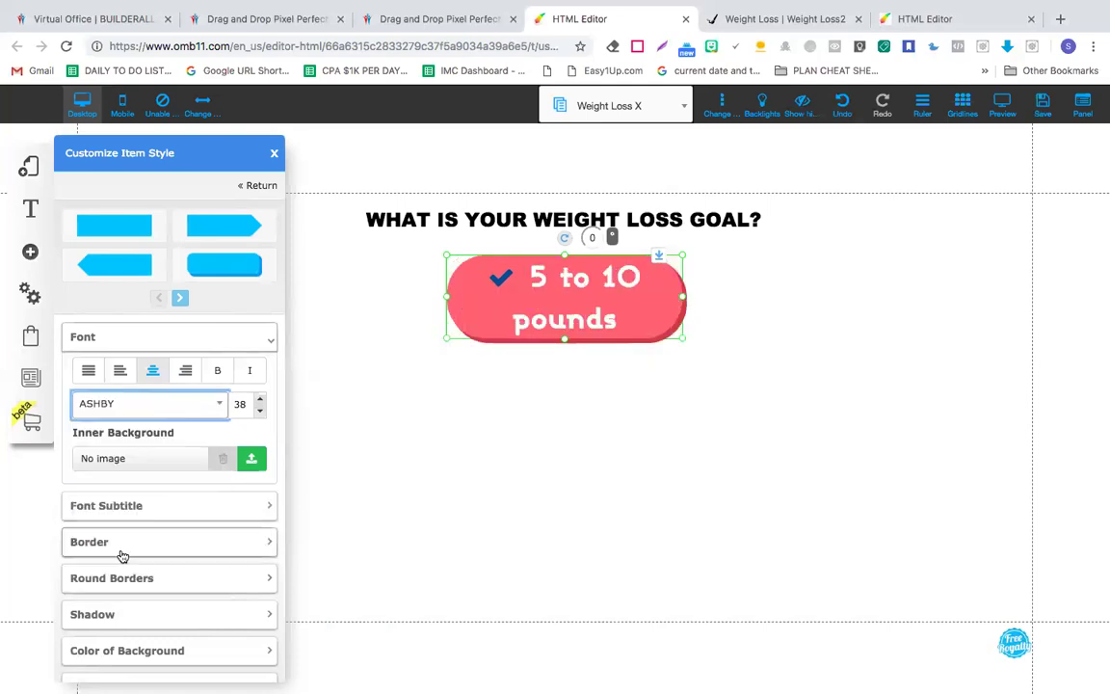
- Set the button text's font to Assistant Bold
{"action": "left_click", "coordinate": [169, 412]}
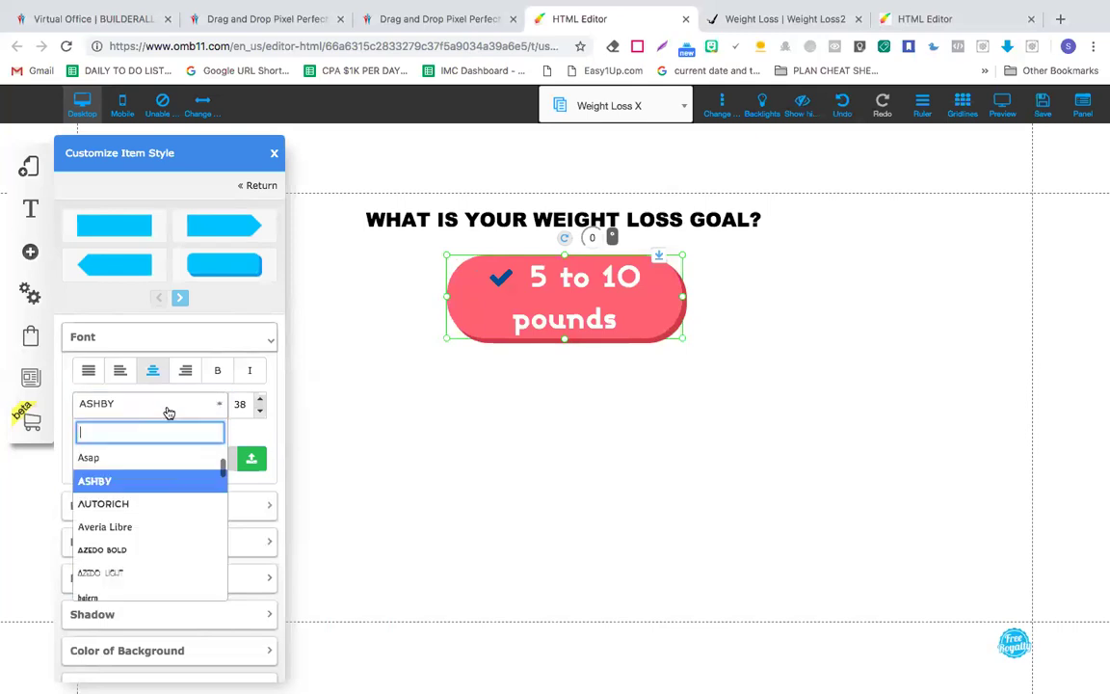
{"action": "scroll", "coordinate": [166, 523], "scroll_direction": "up", "scroll_amount": 3}
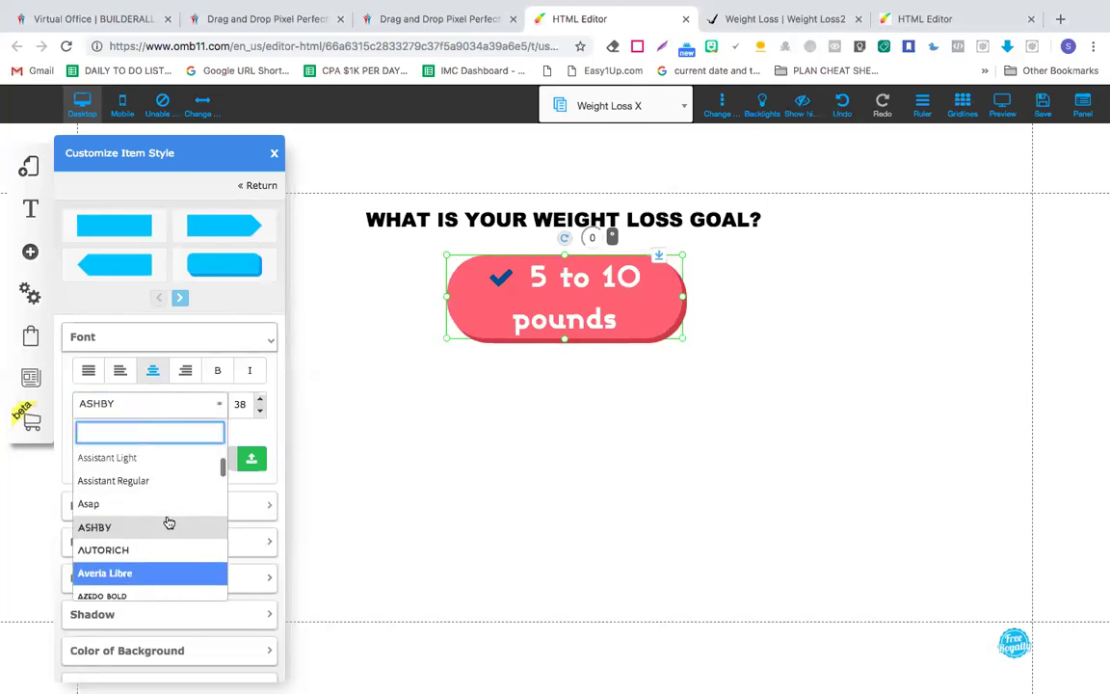
{"action": "left_click", "coordinate": [143, 535]}
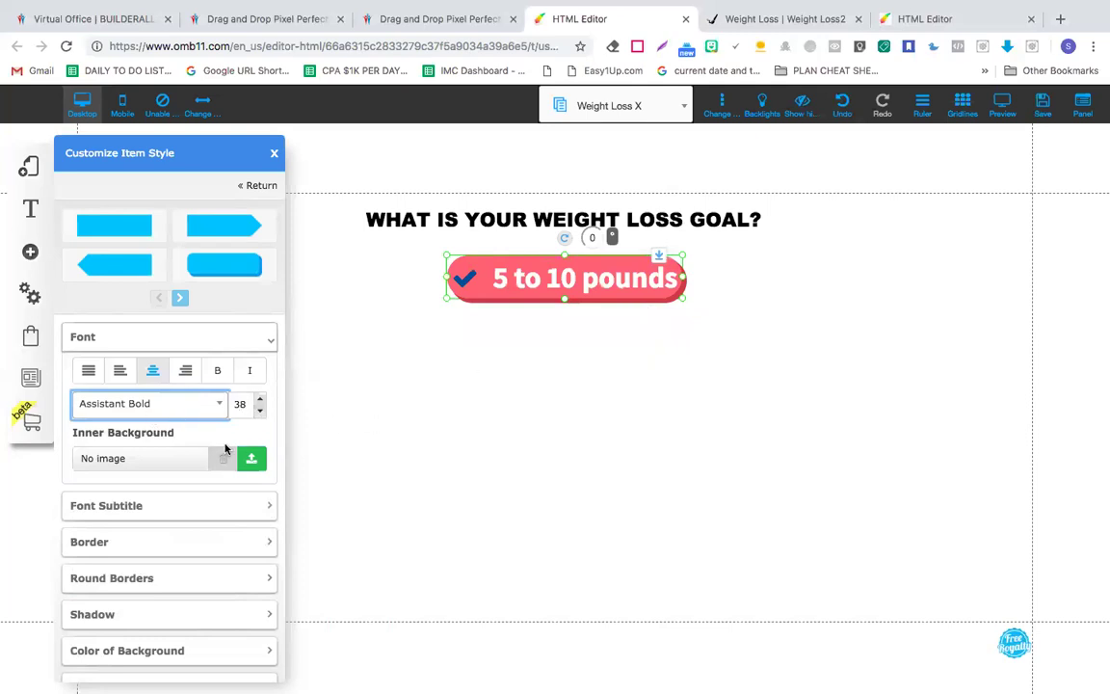
- Try the favorite light blue as the button's border hover color and clear that color
{"action": "left_click", "coordinate": [167, 508]}
{"action": "left_click", "coordinate": [169, 489]}
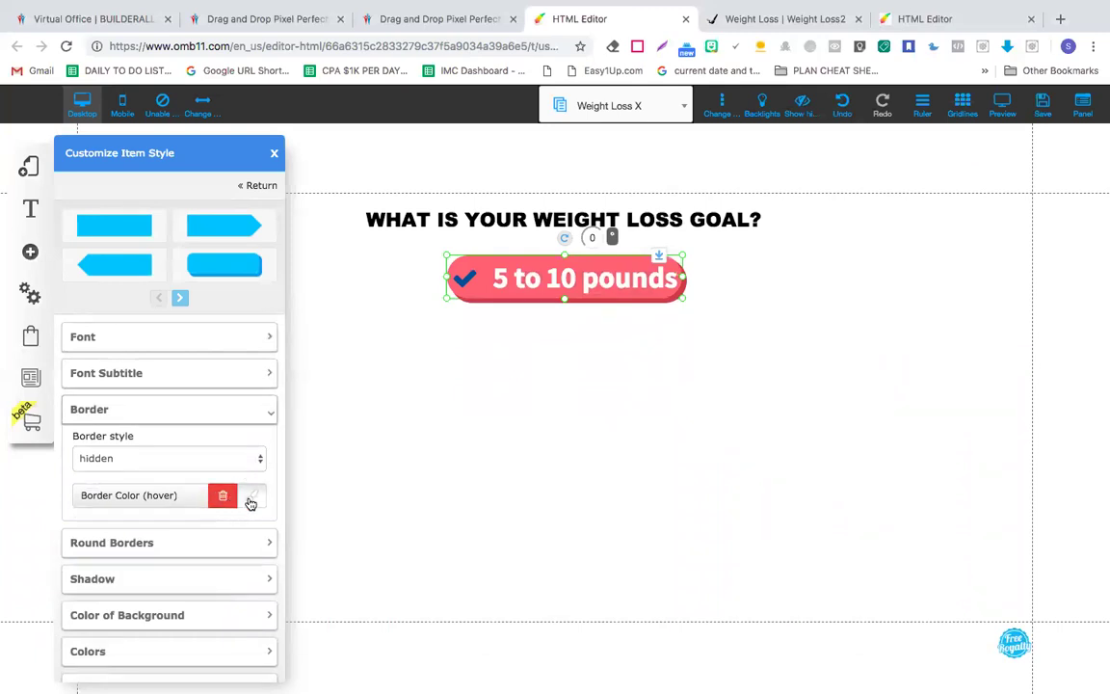
{"action": "left_click", "coordinate": [250, 500]}
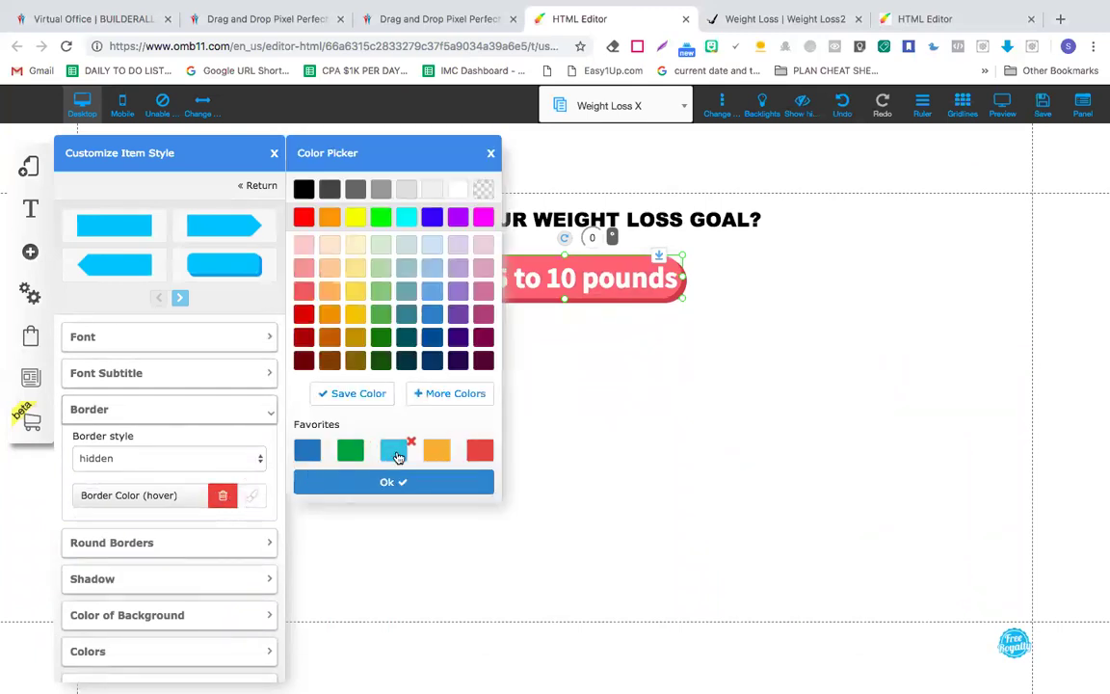
{"action": "left_click", "coordinate": [397, 453]}
{"action": "left_click", "coordinate": [395, 484]}
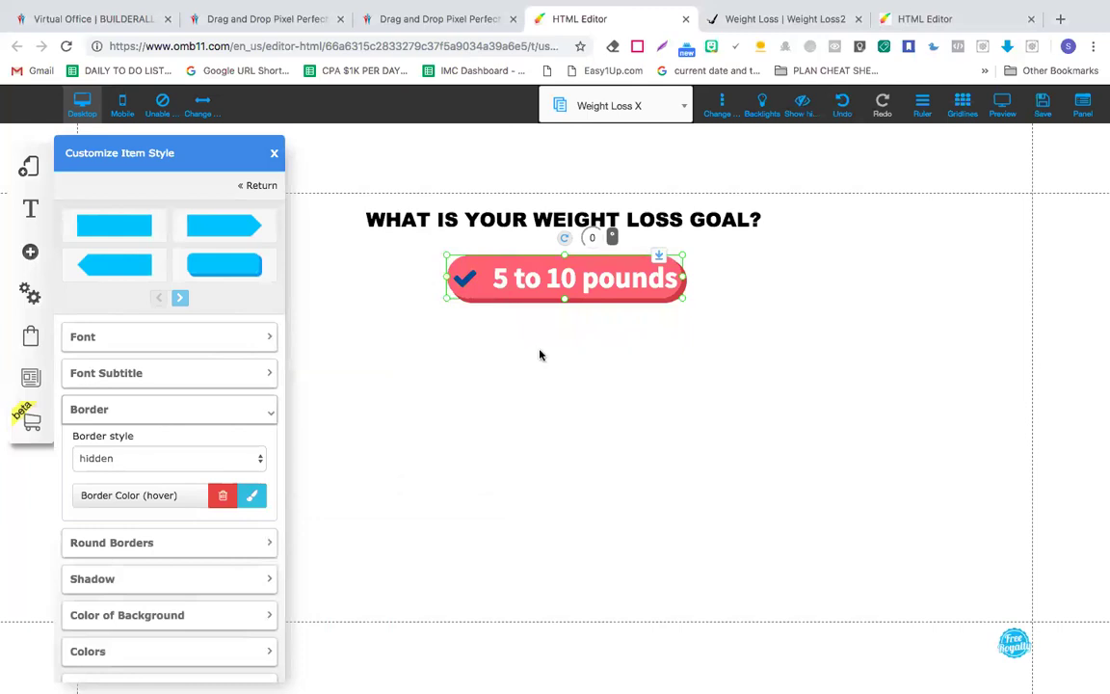
{"action": "left_click", "coordinate": [224, 496]}
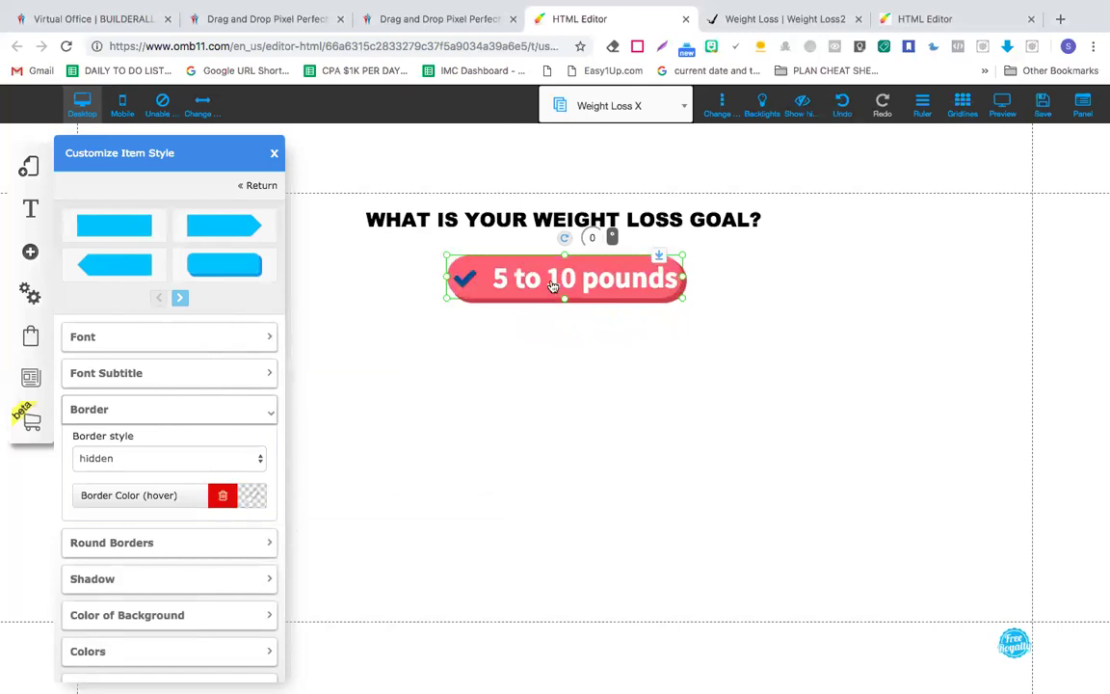
- Disable the shadow of the "5 to 10 pounds" button
{"action": "scroll", "coordinate": [202, 511], "scroll_direction": "down", "scroll_amount": 1}
{"action": "scroll", "coordinate": [202, 511], "scroll_direction": "down", "scroll_amount": 1}
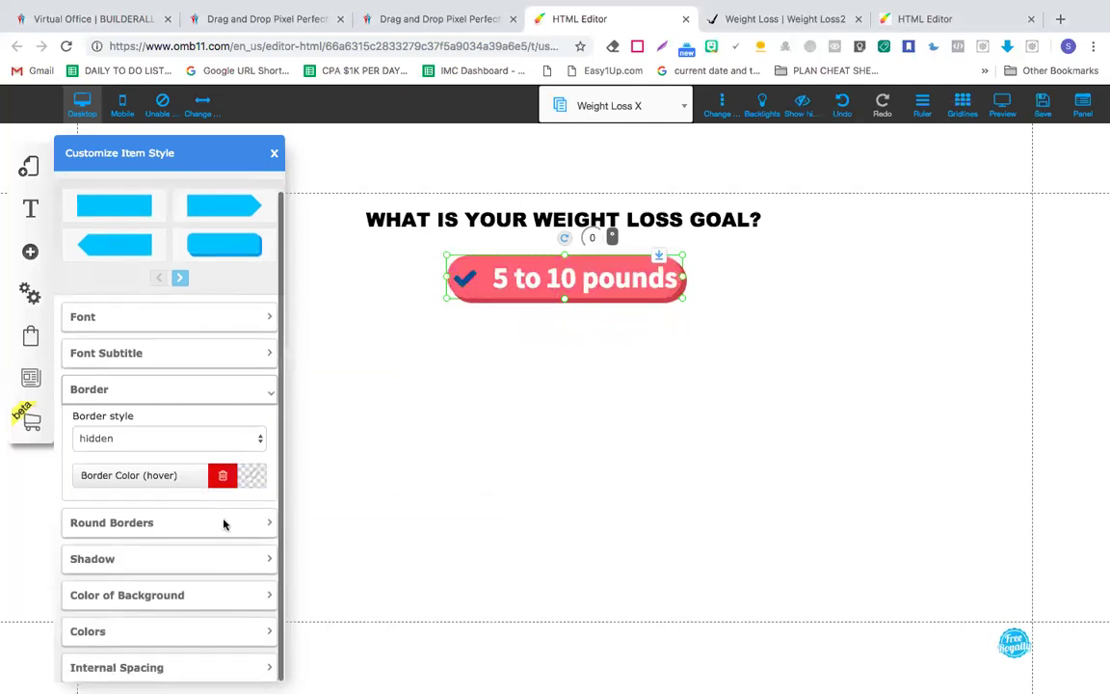
{"action": "left_click", "coordinate": [212, 523]}
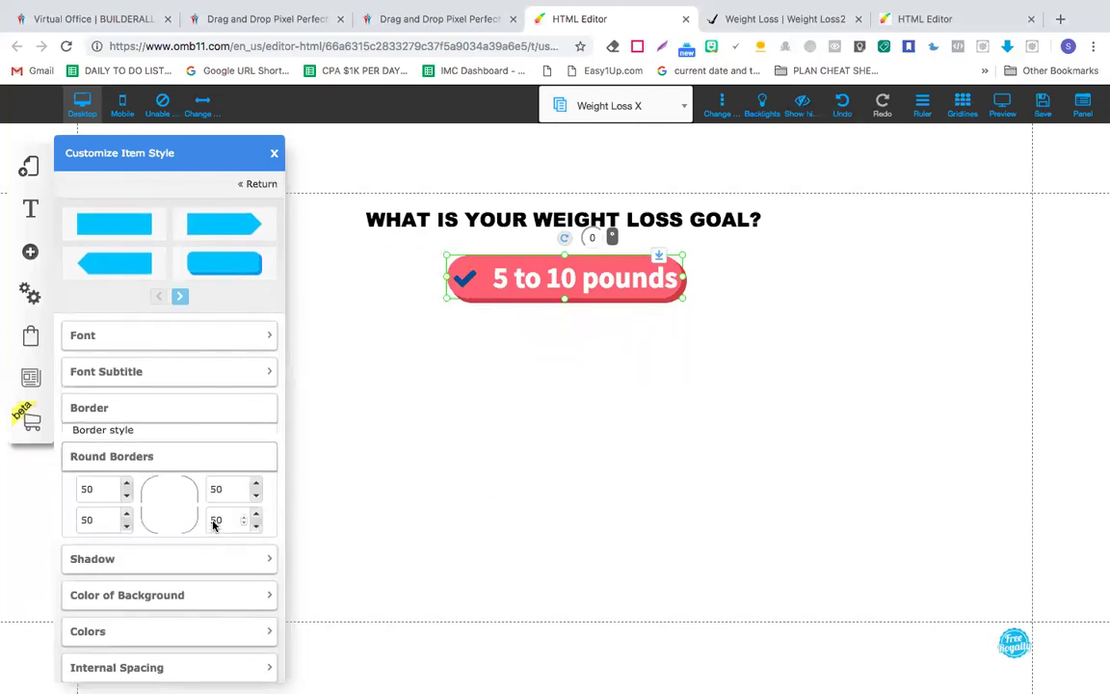
{"action": "left_click", "coordinate": [189, 559]}
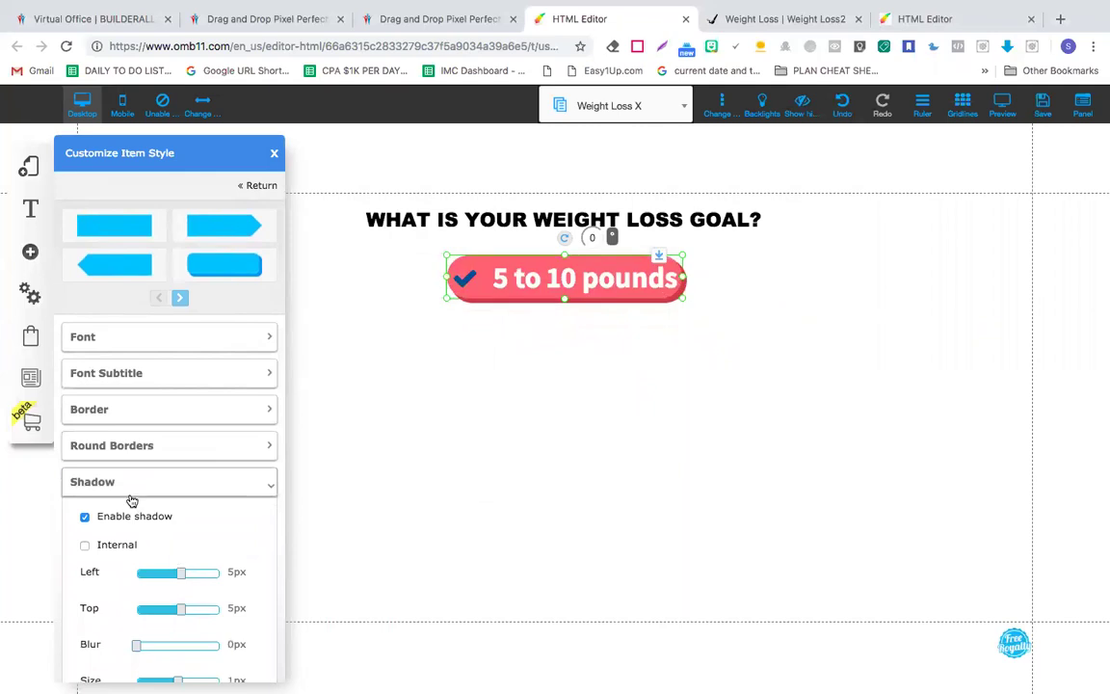
{"action": "scroll", "coordinate": [188, 550], "scroll_direction": "down", "scroll_amount": 3}
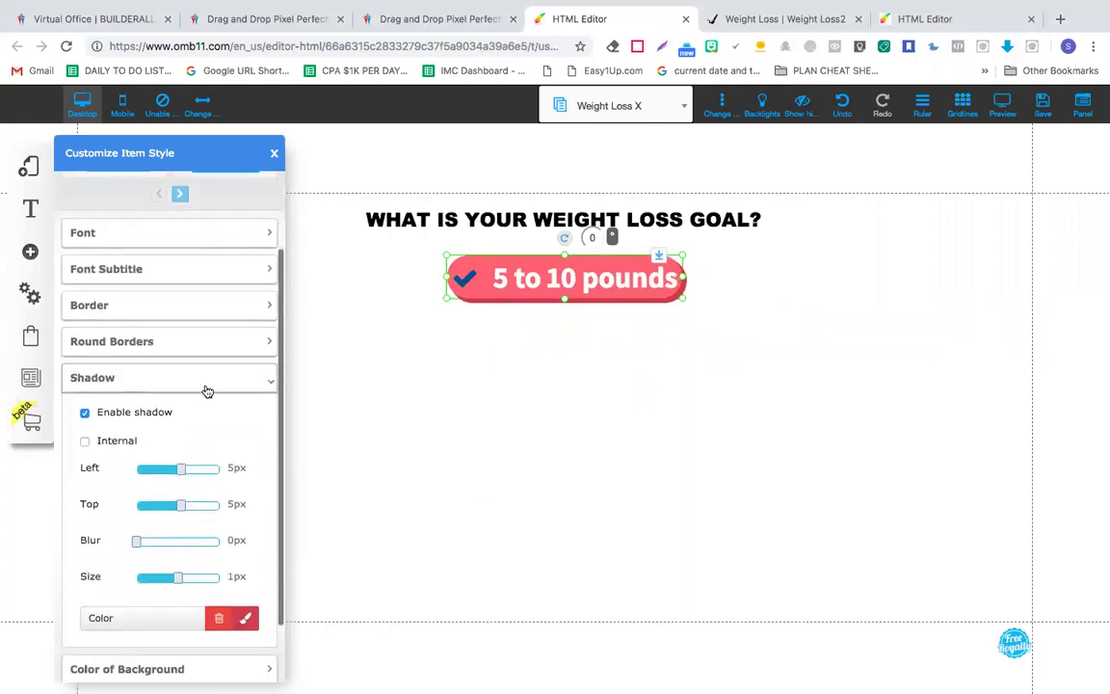
{"action": "scroll", "coordinate": [191, 424], "scroll_direction": "down", "scroll_amount": 2}
{"action": "scroll", "coordinate": [191, 433], "scroll_direction": "up", "scroll_amount": 1}
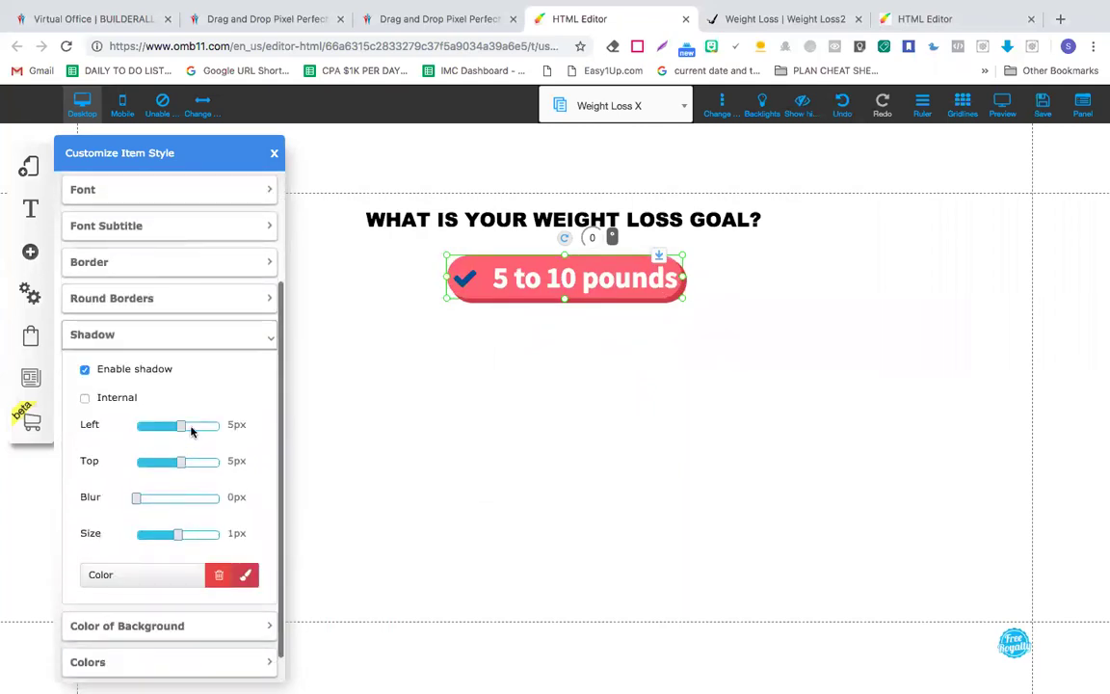
{"action": "scroll", "coordinate": [188, 415], "scroll_direction": "up", "scroll_amount": 1}
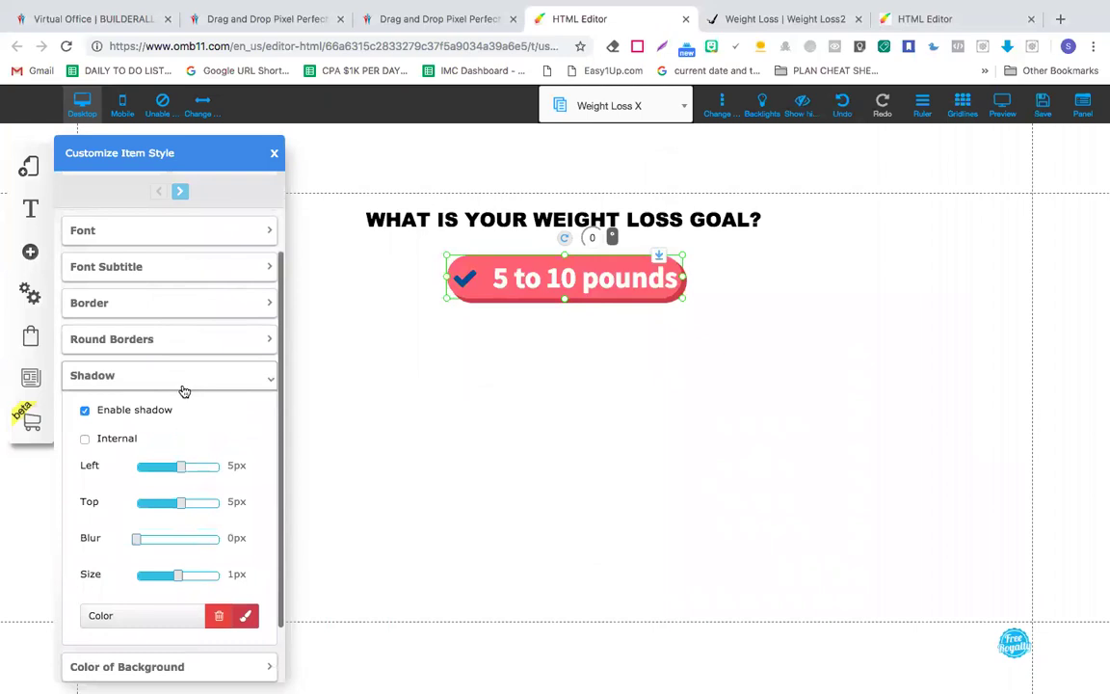
{"action": "left_click", "coordinate": [84, 411]}
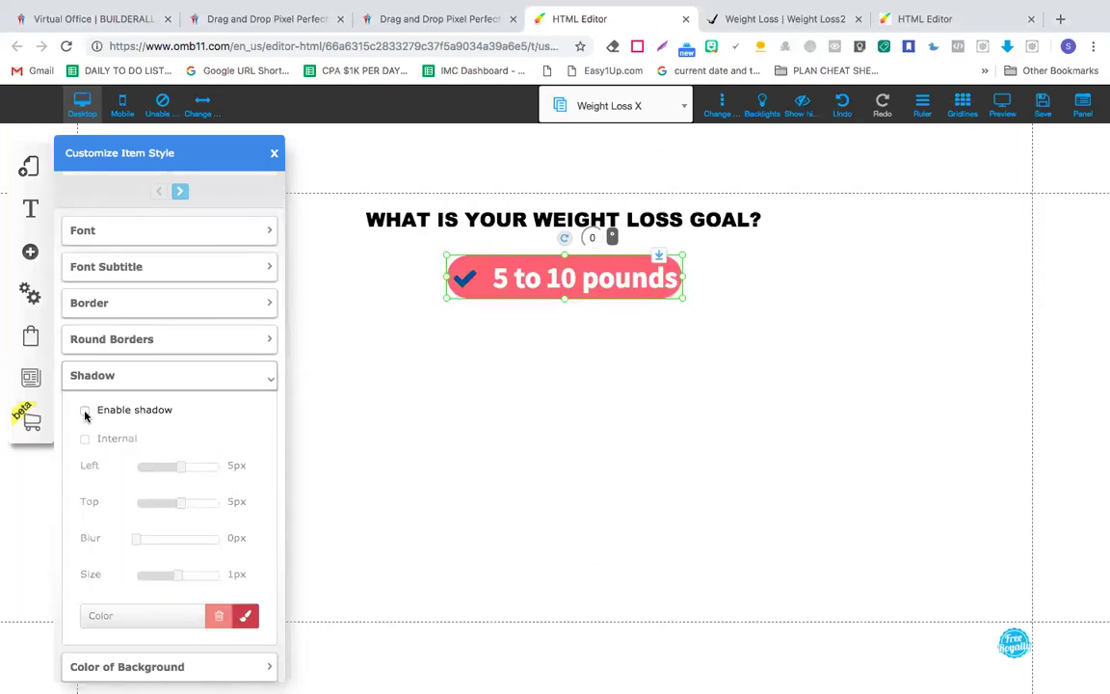
{"action": "left_click", "coordinate": [84, 411]}
{"action": "left_click", "coordinate": [85, 411]}
{"action": "left_click", "coordinate": [186, 379]}
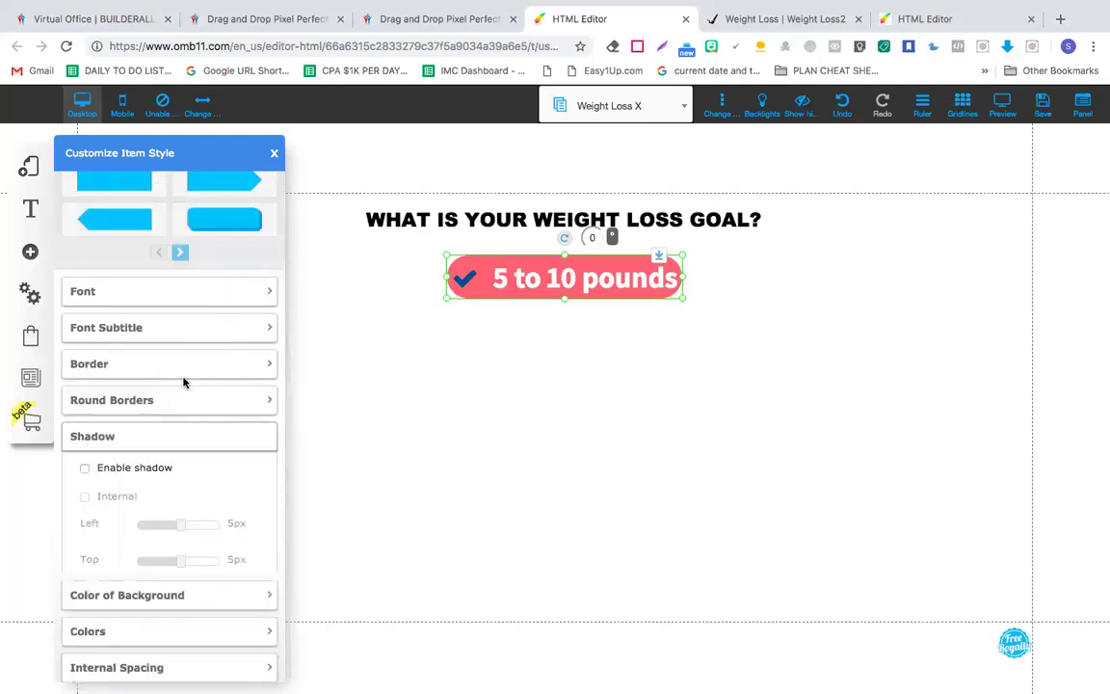
{"action": "left_click", "coordinate": [158, 557]}
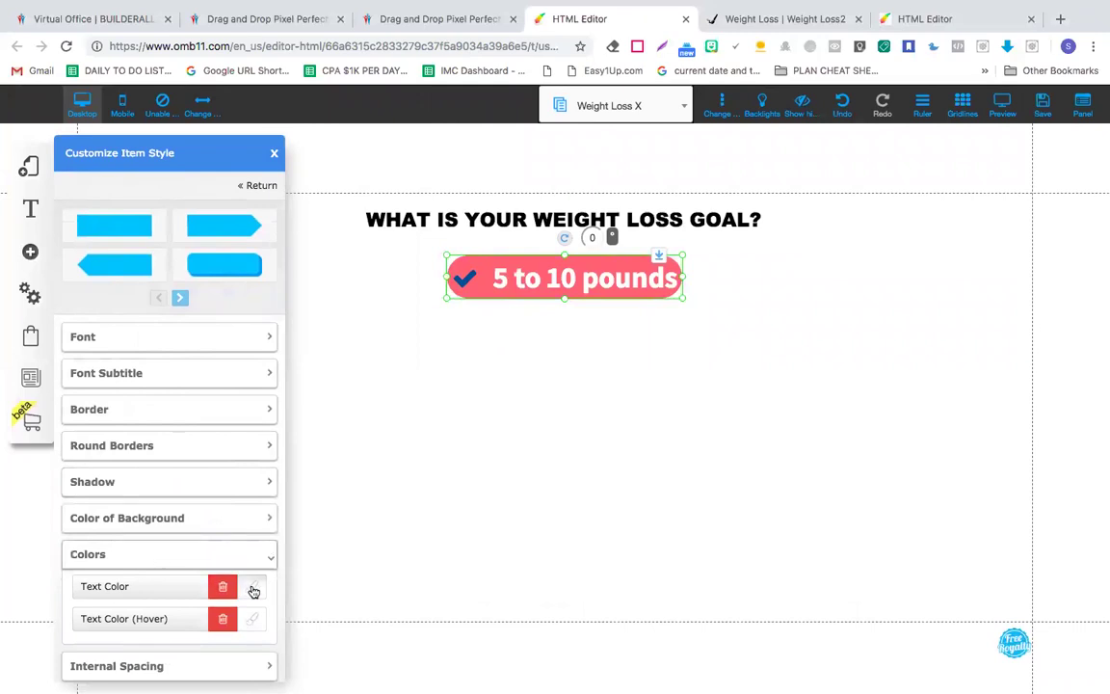
{"action": "left_click", "coordinate": [254, 589]}
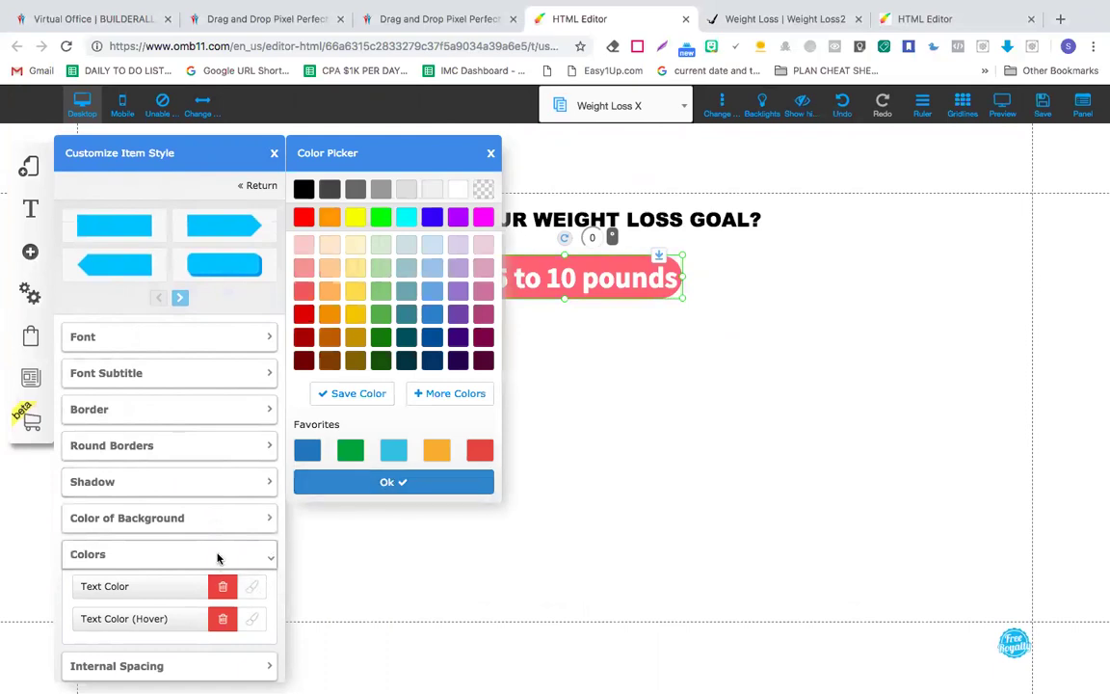
{"action": "left_click", "coordinate": [217, 558]}
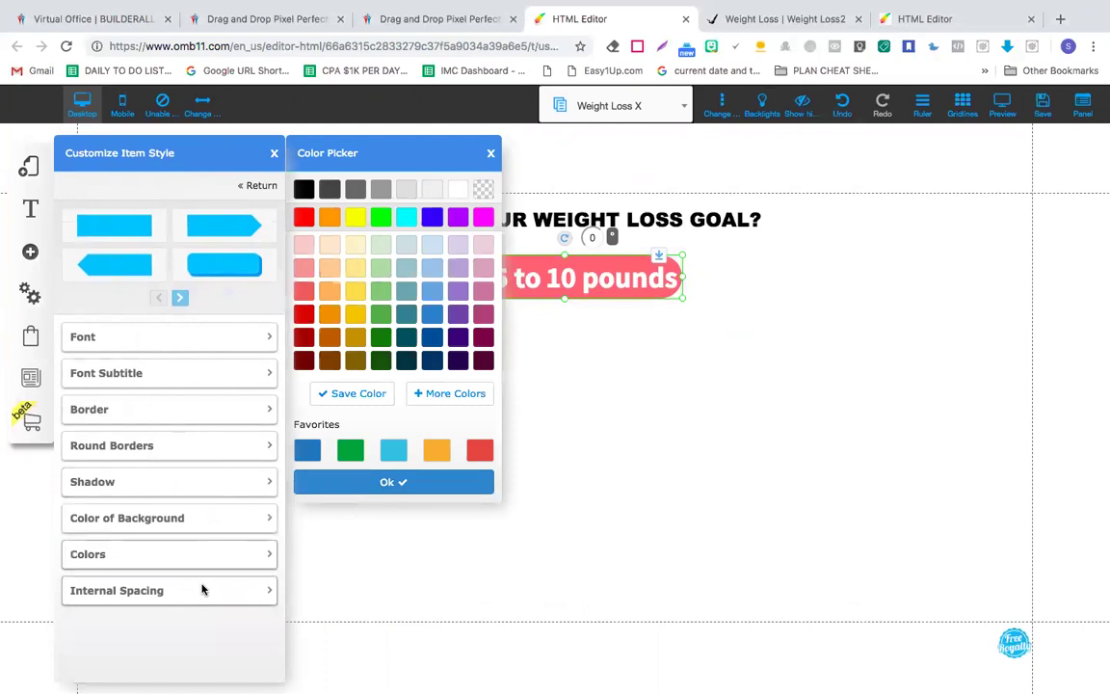
- Set the button's background color to the favorite blue and clear its hover background color
{"action": "left_click", "coordinate": [195, 519]}
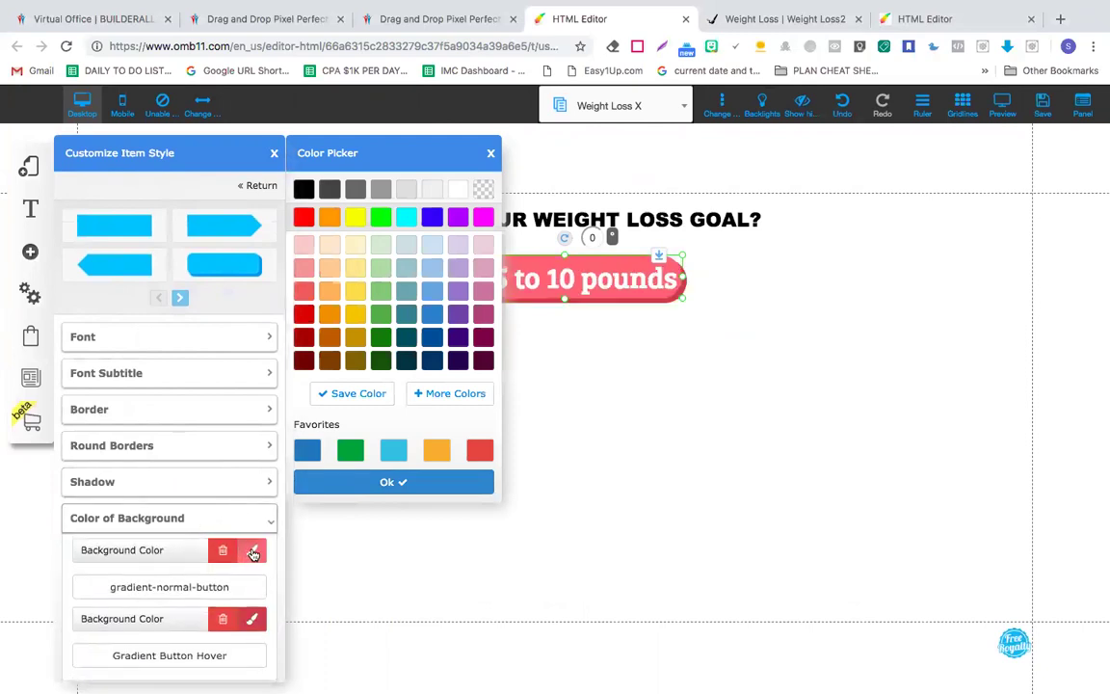
{"action": "left_click", "coordinate": [304, 452]}
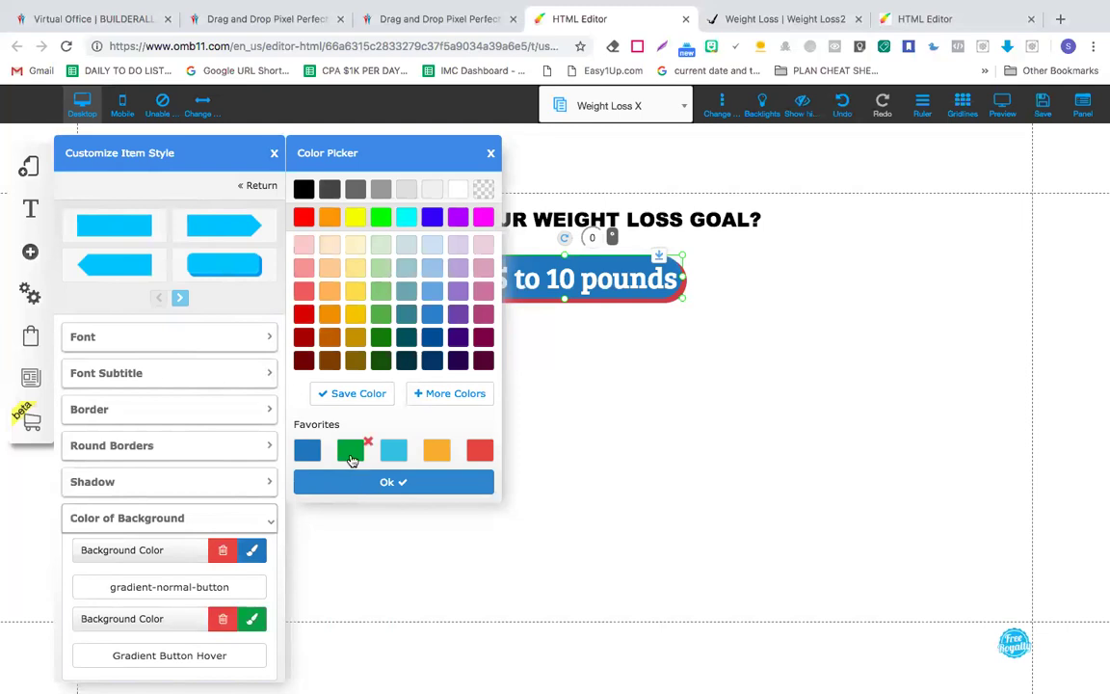
{"action": "left_click", "coordinate": [223, 620]}
{"action": "scroll", "coordinate": [238, 606], "scroll_direction": "down", "scroll_amount": 2}
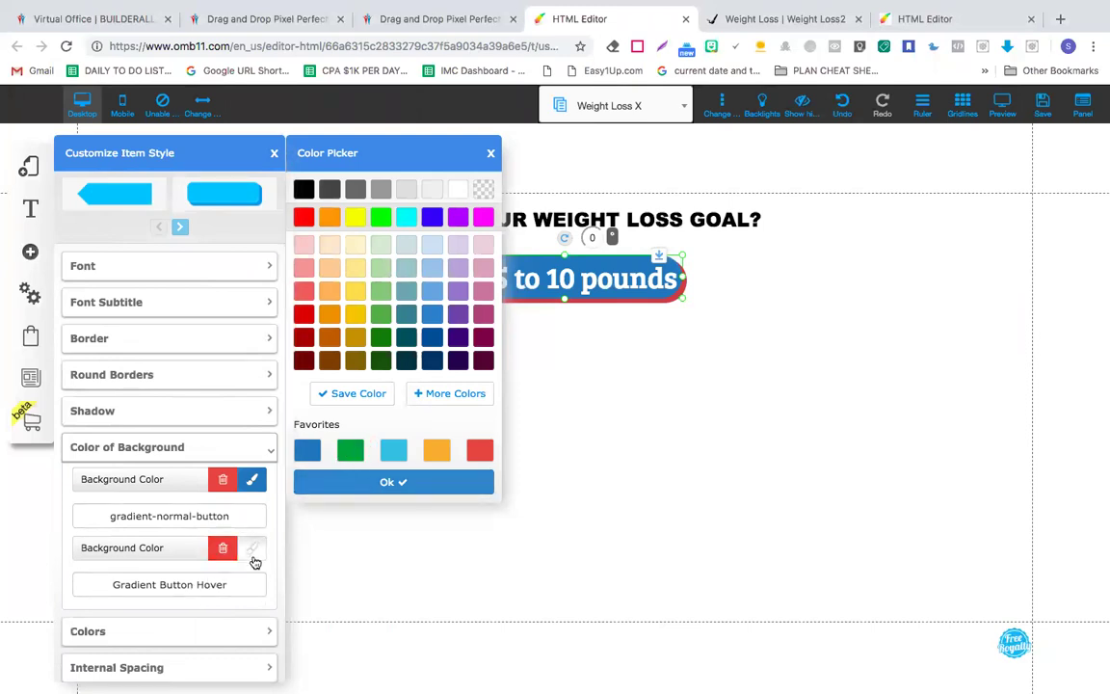
- Set the "5 to 10 pounds" button's hover background color to the favorite green
{"action": "left_click", "coordinate": [357, 449]}
{"action": "left_click", "coordinate": [387, 487]}
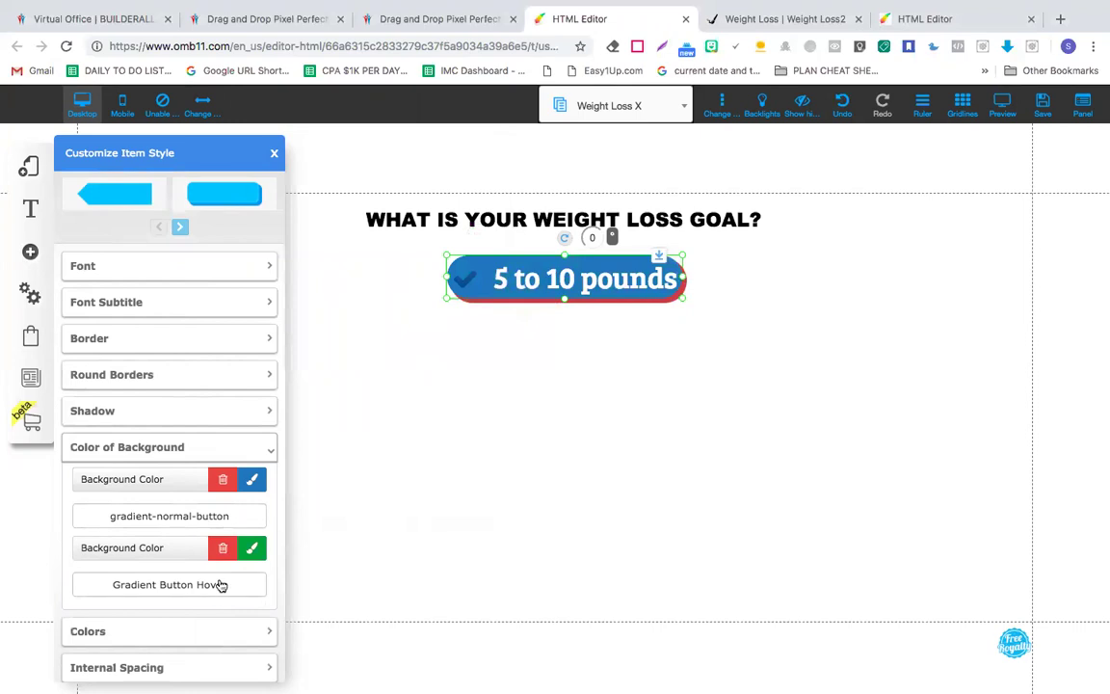
{"action": "left_click", "coordinate": [175, 449]}
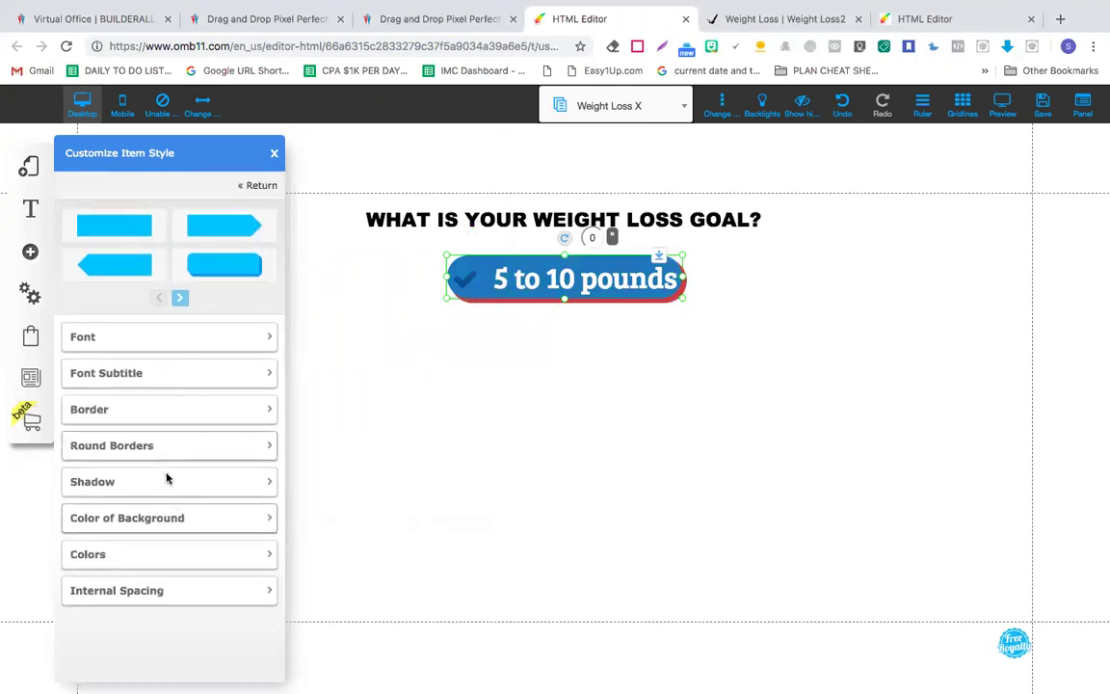
- Examine the button's border, shadow, background color and font settings for the source of the red edge
{"action": "left_click", "coordinate": [193, 412]}
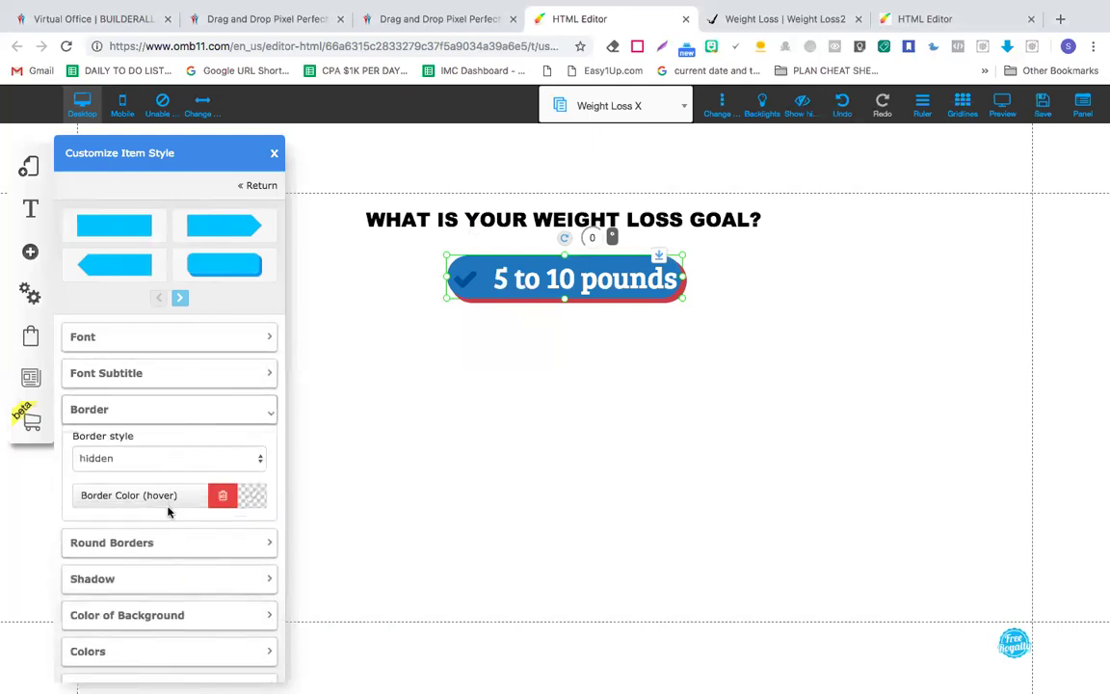
{"action": "scroll", "coordinate": [168, 511], "scroll_direction": "down", "scroll_amount": 2}
{"action": "left_click", "coordinate": [156, 558]}
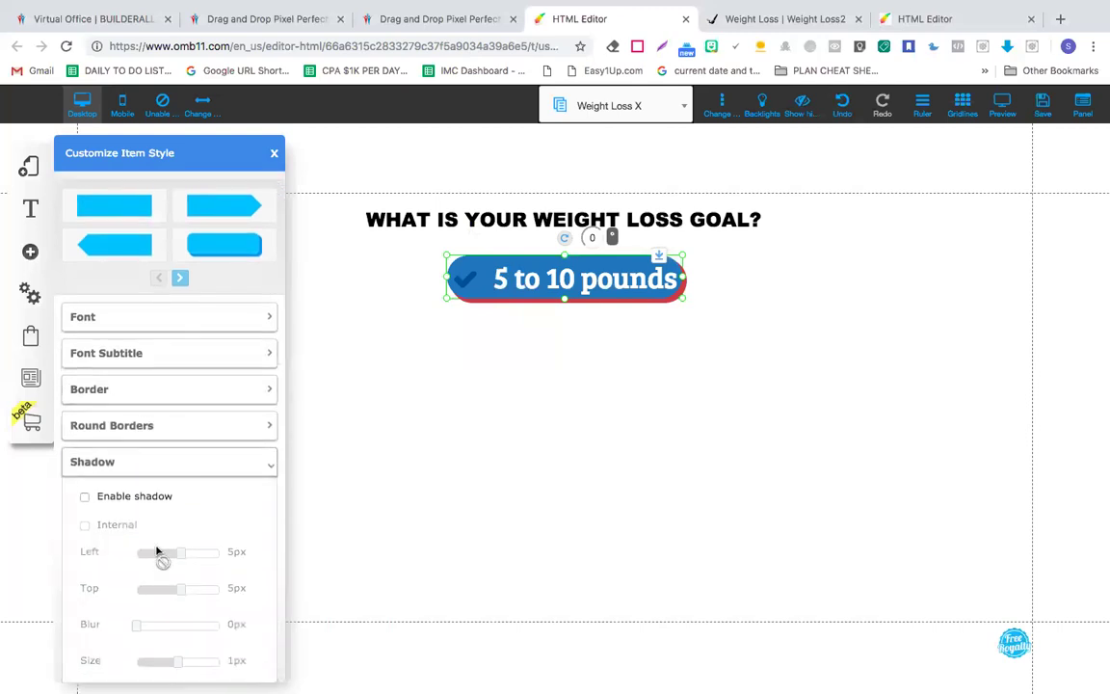
{"action": "scroll", "coordinate": [174, 516], "scroll_direction": "down", "scroll_amount": 1}
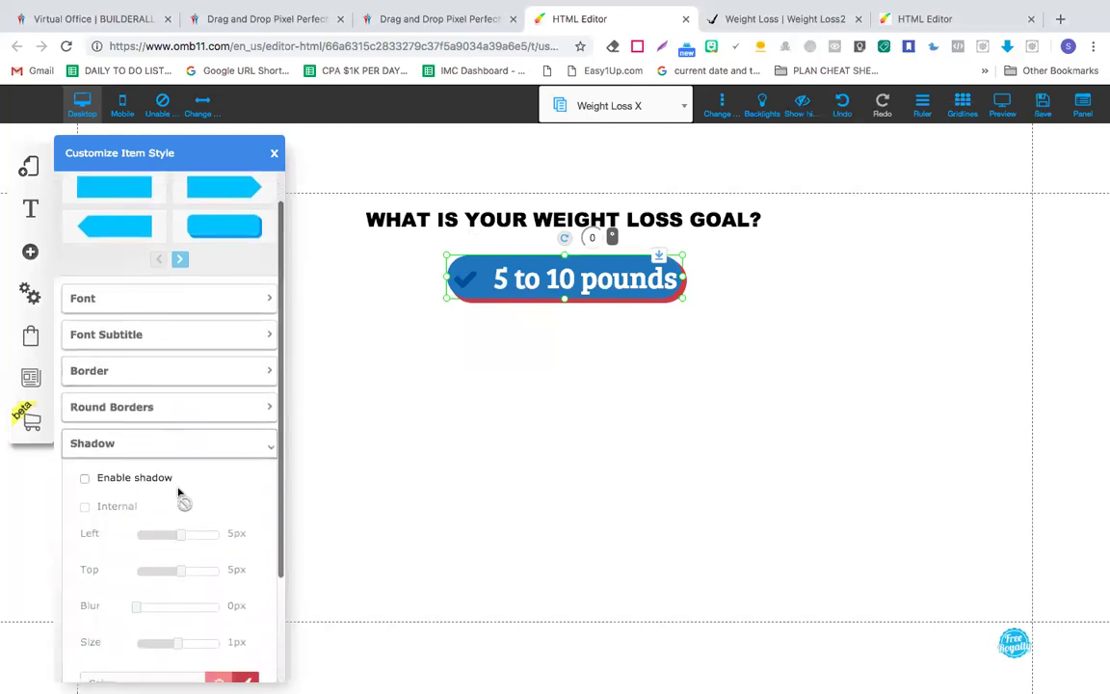
{"action": "left_click", "coordinate": [238, 445]}
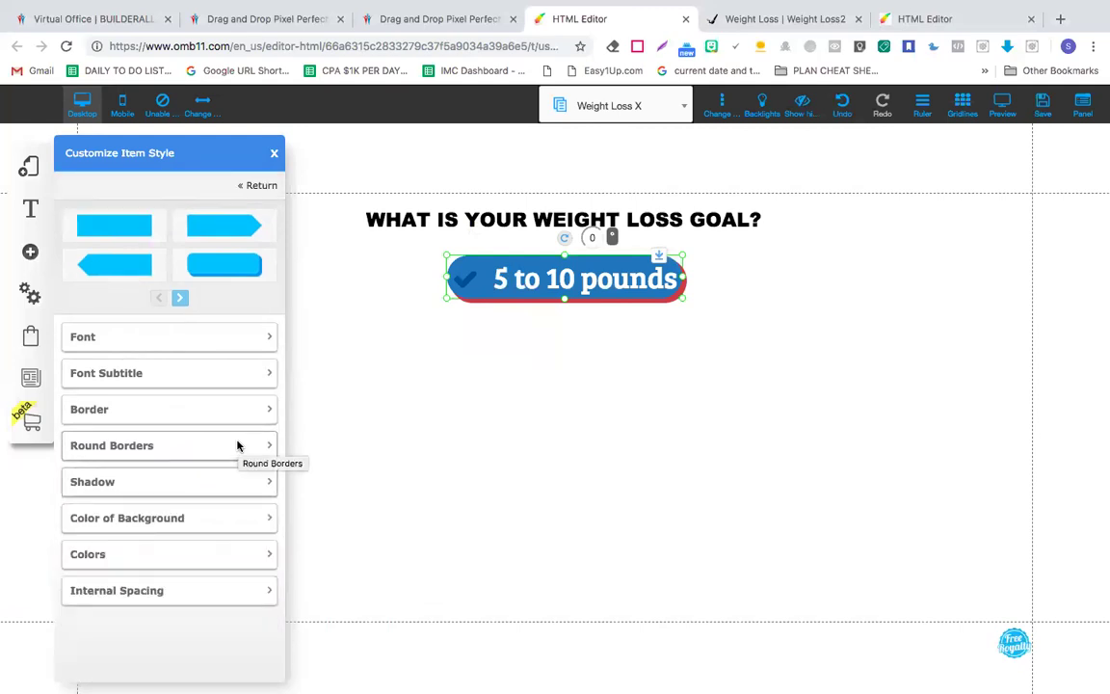
{"action": "left_click", "coordinate": [186, 521]}
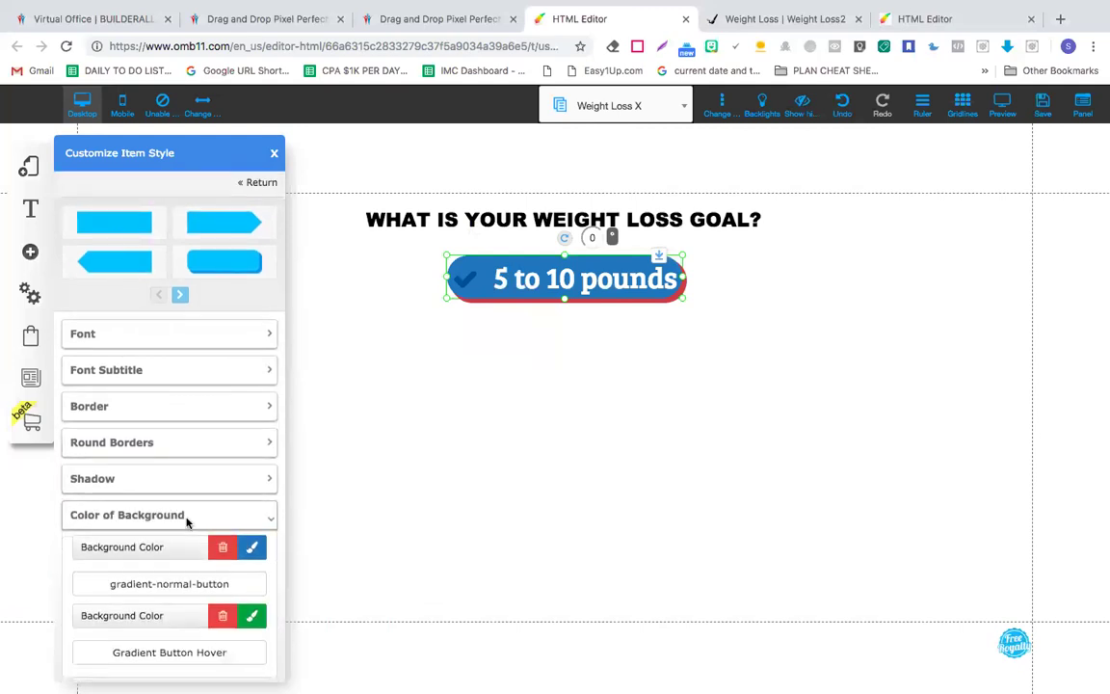
{"action": "scroll", "coordinate": [186, 524], "scroll_direction": "down", "scroll_amount": 2}
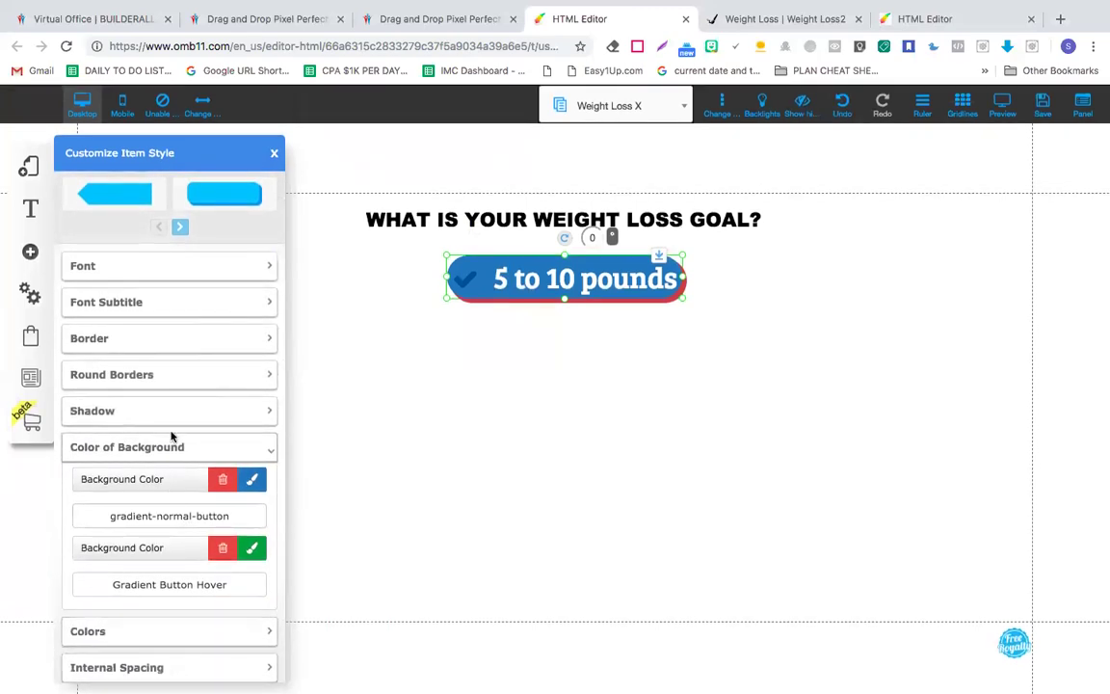
{"action": "scroll", "coordinate": [176, 337], "scroll_direction": "up", "scroll_amount": 2}
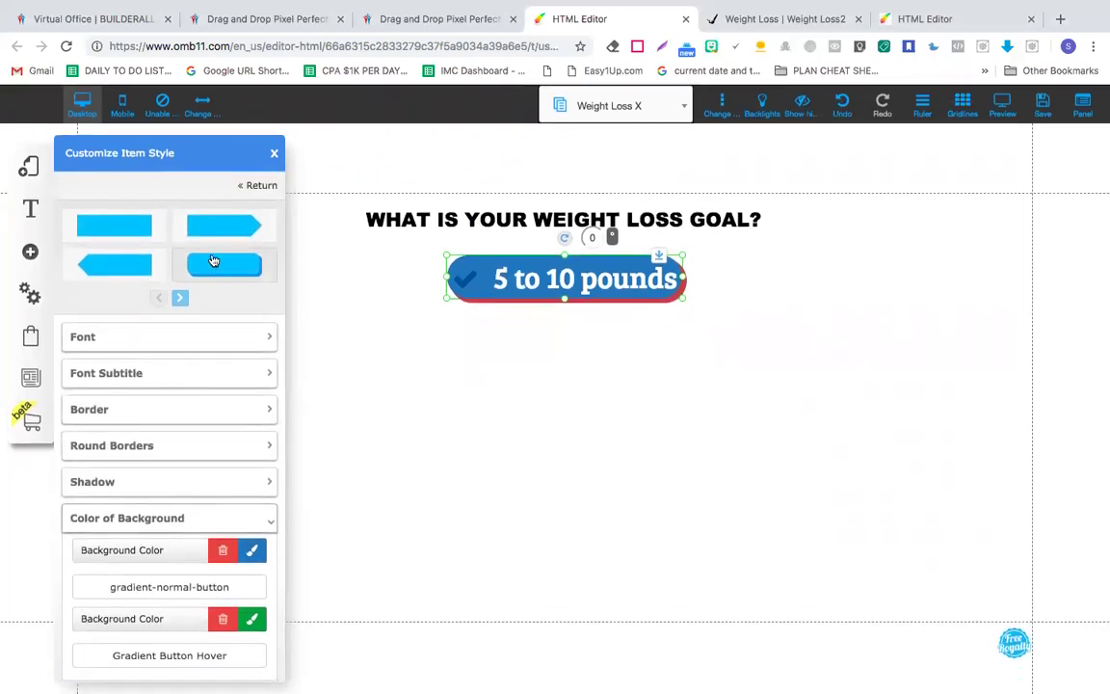
{"action": "left_click", "coordinate": [193, 337]}
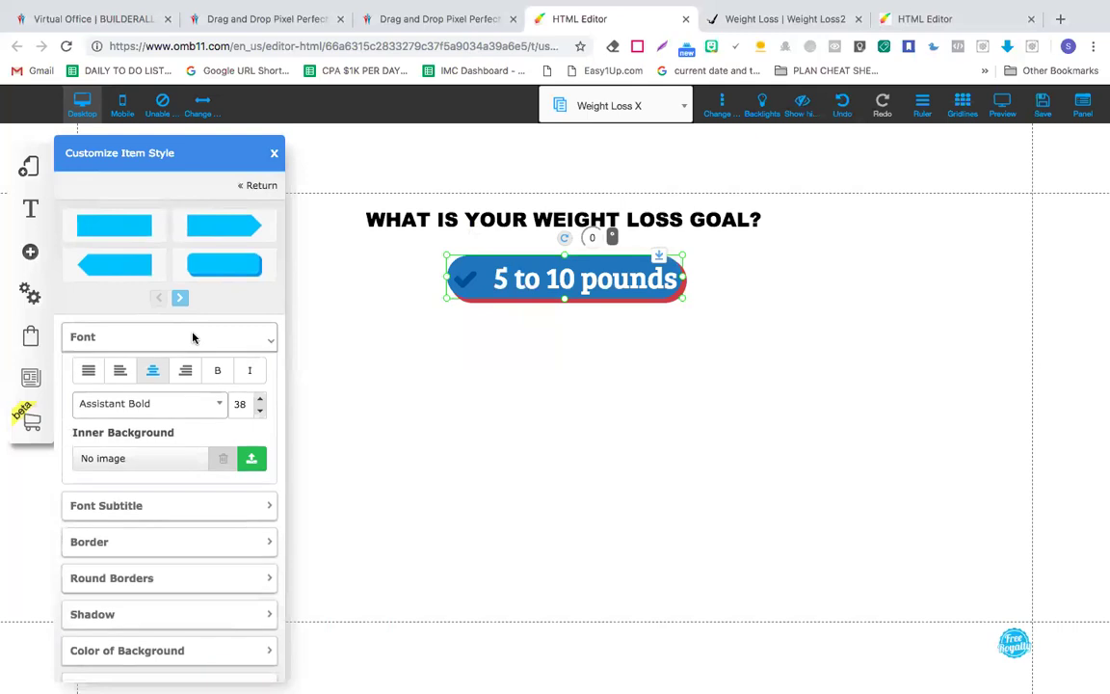
{"action": "left_click", "coordinate": [193, 338]}
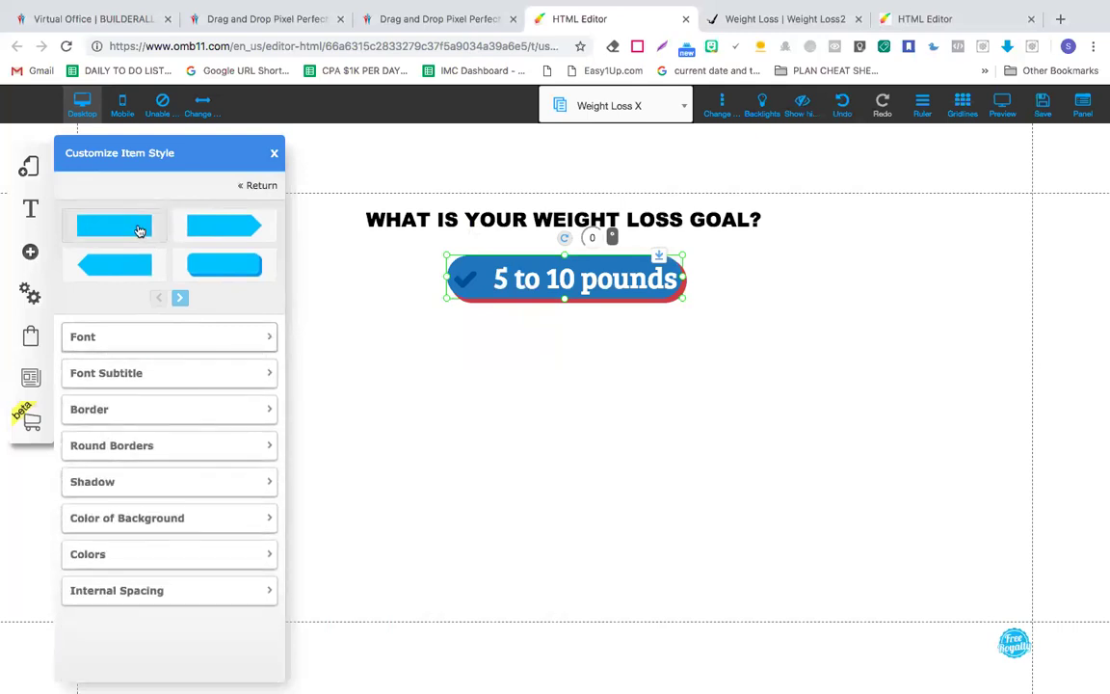
- Try the plain rectangle preset on the button and apply the raised rounded-corner preset instead
{"action": "left_click", "coordinate": [140, 231]}
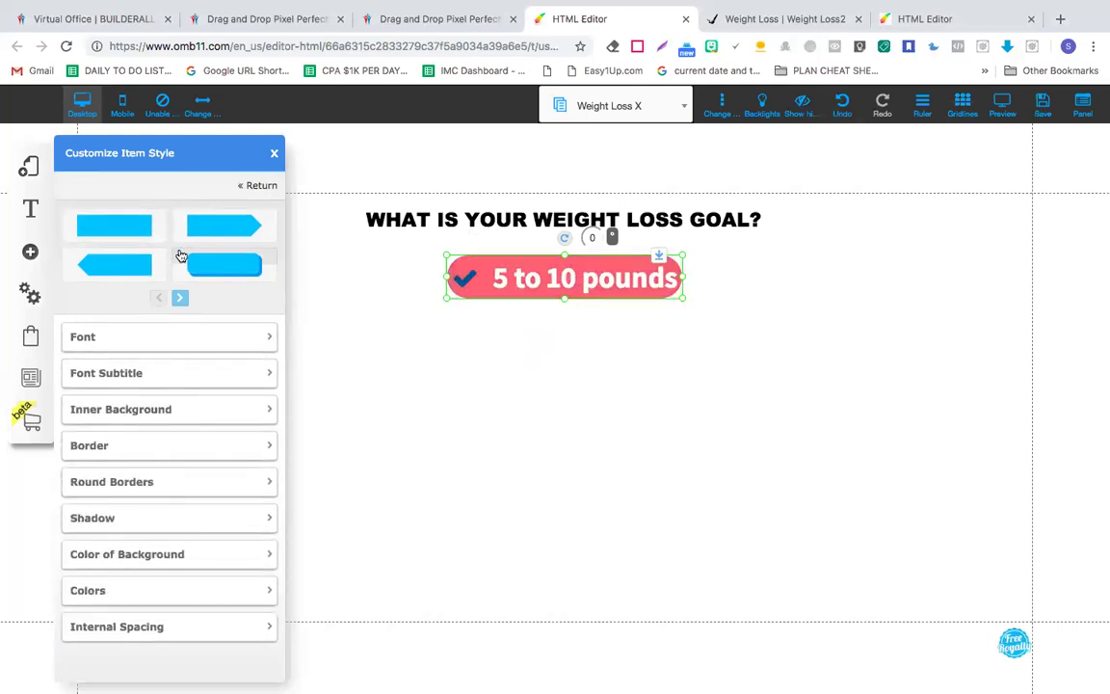
{"action": "left_click", "coordinate": [208, 267]}
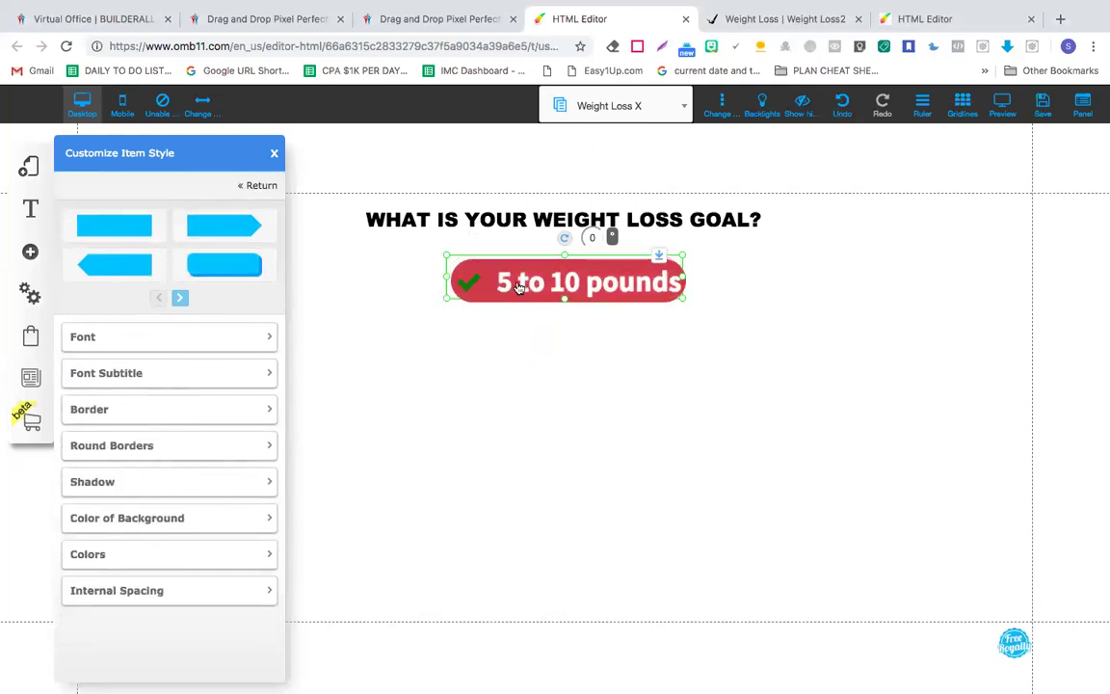
- Review the restyled button's font, border style, corner rounding and shadow settings
{"action": "left_click", "coordinate": [139, 337]}
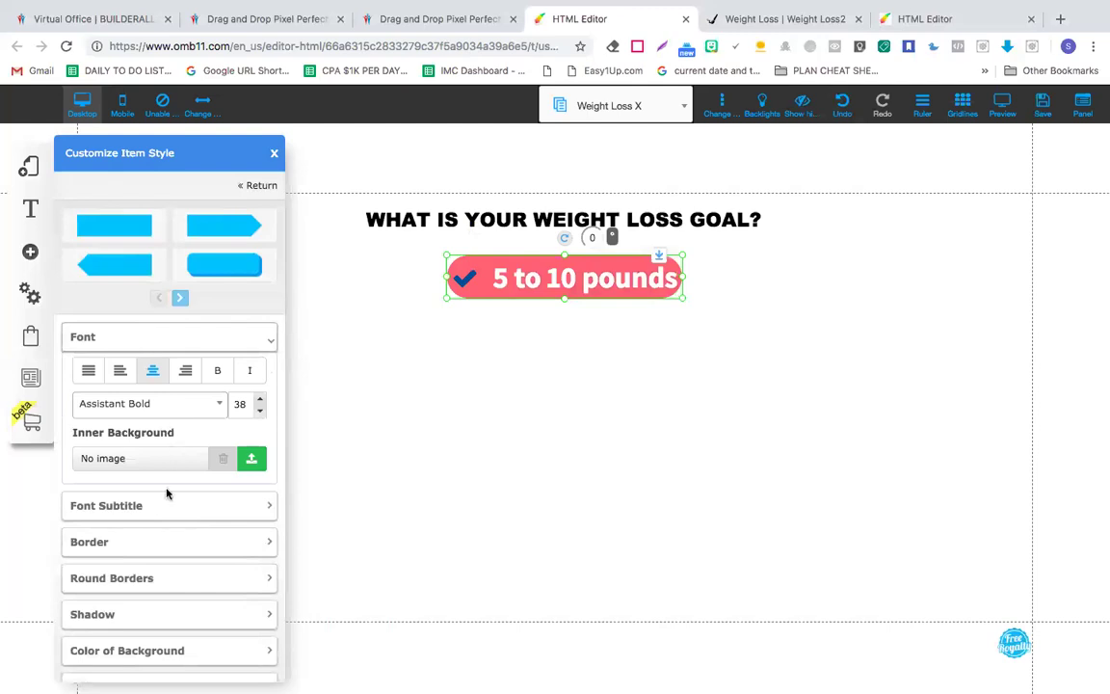
{"action": "left_click", "coordinate": [183, 335]}
{"action": "left_click", "coordinate": [158, 414]}
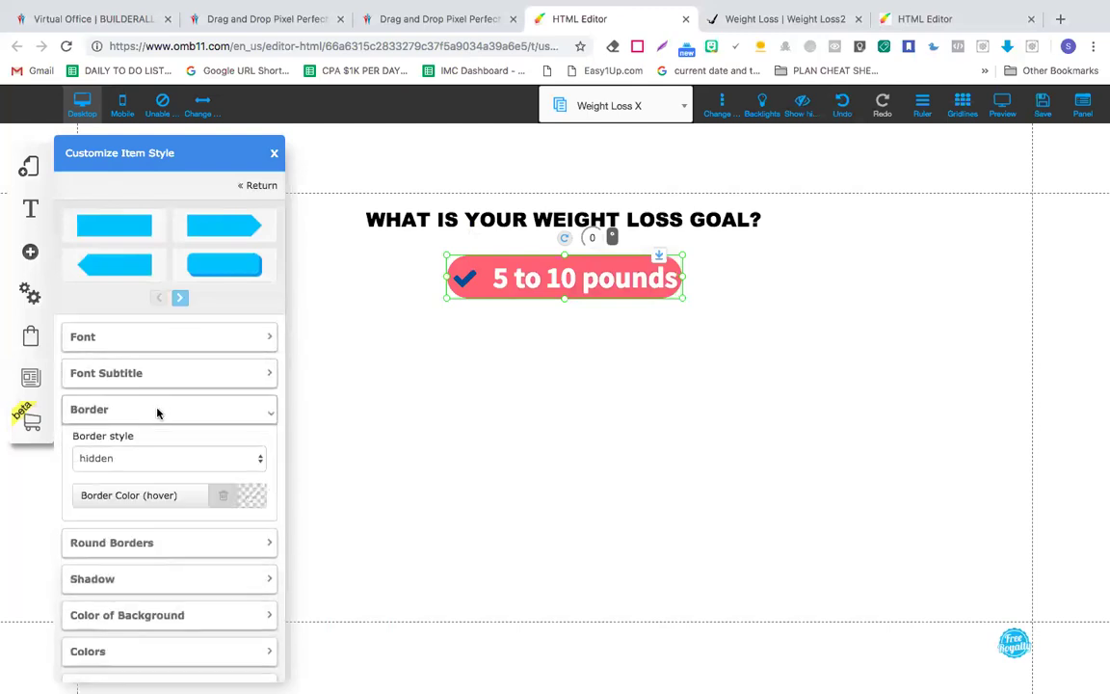
{"action": "left_click", "coordinate": [158, 460]}
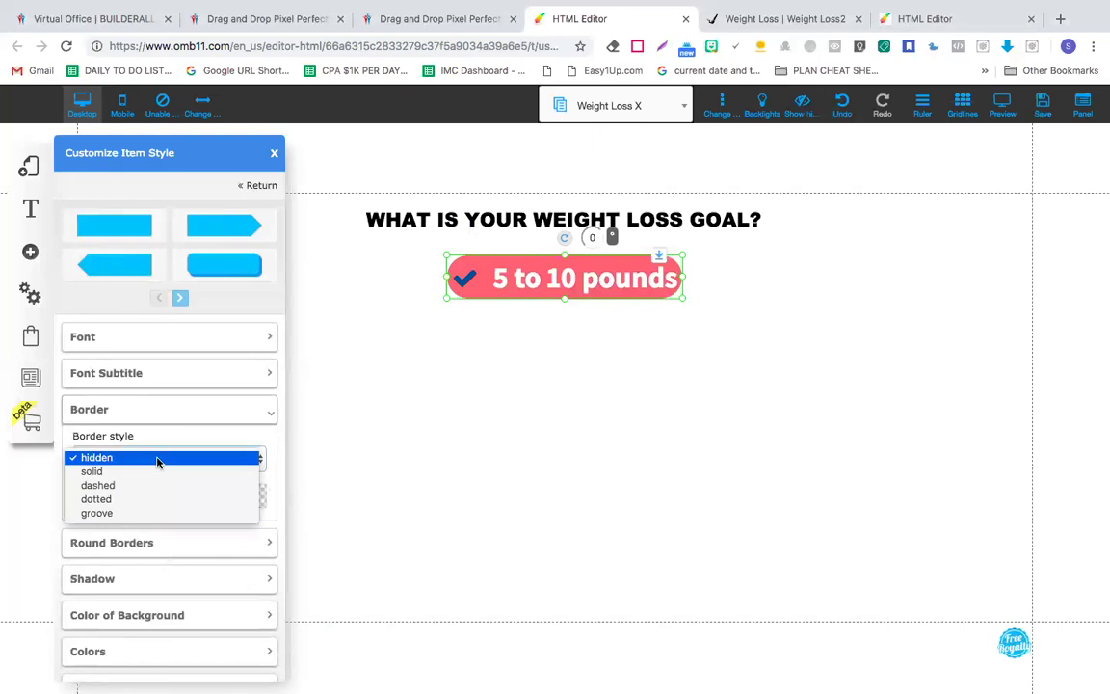
{"action": "left_click", "coordinate": [281, 465]}
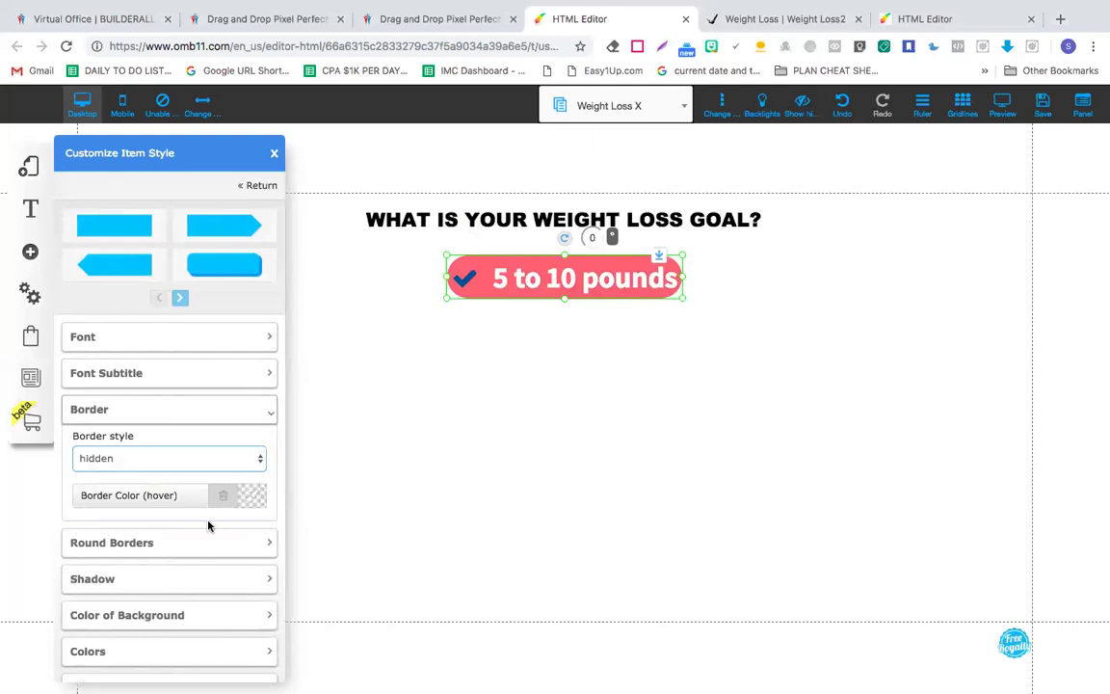
{"action": "left_click", "coordinate": [200, 538]}
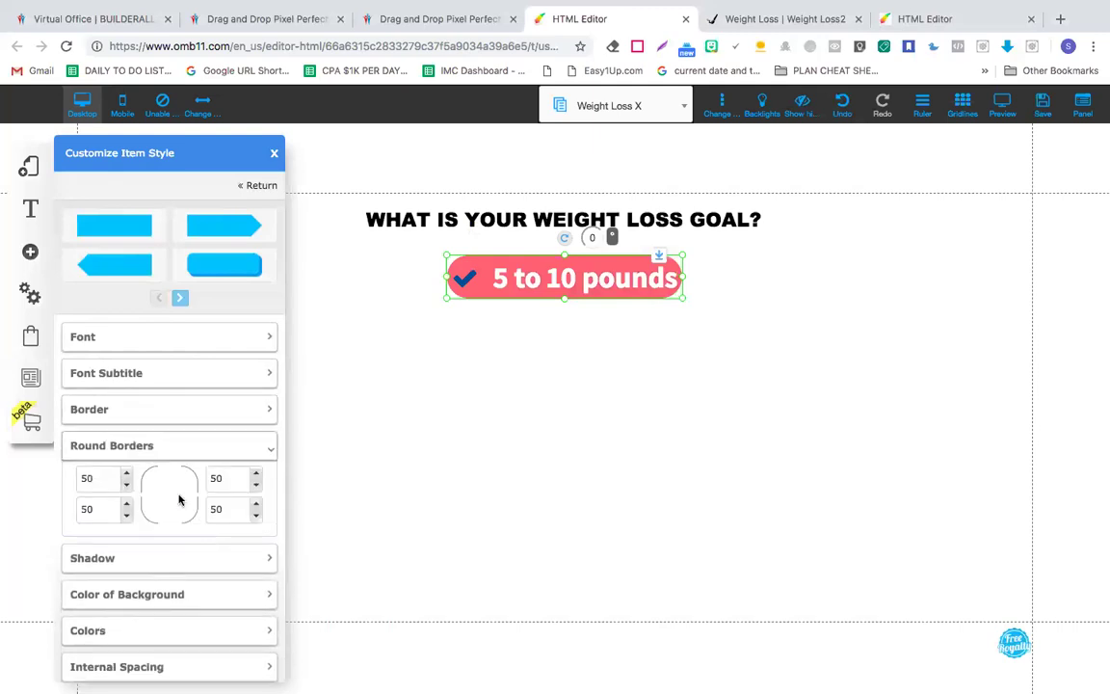
{"action": "left_click", "coordinate": [154, 568]}
{"action": "scroll", "coordinate": [169, 501], "scroll_direction": "down", "scroll_amount": 1}
{"action": "left_click", "coordinate": [194, 453]}
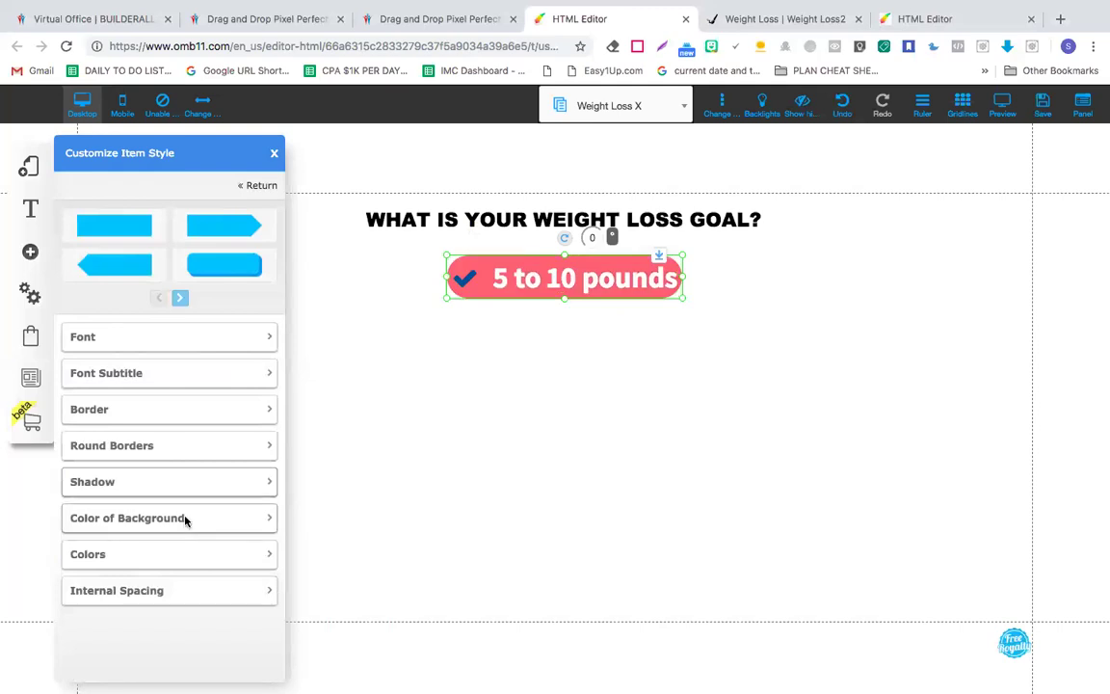
- Set the button's background color to the favorite blue and its hover background color to the favorite green
{"action": "left_click", "coordinate": [186, 522]}
{"action": "scroll", "coordinate": [183, 523], "scroll_direction": "down", "scroll_amount": 1}
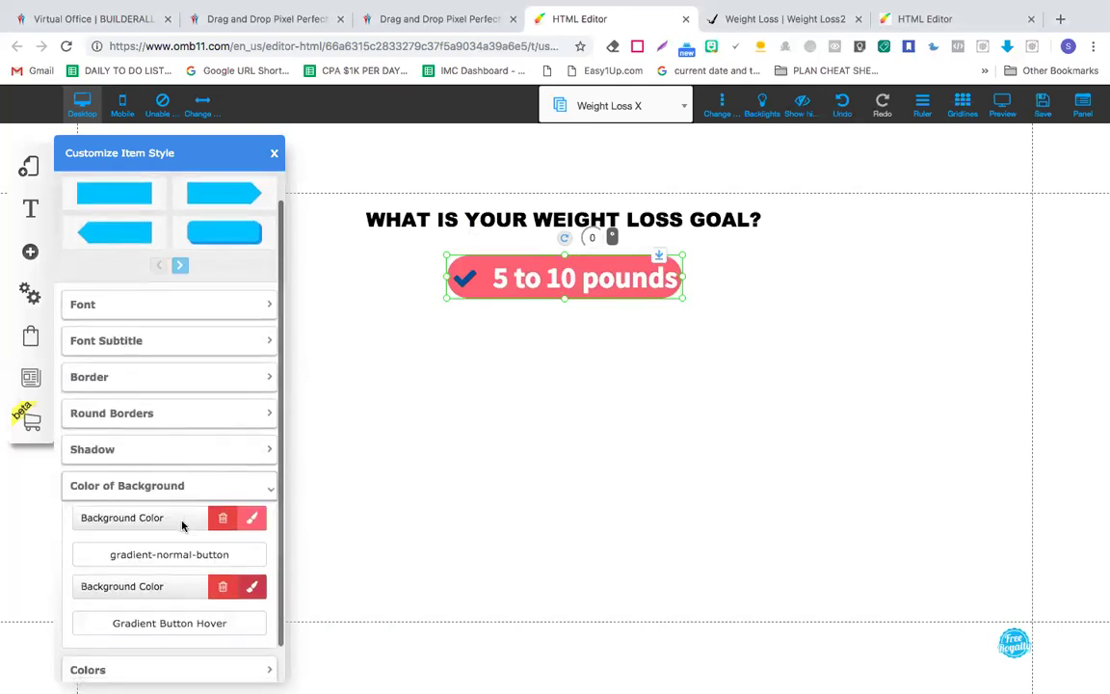
{"action": "scroll", "coordinate": [183, 525], "scroll_direction": "down", "scroll_amount": 1}
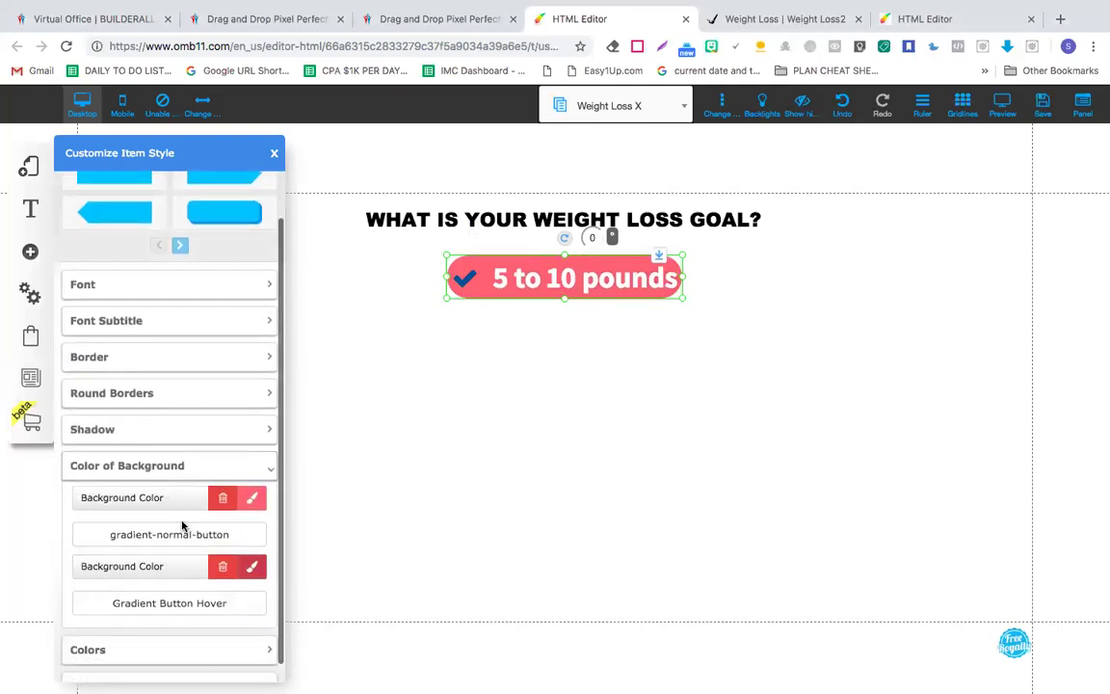
{"action": "left_click", "coordinate": [255, 481]}
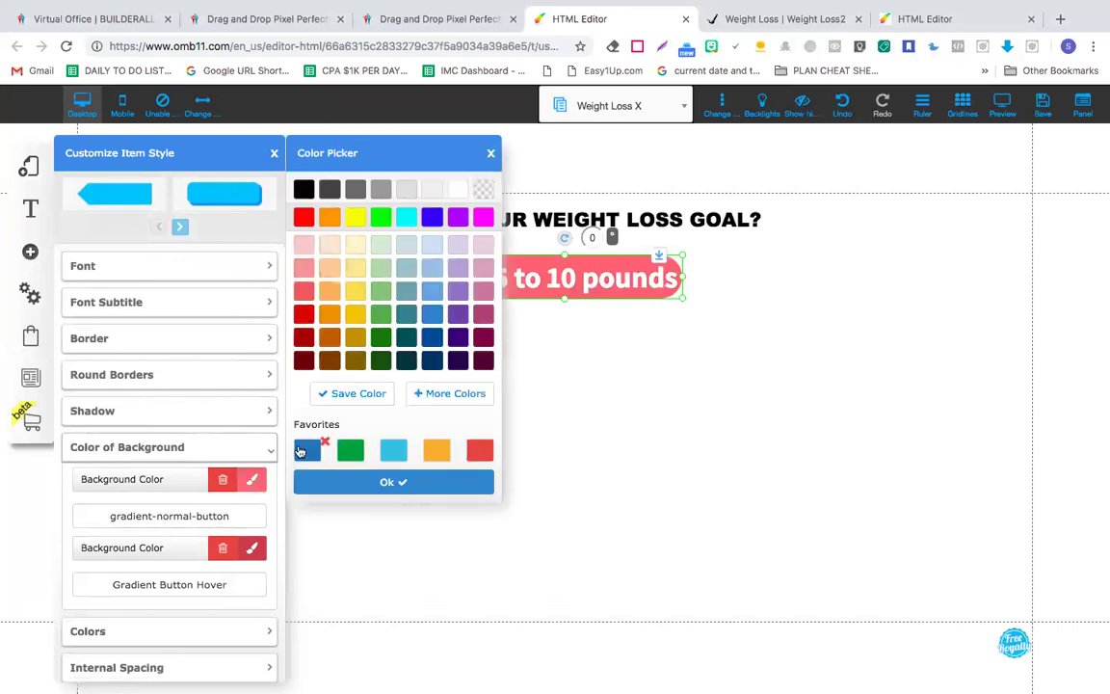
{"action": "left_click", "coordinate": [308, 450]}
{"action": "left_click", "coordinate": [250, 553]}
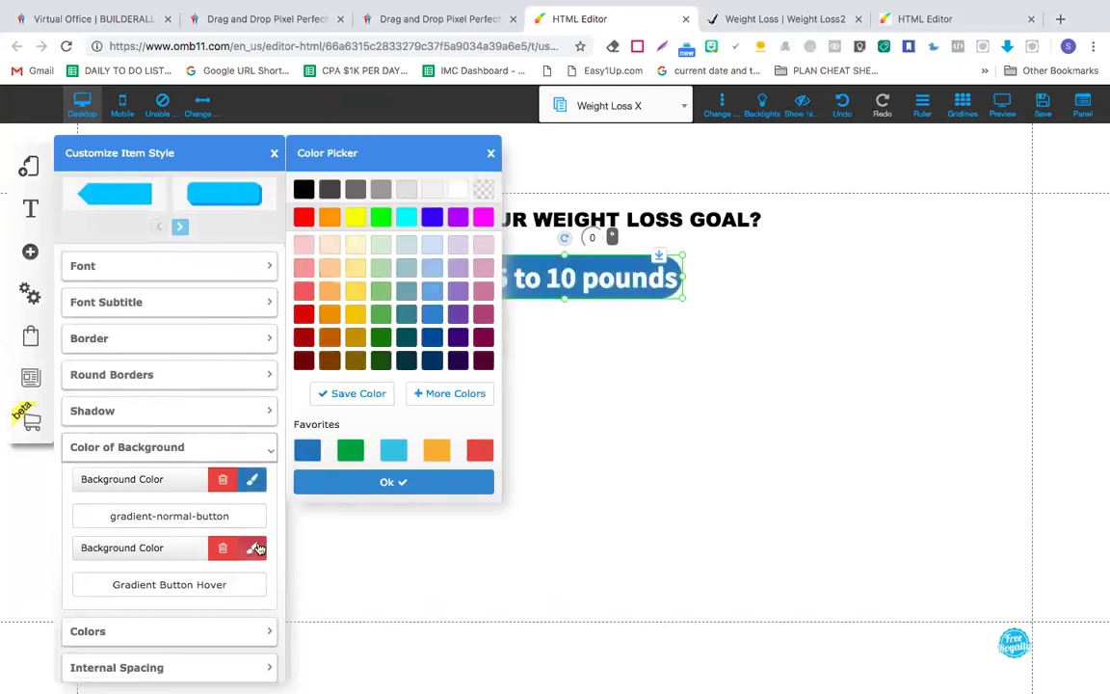
{"action": "left_click", "coordinate": [369, 484]}
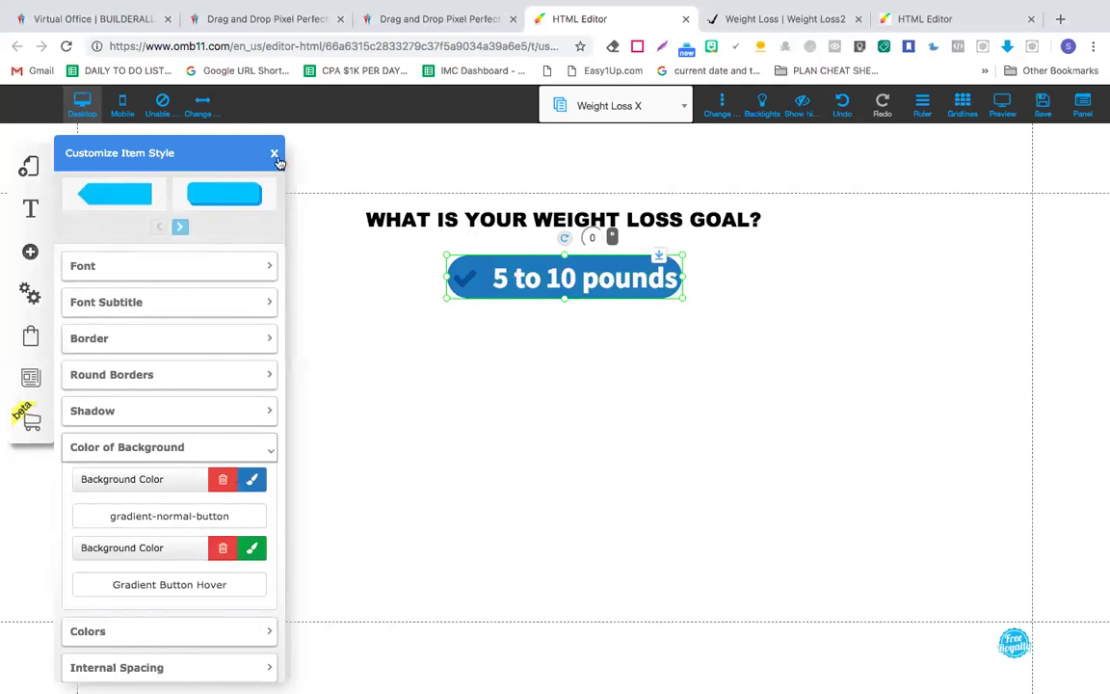
{"action": "left_click", "coordinate": [274, 155]}
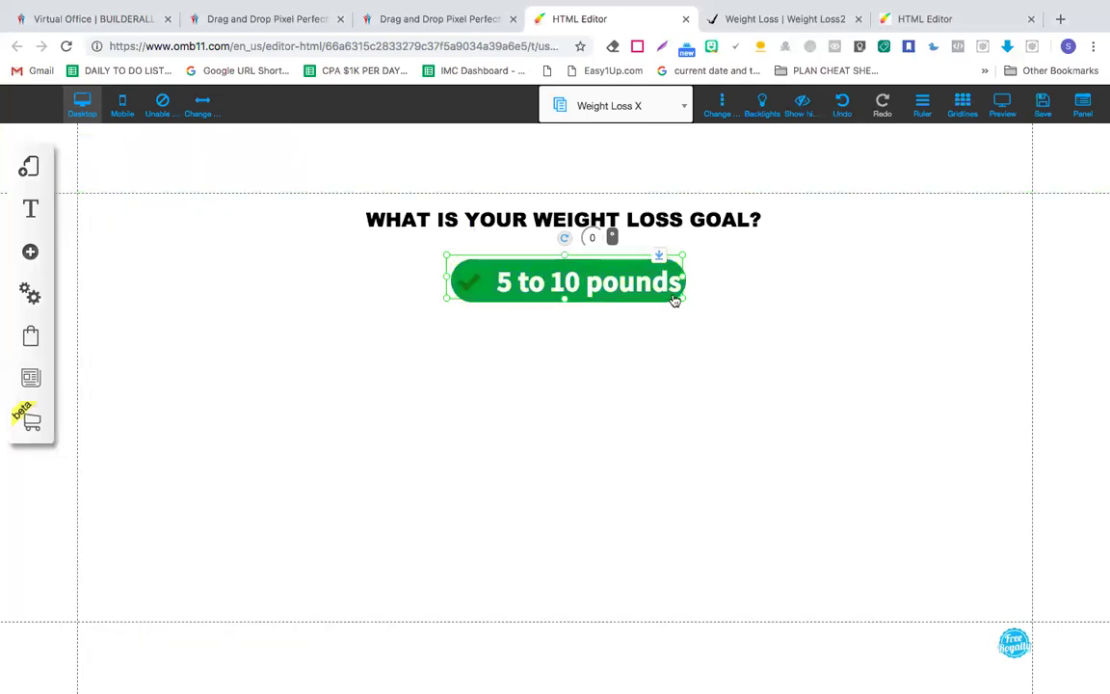
- Widen the "5 to 10 pounds" button to about 359 px and position it centrally beneath the headline
{"action": "left_click_drag", "start_coordinate": [681, 300], "coordinate": [713, 301]}
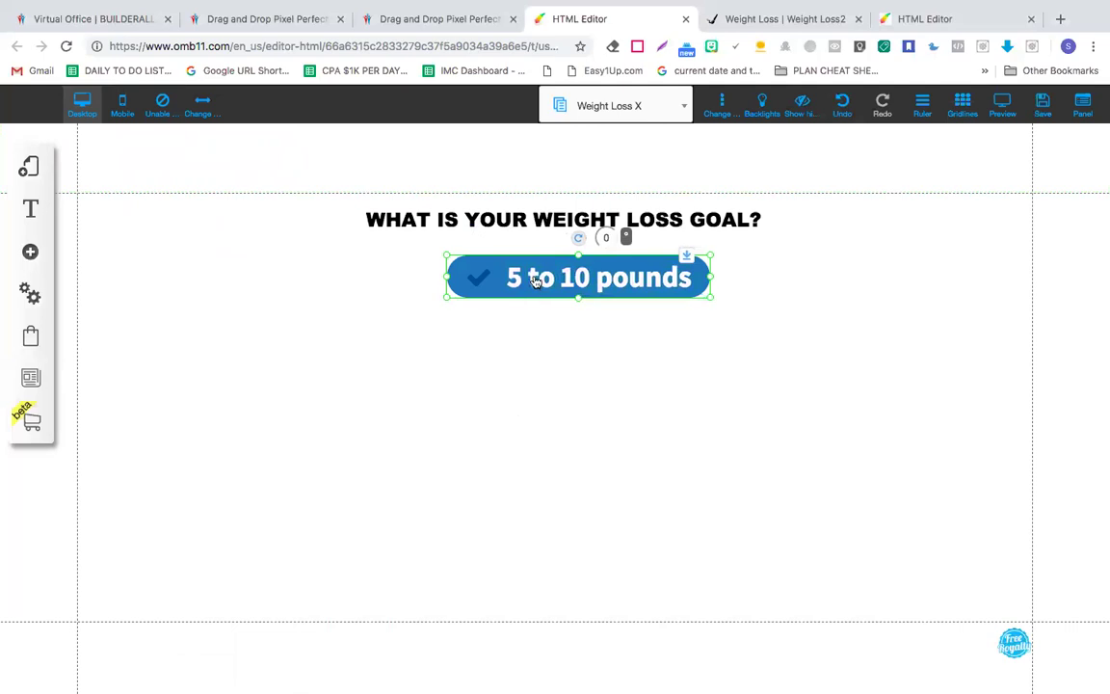
{"action": "left_click_drag", "start_coordinate": [545, 281], "coordinate": [531, 277]}
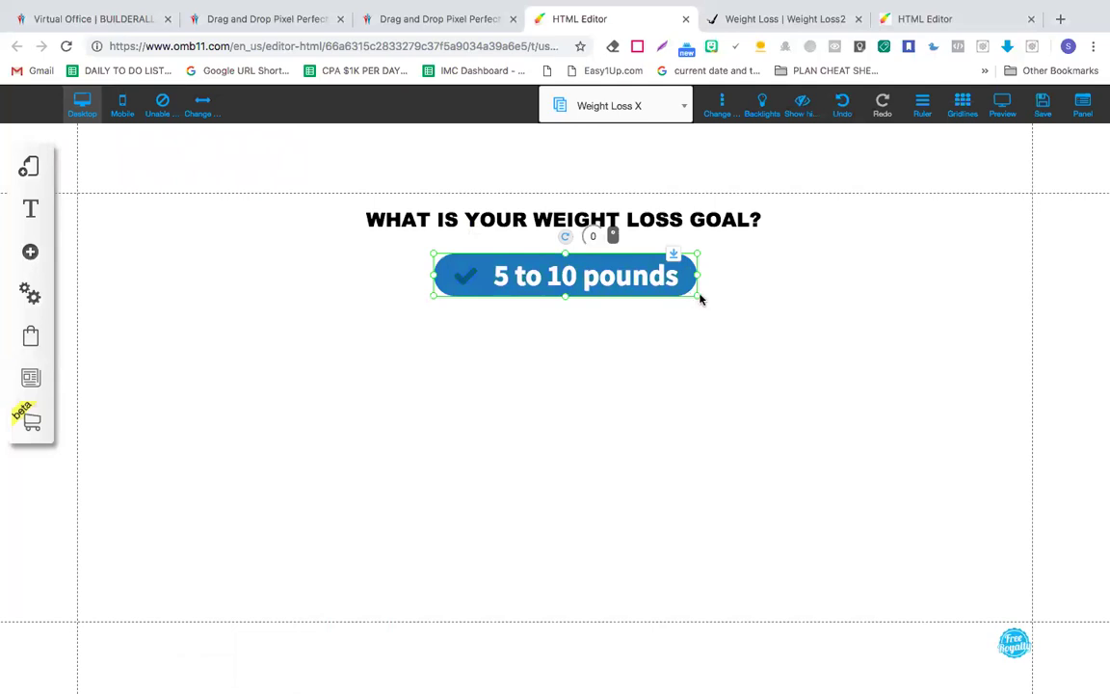
{"action": "left_click_drag", "start_coordinate": [697, 301], "coordinate": [636, 275]}
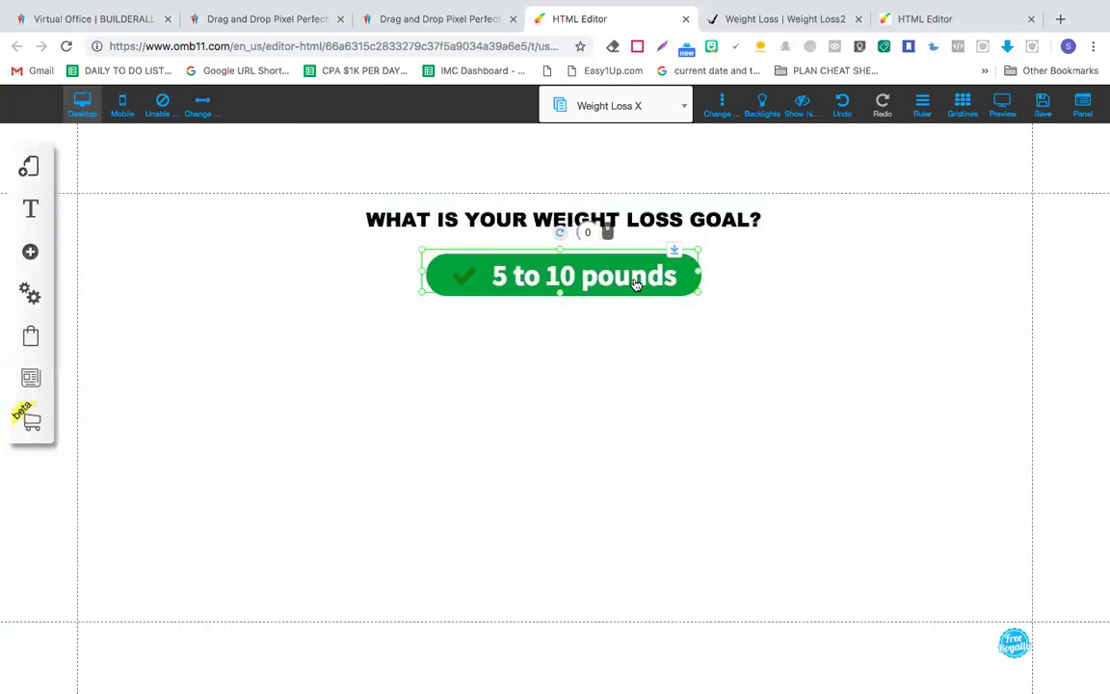
- Check the live quiz's answer buttons, duplicate the "5 to 10 pounds" button and place the copy directly beneath the original
{"action": "left_click", "coordinate": [793, 12]}
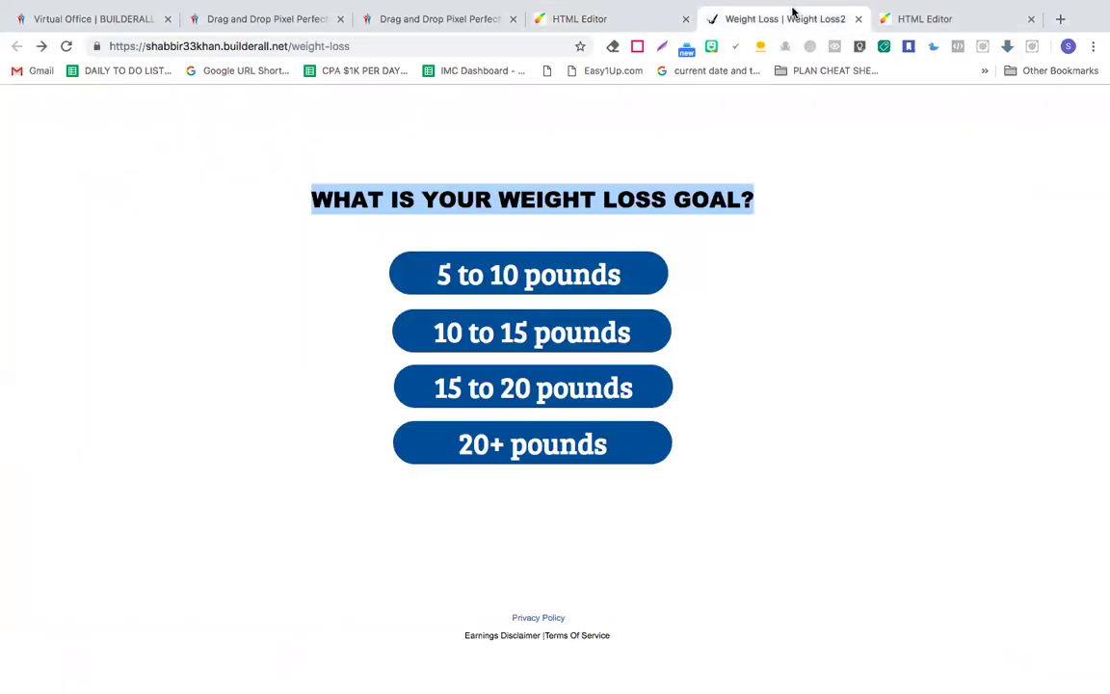
{"action": "left_click", "coordinate": [612, 19]}
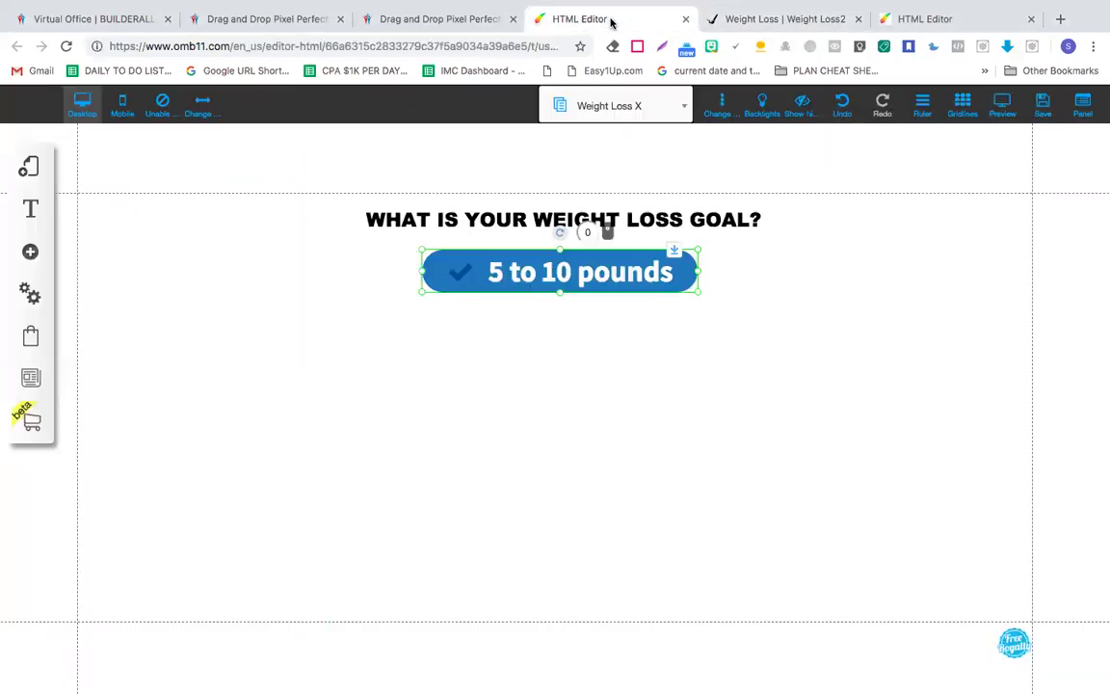
{"action": "left_click", "coordinate": [569, 288]}
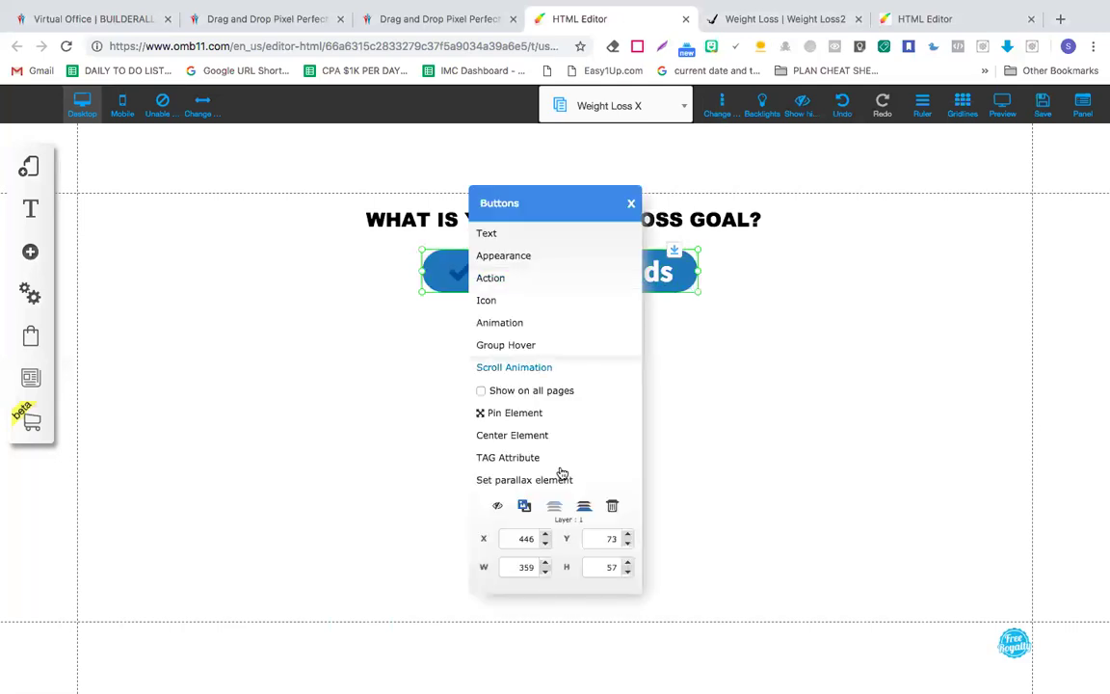
{"action": "left_click", "coordinate": [523, 506]}
{"action": "left_click_drag", "start_coordinate": [565, 313], "coordinate": [555, 337]}
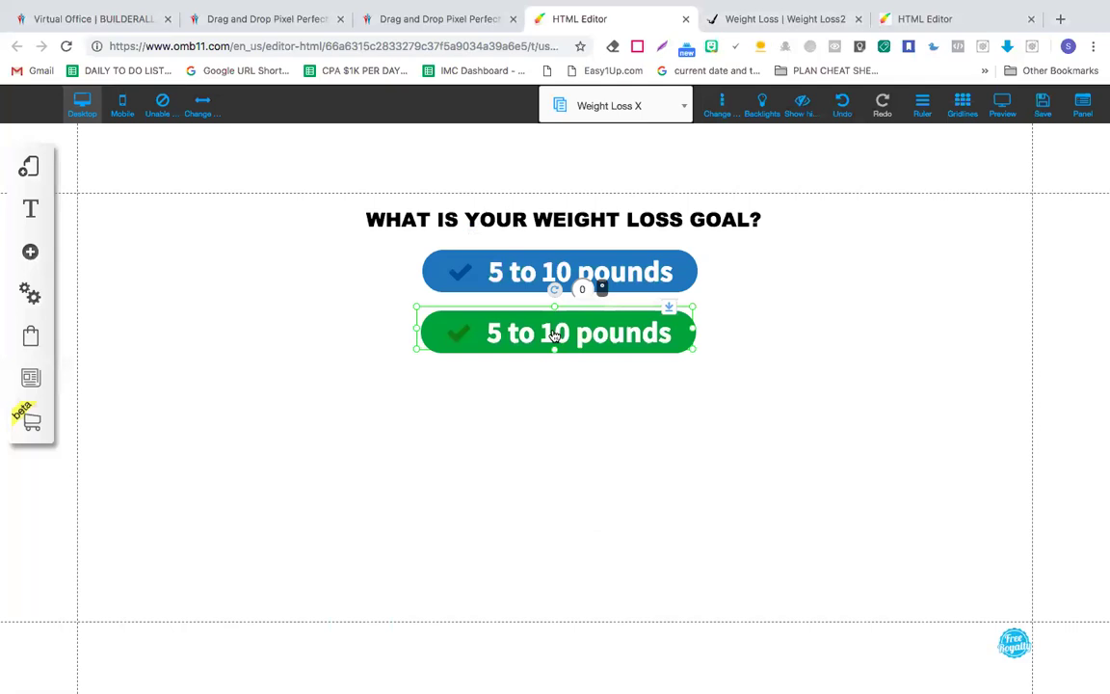
- Make two more copies of the button and move the last one down to the fourth answer's place
{"action": "left_click", "coordinate": [555, 336]}
{"action": "left_click", "coordinate": [524, 506]}
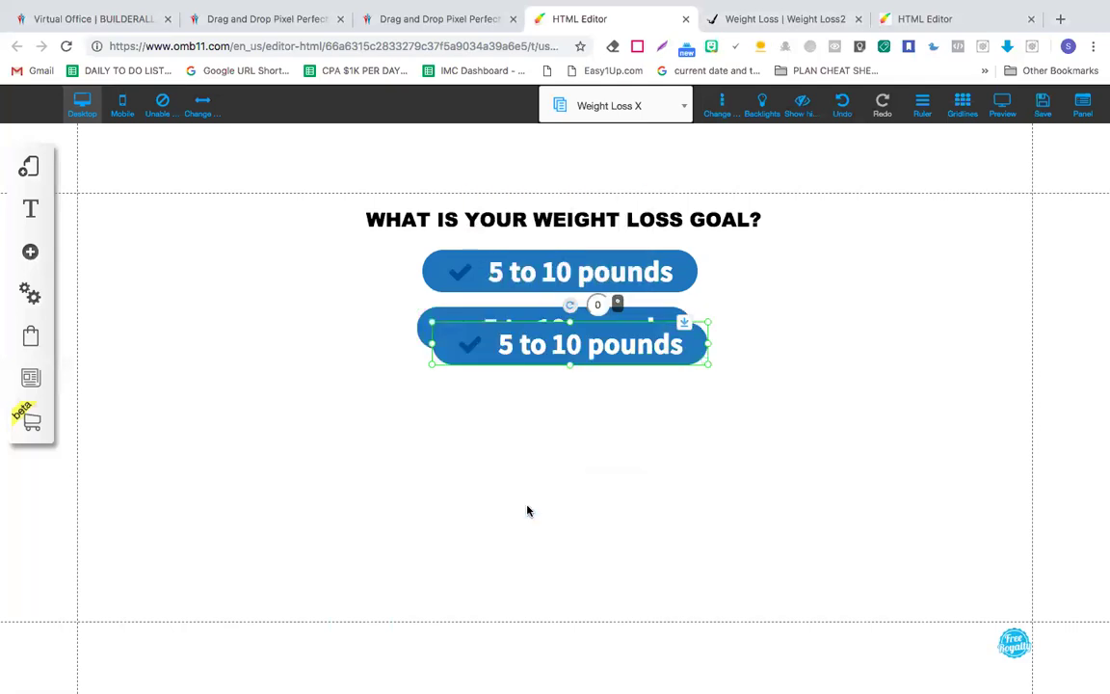
{"action": "left_click", "coordinate": [560, 362]}
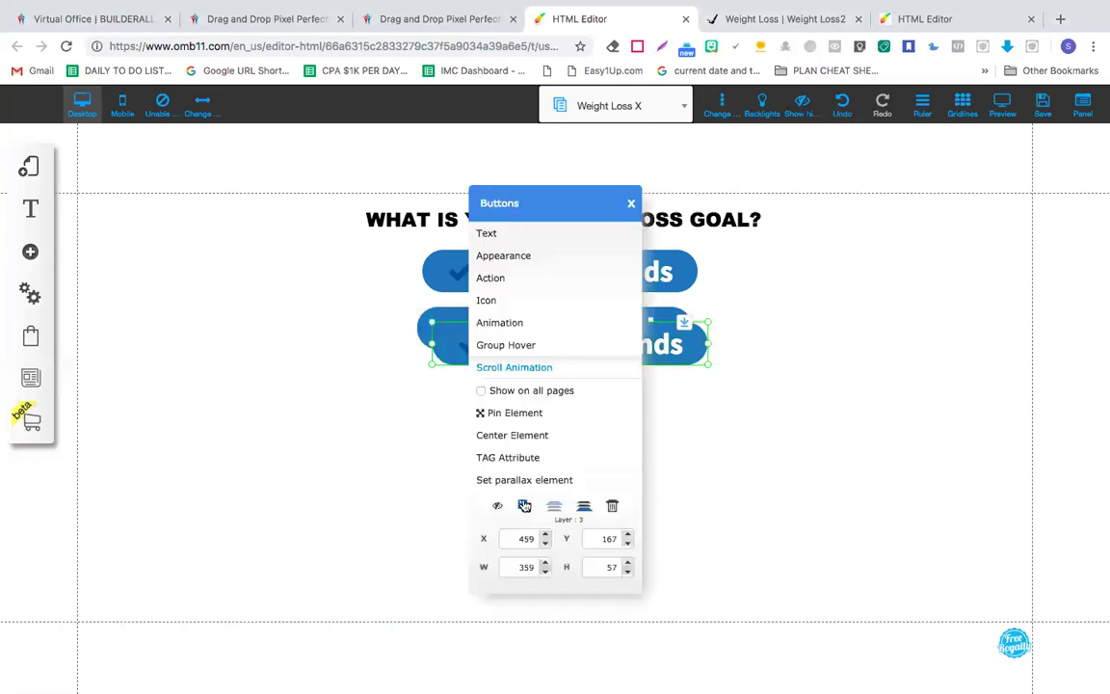
{"action": "left_click", "coordinate": [525, 506]}
{"action": "left_click_drag", "start_coordinate": [533, 366], "coordinate": [566, 465]}
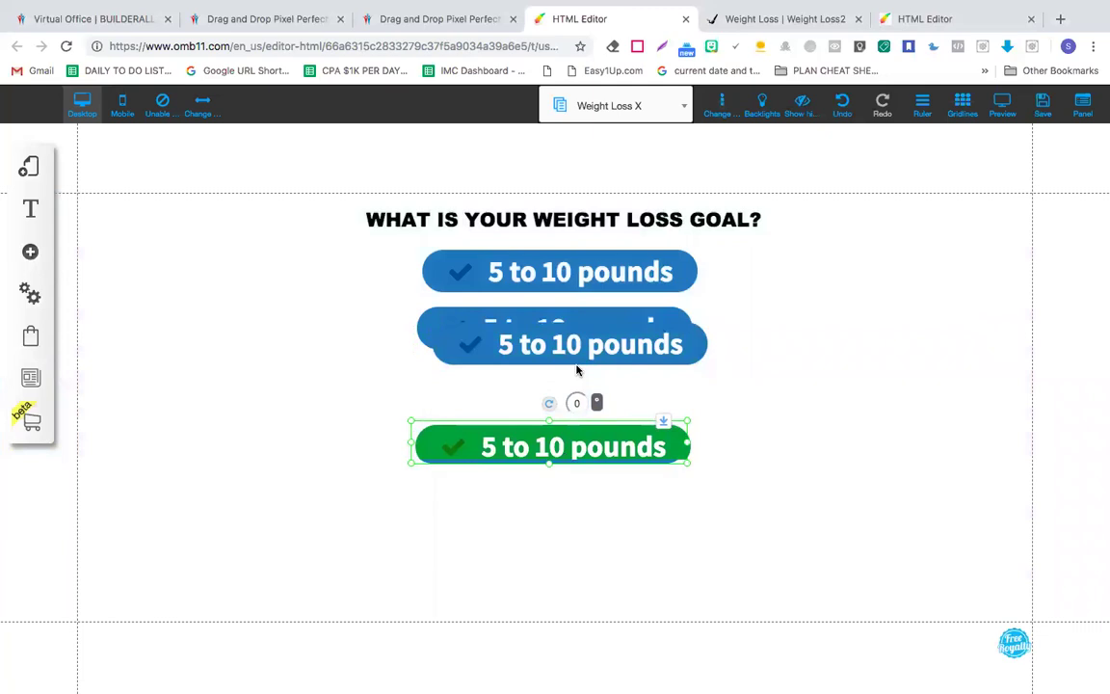
- Arrange the four answer buttons in an evenly spaced, left-aligned column beneath the headline, at X about 430
{"action": "left_click_drag", "start_coordinate": [578, 374], "coordinate": [552, 384]}
{"action": "left_click_drag", "start_coordinate": [576, 276], "coordinate": [551, 279]}
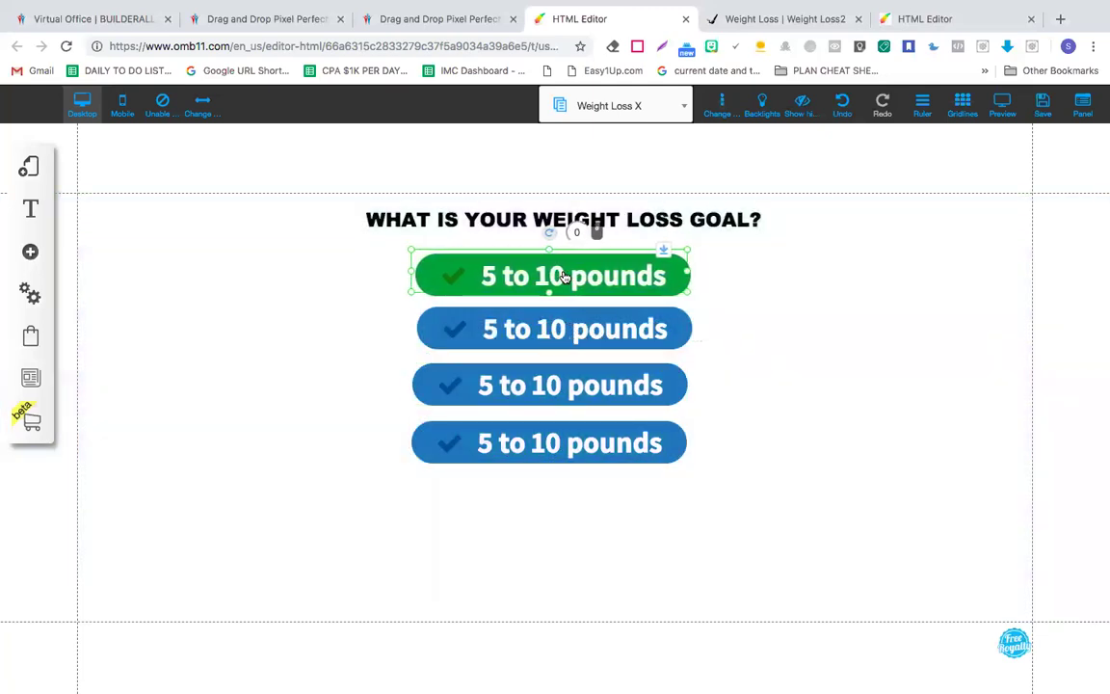
{"action": "left_click_drag", "start_coordinate": [595, 329], "coordinate": [585, 332]}
{"action": "left_click_drag", "start_coordinate": [588, 393], "coordinate": [585, 393]}
{"action": "left_click", "coordinate": [600, 279]}
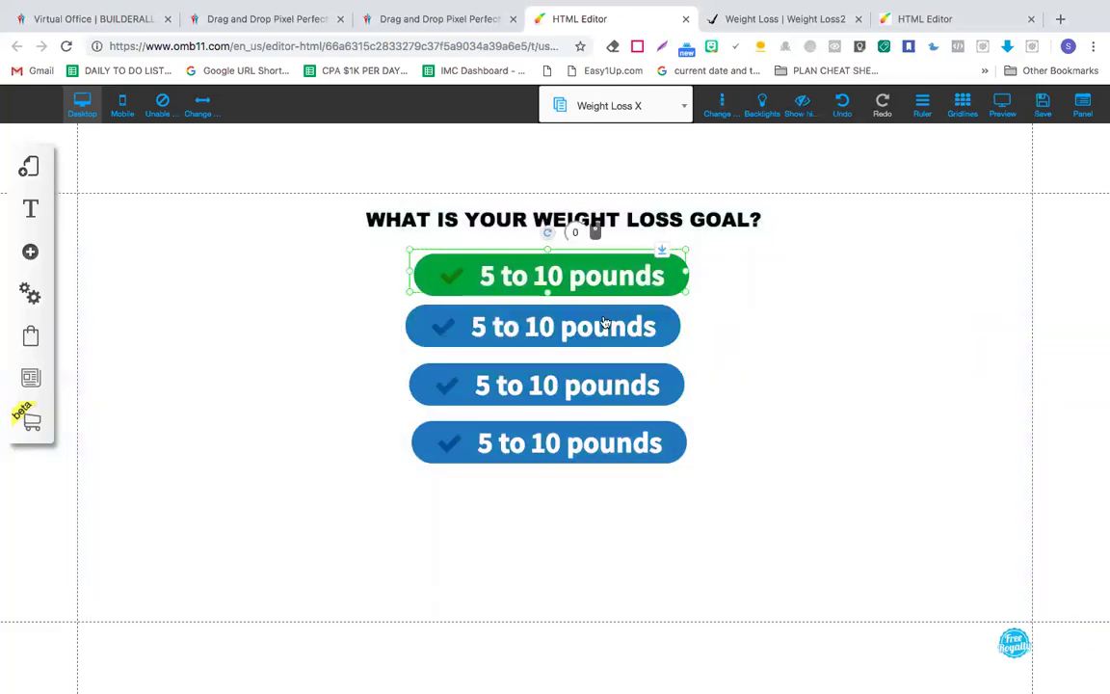
{"action": "left_click", "coordinate": [604, 328]}
{"action": "left_click_drag", "start_coordinate": [604, 328], "coordinate": [588, 445]}
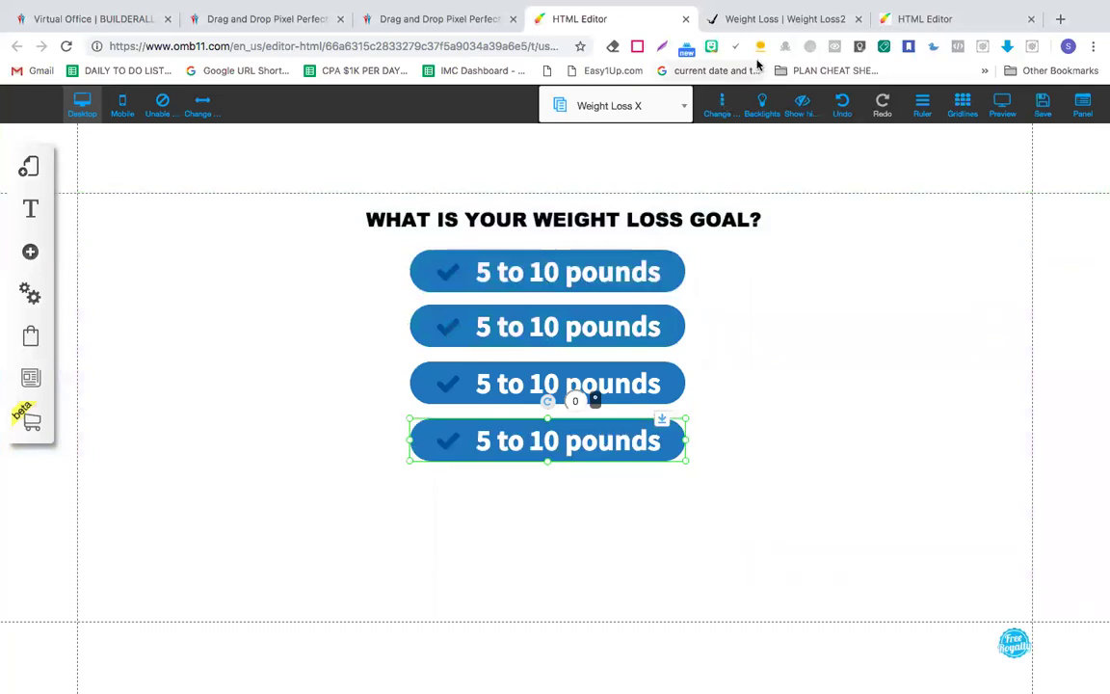
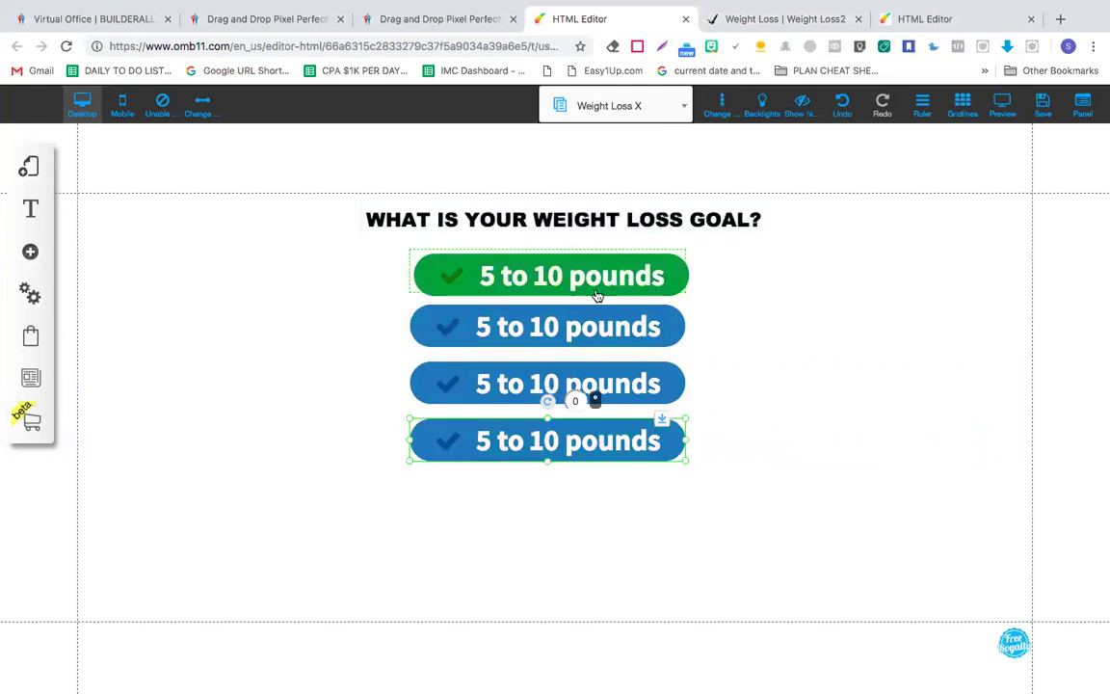
- Check the live quiz's second answer and change the second button's text to "10 to 15 pounds"
{"action": "left_click", "coordinate": [802, 22]}
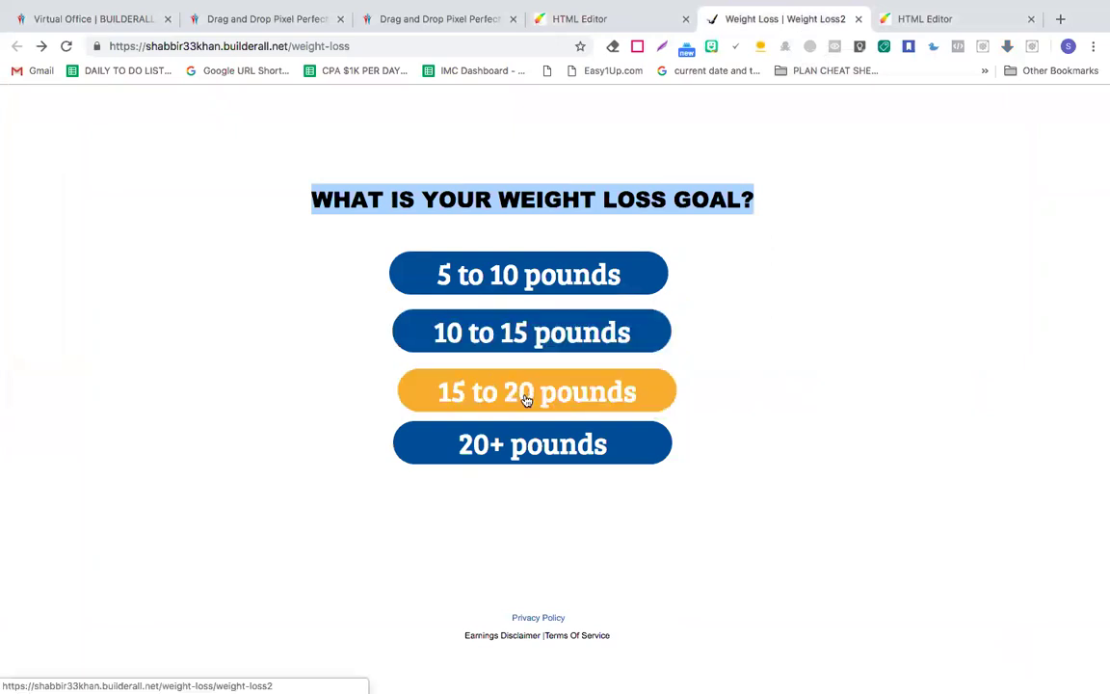
{"action": "left_click", "coordinate": [633, 21]}
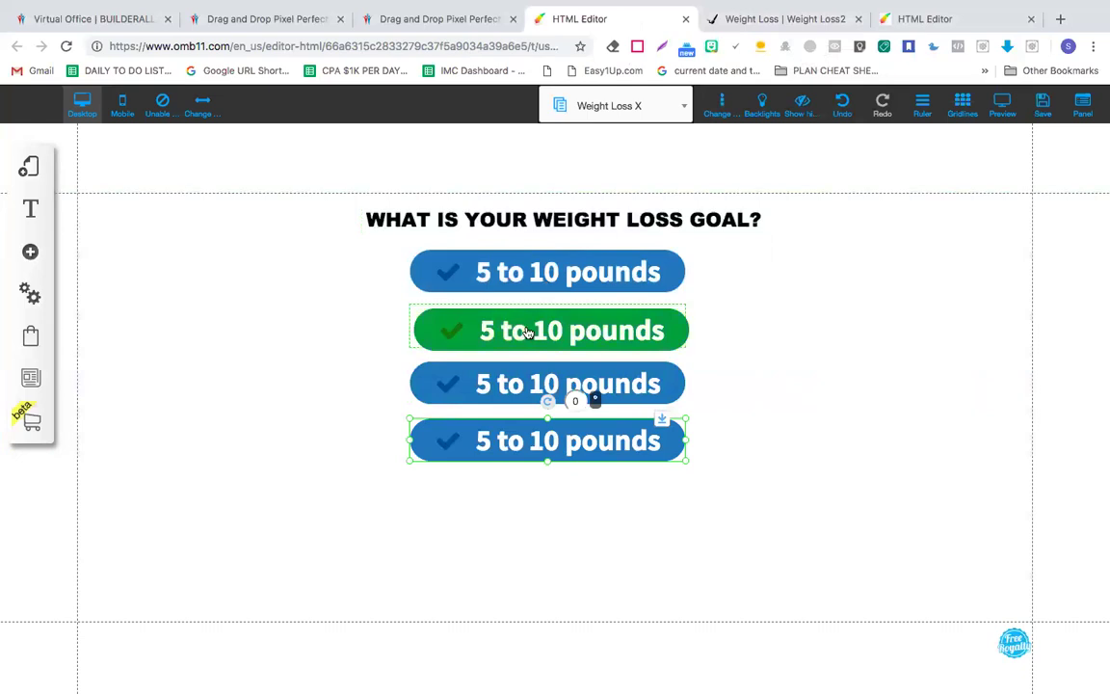
{"action": "left_click", "coordinate": [556, 328]}
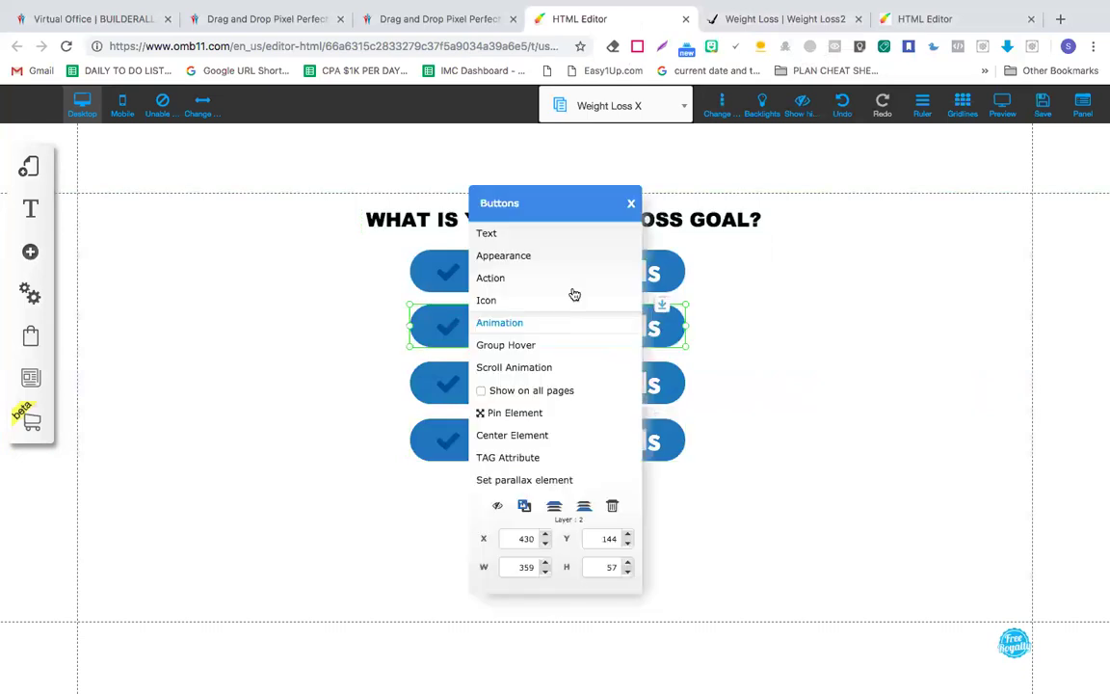
{"action": "left_click", "coordinate": [753, 22]}
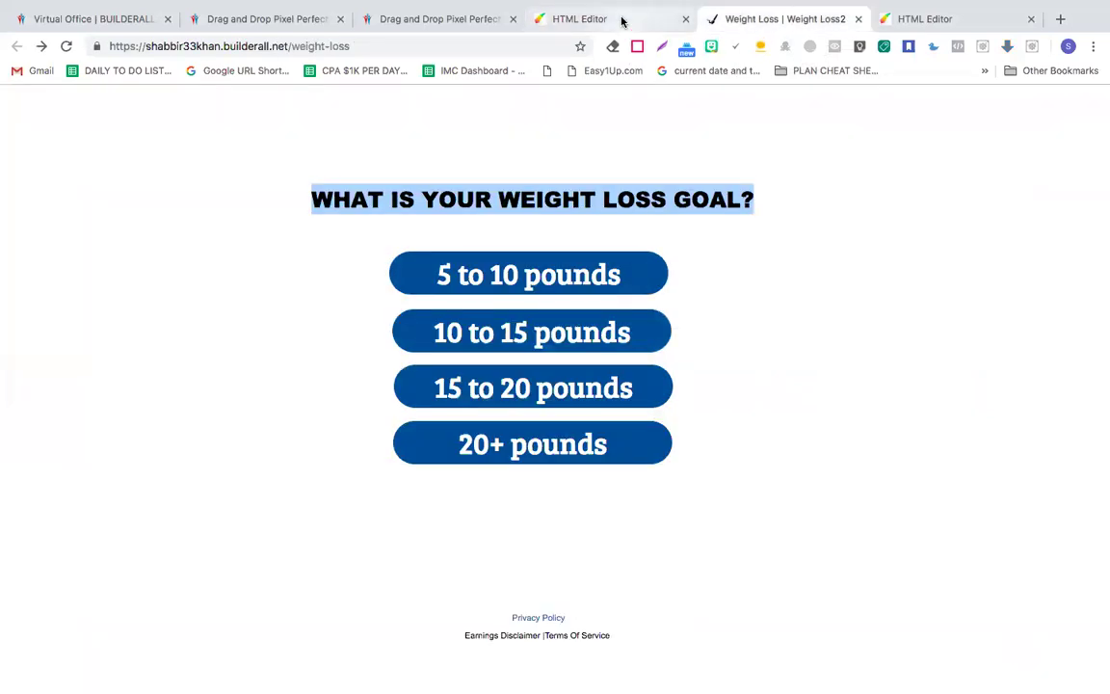
{"action": "left_click", "coordinate": [619, 20]}
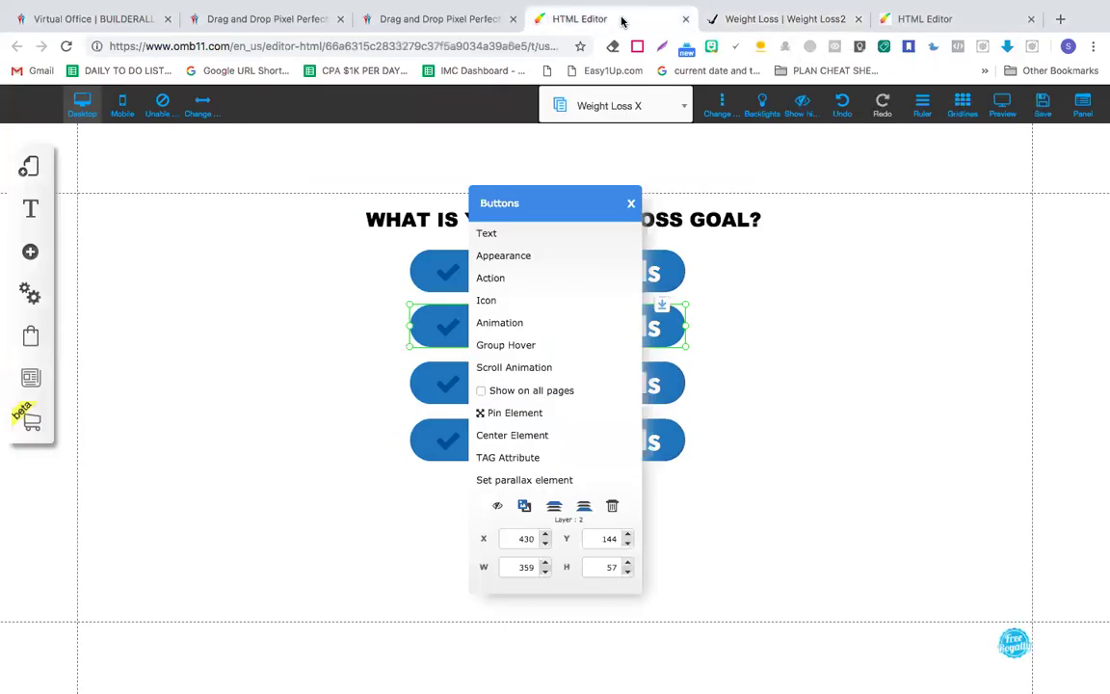
{"action": "left_click", "coordinate": [517, 235]}
{"action": "left_click", "coordinate": [453, 366]}
{"action": "key", "text": "BackSpace"}
{"action": "type", "text": "10 to"}
{"action": "type", "text": "15 pounds"}
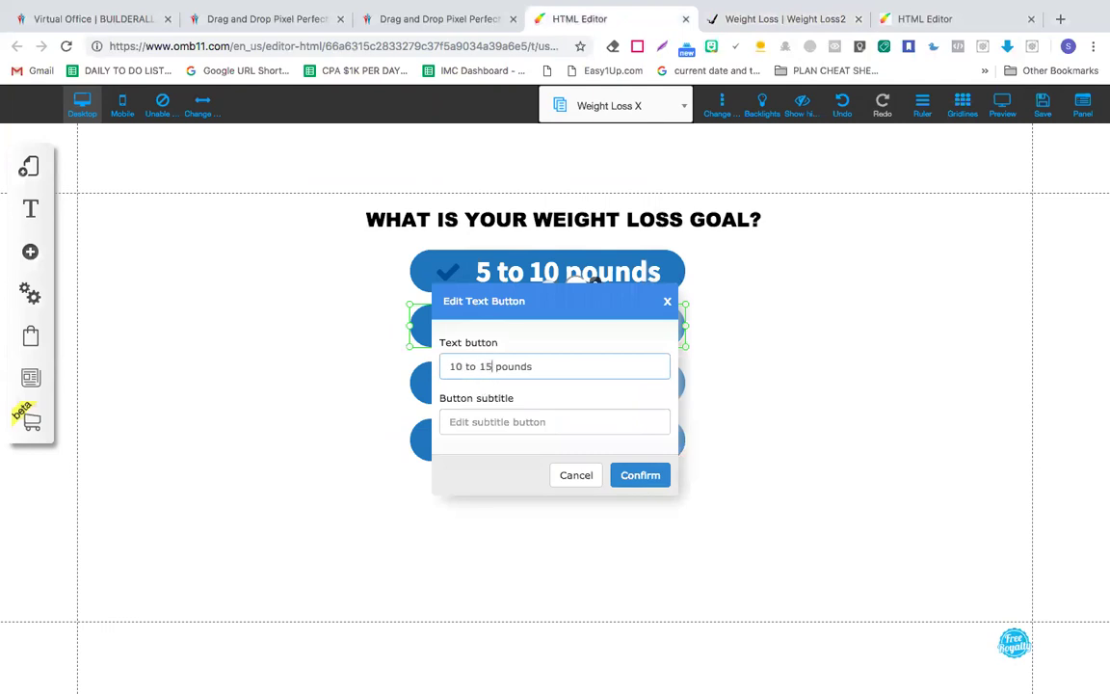
{"action": "left_click", "coordinate": [641, 485]}
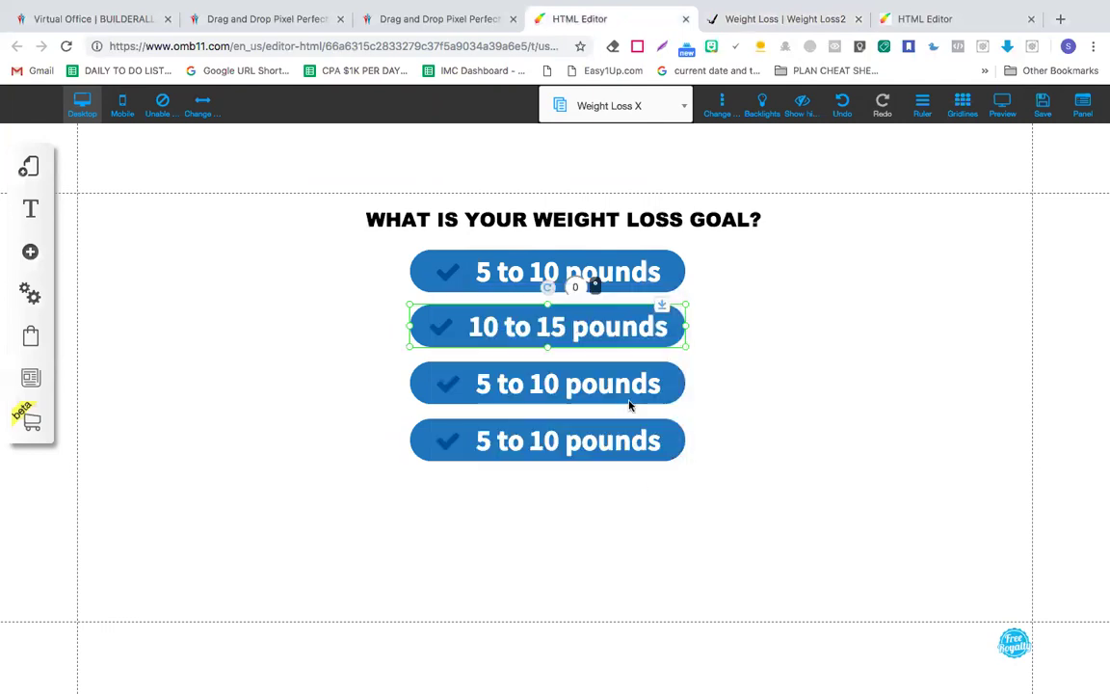
- Change the third button's text to "15 to 20 pounds", checking the wording against the live quiz
{"action": "left_click", "coordinate": [608, 397]}
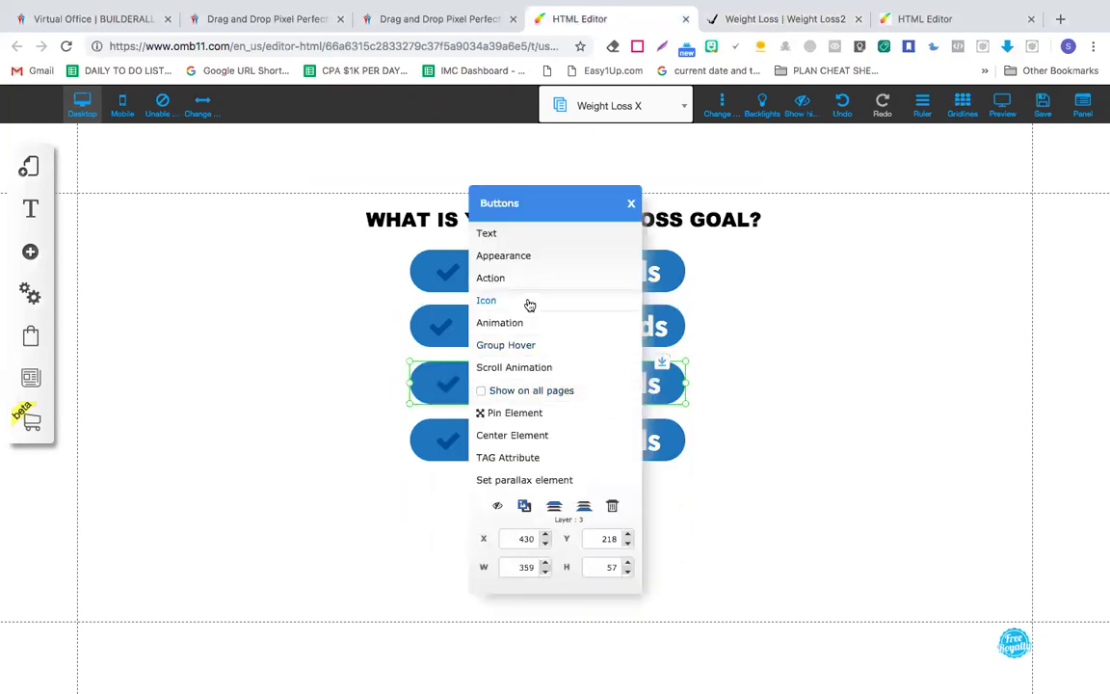
{"action": "left_click", "coordinate": [520, 232]}
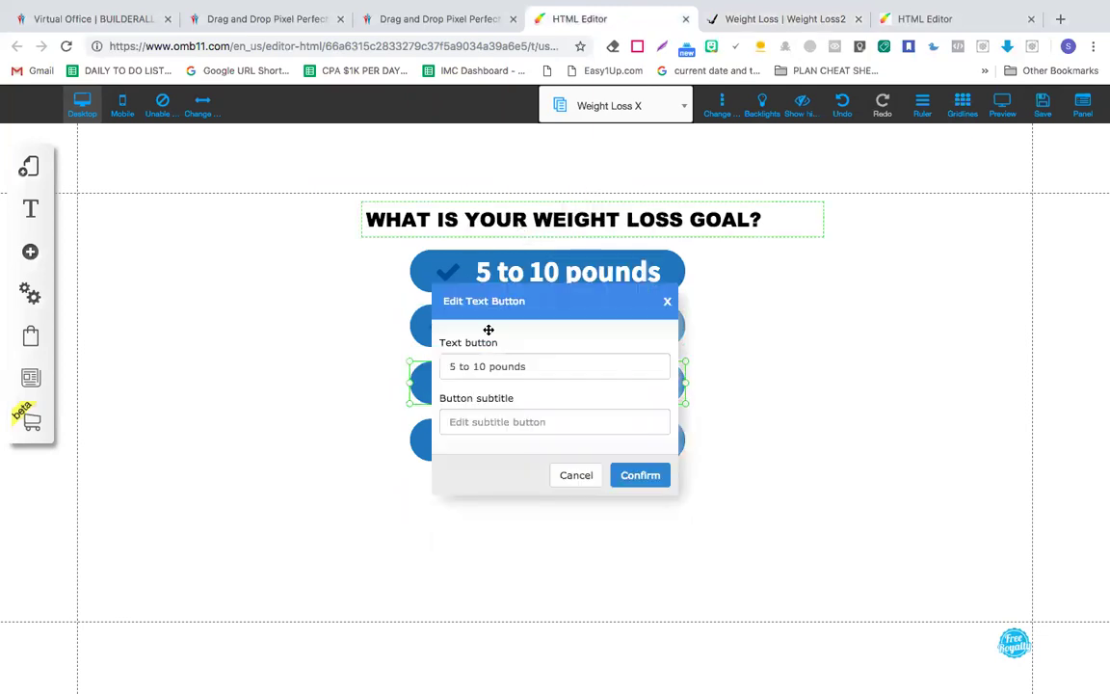
{"action": "left_click", "coordinate": [449, 367]}
{"action": "type", "text": "1"}
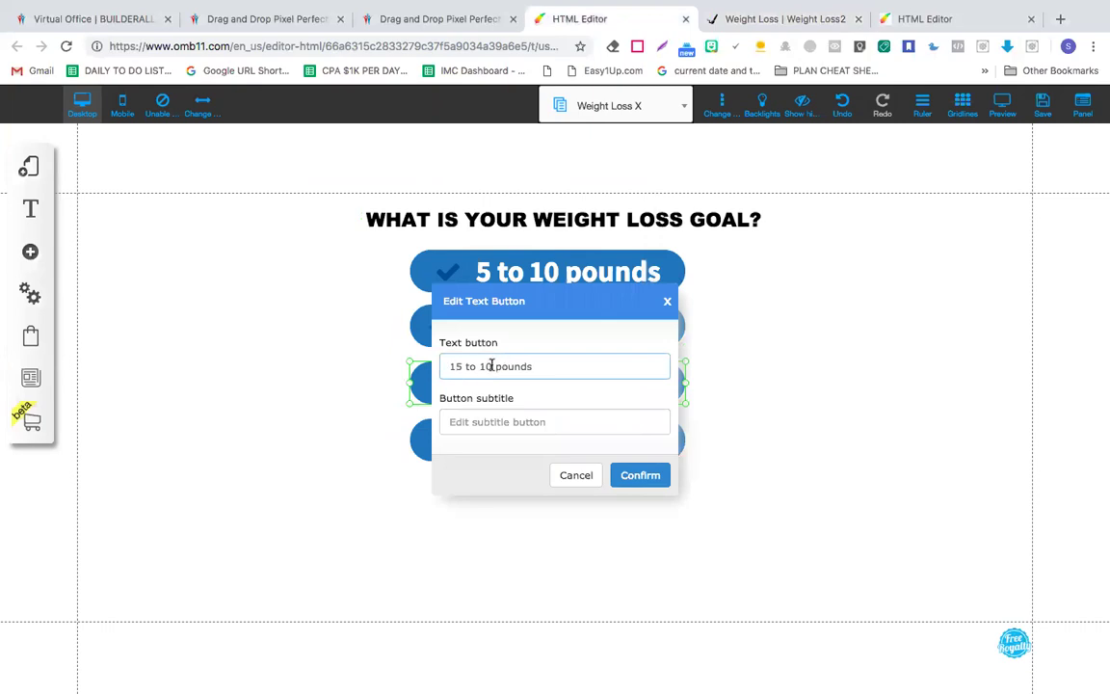
{"action": "left_click_drag", "start_coordinate": [485, 367], "coordinate": [480, 366]}
{"action": "type", "text": "2"}
{"action": "left_click", "coordinate": [810, 19]}
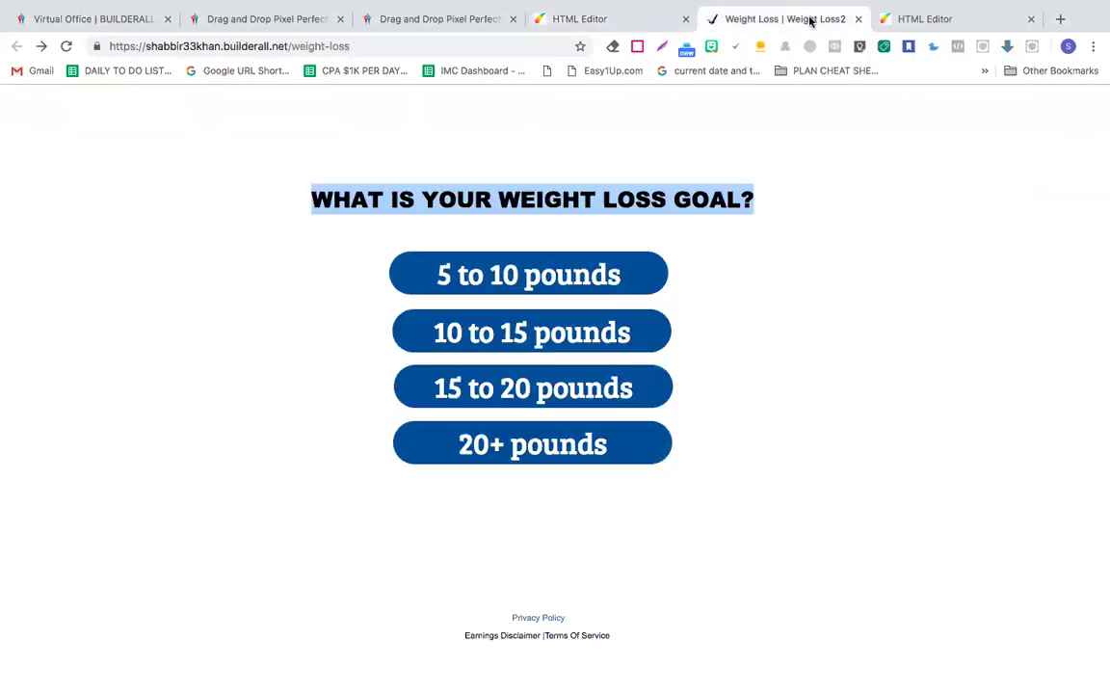
{"action": "left_click", "coordinate": [612, 21]}
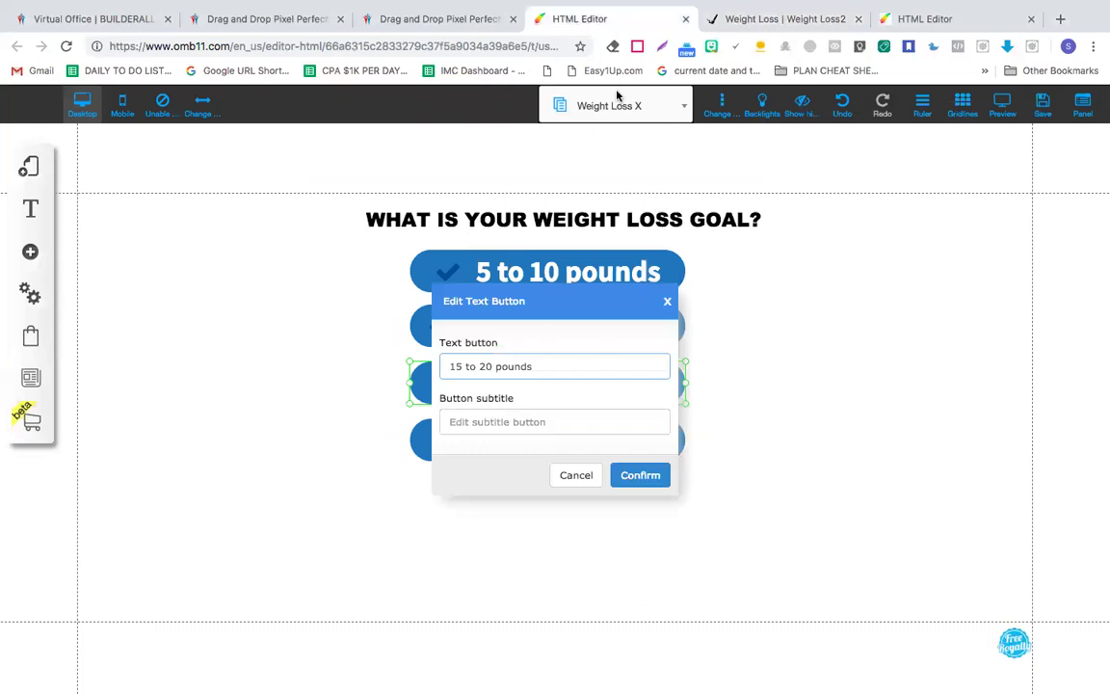
{"action": "left_click", "coordinate": [638, 474]}
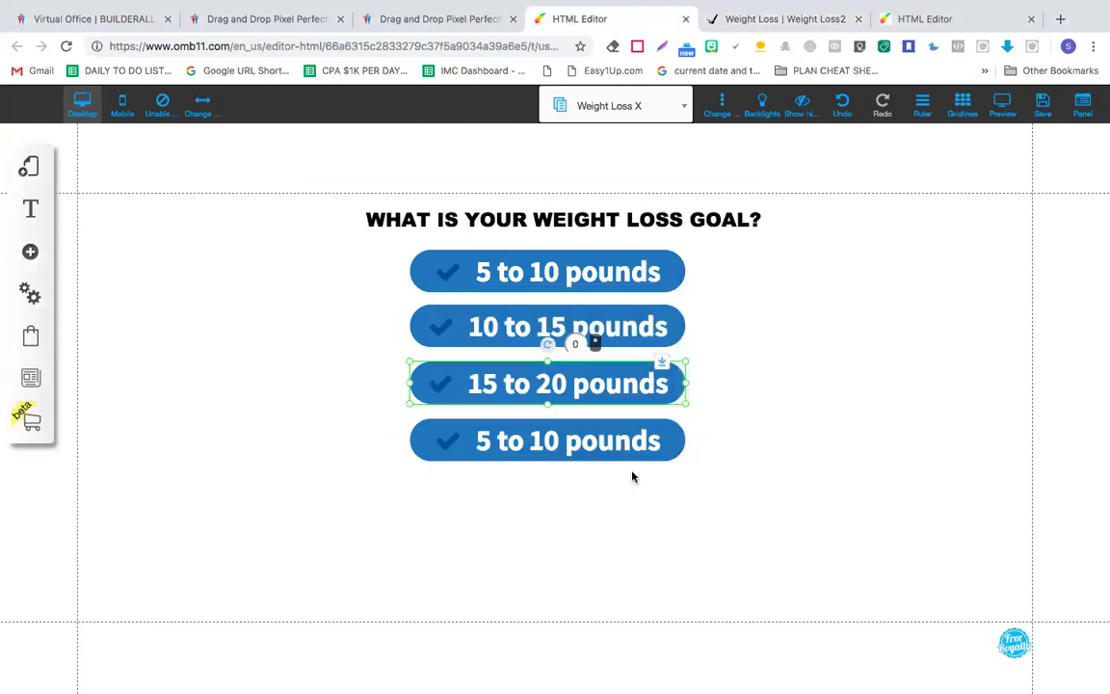
- Change the fourth button's text to "20+ pounds" and compare the answers with the live quiz
{"action": "right_click", "coordinate": [581, 438]}
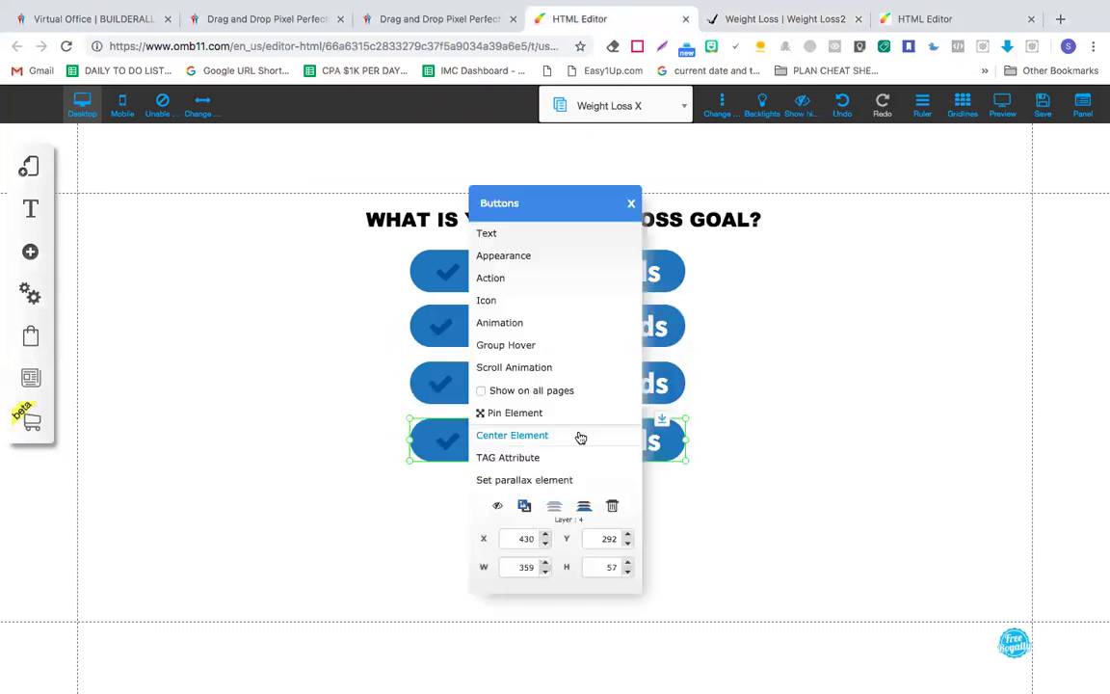
{"action": "left_click", "coordinate": [521, 237]}
{"action": "left_click", "coordinate": [455, 366]}
{"action": "key", "text": "BackSpace"}
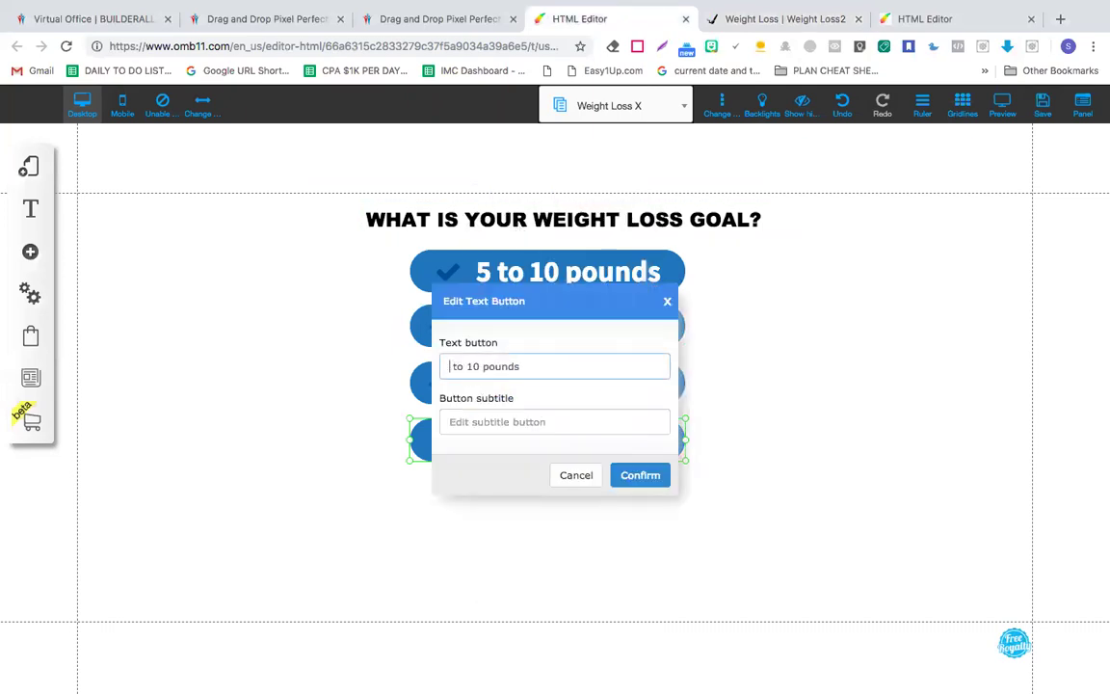
{"action": "type", "text": "20"}
{"action": "left_click", "coordinate": [494, 366]}
{"action": "key", "text": "BackSpace"}
{"action": "key", "text": "BackSpace"}
{"action": "key", "text": "BackSpace"}
{"action": "key", "text": "BackSpace"}
{"action": "key", "text": "BackSpace"}
{"action": "key", "text": "BackSpace"}
{"action": "key", "text": "BackSpace"}
{"action": "type", "text": "+"}
{"action": "left_click", "coordinate": [633, 484]}
{"action": "left_click", "coordinate": [796, 21]}
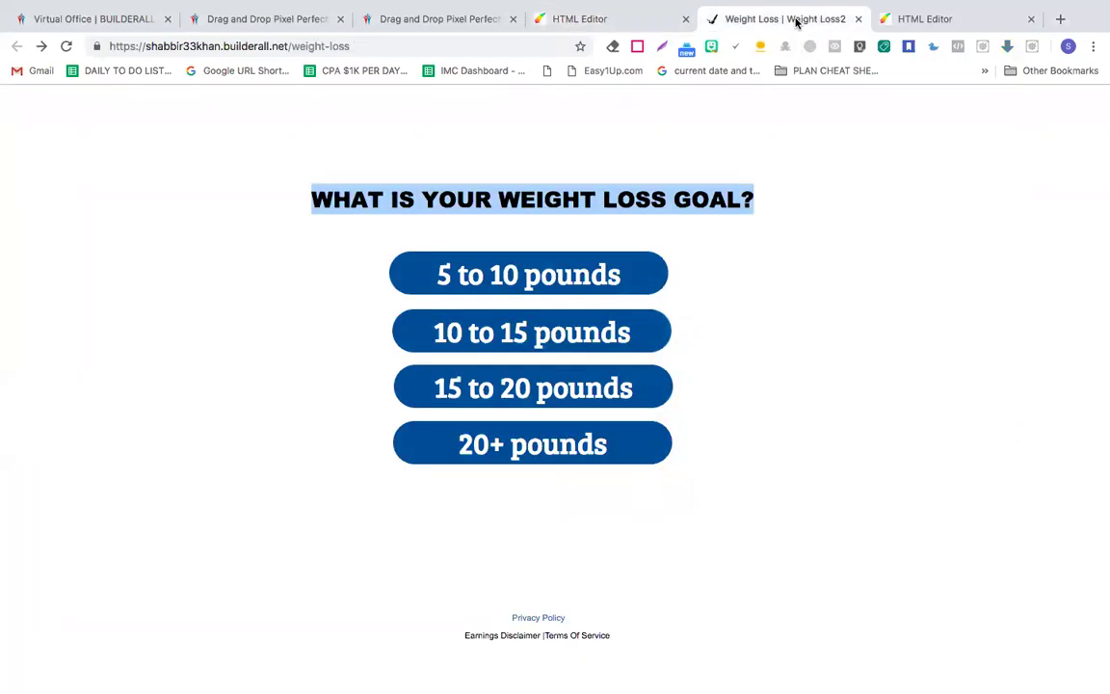
{"action": "left_click", "coordinate": [617, 20]}
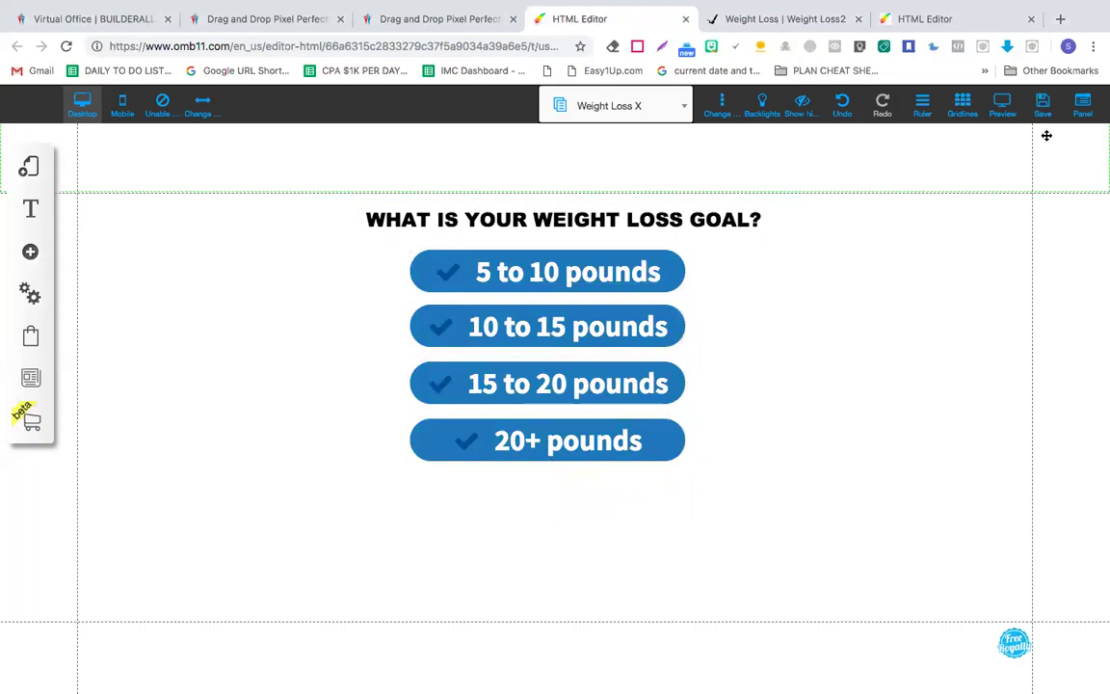
- Save the site, registering it under the URL name "weight-loss-x" and including the Weight Loss X layout and page
{"action": "left_click", "coordinate": [1042, 106]}
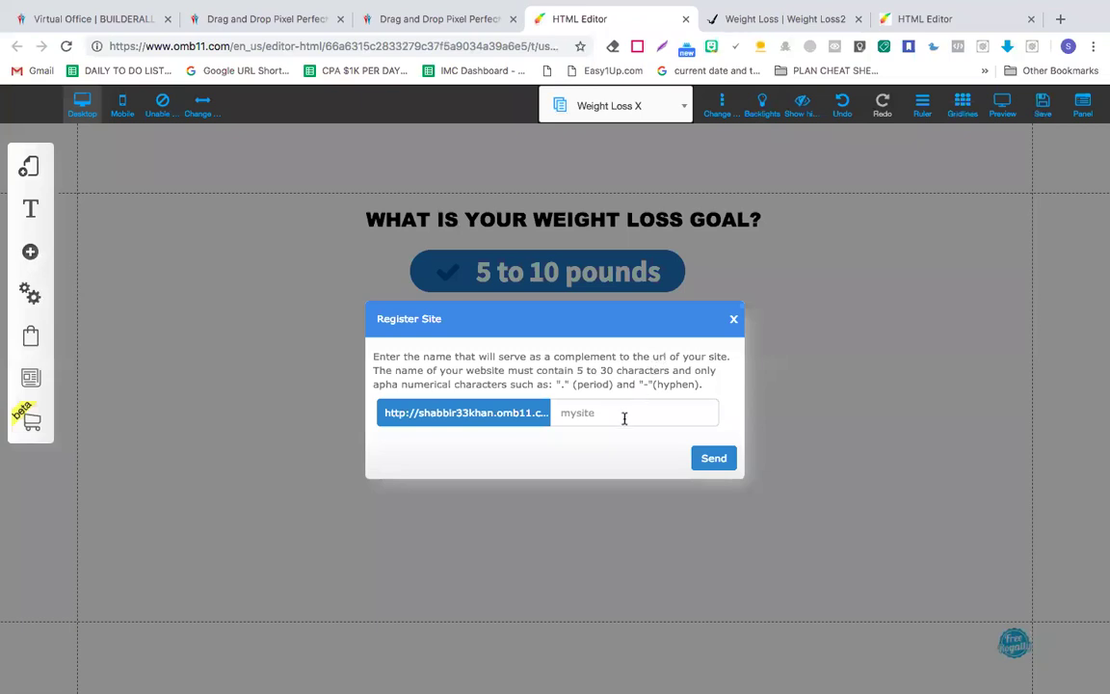
{"action": "left_click", "coordinate": [625, 418]}
{"action": "type", "text": "weight"}
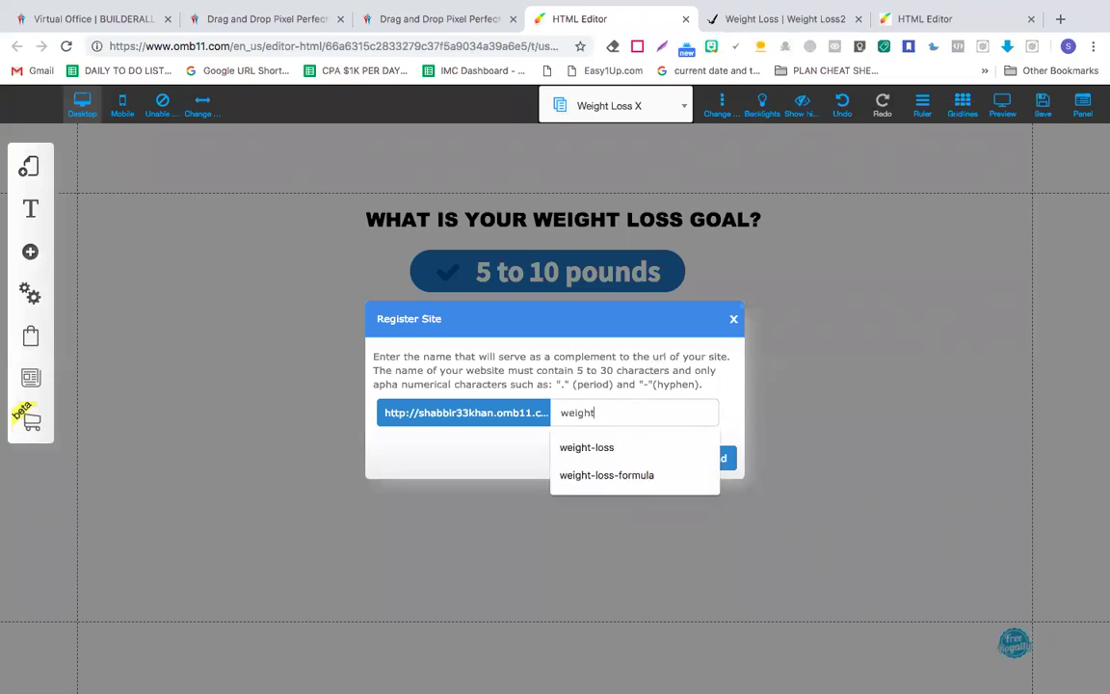
{"action": "type", "text": "-loss-x"}
{"action": "left_click", "coordinate": [711, 458]}
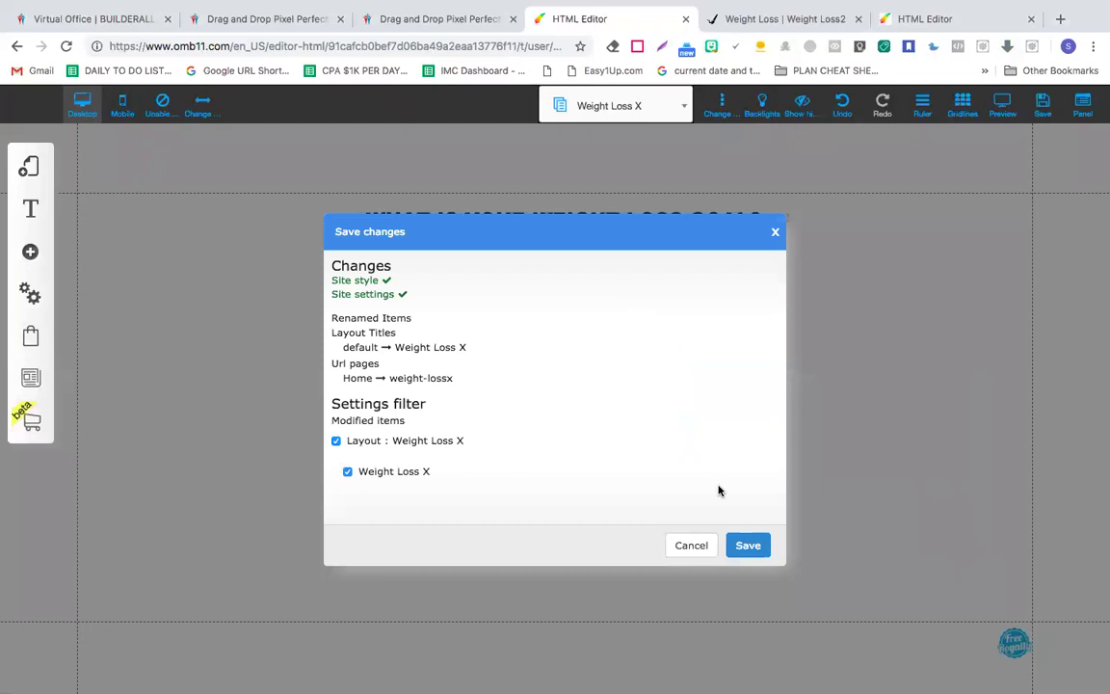
{"action": "left_click", "coordinate": [747, 546]}
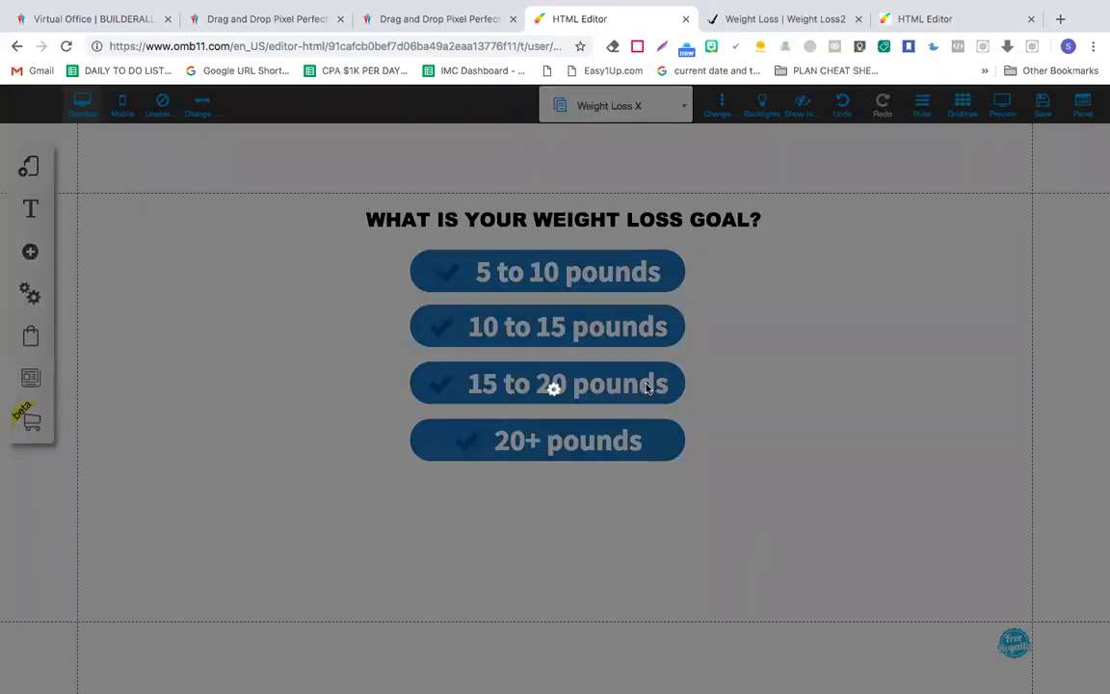
- Check the live quiz's footer links and add a text element in the smallest paragraph style to the page
{"action": "left_click", "coordinate": [753, 22]}
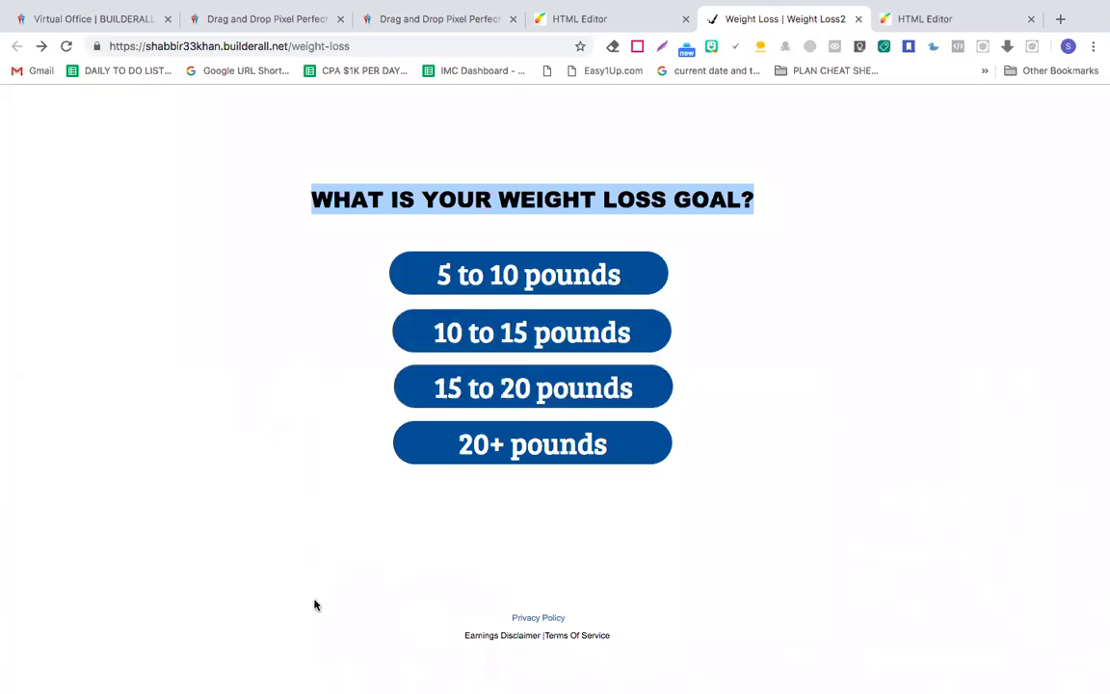
{"action": "left_click", "coordinate": [617, 639]}
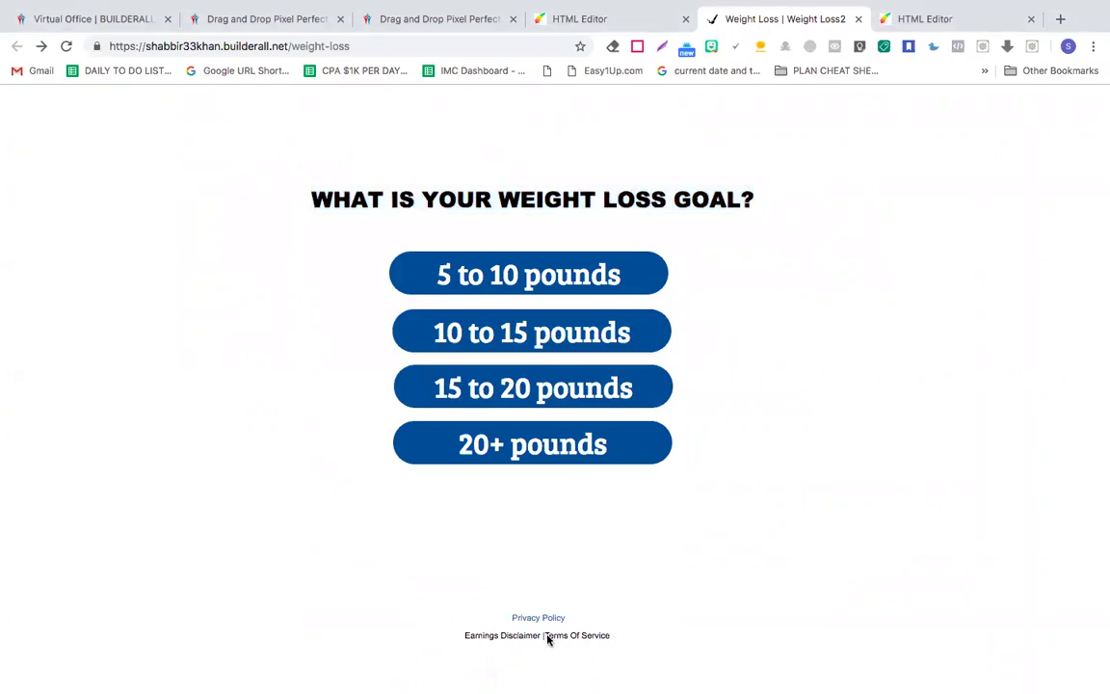
{"action": "left_click_drag", "start_coordinate": [547, 635], "coordinate": [471, 617]}
{"action": "left_click", "coordinate": [559, 660]}
{"action": "left_click_drag", "start_coordinate": [500, 617], "coordinate": [572, 622]}
{"action": "left_click", "coordinate": [626, 21]}
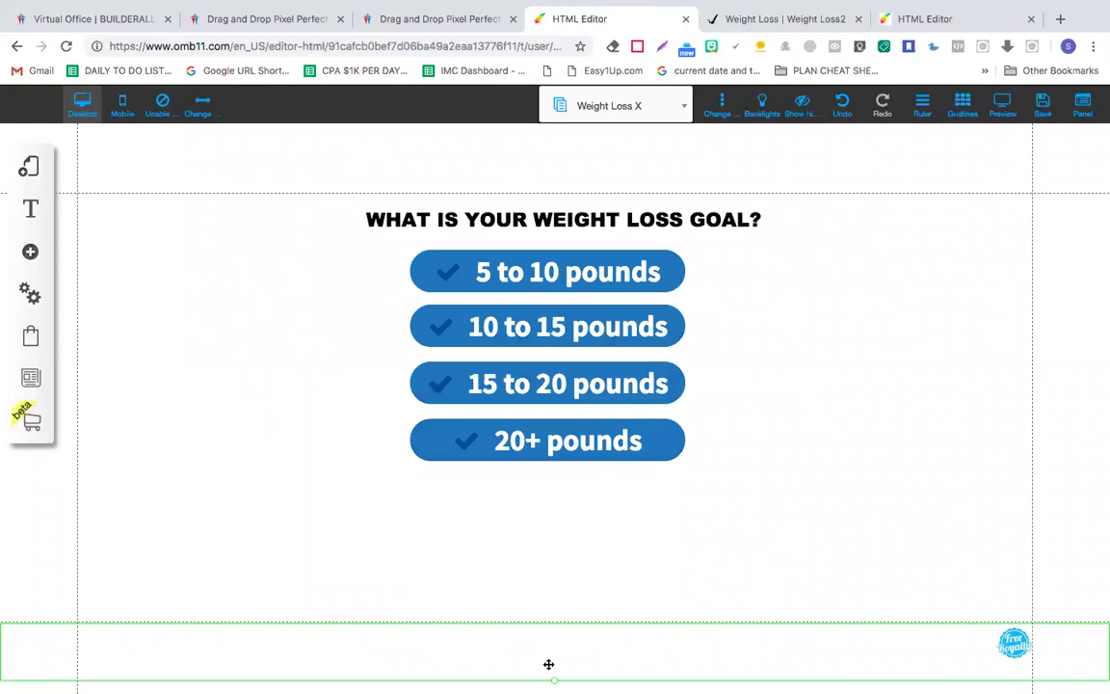
{"action": "left_click", "coordinate": [38, 211]}
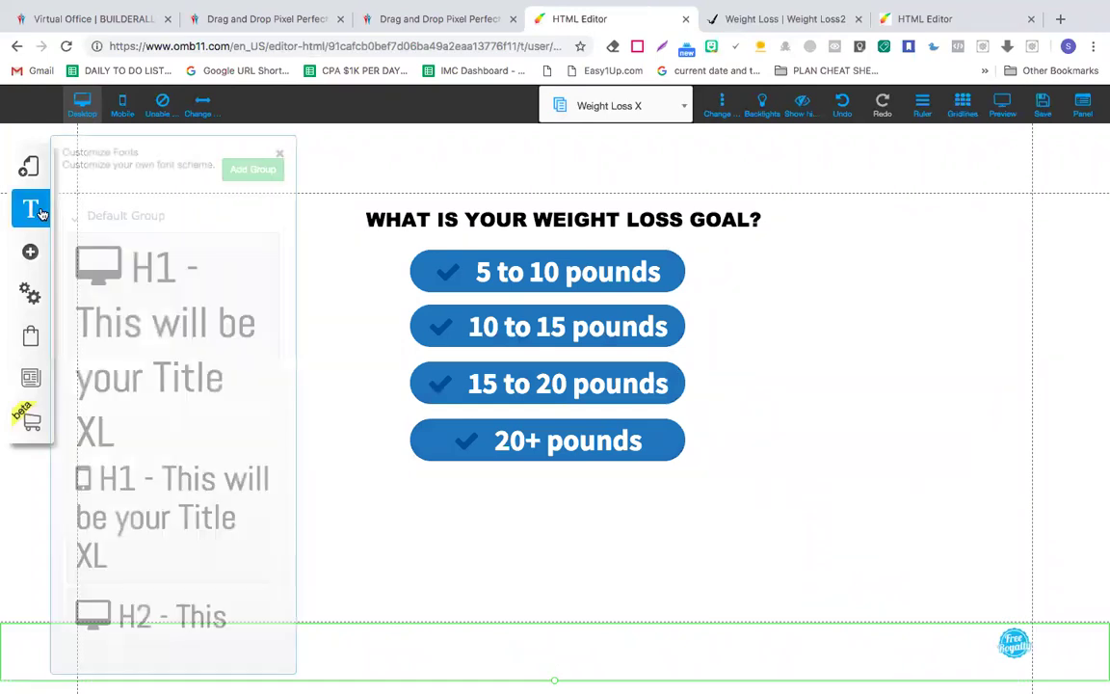
{"action": "left_click", "coordinate": [28, 256]}
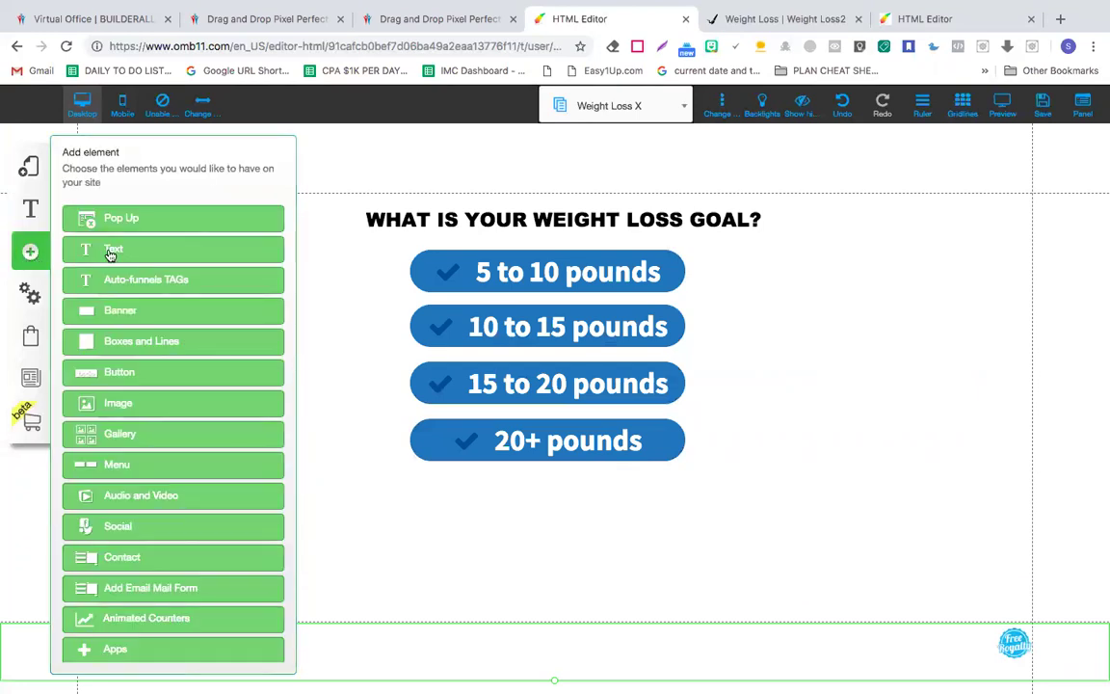
{"action": "left_click", "coordinate": [111, 252]}
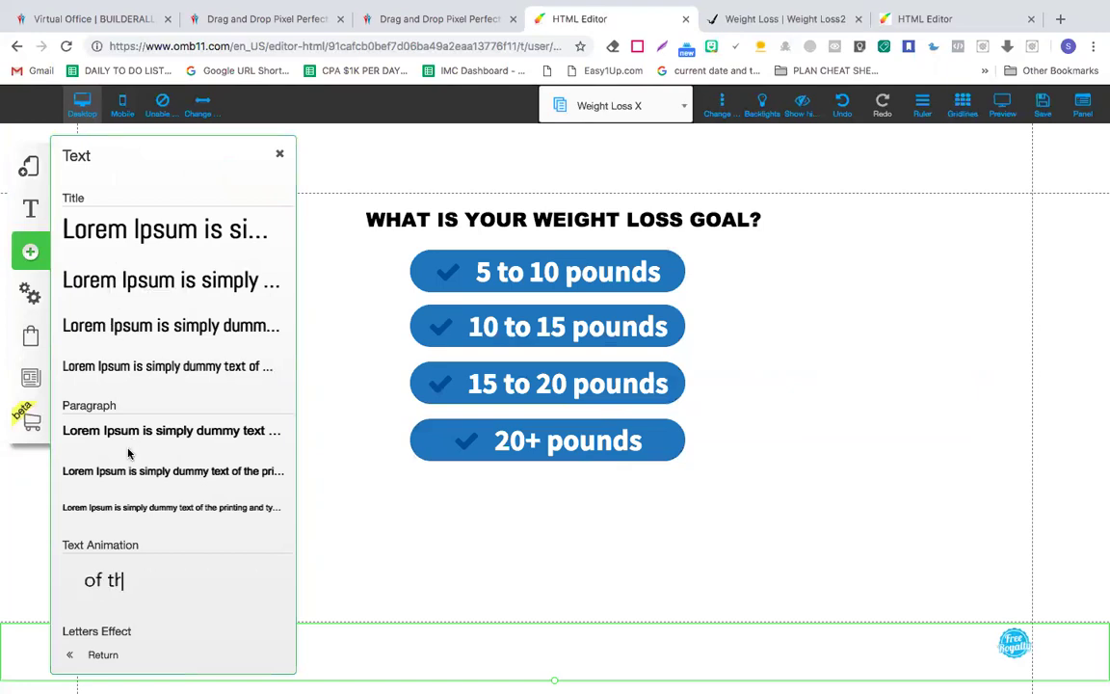
{"action": "scroll", "coordinate": [128, 453], "scroll_direction": "down", "scroll_amount": 1}
{"action": "scroll", "coordinate": [128, 453], "scroll_direction": "down", "scroll_amount": 5}
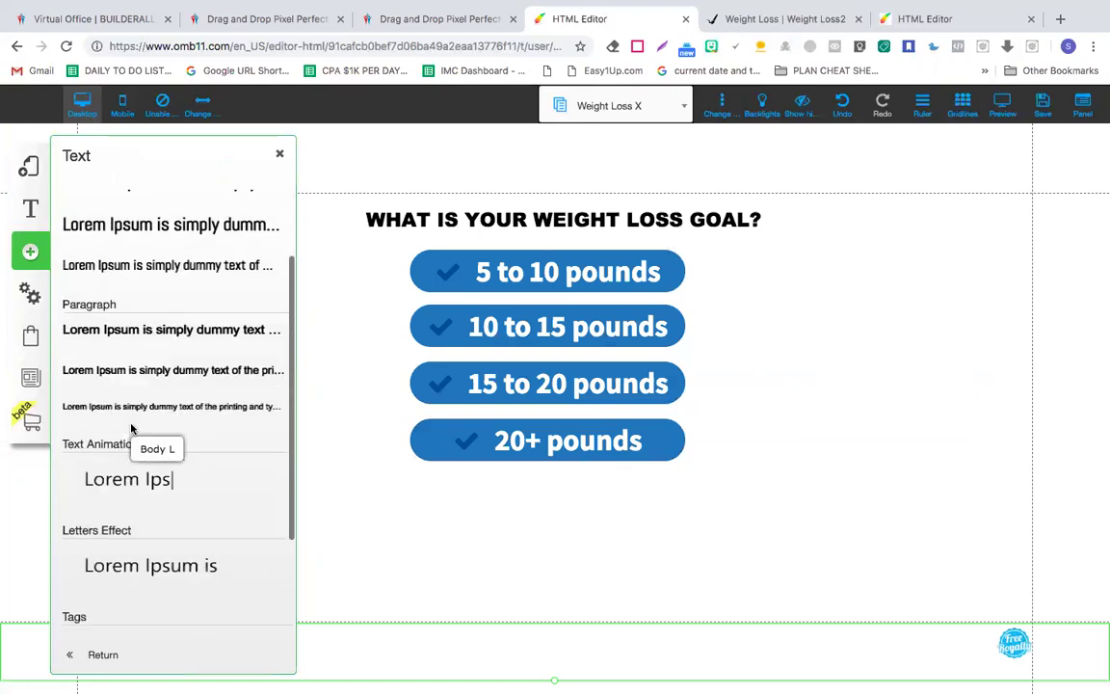
{"action": "scroll", "coordinate": [129, 428], "scroll_direction": "up", "scroll_amount": 5}
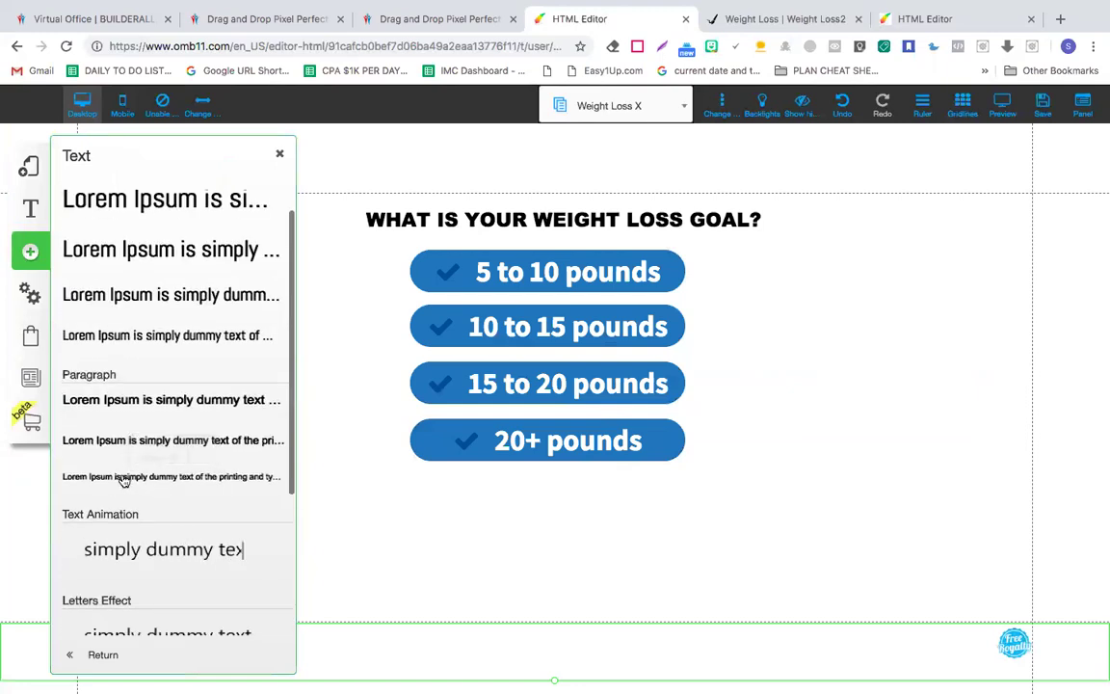
{"action": "left_click", "coordinate": [124, 479]}
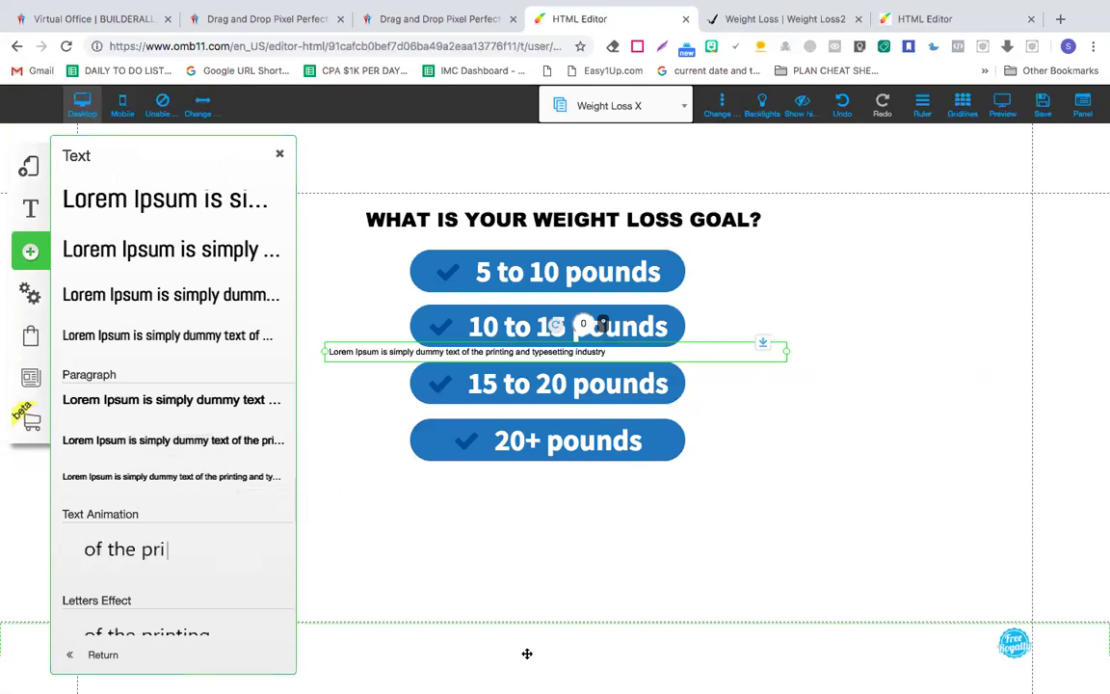
{"action": "left_click", "coordinate": [570, 547]}
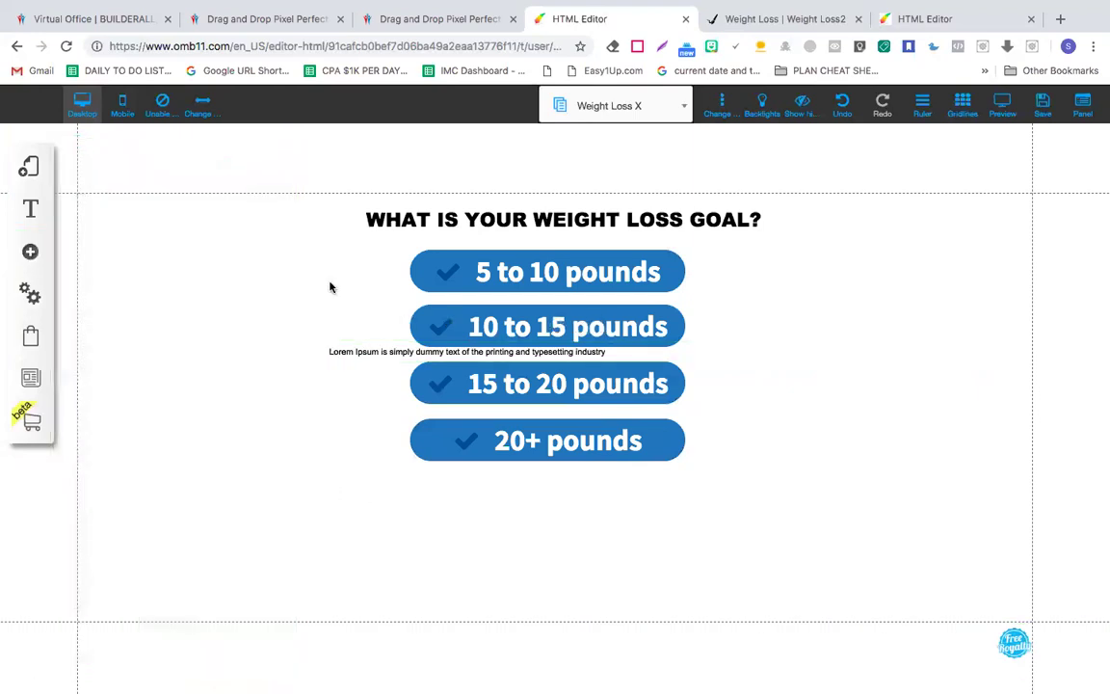
- Move the lower placeholder text into the footer, replace it with "Privacy Policy| Earnings Disclaimer|Terms of Service" and position it beneath the answer buttons
{"action": "left_click_drag", "start_coordinate": [351, 350], "coordinate": [443, 649]}
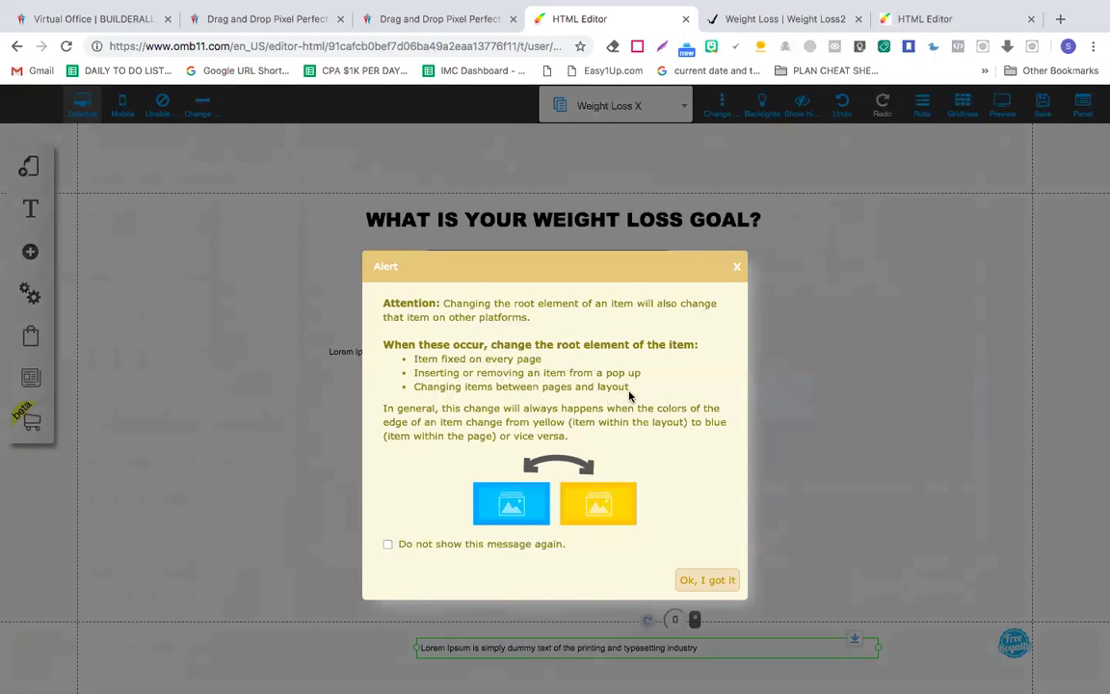
{"action": "left_click", "coordinate": [712, 579]}
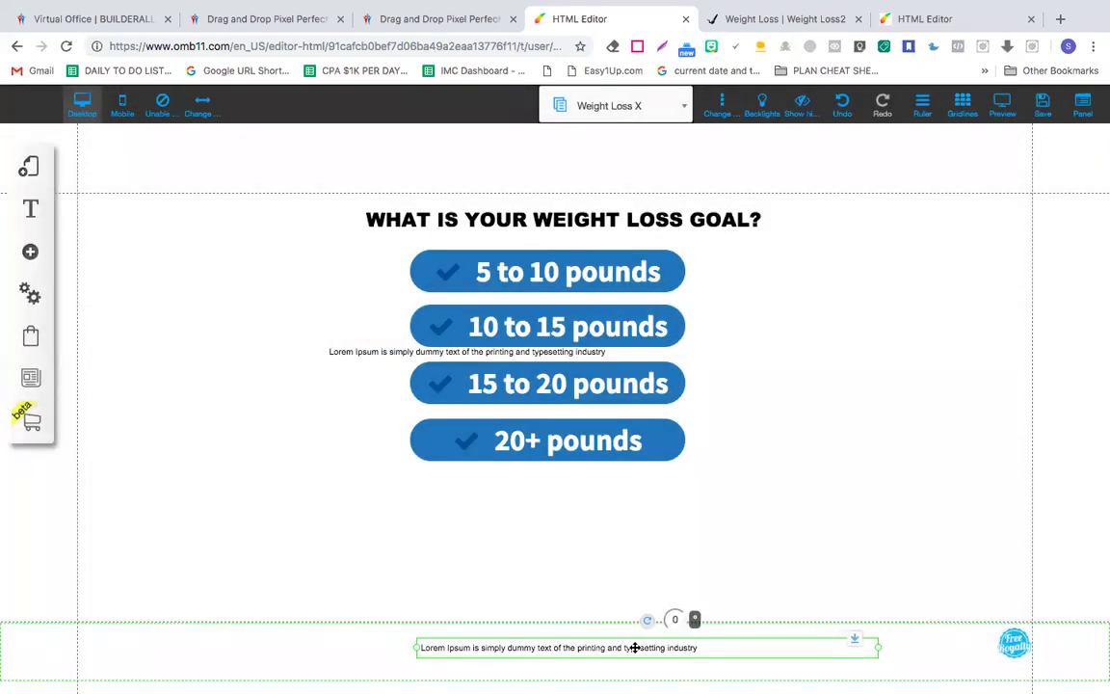
{"action": "double_click", "coordinate": [635, 647]}
{"action": "left_click", "coordinate": [635, 648]}
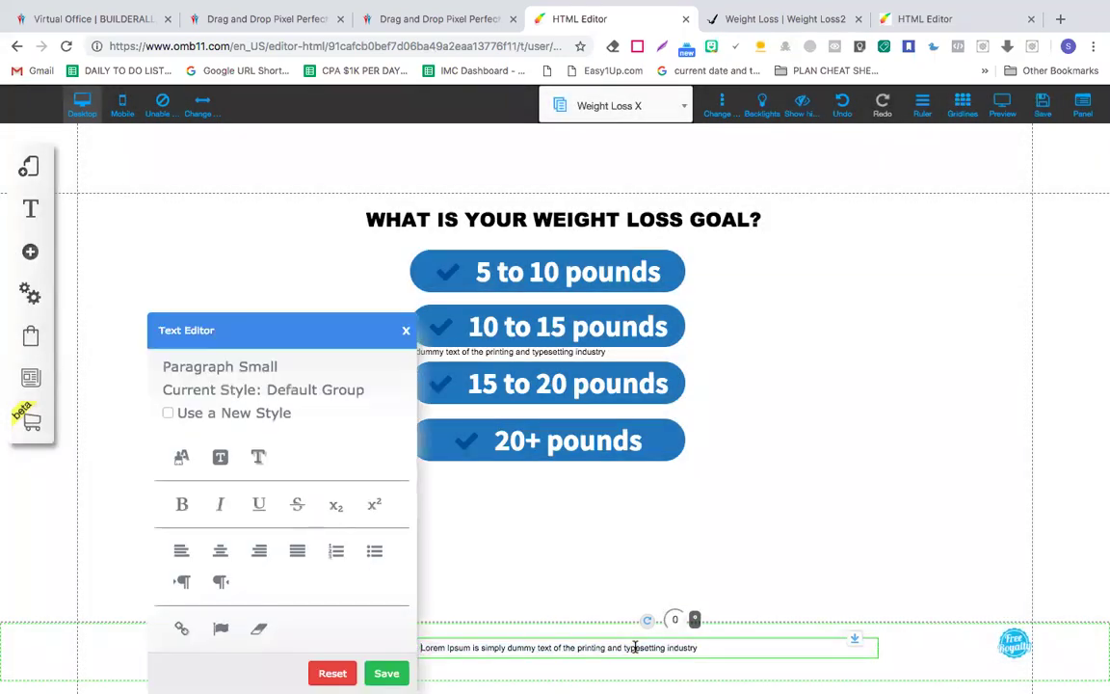
{"action": "triple_click", "coordinate": [635, 648]}
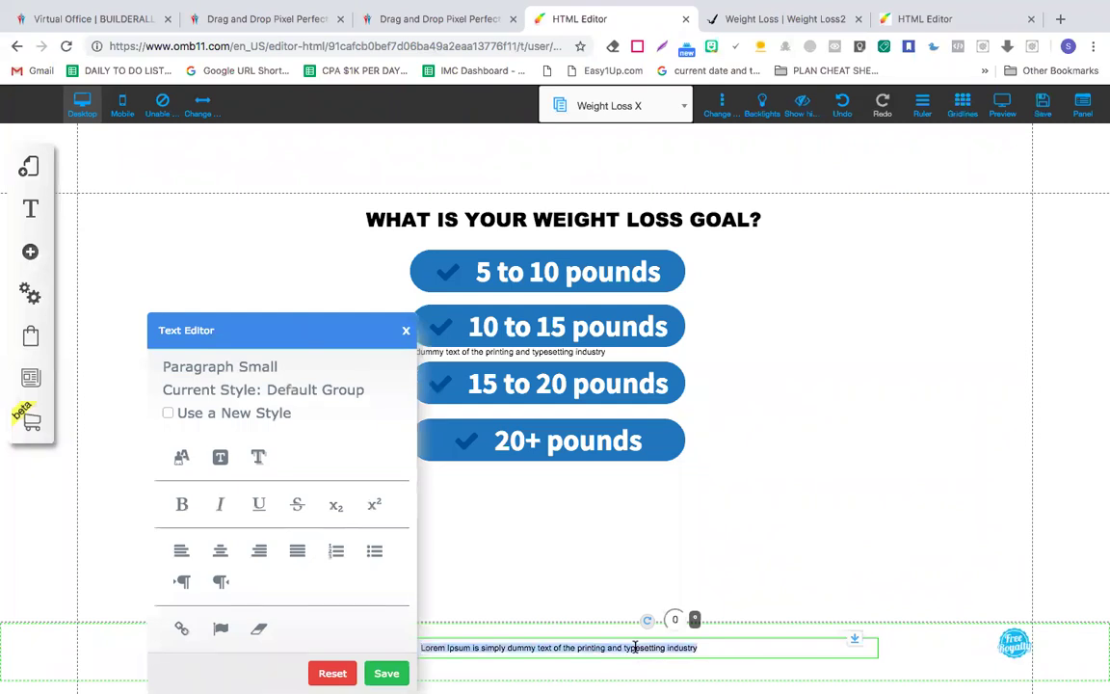
{"action": "left_click", "coordinate": [757, 22]}
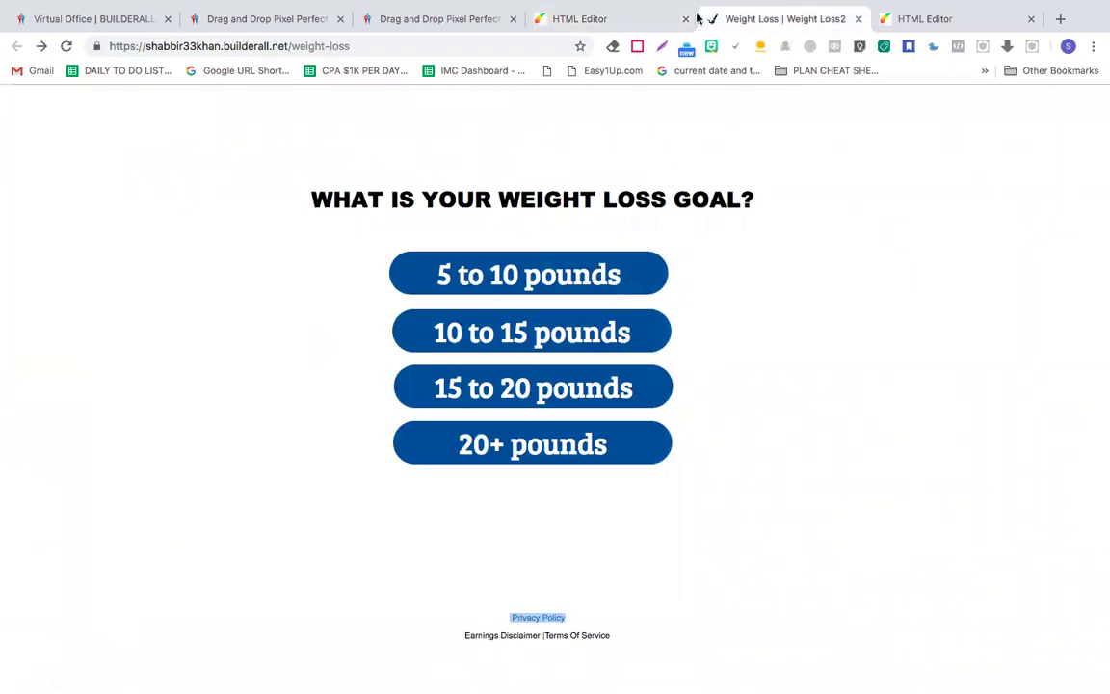
{"action": "left_click", "coordinate": [636, 19]}
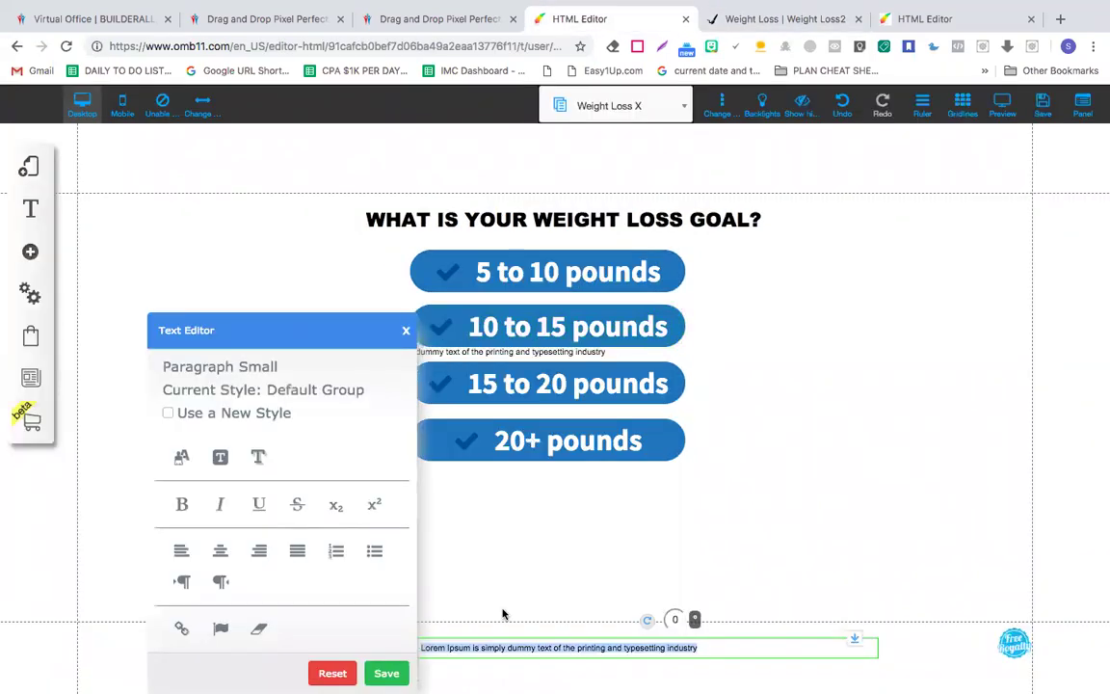
{"action": "type", "text": "Pr"}
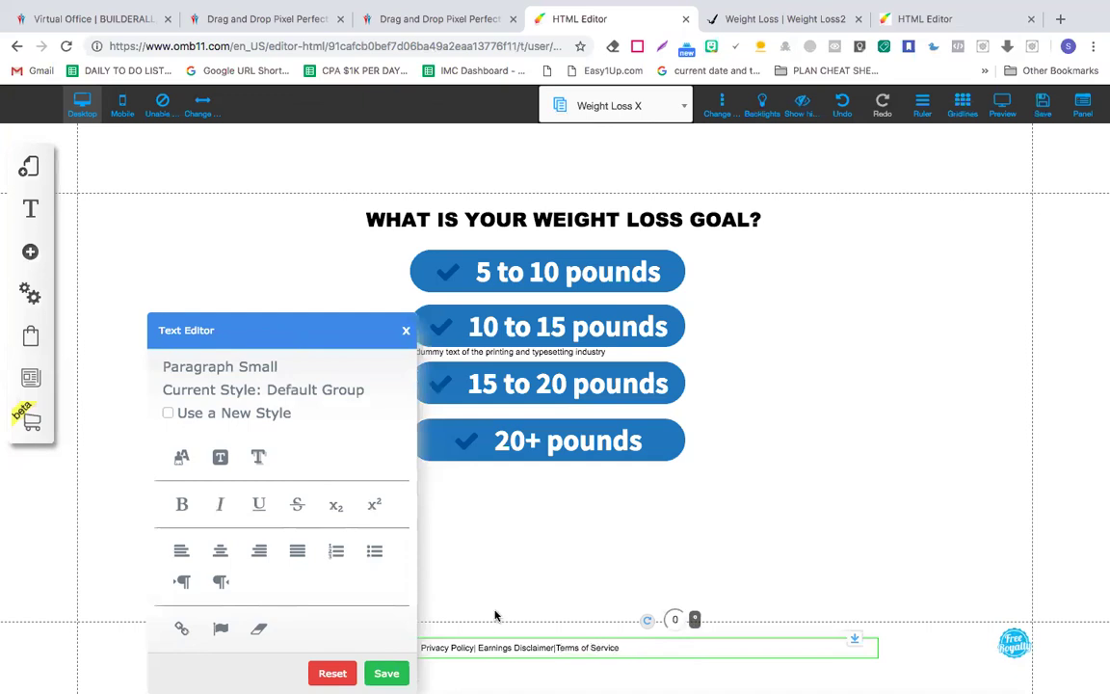
{"action": "left_click", "coordinate": [387, 674]}
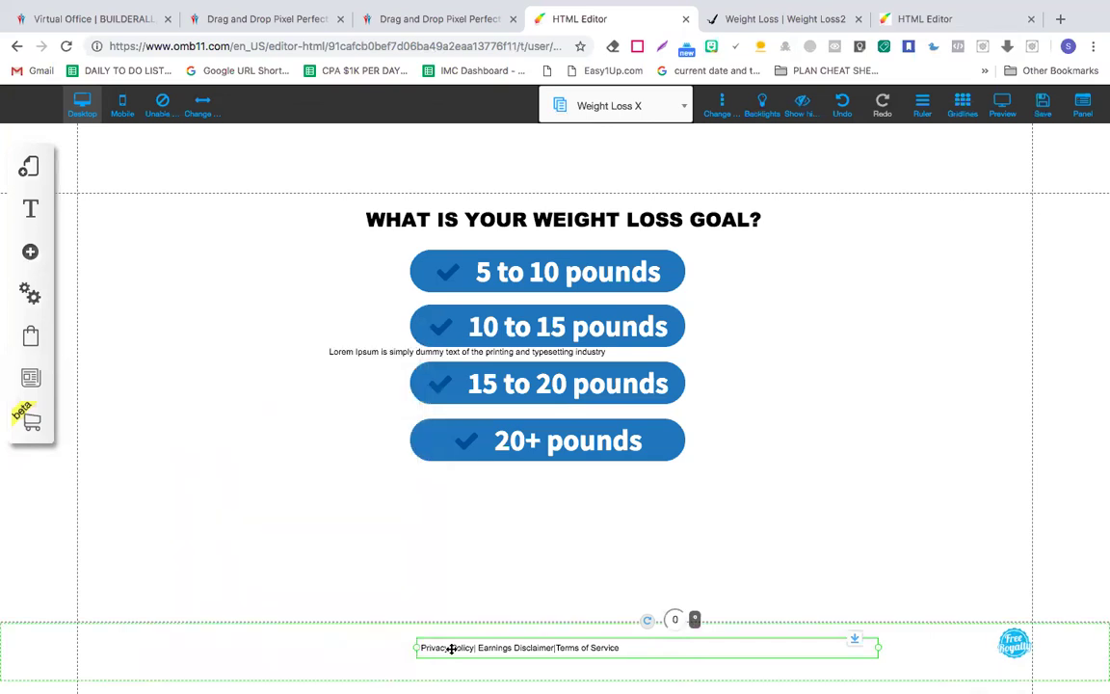
{"action": "left_click_drag", "start_coordinate": [462, 646], "coordinate": [498, 647]}
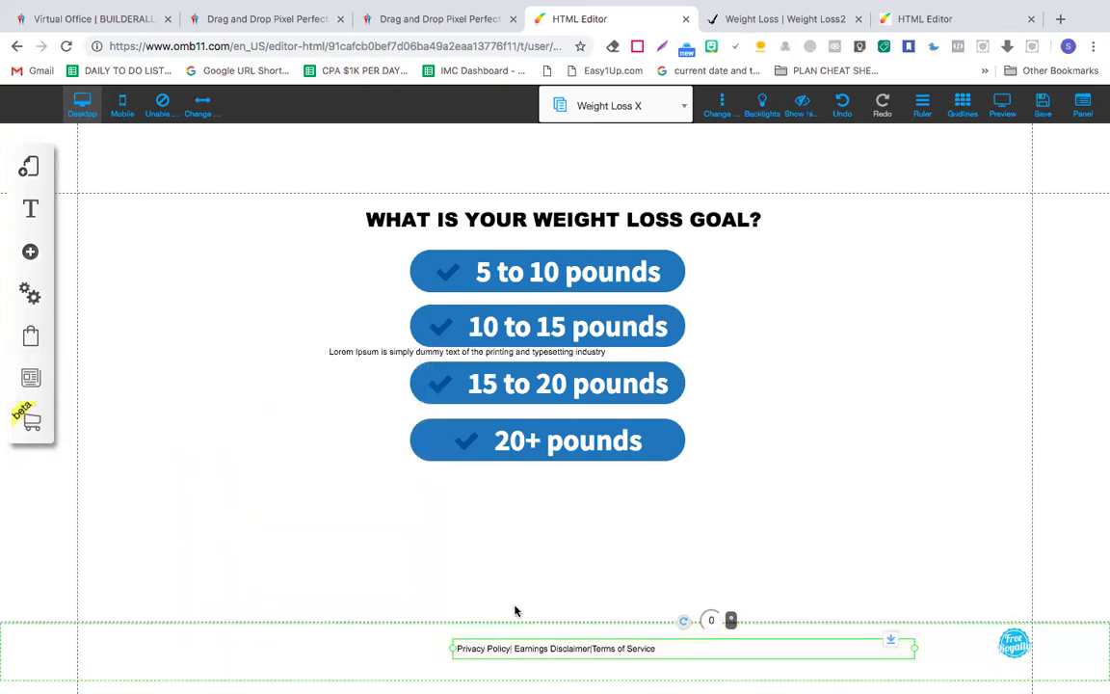
- Delete the leftover Lorem Ipsum text between the answer buttons and save the Weight Loss X layout and page
{"action": "left_click", "coordinate": [352, 352]}
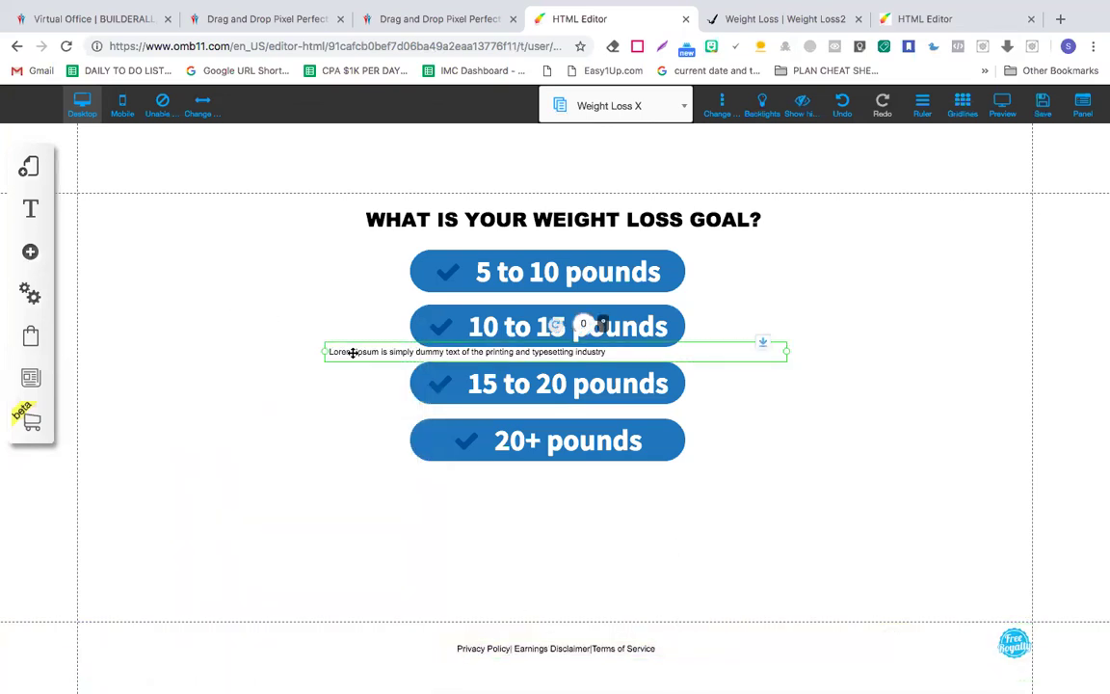
{"action": "double_click", "coordinate": [353, 353]}
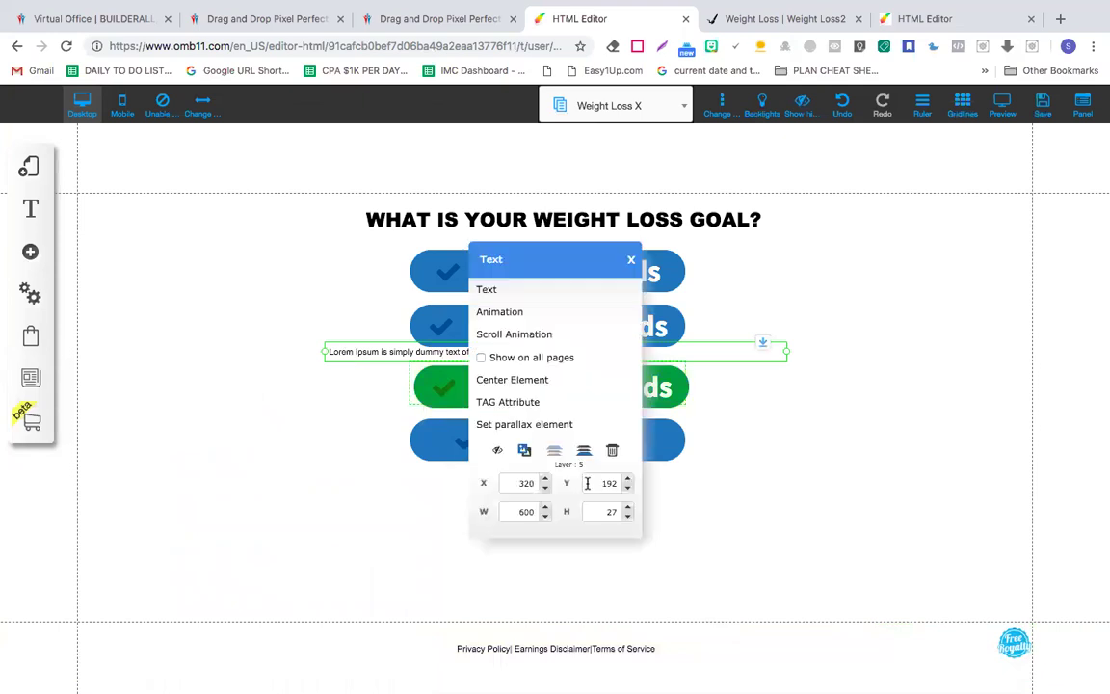
{"action": "left_click", "coordinate": [614, 452]}
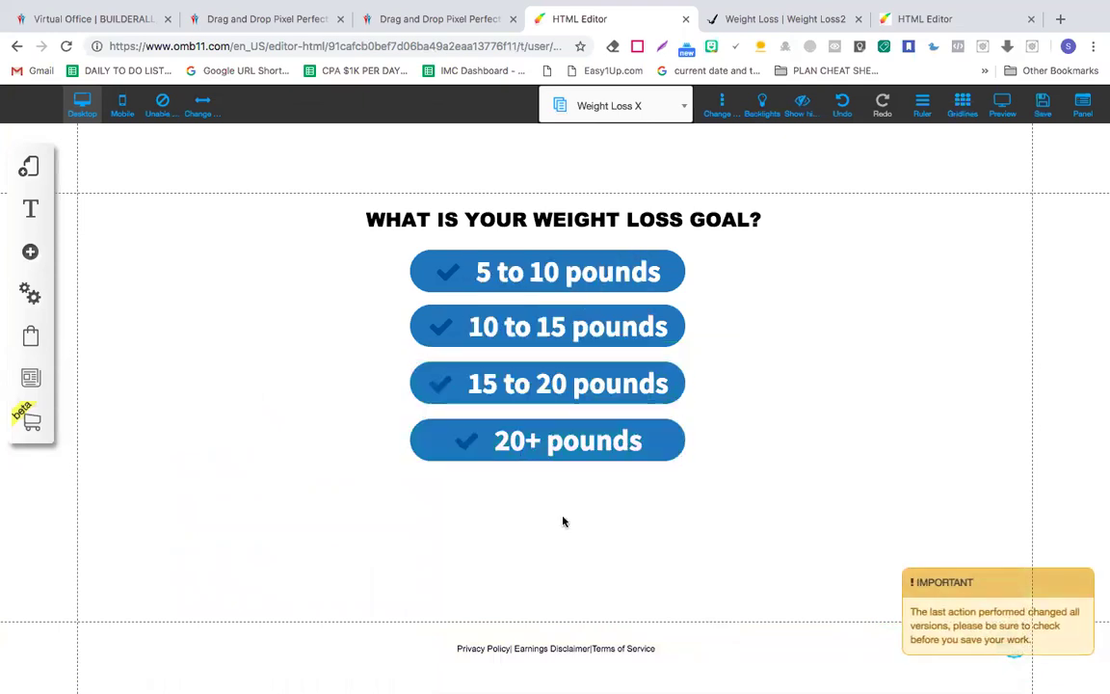
{"action": "left_click", "coordinate": [1044, 106]}
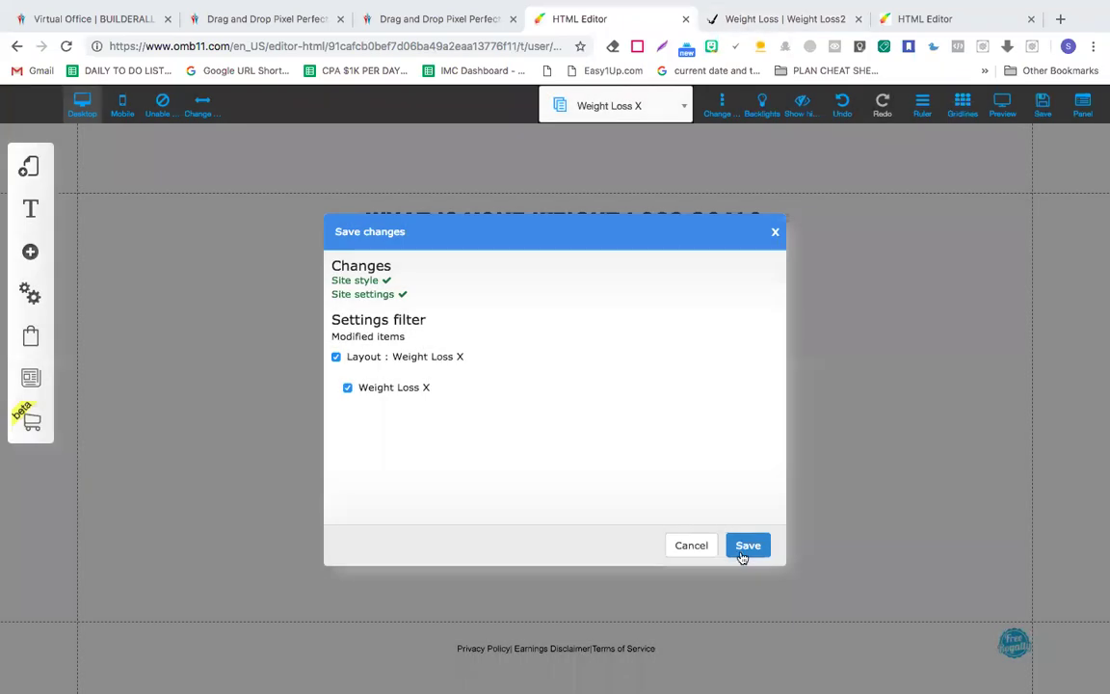
{"action": "left_click", "coordinate": [748, 545]}
- Go to the live quiz's second question page and copy its headline "HOW MUCH SPARE TIME DO YOU HAVE PER DAY?"
{"action": "left_click", "coordinate": [803, 19]}
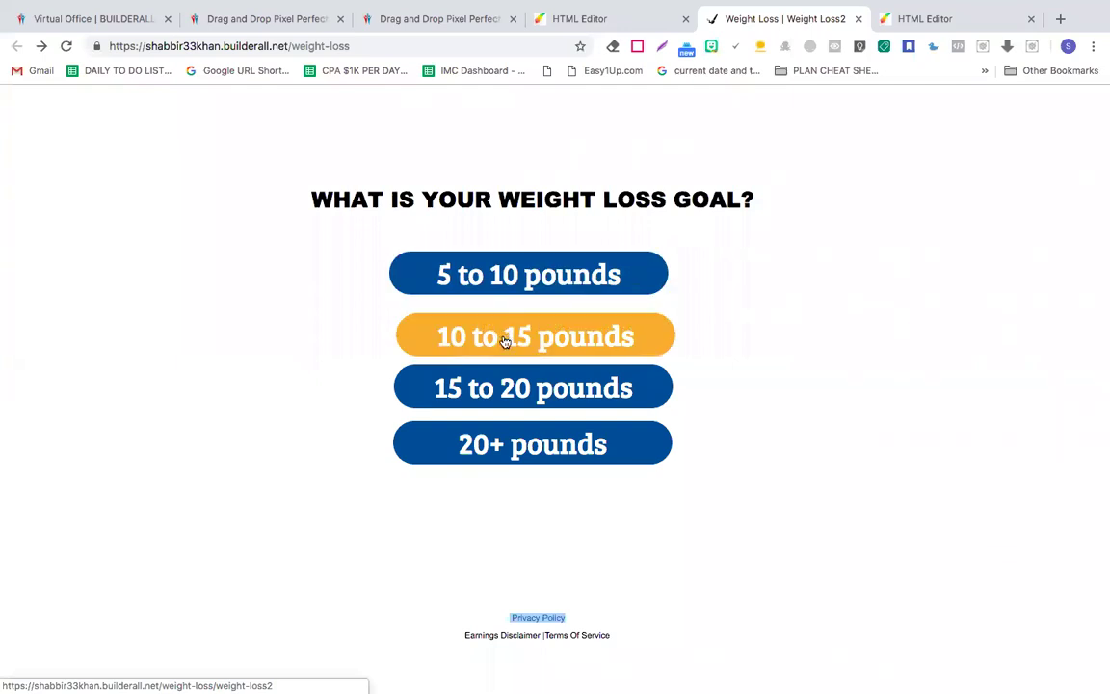
{"action": "left_click", "coordinate": [508, 398]}
{"action": "left_click_drag", "start_coordinate": [627, 243], "coordinate": [335, 202]}
{"action": "key", "text": "ctrl+c"}
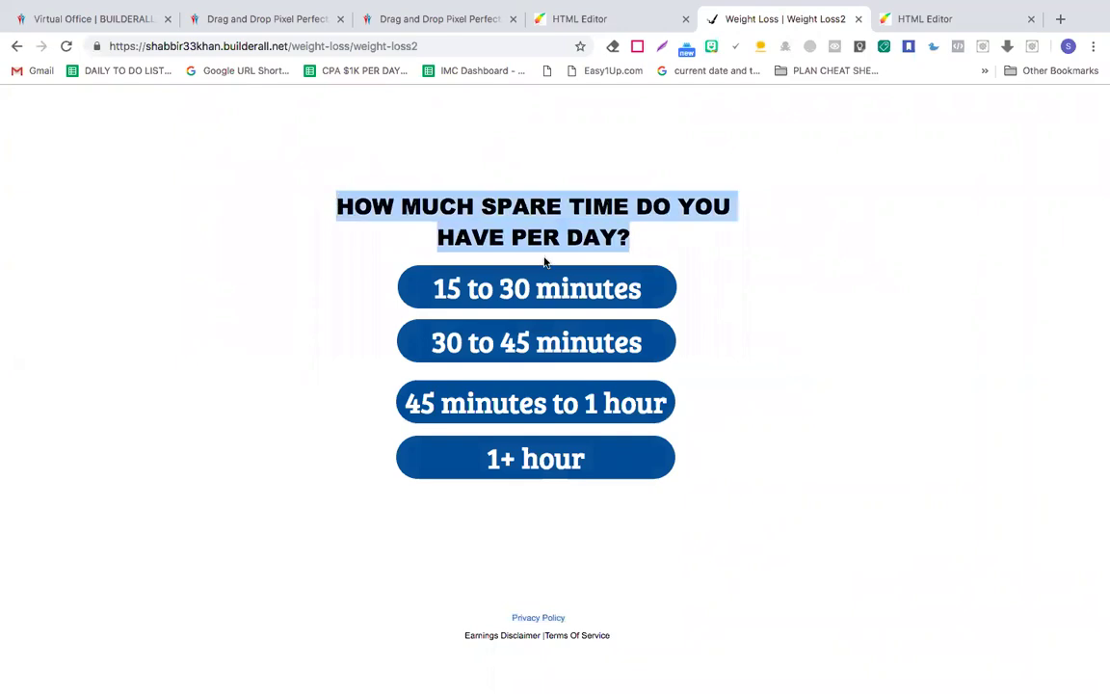
- Return to the page editor and save the site again
{"action": "left_click", "coordinate": [606, 21]}
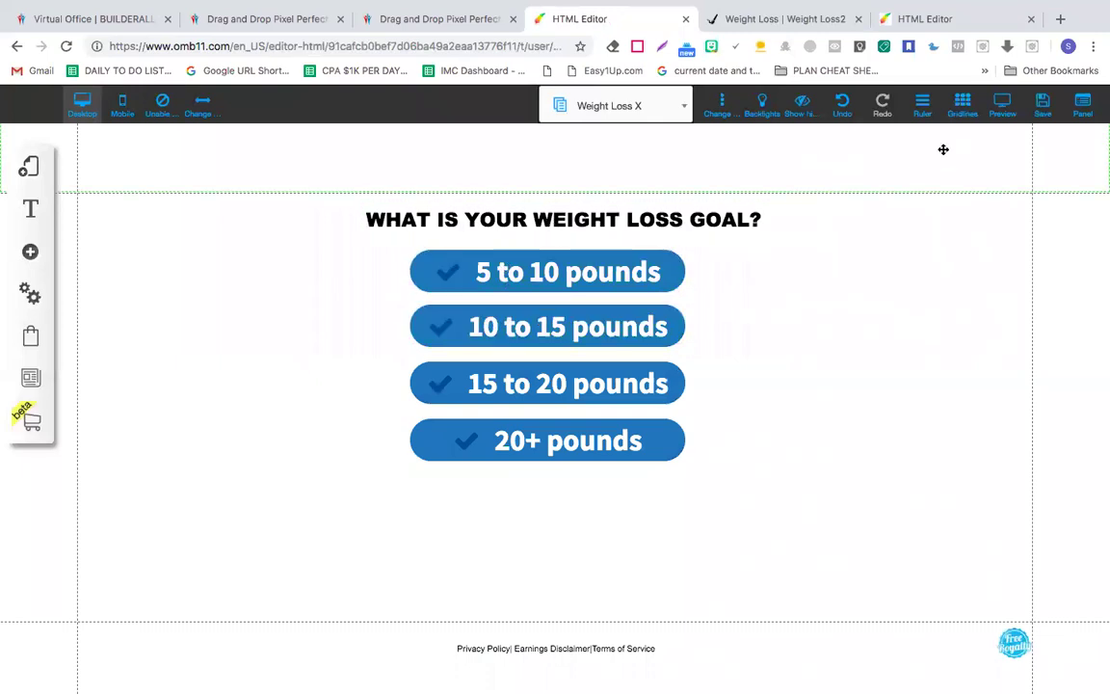
{"action": "left_click", "coordinate": [1040, 106]}
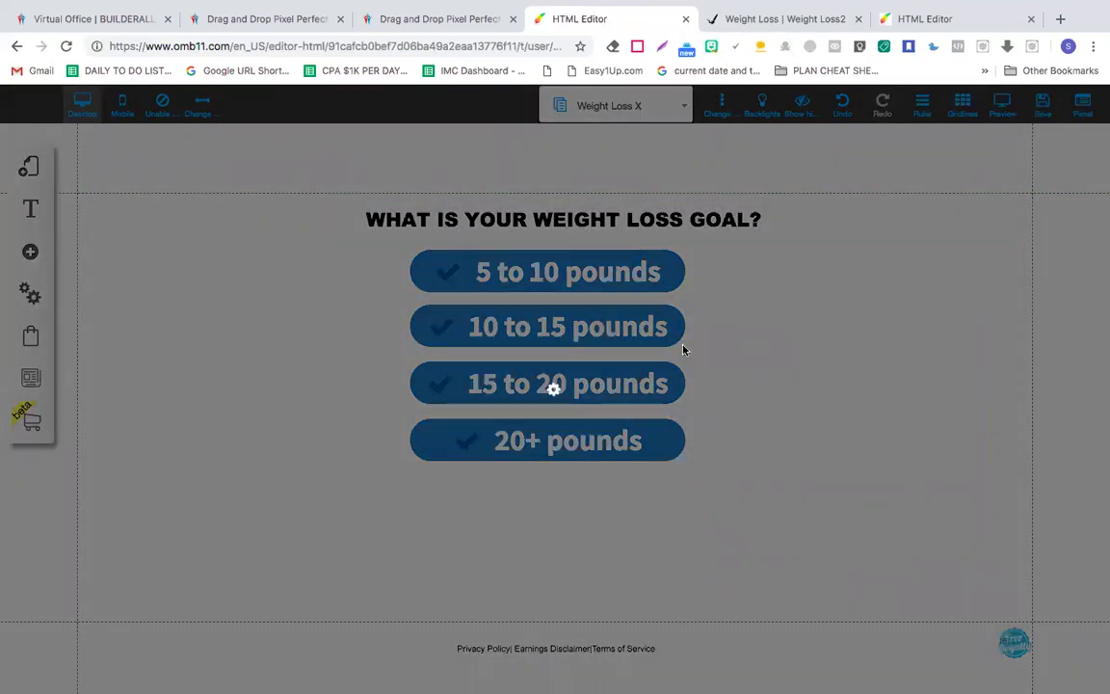
{"action": "left_click", "coordinate": [744, 545]}
- Duplicate the Weight Loss X page within its layout
{"action": "mouse_move", "coordinate": [568, 24]}
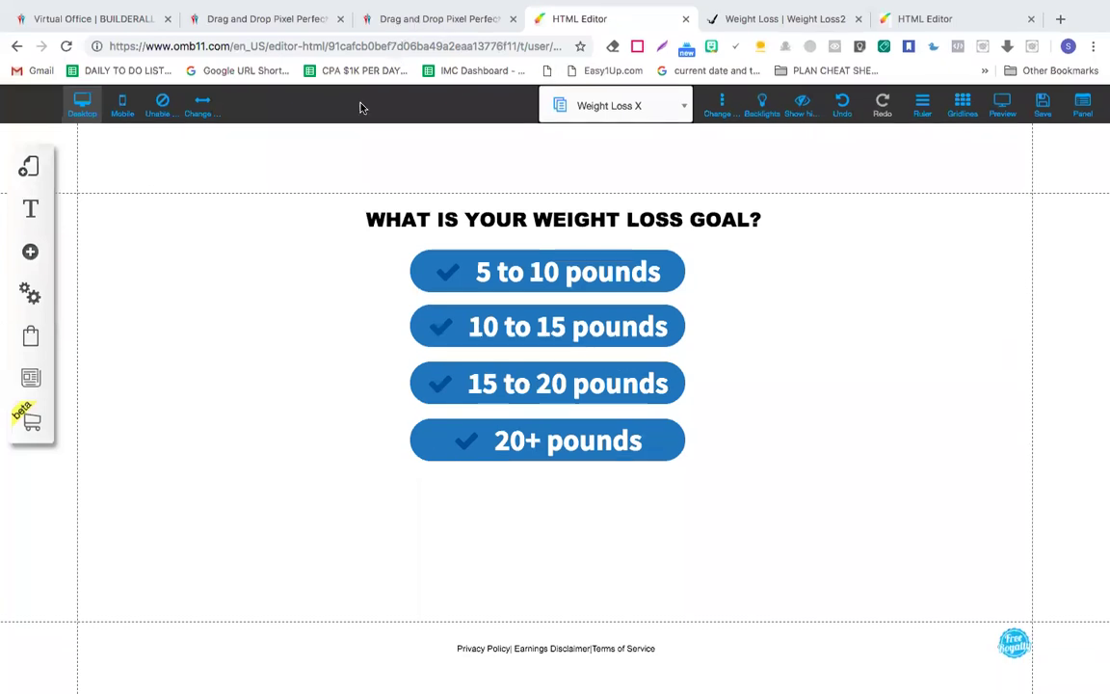
{"action": "left_click", "coordinate": [29, 170]}
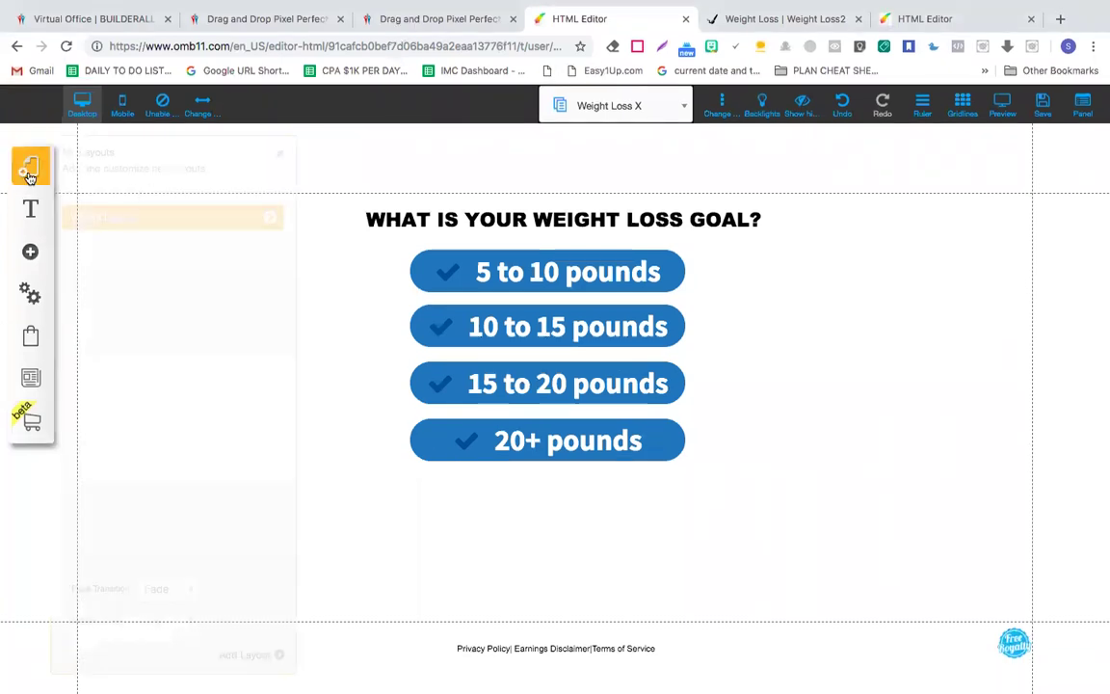
{"action": "left_click", "coordinate": [272, 220]}
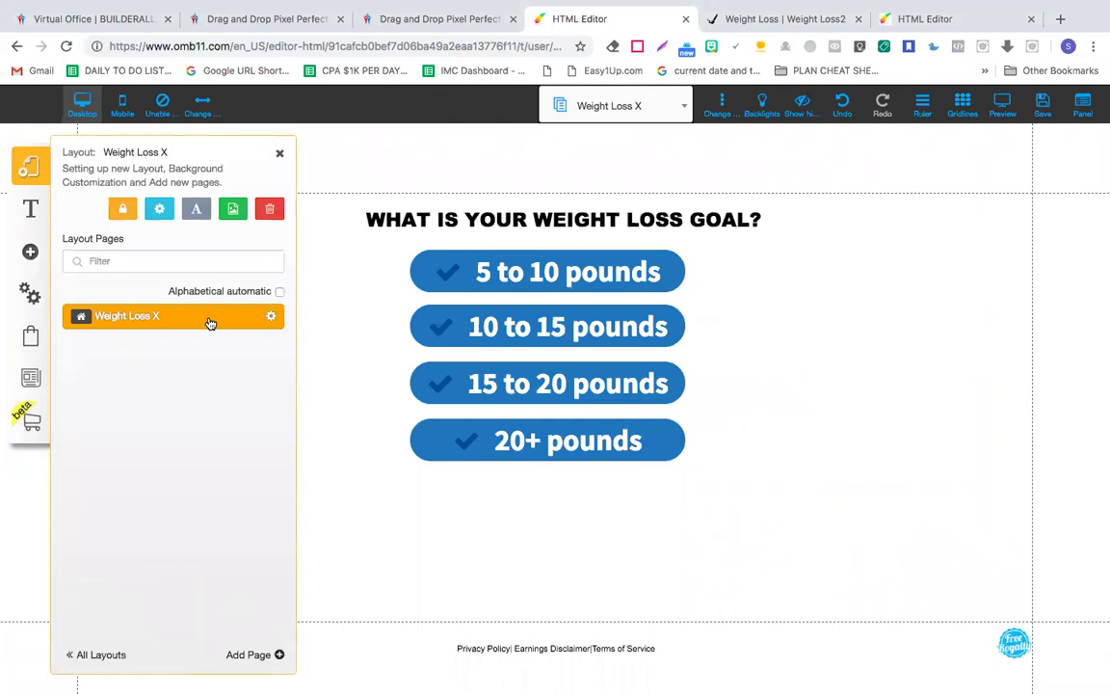
{"action": "left_click", "coordinate": [273, 319]}
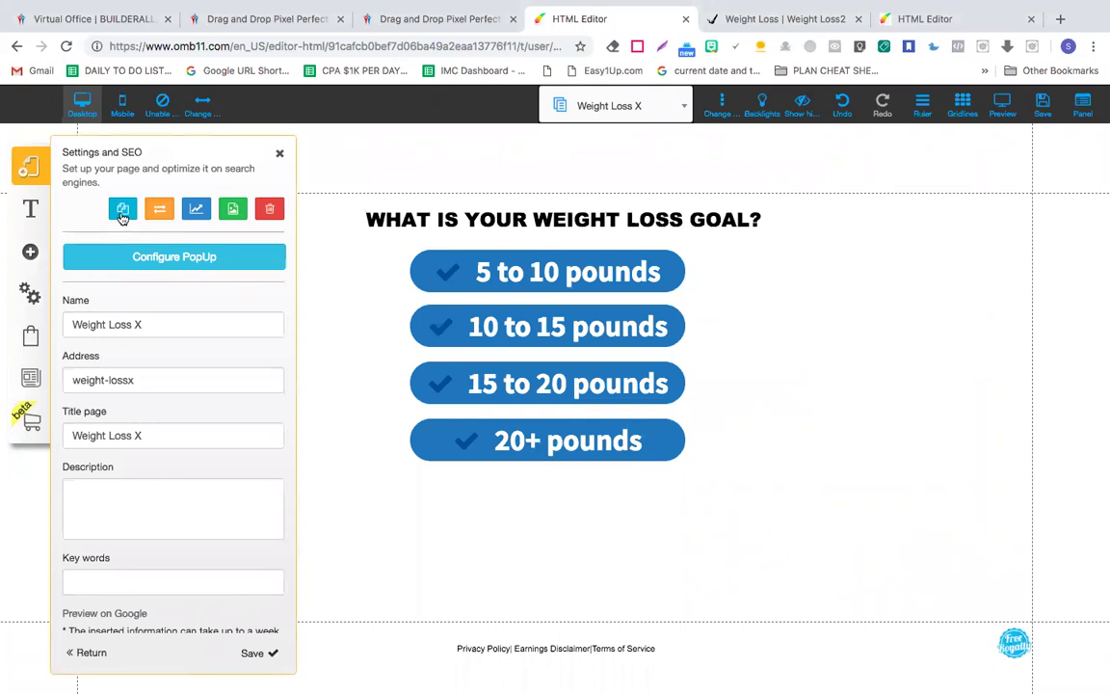
{"action": "left_click", "coordinate": [123, 214]}
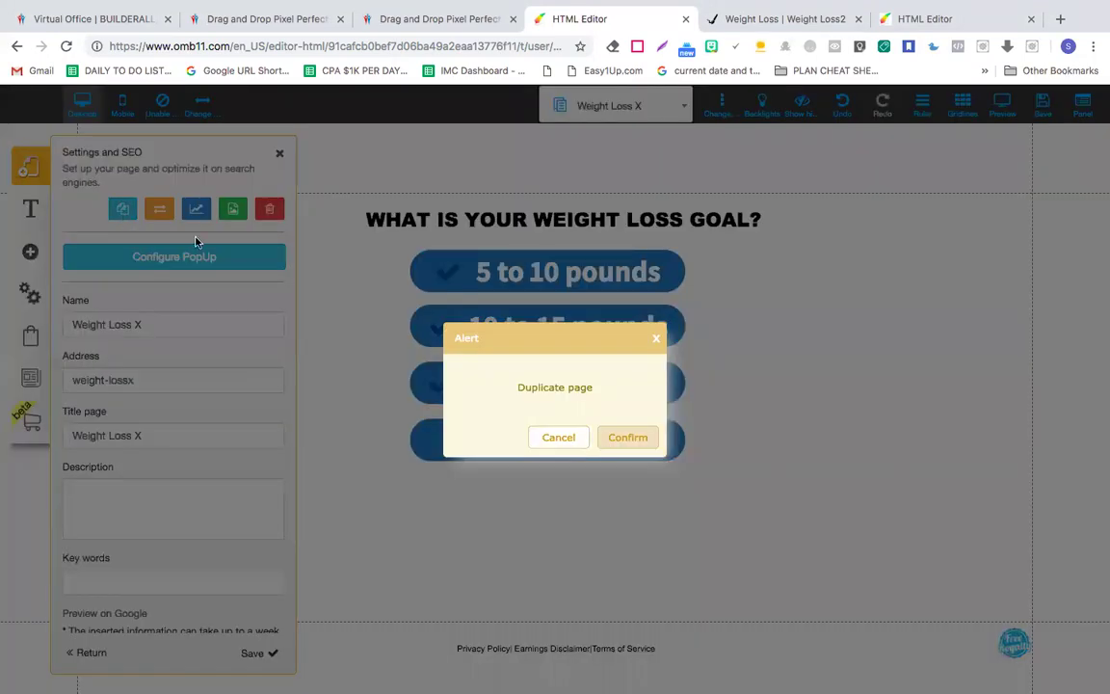
{"action": "left_click", "coordinate": [626, 438]}
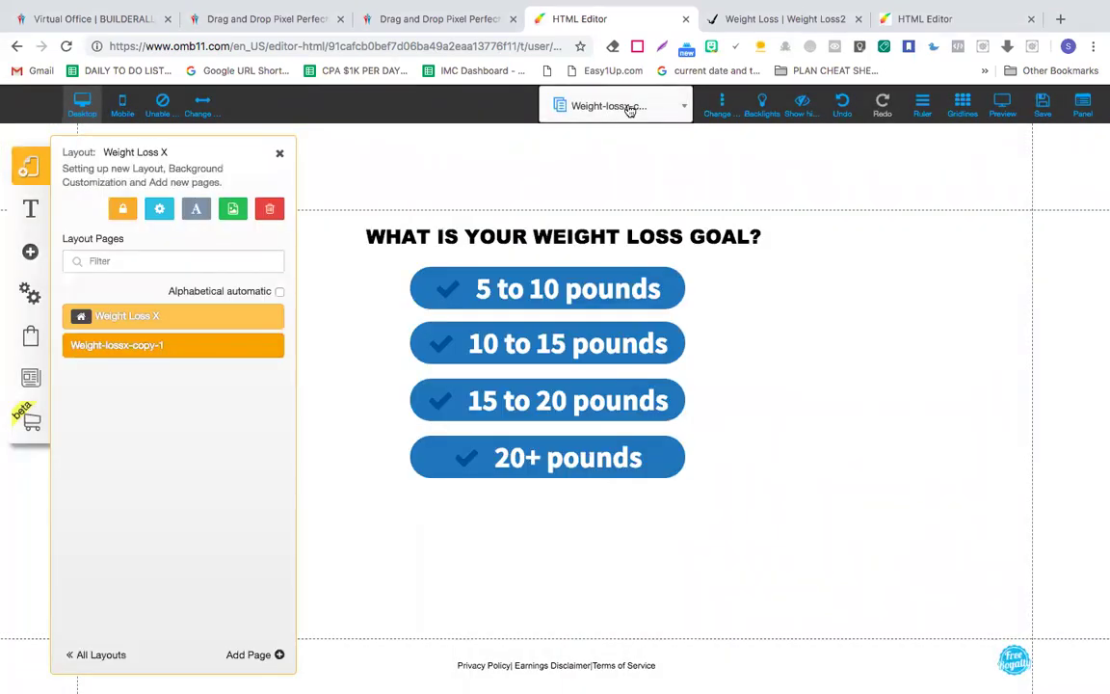
- Check the live quiz's second question and compare the original Weight Loss X page with its duplicate, ending on the duplicate
{"action": "left_click", "coordinate": [625, 108]}
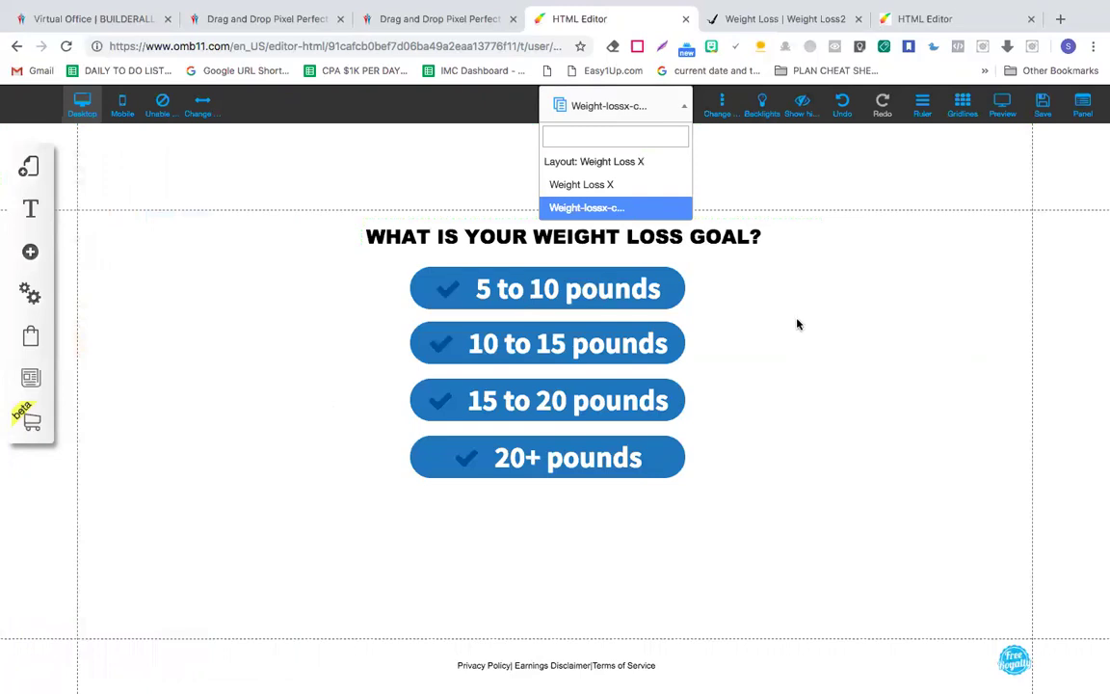
{"action": "left_click", "coordinate": [606, 108]}
{"action": "left_click", "coordinate": [779, 20]}
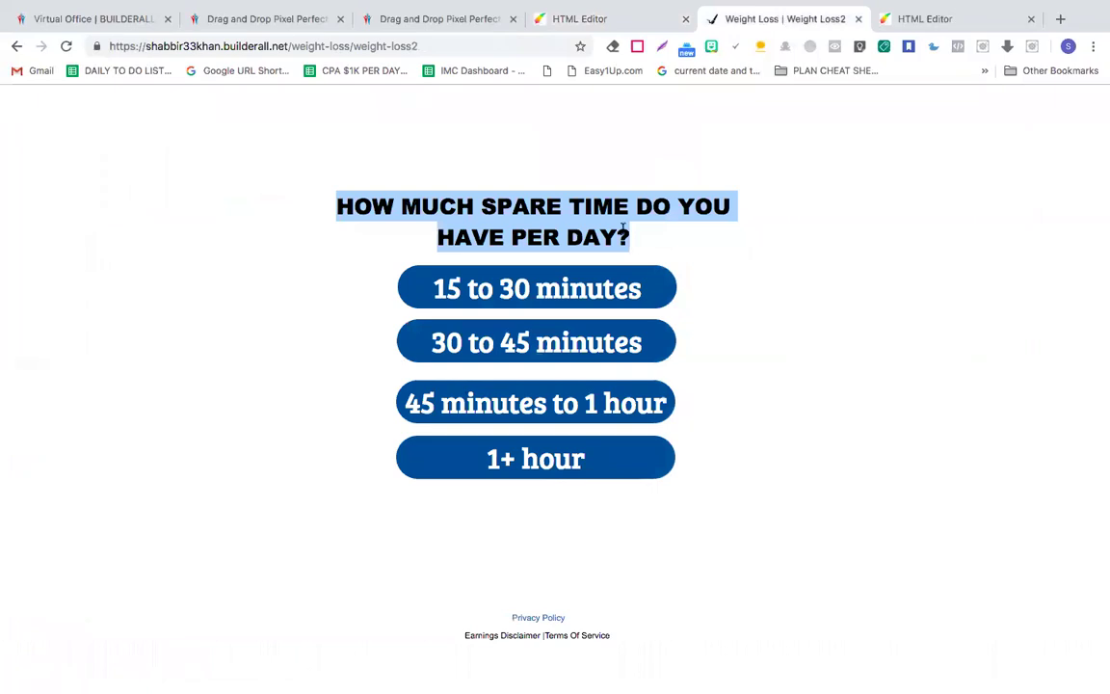
{"action": "left_click", "coordinate": [620, 17]}
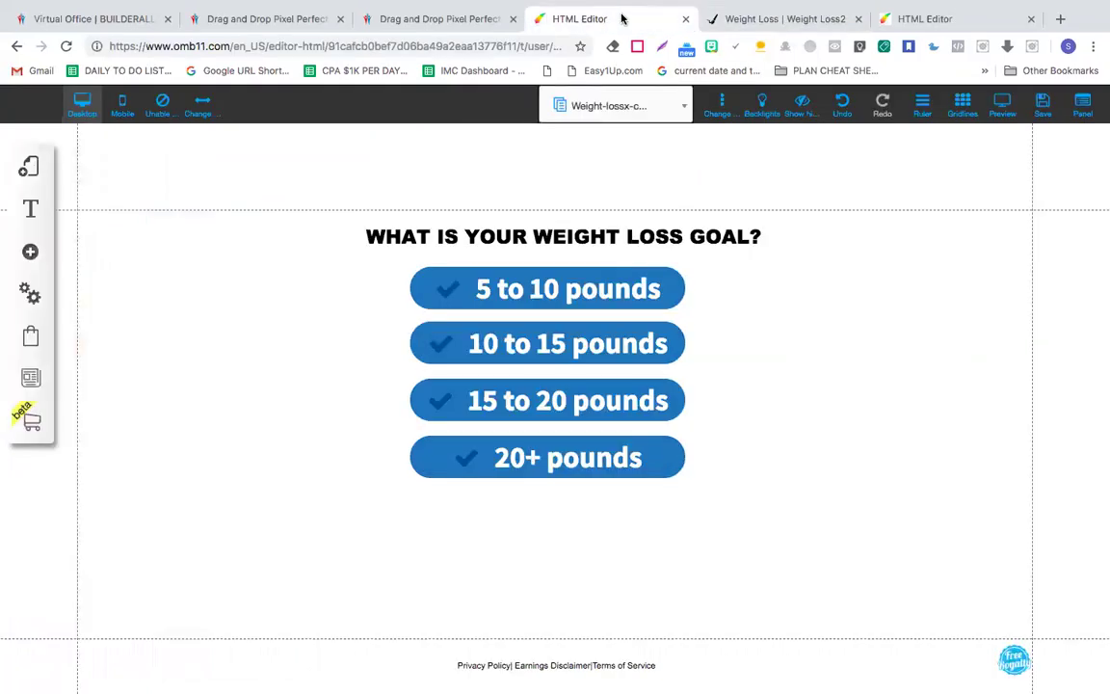
{"action": "left_click", "coordinate": [600, 108]}
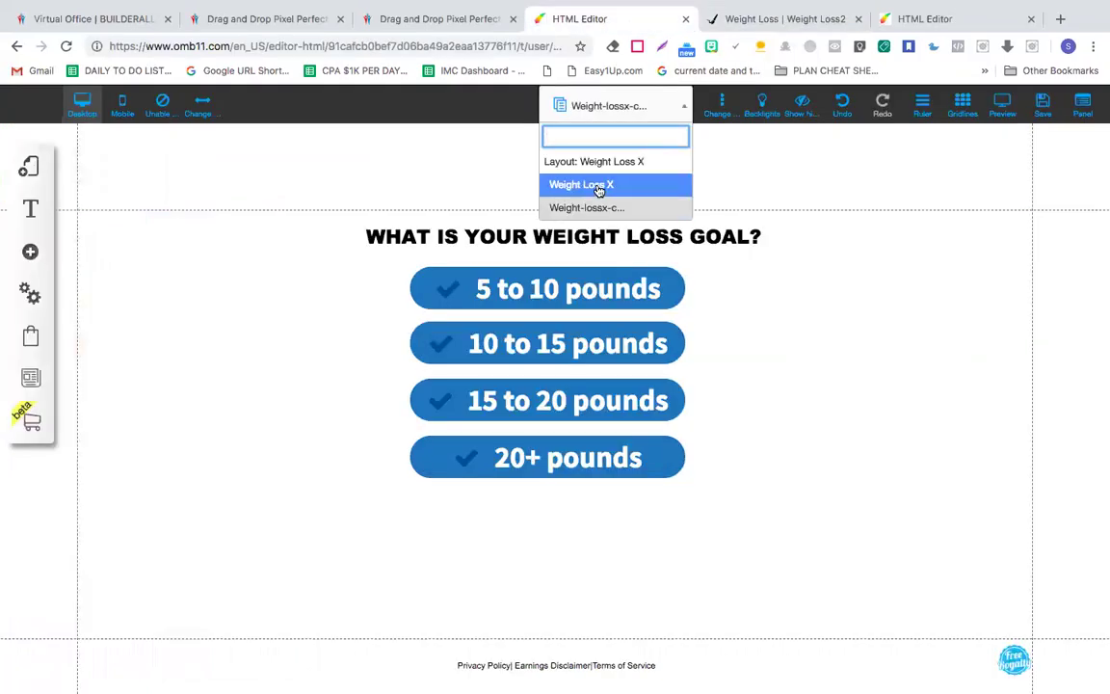
{"action": "left_click", "coordinate": [598, 183]}
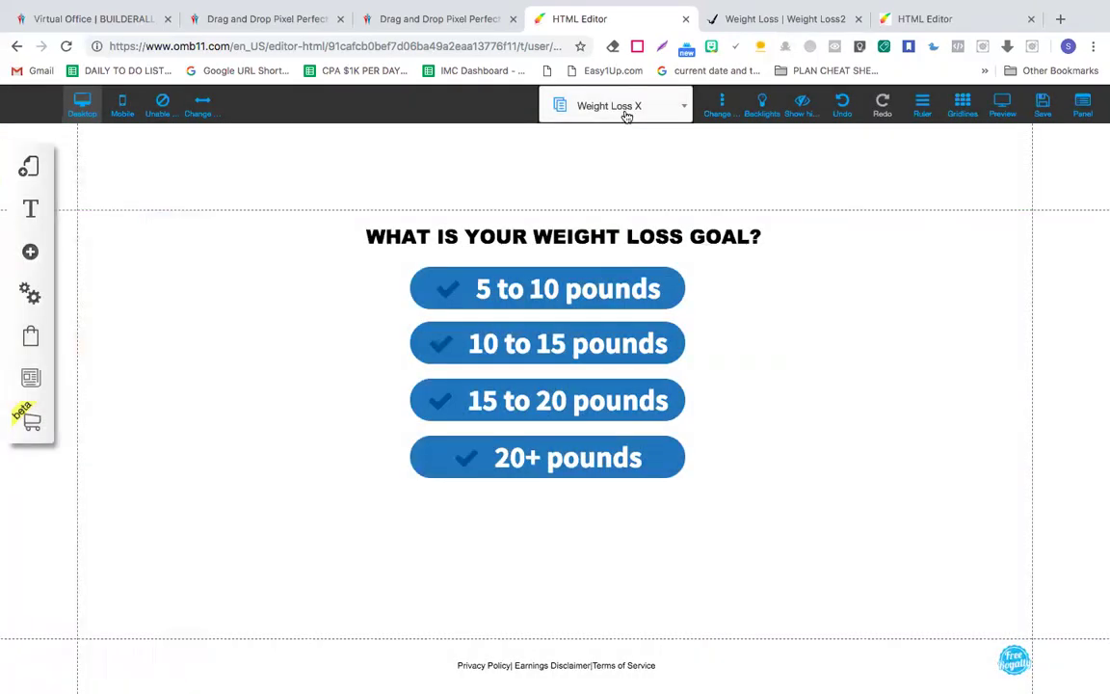
{"action": "left_click", "coordinate": [627, 114]}
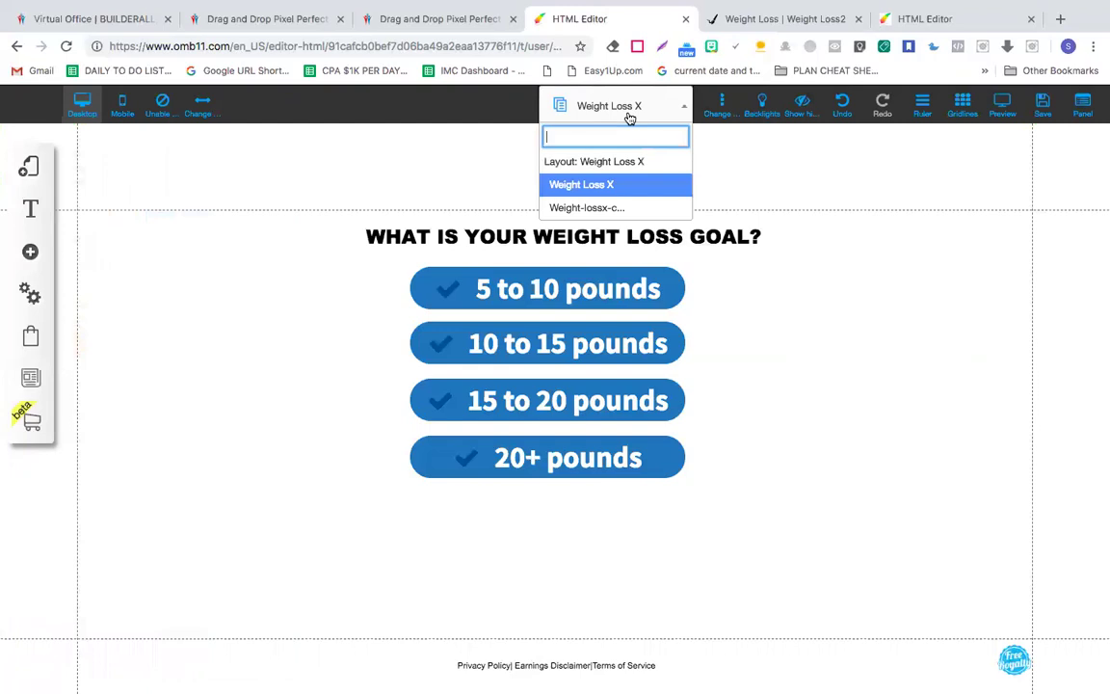
{"action": "left_click", "coordinate": [619, 207]}
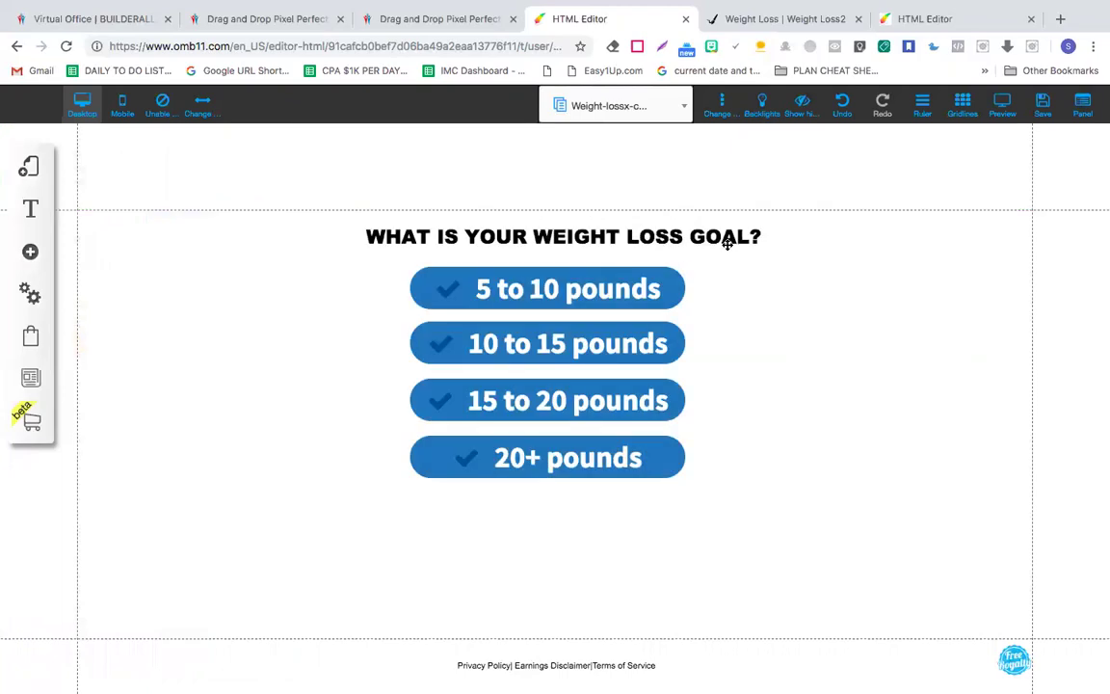
- Replace the duplicated page's headline with "HOW MUCH SPARE TIME DO YOU HAVE PER DAY?", widen it to one line and centre it above the buttons
{"action": "double_click", "coordinate": [728, 241]}
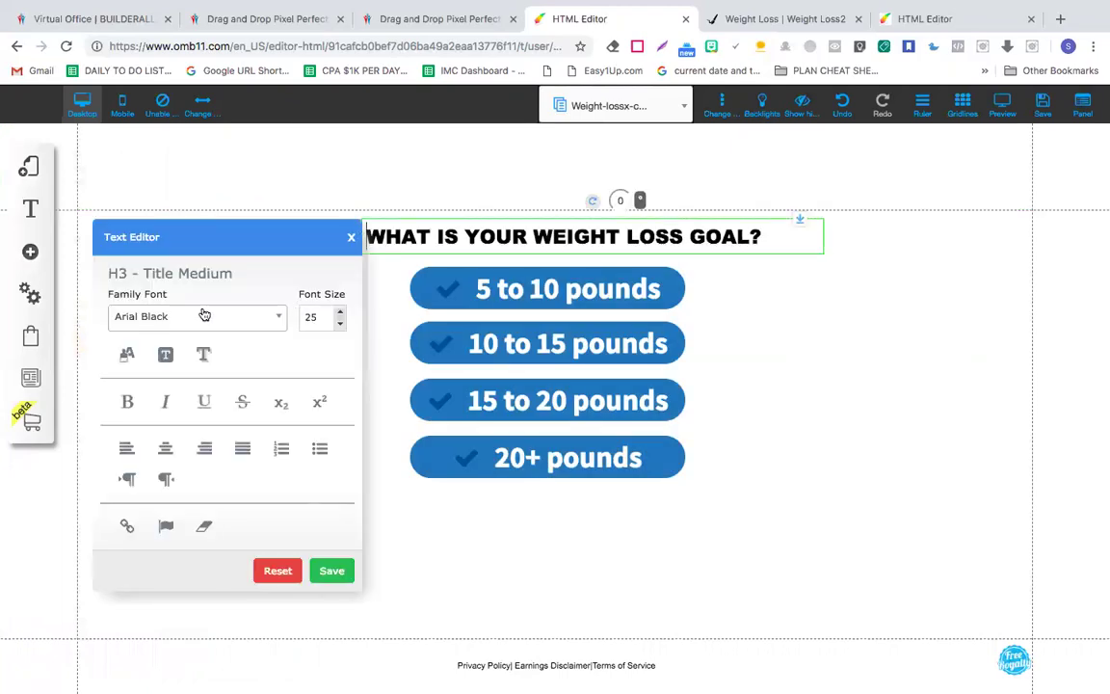
{"action": "double_click", "coordinate": [589, 238]}
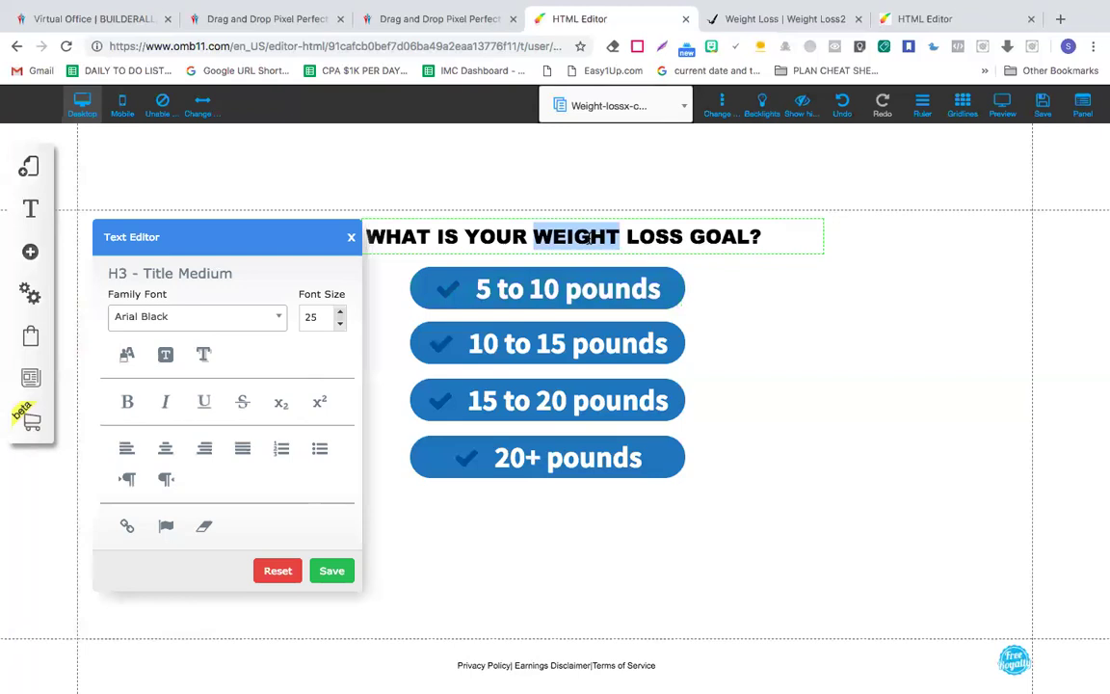
{"action": "key", "text": "ctrl+a"}
{"action": "key", "text": "ctrl+v"}
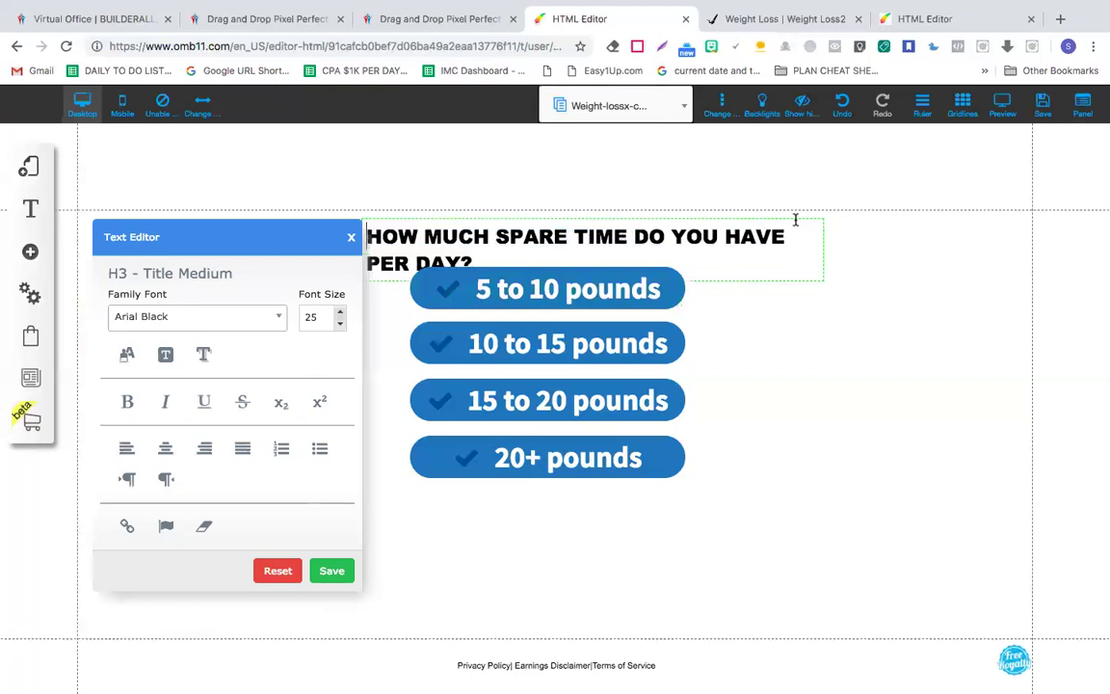
{"action": "left_click", "coordinate": [757, 226]}
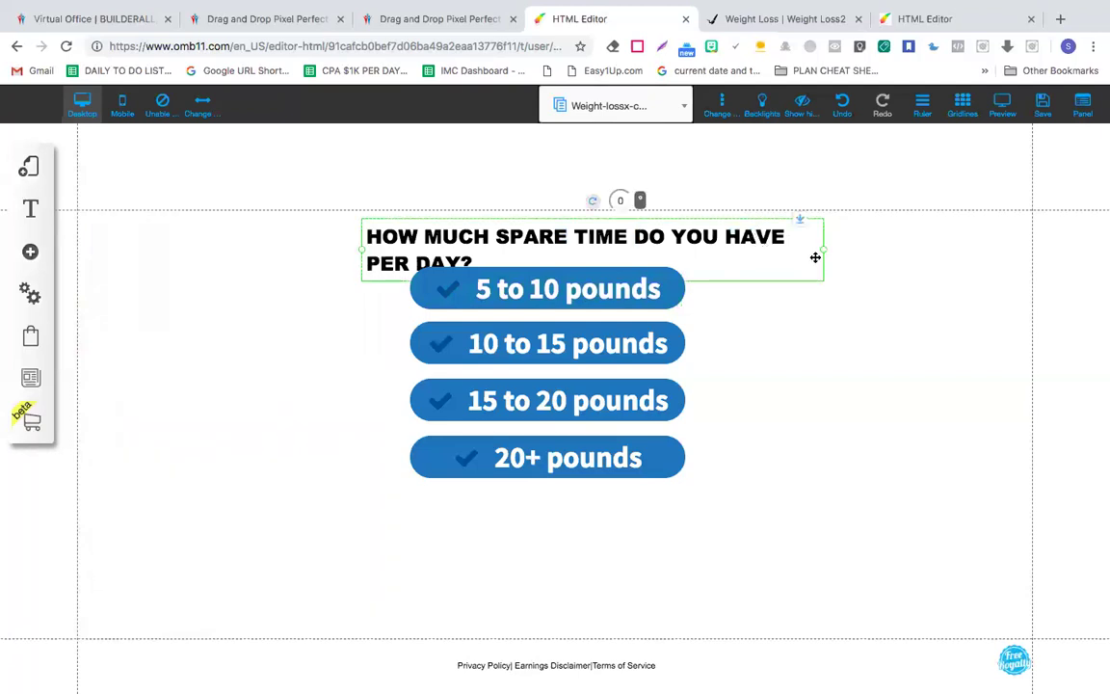
{"action": "left_click_drag", "start_coordinate": [823, 253], "coordinate": [916, 252]}
{"action": "left_click_drag", "start_coordinate": [804, 236], "coordinate": [740, 237]}
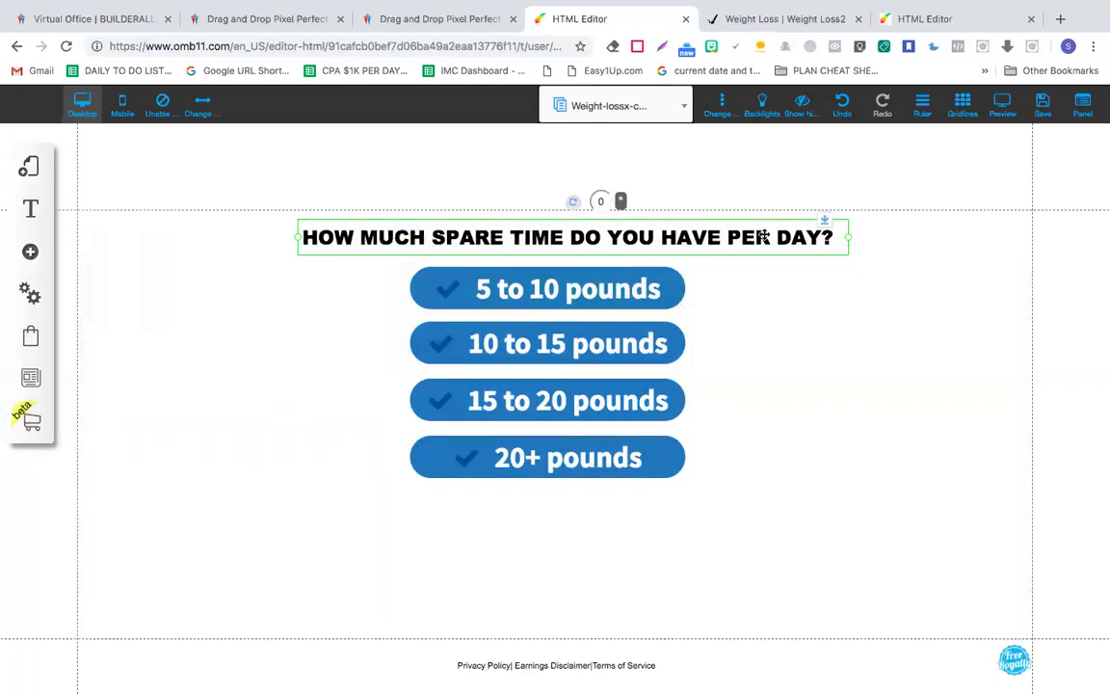
- Check the live quiz's answer options and relabel the first answer button "15 to 30 minutes", copying the new label for reuse
{"action": "left_click", "coordinate": [759, 16]}
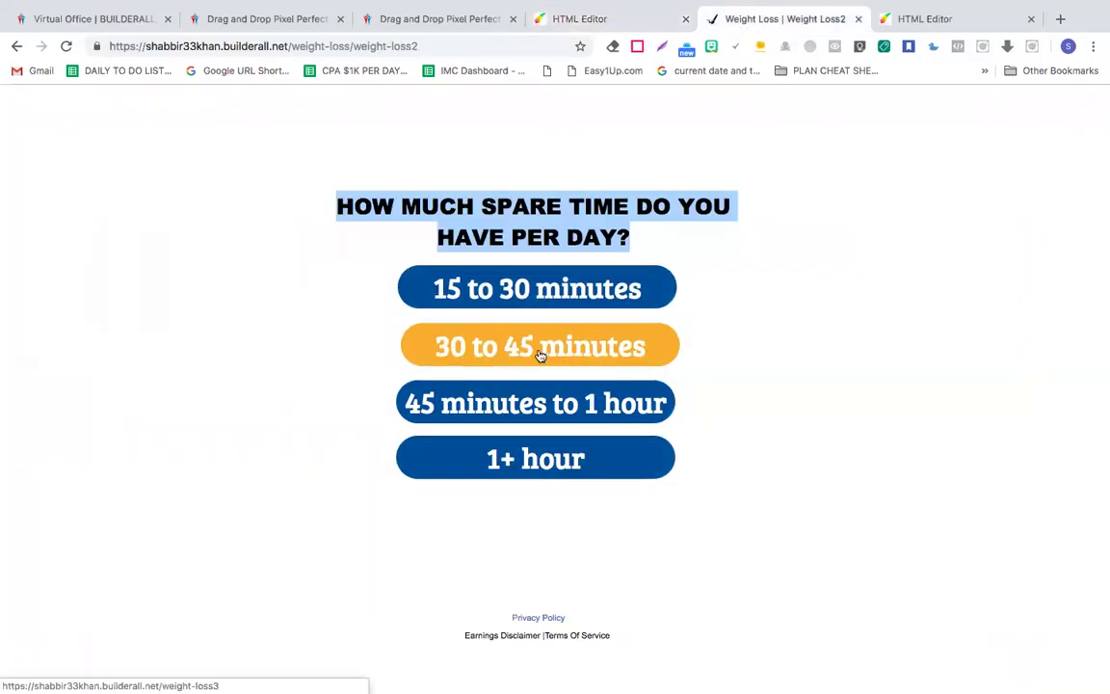
{"action": "left_click", "coordinate": [611, 20]}
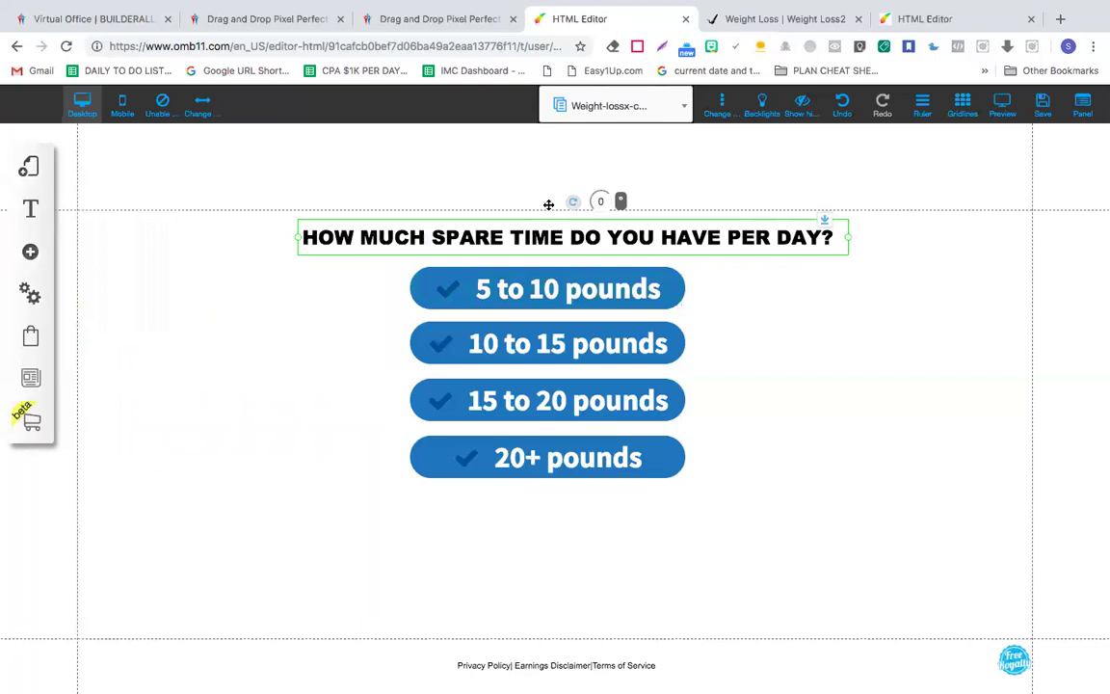
{"action": "left_click", "coordinate": [521, 298]}
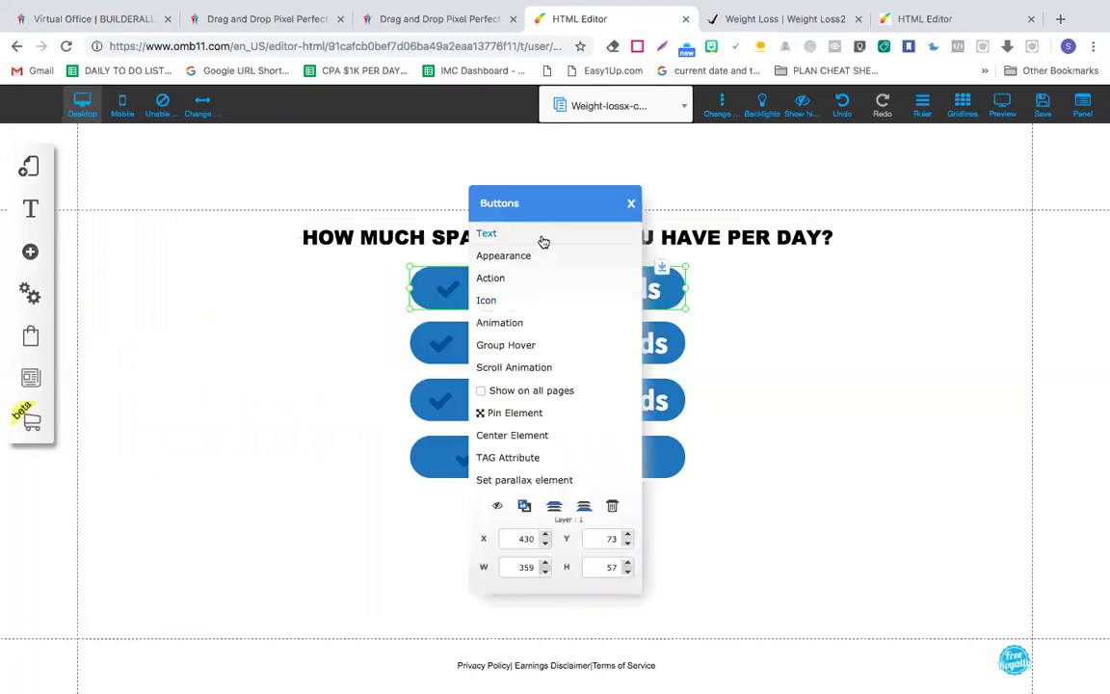
{"action": "left_click", "coordinate": [543, 243]}
{"action": "left_click", "coordinate": [451, 367]}
{"action": "type", "text": "1"}
{"action": "double_click", "coordinate": [505, 368]}
{"action": "key", "text": "BackSpace"}
{"action": "type", "text": "30 minutes"}
{"action": "triple_click", "coordinate": [527, 367]}
{"action": "key", "text": "ctrl+c"}
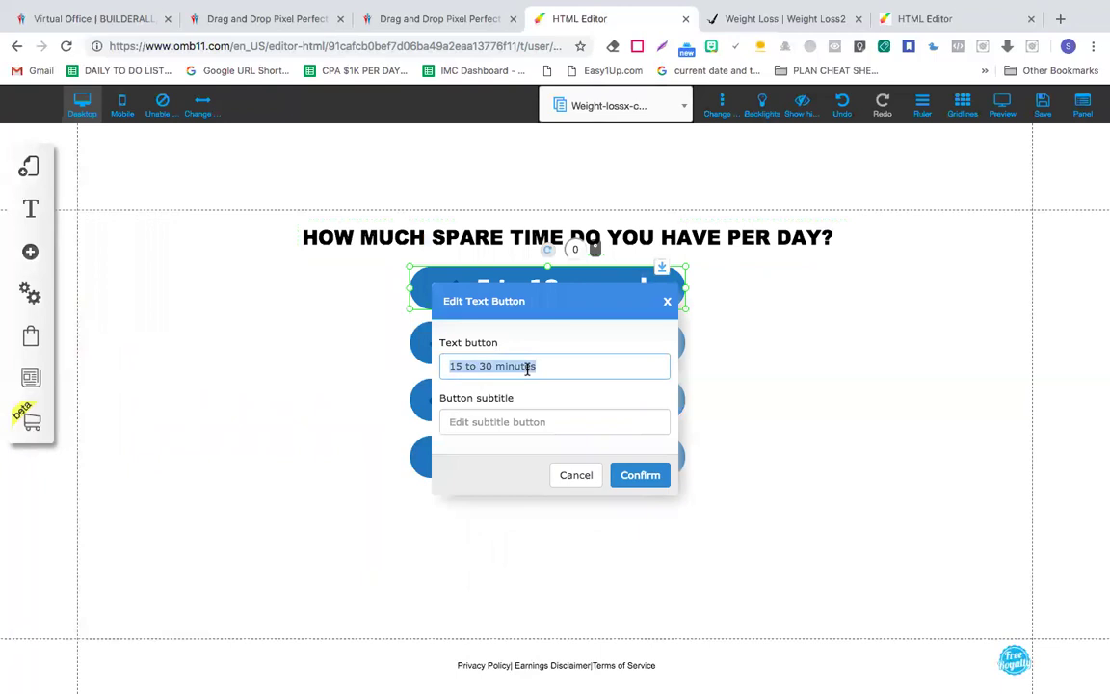
{"action": "left_click", "coordinate": [640, 476]}
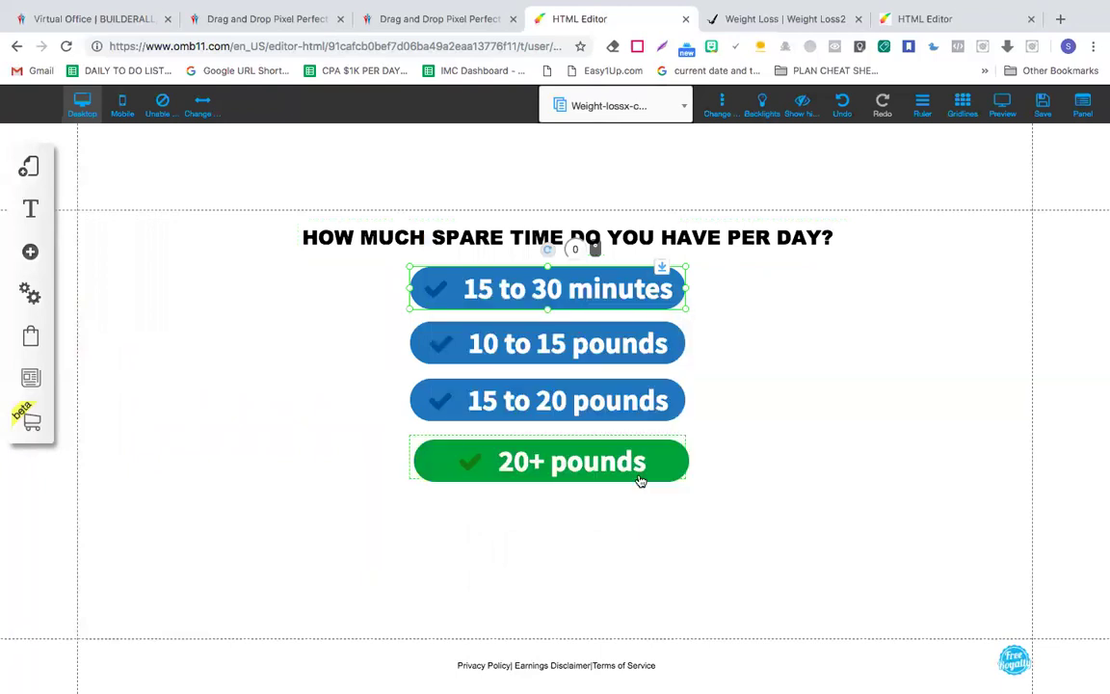
- Relabel the second answer button "30 to 45 minutes", reusing the copied label text
{"action": "left_click", "coordinate": [606, 338]}
{"action": "left_click", "coordinate": [496, 240]}
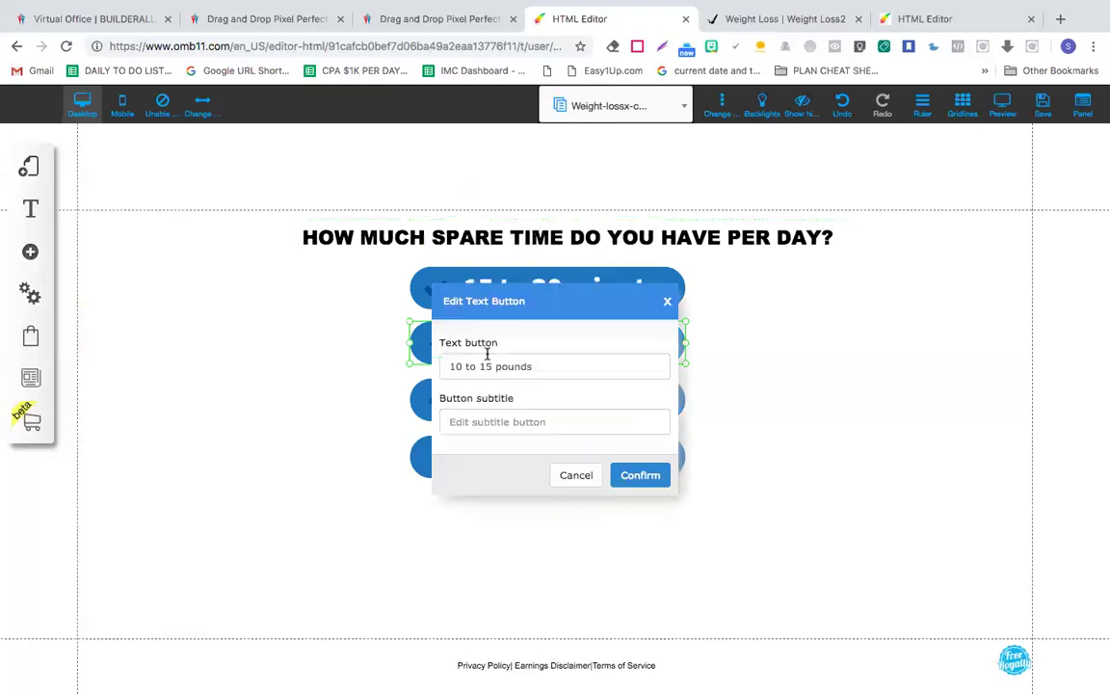
{"action": "key", "text": "ctrl+a"}
{"action": "key", "text": "ctrl+v"}
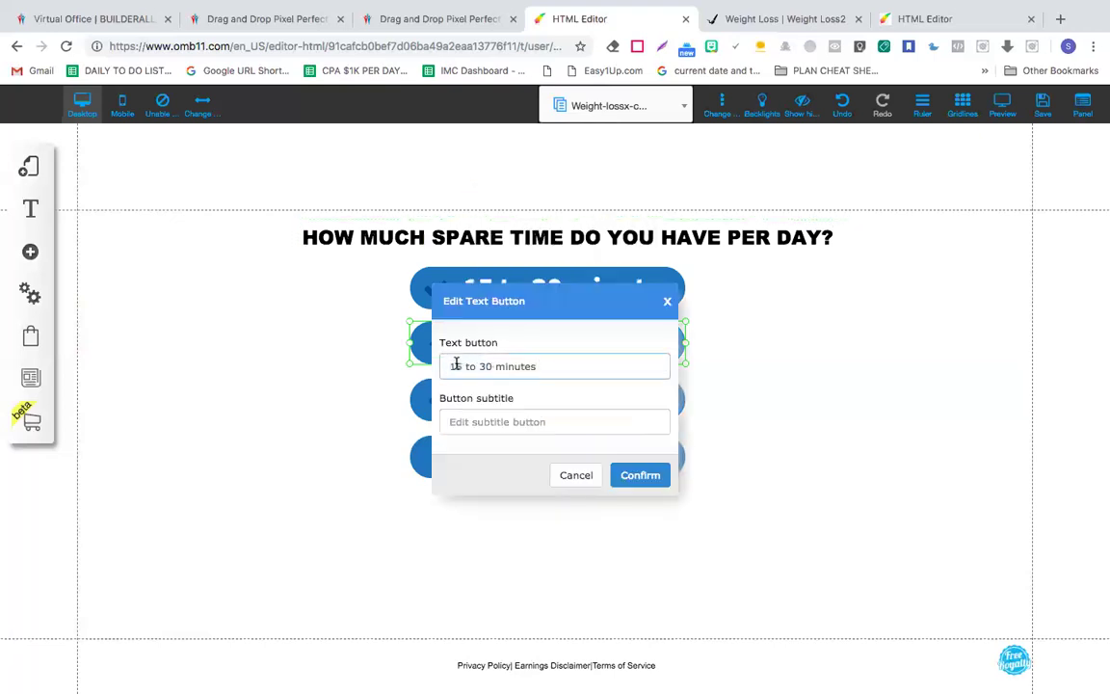
{"action": "double_click", "coordinate": [456, 365]}
{"action": "type", "text": "30 to 45"}
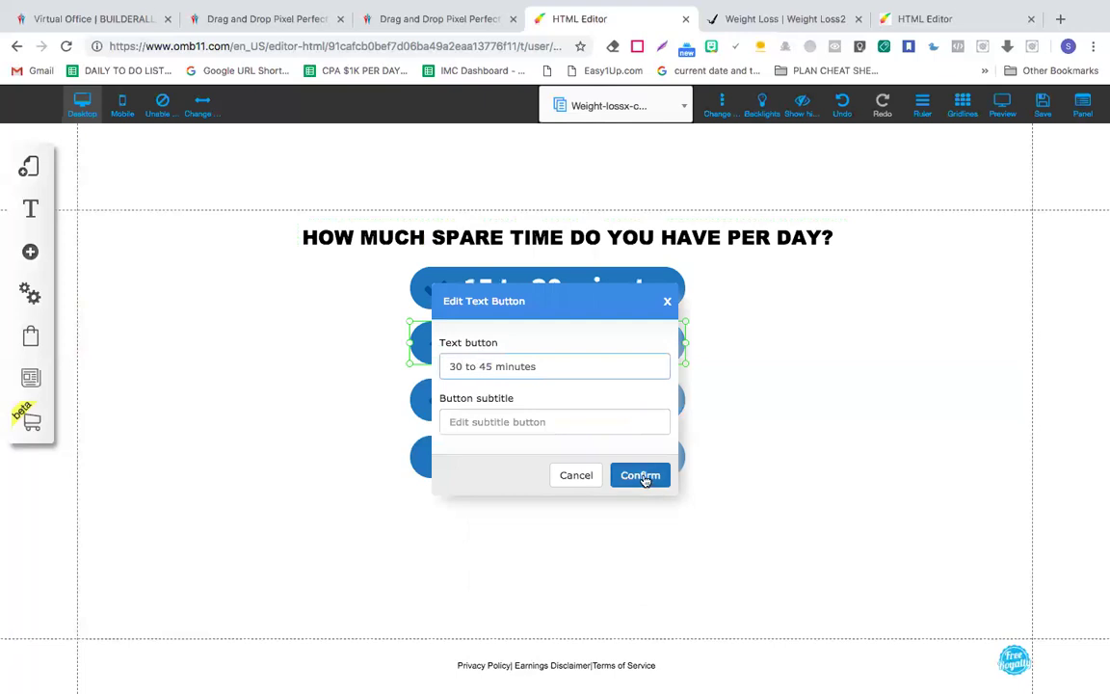
{"action": "left_click", "coordinate": [641, 476]}
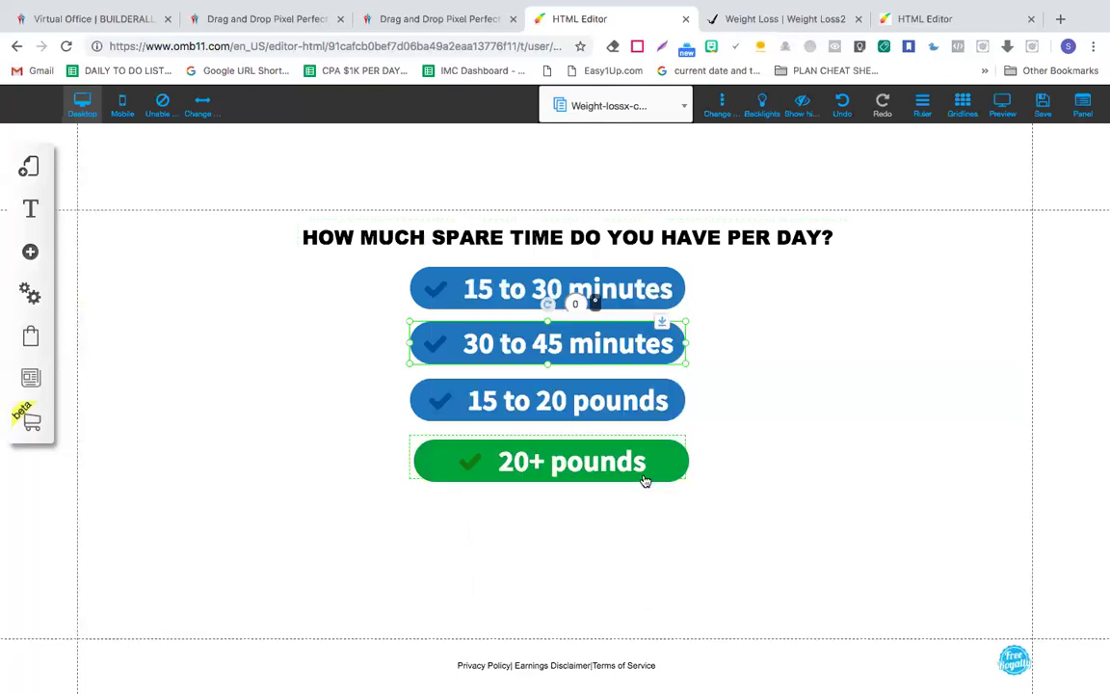
- Open the label text of the third answer button, "15 to 20 pounds", for editing
{"action": "left_click", "coordinate": [589, 403]}
{"action": "left_click", "coordinate": [520, 242]}
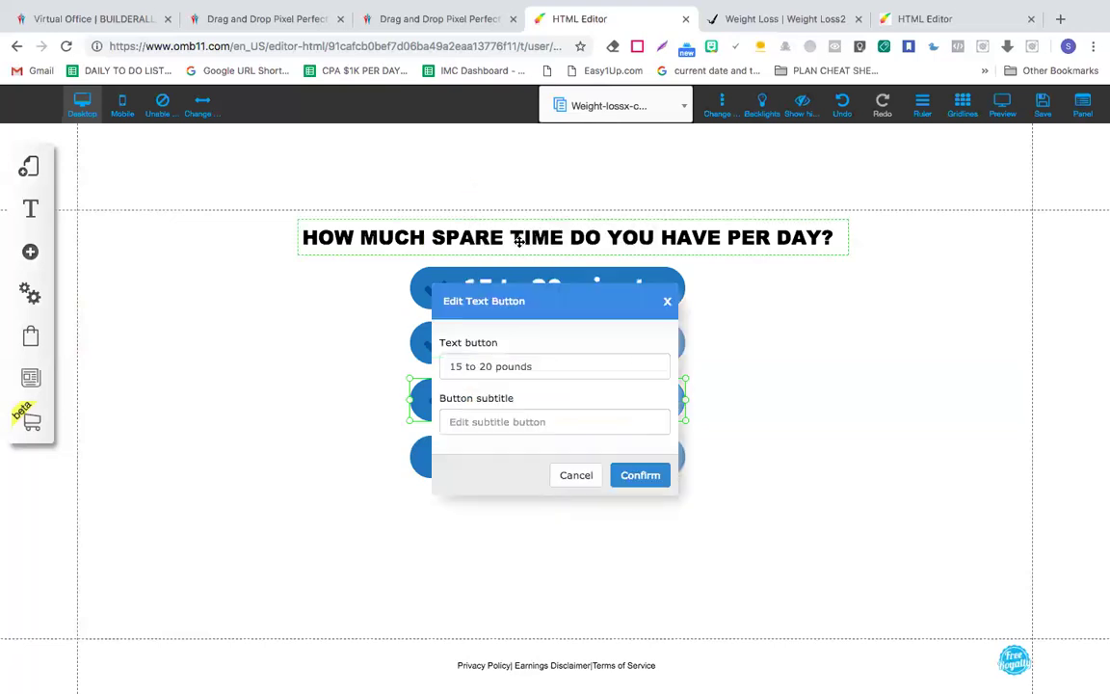
- Change the third answer button's text to "45 minutes to 1 hour", matching the reference quiz page
{"action": "left_click_drag", "start_coordinate": [480, 366], "coordinate": [532, 366]}
{"action": "type", "text": "30 minutes"}
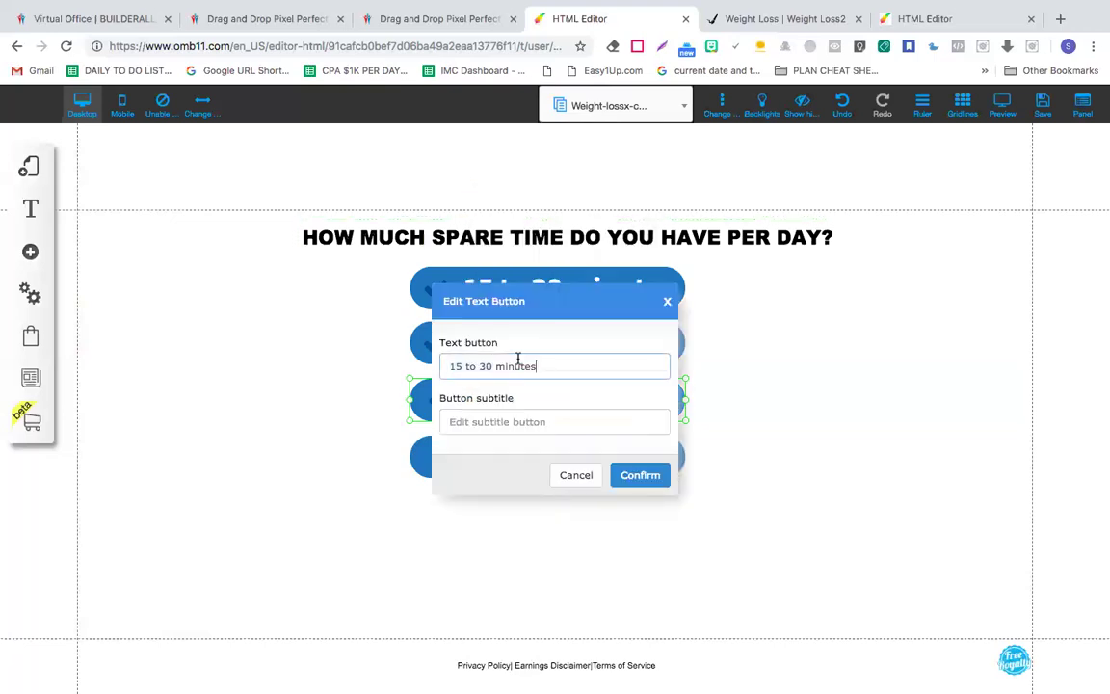
{"action": "left_click", "coordinate": [769, 19]}
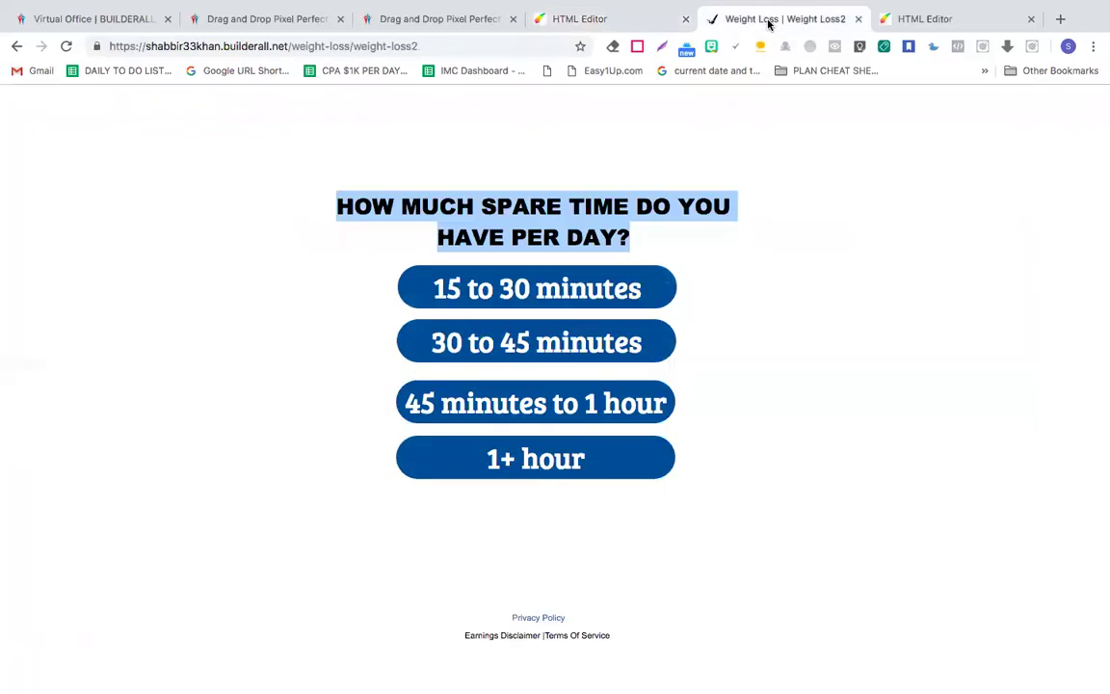
{"action": "left_click", "coordinate": [629, 12]}
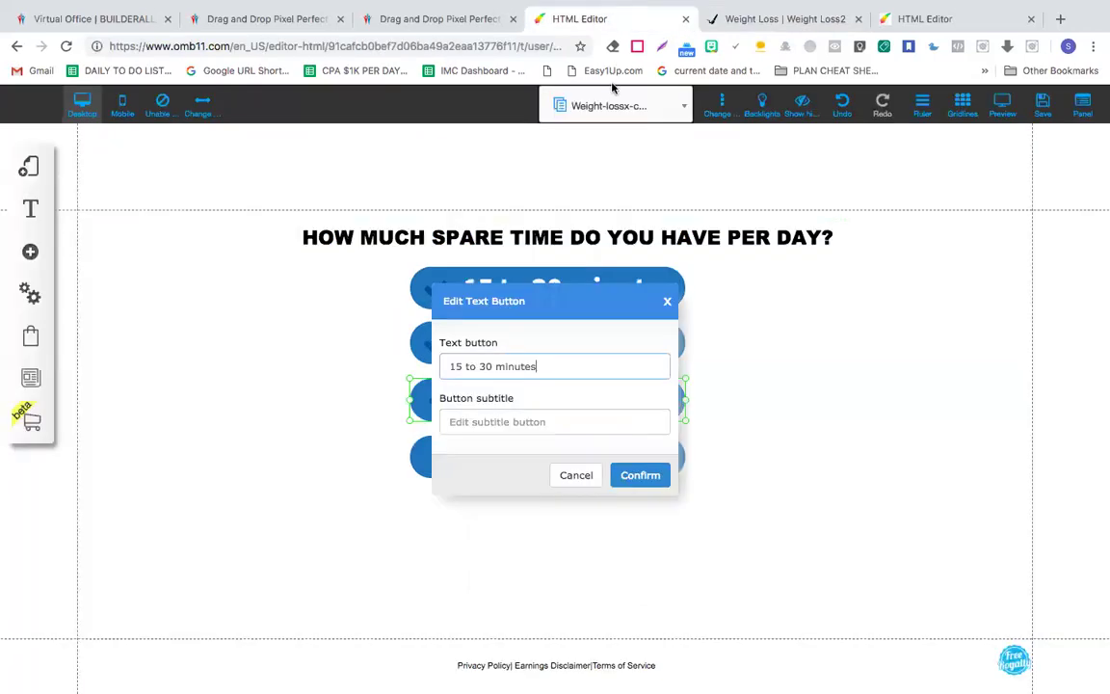
{"action": "double_click", "coordinate": [453, 366]}
{"action": "type", "text": "45 minutes"}
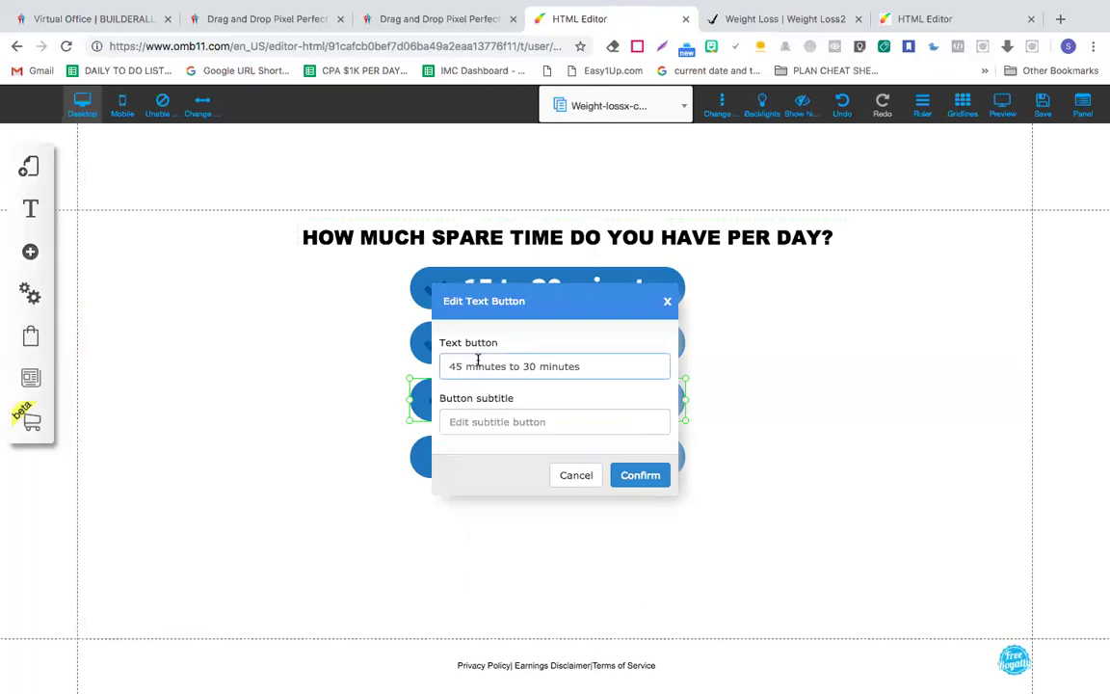
{"action": "double_click", "coordinate": [529, 367]}
{"action": "type", "text": "1"}
{"action": "double_click", "coordinate": [550, 368]}
{"action": "type", "text": "hour"}
{"action": "left_click", "coordinate": [642, 476]}
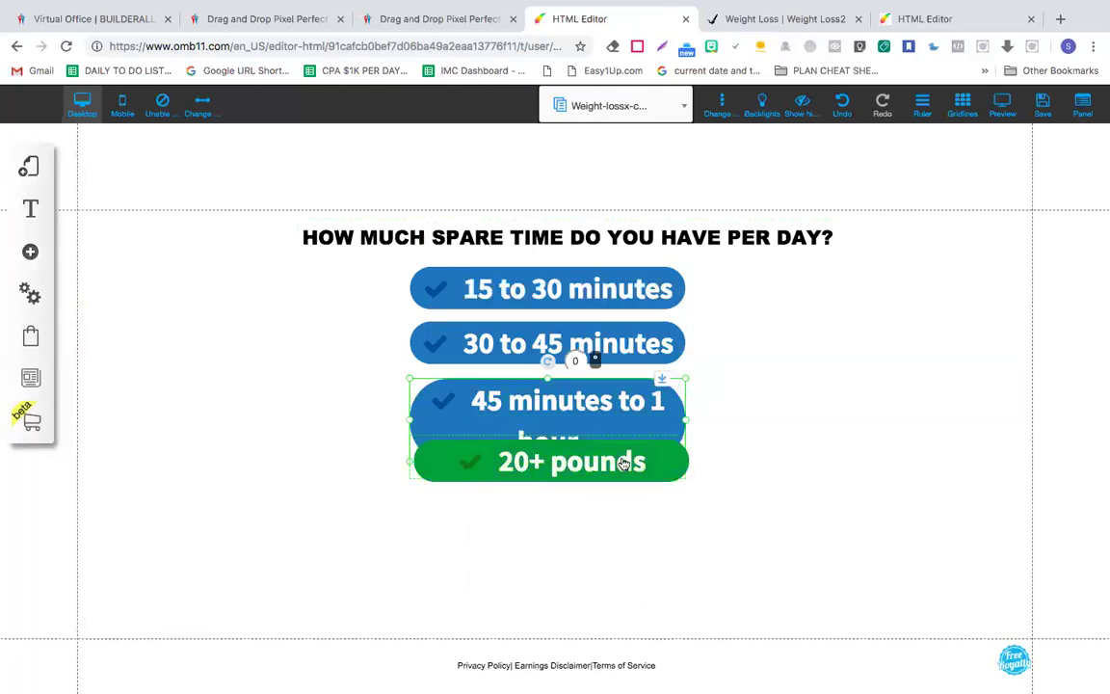
- Widen the "45 minutes to 1 hour" button to fit its label on one line and place the "20+ pounds" button just below it
{"action": "left_click", "coordinate": [620, 461]}
{"action": "left_click_drag", "start_coordinate": [624, 499], "coordinate": [737, 438]}
{"action": "left_click", "coordinate": [621, 427]}
{"action": "left_click_drag", "start_coordinate": [669, 416], "coordinate": [640, 417]}
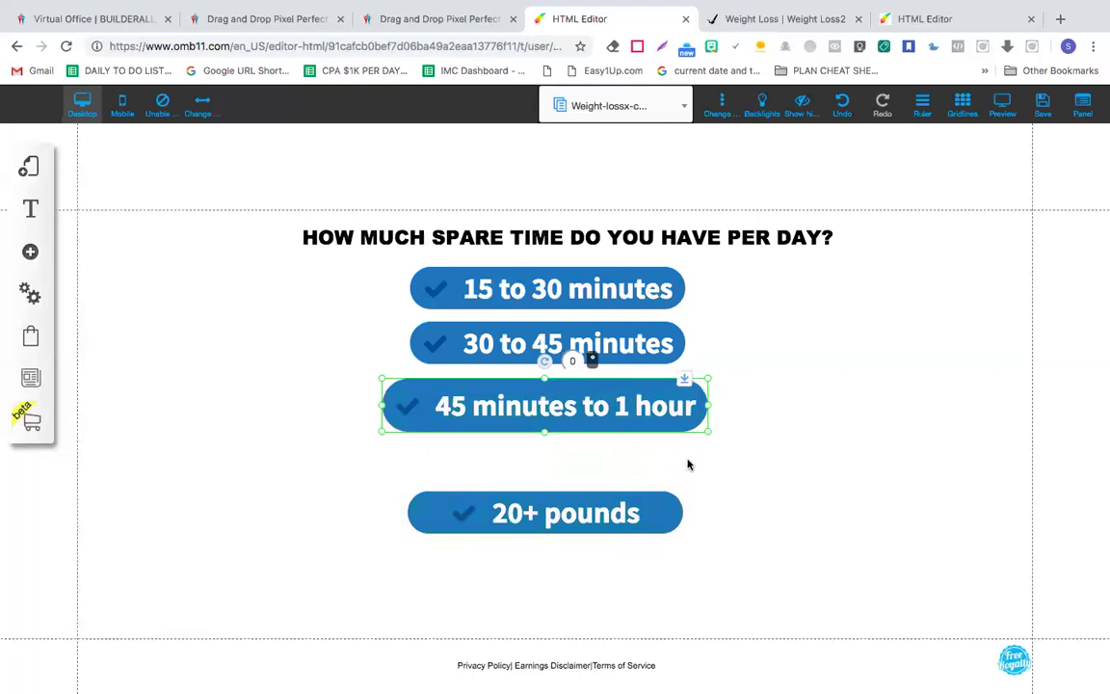
{"action": "left_click_drag", "start_coordinate": [615, 520], "coordinate": [576, 473]}
- Change the "20+ pounds" button's text to "1+ hour" and nudge the button into line under the others
{"action": "right_click", "coordinate": [577, 472]}
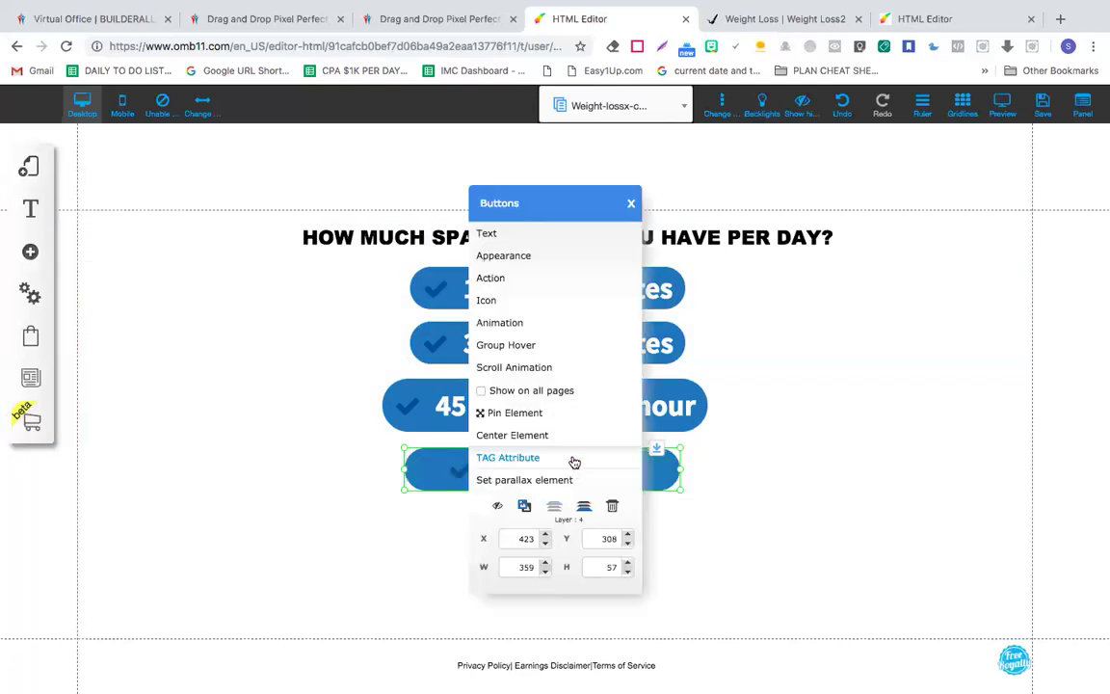
{"action": "left_click", "coordinate": [505, 235]}
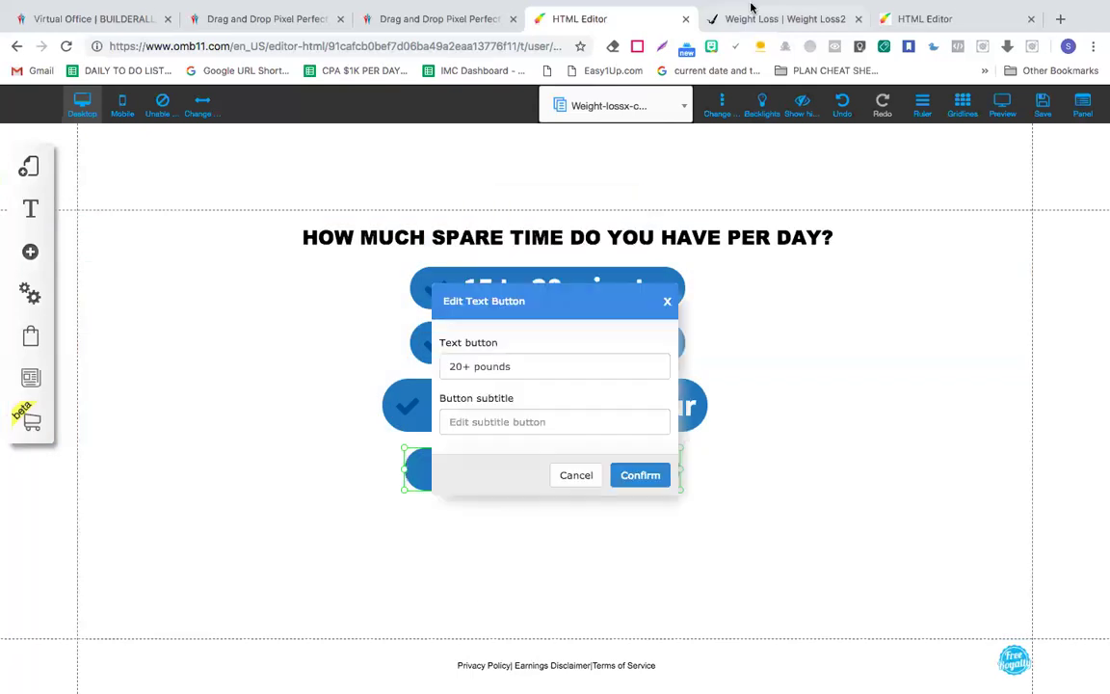
{"action": "left_click", "coordinate": [760, 20]}
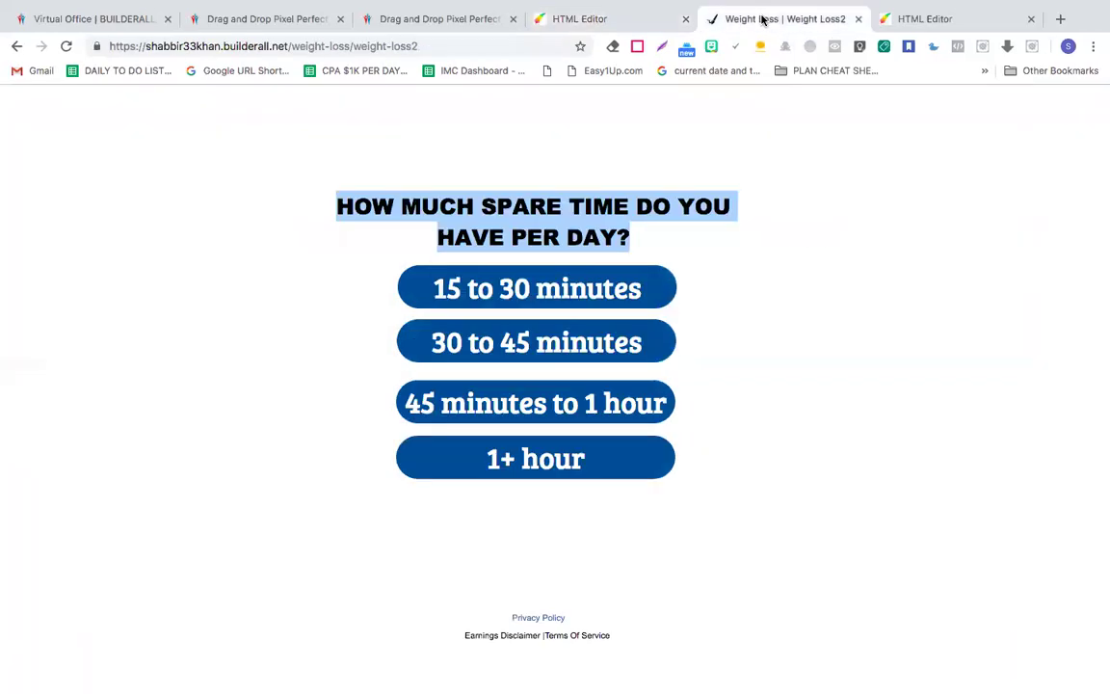
{"action": "left_click", "coordinate": [637, 19]}
{"action": "double_click", "coordinate": [521, 365]}
{"action": "triple_click", "coordinate": [521, 365]}
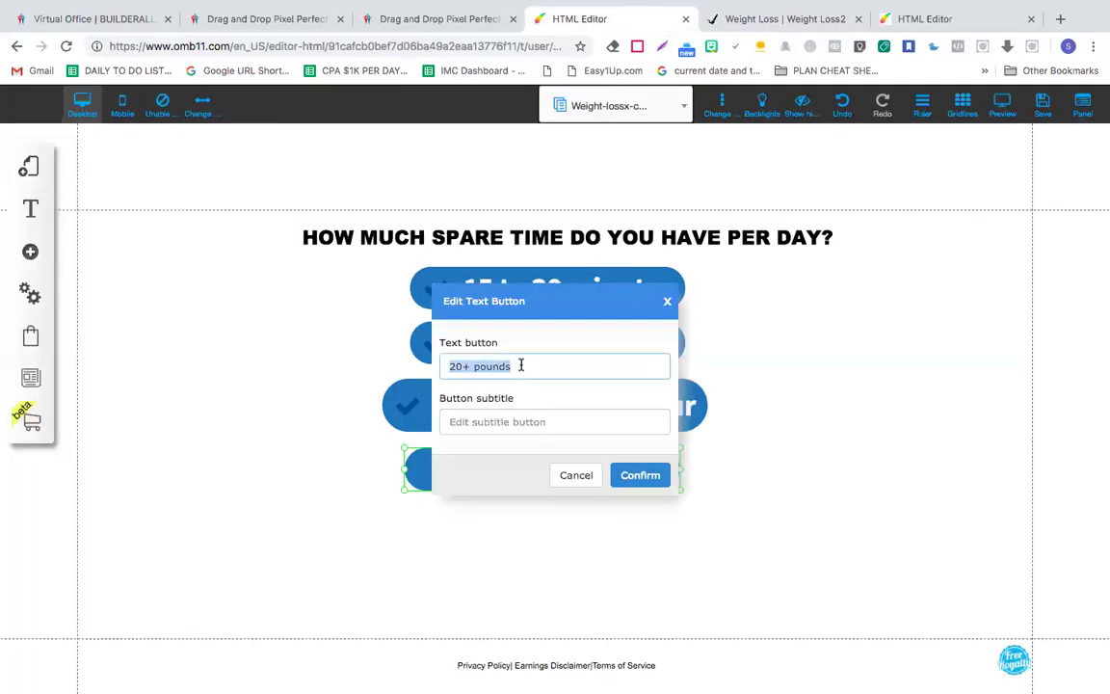
{"action": "type", "text": "1+ hour"}
{"action": "left_click", "coordinate": [639, 474]}
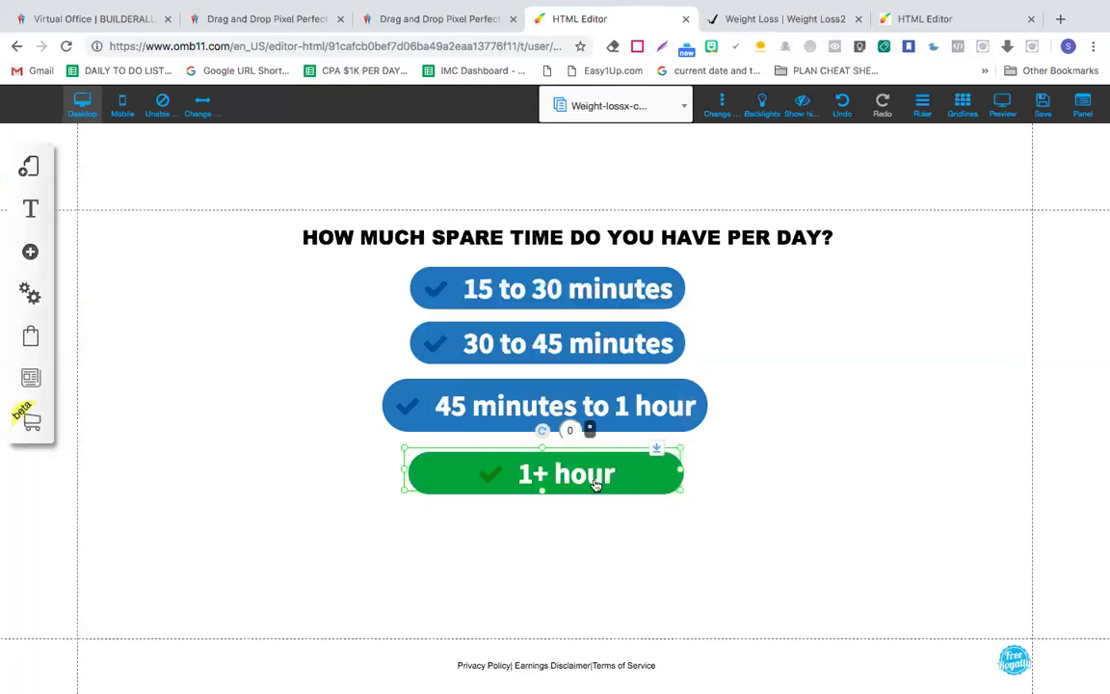
{"action": "left_click_drag", "start_coordinate": [596, 488], "coordinate": [595, 485]}
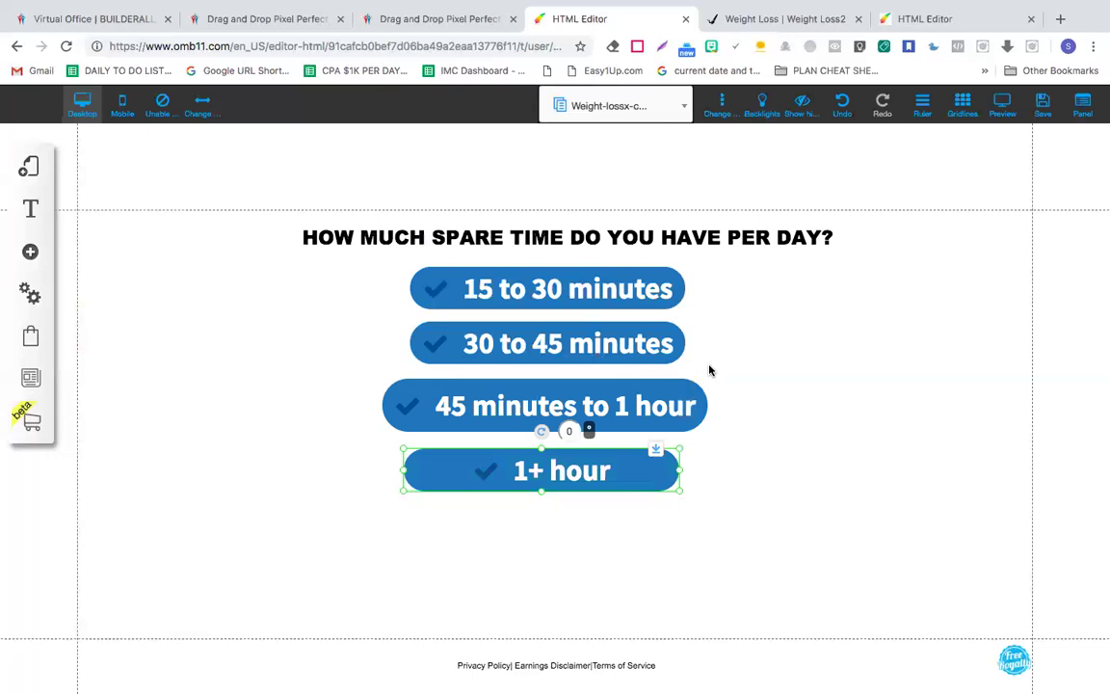
- Save the changes to the Weight-lossx-copy-1 page and dismiss the alert
{"action": "left_click", "coordinate": [1045, 114]}
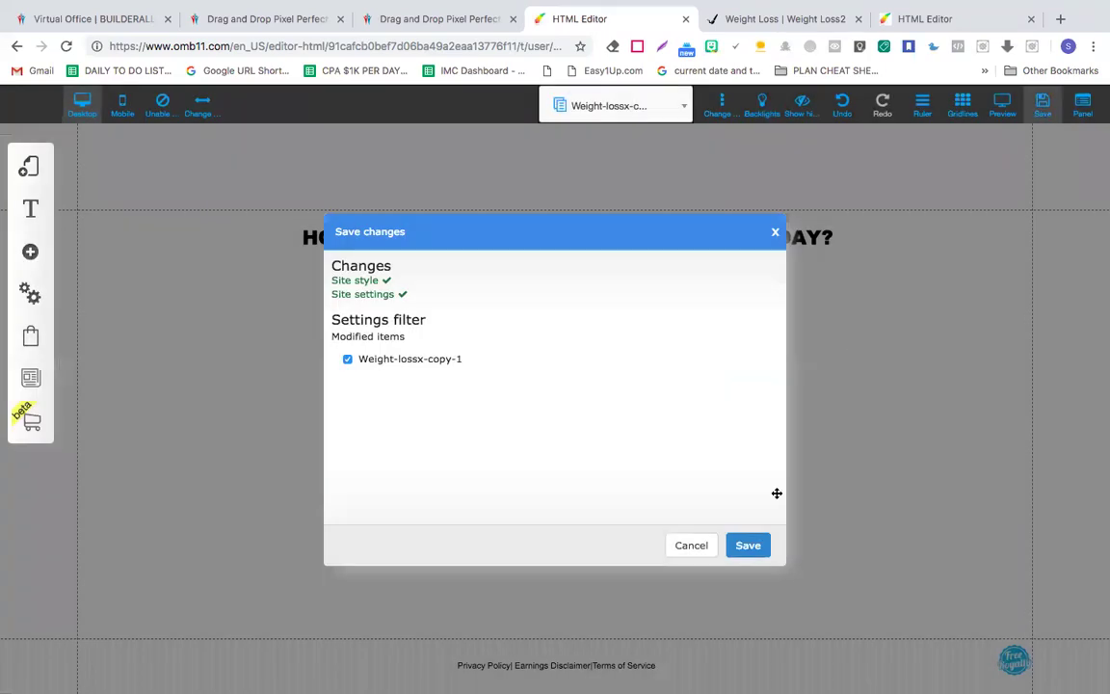
{"action": "left_click", "coordinate": [749, 547]}
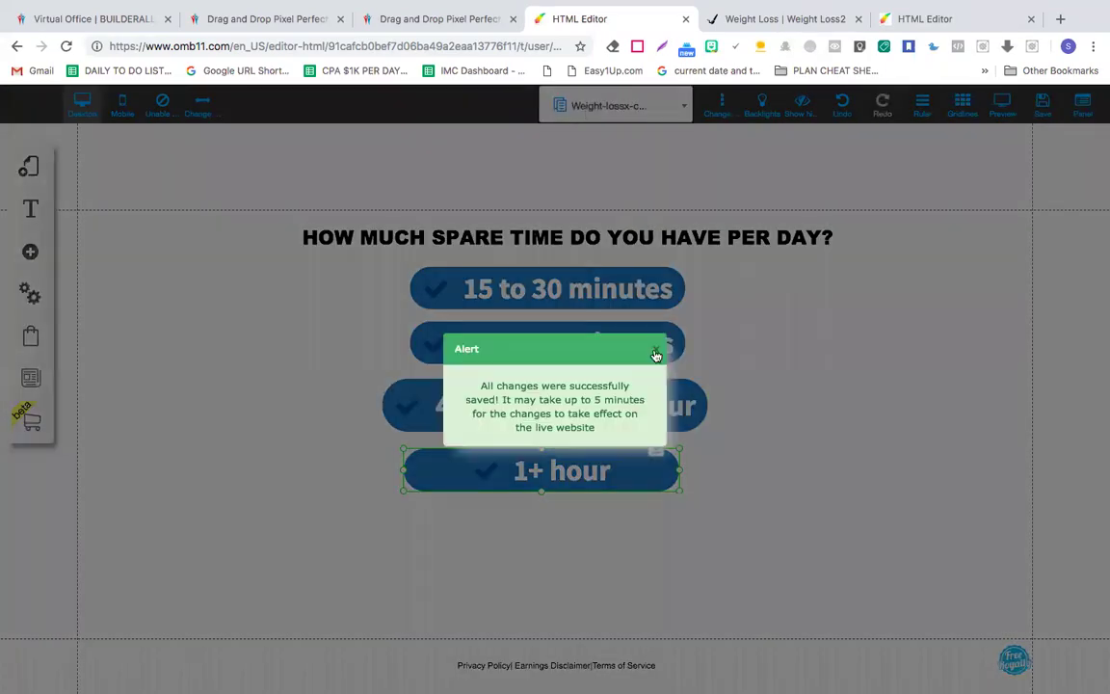
{"action": "left_click", "coordinate": [656, 351]}
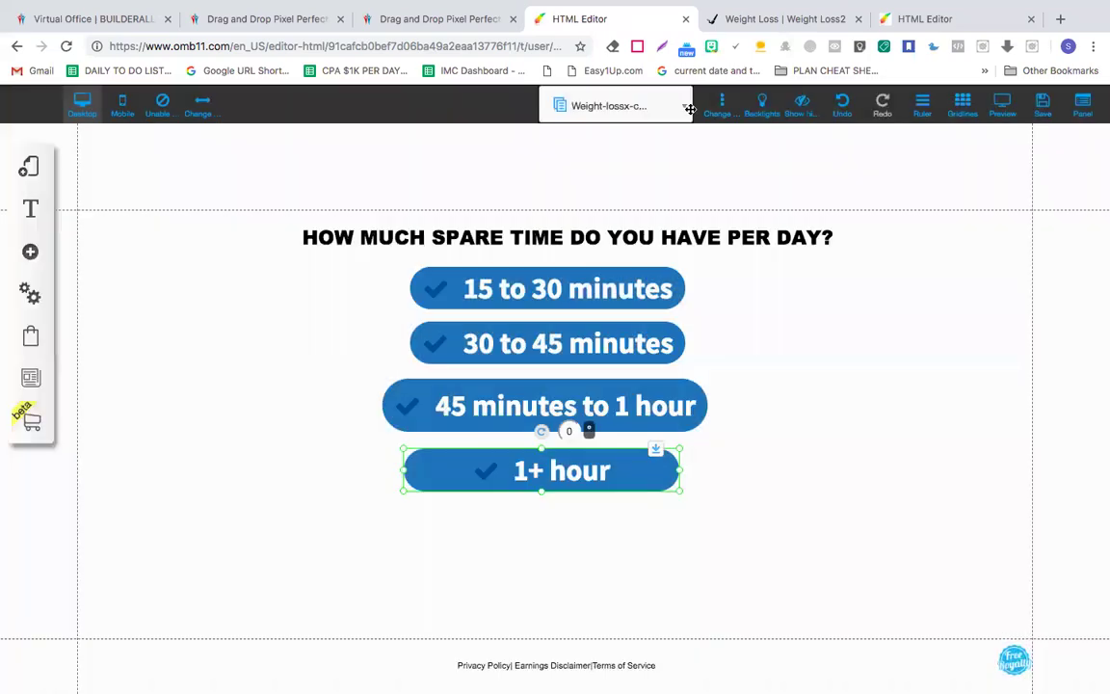
- Advance the live reference quiz to its next question to view the wording and answers, and return to the editor
{"action": "left_click", "coordinate": [757, 21]}
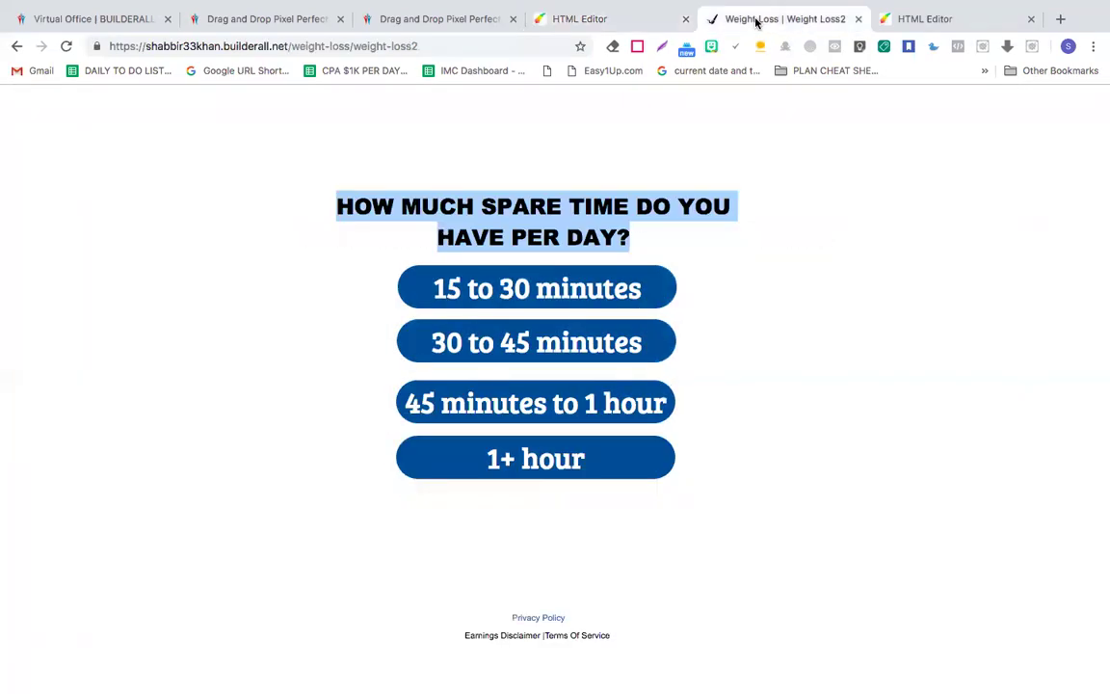
{"action": "left_click", "coordinate": [494, 362]}
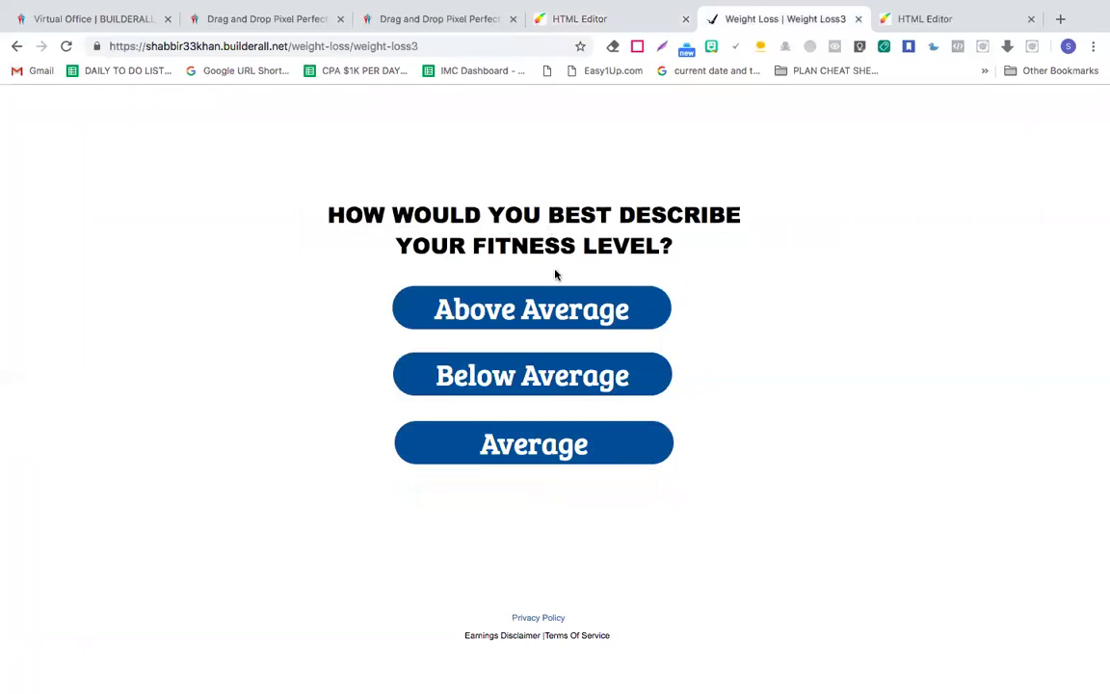
{"action": "left_click", "coordinate": [639, 24]}
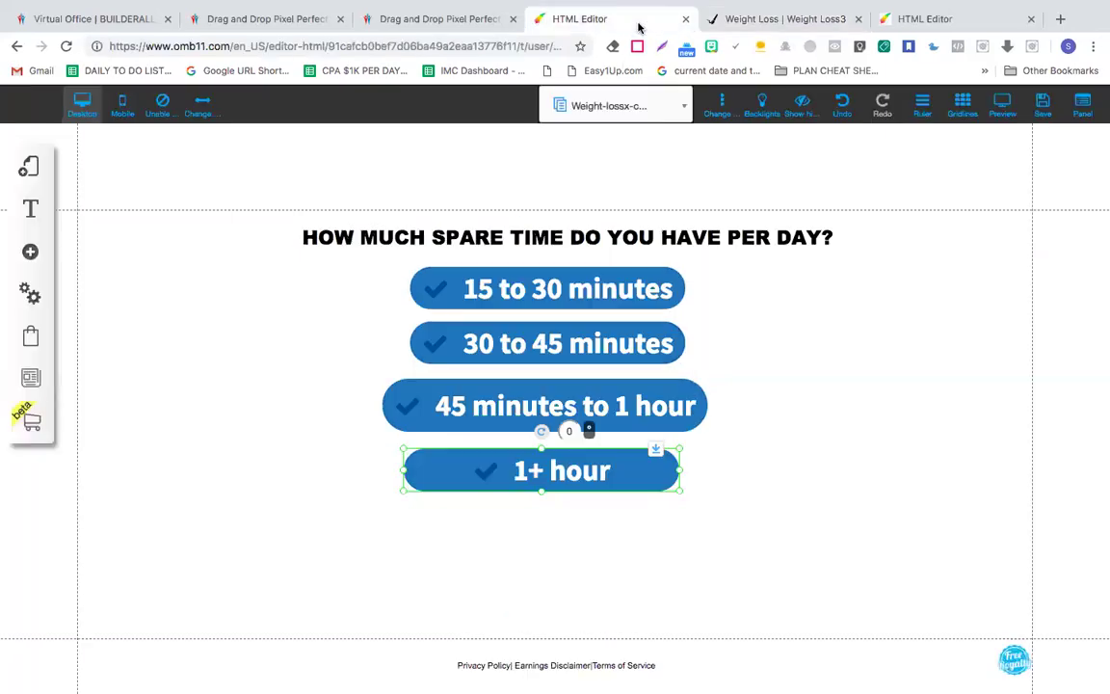
- Switch to the Weight Loss X page and duplicate it from its page settings
{"action": "left_click", "coordinate": [627, 112]}
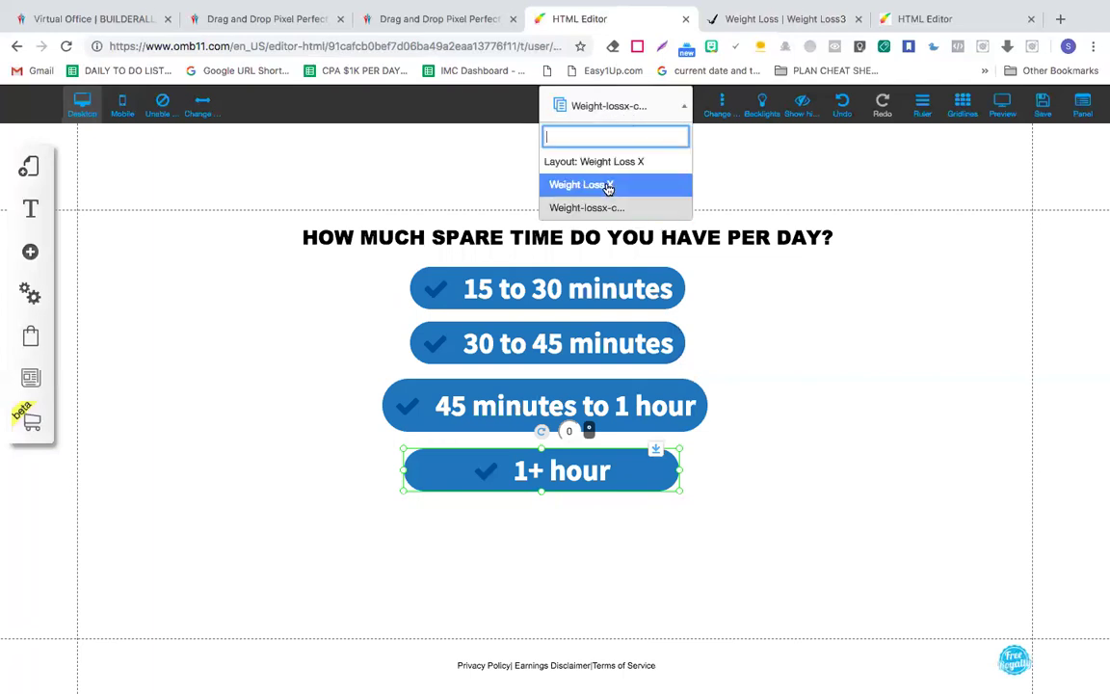
{"action": "left_click", "coordinate": [607, 188]}
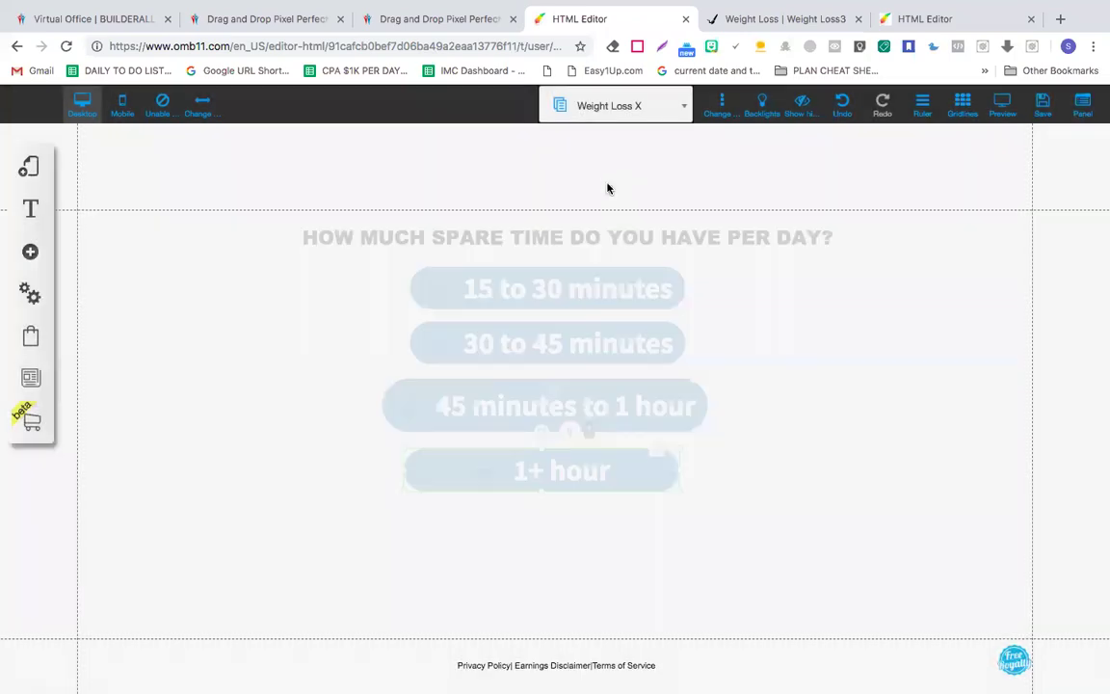
{"action": "left_click", "coordinate": [31, 173]}
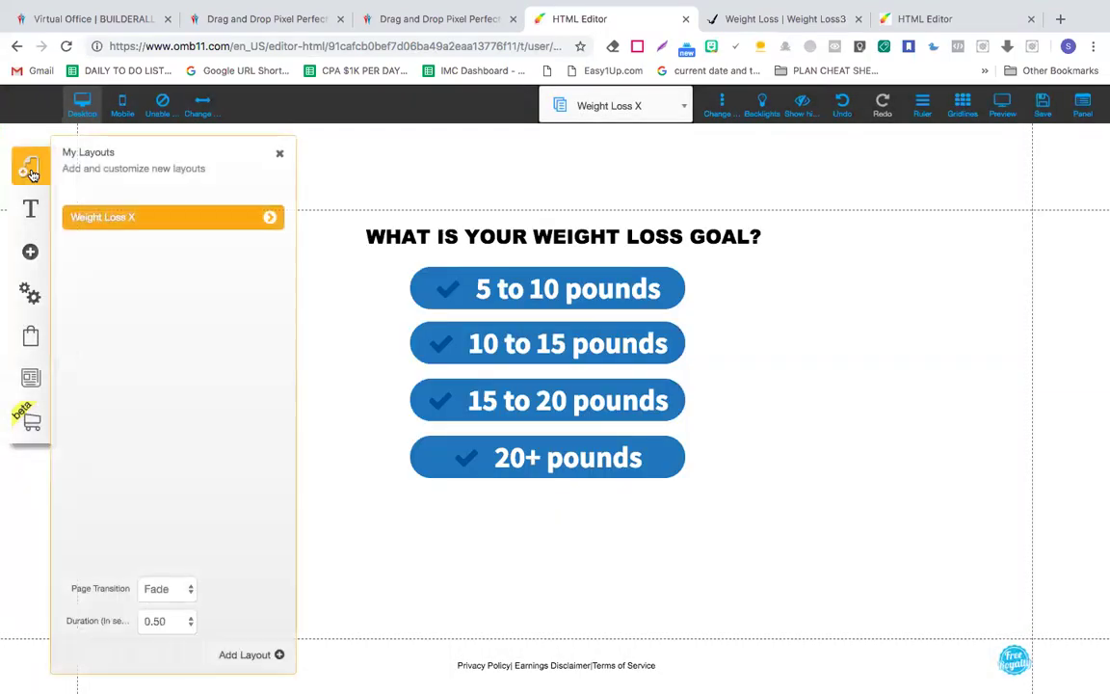
{"action": "left_click", "coordinate": [271, 219]}
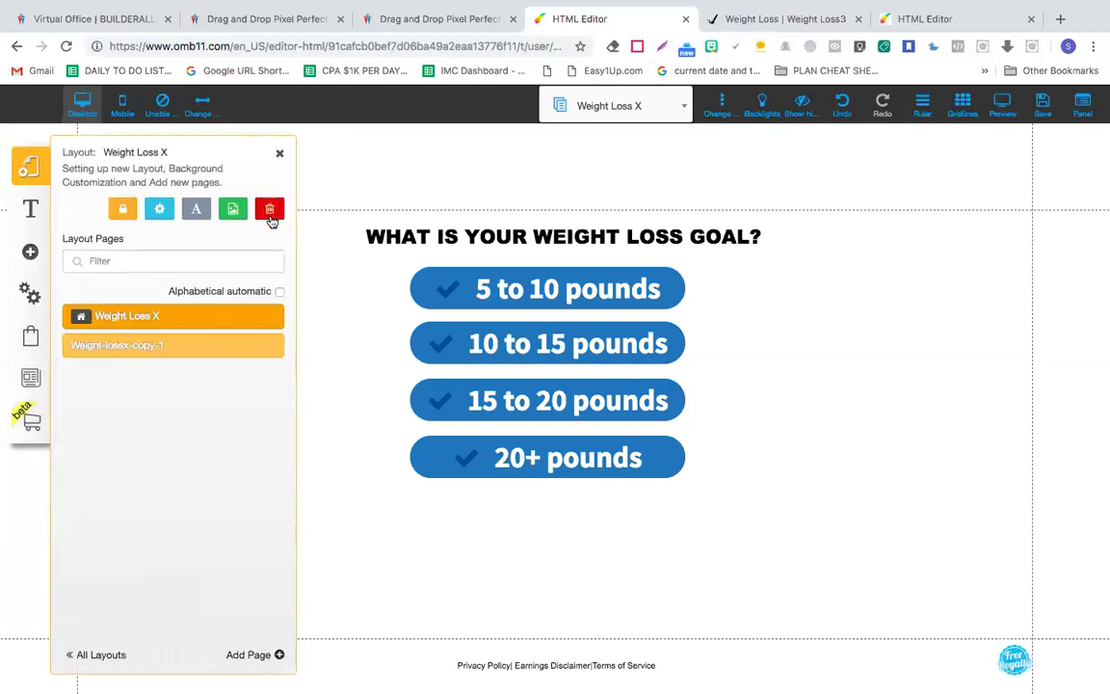
{"action": "left_click", "coordinate": [272, 319]}
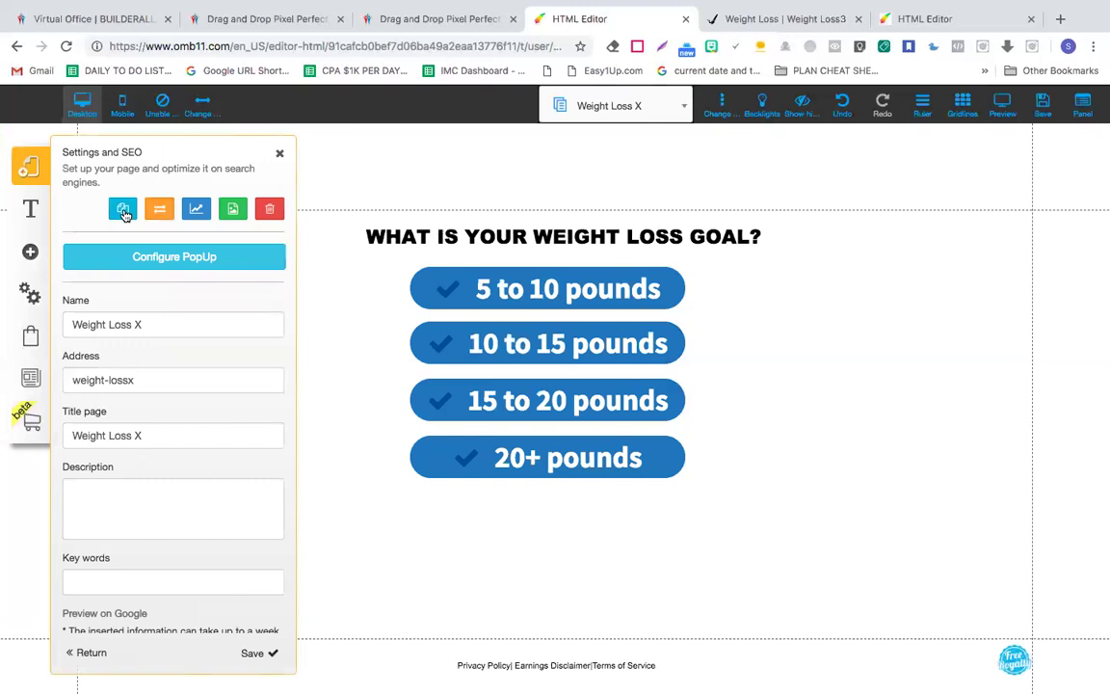
{"action": "left_click", "coordinate": [124, 212]}
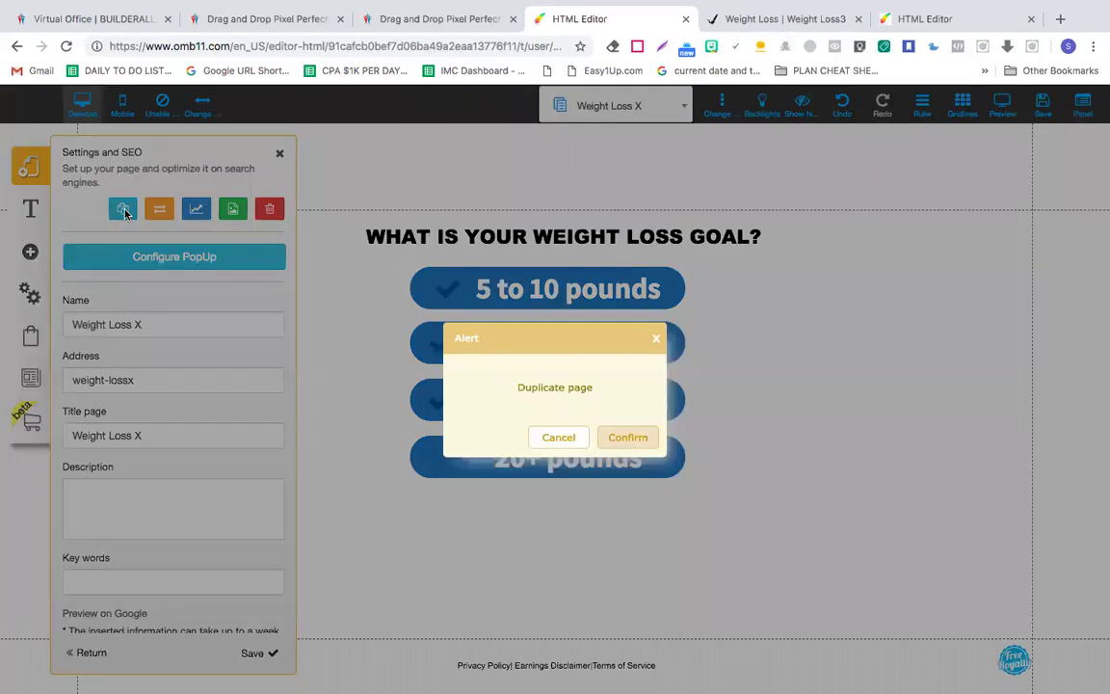
{"action": "left_click", "coordinate": [632, 437]}
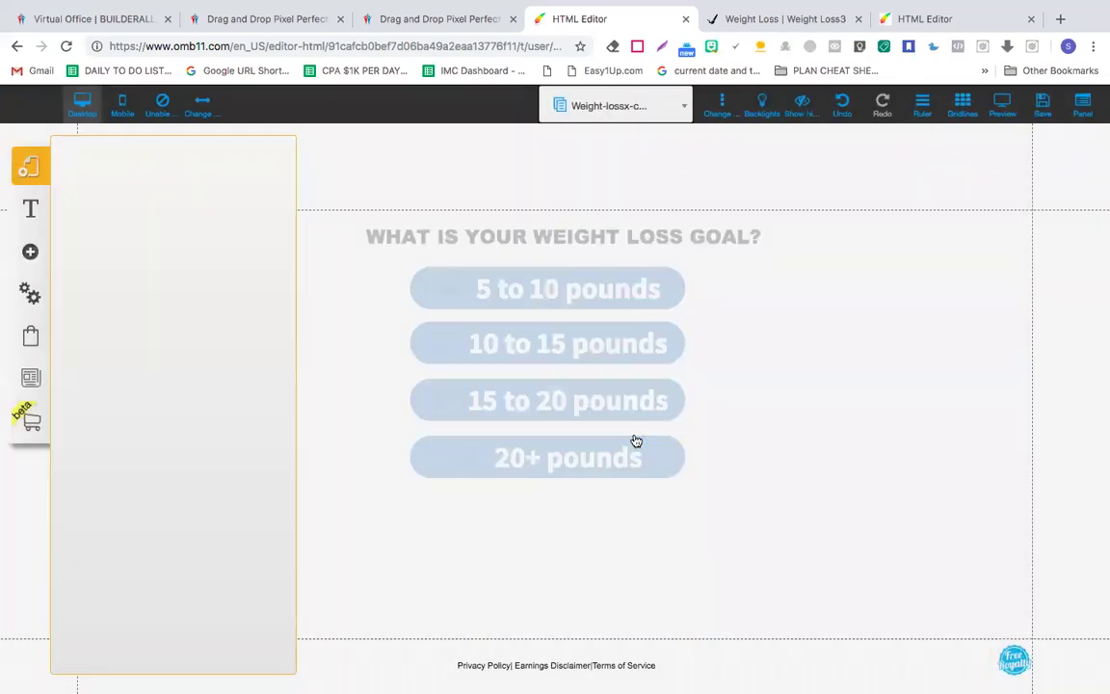
- Check the spare-time question page and return to the newest copy of Weight Loss X
{"action": "left_click", "coordinate": [649, 113]}
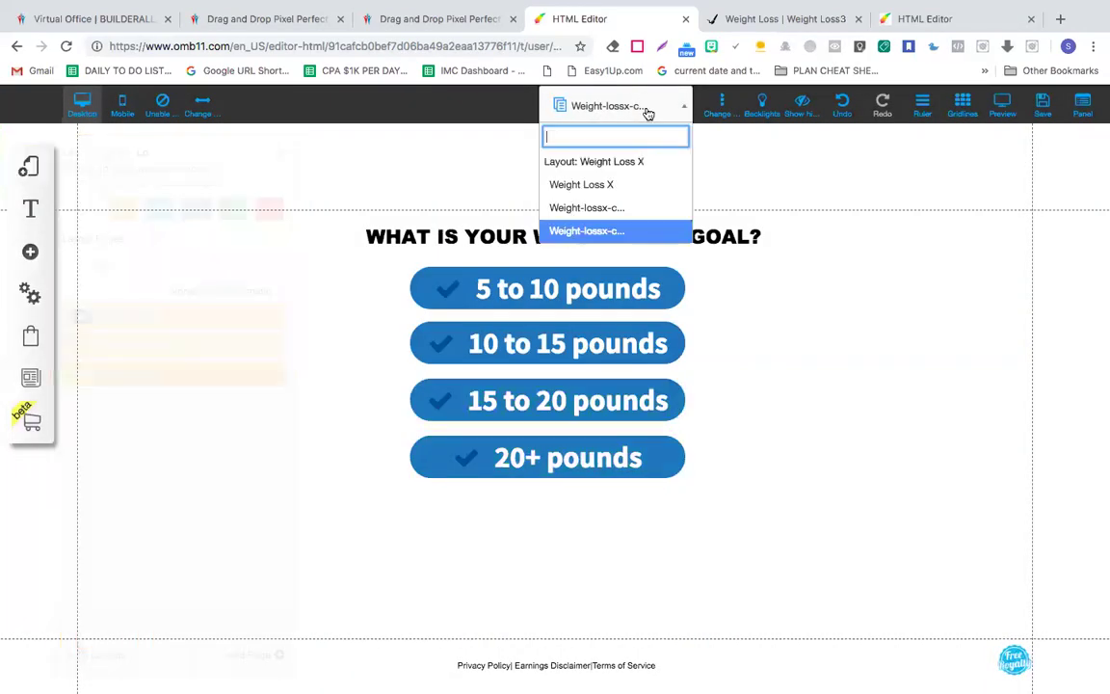
{"action": "left_click", "coordinate": [645, 208]}
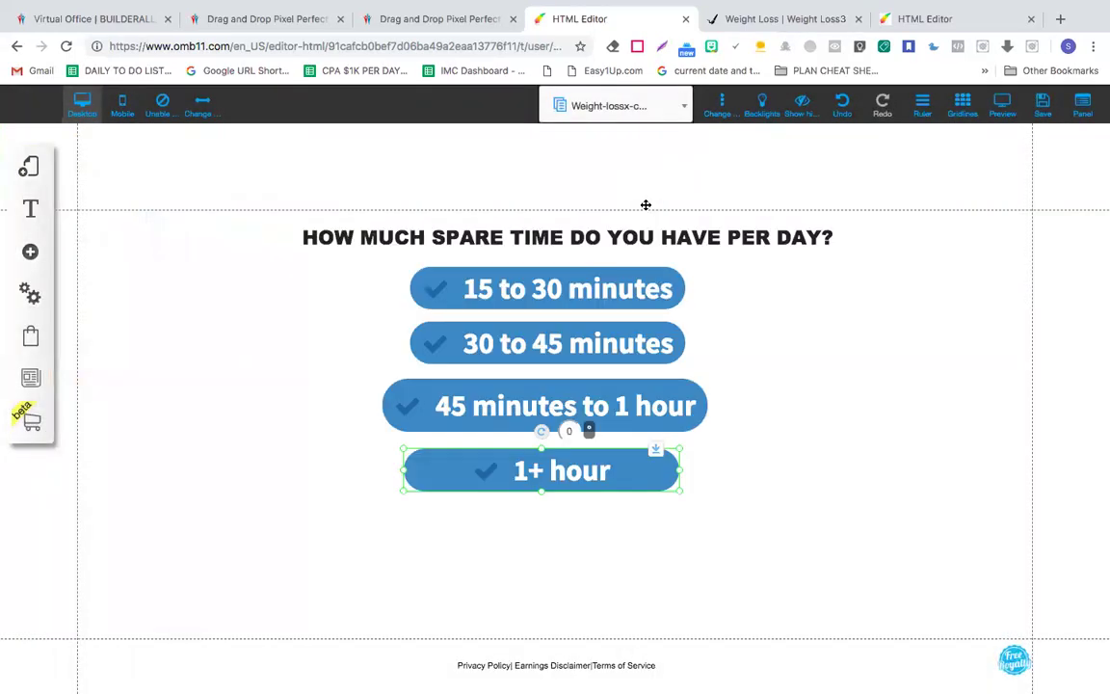
{"action": "left_click", "coordinate": [628, 111]}
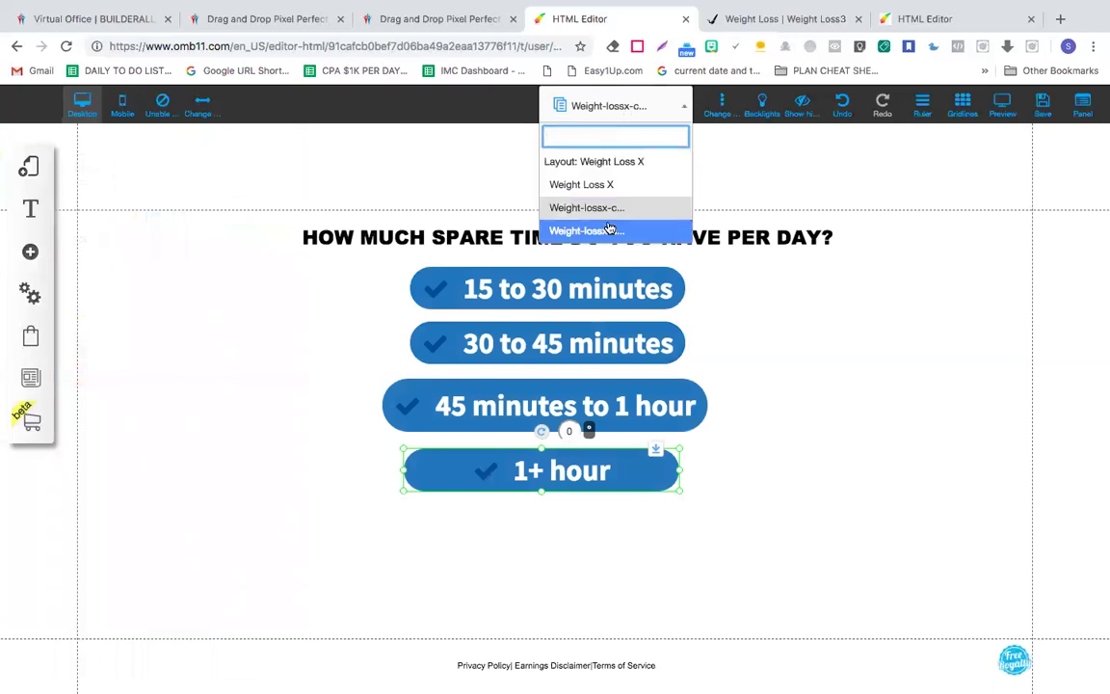
{"action": "left_click", "coordinate": [609, 226]}
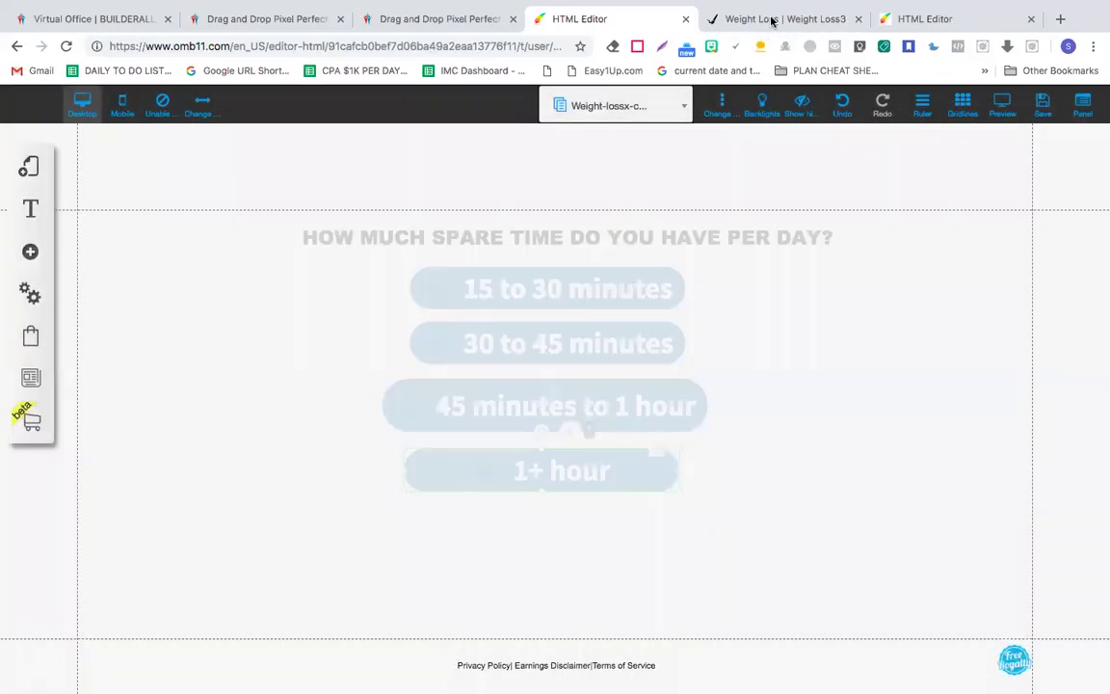
- Replace the new page's heading with "HOW WOULD YOU BEST DESCRIBE YOUR FITNESS LEVEL?" copied from the reference quiz page
{"action": "left_click", "coordinate": [772, 21]}
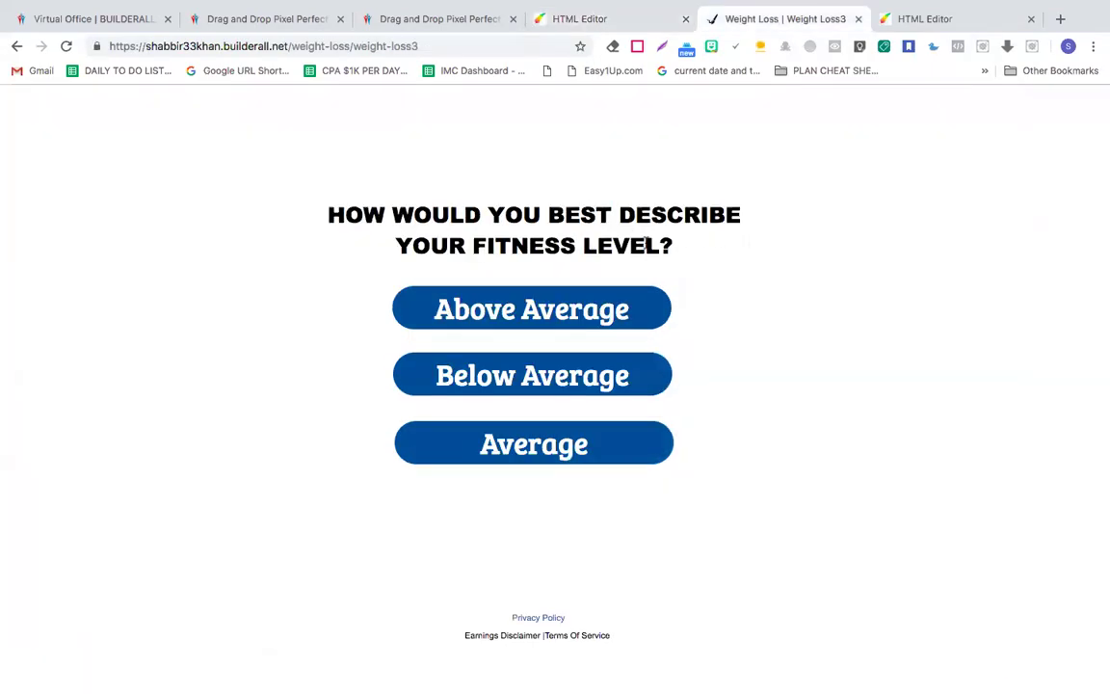
{"action": "left_click_drag", "start_coordinate": [674, 247], "coordinate": [316, 200]}
{"action": "key", "text": "ctrl+c"}
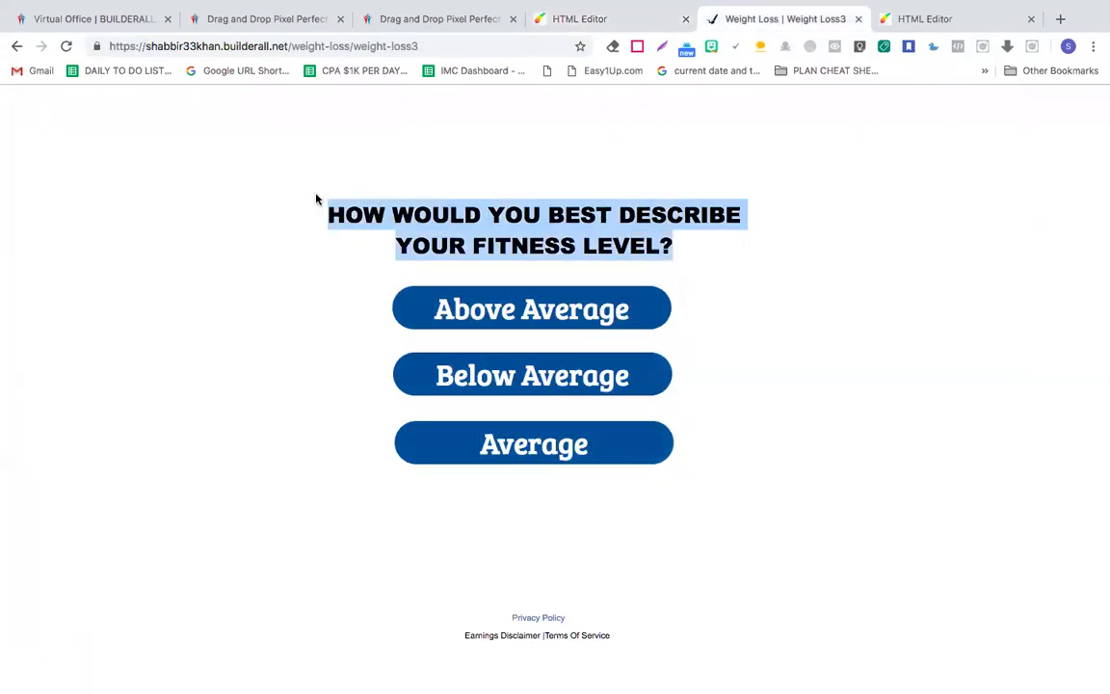
{"action": "left_click", "coordinate": [607, 19]}
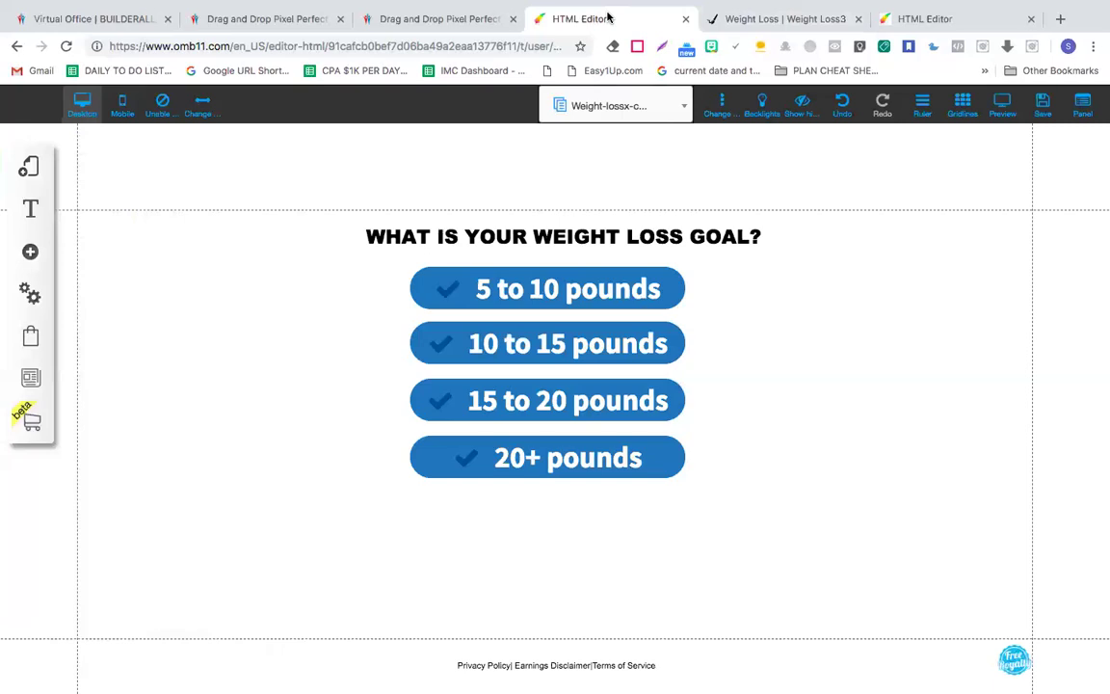
{"action": "left_click", "coordinate": [554, 236]}
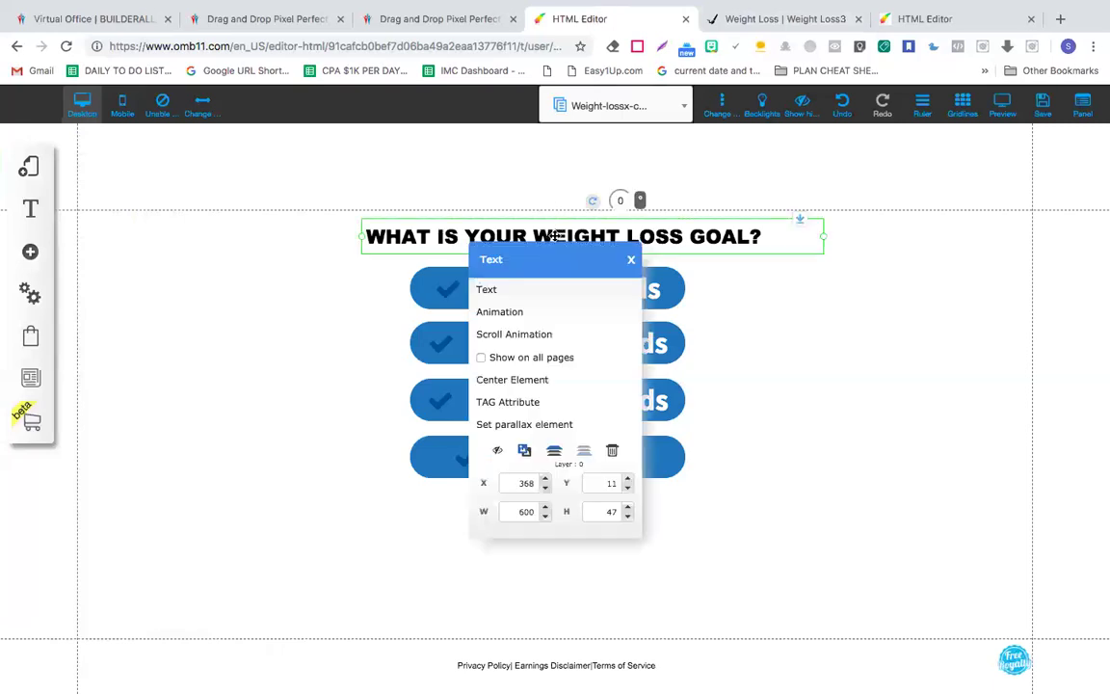
{"action": "left_click", "coordinate": [506, 291]}
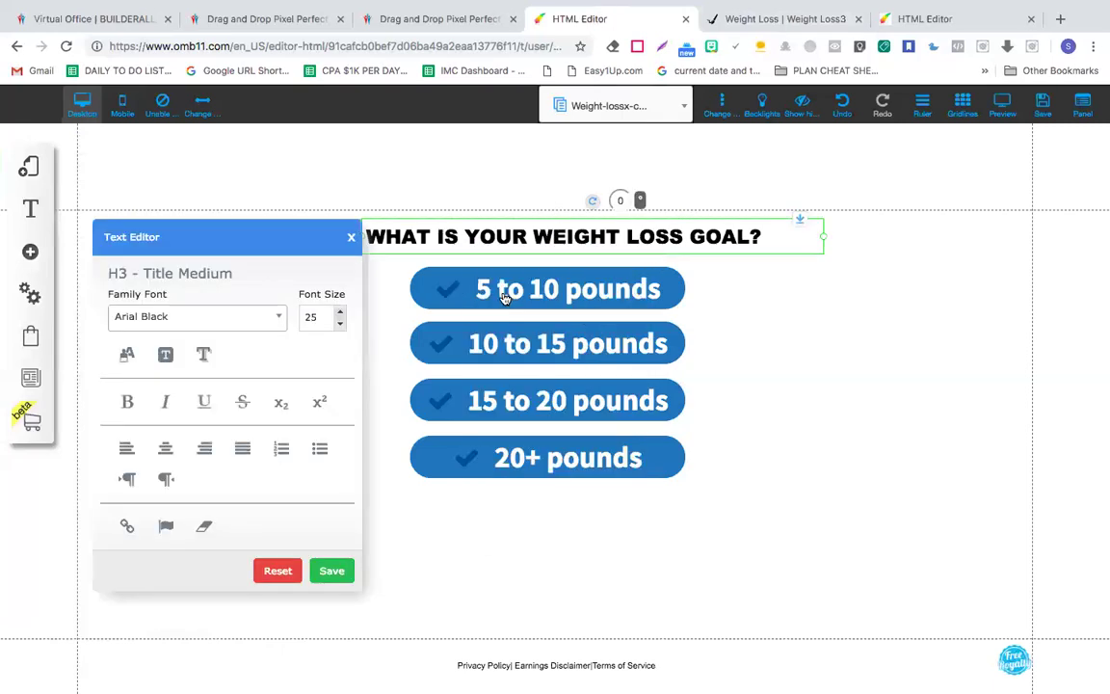
{"action": "triple_click", "coordinate": [444, 236]}
{"action": "key", "text": "ctrl+v"}
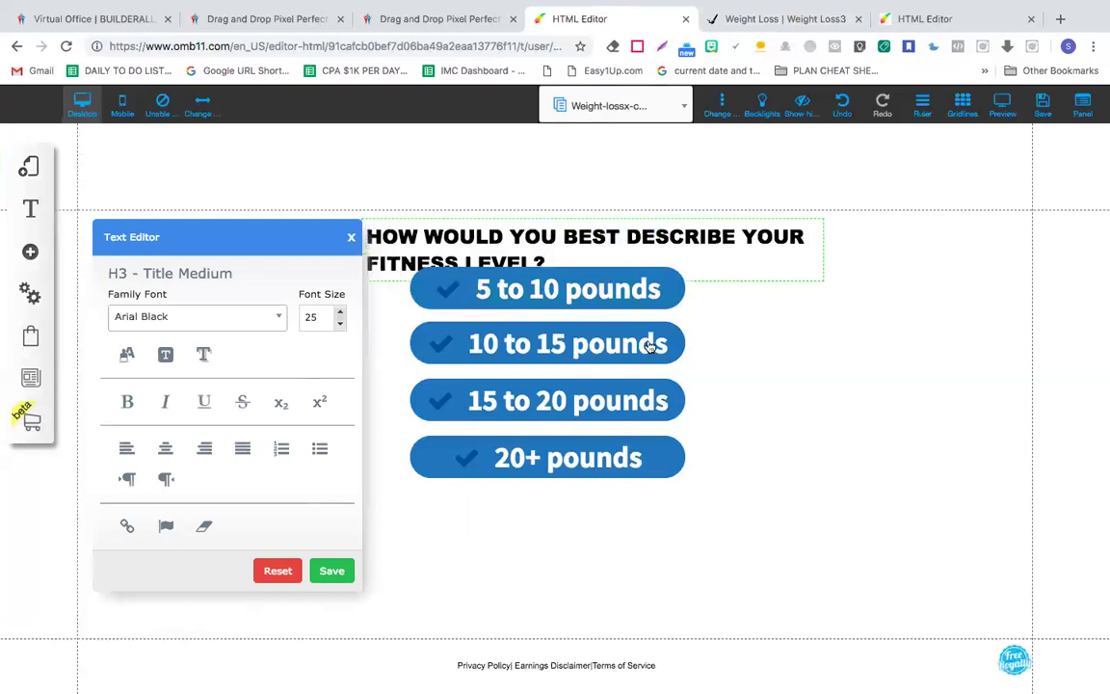
- Center-align the fitness level heading, as on the reference page, and move it up and over so it sits centered above the answer buttons
{"action": "left_click", "coordinate": [722, 18]}
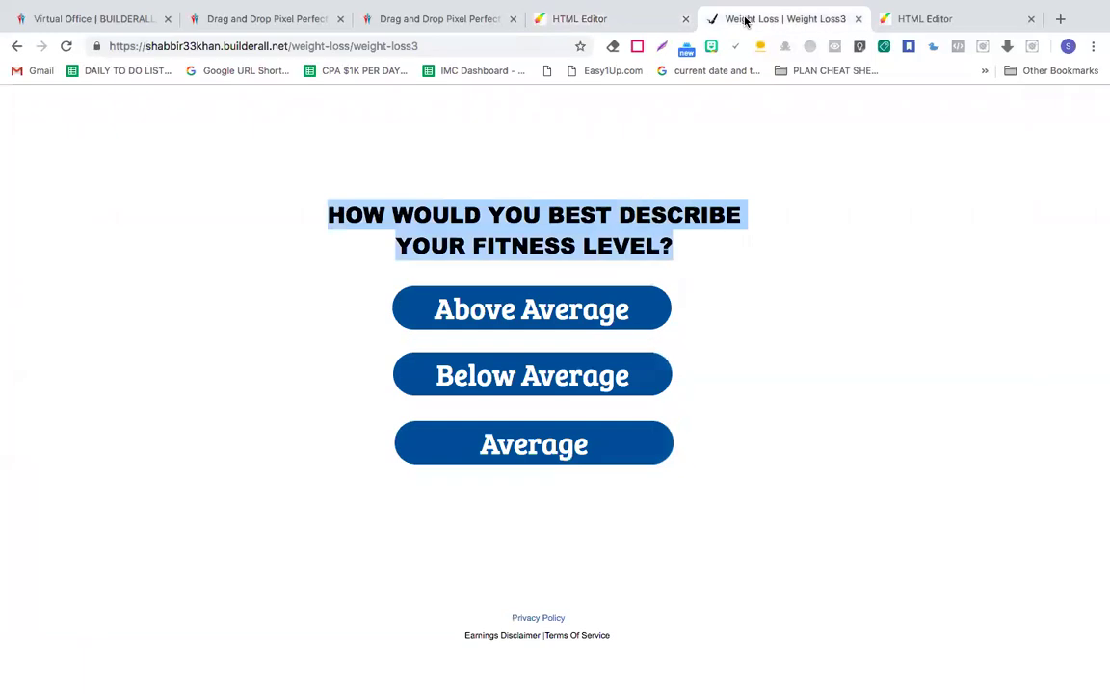
{"action": "left_click", "coordinate": [615, 21]}
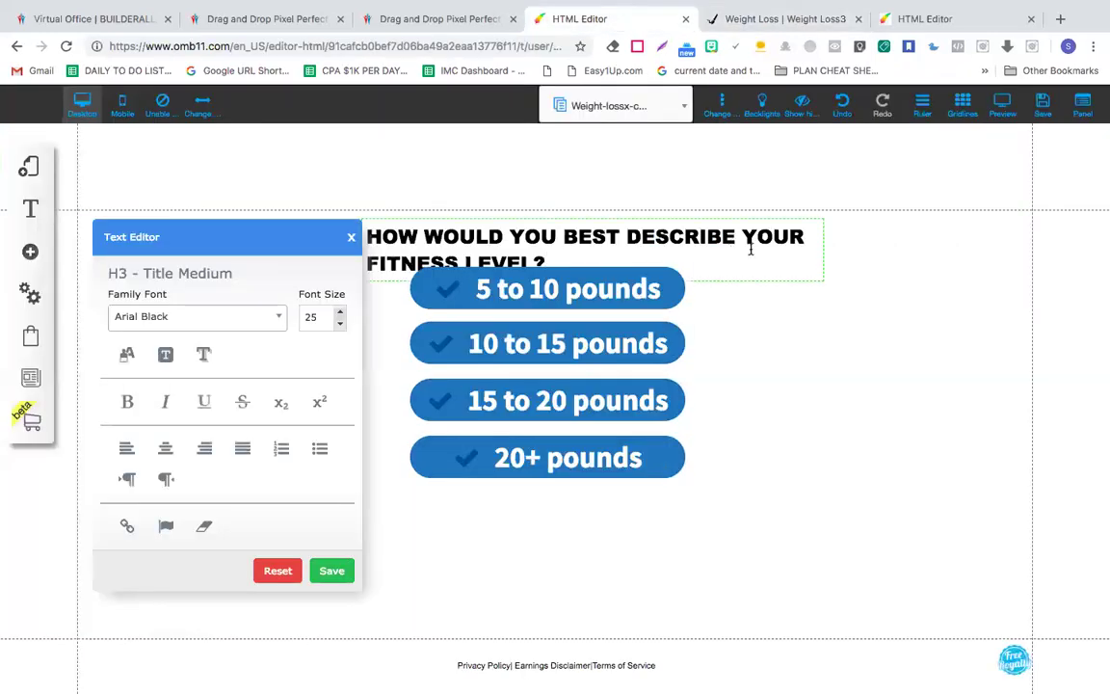
{"action": "triple_click", "coordinate": [556, 253]}
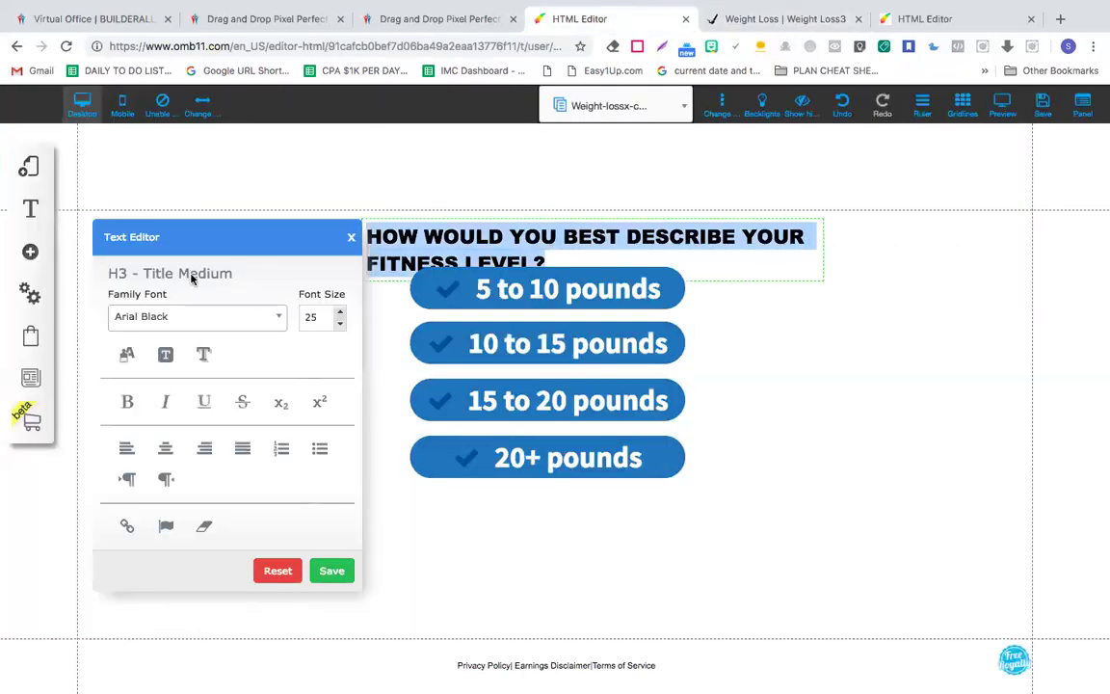
{"action": "left_click", "coordinate": [165, 450]}
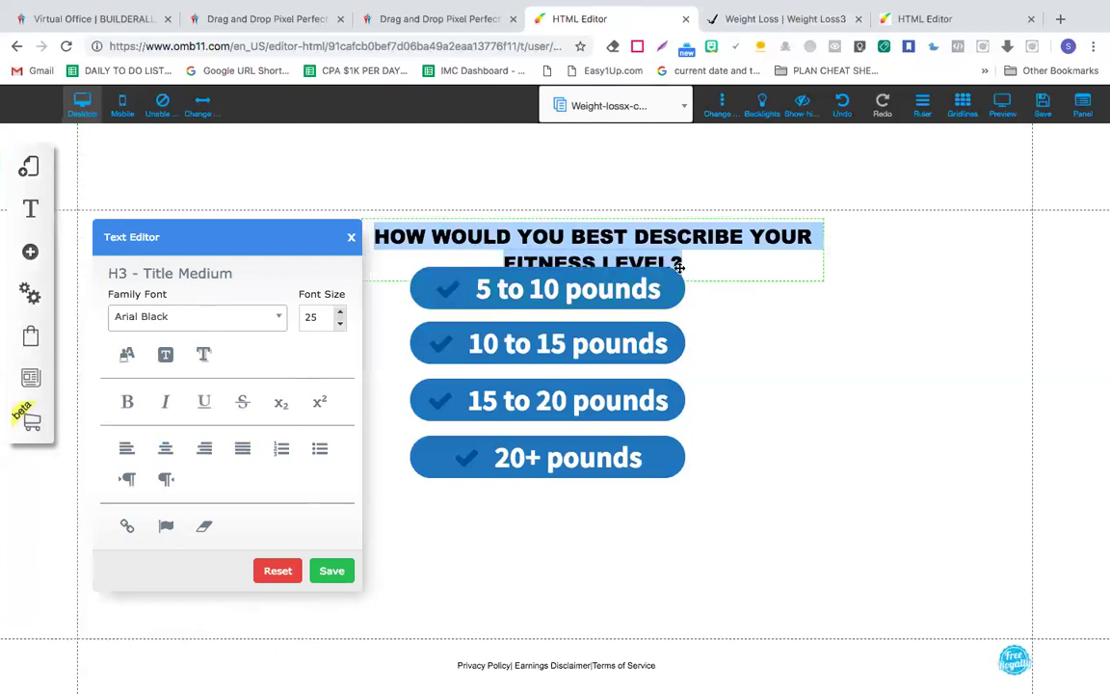
{"action": "left_click", "coordinate": [815, 330]}
{"action": "left_click_drag", "start_coordinate": [775, 241], "coordinate": [675, 233]}
{"action": "left_click", "coordinate": [800, 345]}
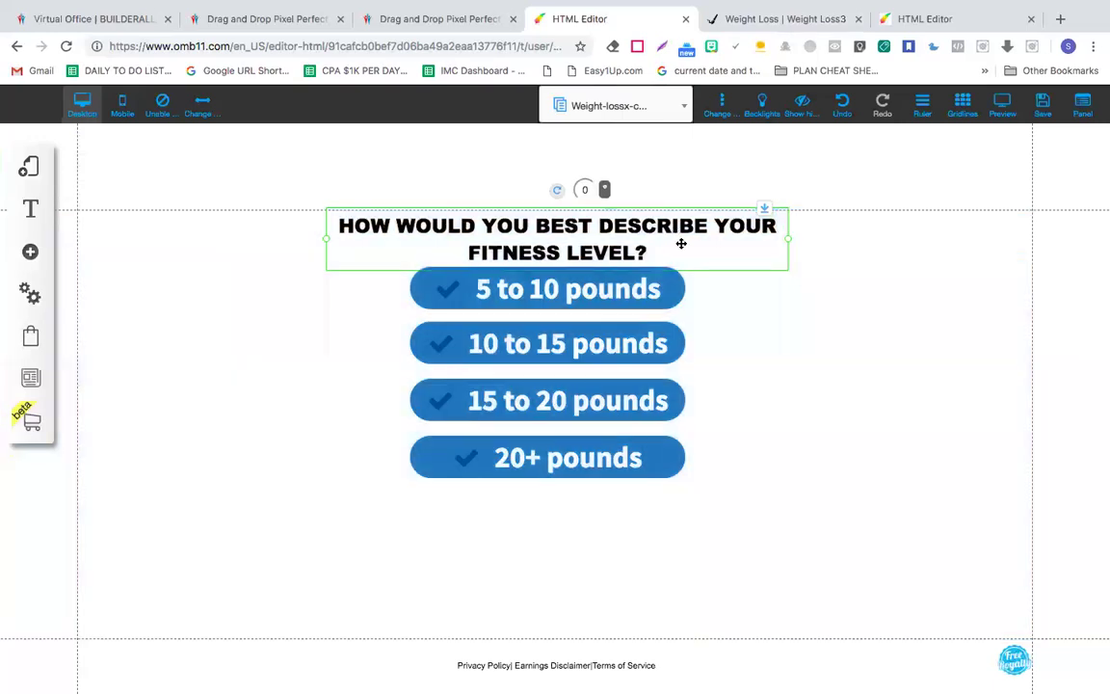
{"action": "left_click", "coordinate": [773, 405]}
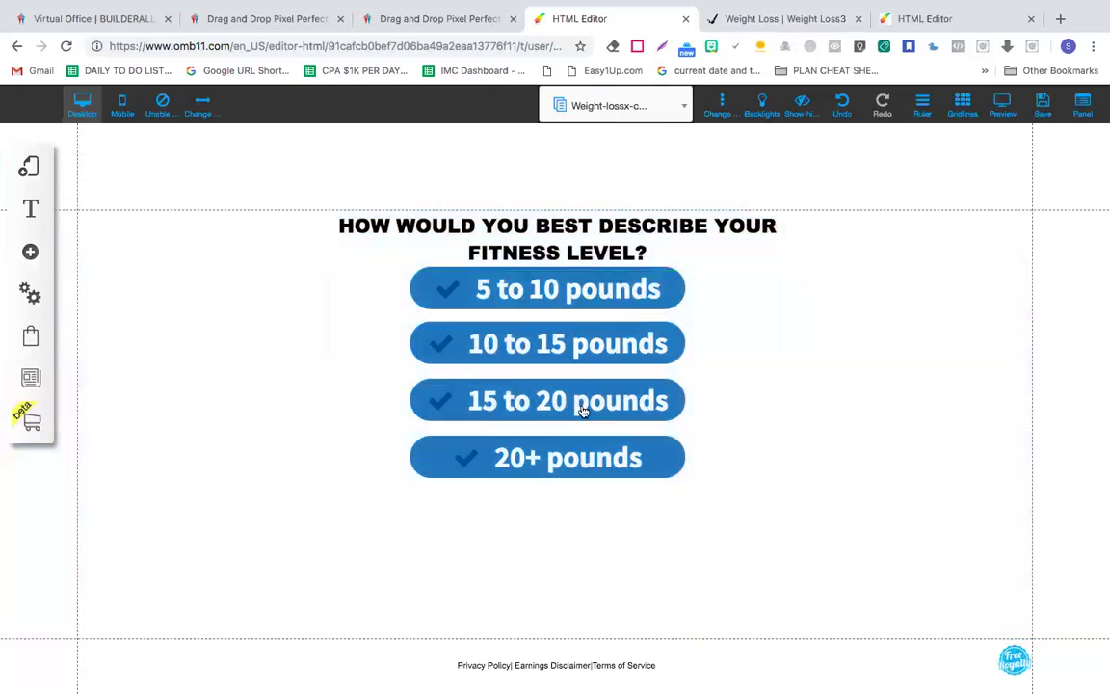
- Check the answer choices on the reference quiz page and delete the "5 to 10 pounds" button from the editor page
{"action": "left_click", "coordinate": [777, 24]}
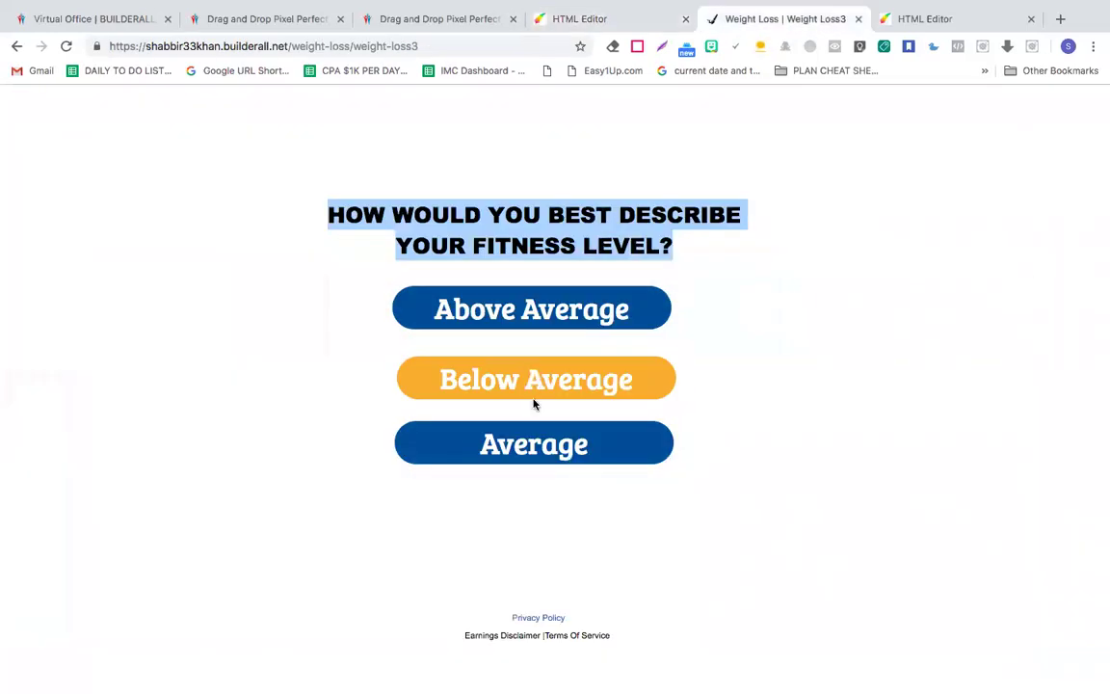
{"action": "left_click", "coordinate": [617, 19]}
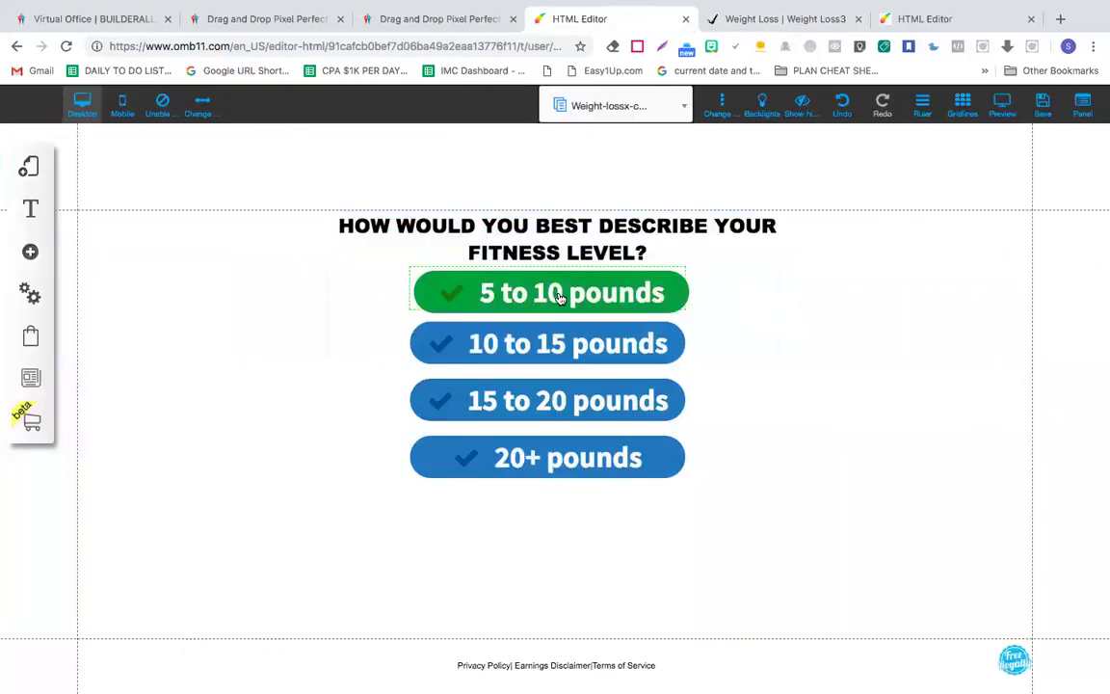
{"action": "right_click", "coordinate": [559, 298]}
{"action": "left_click", "coordinate": [612, 505]}
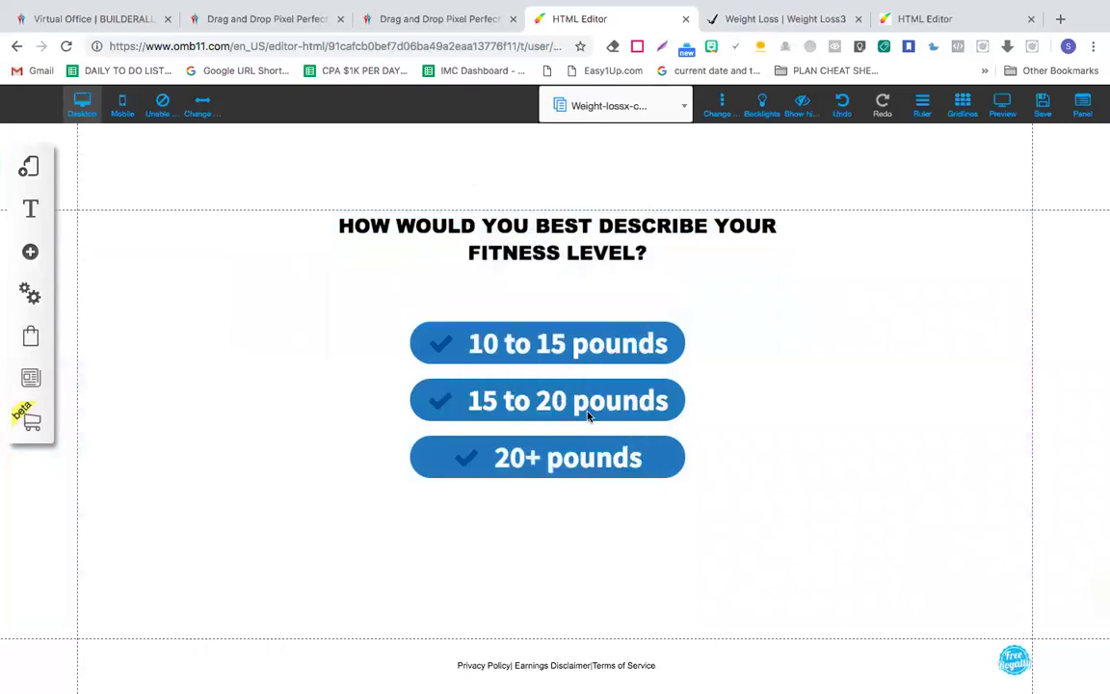
- Move the three remaining answer buttons up beneath the heading, keeping them in an evenly spaced stack
{"action": "left_click_drag", "start_coordinate": [584, 342], "coordinate": [578, 311]}
{"action": "left_click_drag", "start_coordinate": [540, 415], "coordinate": [533, 395]}
{"action": "left_click_drag", "start_coordinate": [520, 458], "coordinate": [516, 402]}
- Change the "10 to 15 pounds" button text to "Above Average" to match the reference quiz, and copy that text for reuse
{"action": "left_click", "coordinate": [522, 325]}
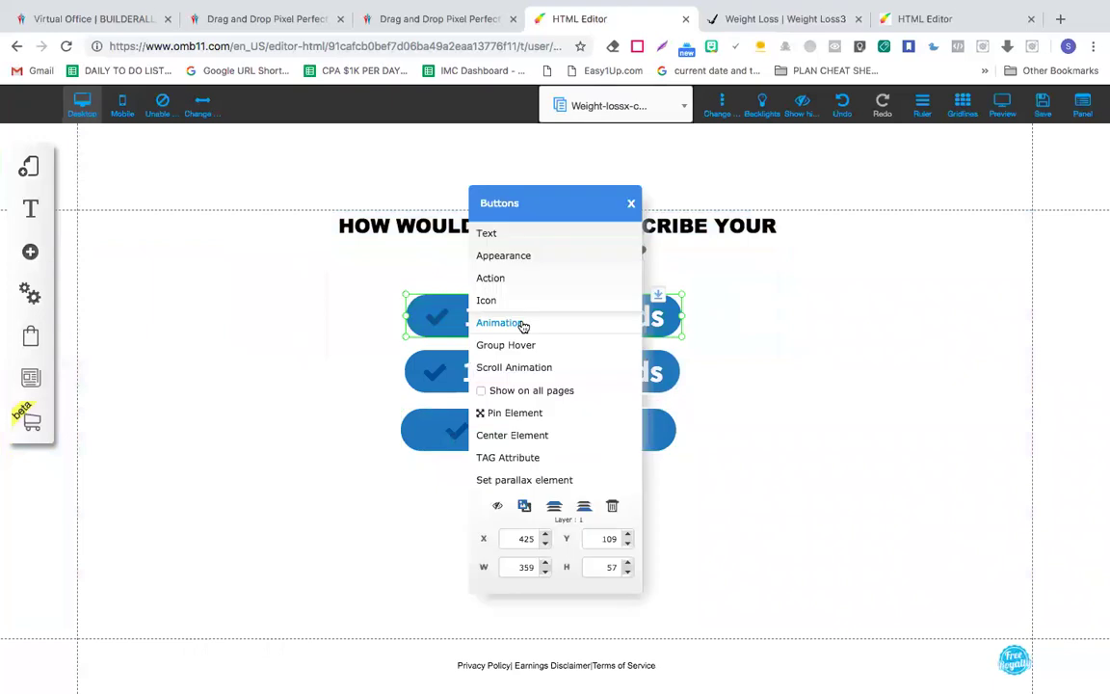
{"action": "left_click", "coordinate": [516, 241]}
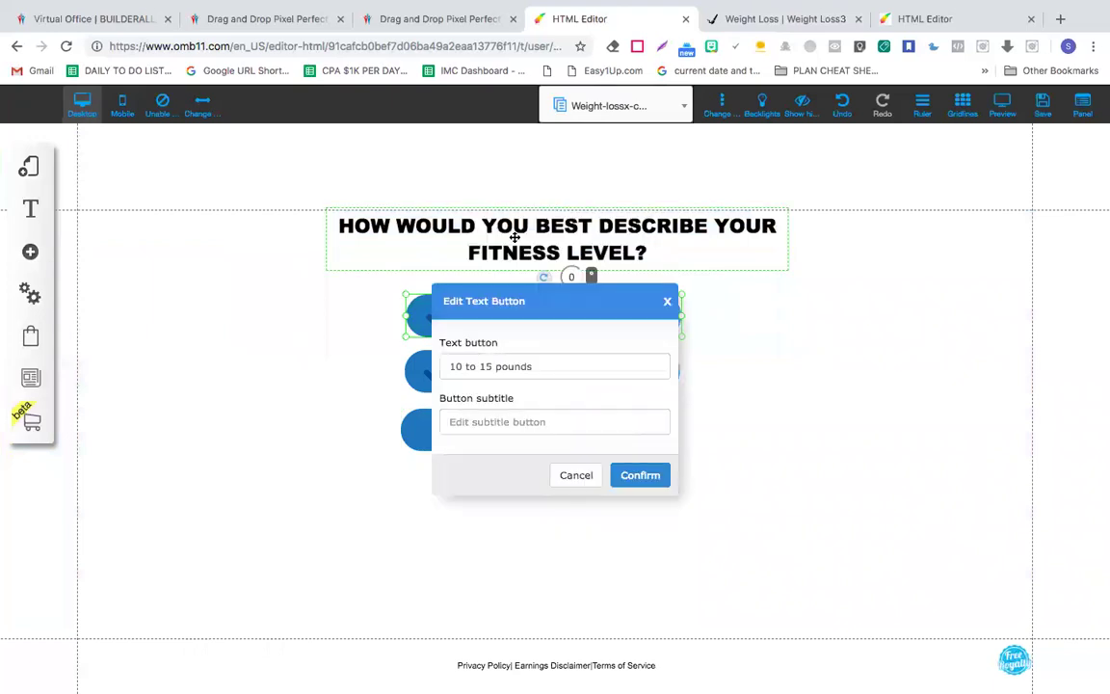
{"action": "left_click", "coordinate": [768, 29]}
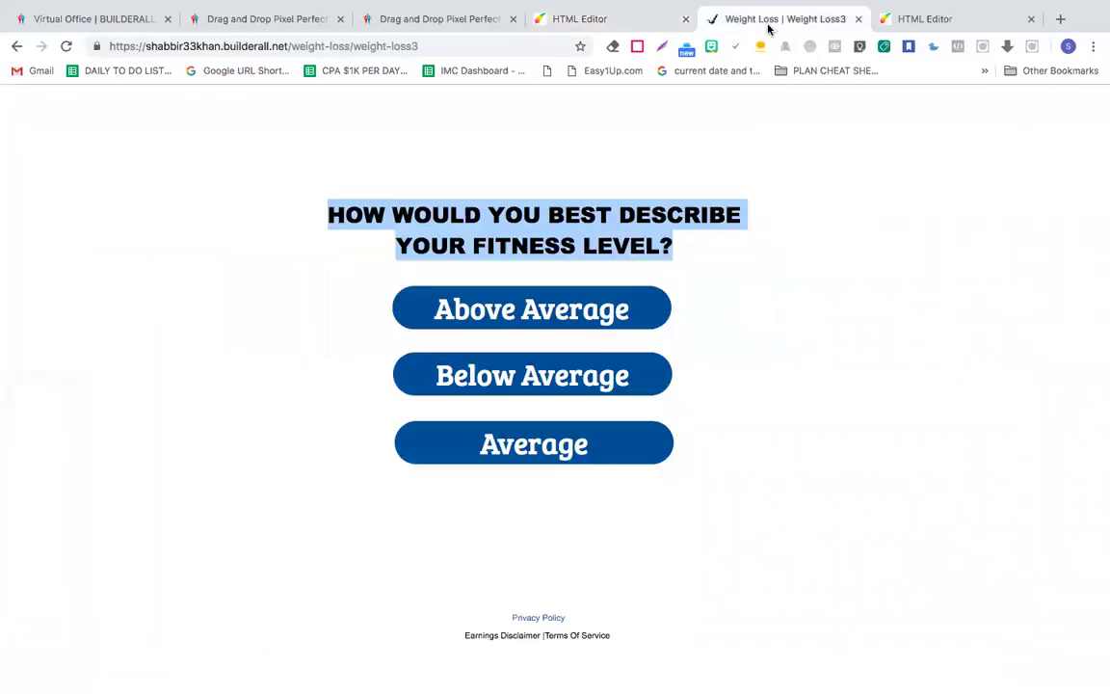
{"action": "left_click", "coordinate": [630, 19]}
{"action": "left_click", "coordinate": [528, 367]}
{"action": "triple_click", "coordinate": [528, 367]}
{"action": "type", "text": "Above Average"}
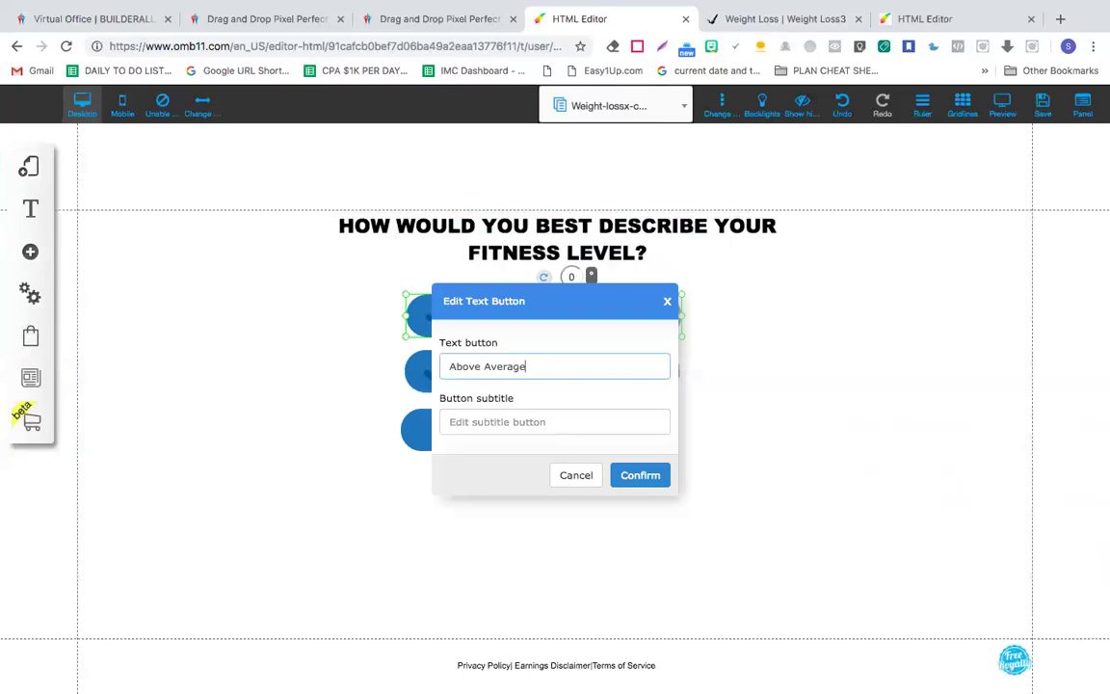
{"action": "key", "text": "super+v"}
{"action": "key", "text": "super+a"}
{"action": "key", "text": "BackSpace"}
{"action": "type", "text": "Abo"}
{"action": "key", "text": "super+a"}
{"action": "key", "text": "ctrl+c"}
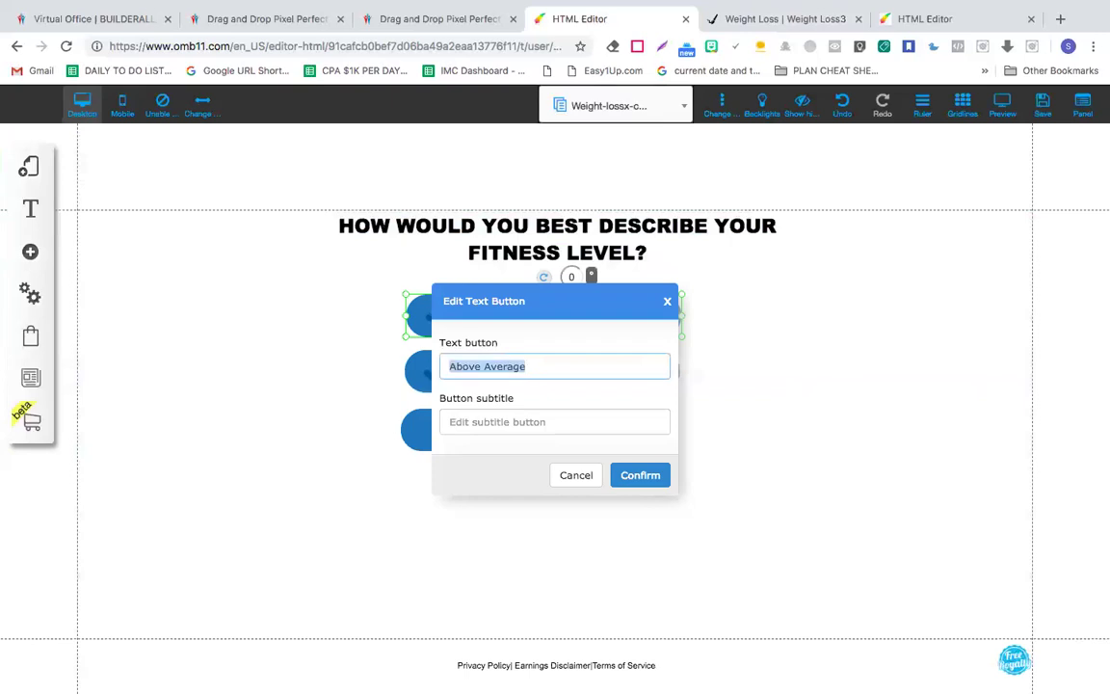
{"action": "left_click", "coordinate": [549, 370]}
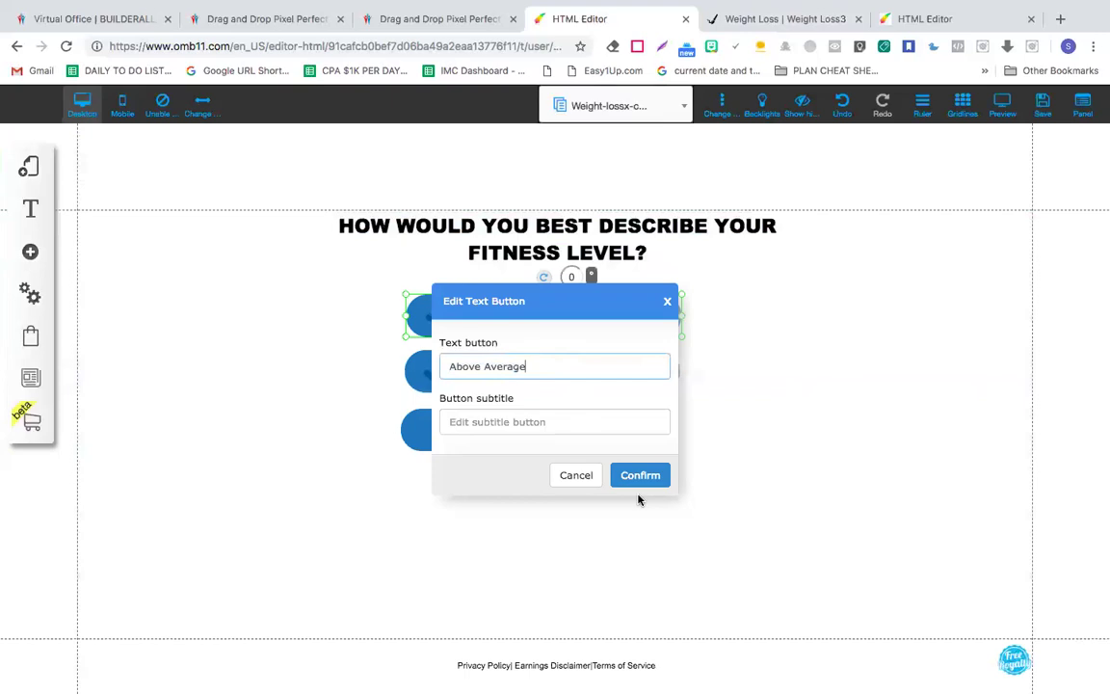
{"action": "left_click", "coordinate": [640, 476]}
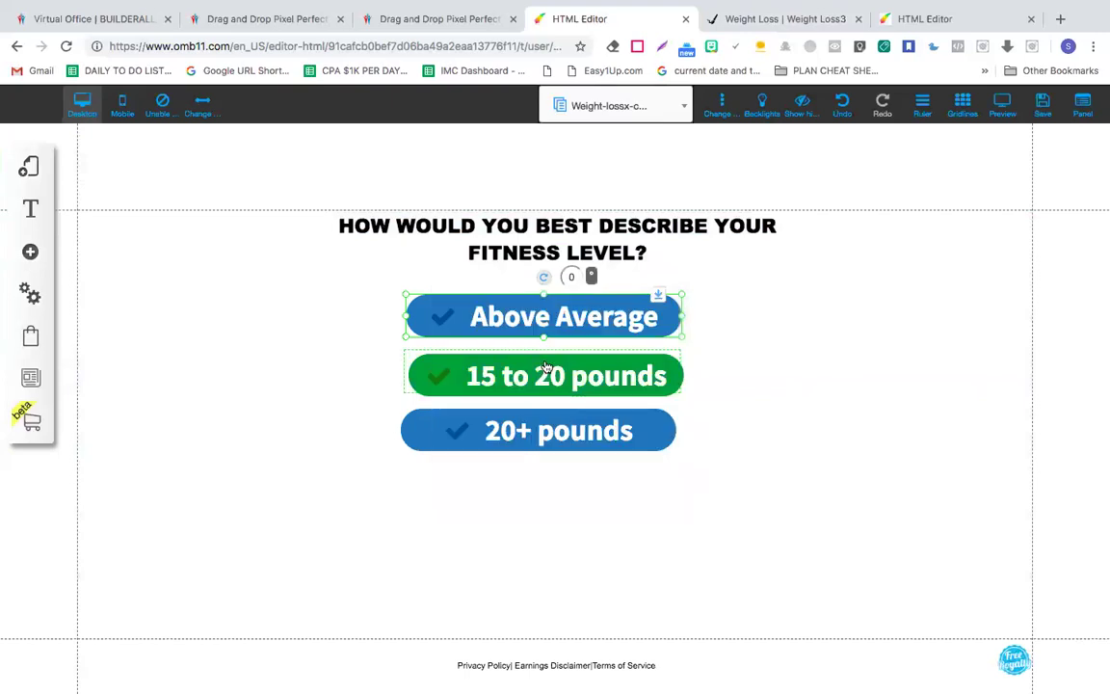
- Change the "15 to 20 pounds" button text to "Below Average", reusing the copied label
{"action": "right_click", "coordinate": [545, 367]}
{"action": "left_click", "coordinate": [528, 237]}
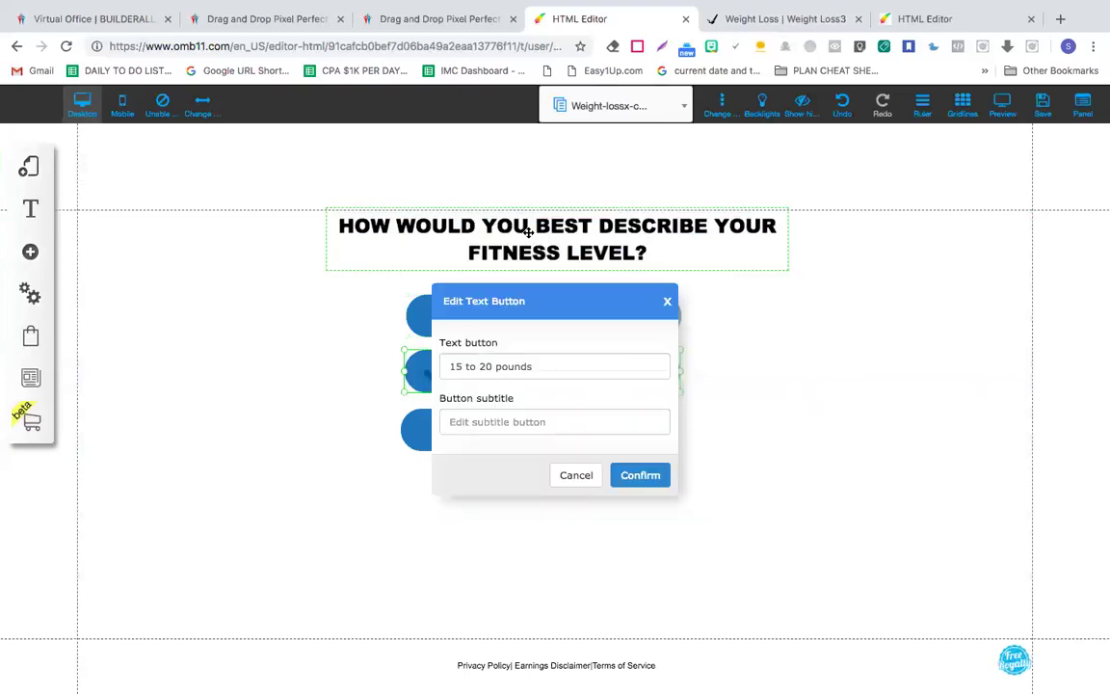
{"action": "triple_click", "coordinate": [520, 366]}
{"action": "key", "text": "ctrl+v"}
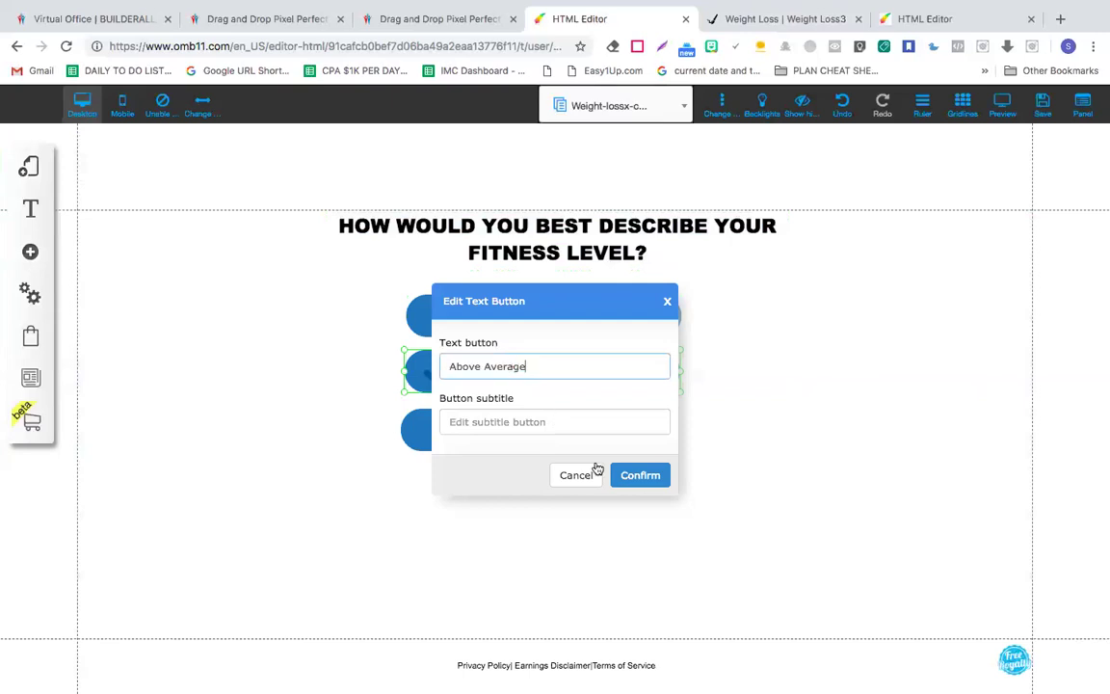
{"action": "double_click", "coordinate": [462, 366]}
{"action": "type", "text": "Below"}
{"action": "left_click", "coordinate": [626, 474]}
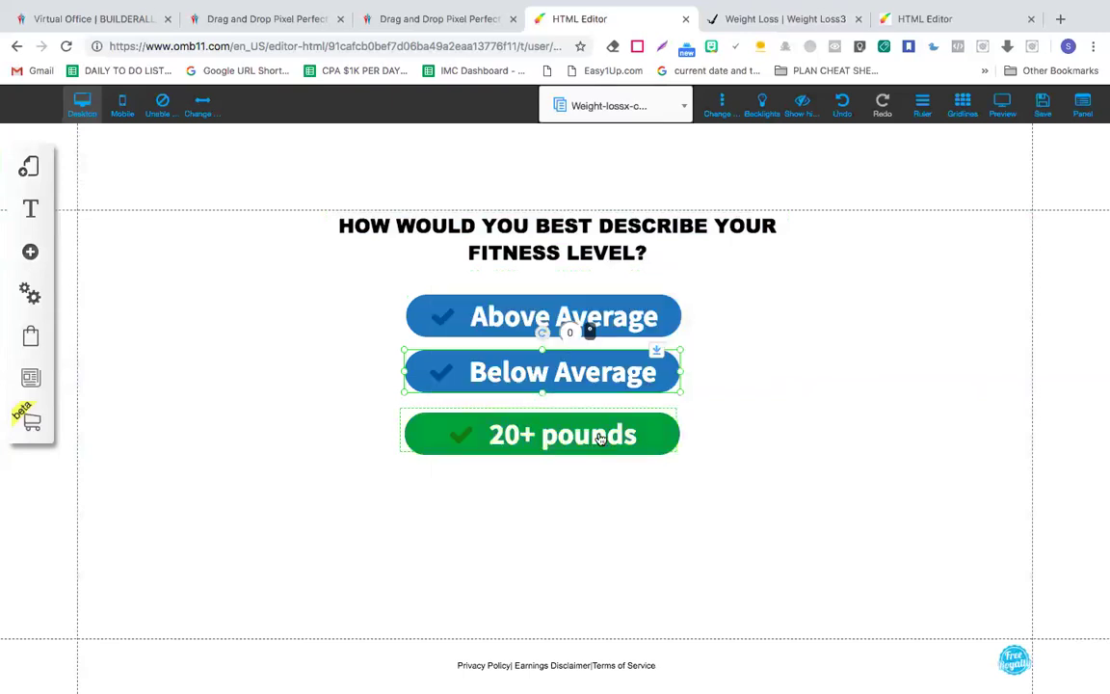
- Change the "20+ pounds" button text to "Average", reusing the copied label
{"action": "right_click", "coordinate": [599, 439]}
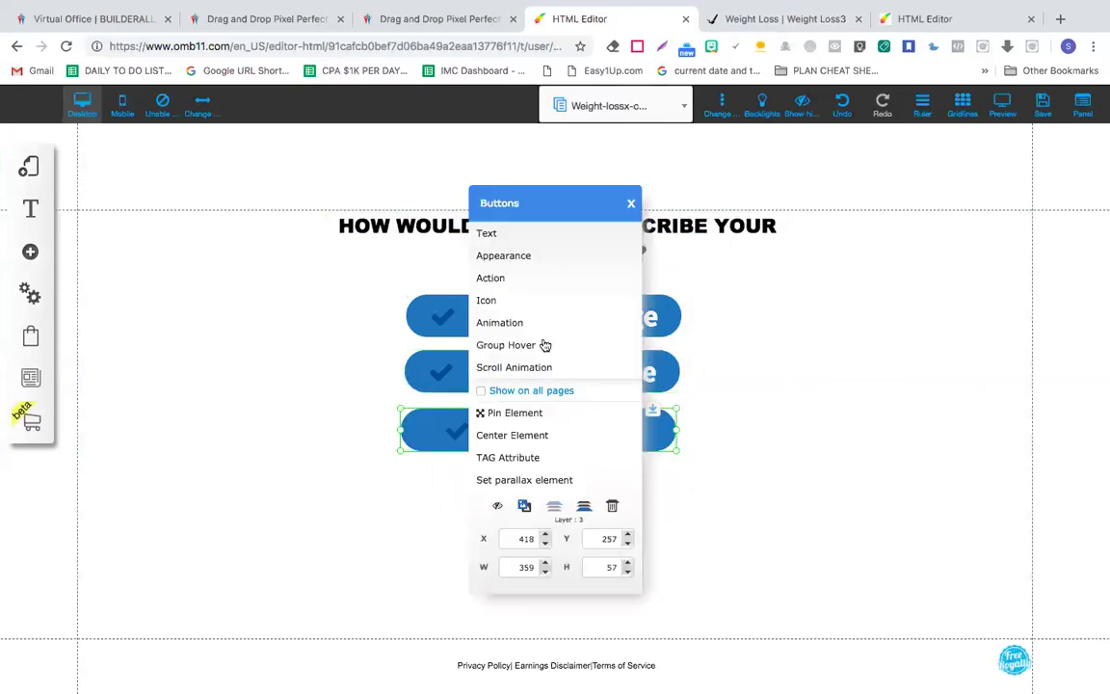
{"action": "left_click", "coordinate": [514, 234]}
{"action": "triple_click", "coordinate": [511, 371]}
{"action": "type", "text": "Above Average"}
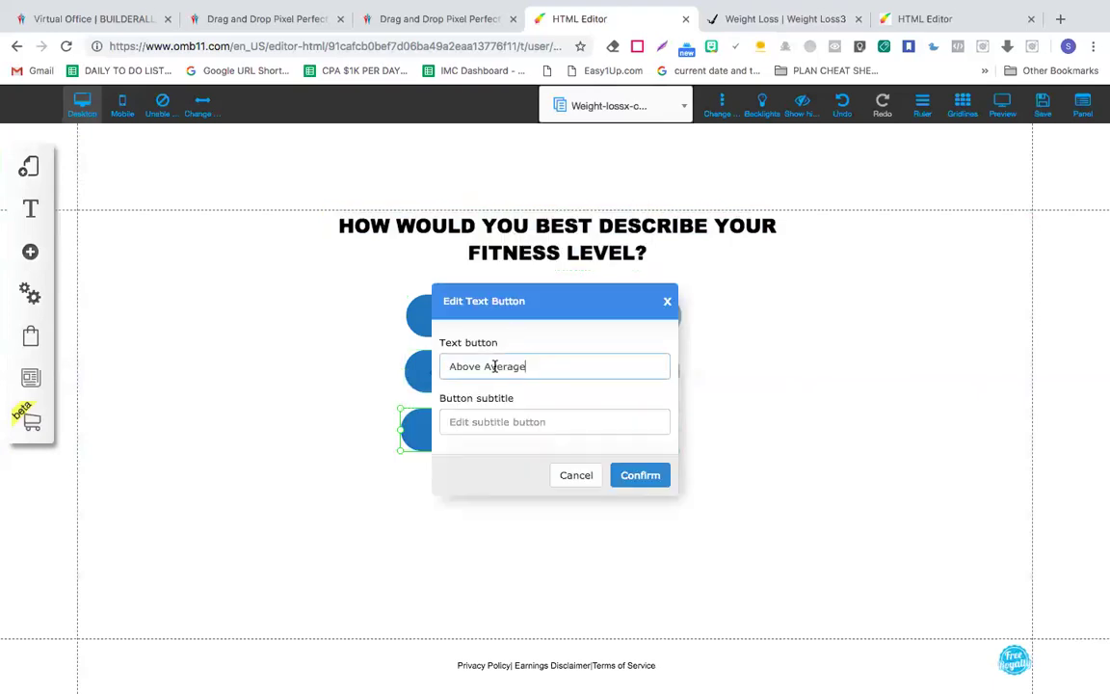
{"action": "double_click", "coordinate": [476, 366]}
{"action": "key", "text": "BackSpace"}
{"action": "left_click", "coordinate": [640, 474]}
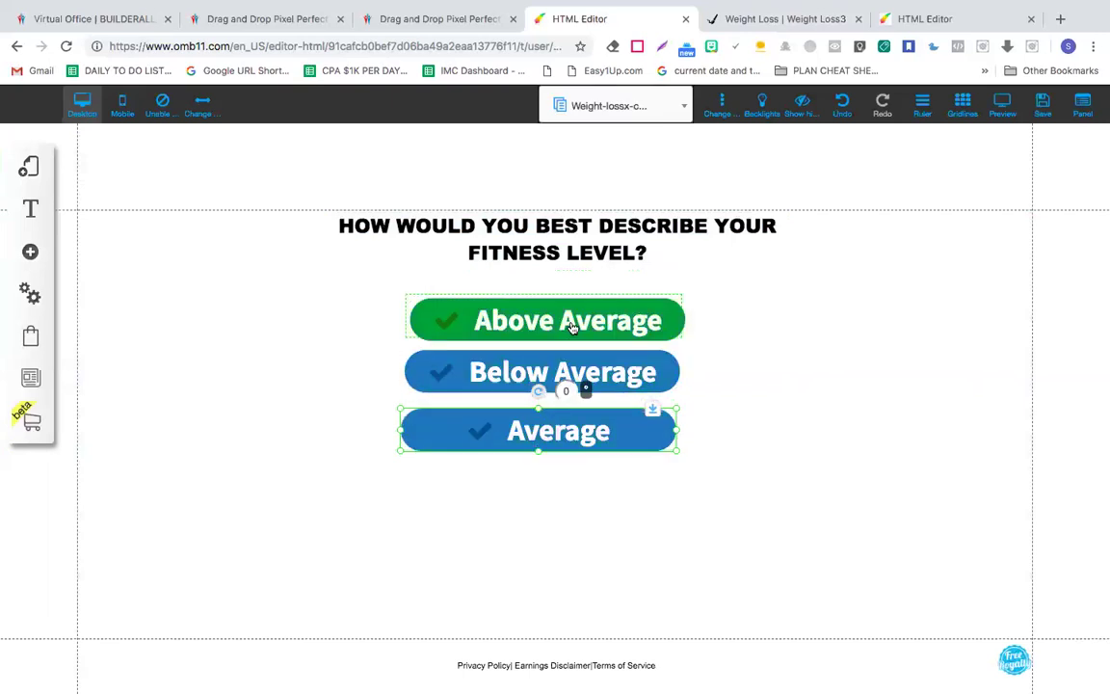
- Nudge the "Average" button slightly and save the changes to Weight-lossx-copy-2
{"action": "left_click_drag", "start_coordinate": [561, 424], "coordinate": [559, 423]}
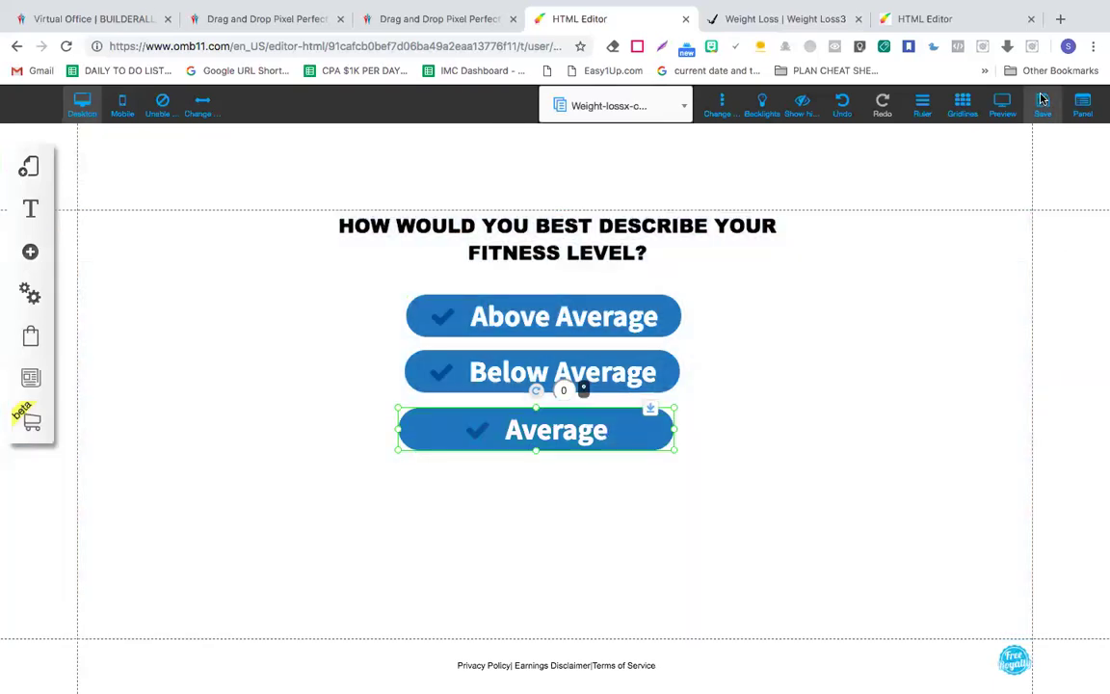
{"action": "left_click", "coordinate": [1041, 99]}
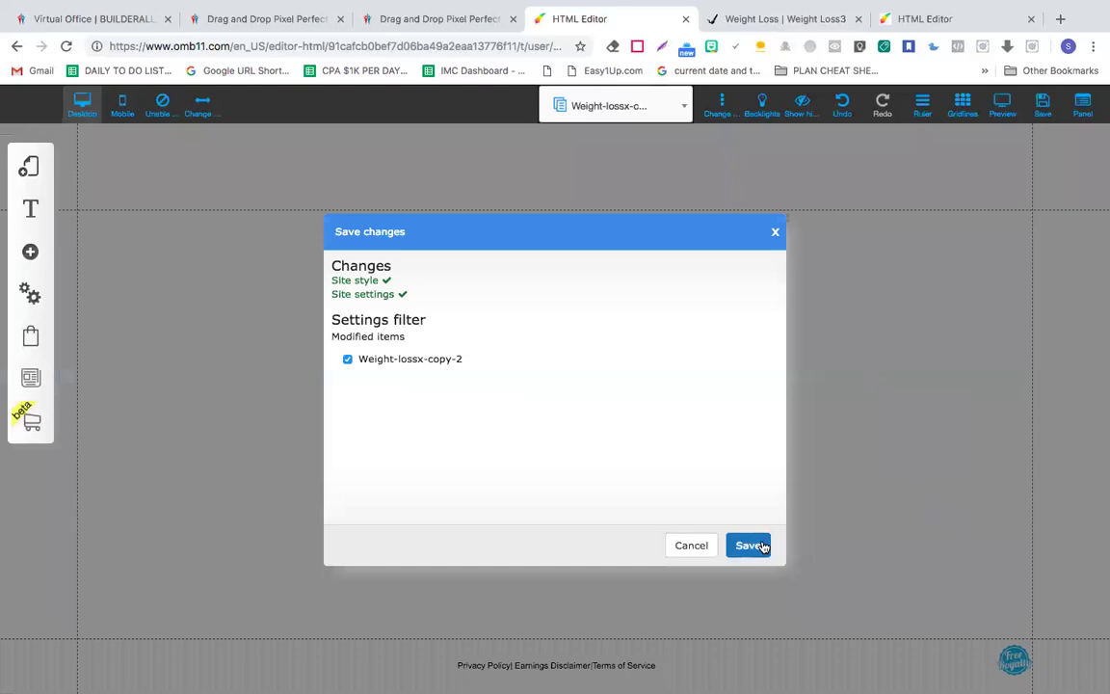
{"action": "left_click", "coordinate": [761, 547]}
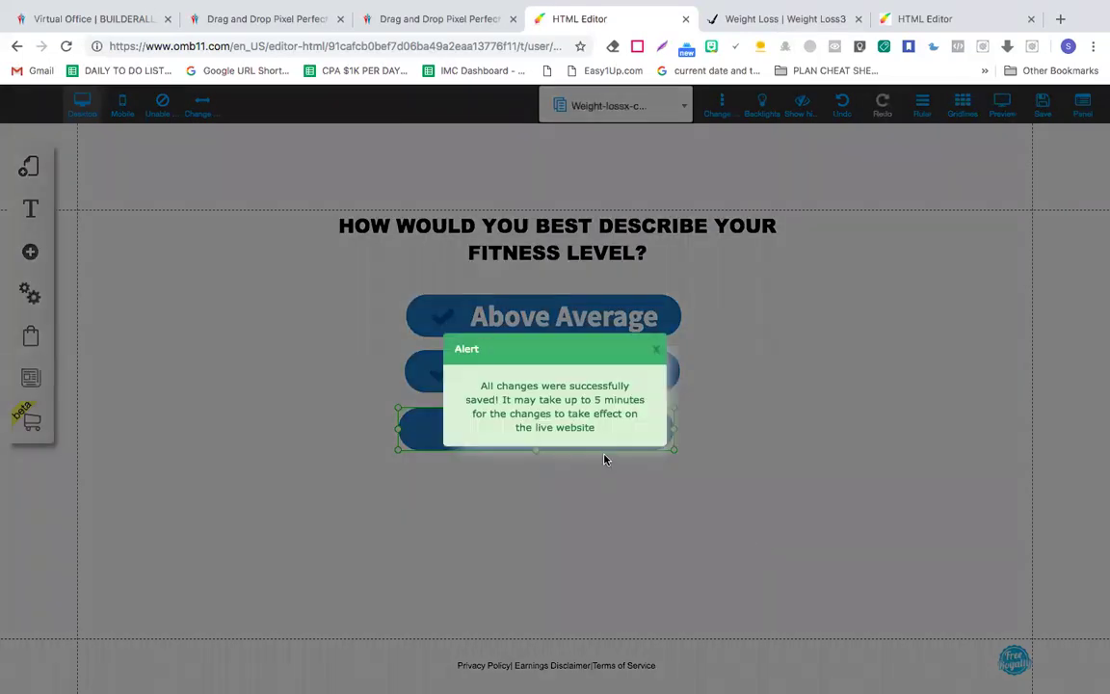
{"action": "left_click", "coordinate": [655, 350]}
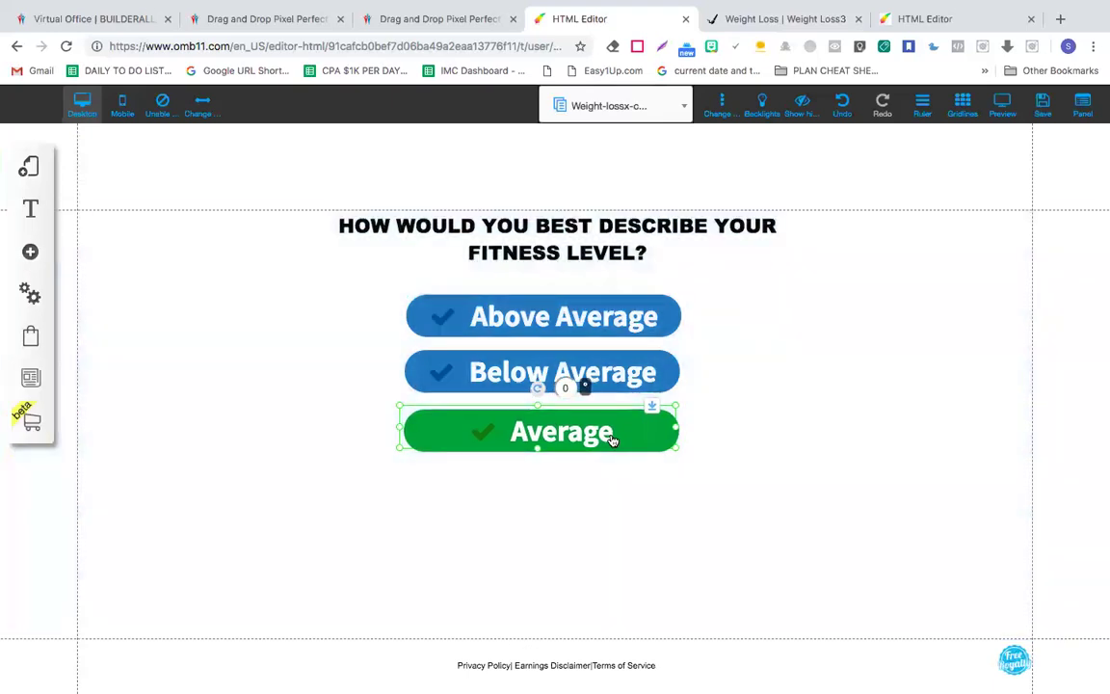
- Fine-tune the positions of the "Above Average", "Below Average" and "Average" buttons so they line up under the heading
{"action": "left_click", "coordinate": [540, 326]}
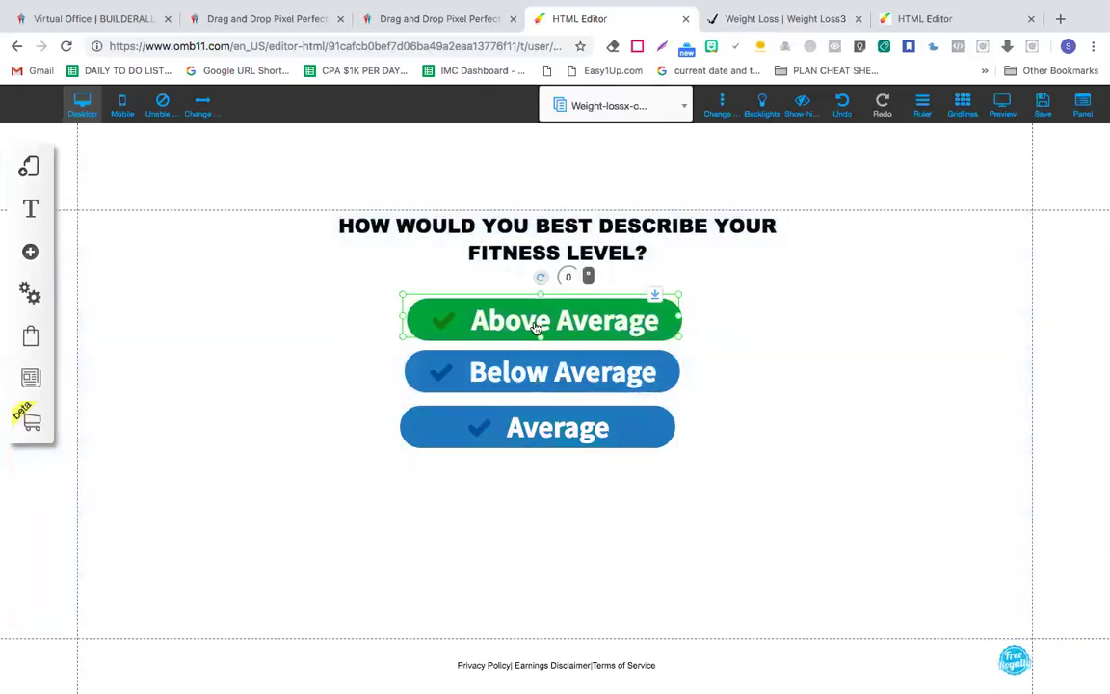
{"action": "left_click", "coordinate": [555, 366]}
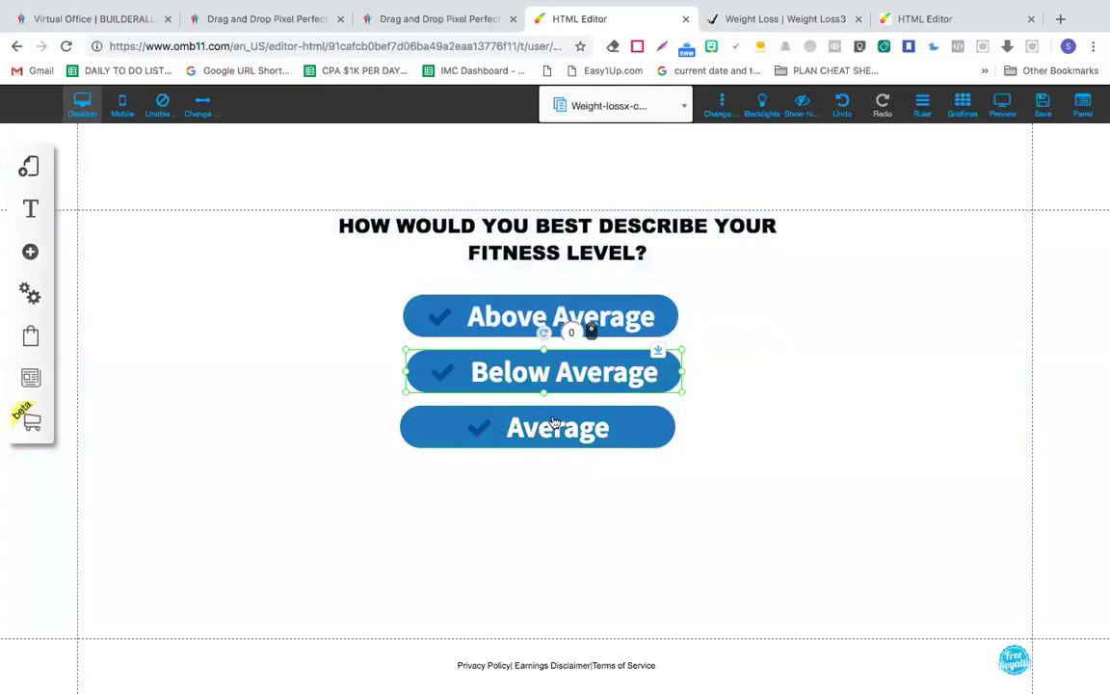
{"action": "left_click", "coordinate": [555, 424]}
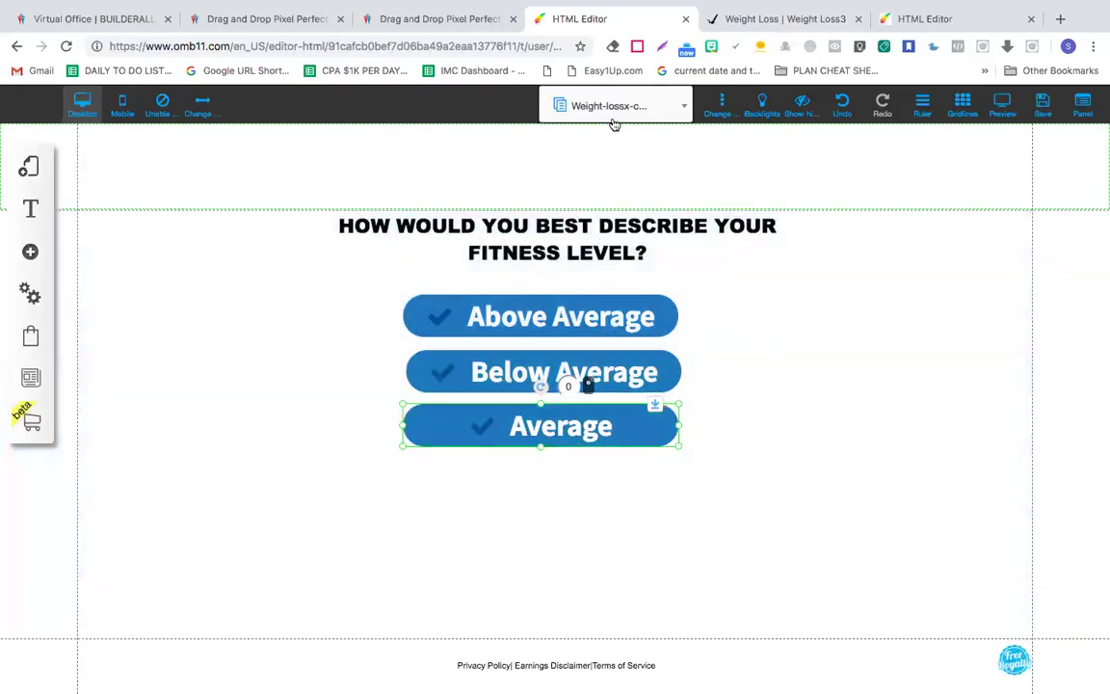
- Duplicate the Weight-lossx-copy-2 page from its page settings and select the heading on the new copy
{"action": "left_click", "coordinate": [27, 166]}
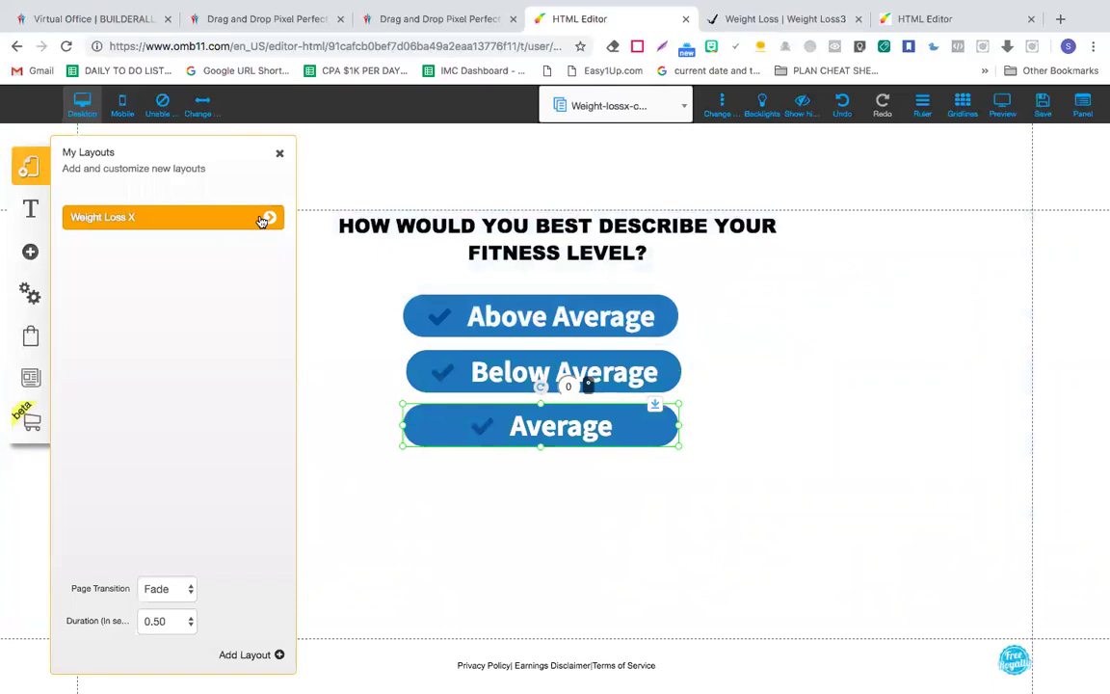
{"action": "left_click", "coordinate": [268, 218]}
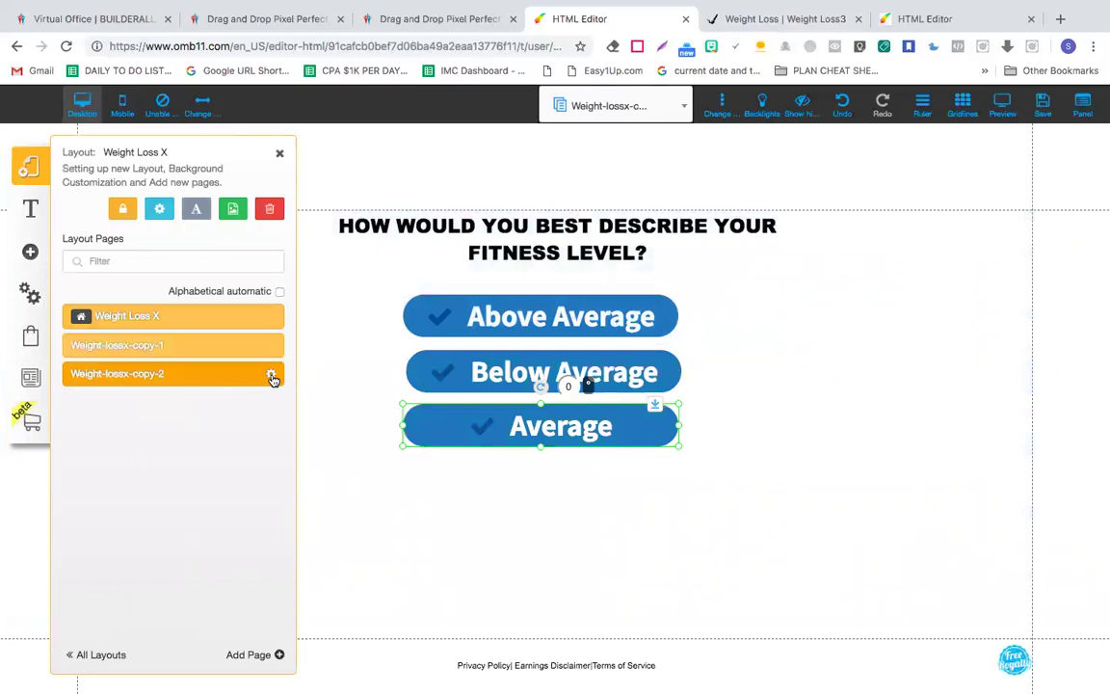
{"action": "left_click", "coordinate": [273, 378]}
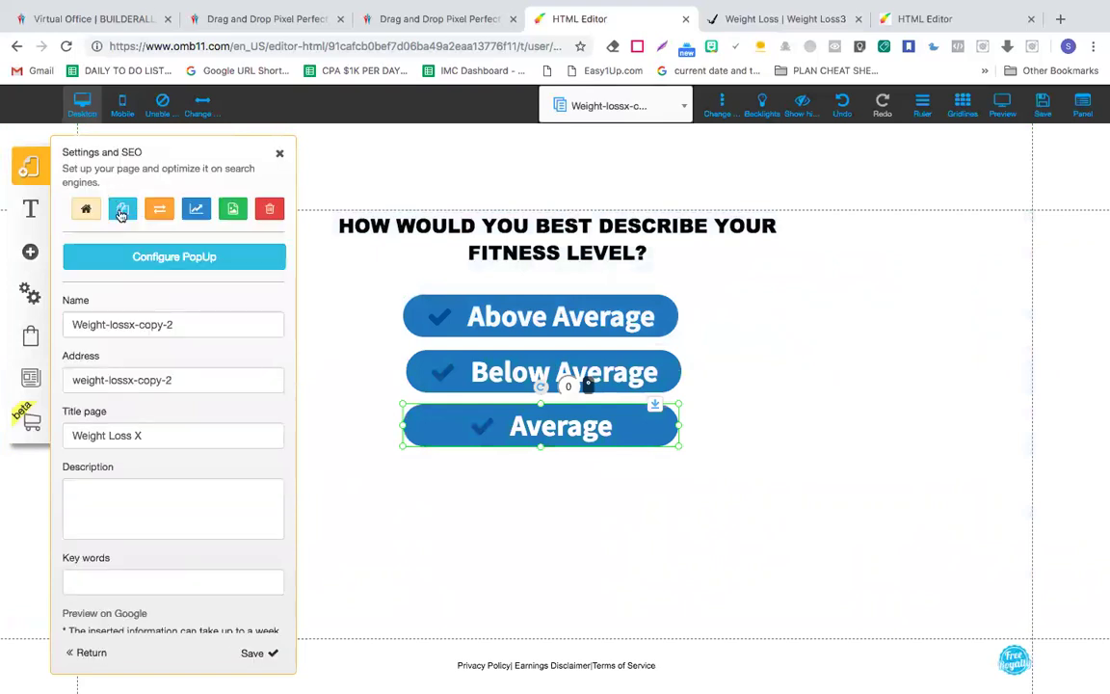
{"action": "left_click", "coordinate": [121, 211]}
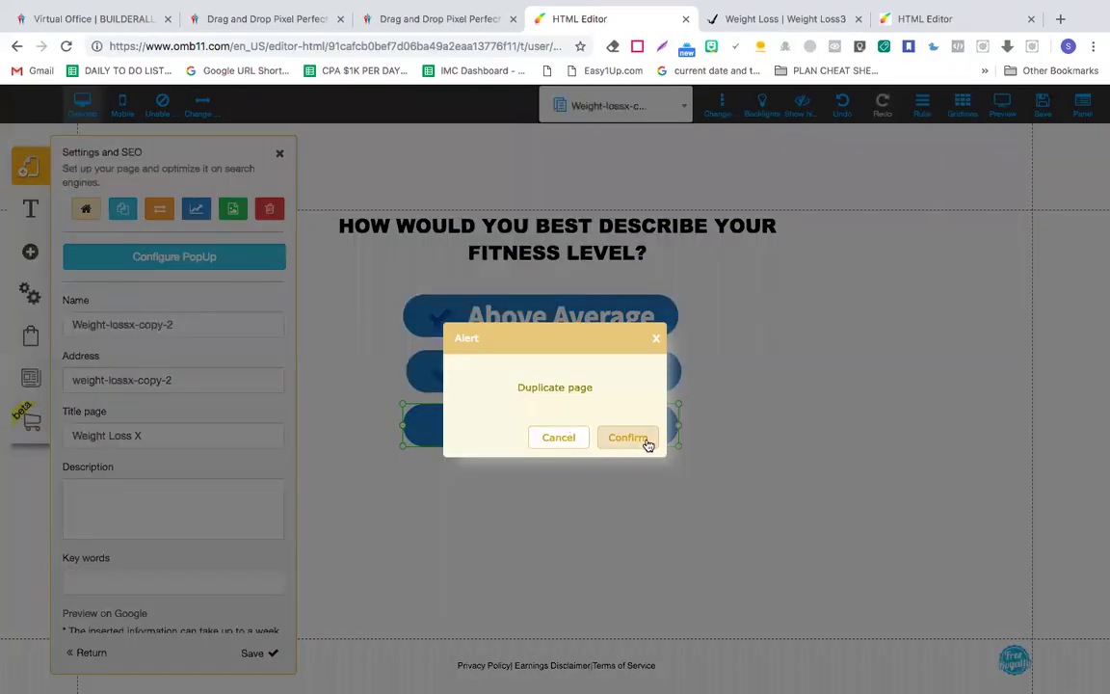
{"action": "left_click", "coordinate": [626, 438]}
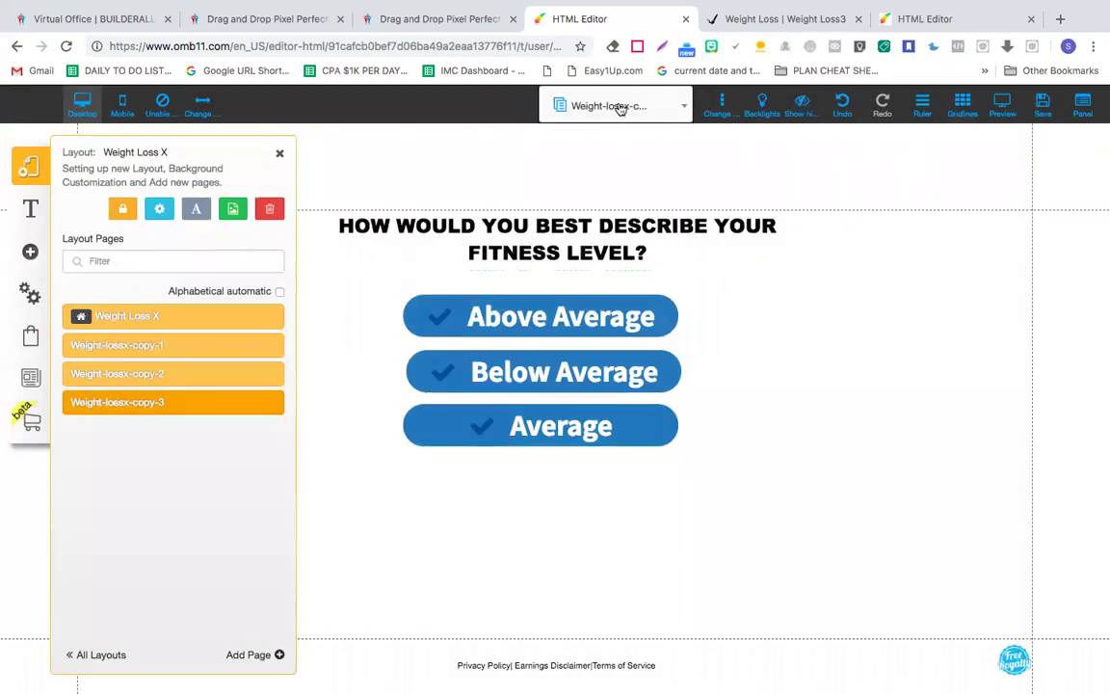
{"action": "left_click", "coordinate": [581, 252]}
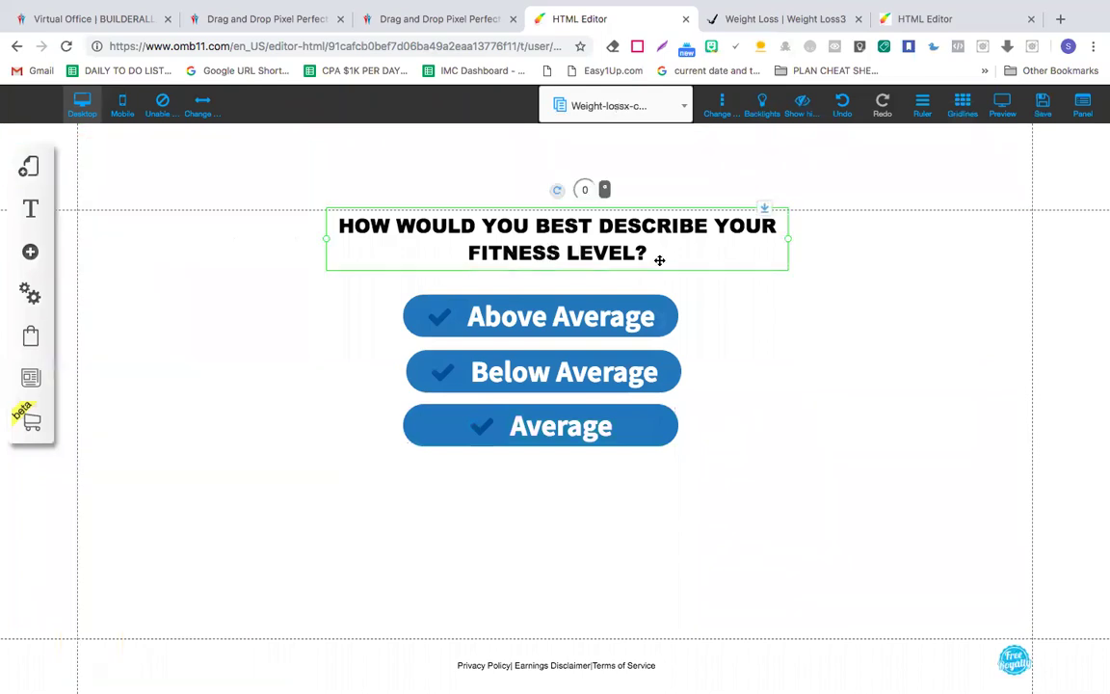
{"action": "double_click", "coordinate": [659, 260]}
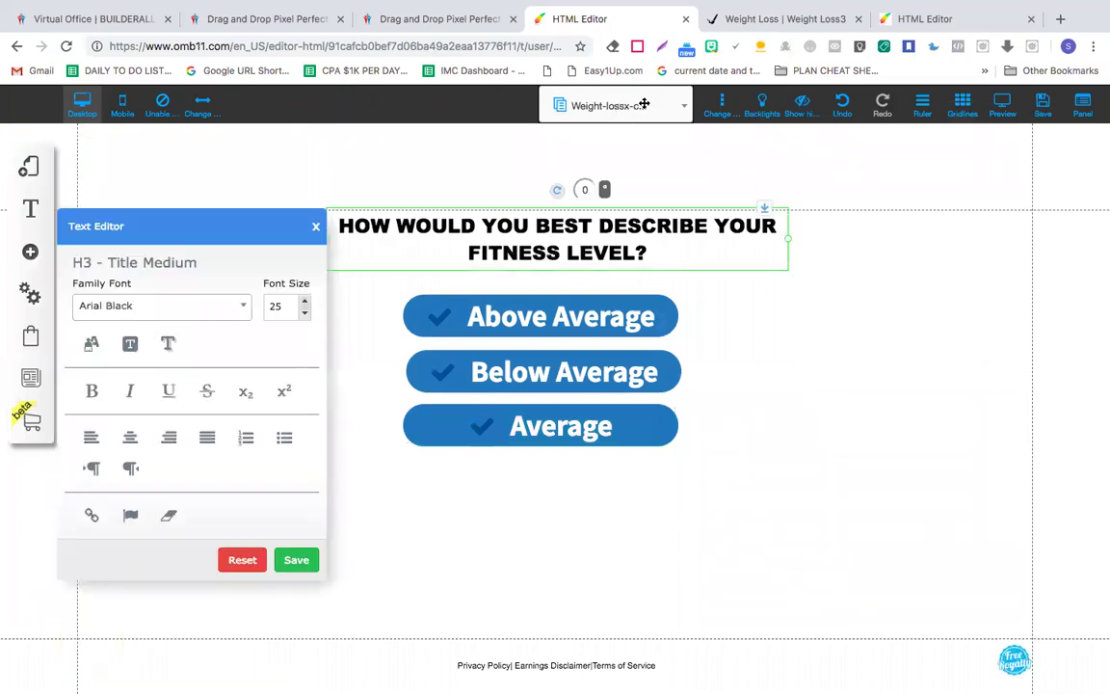
{"action": "left_click", "coordinate": [645, 107]}
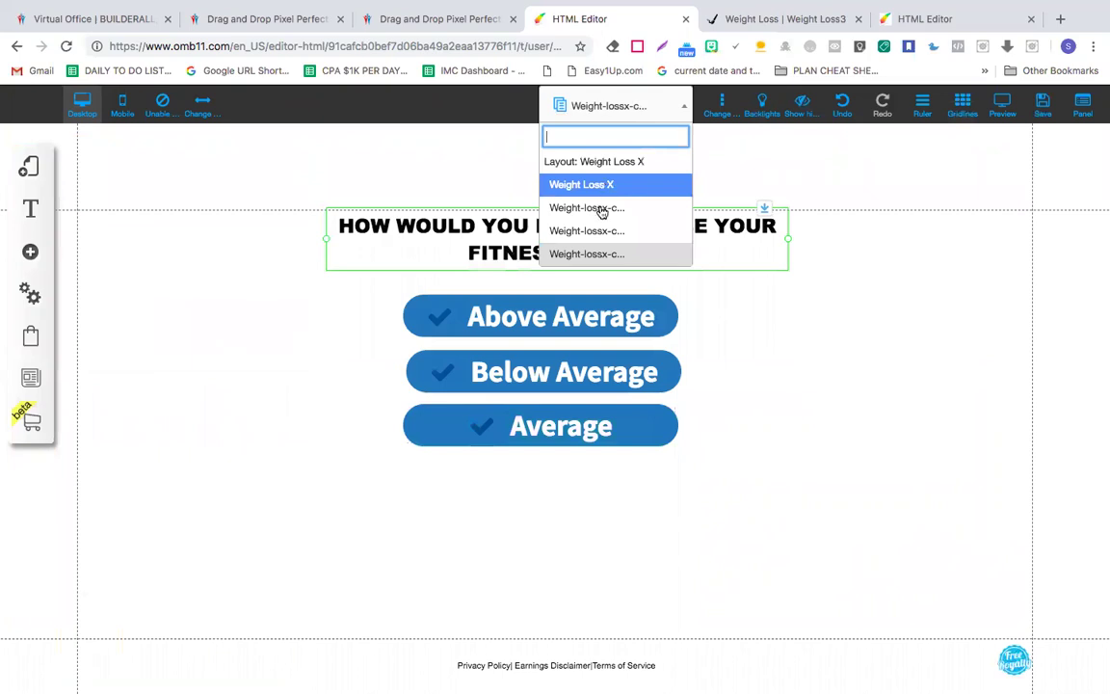
{"action": "left_click", "coordinate": [743, 324]}
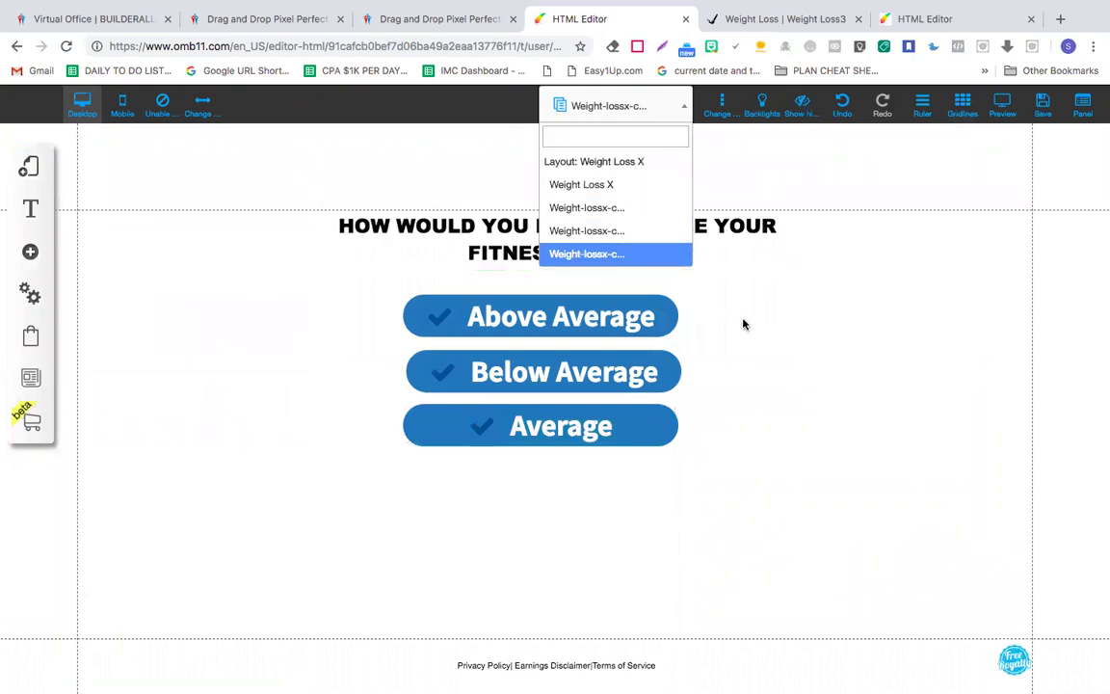
{"action": "left_click", "coordinate": [675, 110]}
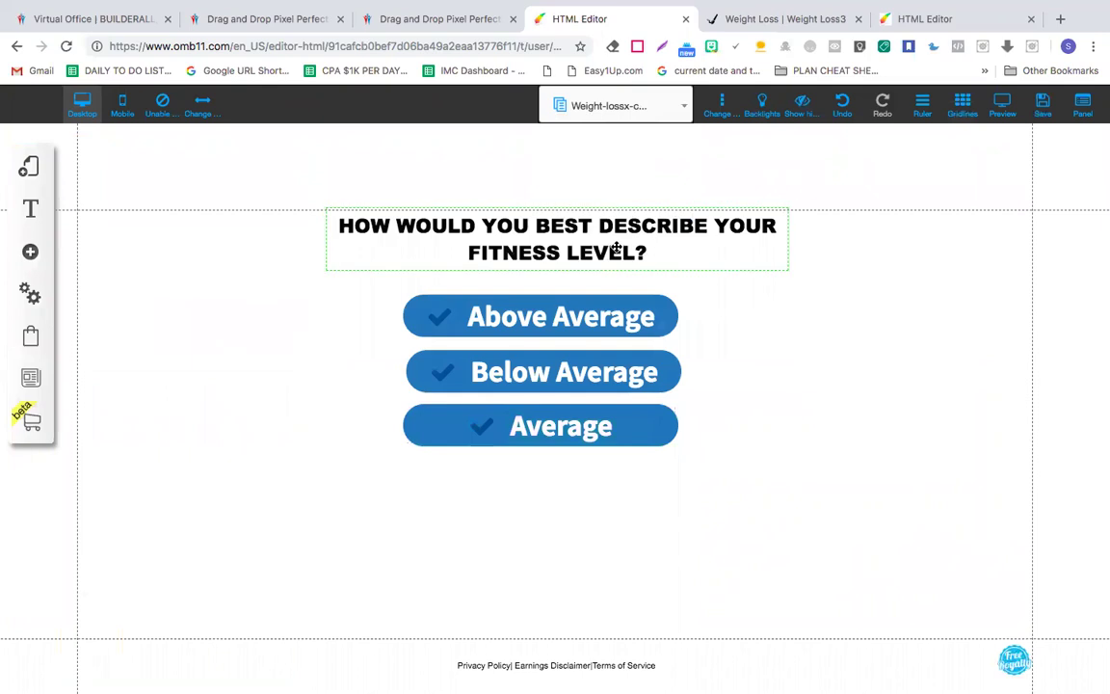
- Replace the heading text with "Your CPA Offer Page Goes Here or Your Optin Page Goes Here" and save the text
{"action": "left_click", "coordinate": [616, 249]}
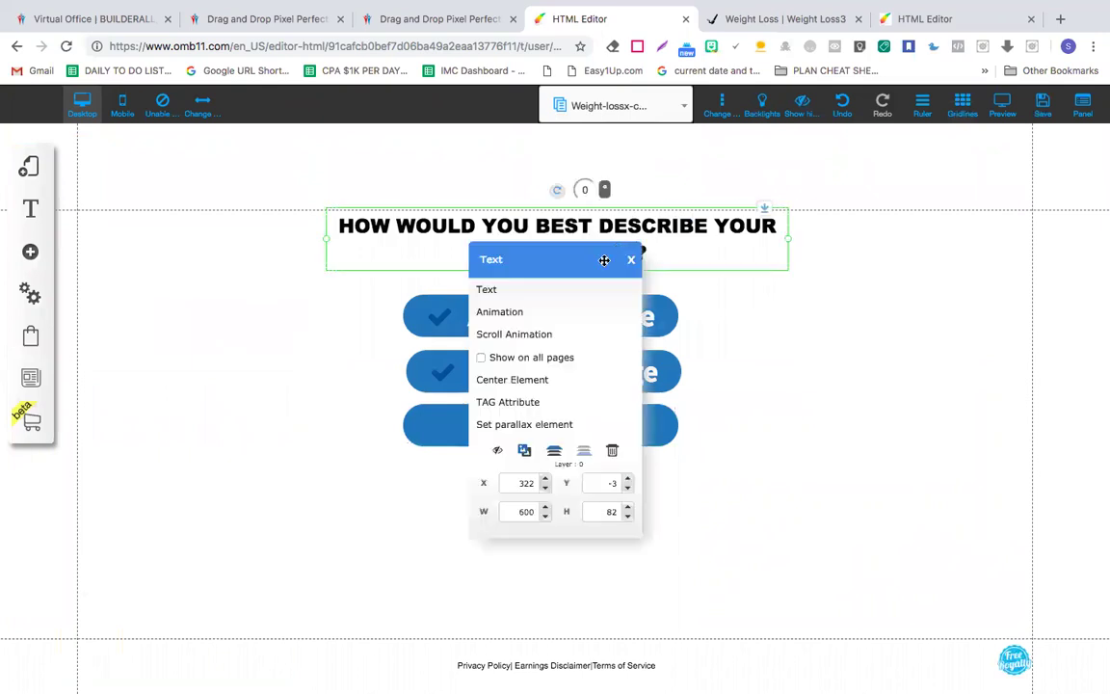
{"action": "left_click", "coordinate": [573, 291]}
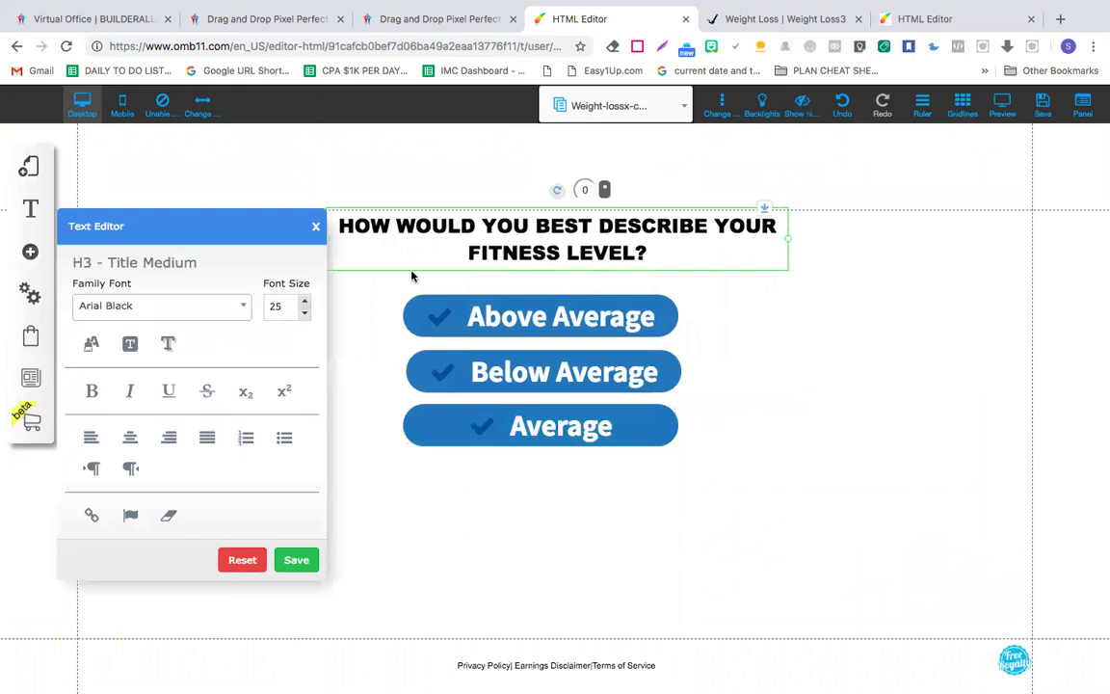
{"action": "left_click_drag", "start_coordinate": [647, 252], "coordinate": [318, 231]}
{"action": "type", "text": "Your CPA Offer "}
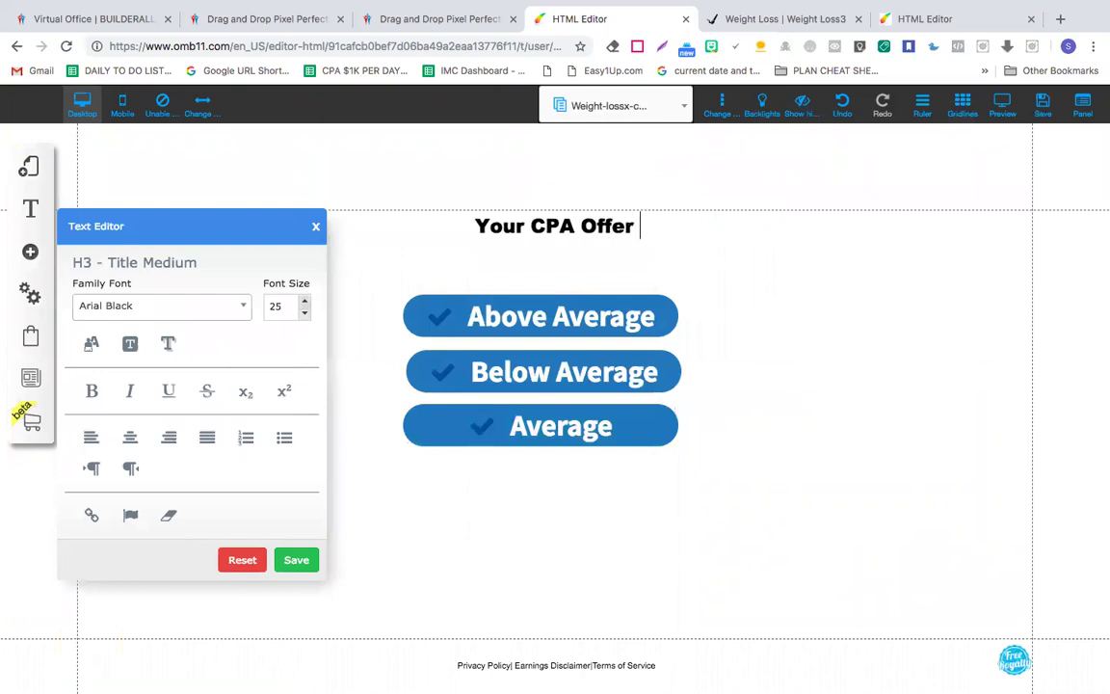
{"action": "type", "text": "P"}
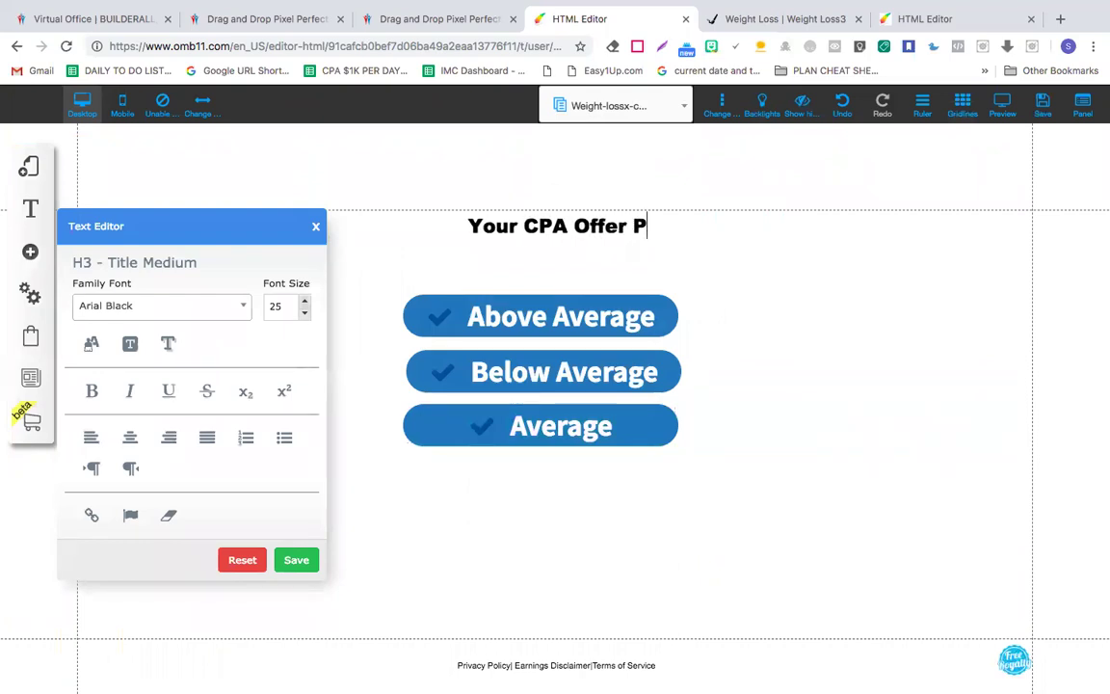
{"action": "type", "text": "age Goes Here"}
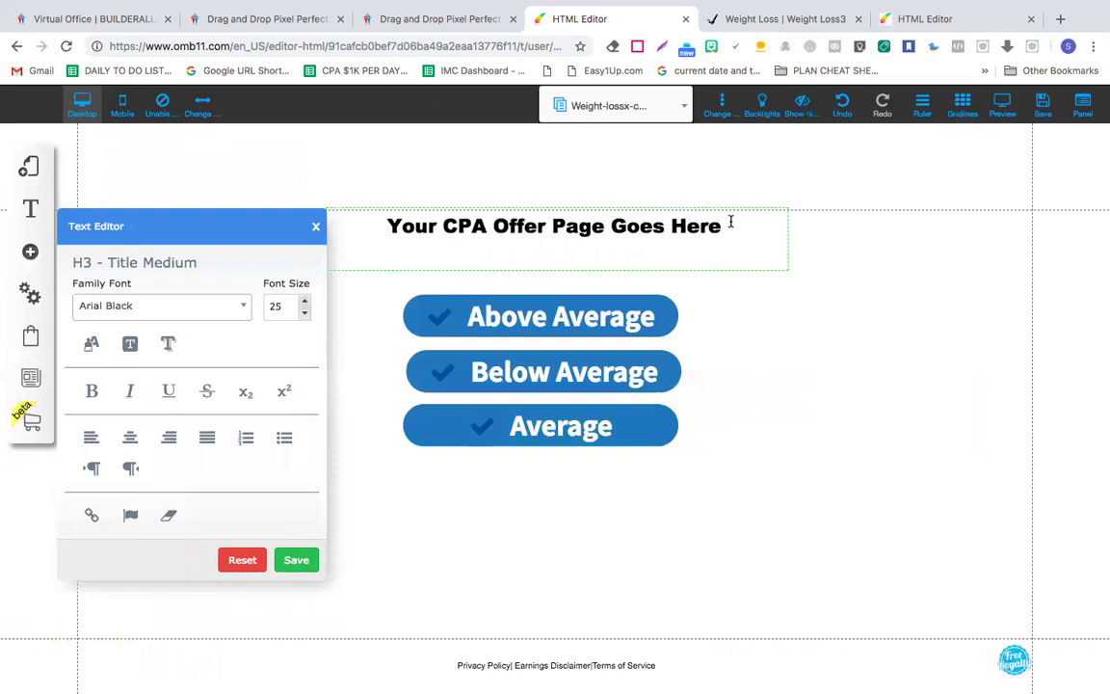
{"action": "type", "text": " or Your "}
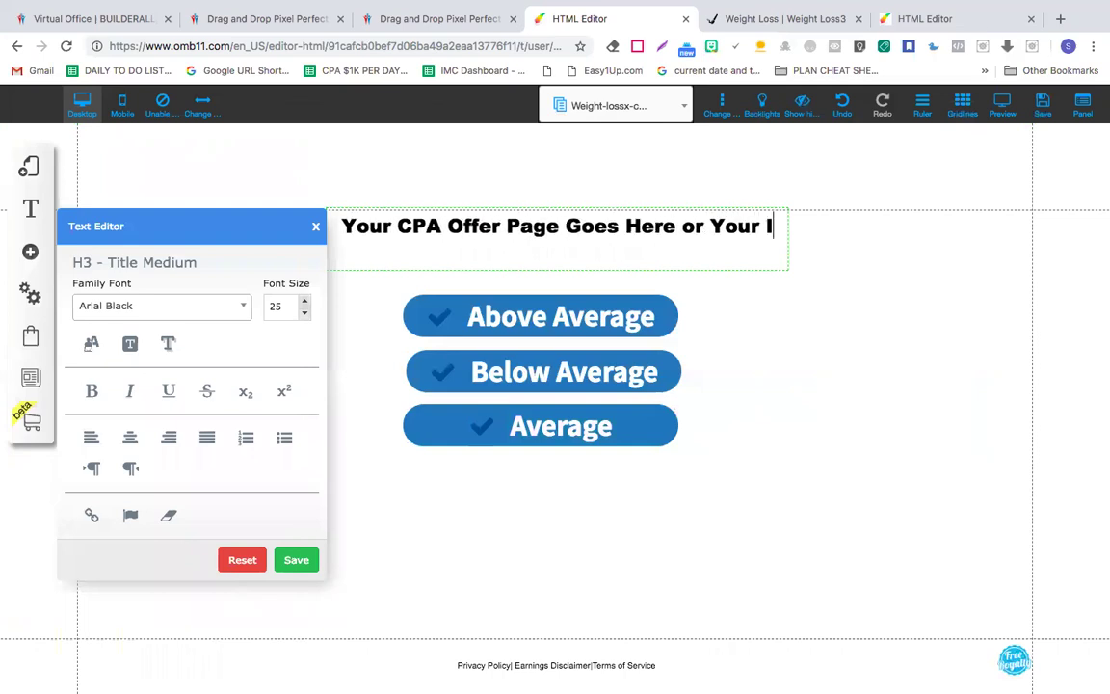
{"action": "type", "text": "Optin "}
{"action": "type", "text": "Page "}
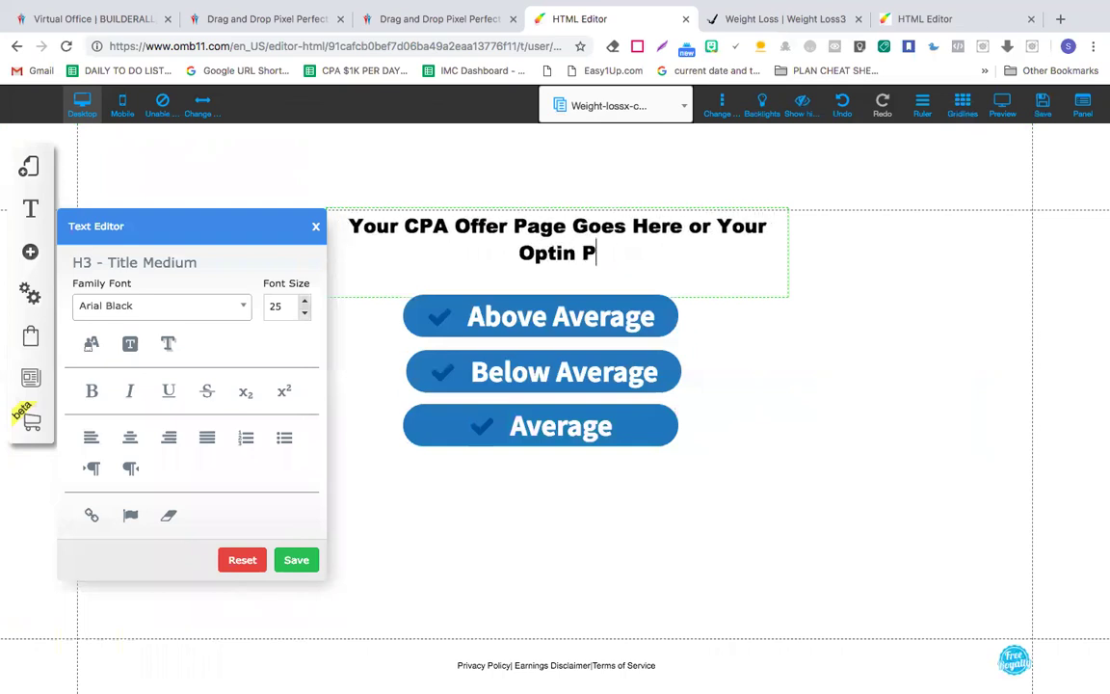
{"action": "type", "text": "Goes Here"}
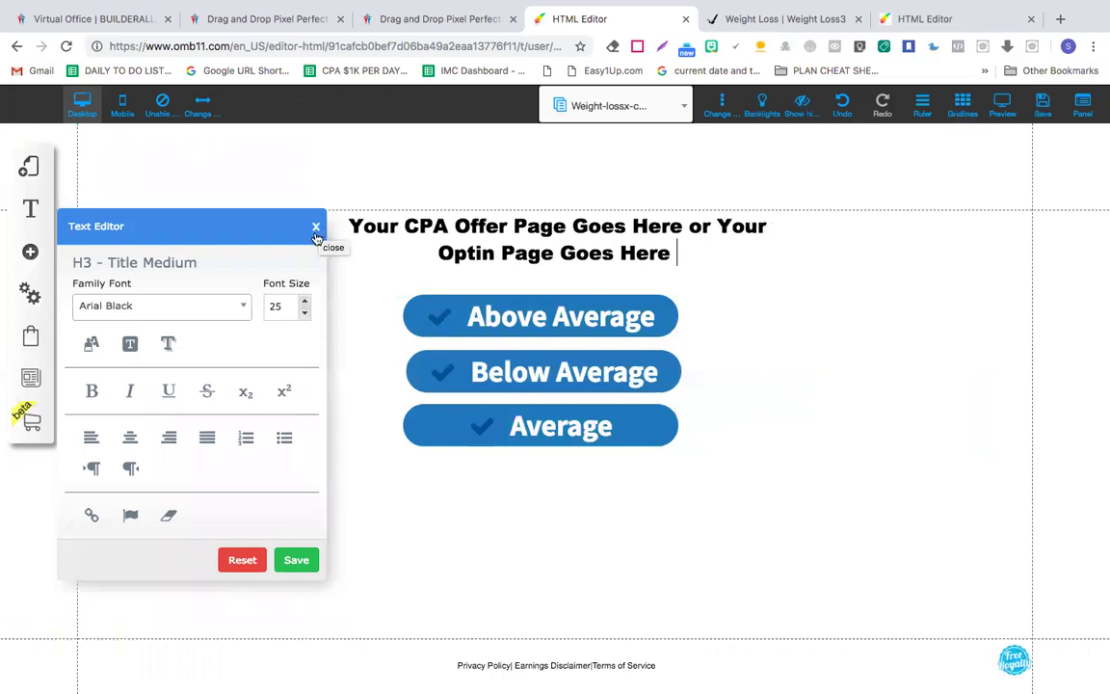
{"action": "left_click", "coordinate": [297, 560]}
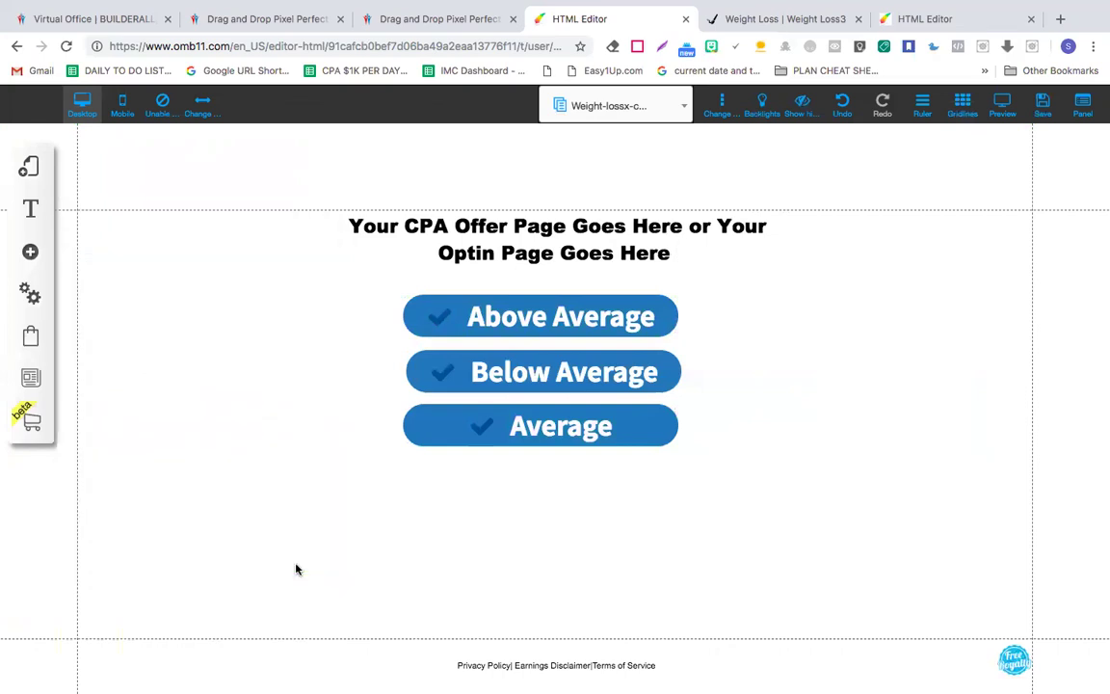
- Delete the "Above Average", "Below Average" and "Average" buttons from the page
{"action": "left_click", "coordinate": [534, 321]}
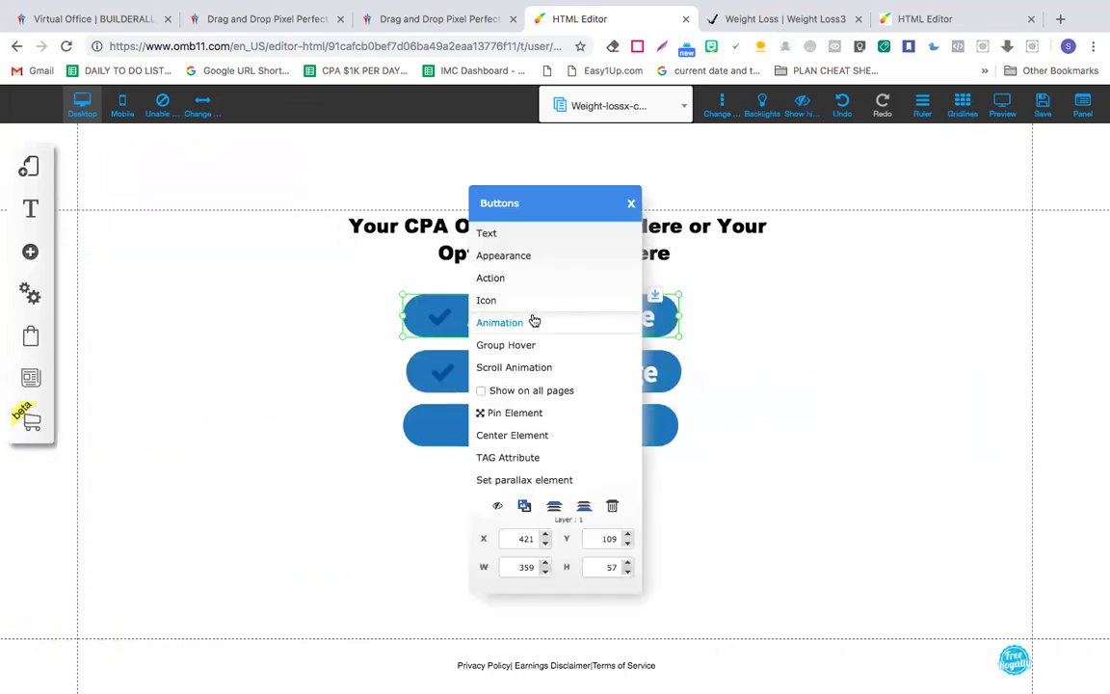
{"action": "left_click", "coordinate": [615, 511]}
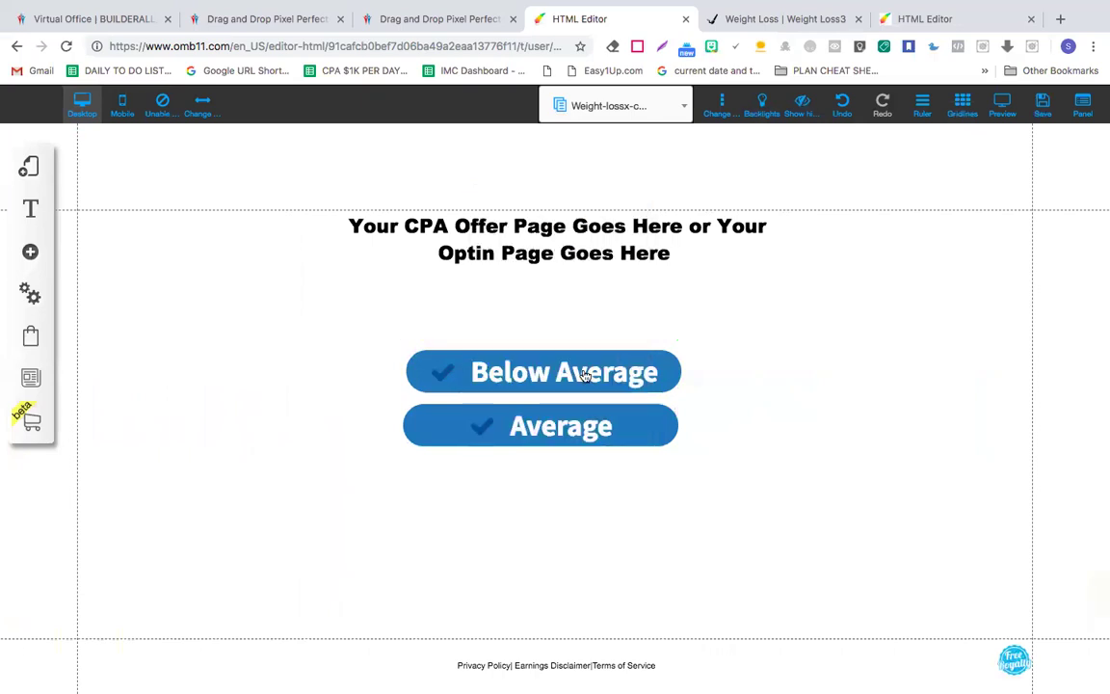
{"action": "left_click", "coordinate": [587, 369]}
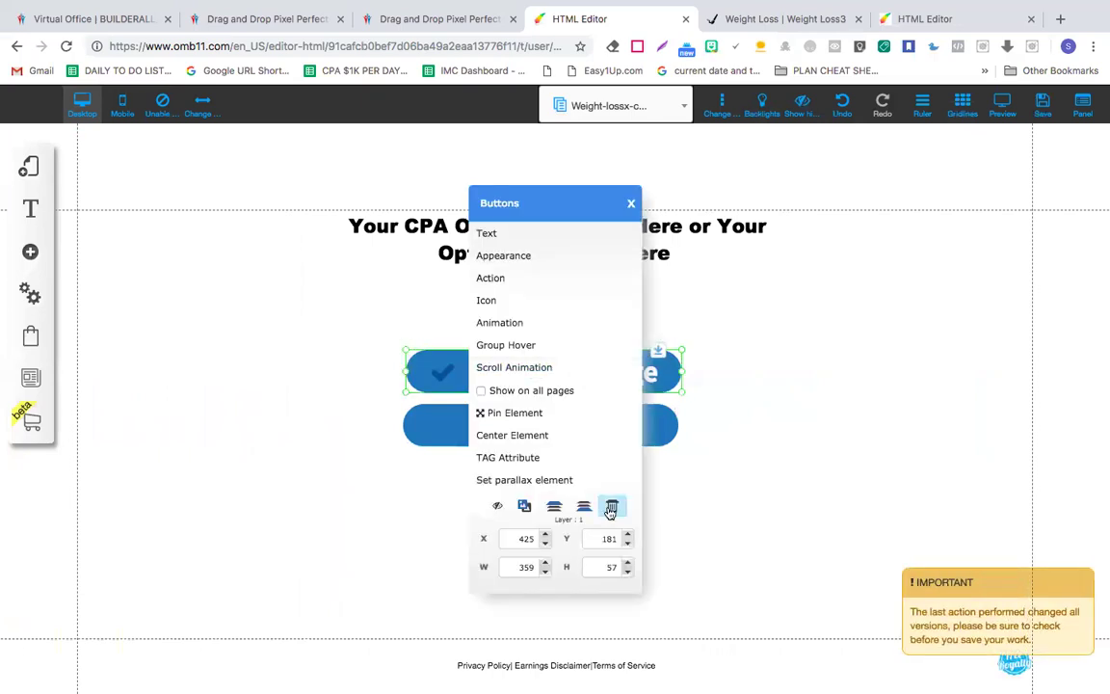
{"action": "left_click", "coordinate": [609, 511]}
{"action": "left_click", "coordinate": [607, 435]}
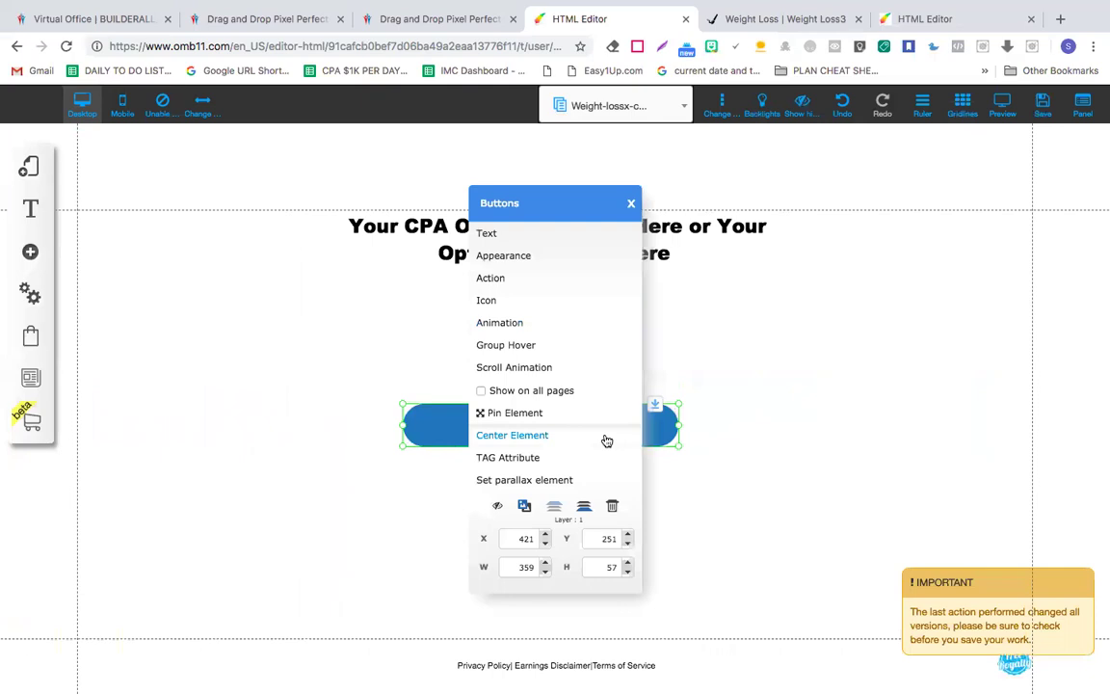
{"action": "left_click", "coordinate": [611, 506]}
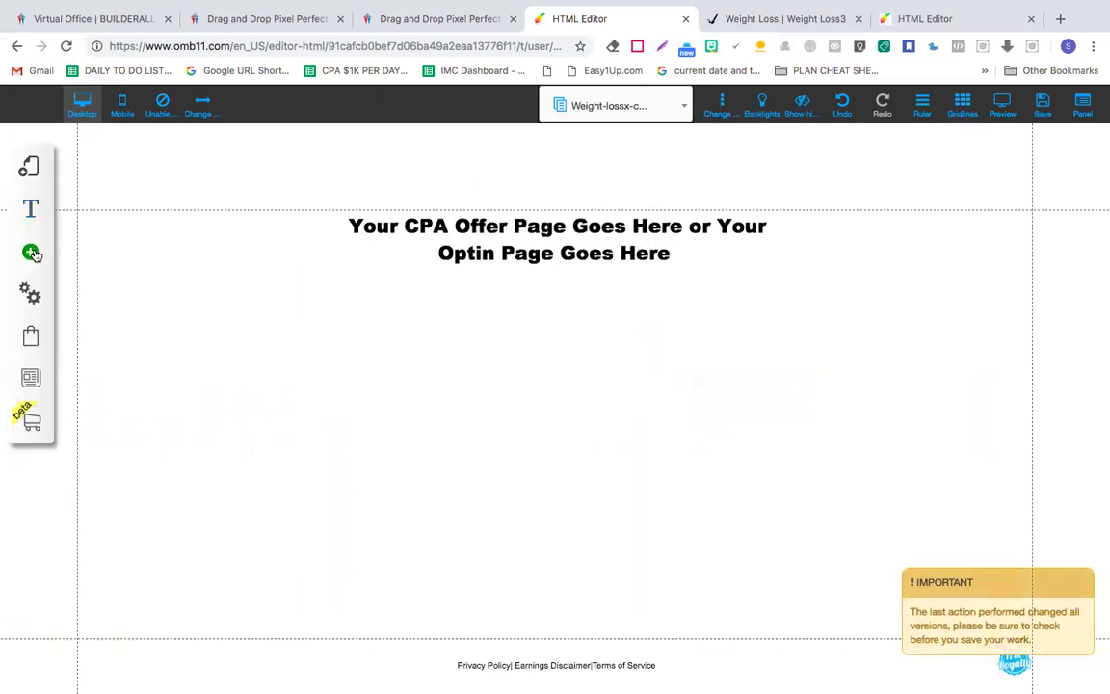
- Add an email optin form with rounded Email and First name fields and the green "Get Access Now" button
{"action": "left_click", "coordinate": [32, 252]}
{"action": "scroll", "coordinate": [118, 366], "scroll_direction": "down", "scroll_amount": 3}
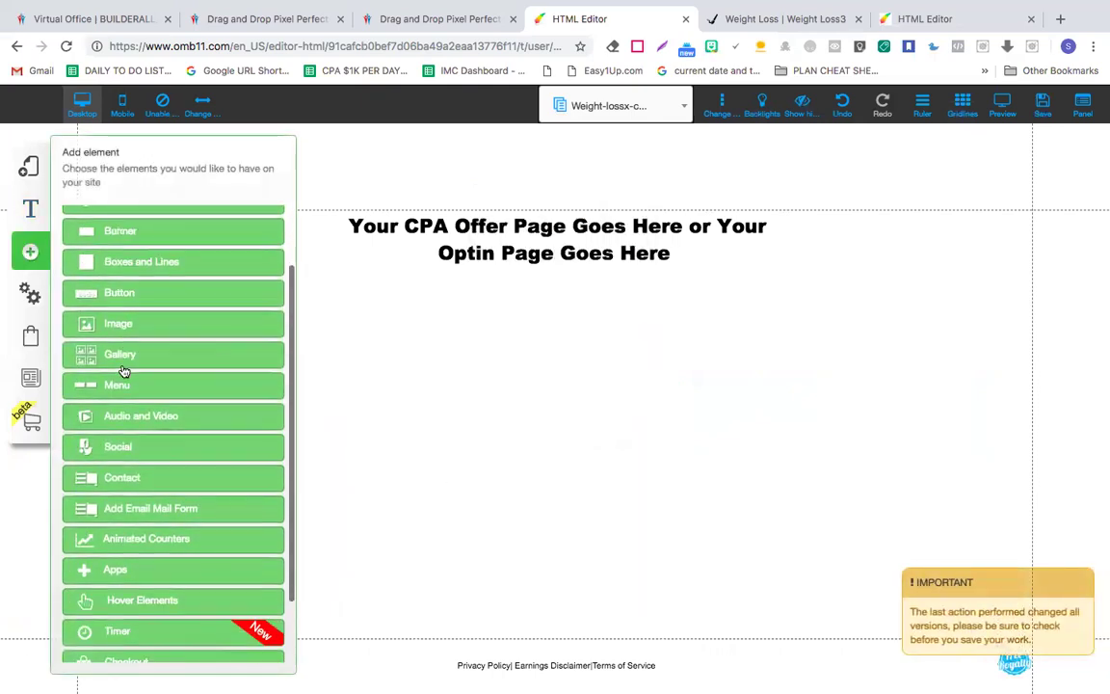
{"action": "left_click", "coordinate": [153, 506]}
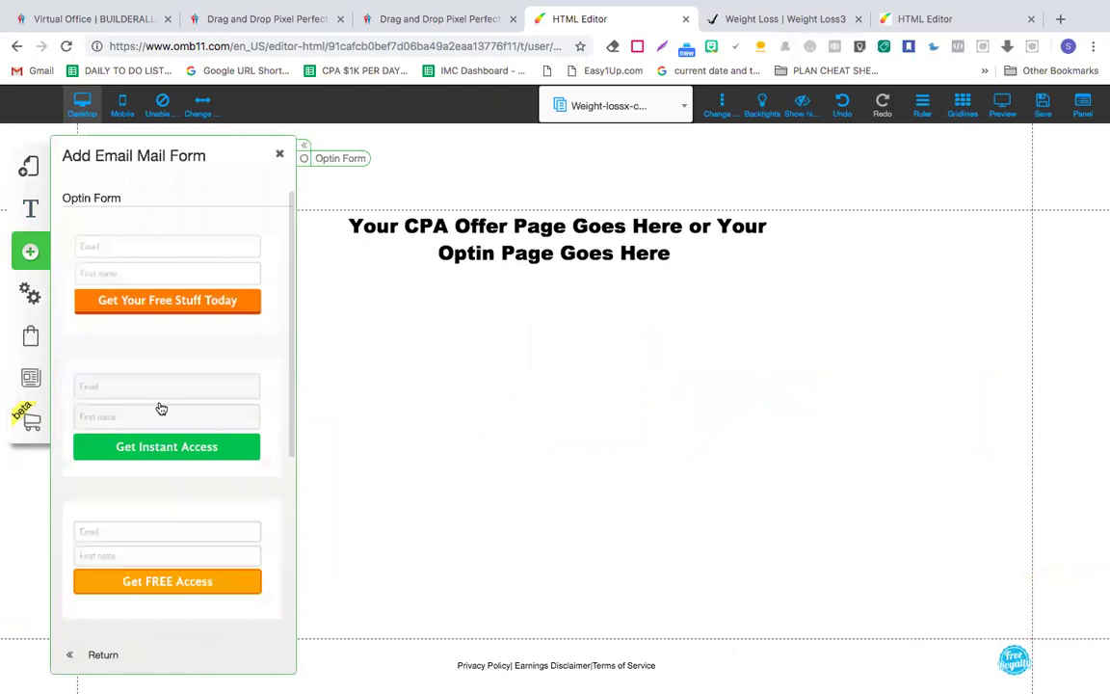
{"action": "scroll", "coordinate": [159, 406], "scroll_direction": "down", "scroll_amount": 3}
{"action": "scroll", "coordinate": [161, 409], "scroll_direction": "down", "scroll_amount": 2}
{"action": "scroll", "coordinate": [161, 409], "scroll_direction": "up", "scroll_amount": 5}
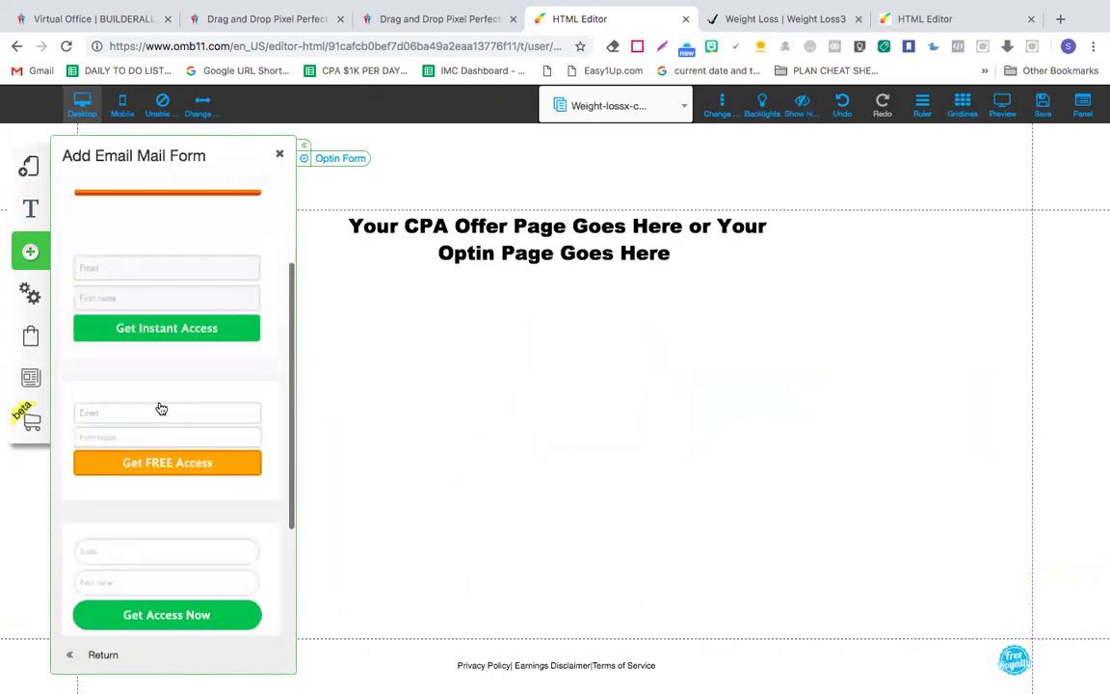
{"action": "scroll", "coordinate": [161, 409], "scroll_direction": "down", "scroll_amount": 2}
{"action": "scroll", "coordinate": [161, 409], "scroll_direction": "down", "scroll_amount": 3}
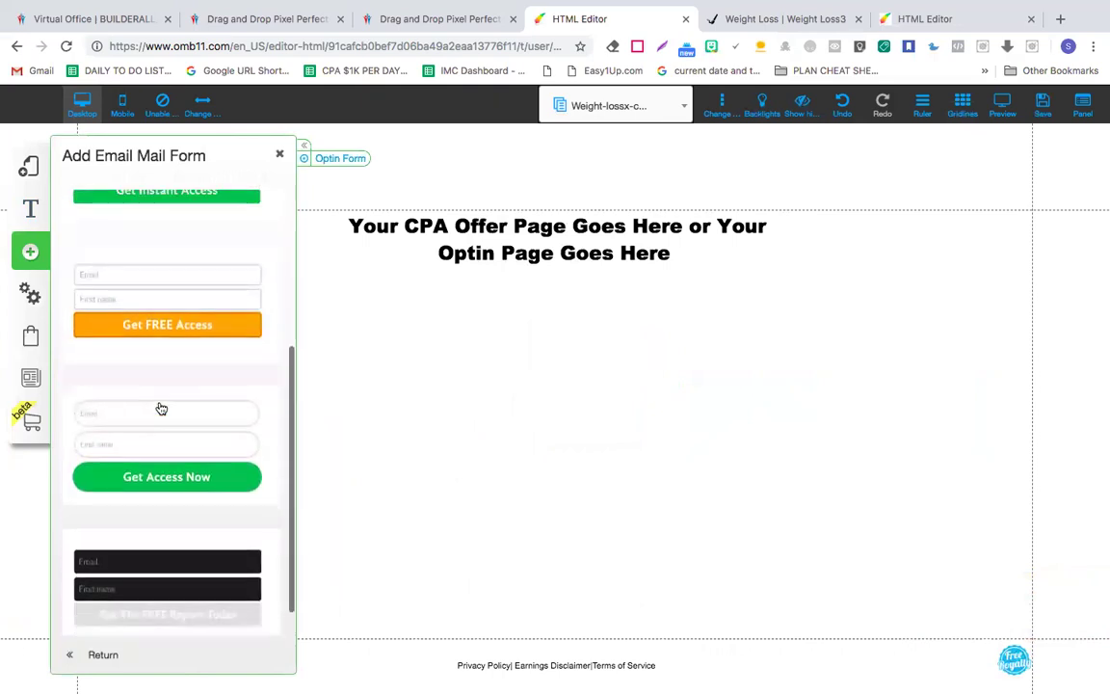
{"action": "scroll", "coordinate": [161, 408], "scroll_direction": "up", "scroll_amount": 3}
{"action": "scroll", "coordinate": [160, 410], "scroll_direction": "down", "scroll_amount": 3}
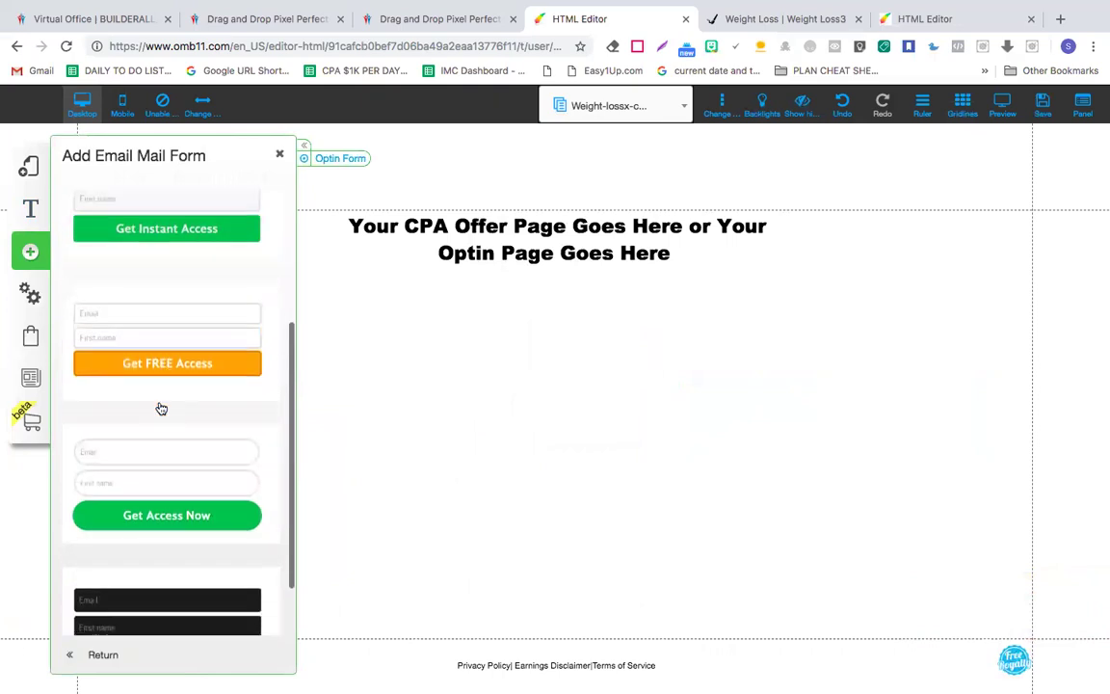
{"action": "left_click", "coordinate": [156, 453]}
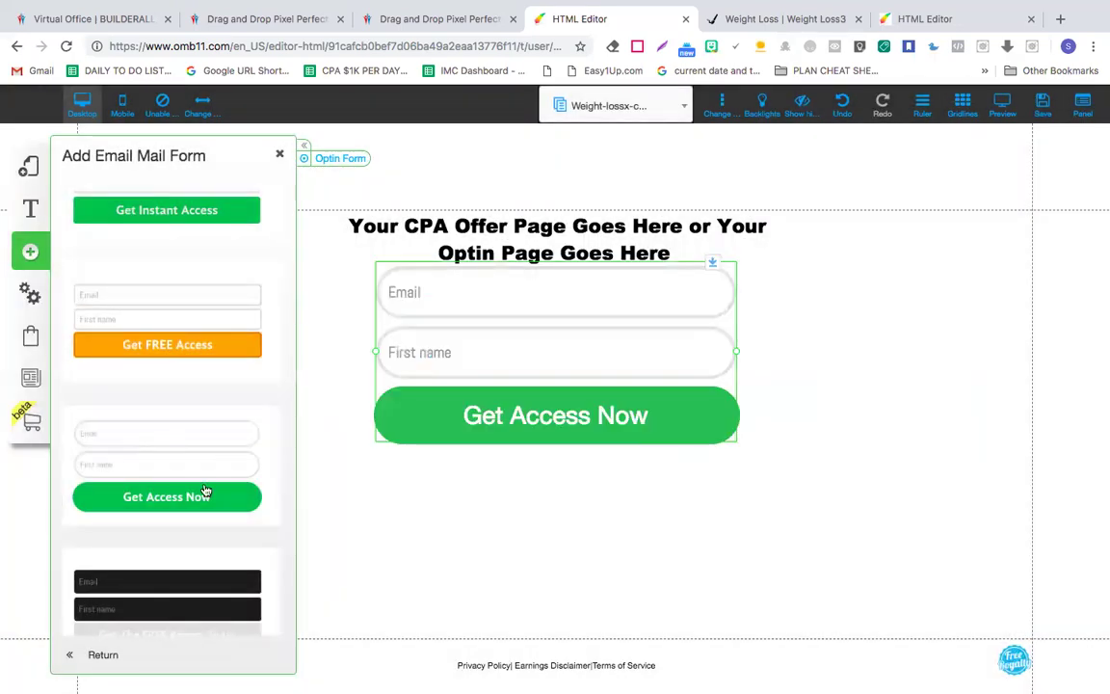
- Close the form template list and move the optin form down to leave a gap below the heading
{"action": "scroll", "coordinate": [207, 491], "scroll_direction": "down", "scroll_amount": 1}
{"action": "scroll", "coordinate": [206, 488], "scroll_direction": "up", "scroll_amount": 5}
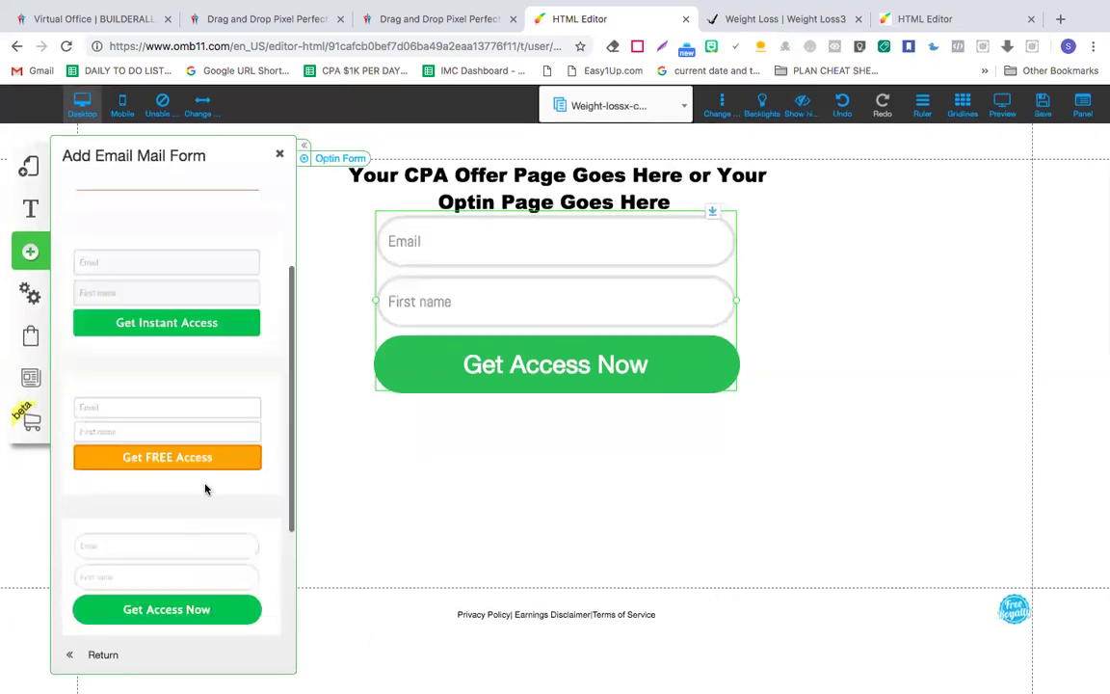
{"action": "left_click", "coordinate": [539, 501]}
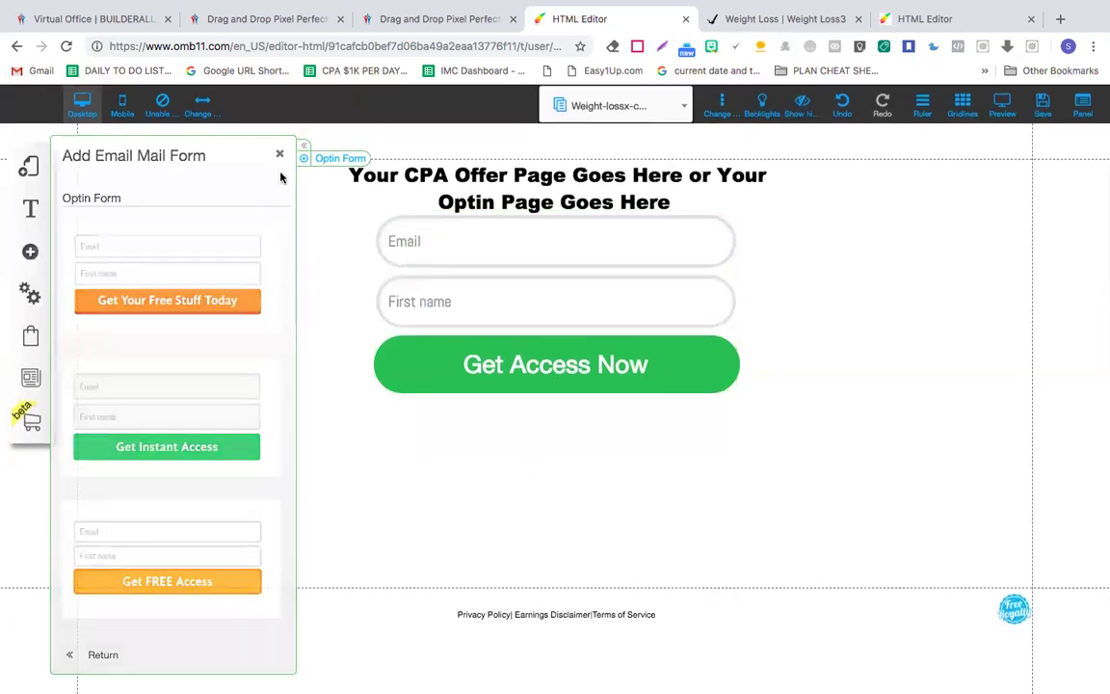
{"action": "left_click", "coordinate": [280, 153]}
{"action": "left_click_drag", "start_coordinate": [573, 308], "coordinate": [575, 346]}
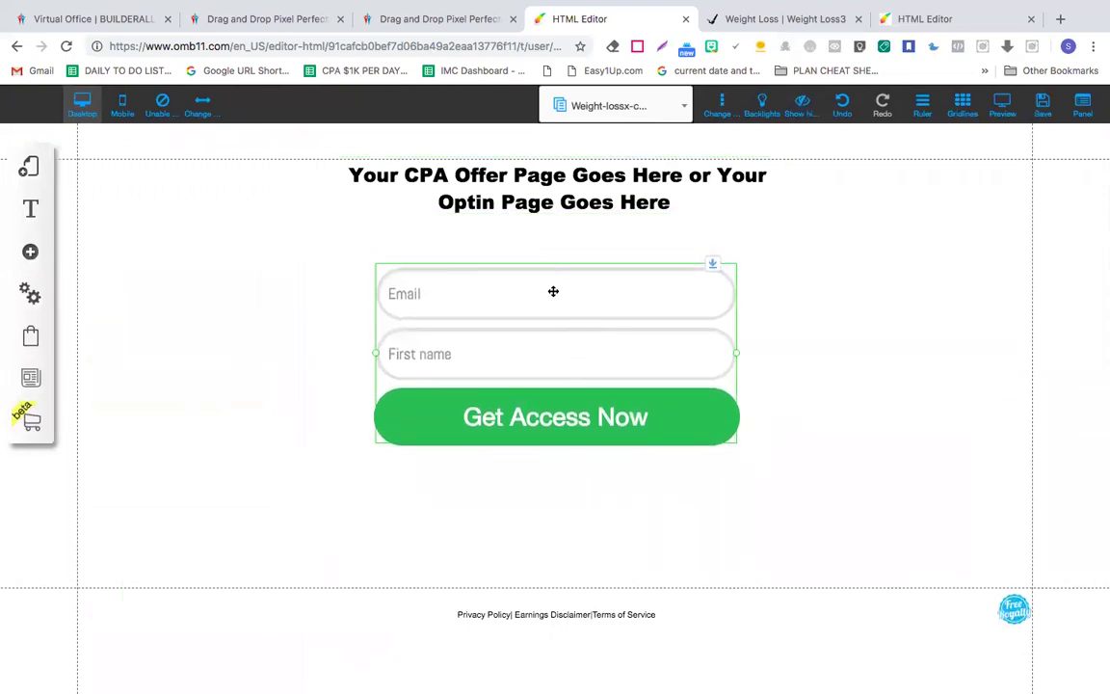
{"action": "left_click_drag", "start_coordinate": [558, 286], "coordinate": [555, 343]}
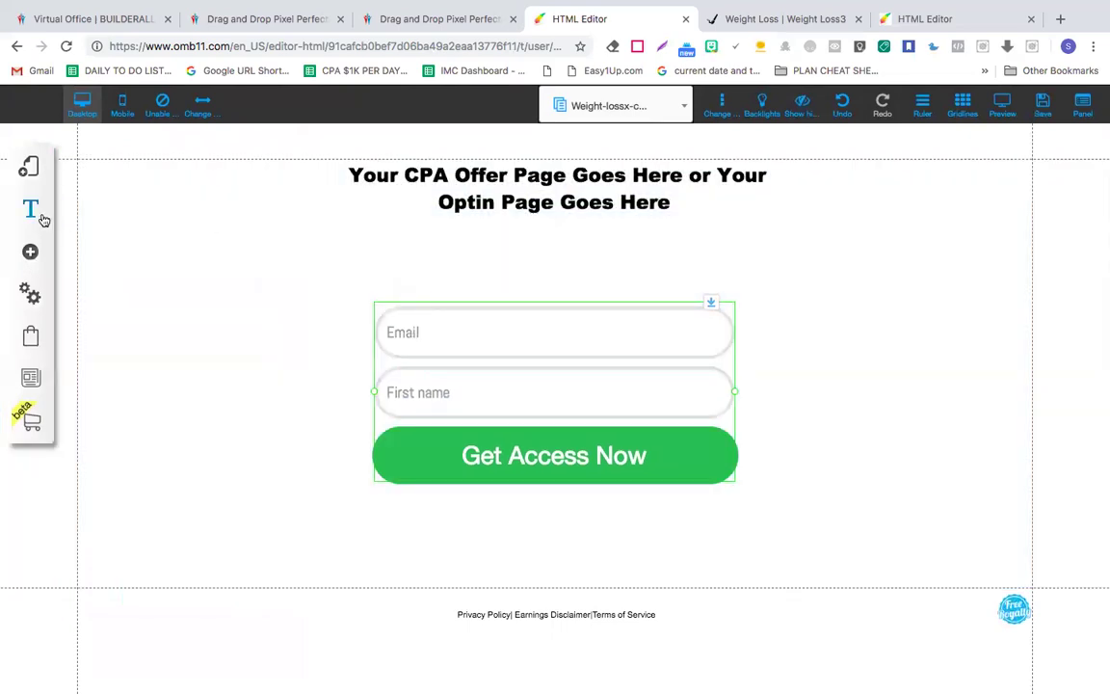
- Duplicate the heading into the gap above the optin form and clear the copy's text
{"action": "left_click", "coordinate": [522, 169]}
{"action": "right_click", "coordinate": [522, 169]}
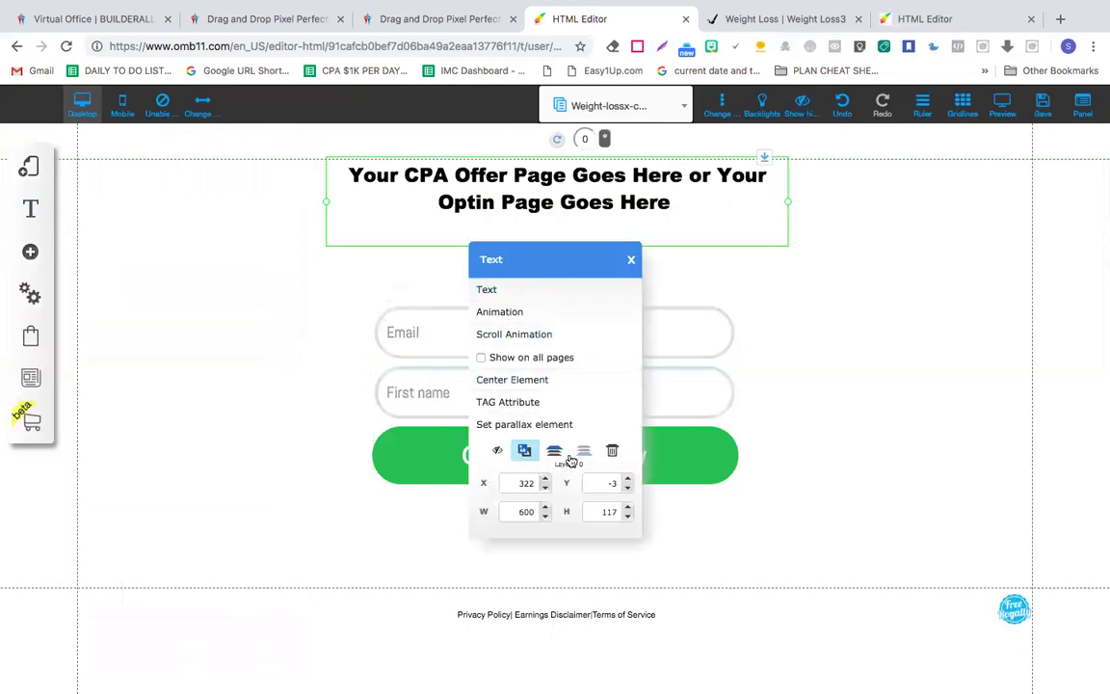
{"action": "left_click", "coordinate": [522, 450]}
{"action": "left_click_drag", "start_coordinate": [558, 258], "coordinate": [558, 262]}
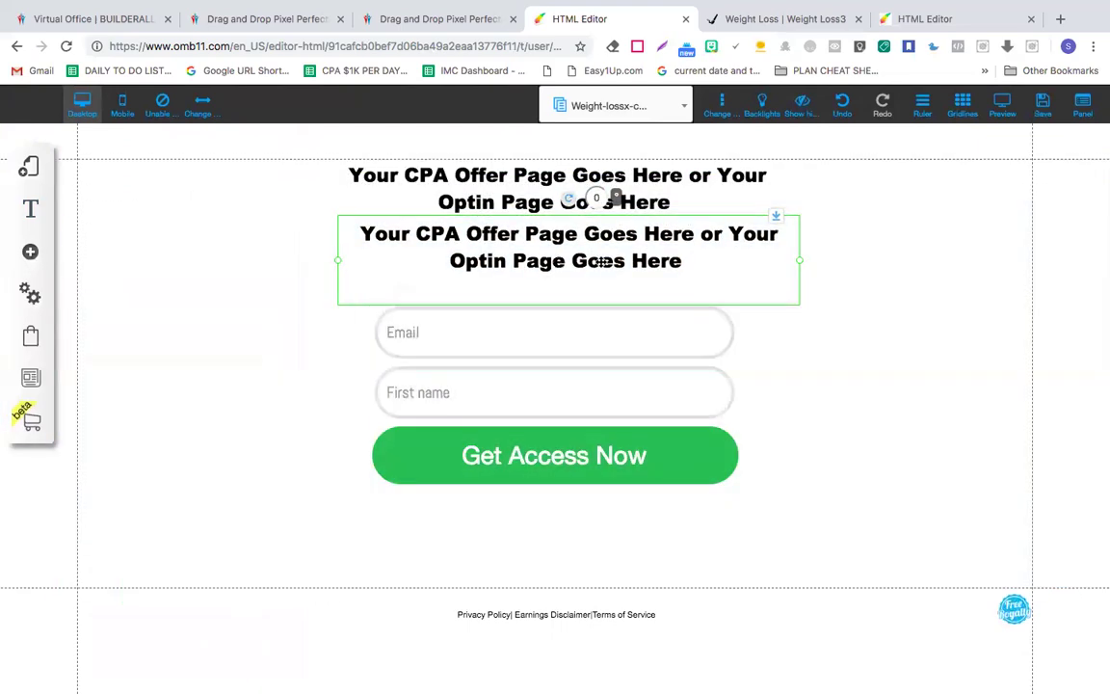
{"action": "double_click", "coordinate": [601, 260]}
{"action": "left_click_drag", "start_coordinate": [483, 277], "coordinate": [364, 235]}
{"action": "type", "text": "T"}
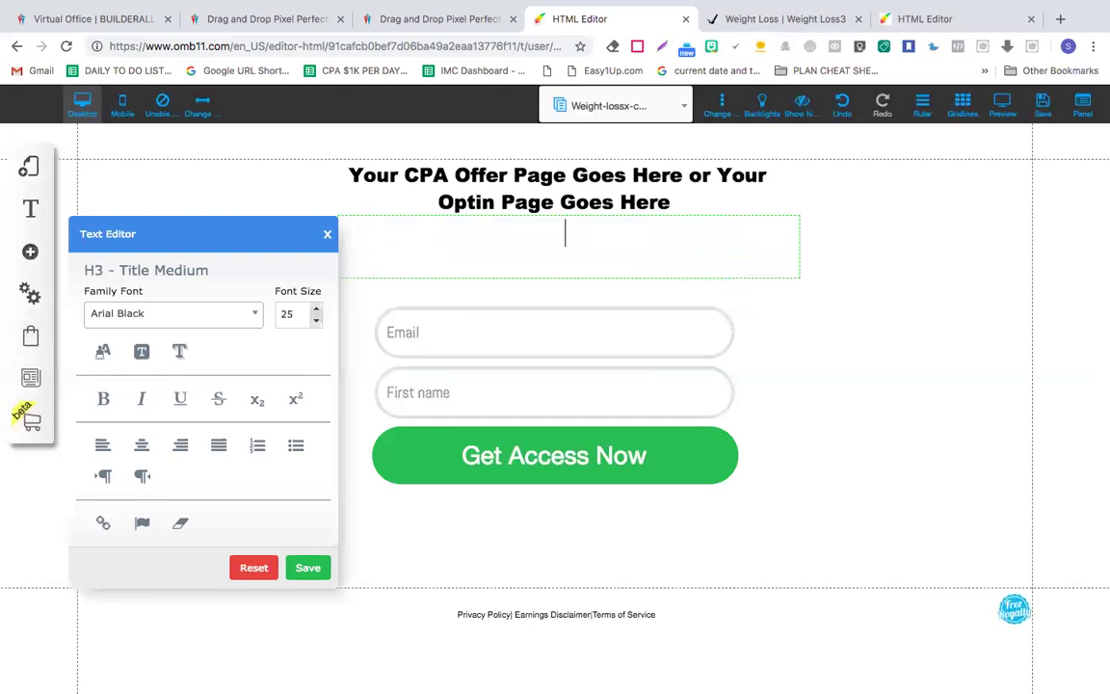
{"action": "type", "text": "As"}
{"action": "key", "text": "BackSpace"}
{"action": "key", "text": "BackSpace"}
{"action": "key", "text": "BackSpace"}
{"action": "type", "text": "C"}
{"action": "key", "text": "BackSpace"}
{"action": "type", "text": "Sim"}
{"action": "key", "text": "BackSpace"}
{"action": "type", "text": "Thank"}
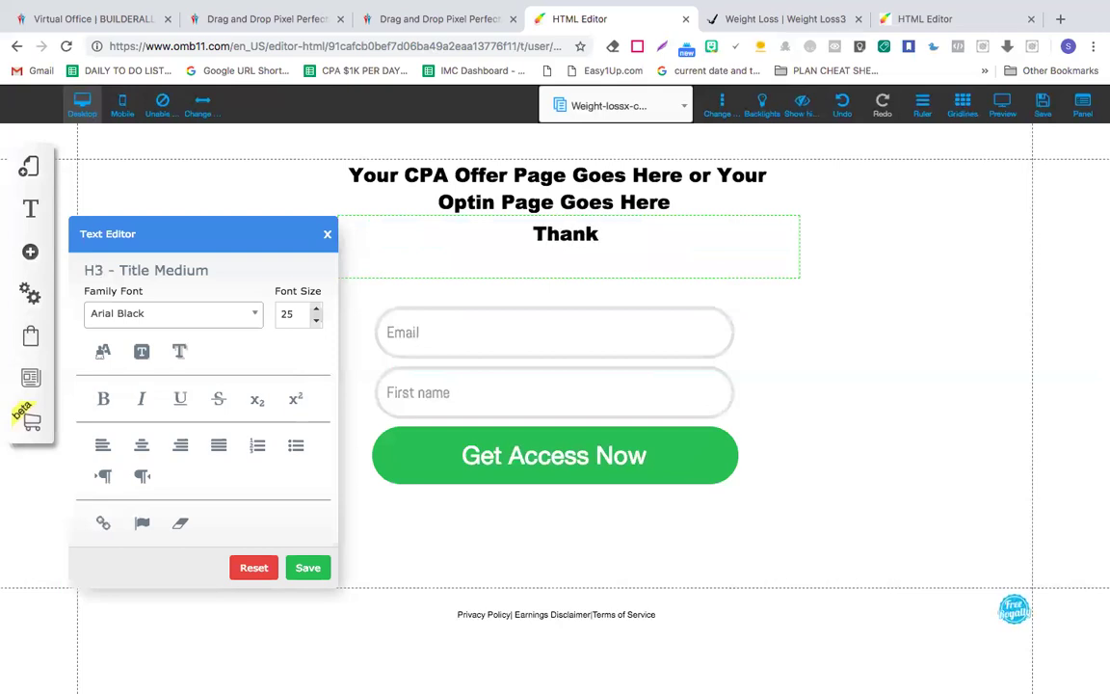
{"action": "type", "text": "s"}
{"action": "key", "text": "BackSpace"}
{"action": "key", "text": "BackSpace"}
{"action": "key", "text": "BackSpace"}
{"action": "key", "text": "BackSpace"}
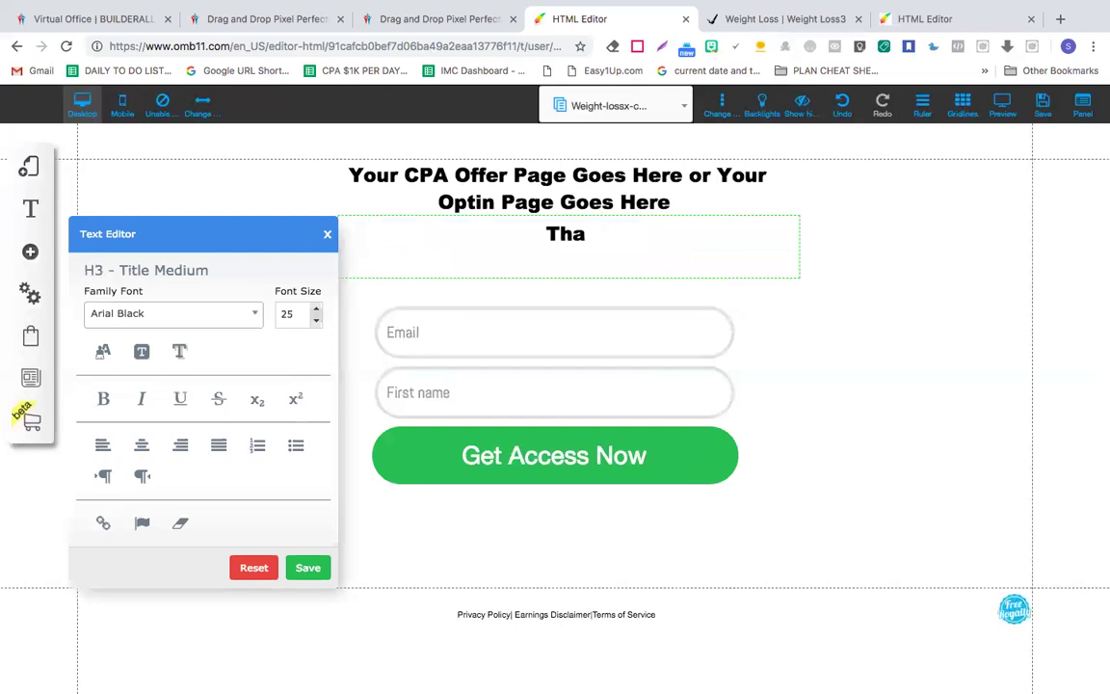
{"action": "type", "text": "GotYour Offer"}
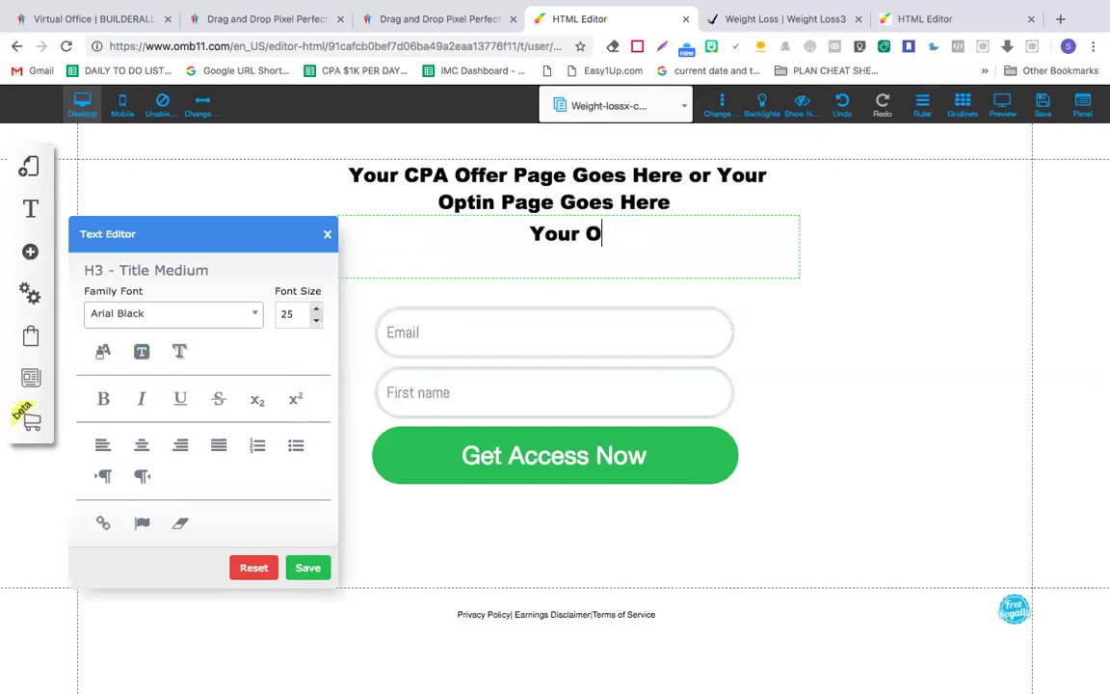
{"action": "key", "text": "BackSpace"}
{"action": "key", "text": "BackSpace"}
{"action": "key", "text": "BackSpace"}
{"action": "key", "text": "BackSpace"}
{"action": "key", "text": "BackSpace"}
{"action": "key", "text": "BackSpace"}
{"action": "key", "text": "BackSpace"}
{"action": "key", "text": "BackSpace"}
{"action": "key", "text": "BackSpace"}
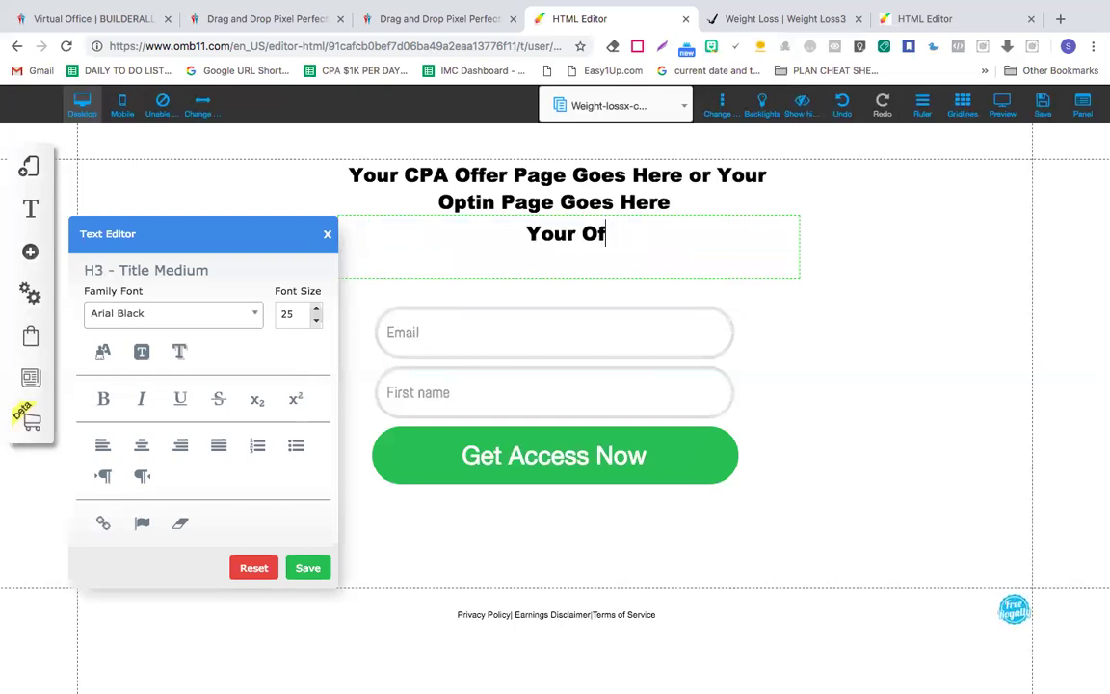
- Enter "We Have Customised the Offer as Per Your Chosen Options" as the text of the duplicated heading
{"action": "type", "text": "We "}
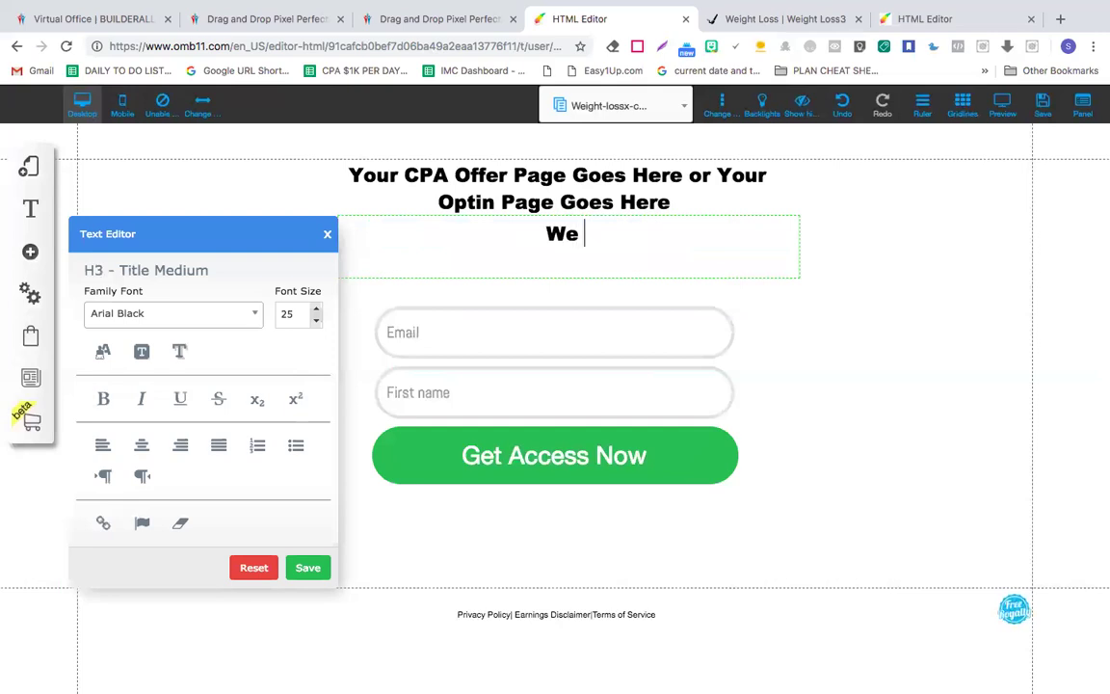
{"action": "type", "text": "Have Customised the Offer "}
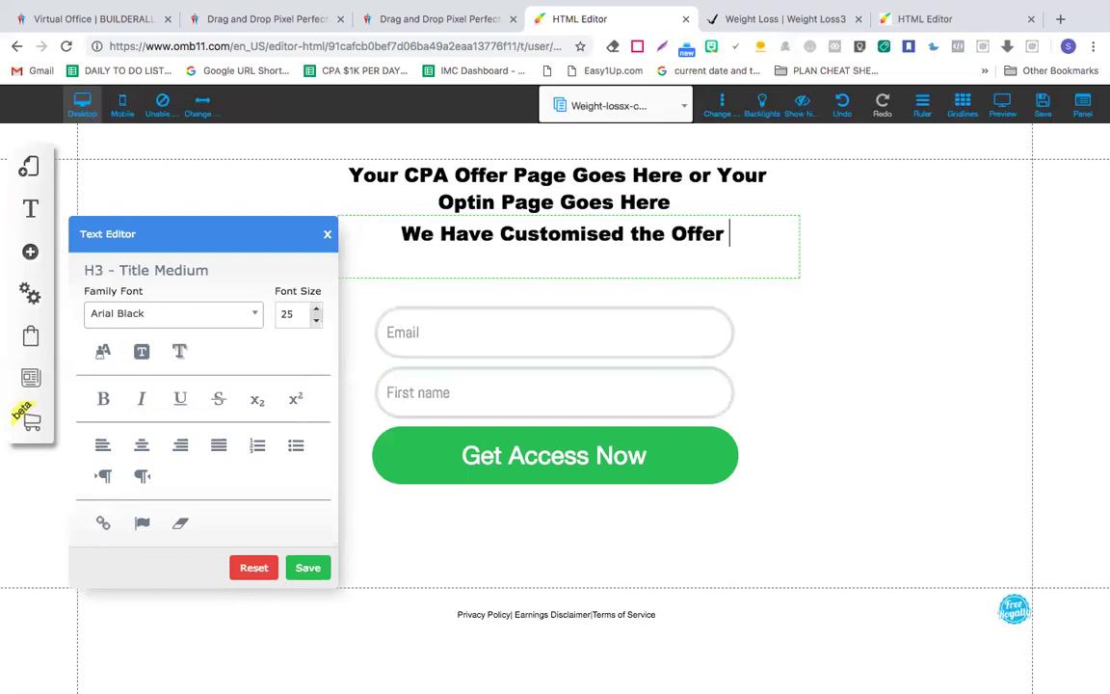
{"action": "type", "text": "as Per"}
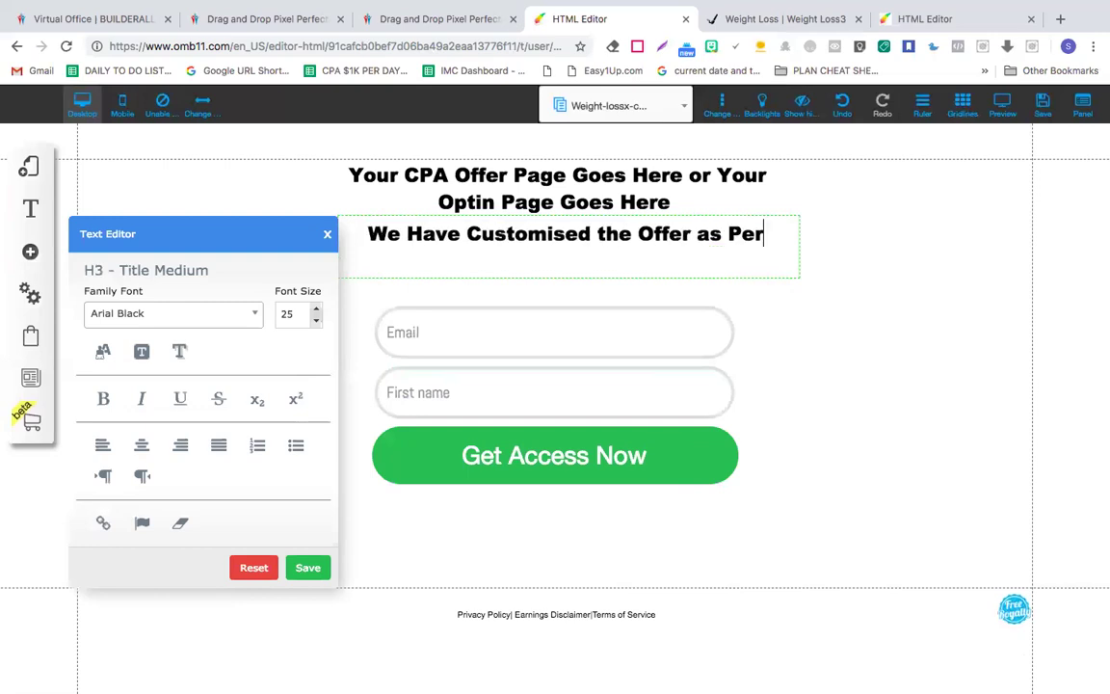
{"action": "type", "text": " Your Chosen "}
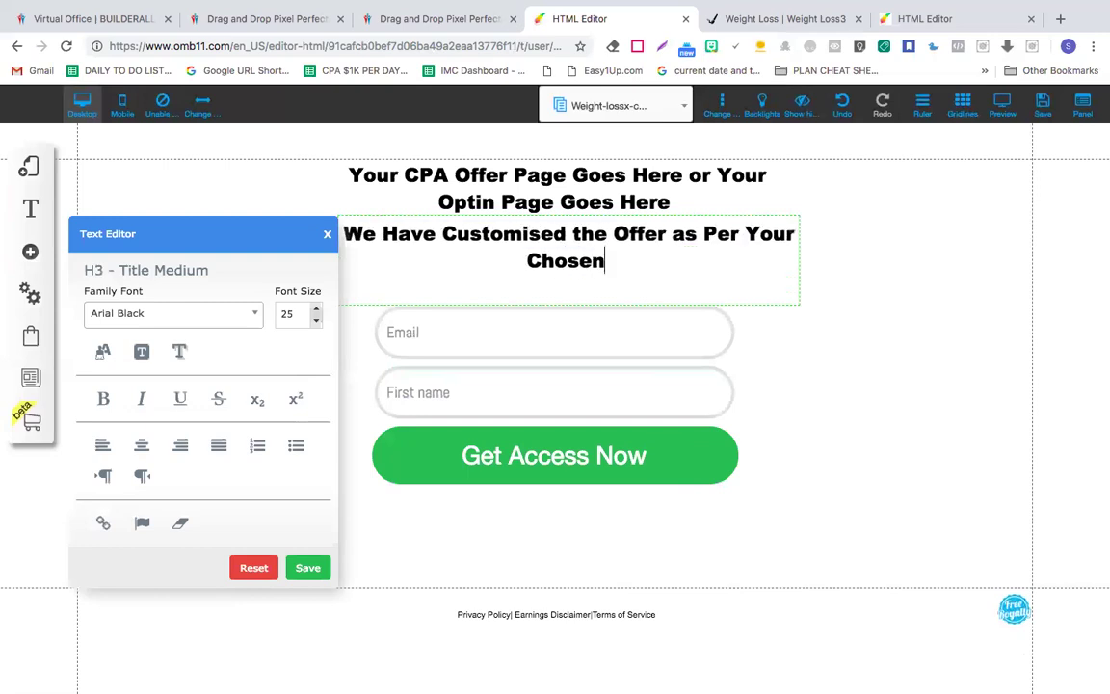
{"action": "type", "text": "Options"}
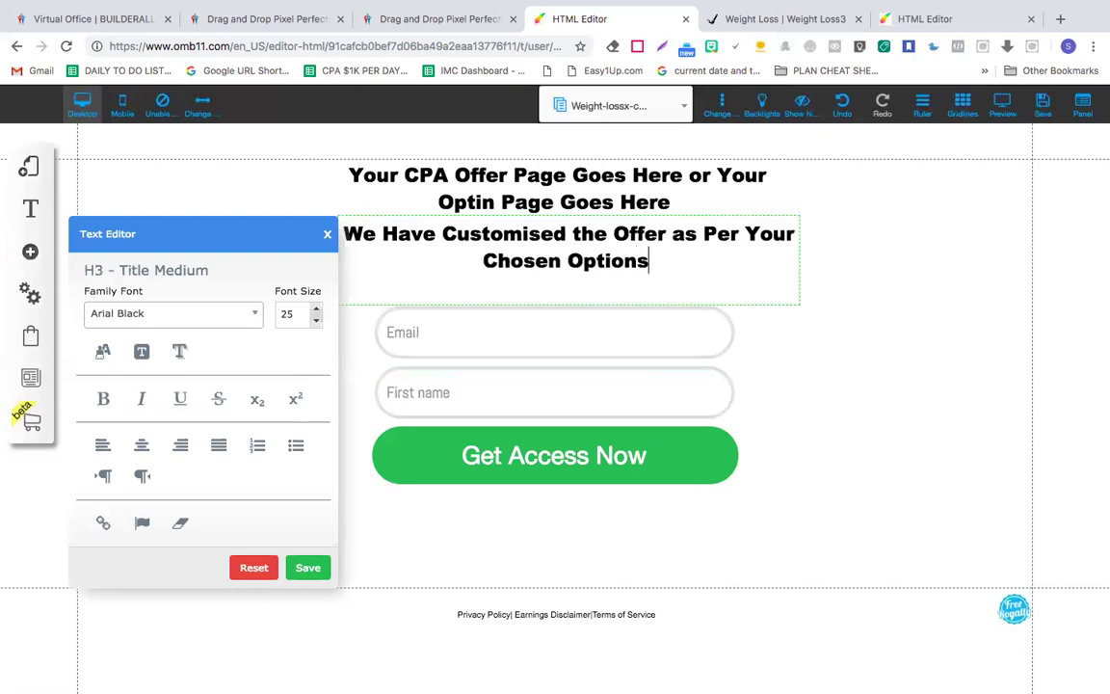
{"action": "key", "text": "BackSpace"}
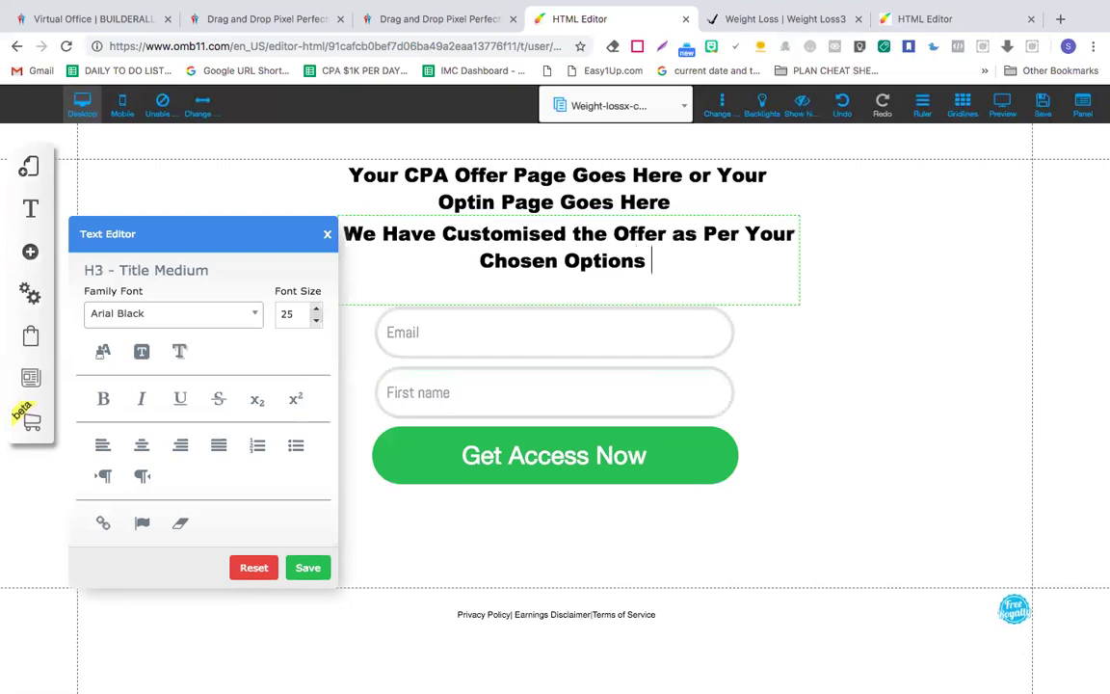
- Add a new line reading "Type in your Name and Email To Get Access" to the subheading and save the text
{"action": "key", "text": "Return"}
{"action": "type", "text": "Ty"}
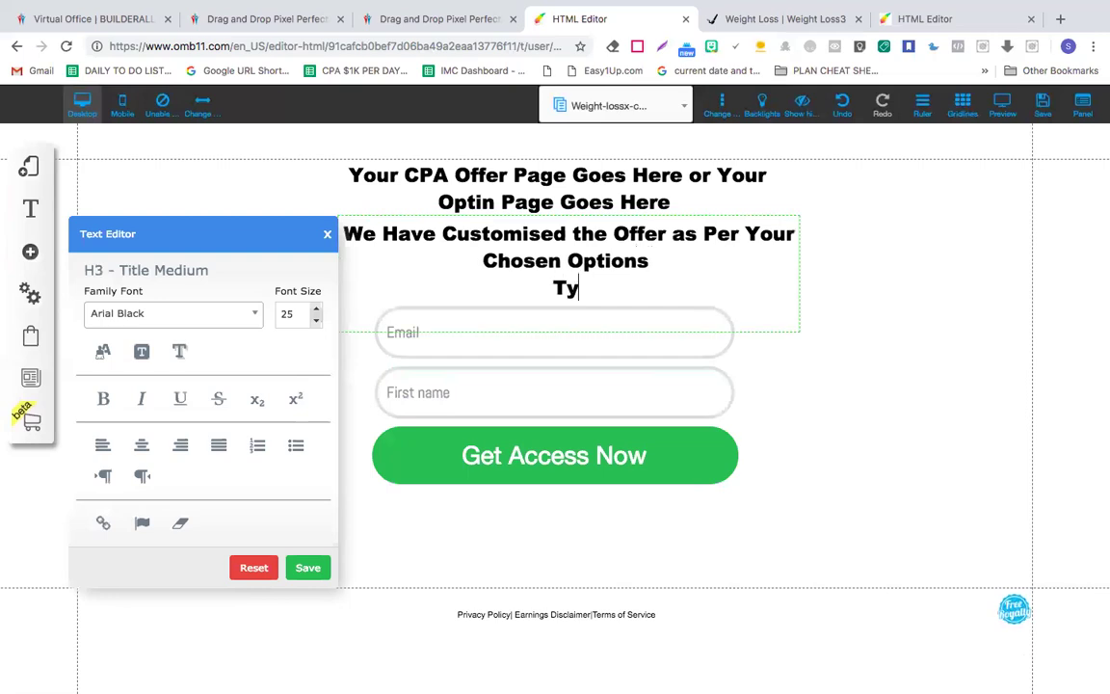
{"action": "type", "text": "pe in you"}
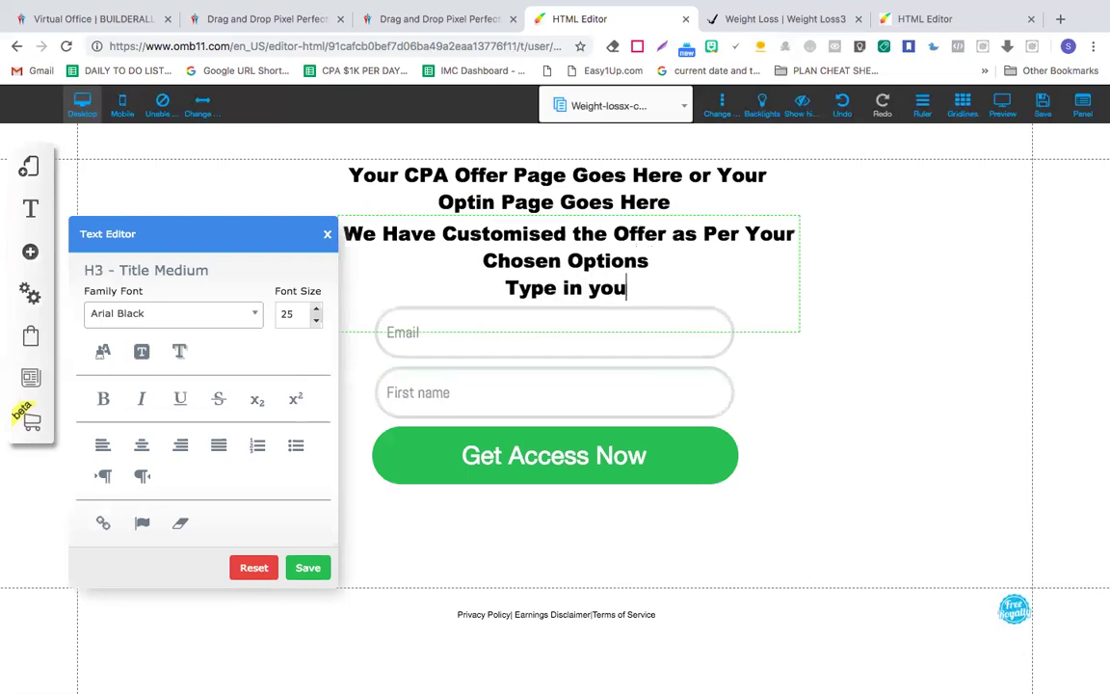
{"action": "type", "text": "r Name and Email"}
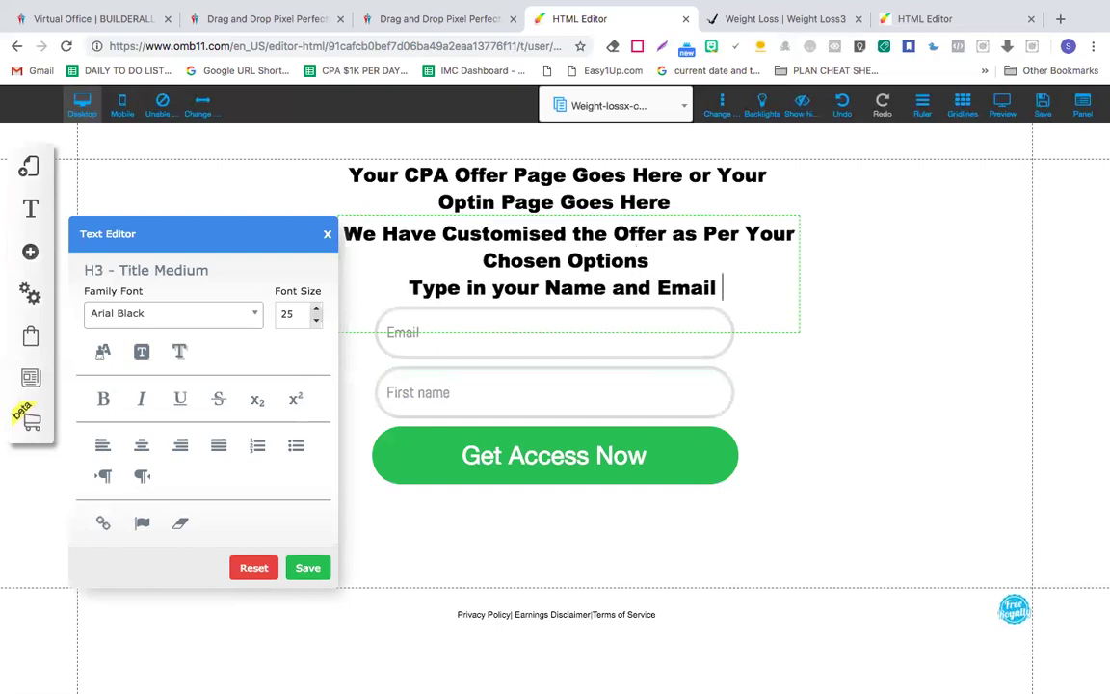
{"action": "type", "text": " To Go"}
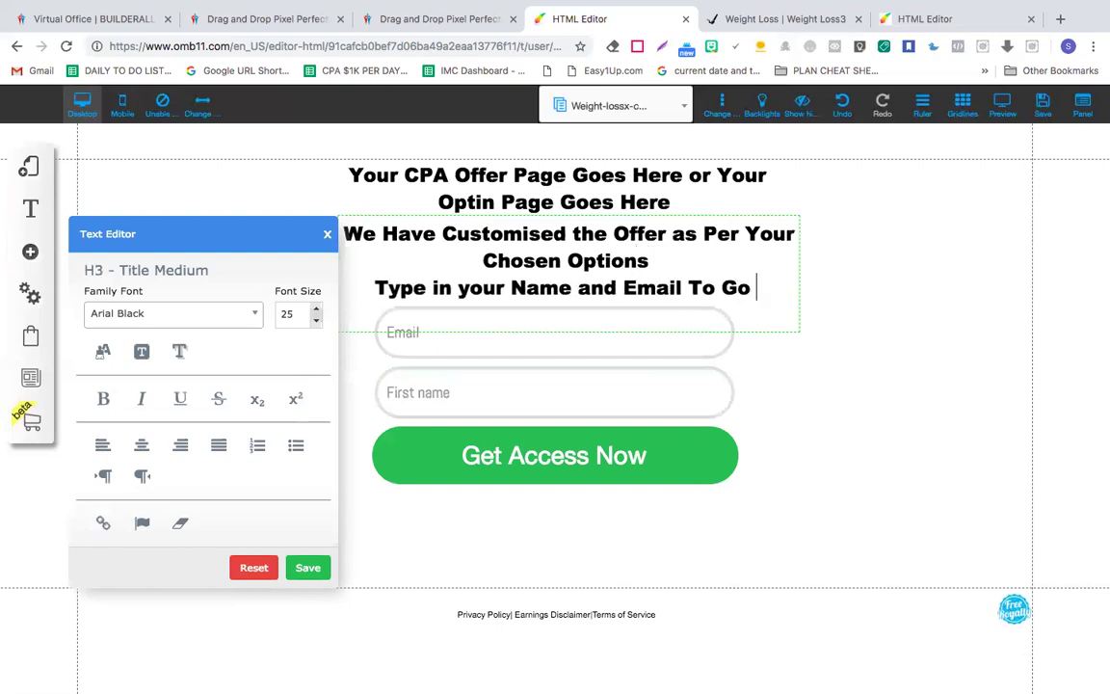
{"action": "key", "text": "BackSpace"}
{"action": "key", "text": "BackSpace"}
{"action": "key", "text": "BackSpace"}
{"action": "key", "text": "BackSpace"}
{"action": "key", "text": "BackSpace"}
{"action": "key", "text": "BackSpace"}
{"action": "type", "text": "To Get Access"}
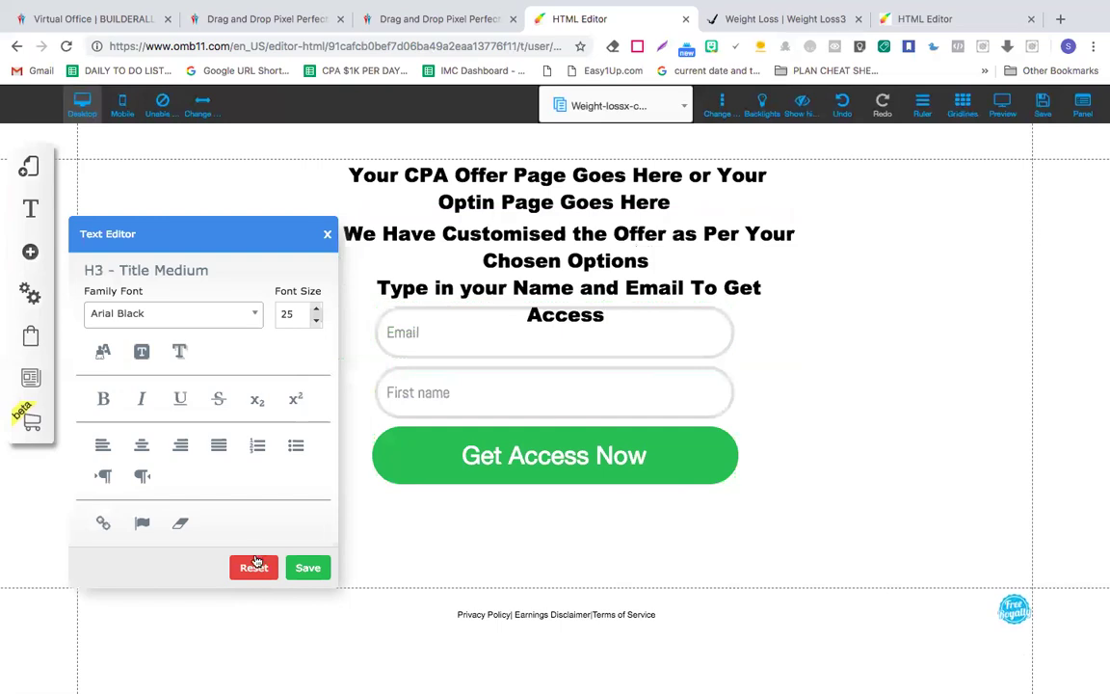
{"action": "left_click", "coordinate": [310, 567]}
- Move the optin form down clear of the subheading and align the heading and subheading centrally above it
{"action": "left_click_drag", "start_coordinate": [708, 368], "coordinate": [706, 404]}
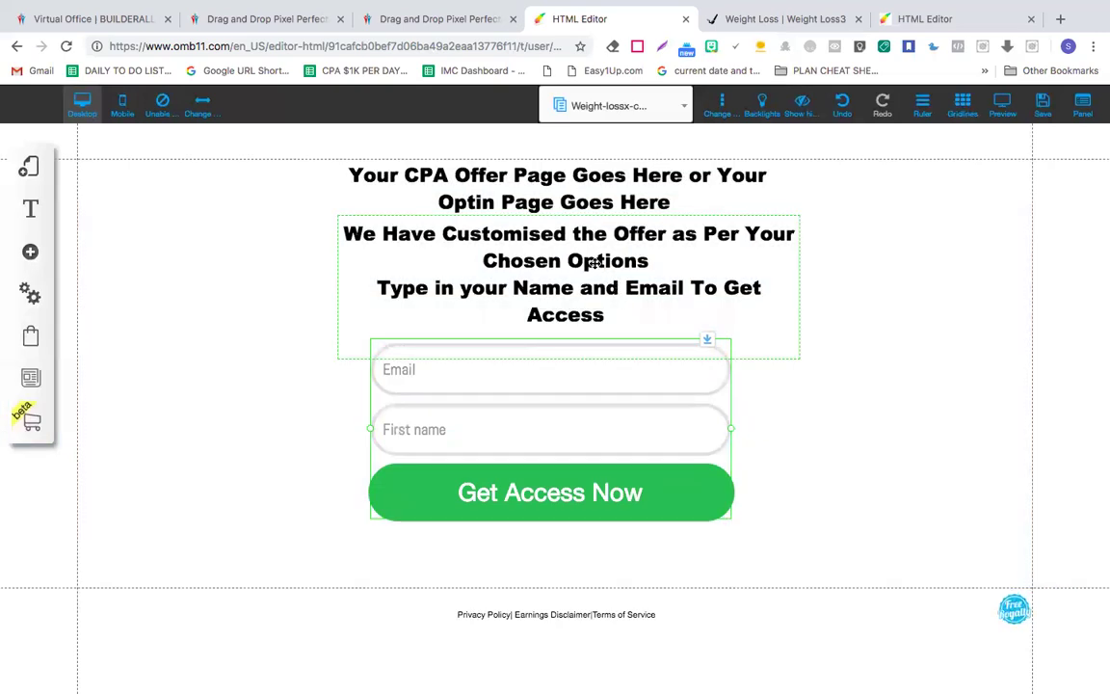
{"action": "left_click_drag", "start_coordinate": [595, 261], "coordinate": [595, 266]}
{"action": "mouse_move", "coordinate": [518, 178]}
{"action": "left_mouse_down"}
{"action": "mouse_move", "coordinate": [462, 186]}
{"action": "mouse_move", "coordinate": [867, 238]}
{"action": "mouse_move", "coordinate": [639, 194]}
{"action": "mouse_move", "coordinate": [377, 183]}
{"action": "mouse_move", "coordinate": [534, 181]}
{"action": "left_mouse_up"}
{"action": "left_click_drag", "start_coordinate": [555, 278], "coordinate": [555, 276]}
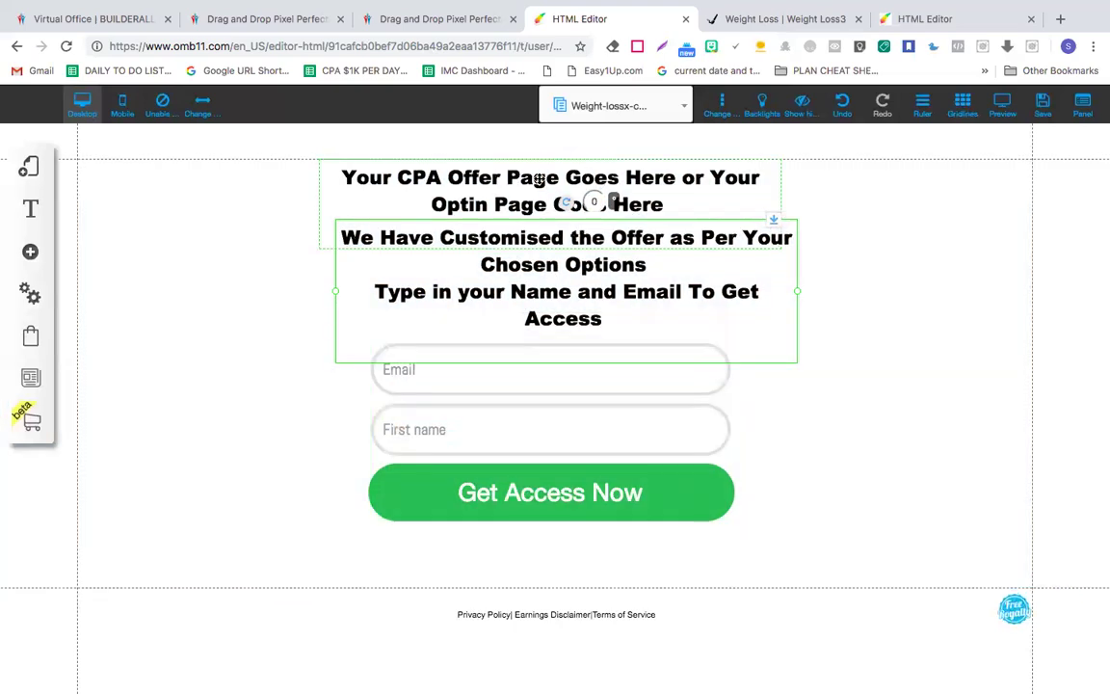
{"action": "left_click_drag", "start_coordinate": [540, 180], "coordinate": [544, 180]}
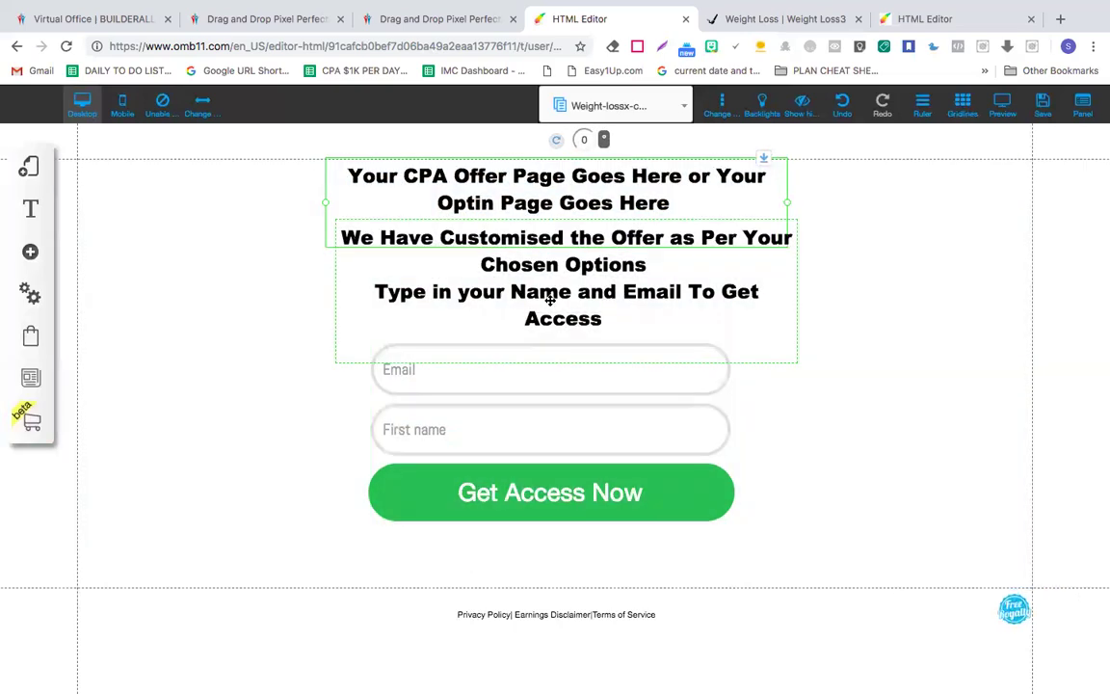
{"action": "left_click_drag", "start_coordinate": [550, 299], "coordinate": [547, 300]}
{"action": "left_click_drag", "start_coordinate": [565, 389], "coordinate": [568, 411]}
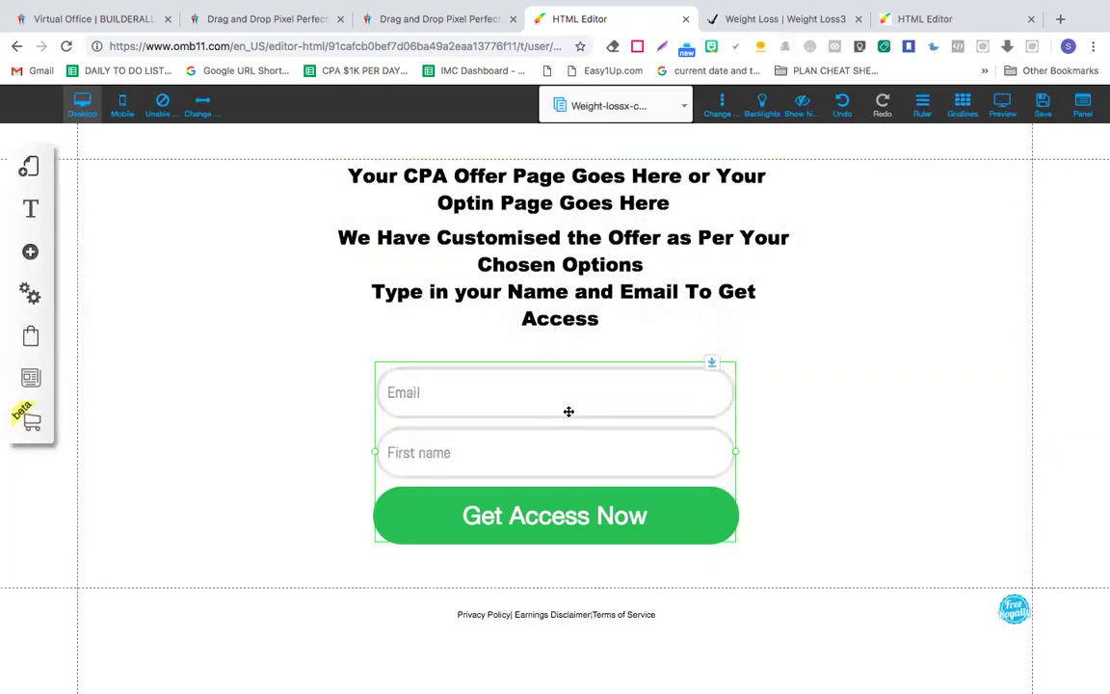
- Examine the optin form's URL settings and the link dialog for Pending subscribe, and close both
{"action": "right_click", "coordinate": [569, 411]}
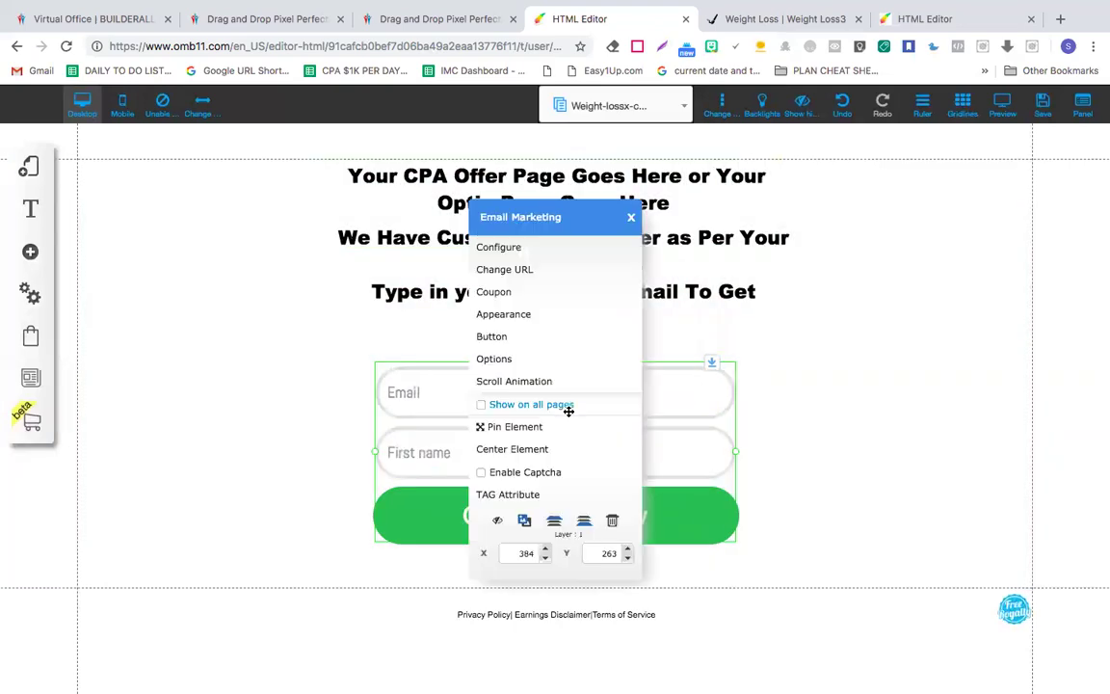
{"action": "left_click", "coordinate": [503, 269]}
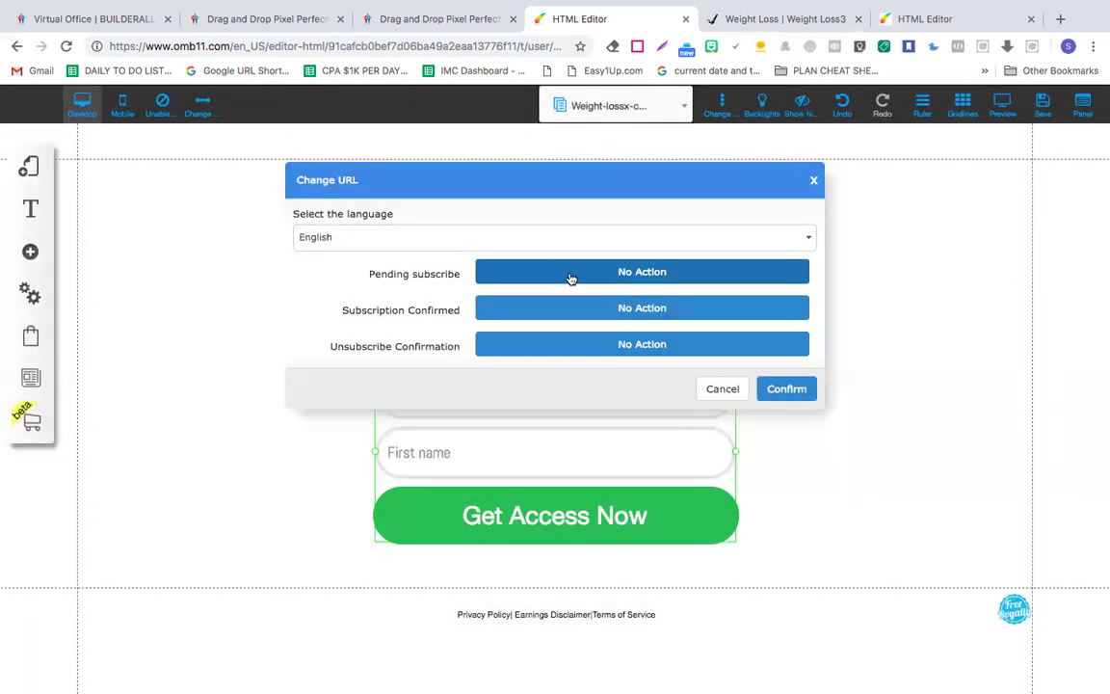
{"action": "left_click", "coordinate": [570, 278]}
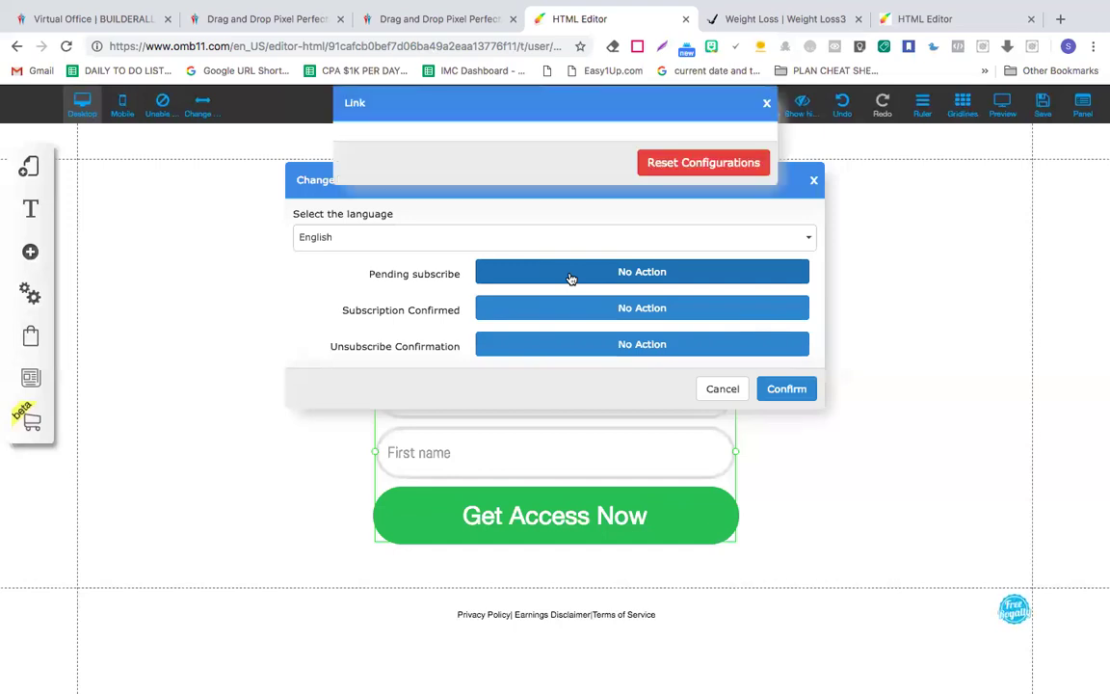
{"action": "left_click", "coordinate": [767, 105]}
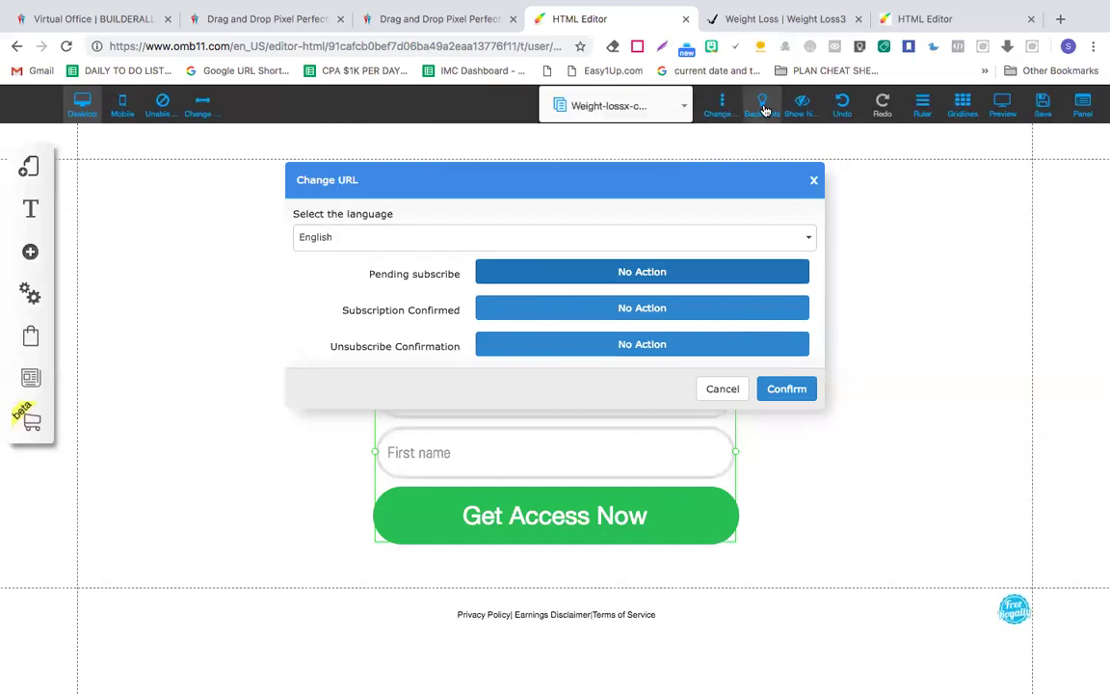
{"action": "left_click", "coordinate": [813, 180]}
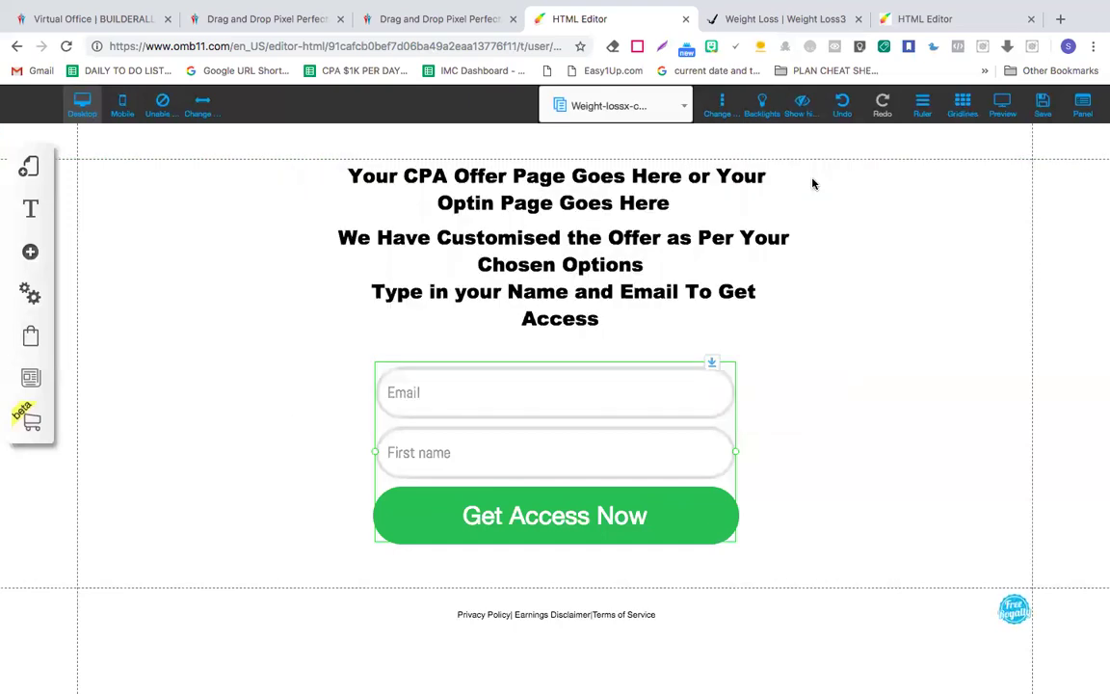
- View the email marketing platforms offered in the optin form's configuration and close the list
{"action": "left_click", "coordinate": [574, 407]}
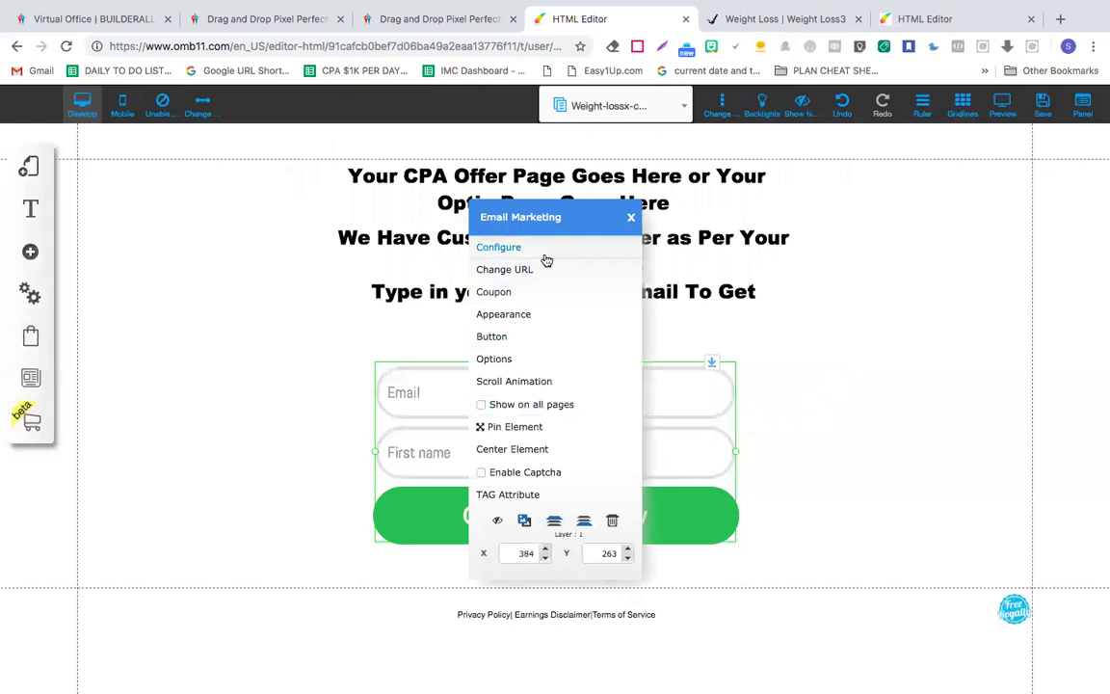
{"action": "left_click", "coordinate": [501, 248]}
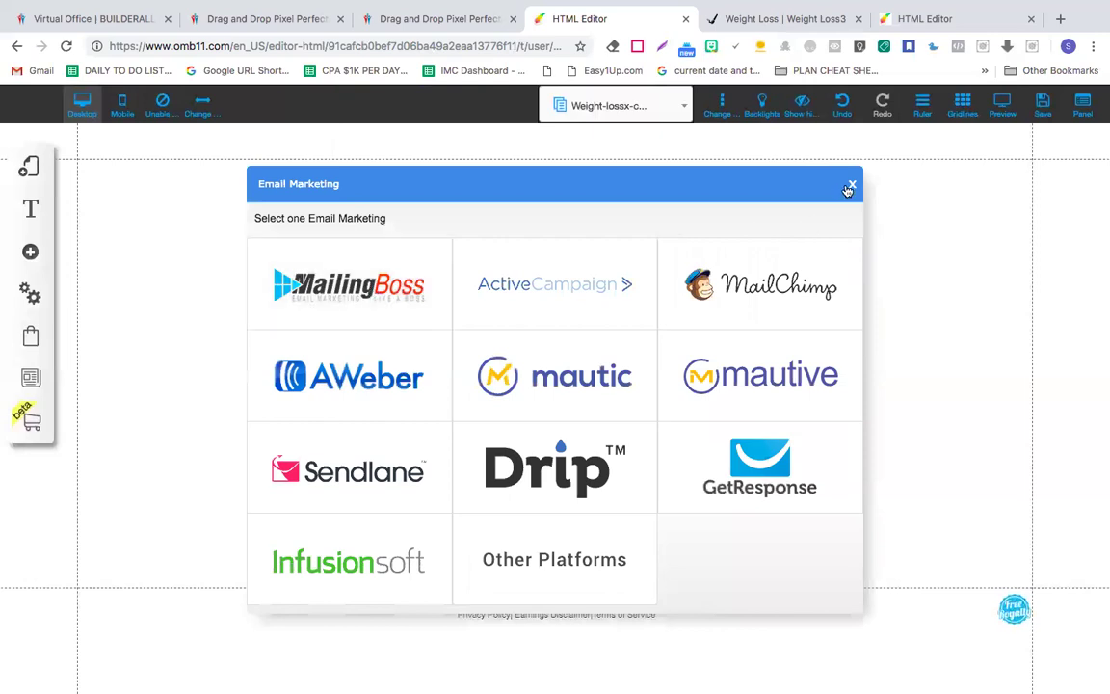
{"action": "left_click", "coordinate": [852, 185]}
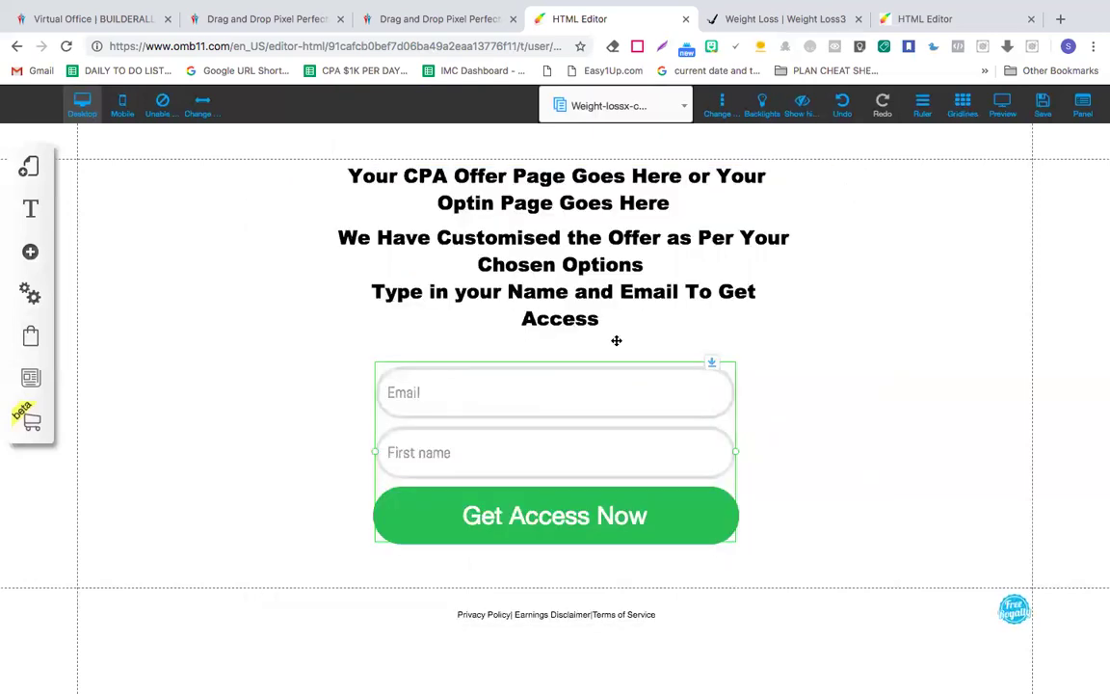
{"action": "left_click", "coordinate": [595, 392]}
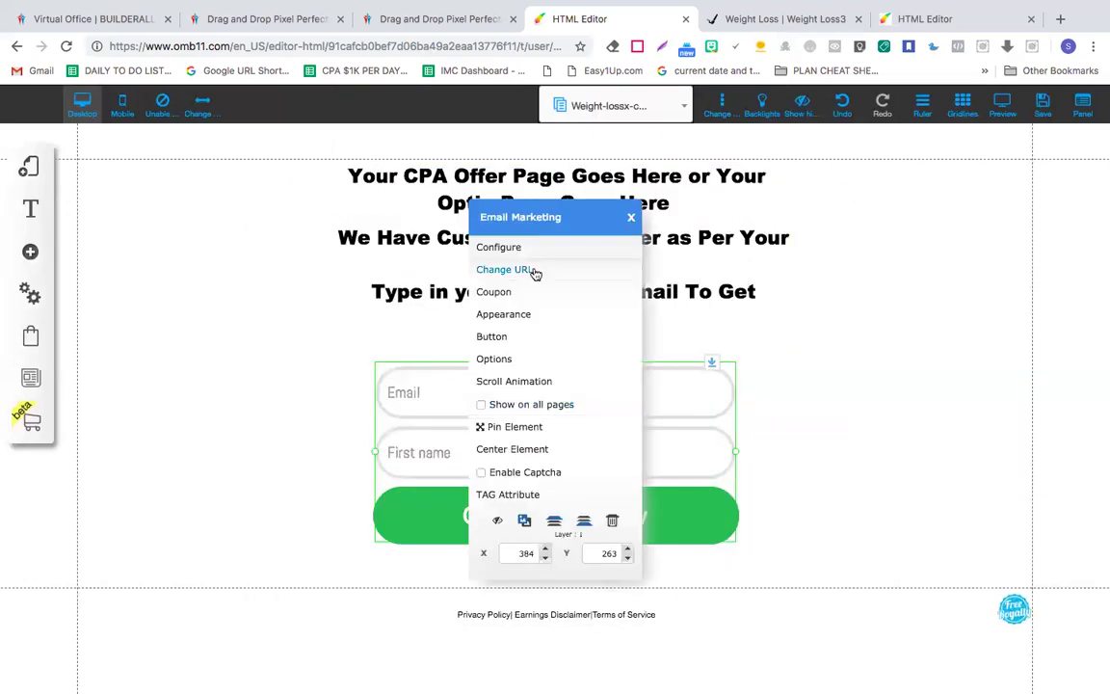
{"action": "left_click", "coordinate": [534, 272]}
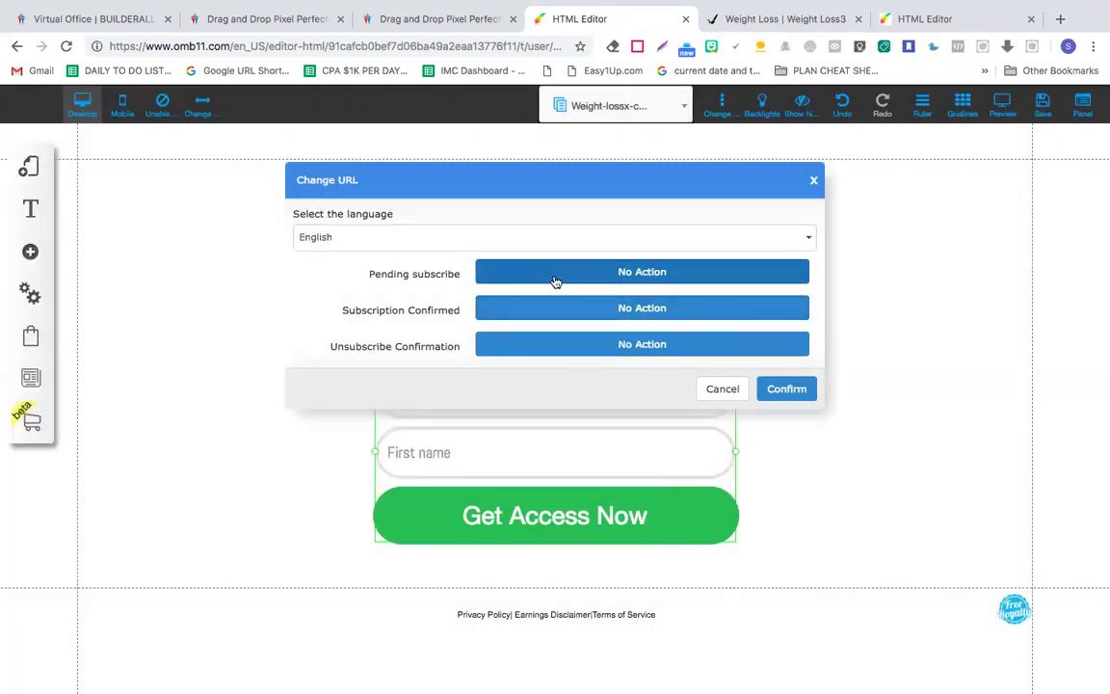
{"action": "left_click", "coordinate": [555, 282]}
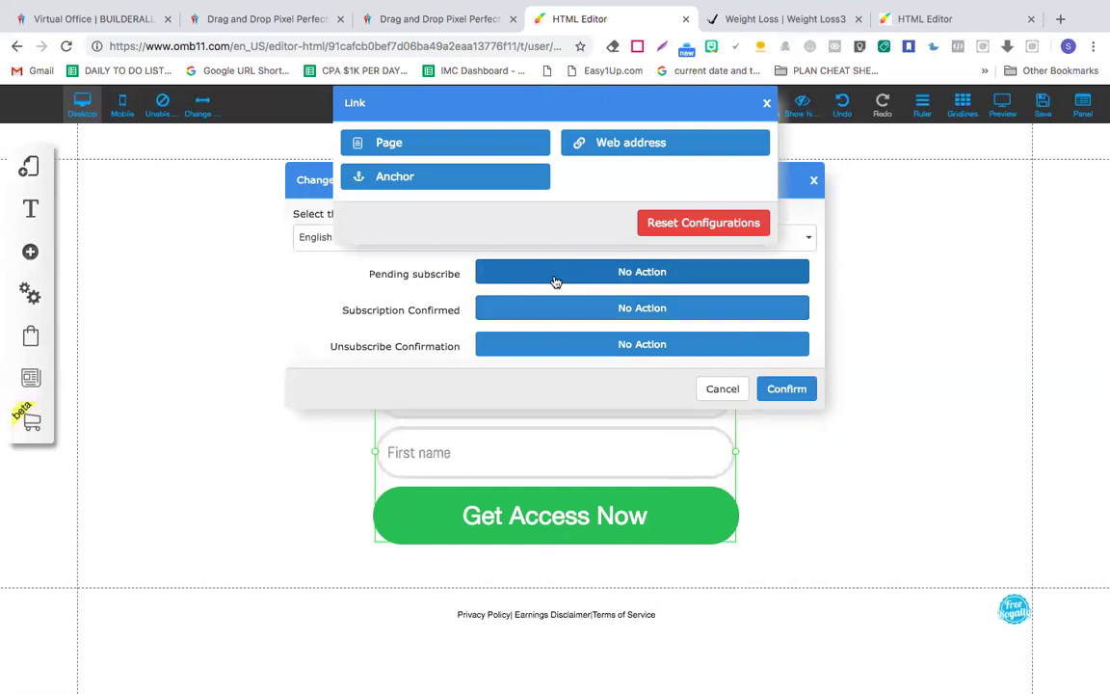
{"action": "left_click", "coordinate": [628, 145]}
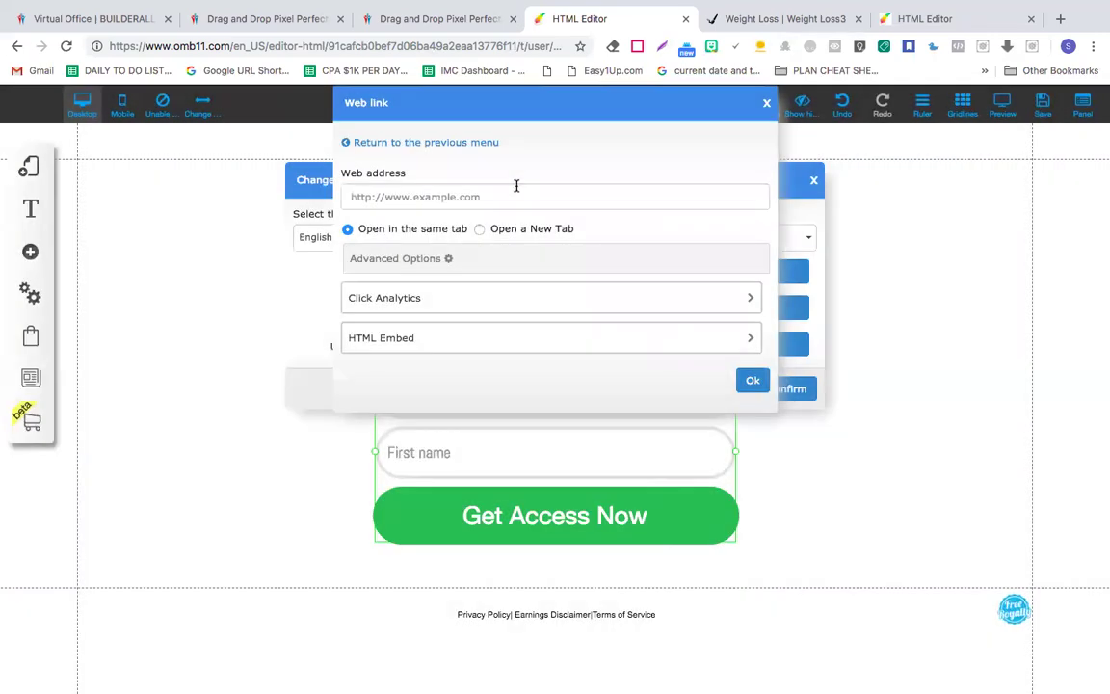
{"action": "left_click", "coordinate": [465, 198]}
{"action": "type", "text": "www.google.com"}
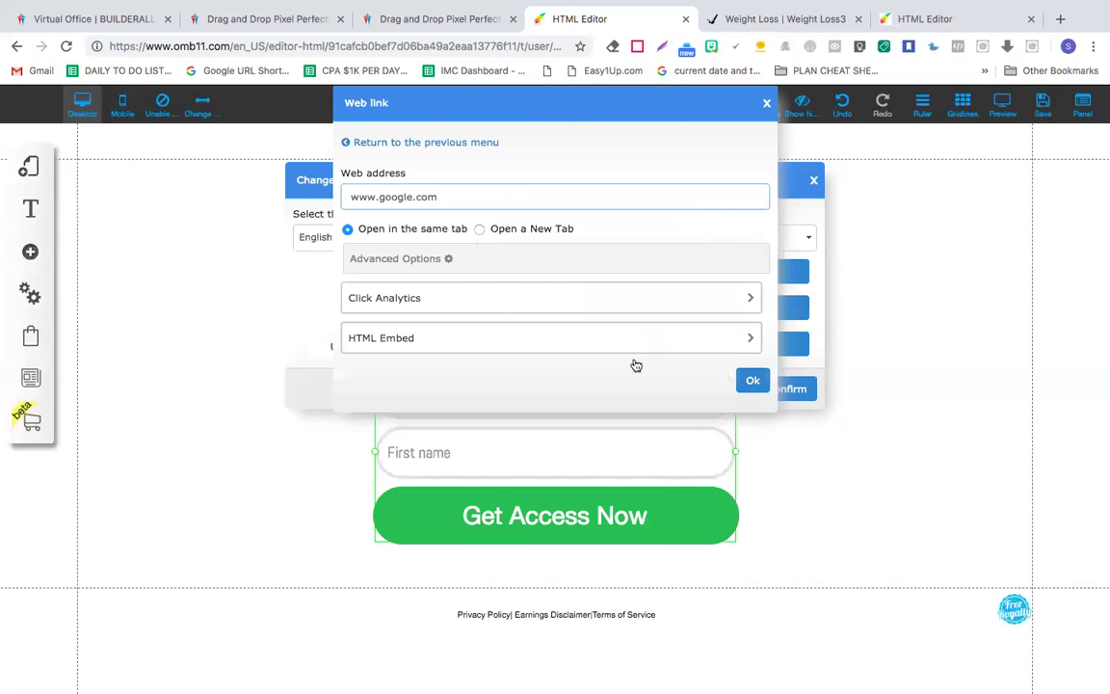
{"action": "triple_click", "coordinate": [517, 195]}
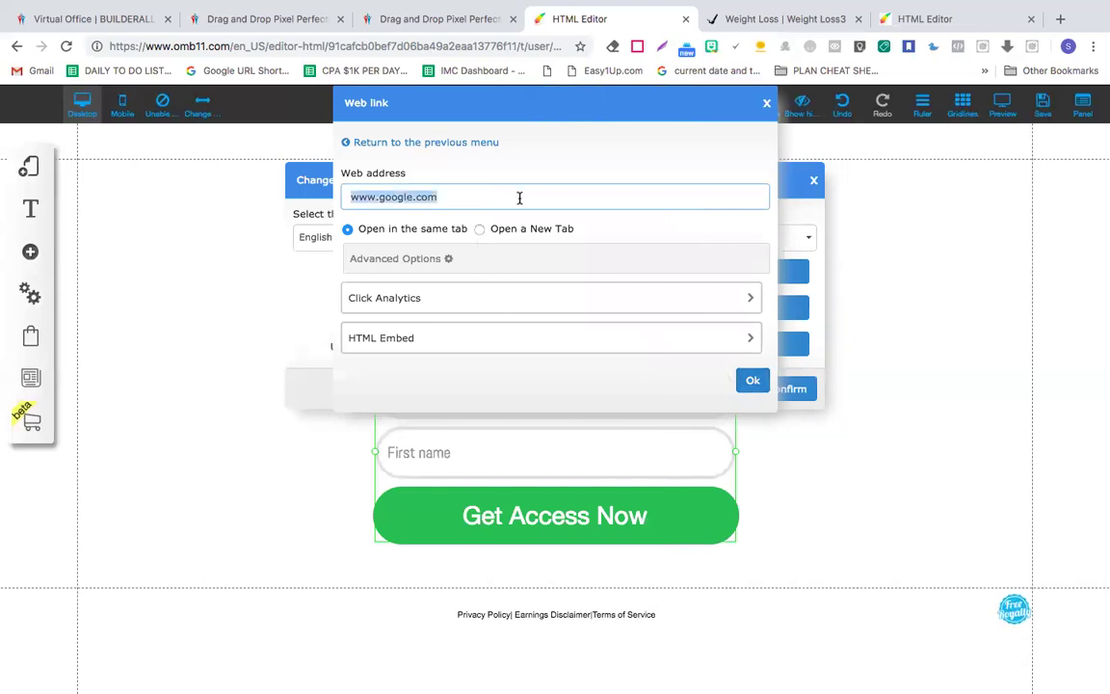
{"action": "left_click", "coordinate": [750, 381]}
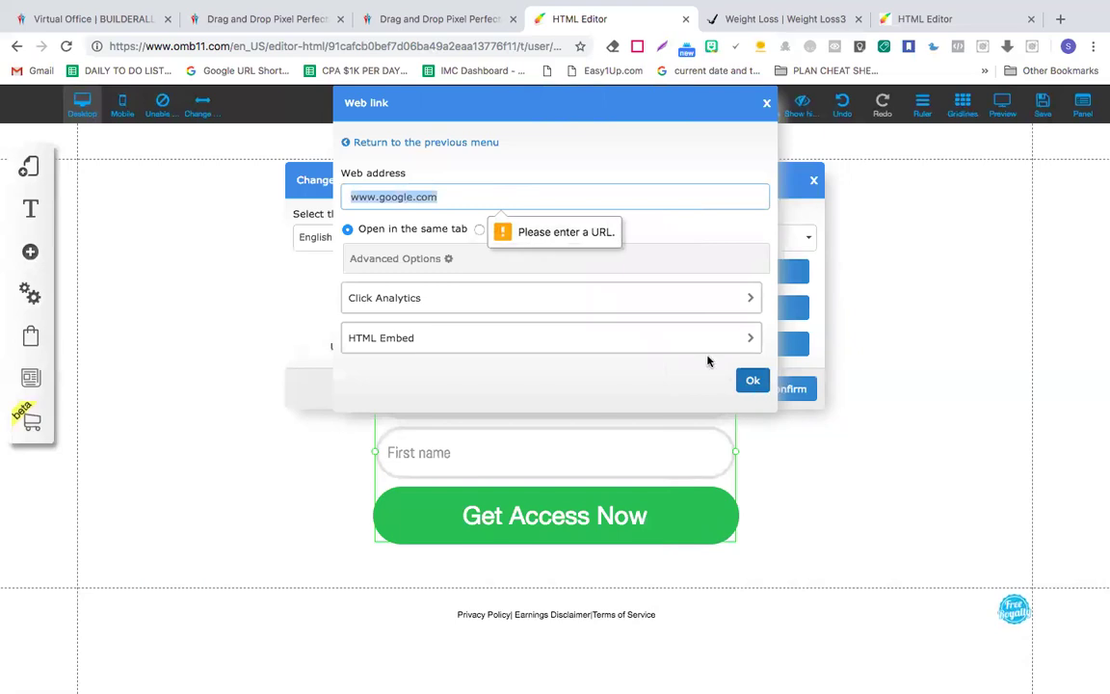
{"action": "left_click", "coordinate": [349, 199]}
{"action": "type", "text": "https"}
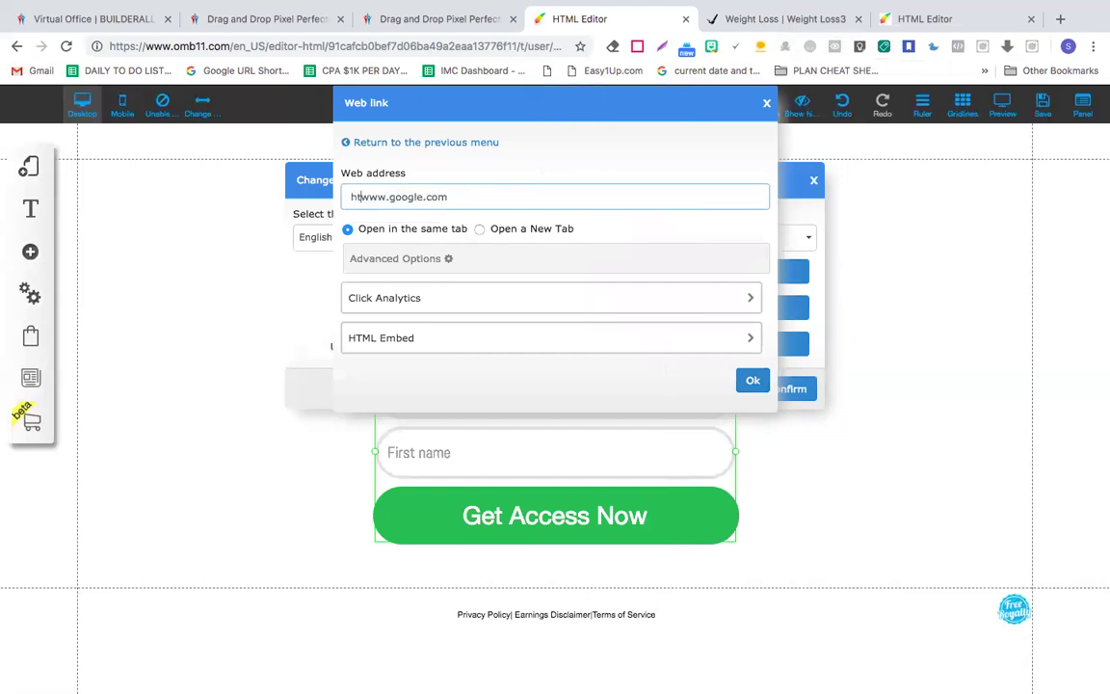
{"action": "type", "text": "://"}
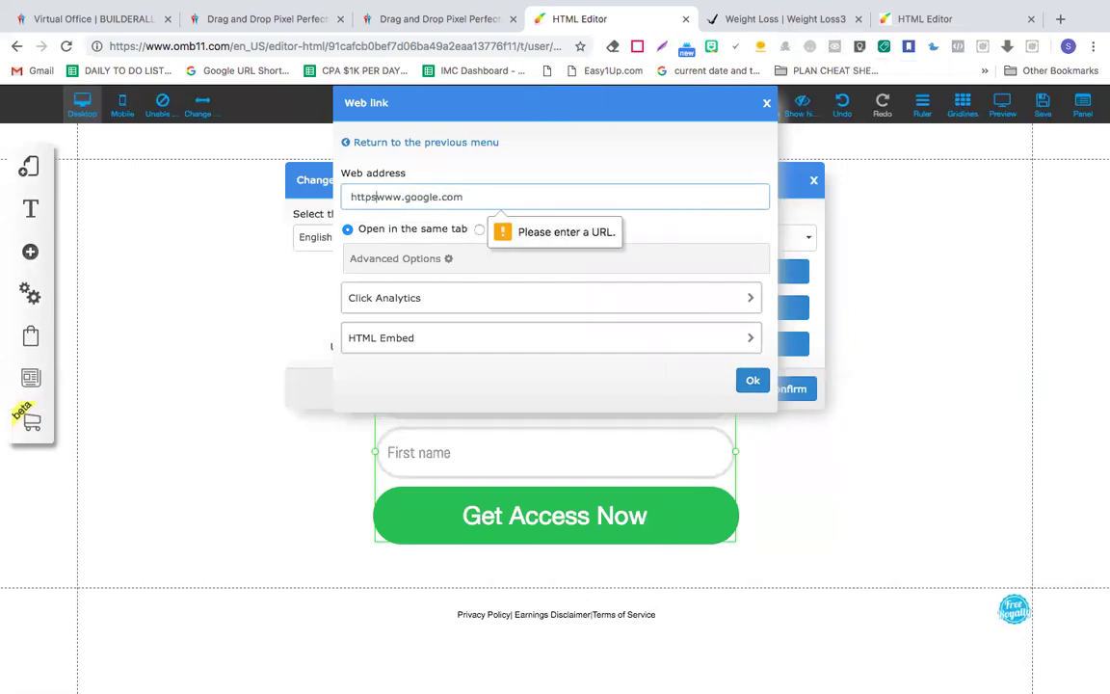
{"action": "left_click", "coordinate": [561, 198]}
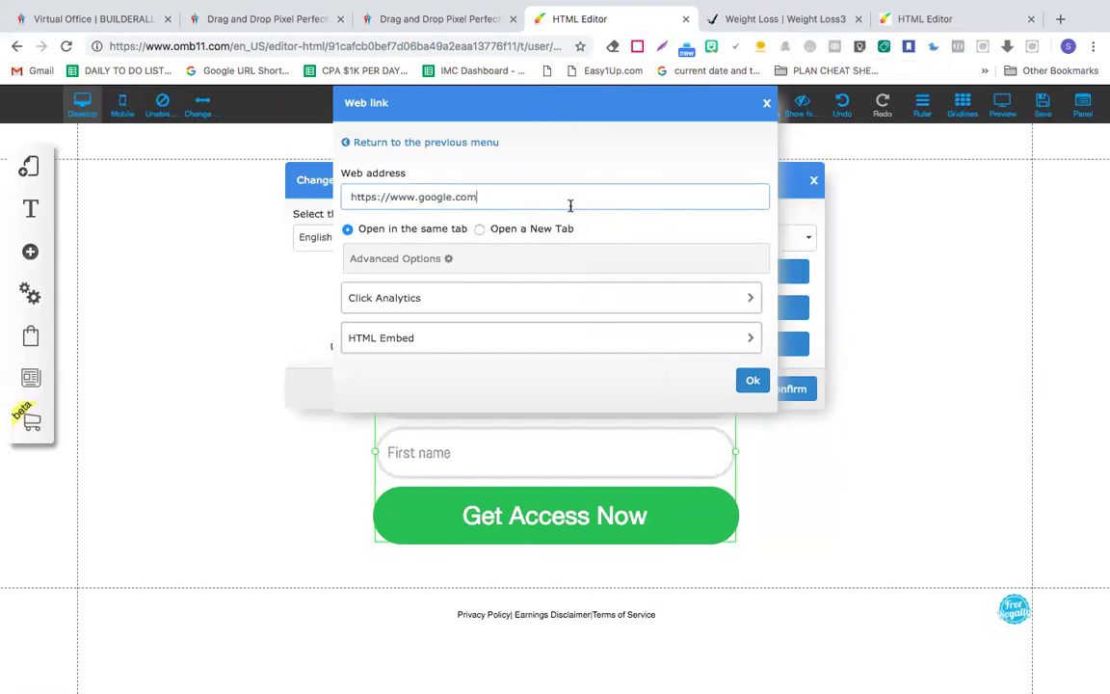
{"action": "key", "text": "super+a"}
{"action": "key", "text": "super+c"}
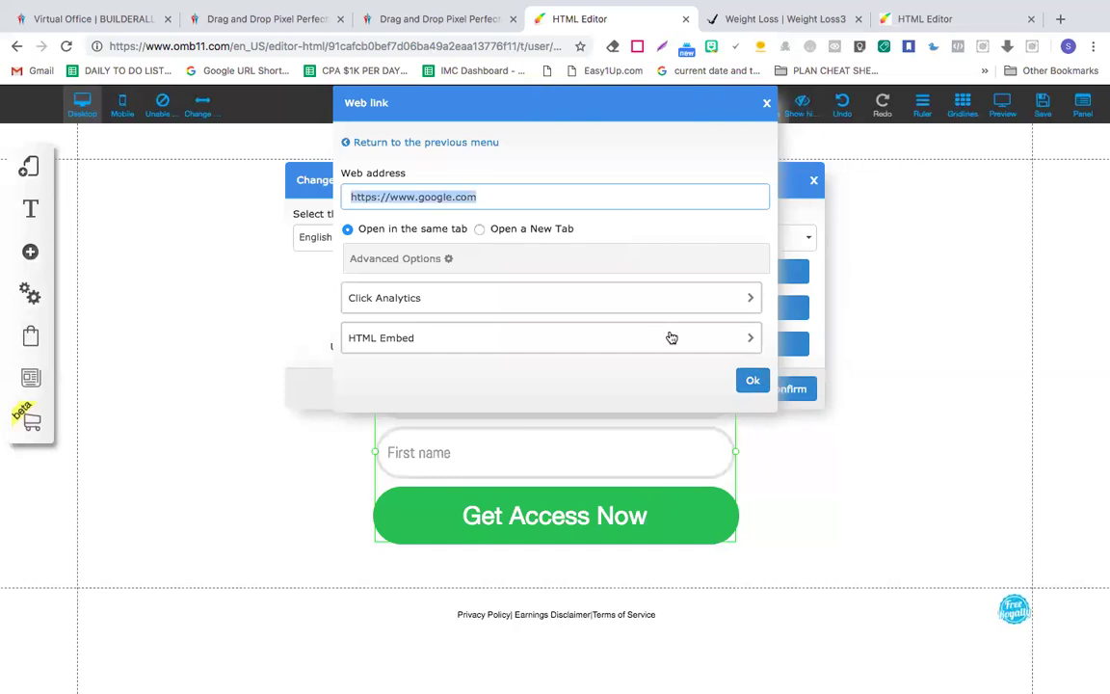
{"action": "left_click", "coordinate": [749, 380]}
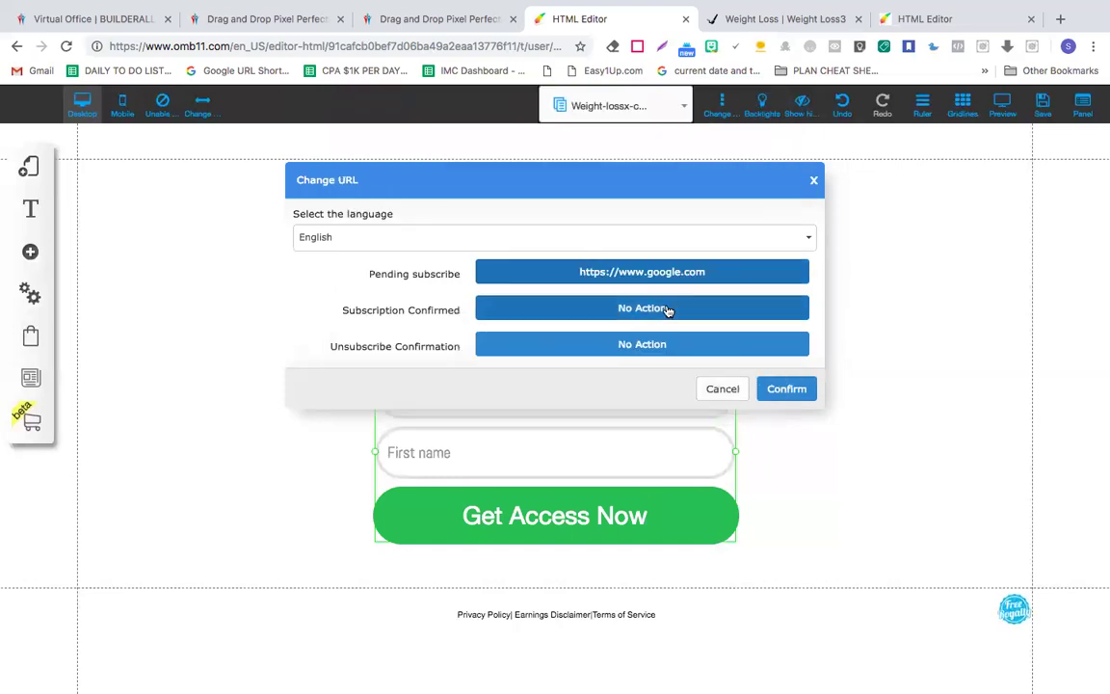
- View the pages offered as link targets for the Subscription Confirmed action and return to the link types
{"action": "left_click", "coordinate": [595, 313]}
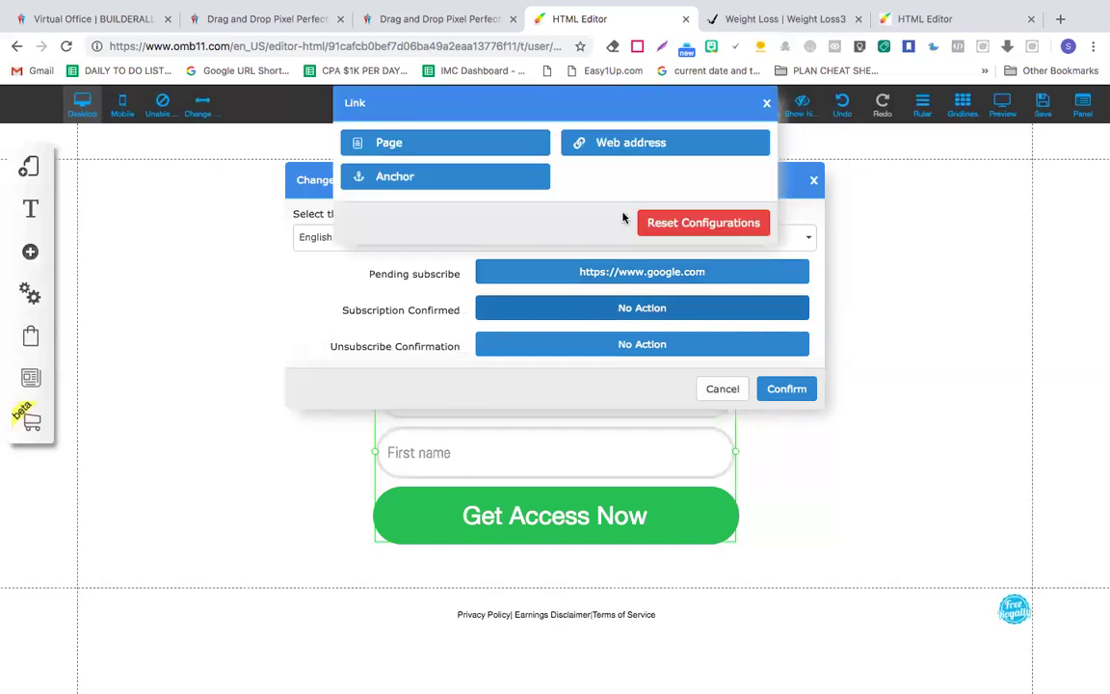
{"action": "left_click", "coordinate": [454, 151]}
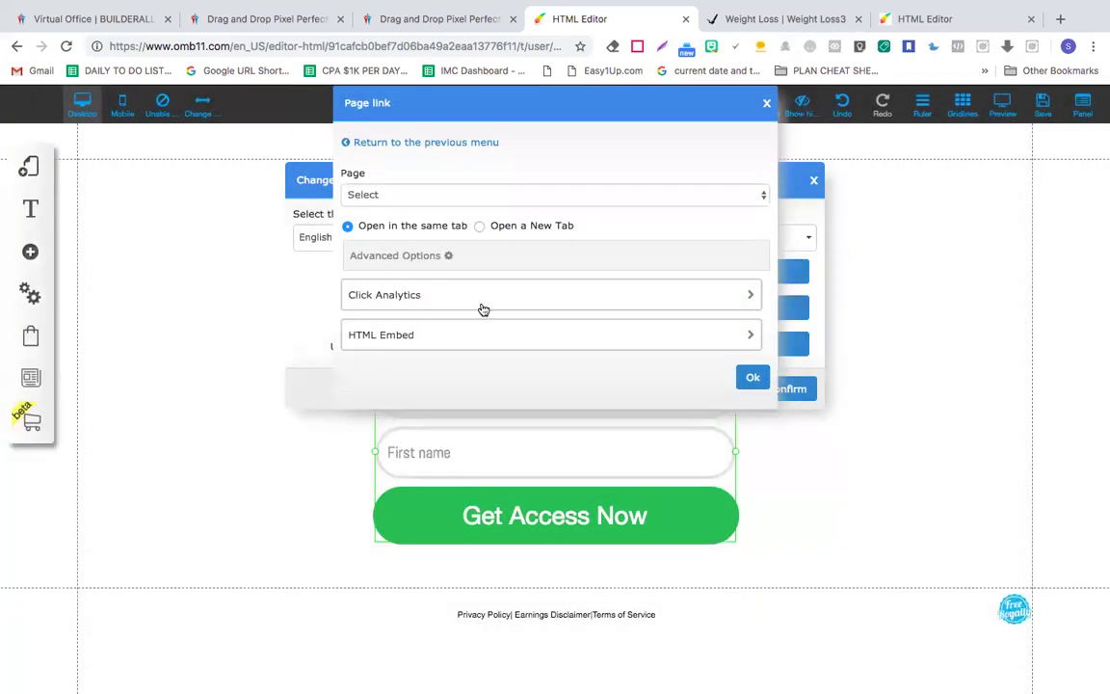
{"action": "left_click", "coordinate": [466, 196]}
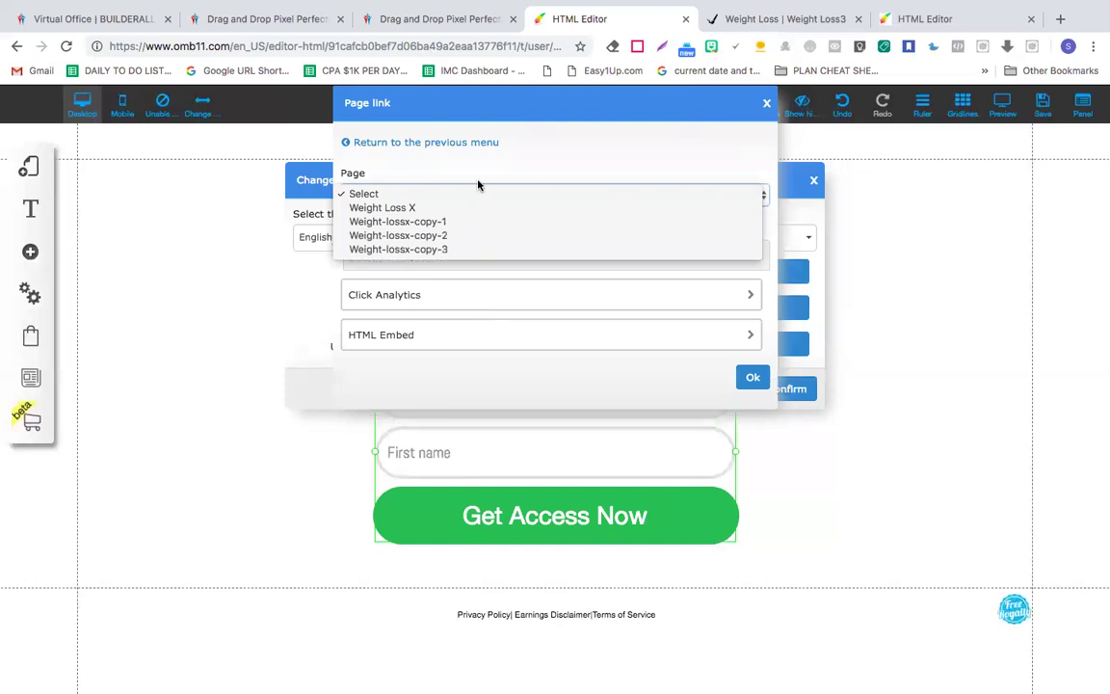
{"action": "left_click", "coordinate": [411, 144]}
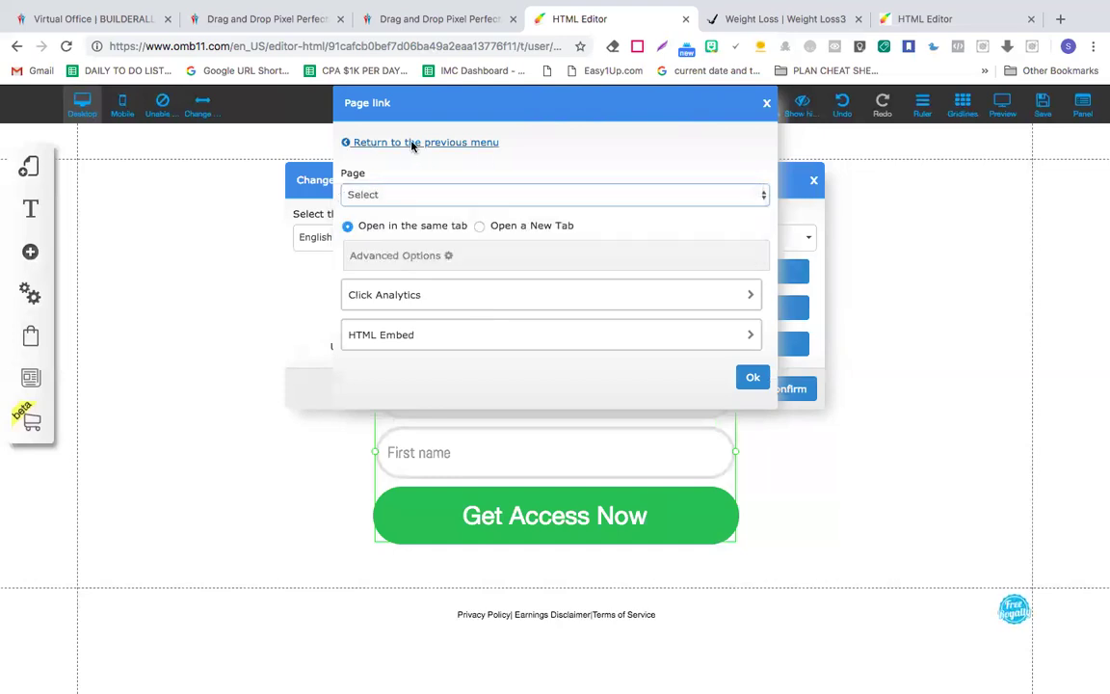
{"action": "left_click", "coordinate": [412, 144]}
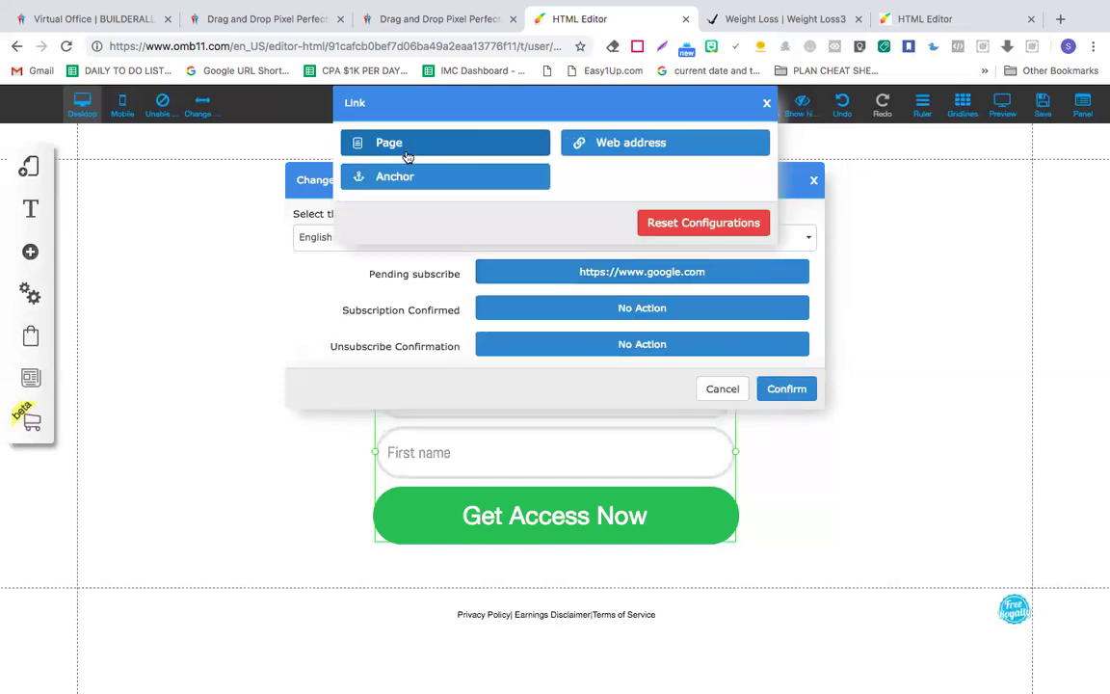
{"action": "left_click", "coordinate": [607, 150]}
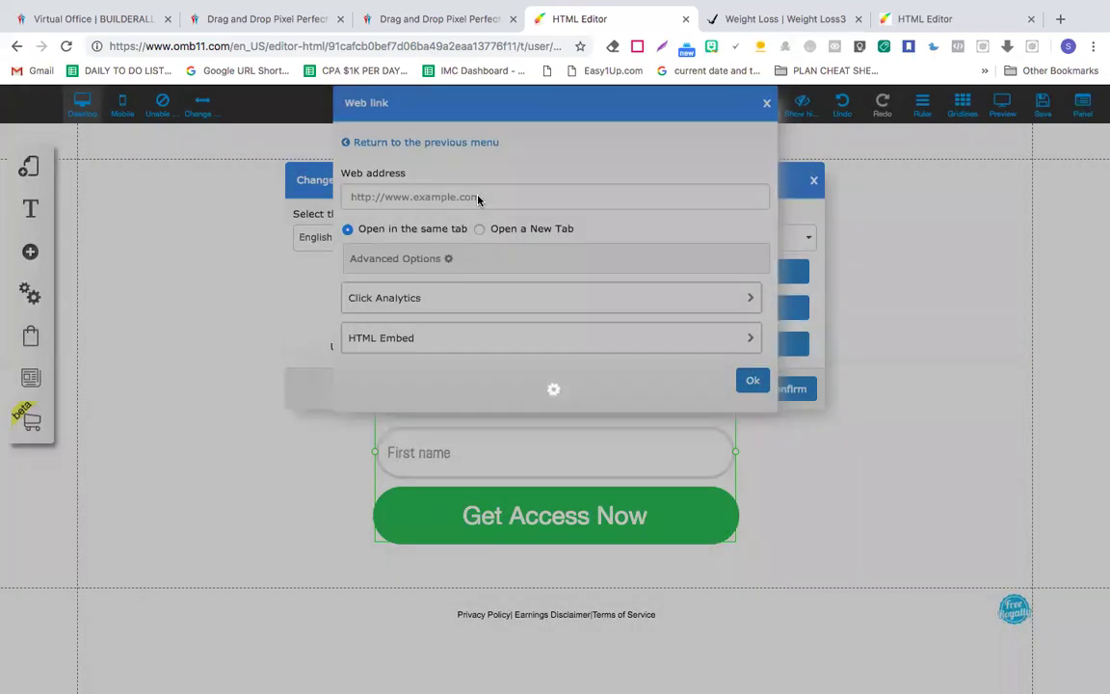
{"action": "left_click", "coordinate": [478, 197]}
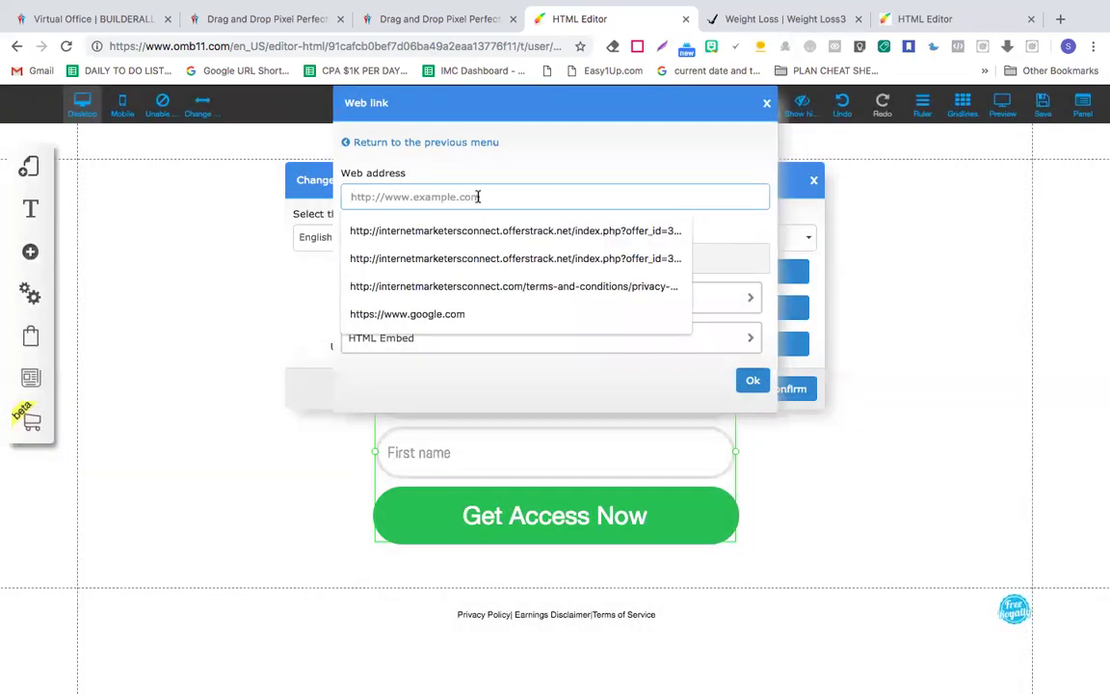
{"action": "key", "text": "super+v"}
{"action": "left_click", "coordinate": [594, 166]}
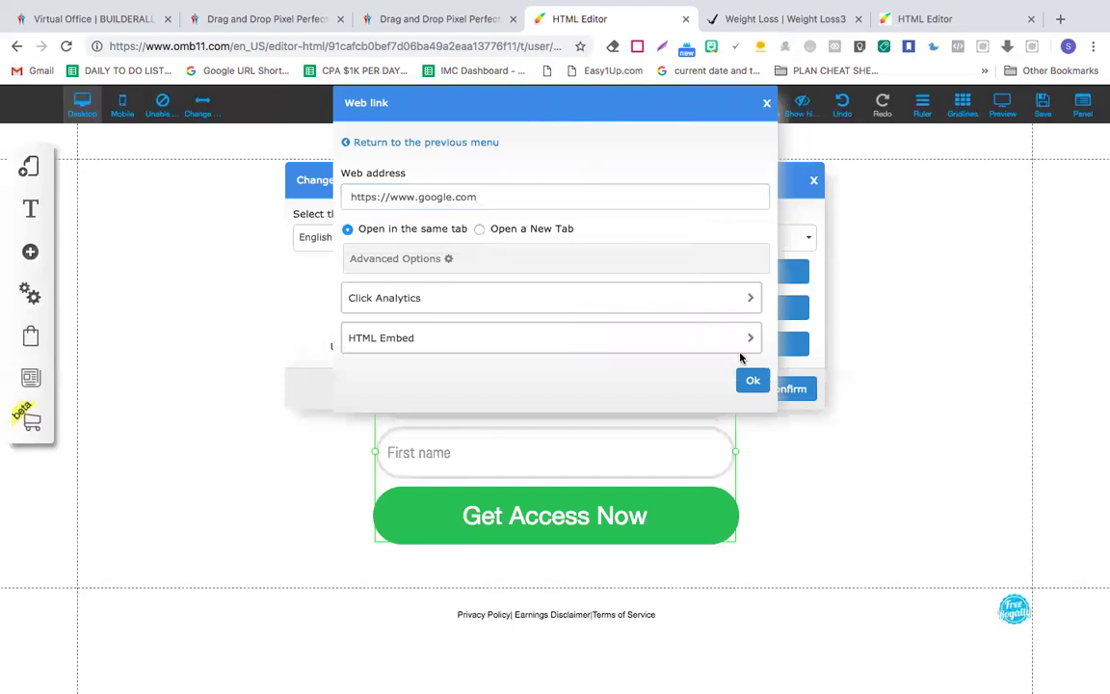
{"action": "left_click", "coordinate": [750, 380]}
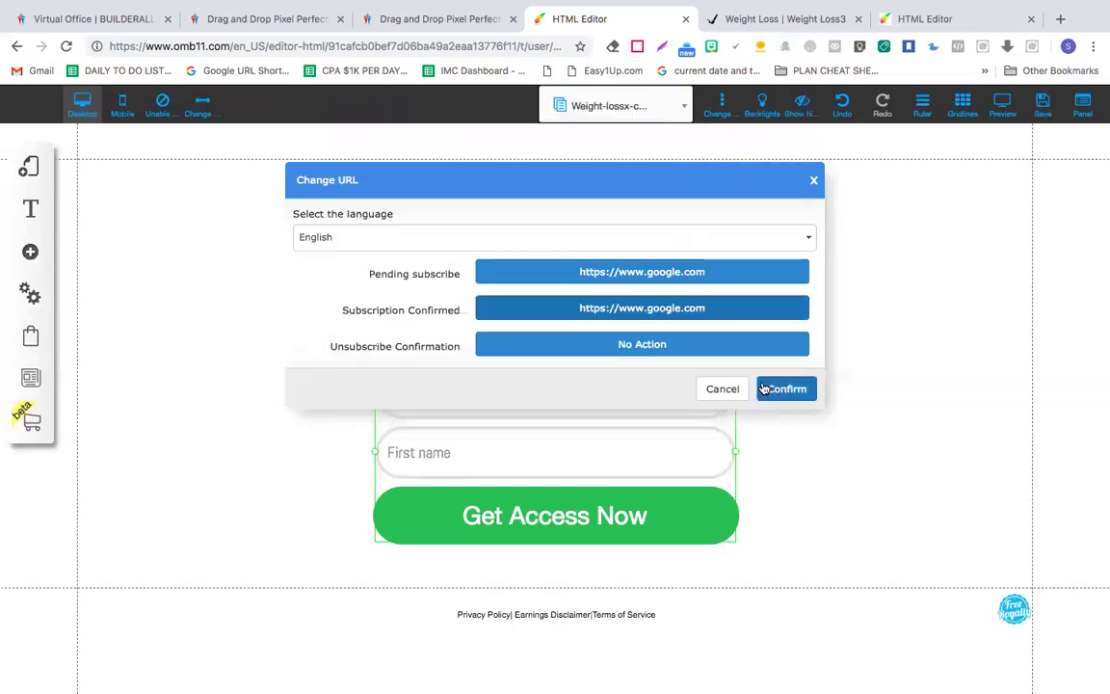
{"action": "left_click", "coordinate": [638, 344]}
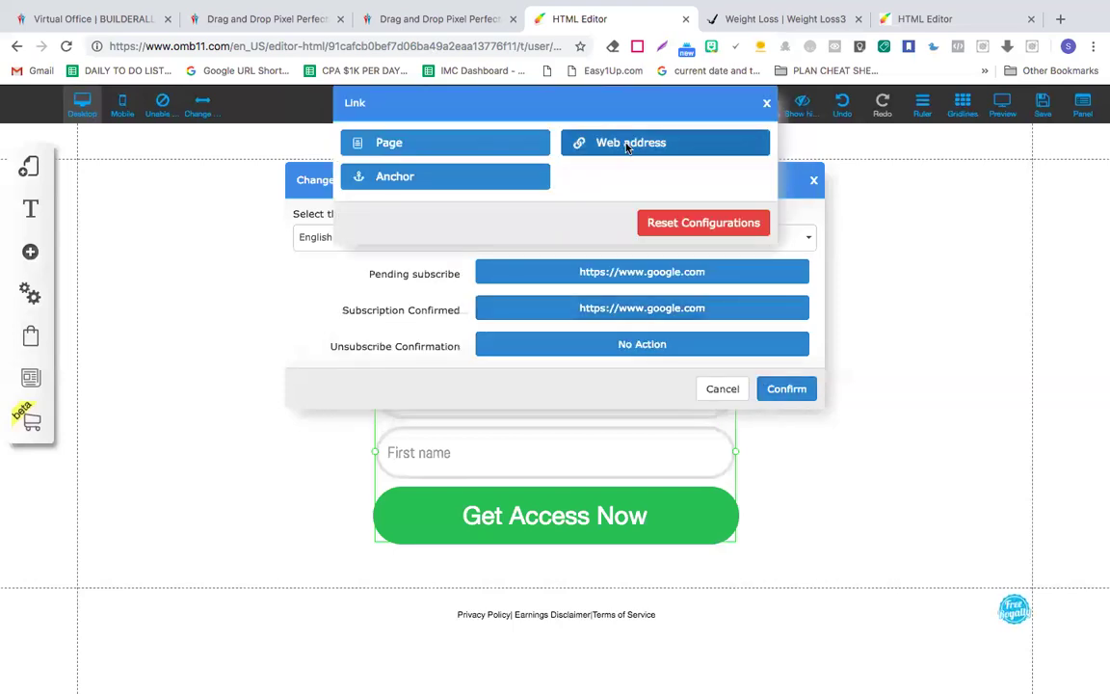
{"action": "left_click", "coordinate": [627, 145]}
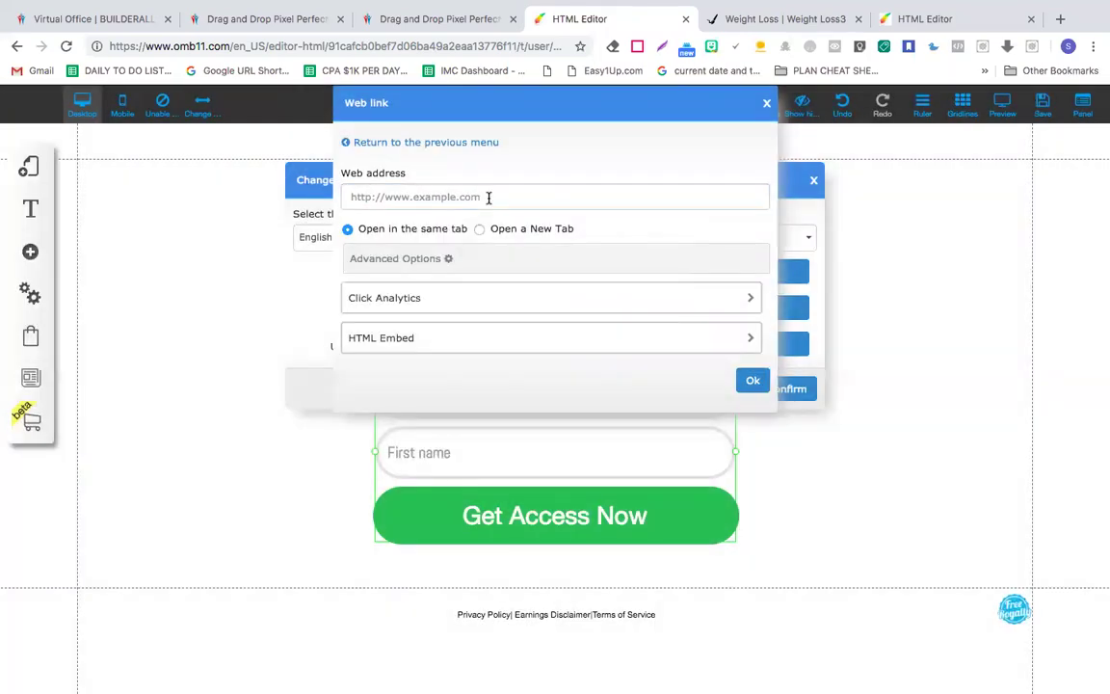
{"action": "left_click", "coordinate": [488, 197]}
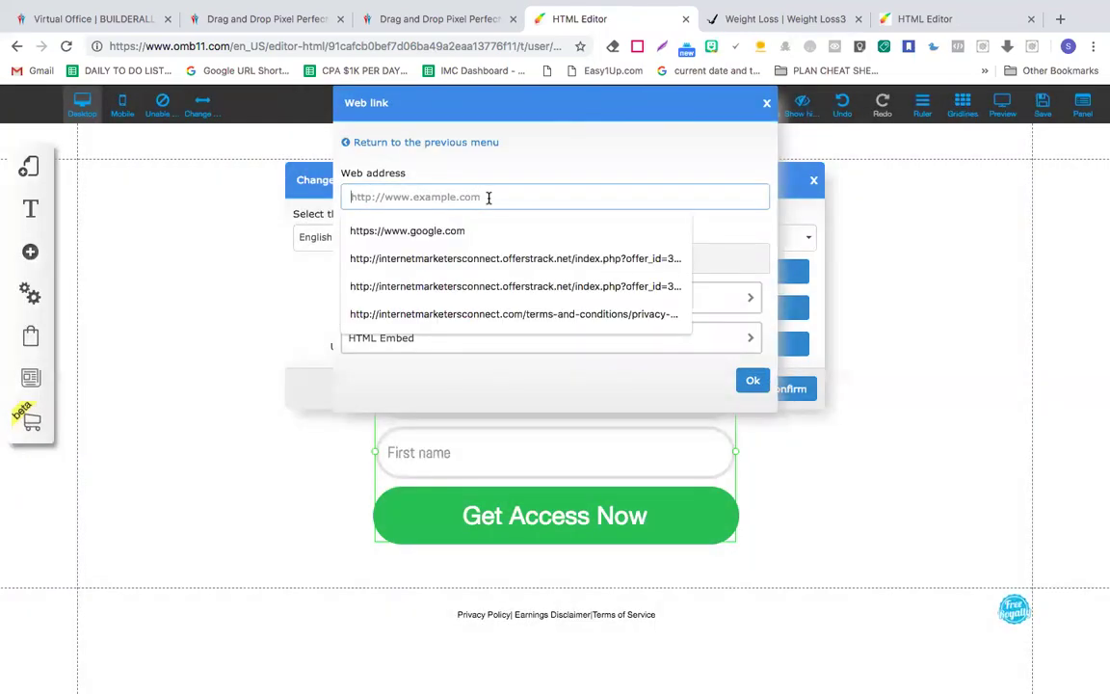
{"action": "key", "text": "Down"}
{"action": "key", "text": "Return"}
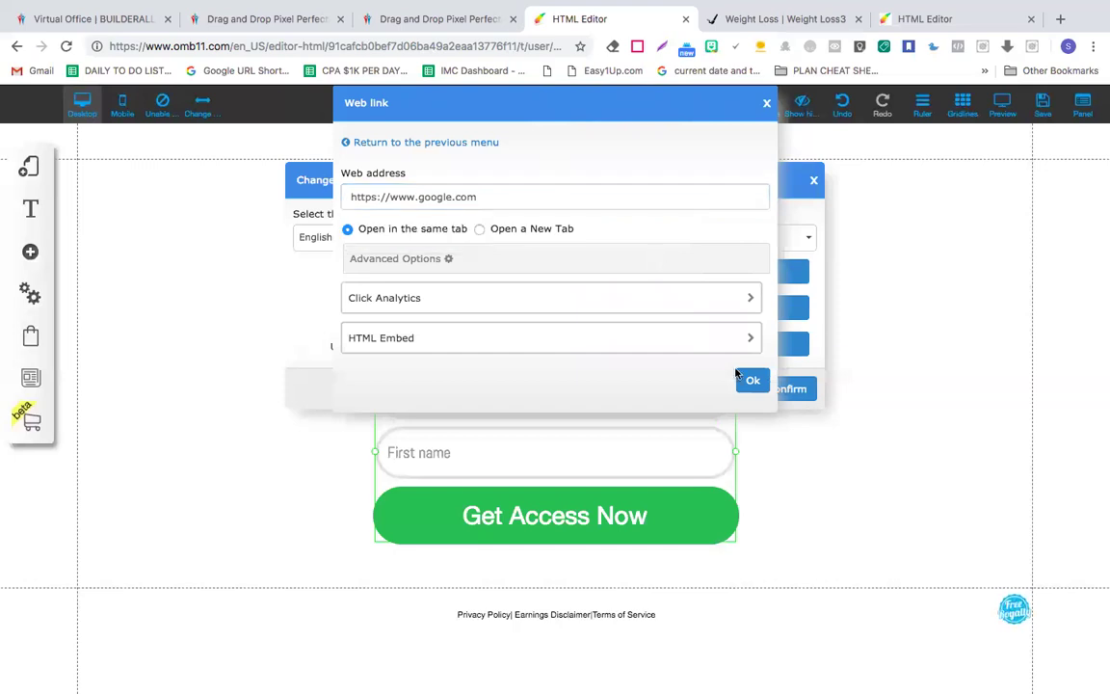
{"action": "left_click", "coordinate": [747, 384]}
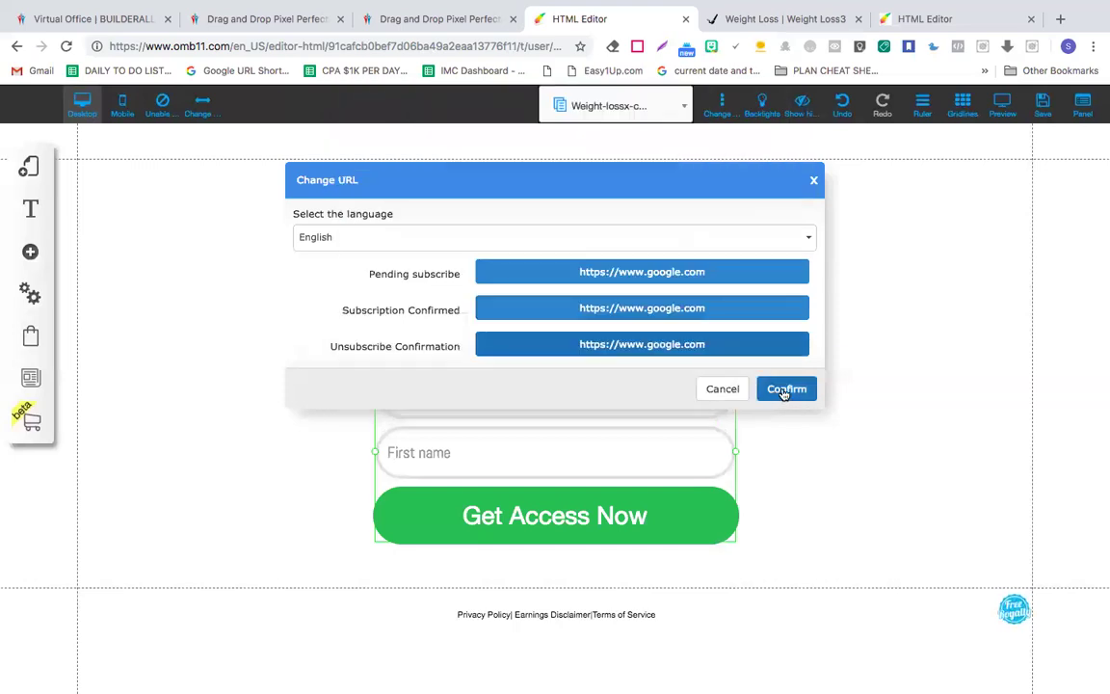
{"action": "left_click", "coordinate": [783, 390]}
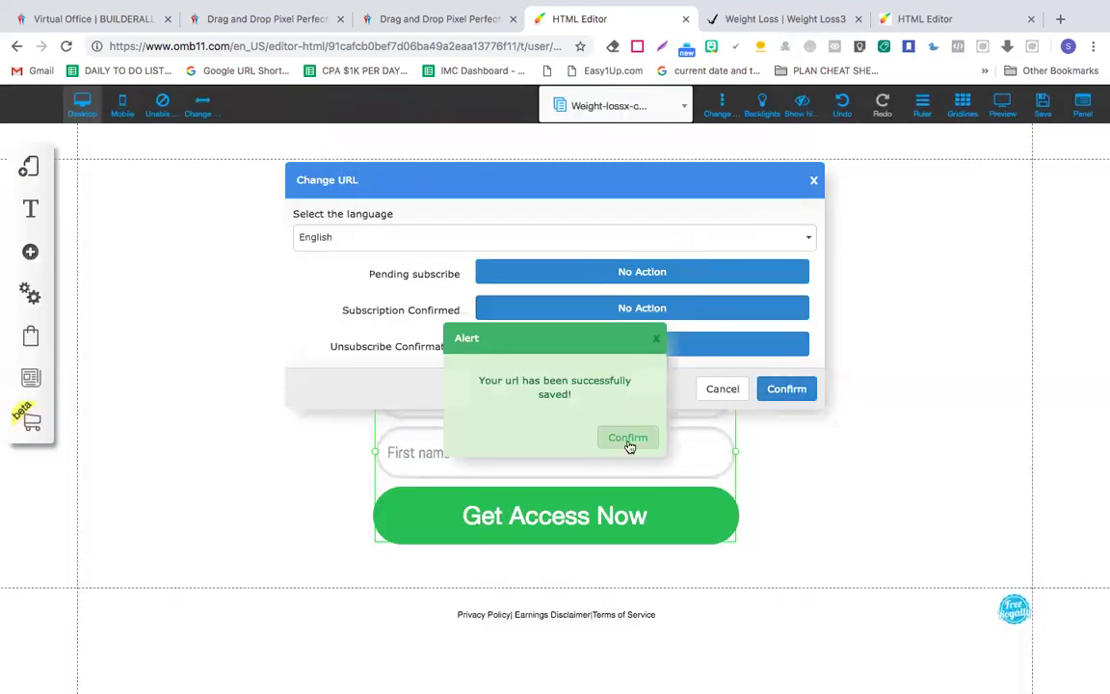
{"action": "left_click", "coordinate": [627, 438]}
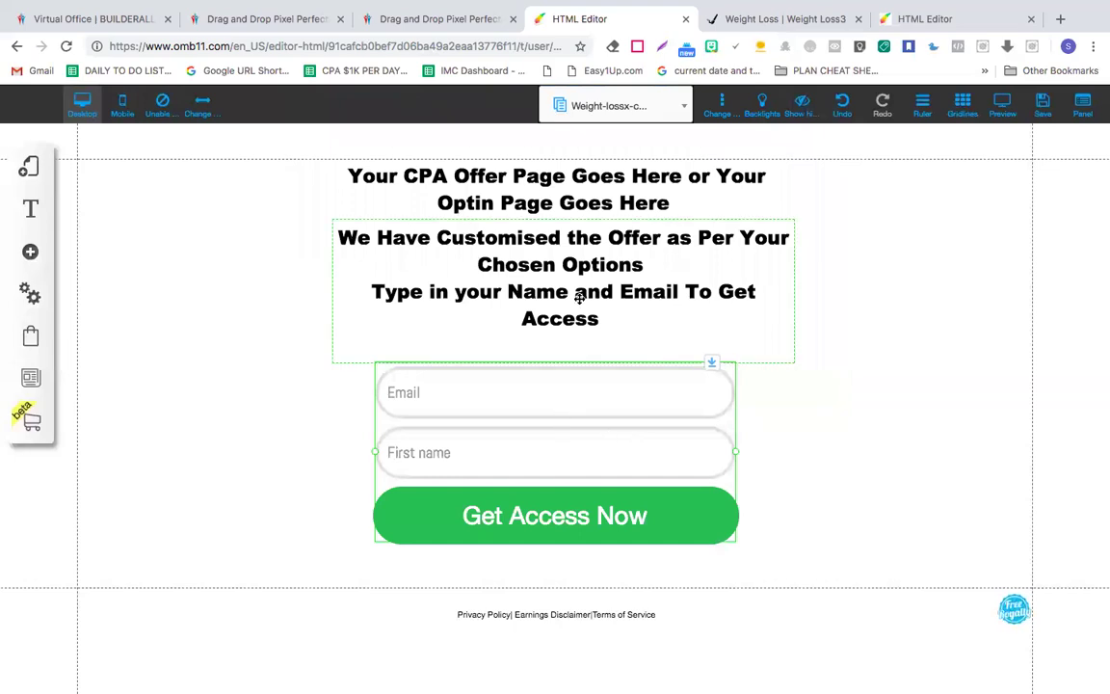
- Review the email marketing platforms that the optin form can be connected to and close the selection
{"action": "right_click", "coordinate": [535, 414]}
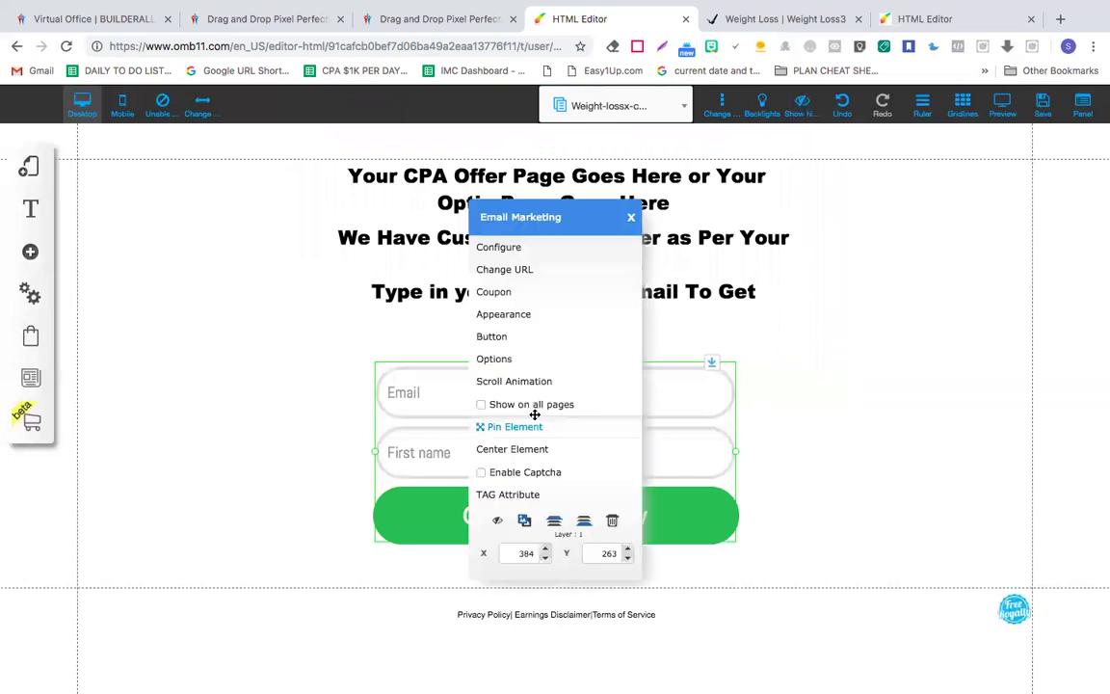
{"action": "left_click", "coordinate": [536, 250]}
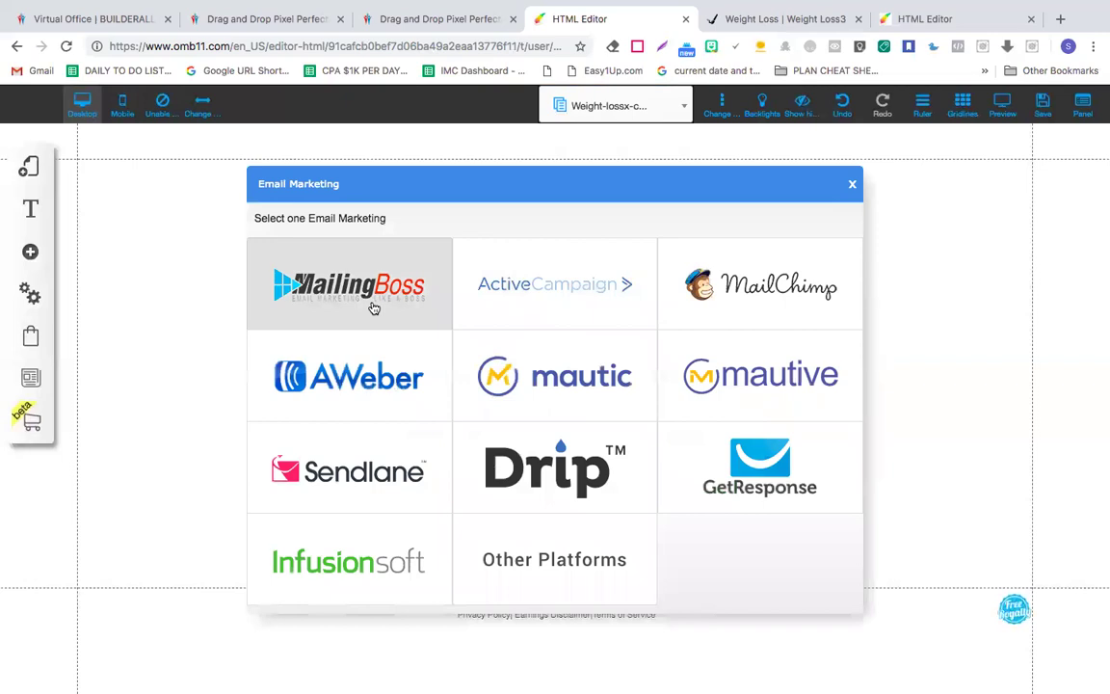
{"action": "left_click", "coordinate": [853, 183]}
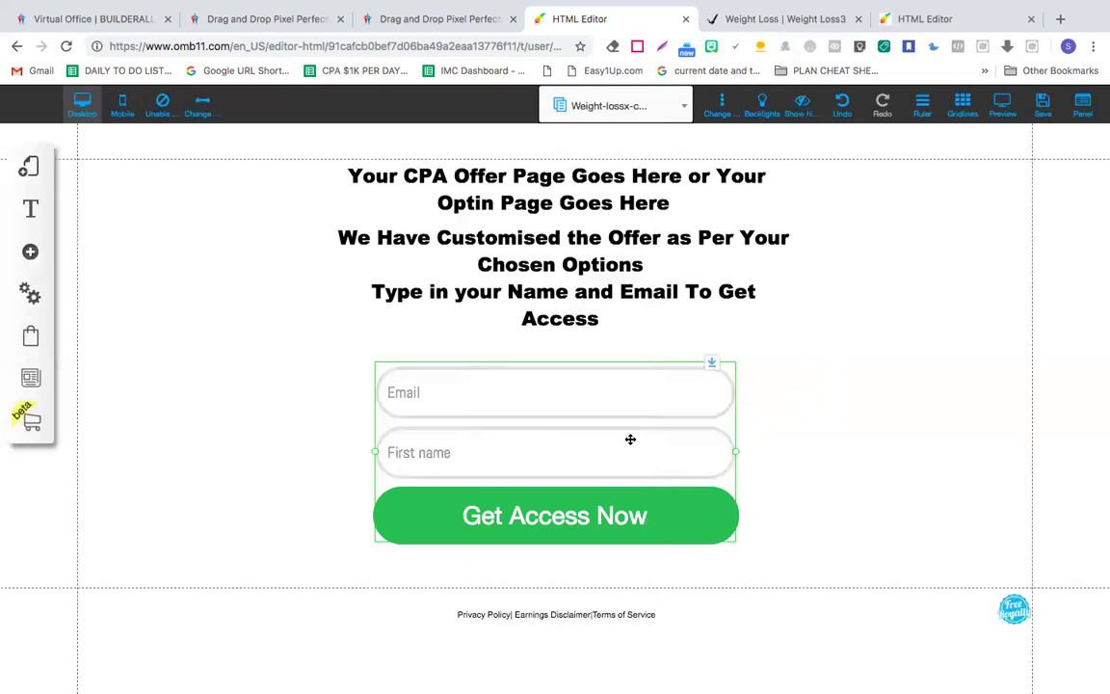
- Save the changes to the Weight-lossx-copy-3 and Weight-lossx-copy-2 pages and dismiss the alert
{"action": "left_click", "coordinate": [1045, 104]}
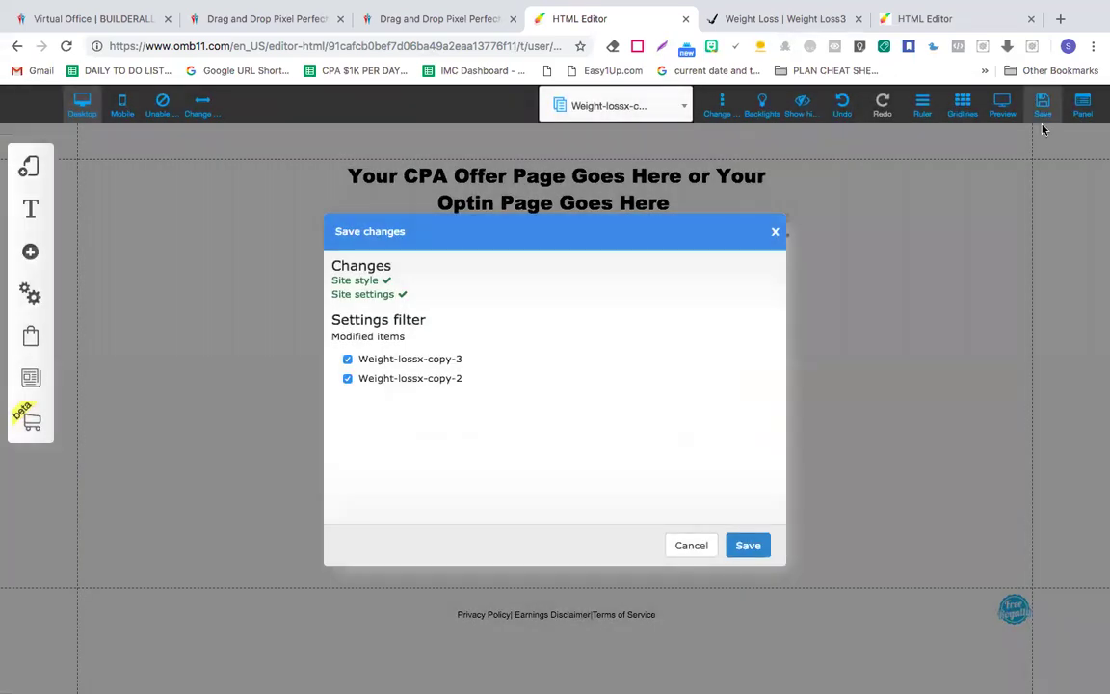
{"action": "left_click", "coordinate": [749, 547]}
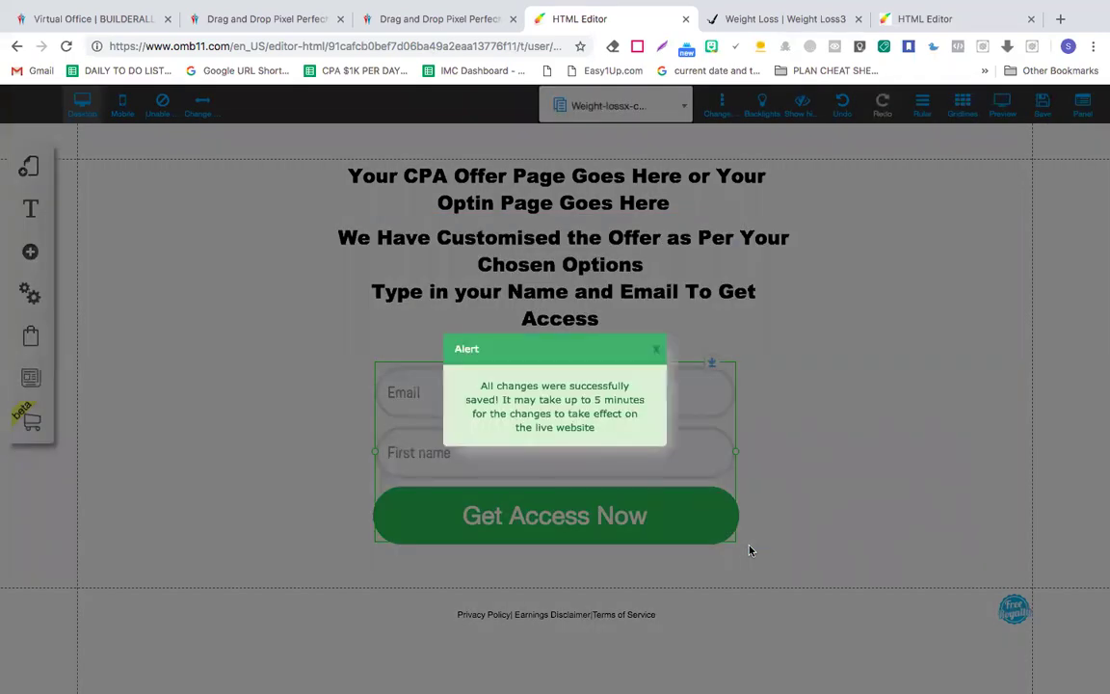
{"action": "left_click", "coordinate": [656, 350]}
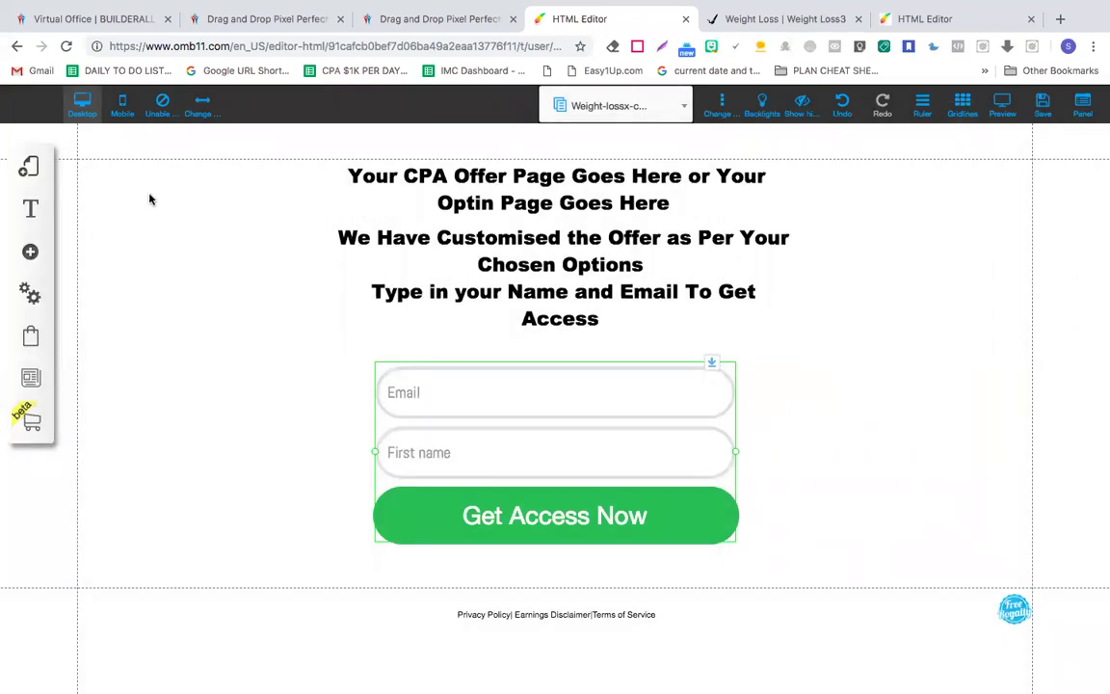
- Switch to the Weight Loss X page and save the site's style and settings
{"action": "left_click", "coordinate": [645, 115]}
{"action": "left_click", "coordinate": [602, 184]}
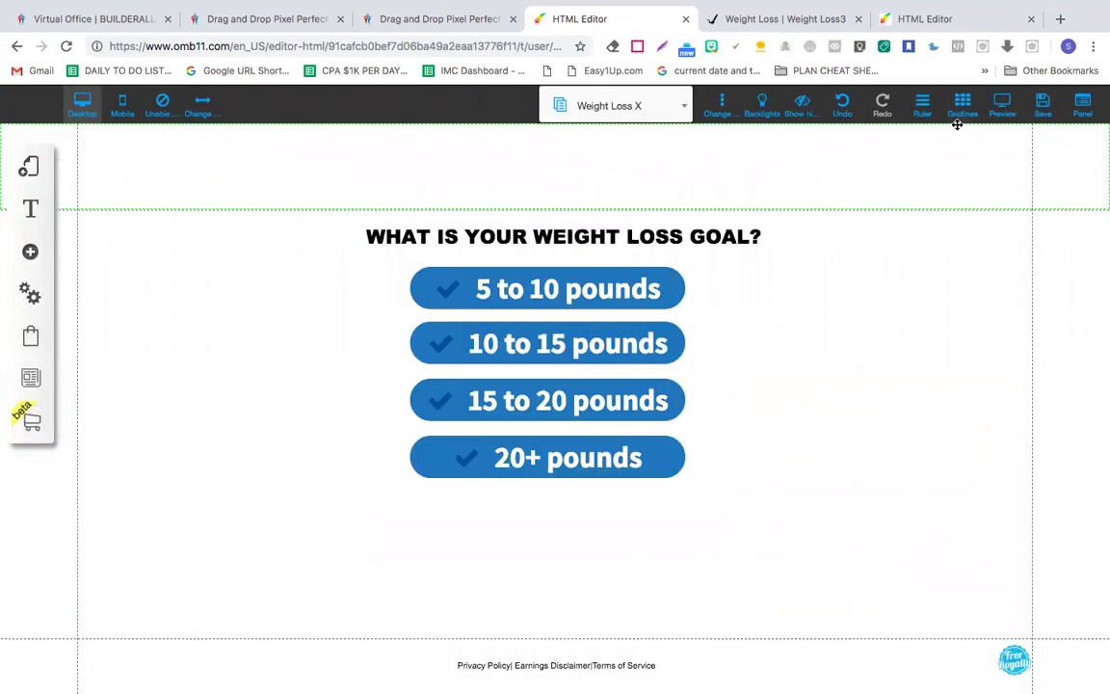
{"action": "left_click", "coordinate": [1040, 117]}
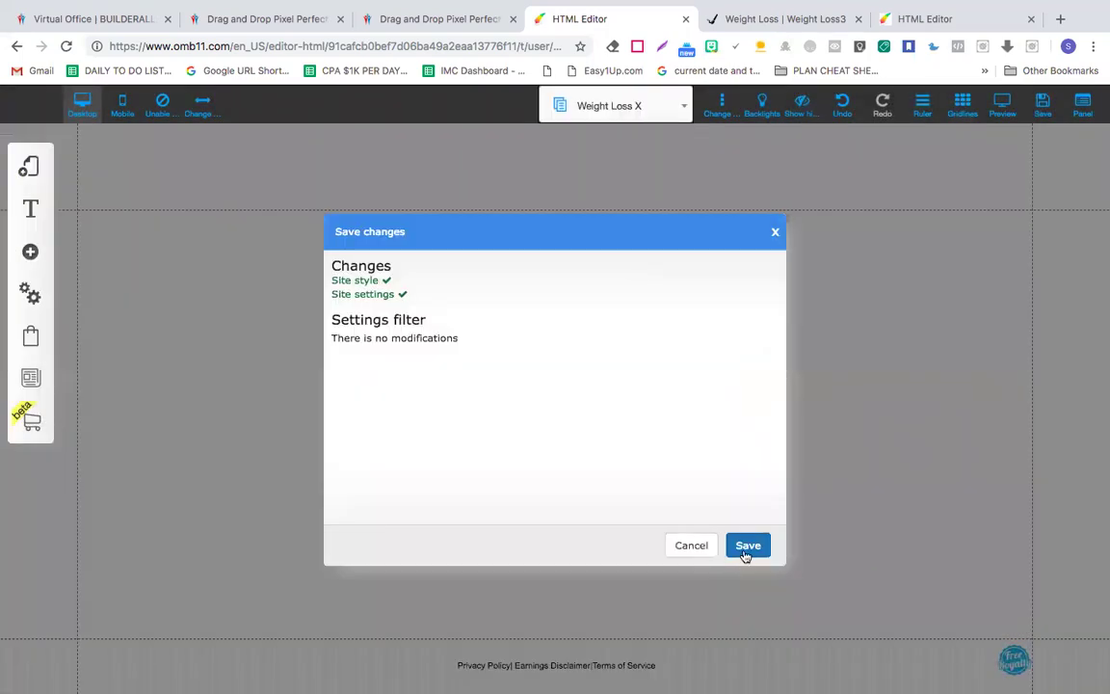
{"action": "left_click", "coordinate": [746, 547]}
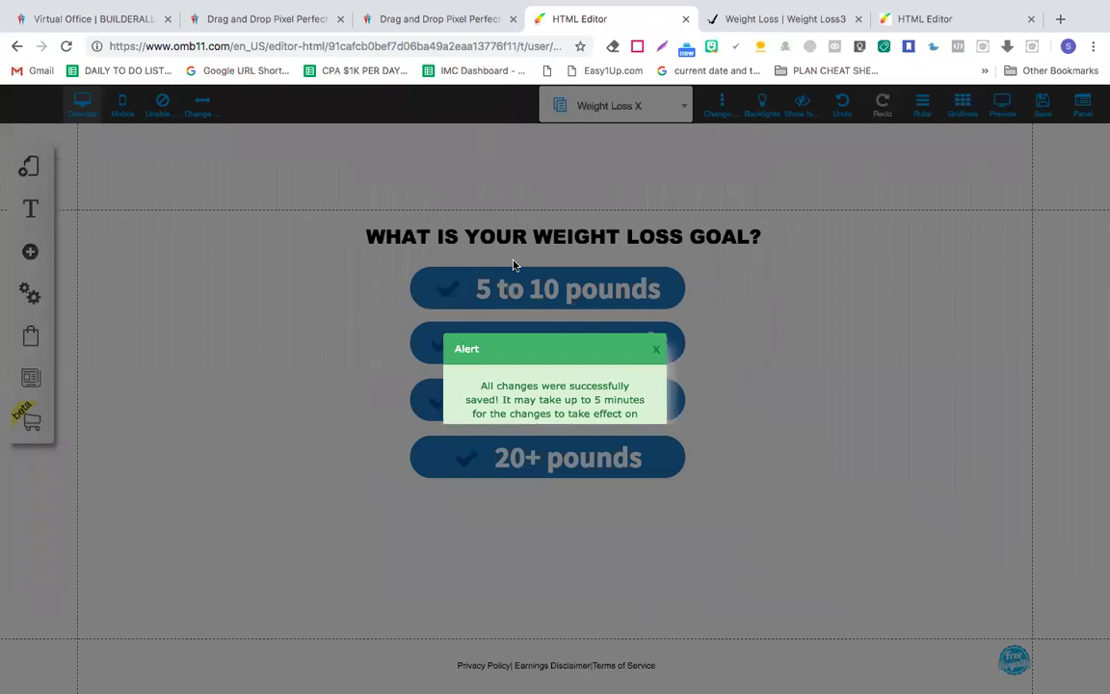
{"action": "left_click", "coordinate": [659, 351]}
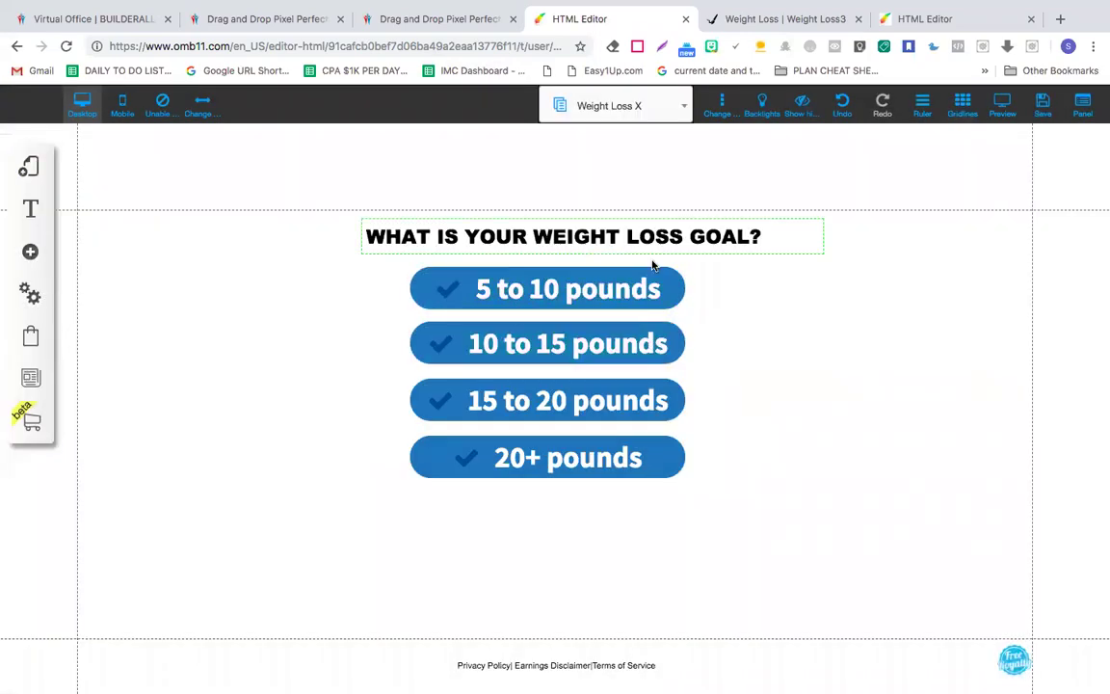
- Link the "5 to 10 pounds" button to the page Weight-lossx-copy-1, opening in the same tab
{"action": "left_click", "coordinate": [574, 300]}
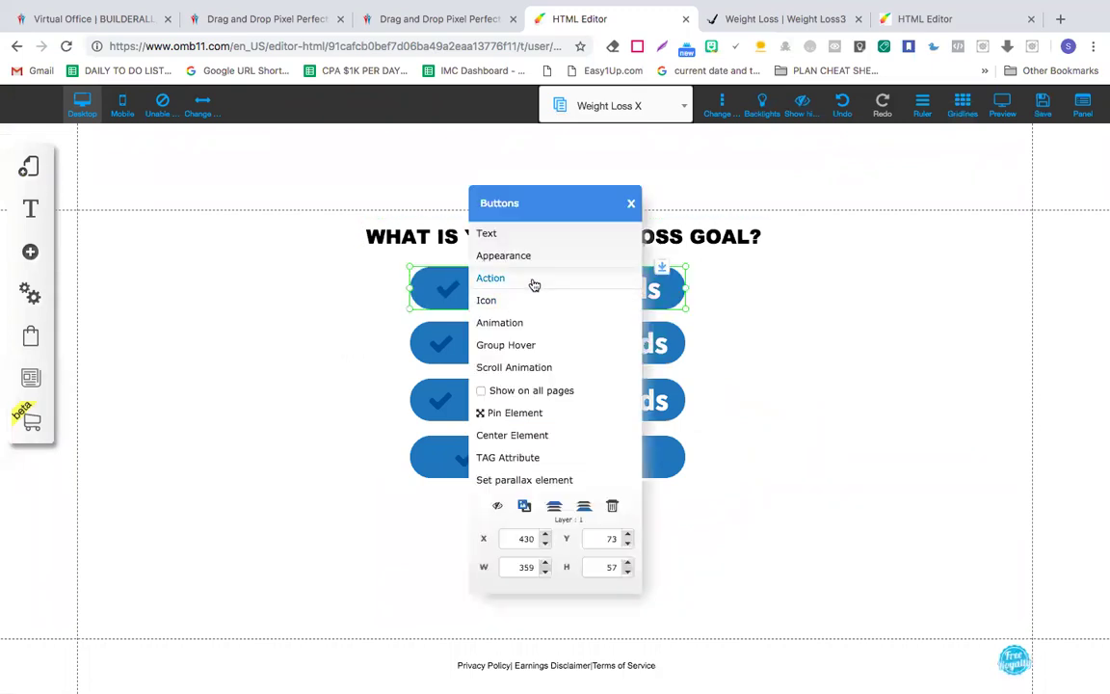
{"action": "left_click", "coordinate": [534, 286]}
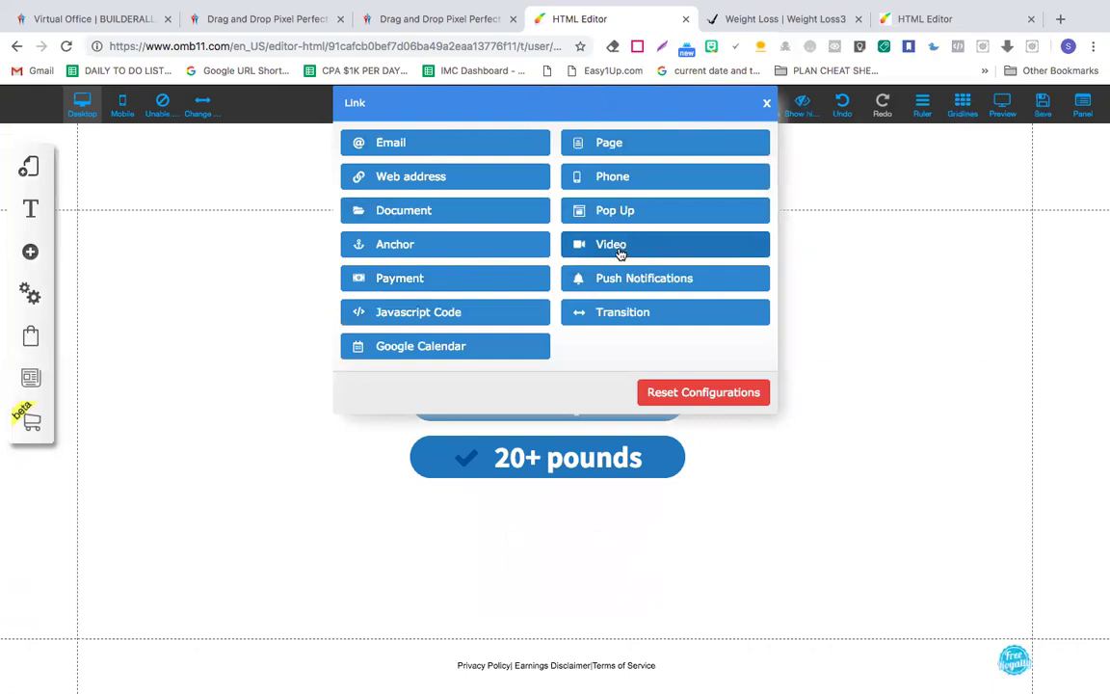
{"action": "left_click", "coordinate": [623, 150]}
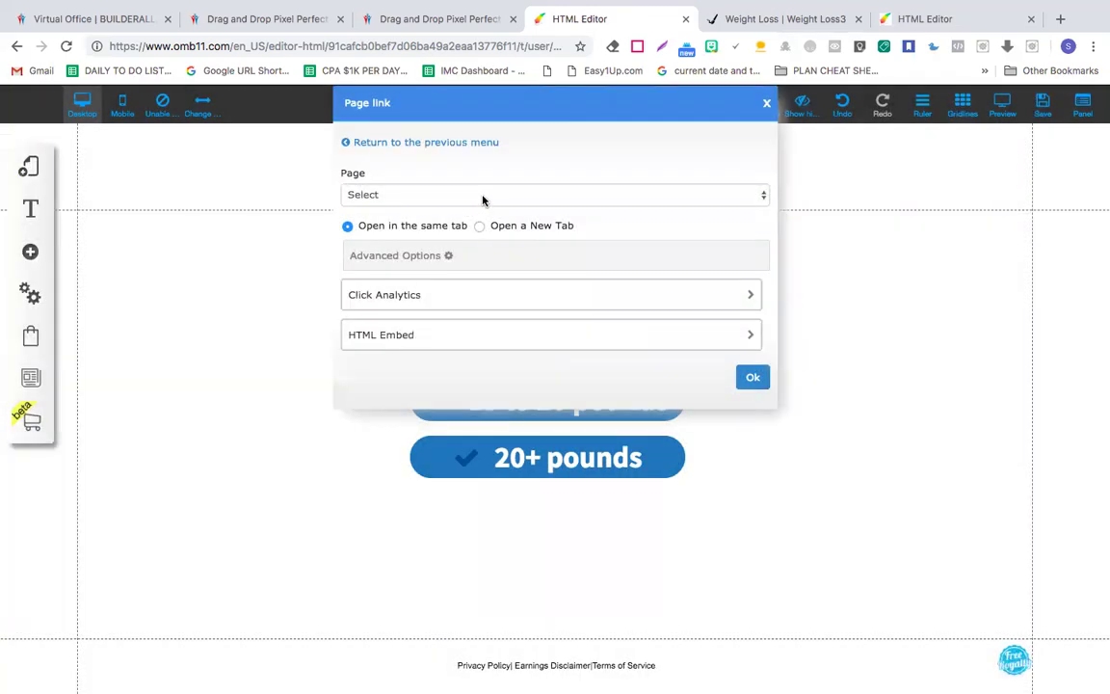
{"action": "left_click", "coordinate": [483, 197]}
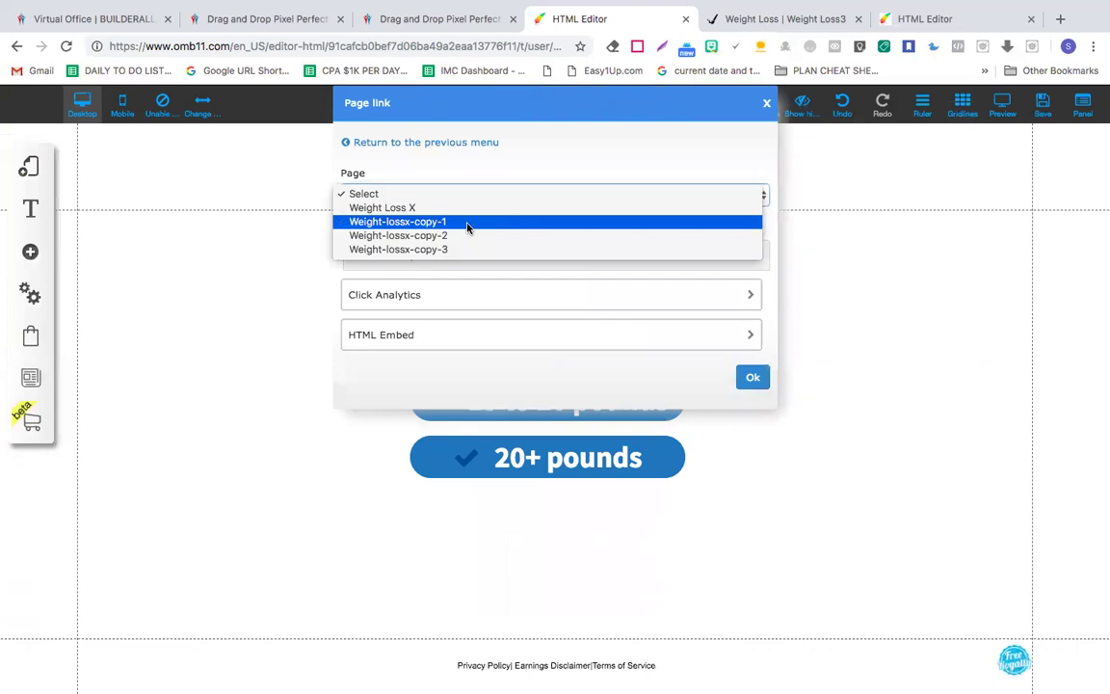
{"action": "left_click", "coordinate": [468, 224]}
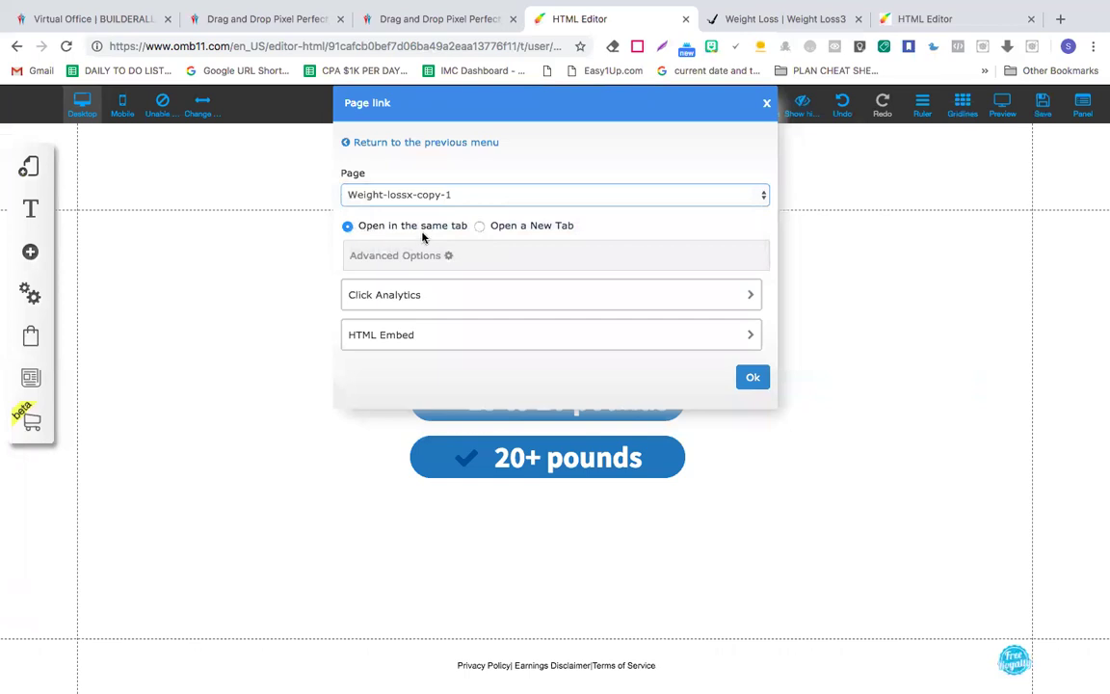
{"action": "left_click", "coordinate": [754, 379]}
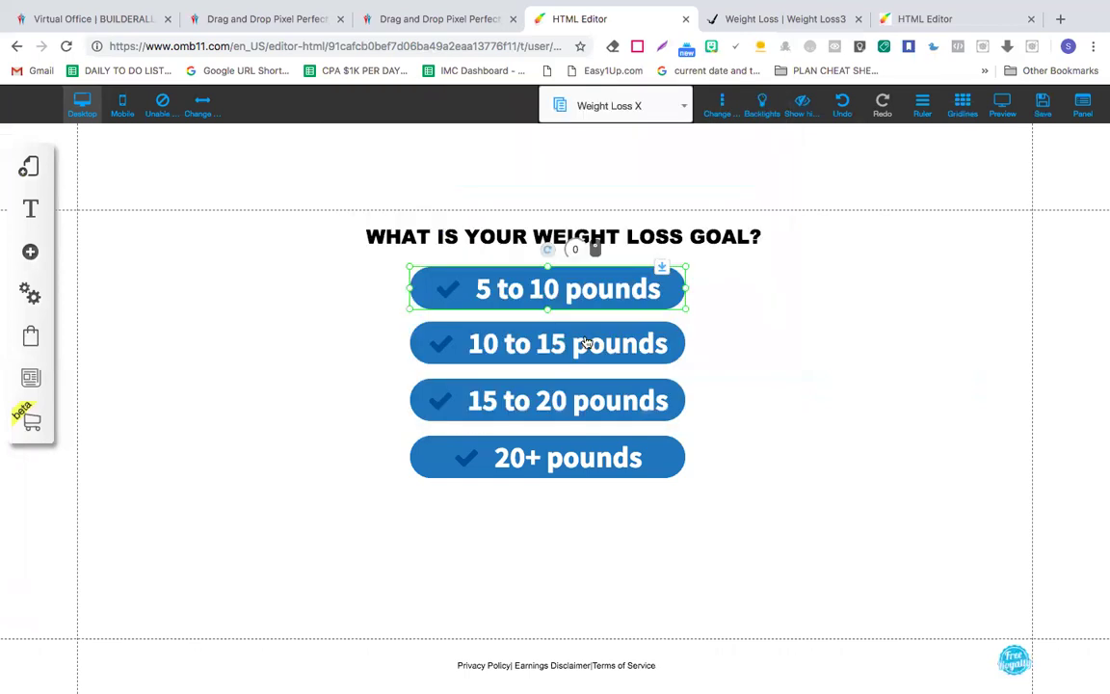
- Link the "10 to 15 pounds" button to the page Weight-lossx-copy-1, opening in the same tab
{"action": "left_click", "coordinate": [586, 345]}
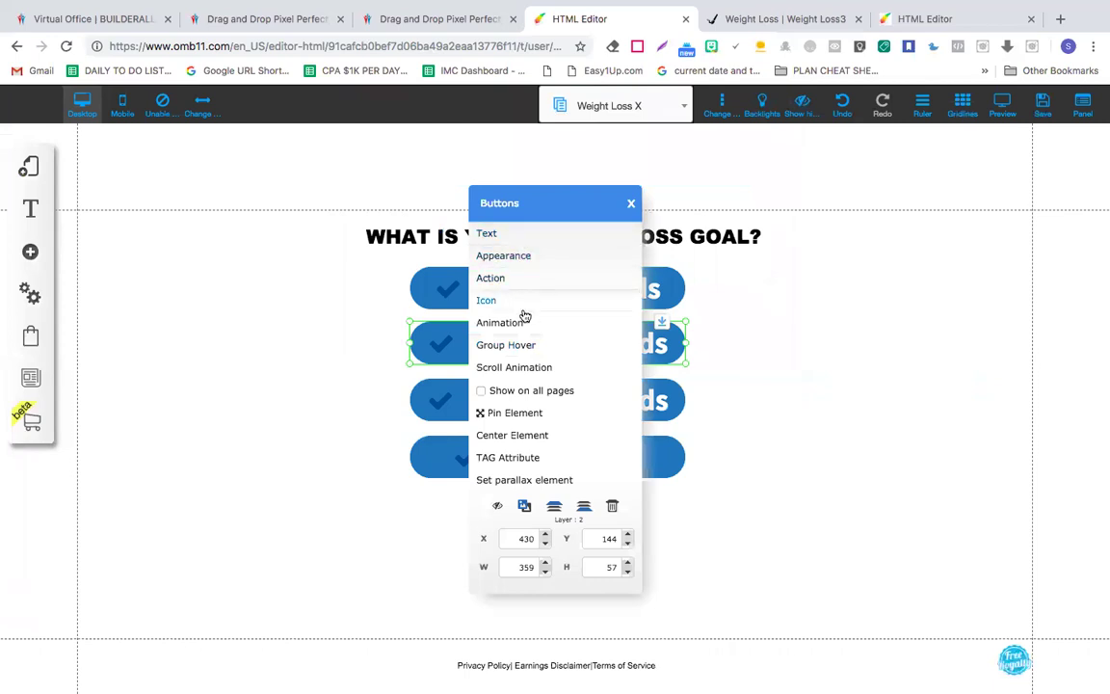
{"action": "left_click", "coordinate": [522, 280]}
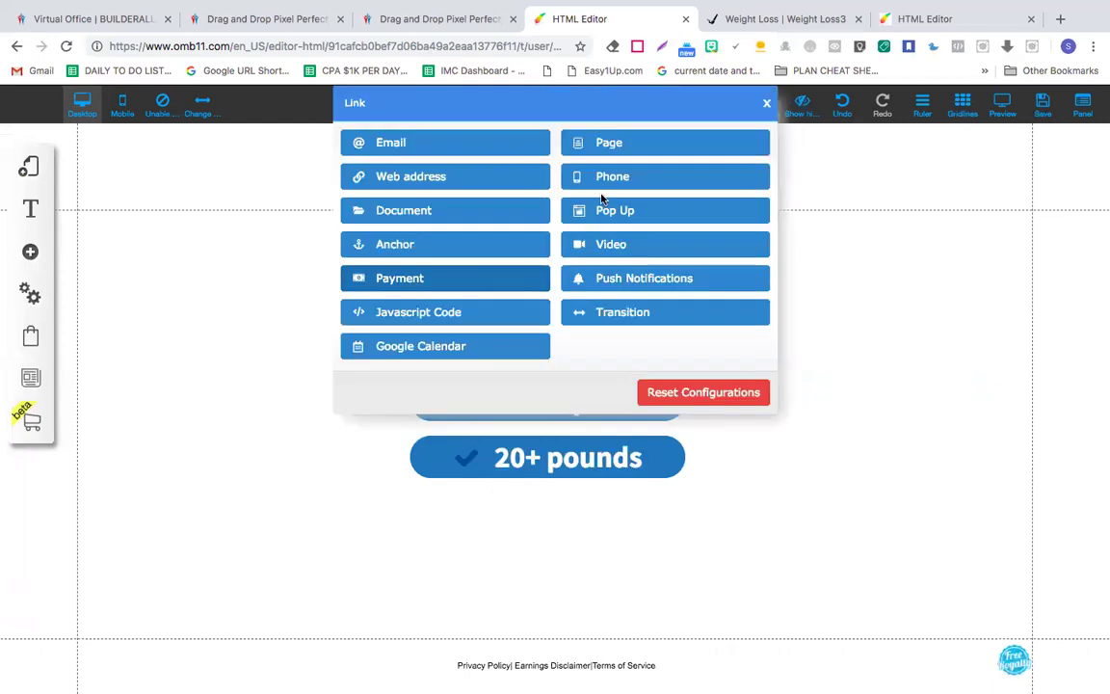
{"action": "left_click", "coordinate": [634, 144]}
{"action": "left_click", "coordinate": [517, 193]}
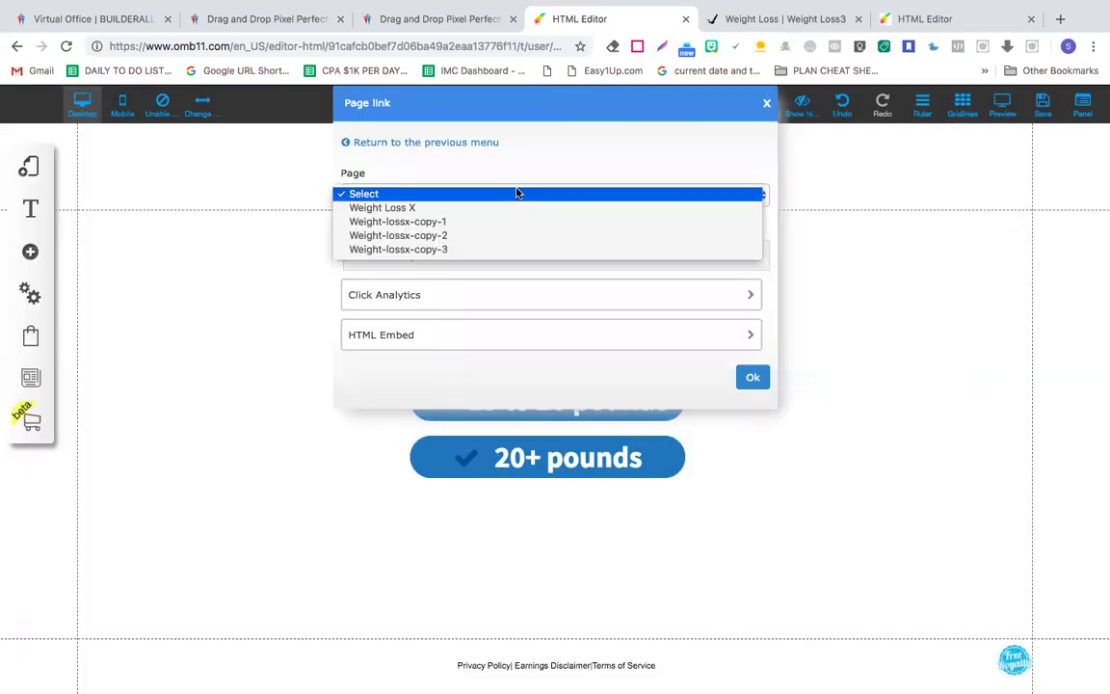
{"action": "left_click", "coordinate": [502, 221]}
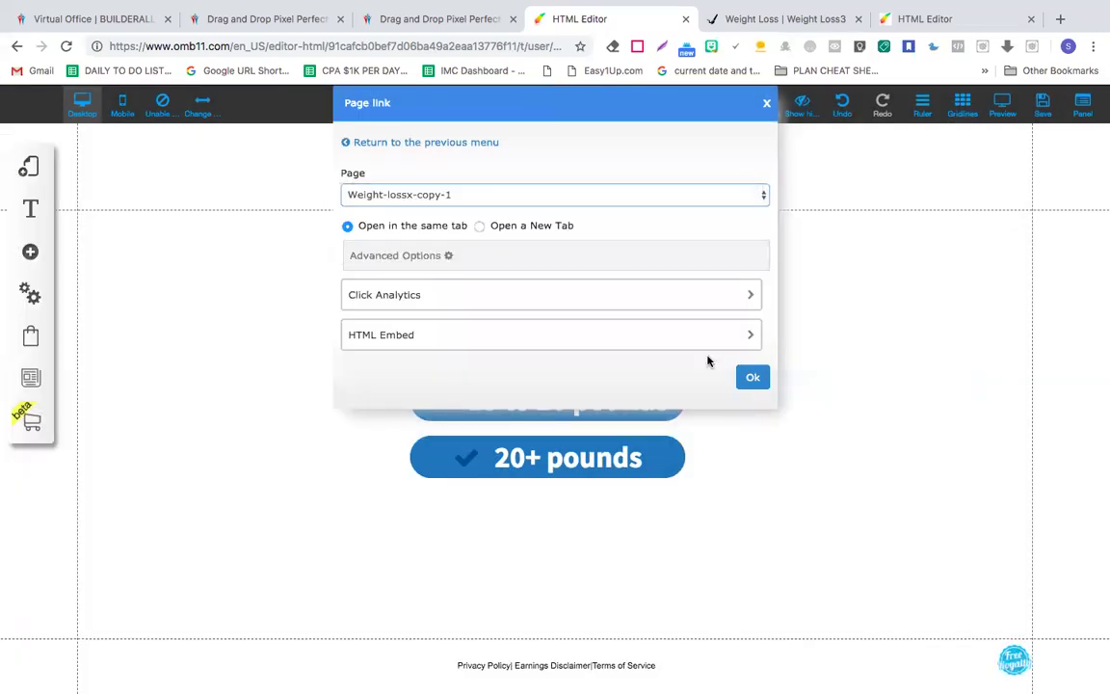
{"action": "left_click", "coordinate": [752, 377]}
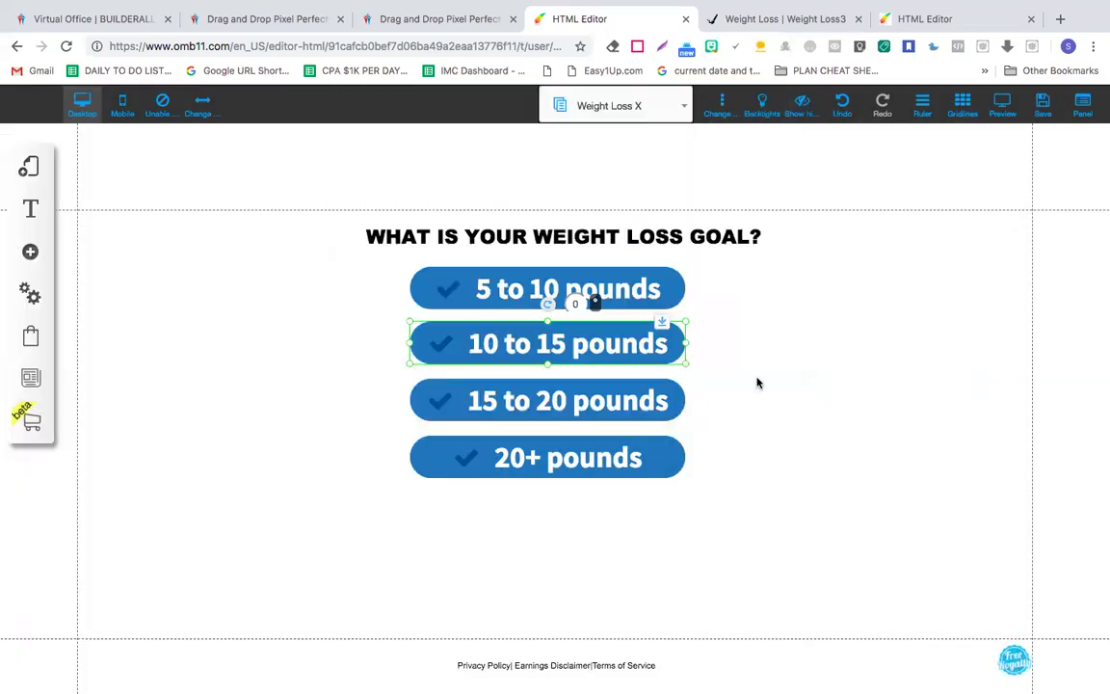
- Link the "15 to 20 pounds" button to the page Weight-lossx-copy-1, opening in the same tab
{"action": "right_click", "coordinate": [575, 395]}
{"action": "left_click", "coordinate": [542, 290]}
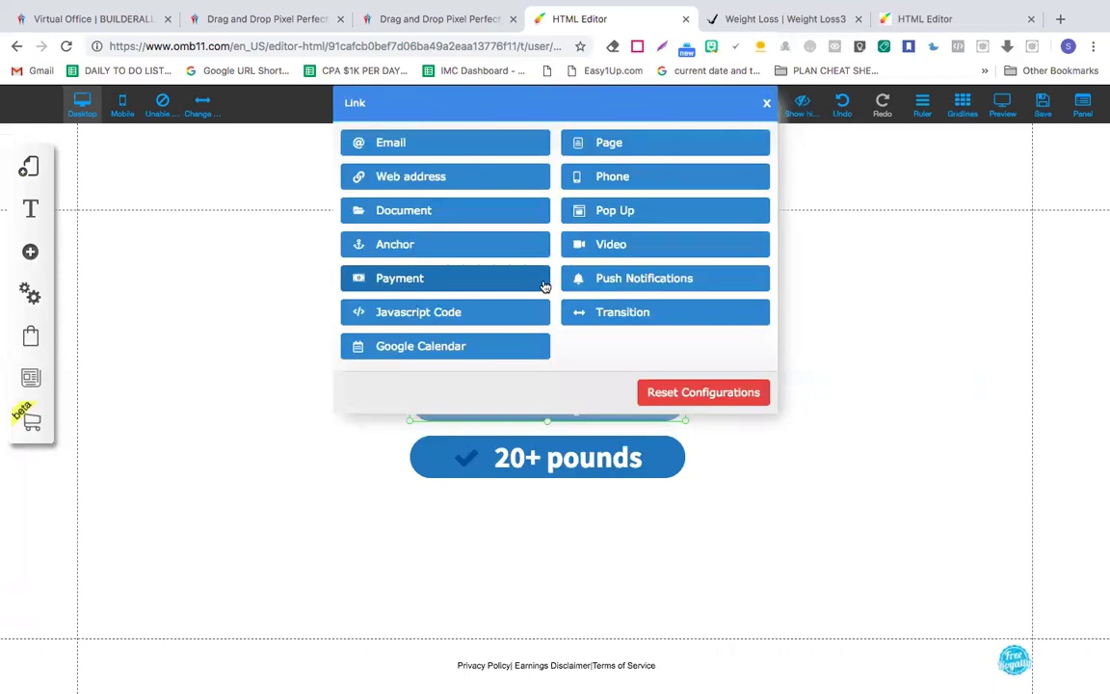
{"action": "left_click", "coordinate": [622, 147]}
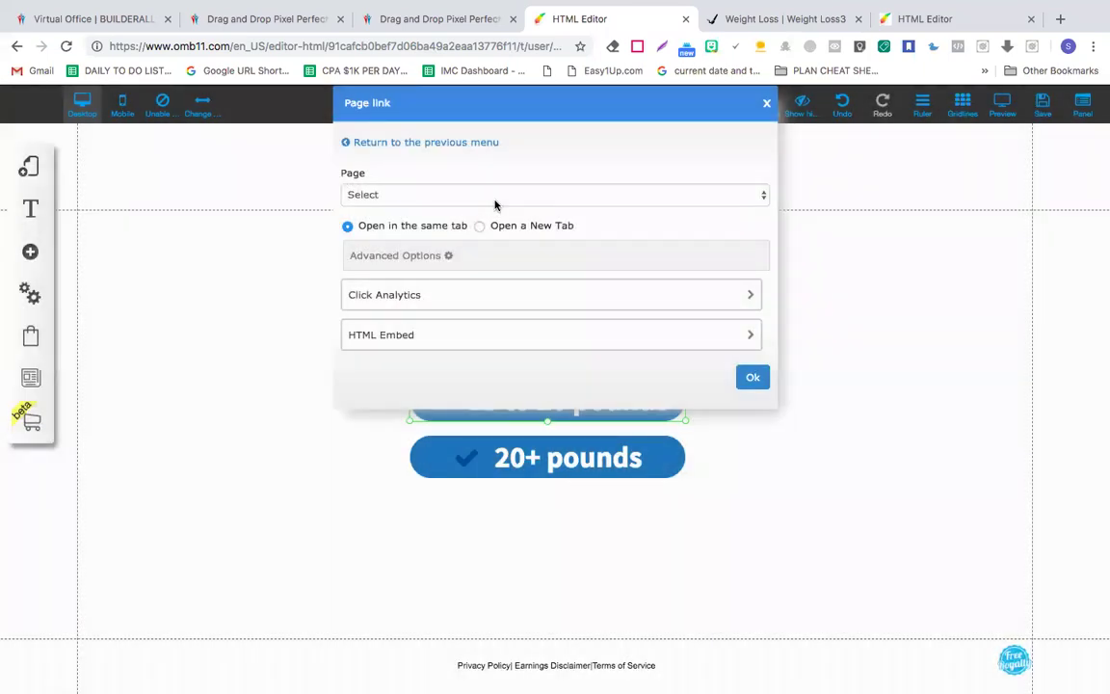
{"action": "left_click", "coordinate": [495, 205]}
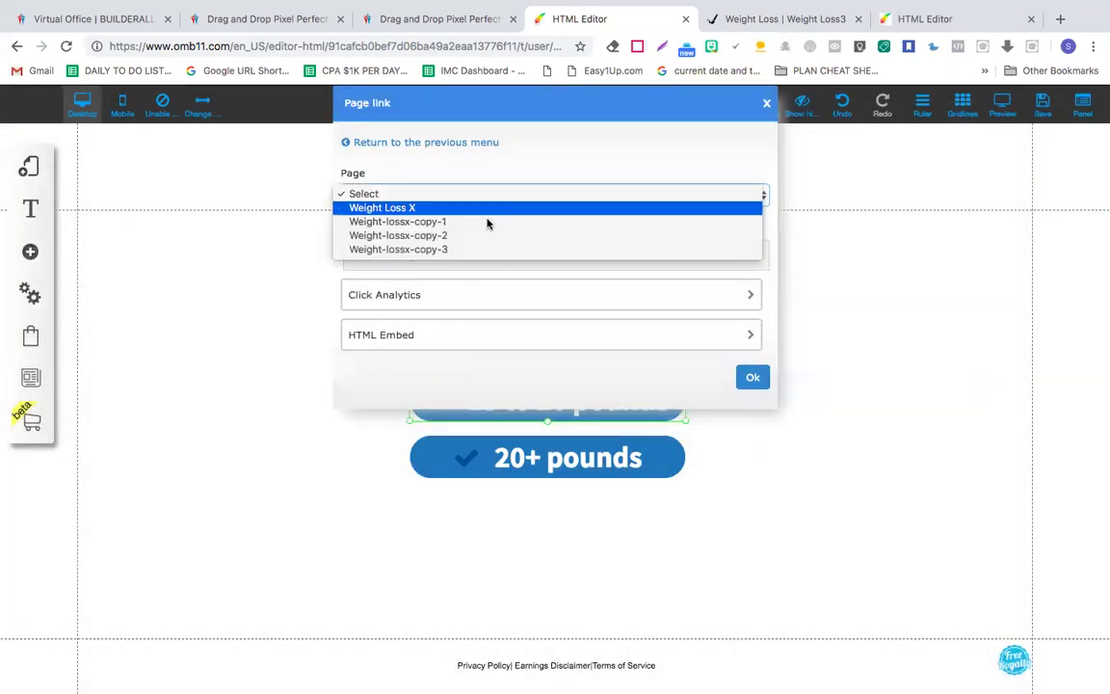
{"action": "left_click", "coordinate": [575, 277]}
{"action": "left_click", "coordinate": [752, 376]}
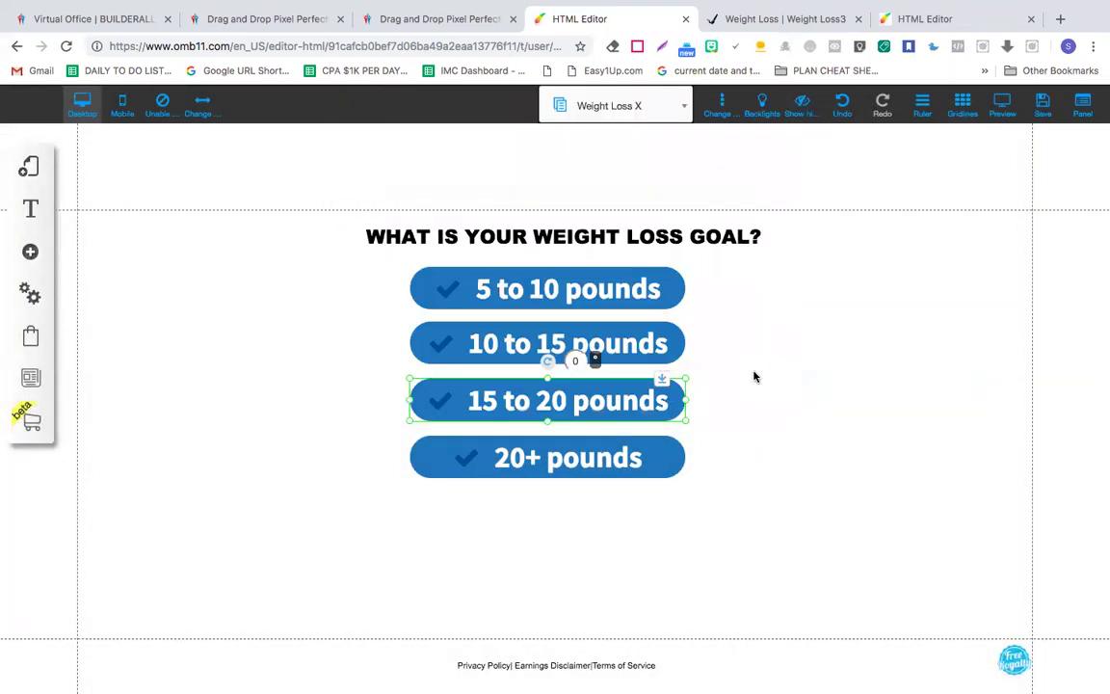
- Link the "20+ pounds" button to the page Weight-lossx-copy-1
{"action": "left_click", "coordinate": [620, 459]}
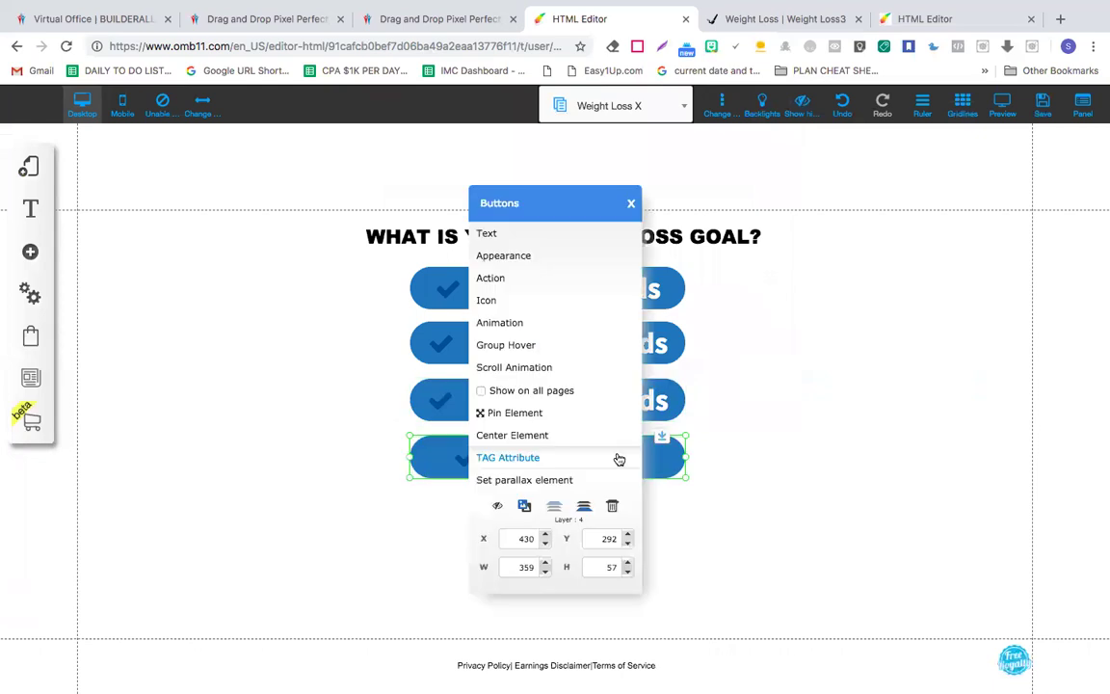
{"action": "left_click", "coordinate": [522, 283]}
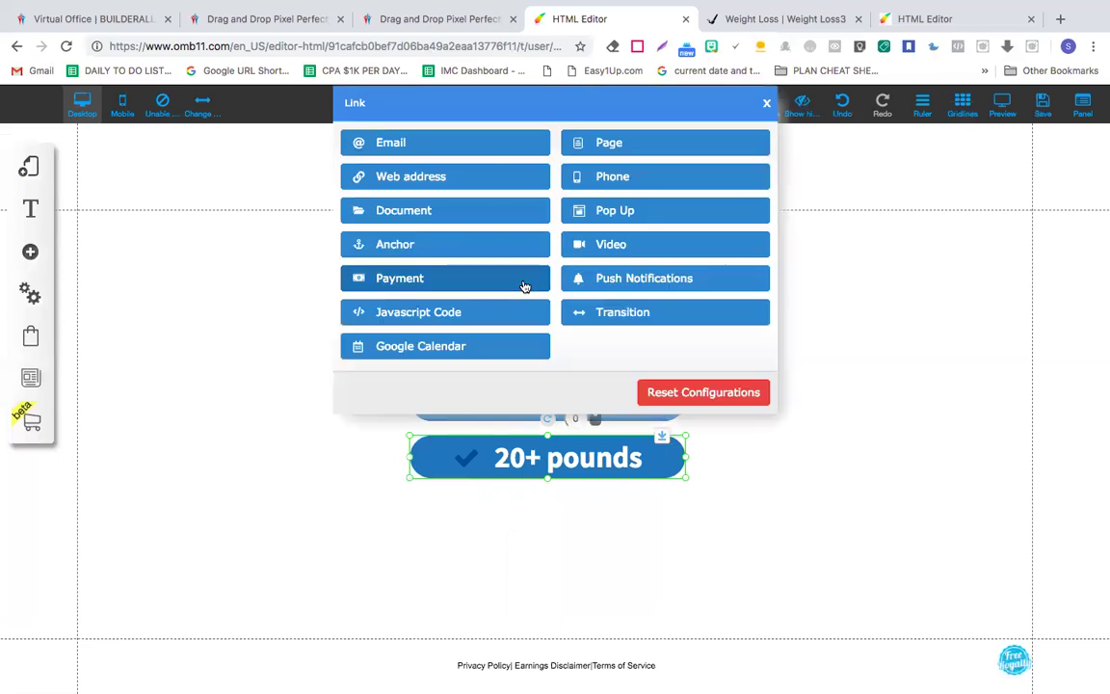
{"action": "left_click", "coordinate": [625, 148]}
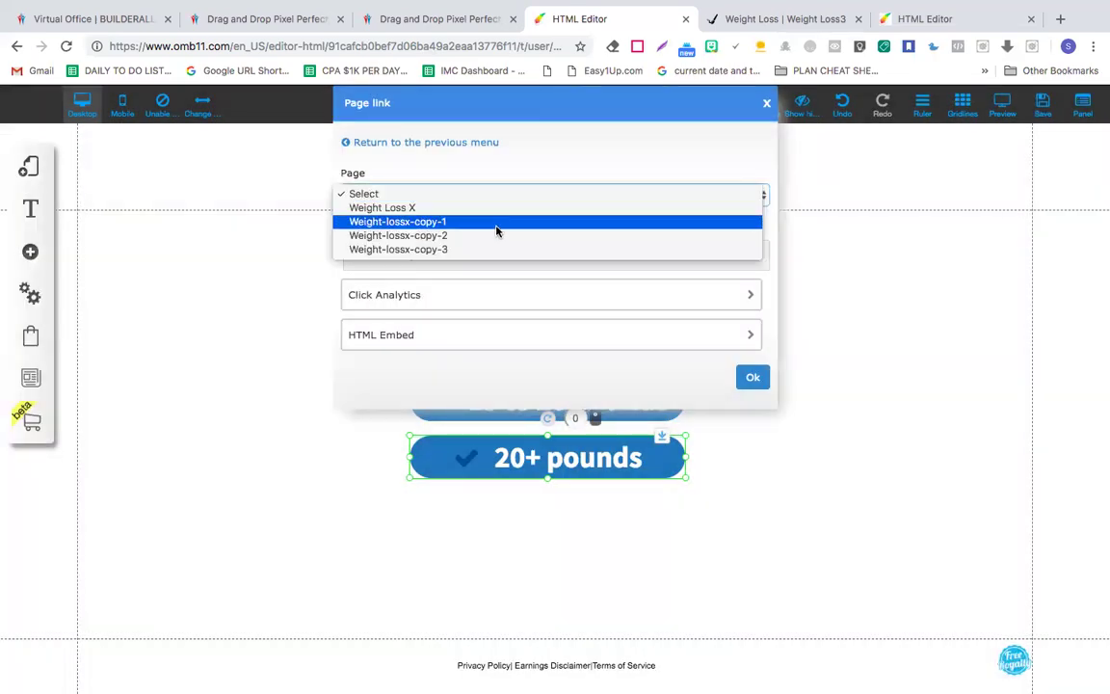
{"action": "left_click", "coordinate": [496, 229]}
{"action": "left_click", "coordinate": [753, 377]}
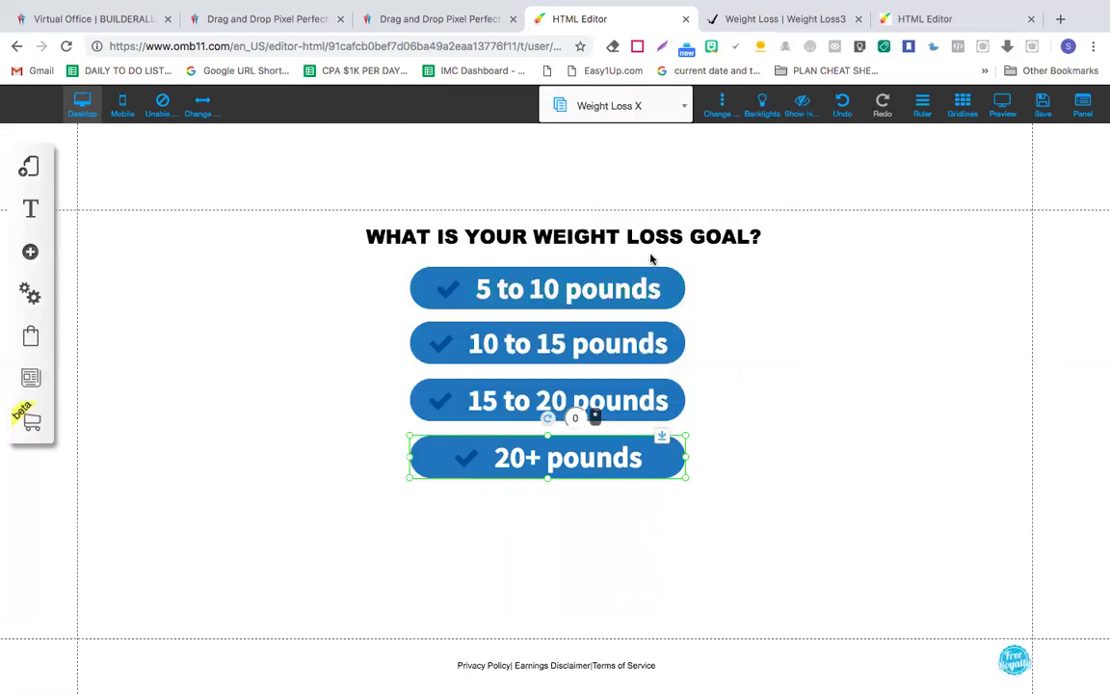
- Save the changes to the Weight Loss X page and dismiss the alert
{"action": "left_click", "coordinate": [1042, 110]}
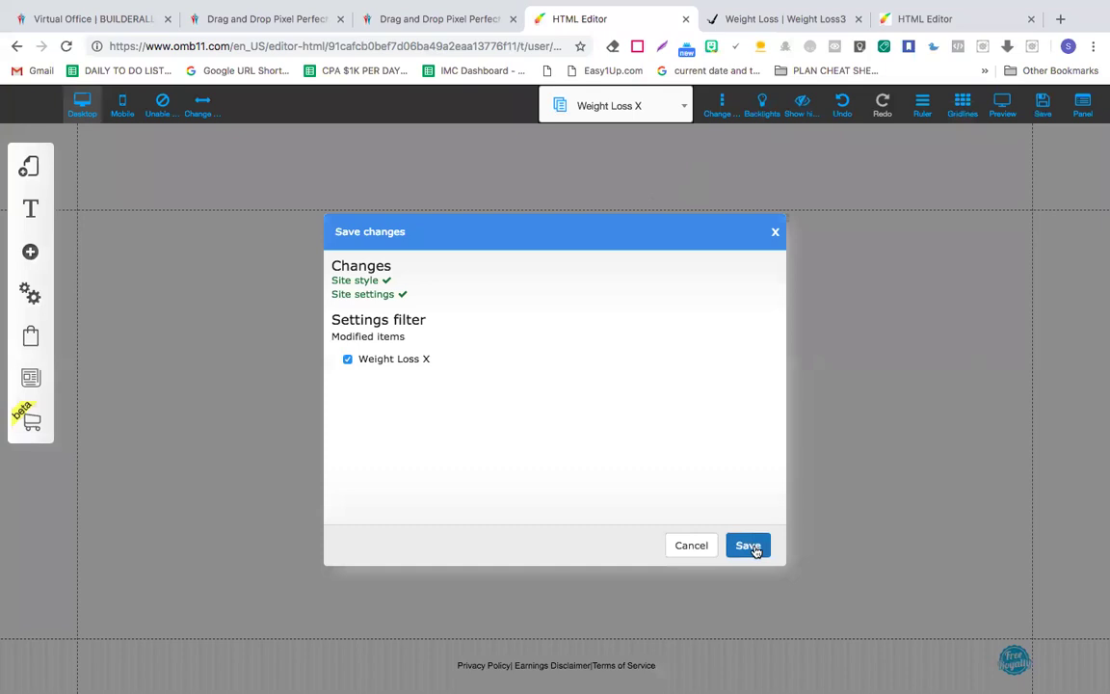
{"action": "left_click", "coordinate": [748, 546]}
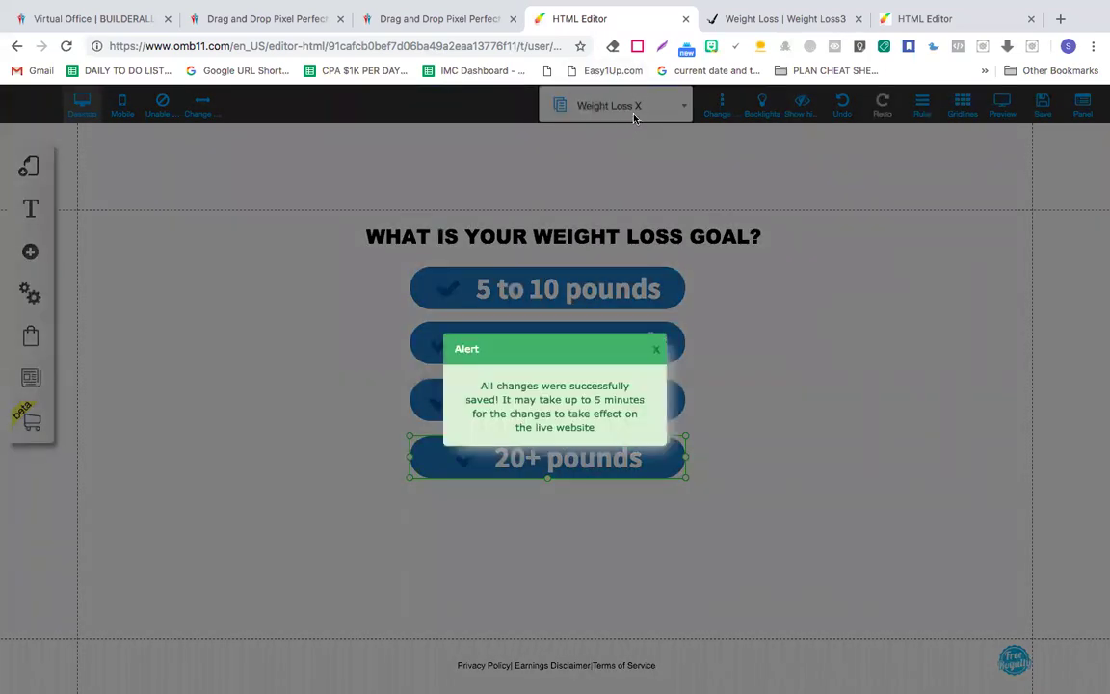
{"action": "left_click", "coordinate": [658, 352]}
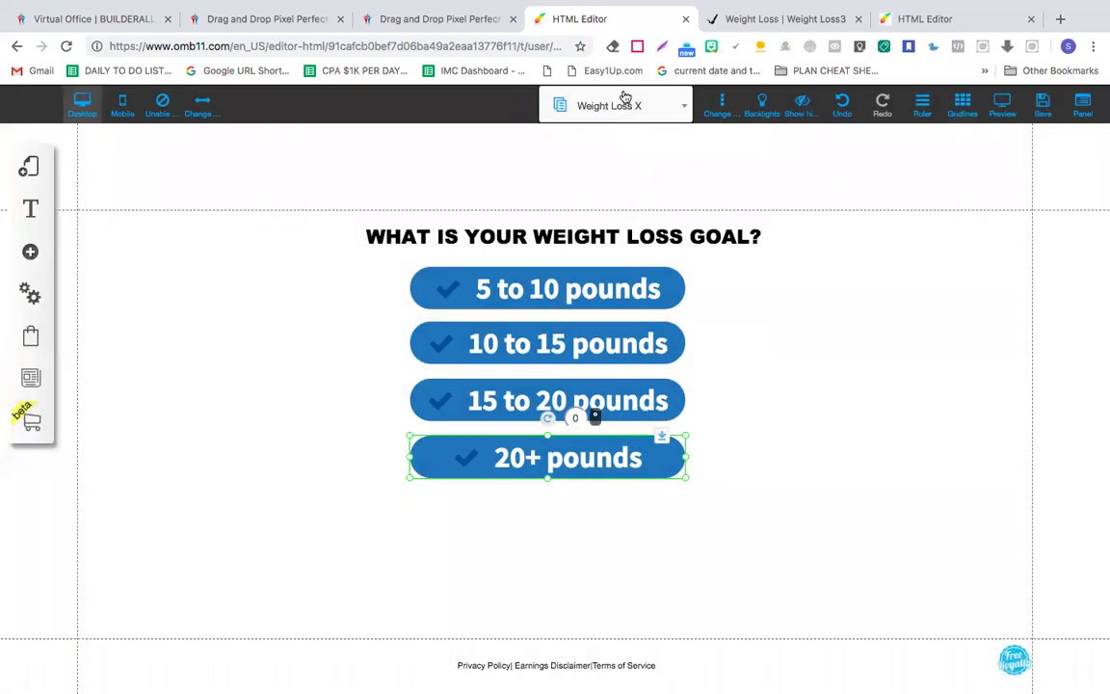
- Switch to the spare-time question page and link its "15 to 30 minutes" button to the page Weight-lossx-copy-2, opening in the same tab
{"action": "left_click", "coordinate": [559, 99]}
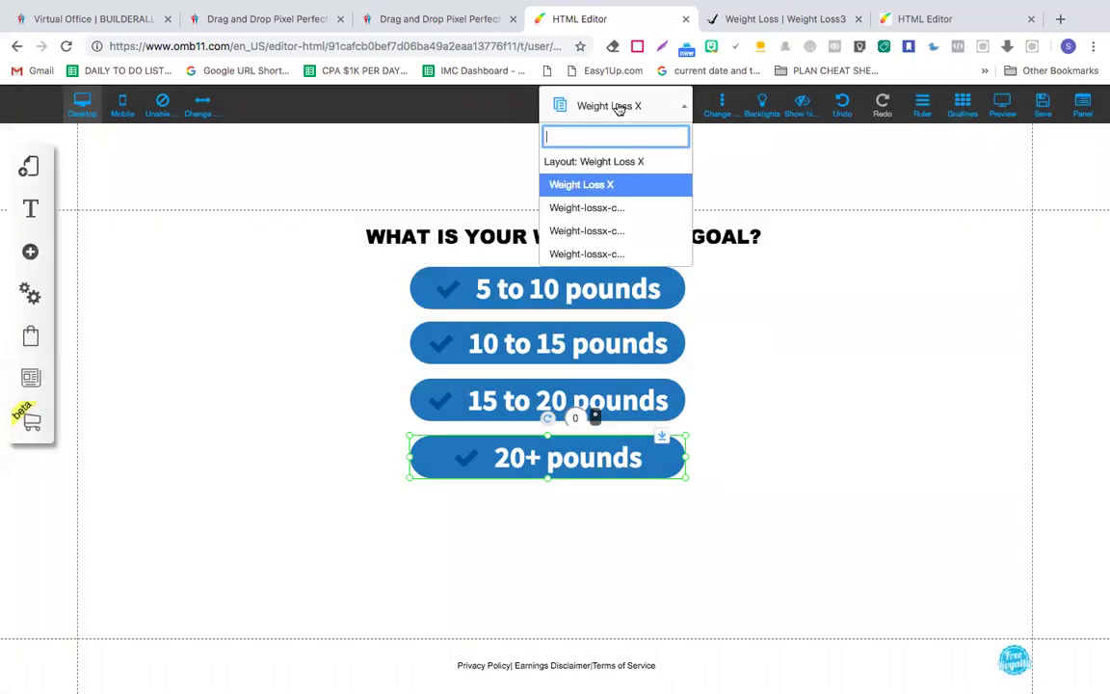
{"action": "left_click", "coordinate": [598, 209]}
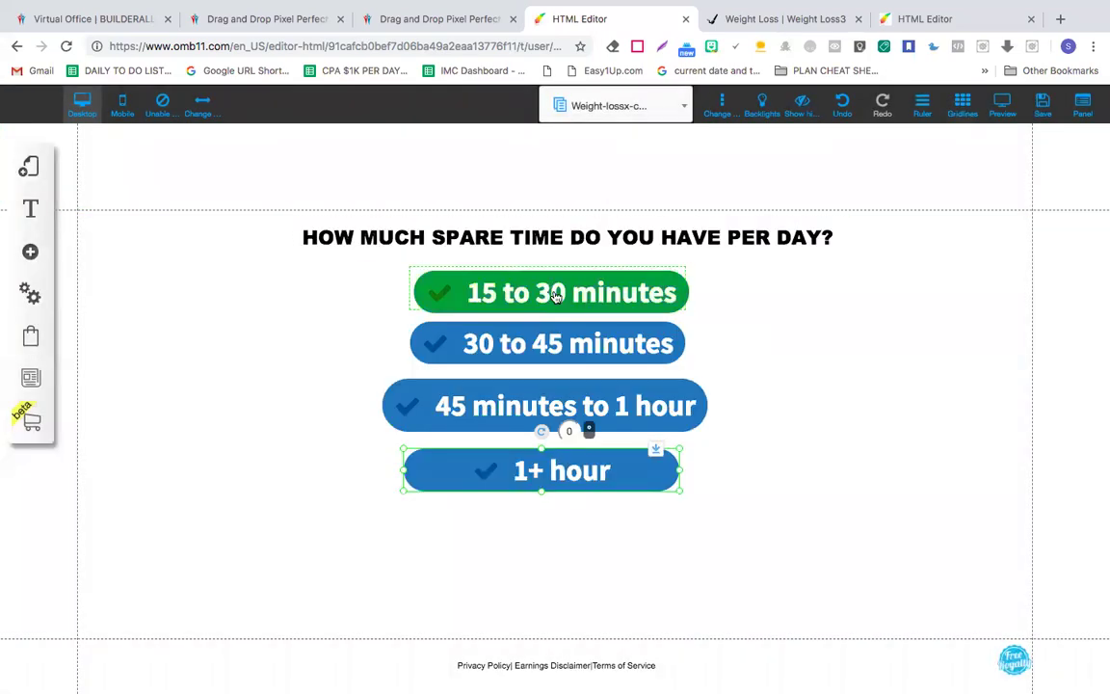
{"action": "right_click", "coordinate": [555, 296]}
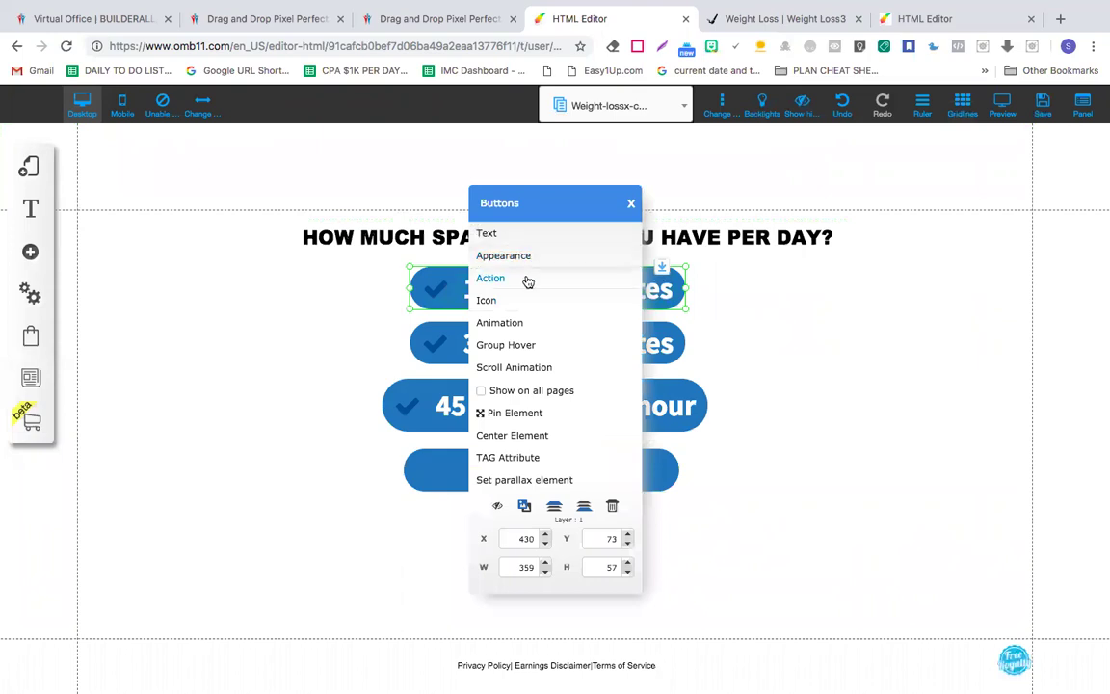
{"action": "left_click", "coordinate": [526, 279]}
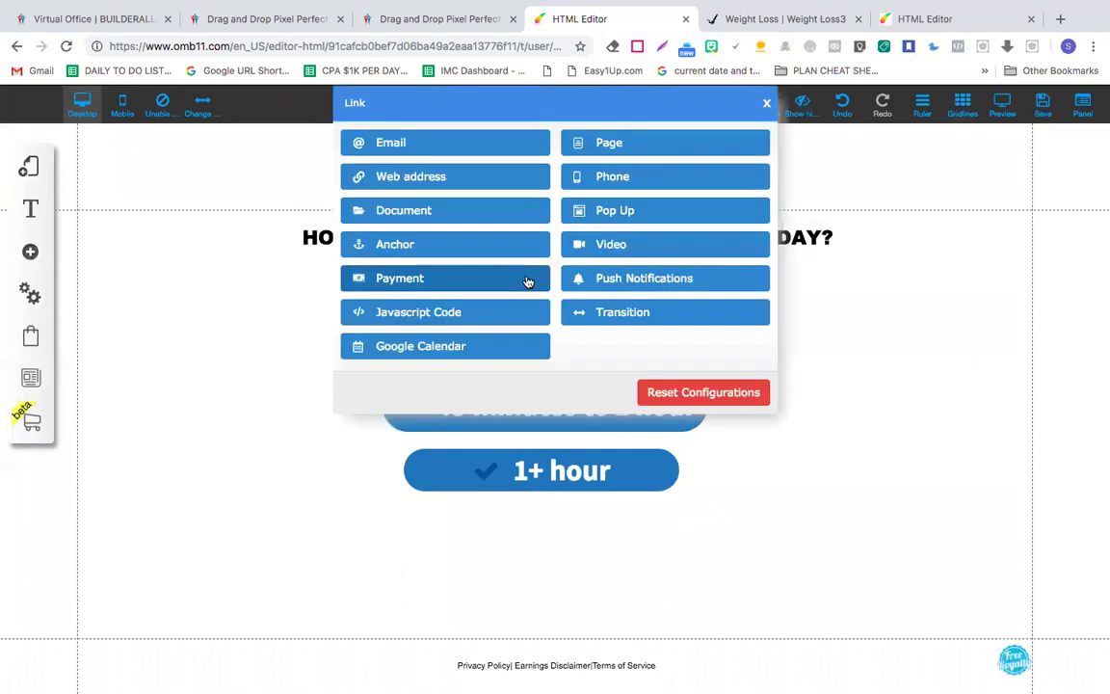
{"action": "left_click", "coordinate": [613, 144]}
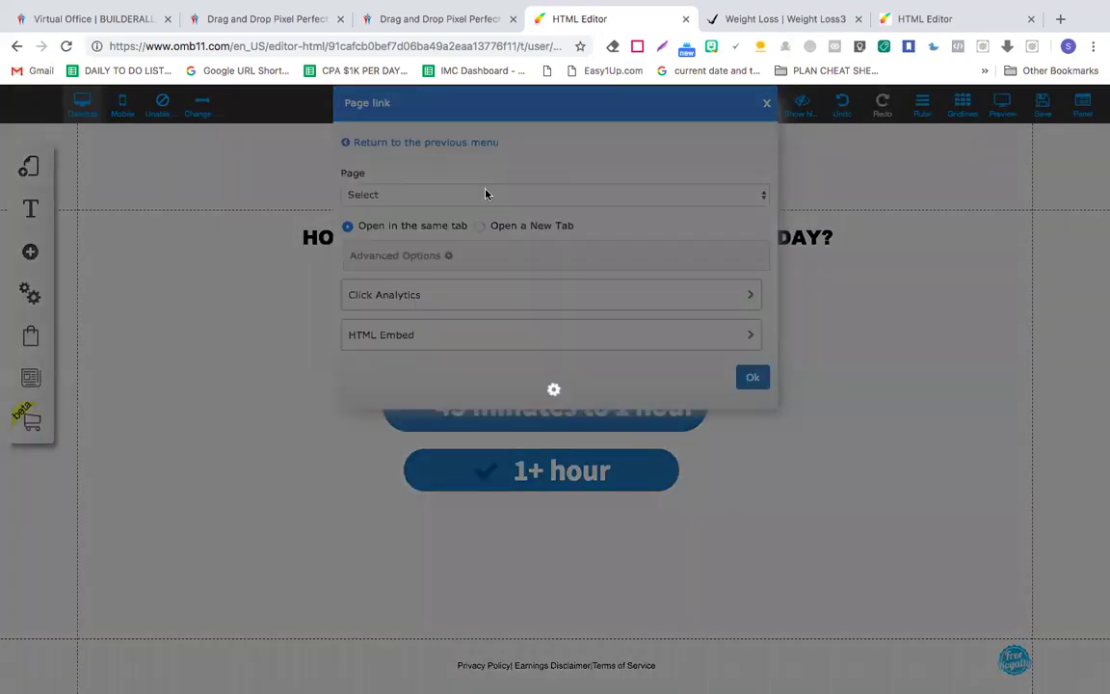
{"action": "left_click", "coordinate": [486, 191]}
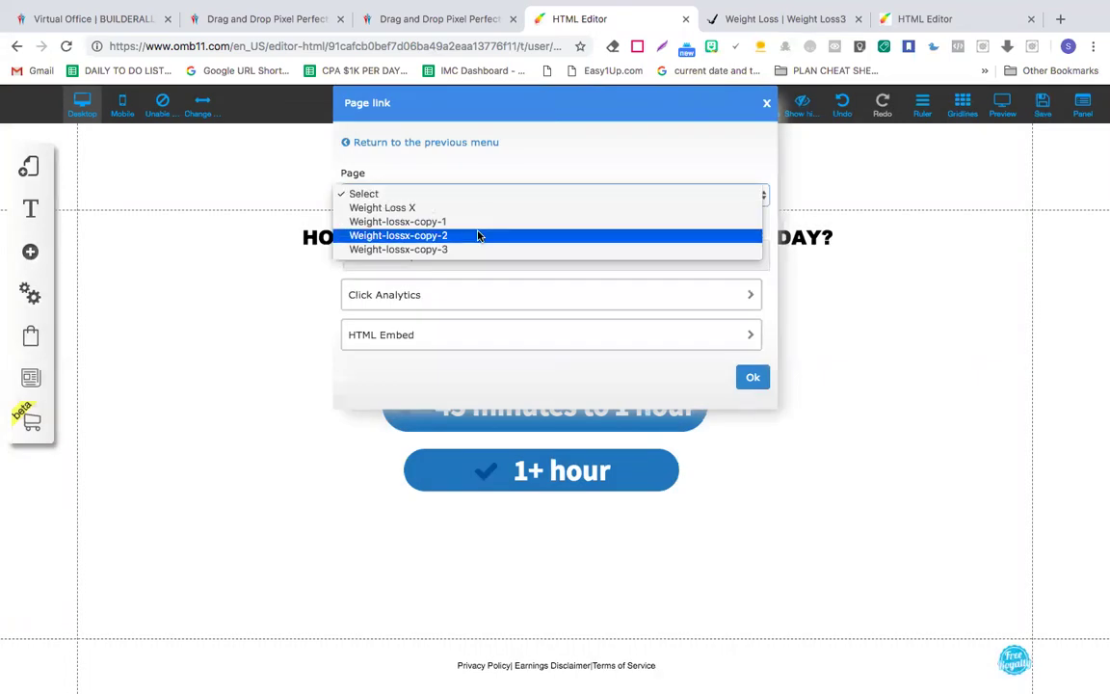
{"action": "left_click", "coordinate": [478, 235]}
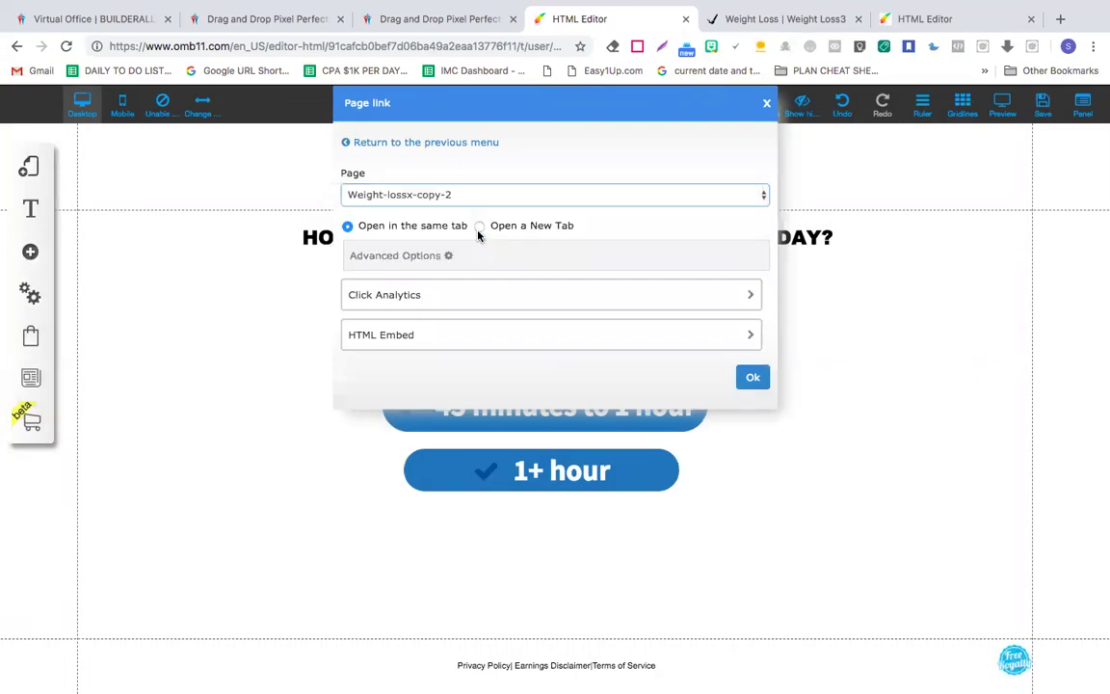
{"action": "left_click", "coordinate": [753, 378]}
- Link the "30 to 45 minutes" button to the page Weight-lossx-copy-2, opening in the same tab
{"action": "right_click", "coordinate": [610, 337]}
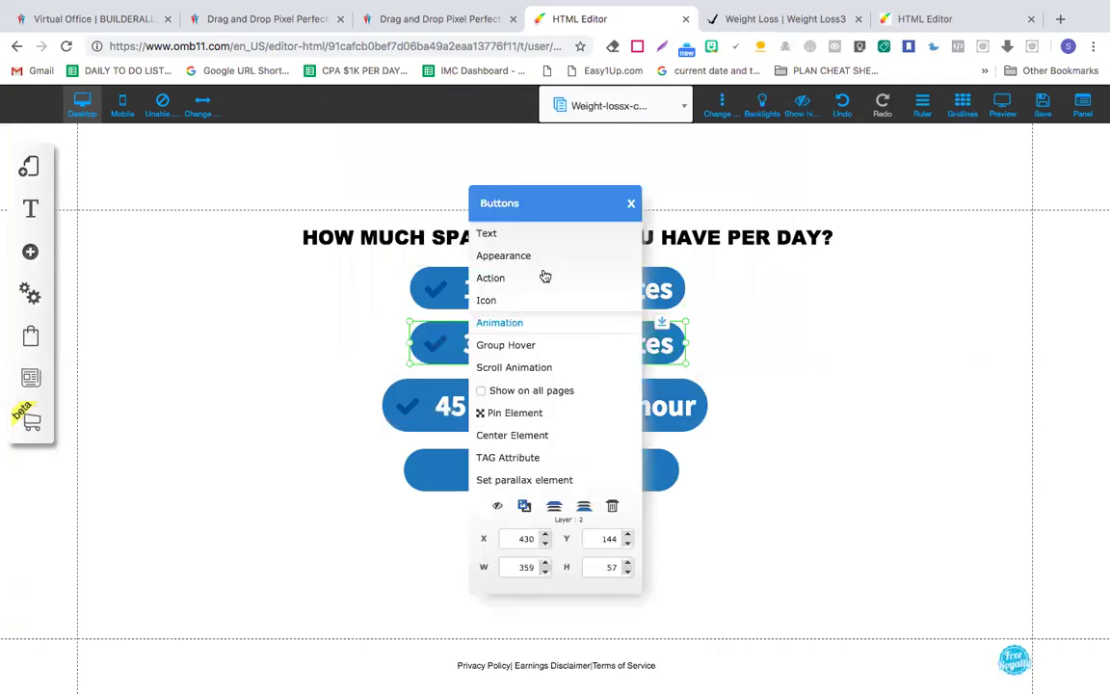
{"action": "left_click", "coordinate": [542, 277]}
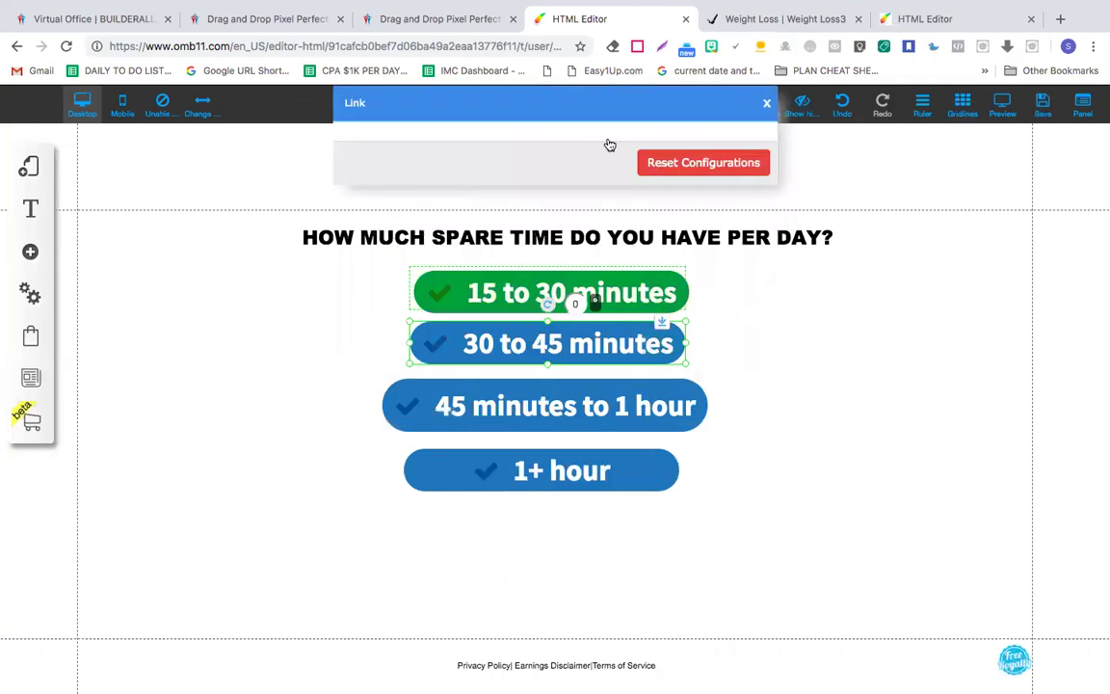
{"action": "left_click", "coordinate": [605, 144]}
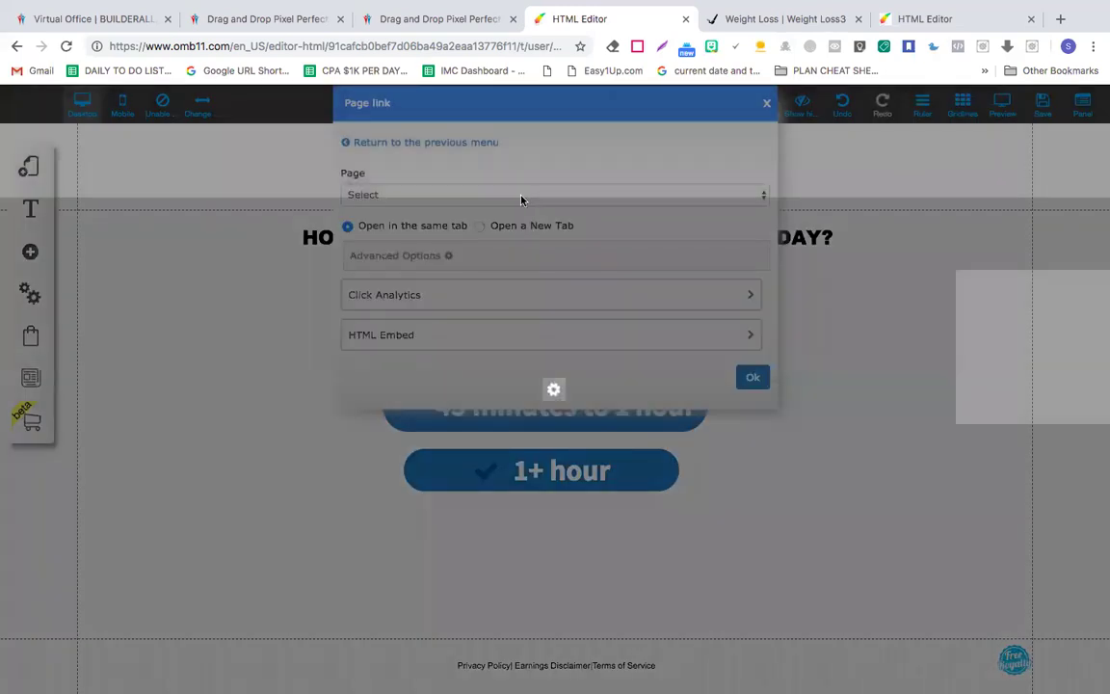
{"action": "left_click", "coordinate": [520, 196]}
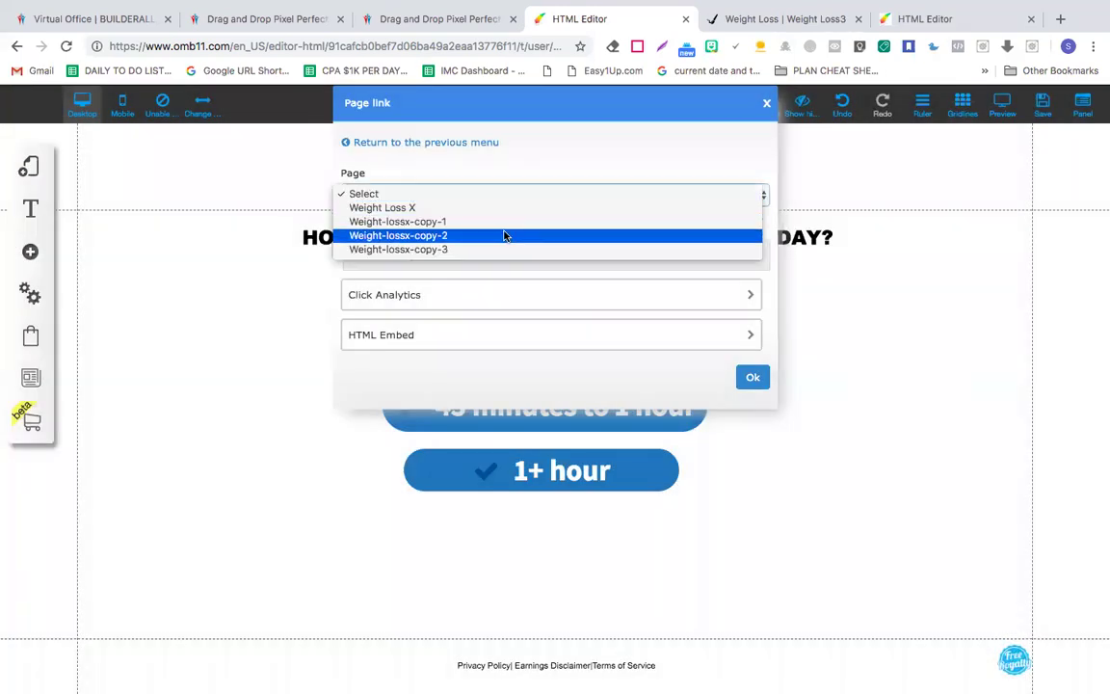
{"action": "left_click", "coordinate": [503, 235]}
{"action": "left_click", "coordinate": [752, 377]}
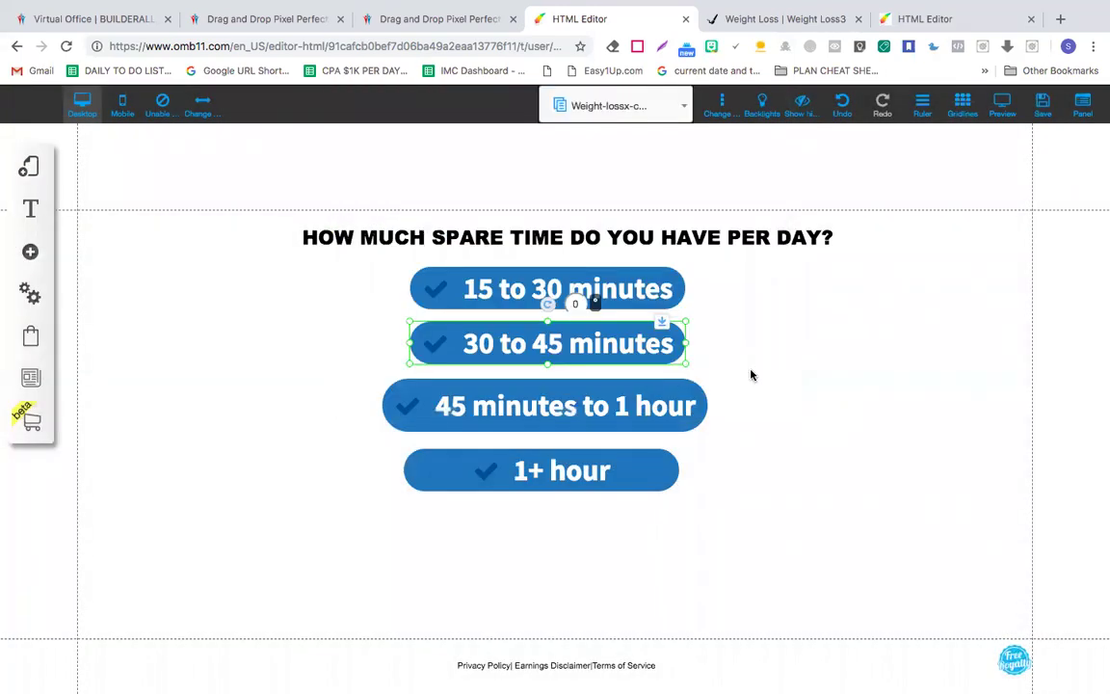
- Link the "45 minutes to 1 hour" button to the page Weight-lossx-copy-2
{"action": "left_click", "coordinate": [627, 397]}
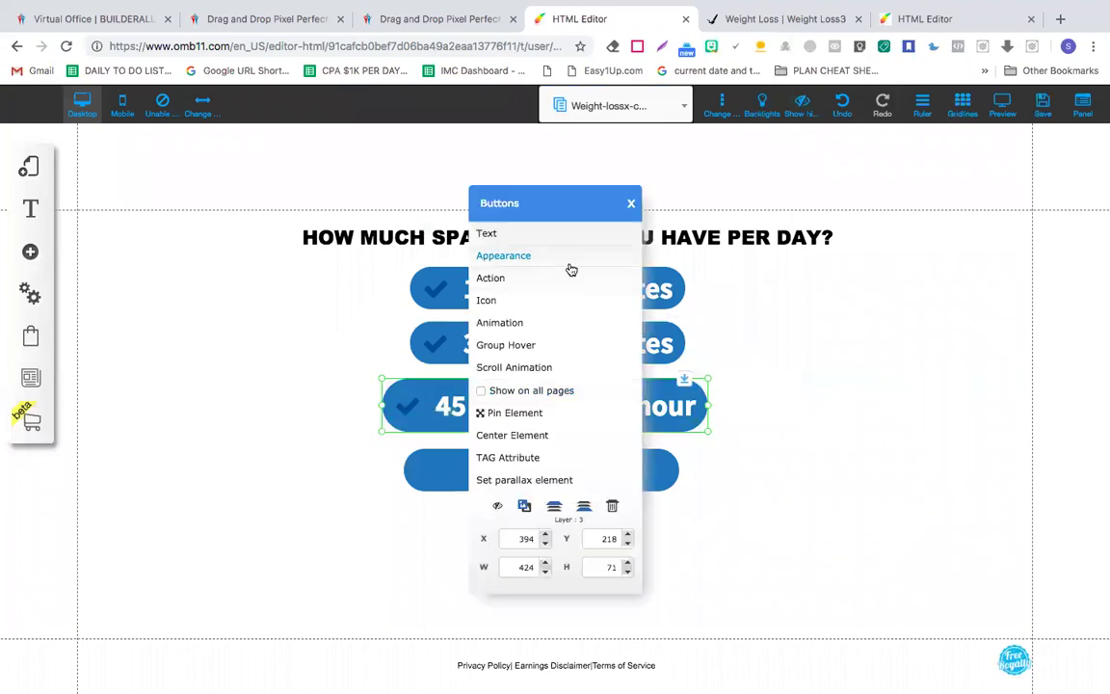
{"action": "left_click", "coordinate": [566, 280]}
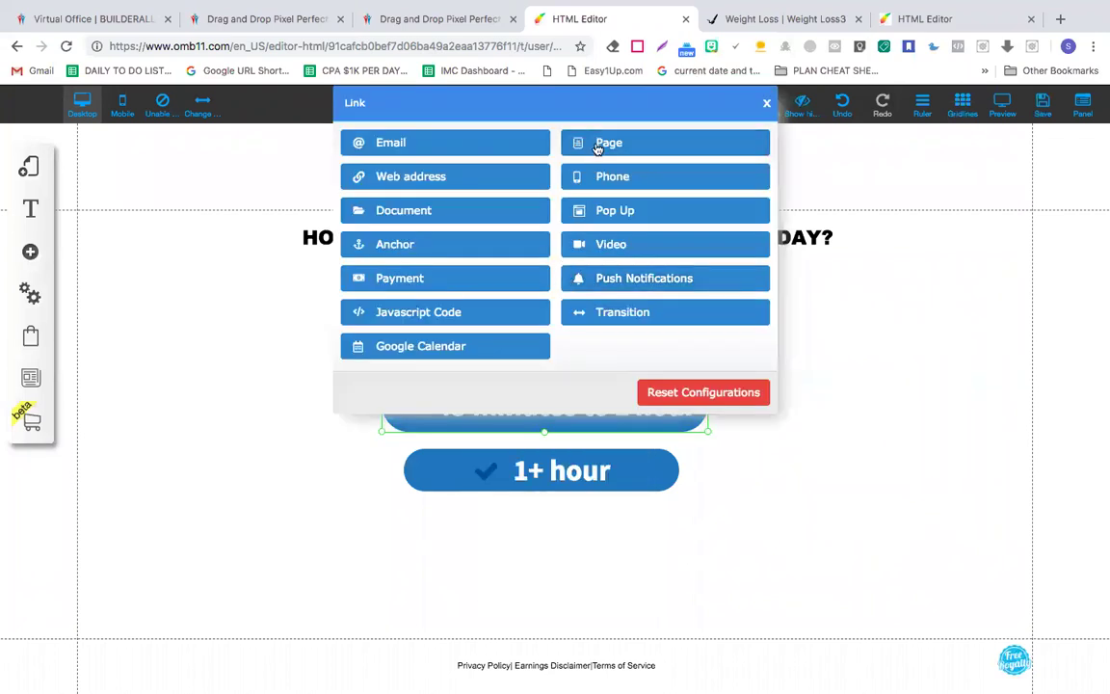
{"action": "left_click", "coordinate": [597, 144]}
{"action": "left_click", "coordinate": [523, 194]}
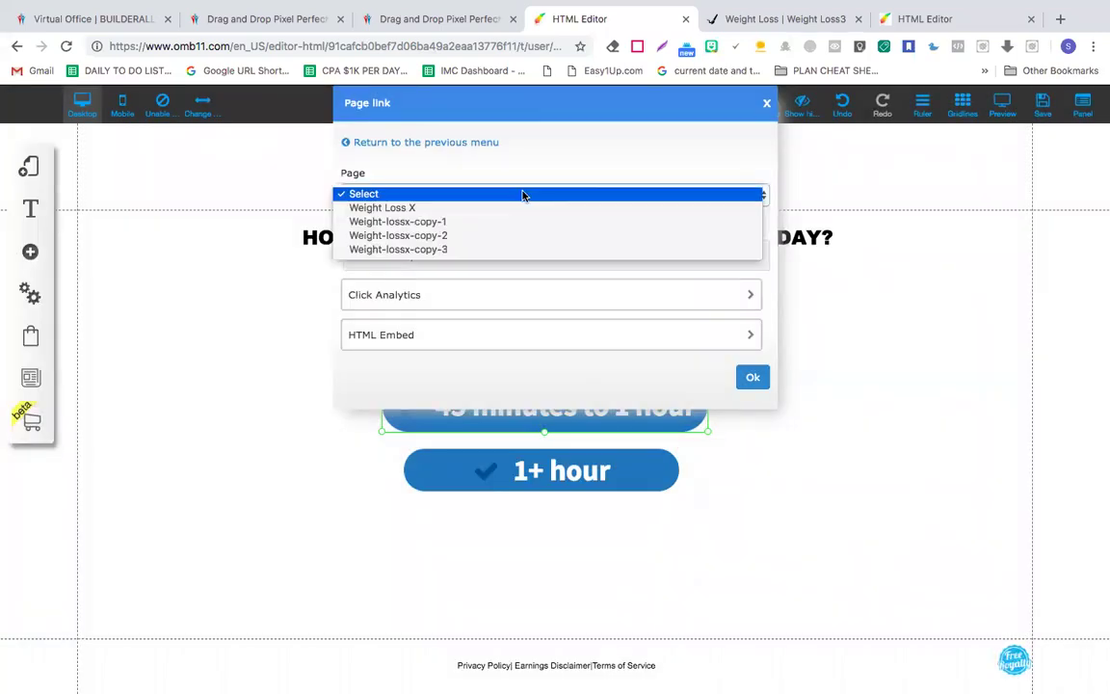
{"action": "left_click", "coordinate": [503, 237]}
{"action": "left_click", "coordinate": [751, 377]}
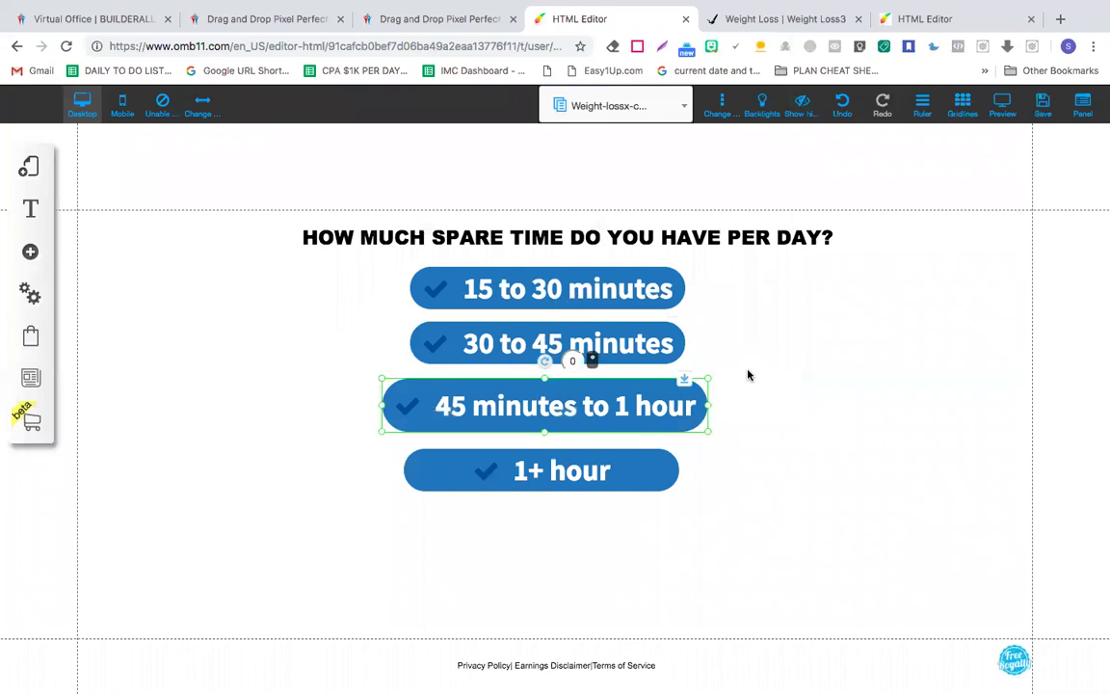
- Link the "1+ hour" button to the page Weight-lossx-copy-2, opening in the same tab, and save the page
{"action": "left_click", "coordinate": [592, 462]}
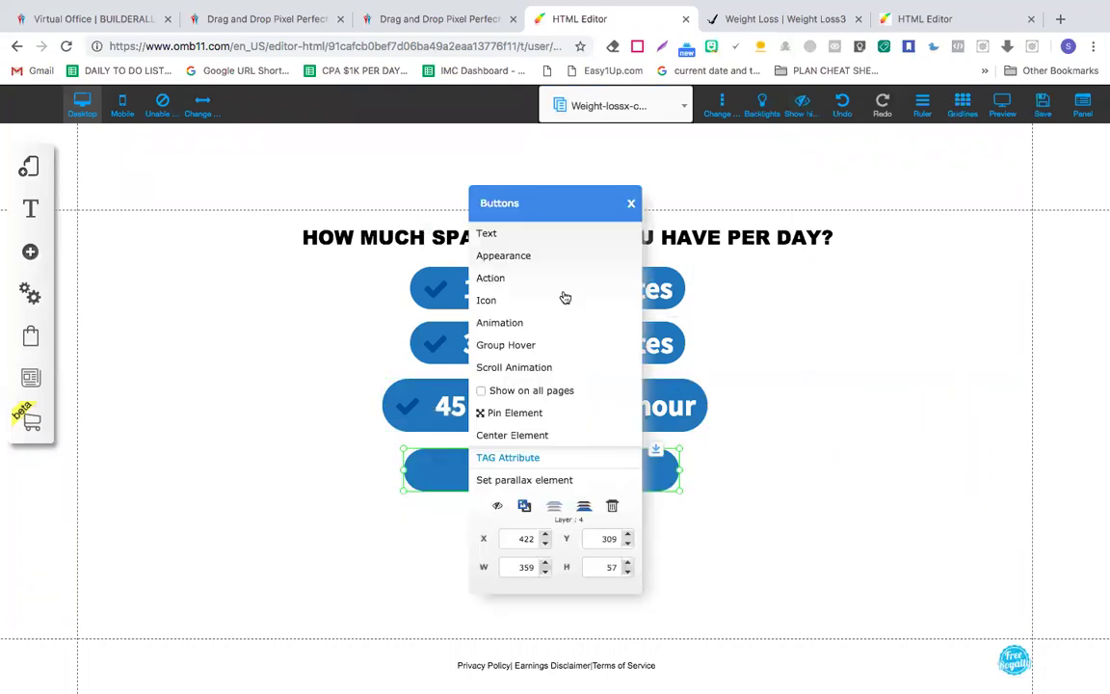
{"action": "left_click", "coordinate": [559, 281]}
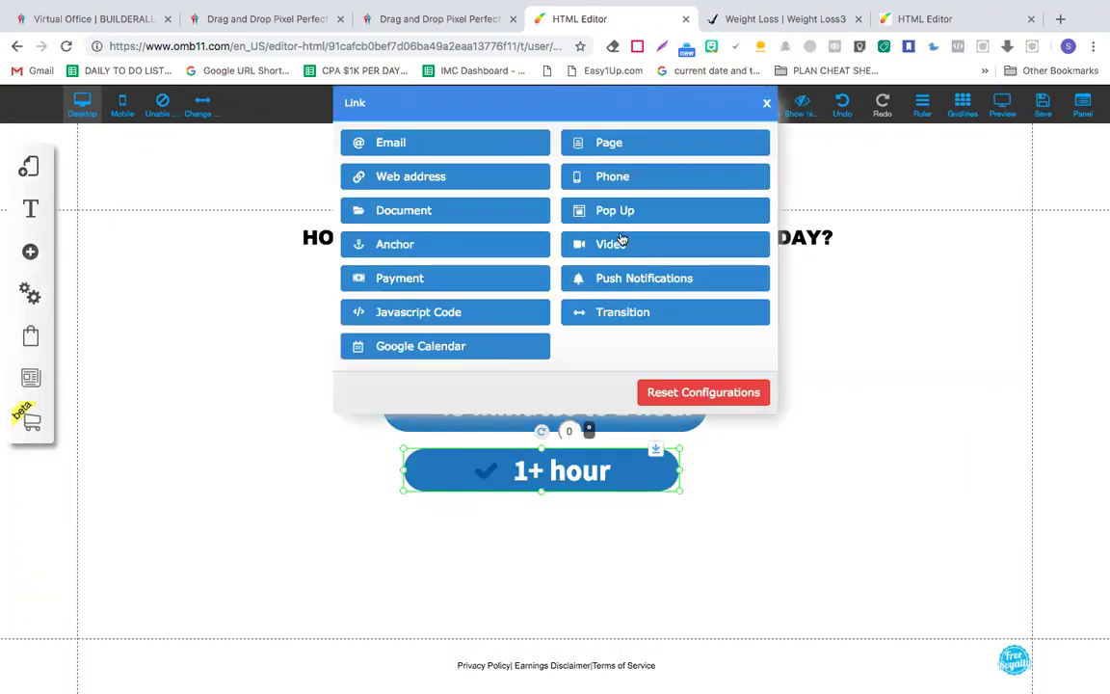
{"action": "left_click", "coordinate": [626, 145]}
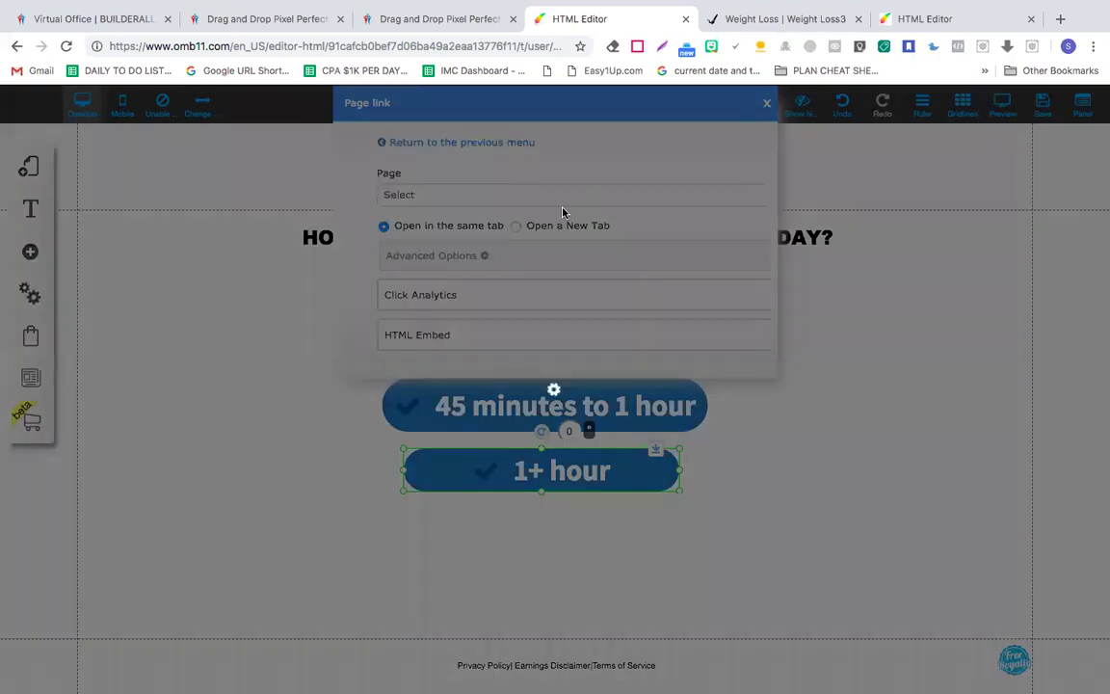
{"action": "left_click", "coordinate": [518, 198]}
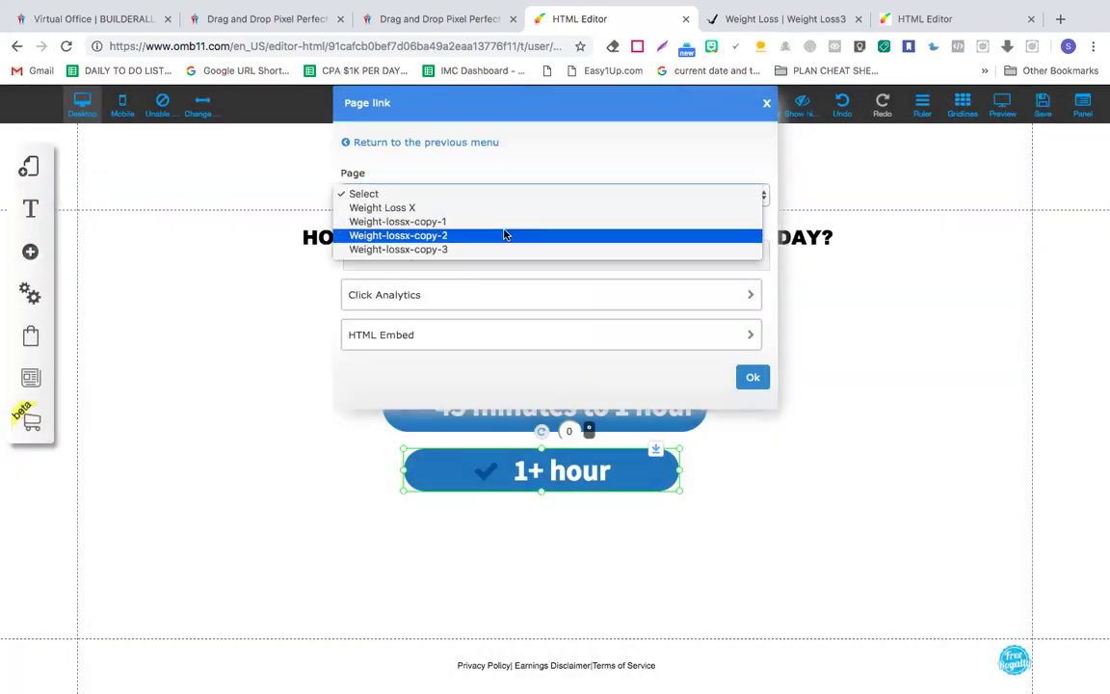
{"action": "left_click", "coordinate": [506, 235]}
{"action": "left_click", "coordinate": [753, 378]}
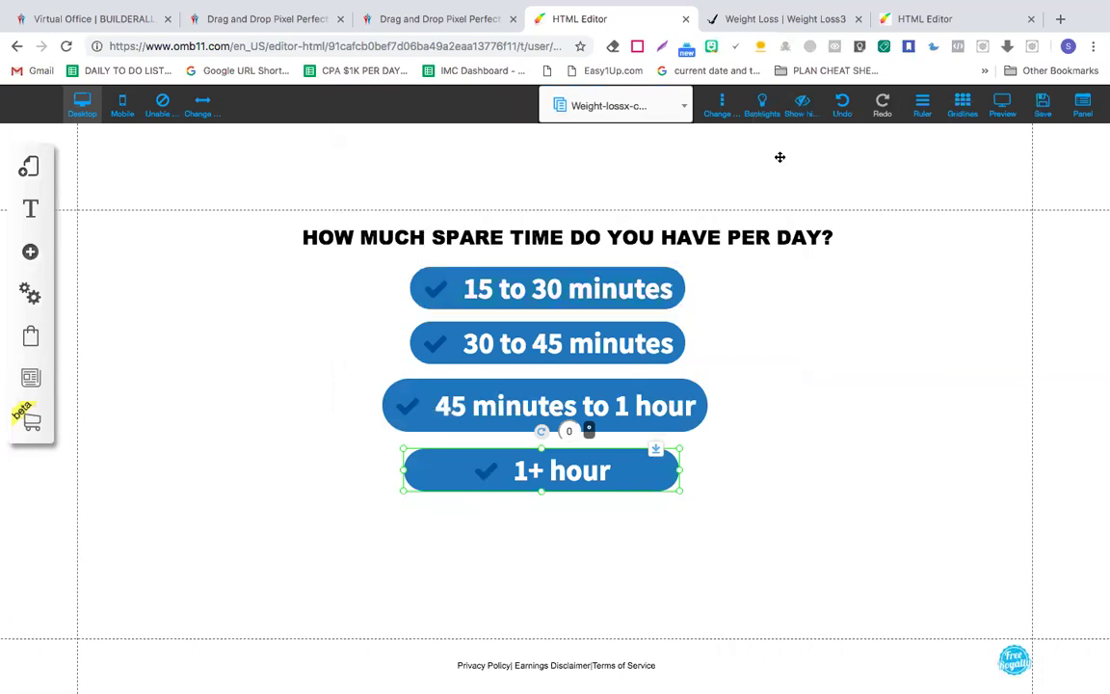
{"action": "left_click", "coordinate": [1042, 111]}
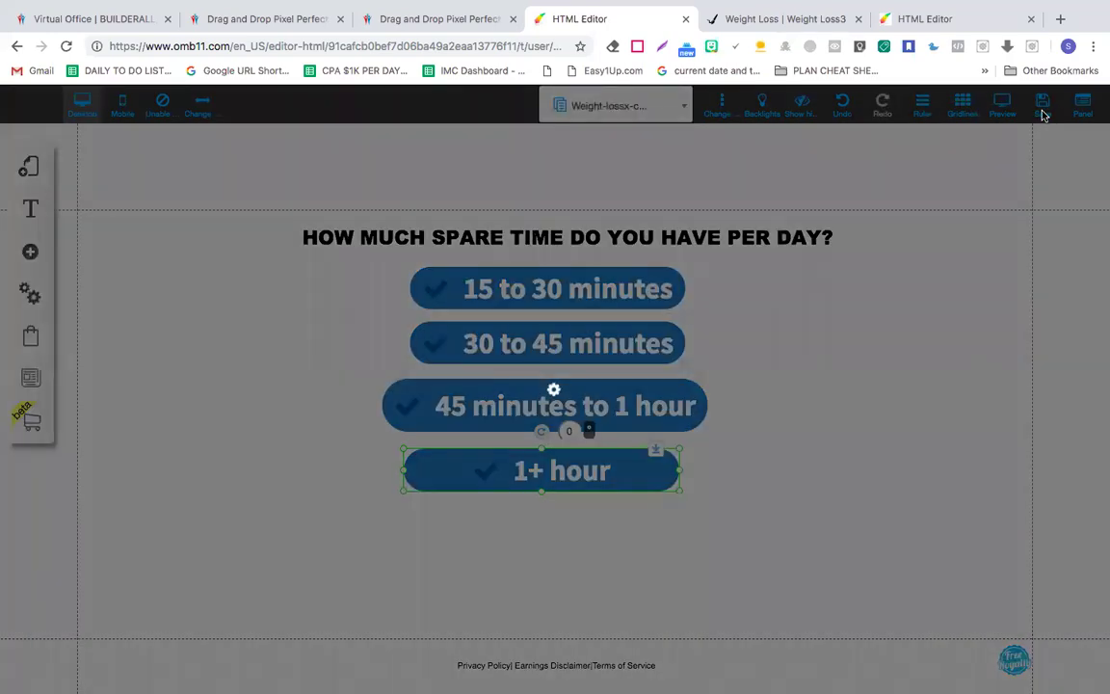
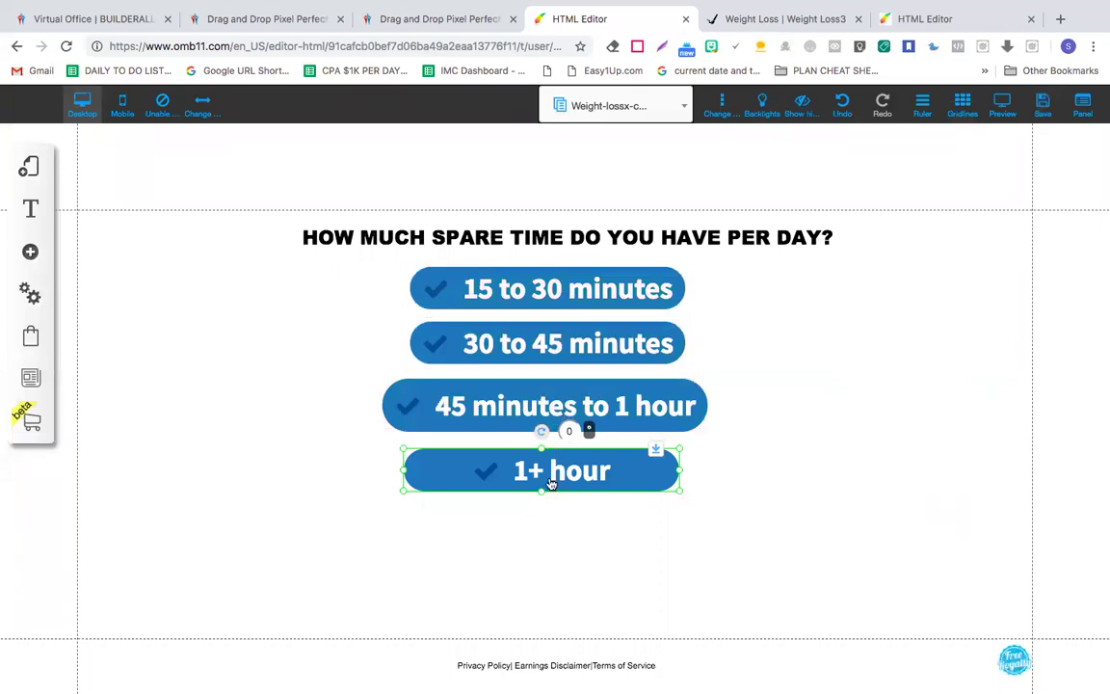
- Switch to the fitness level question page and link its "Above Average" button to the page Weight-lossx-copy-3, opening in the same tab
{"action": "left_click", "coordinate": [624, 113]}
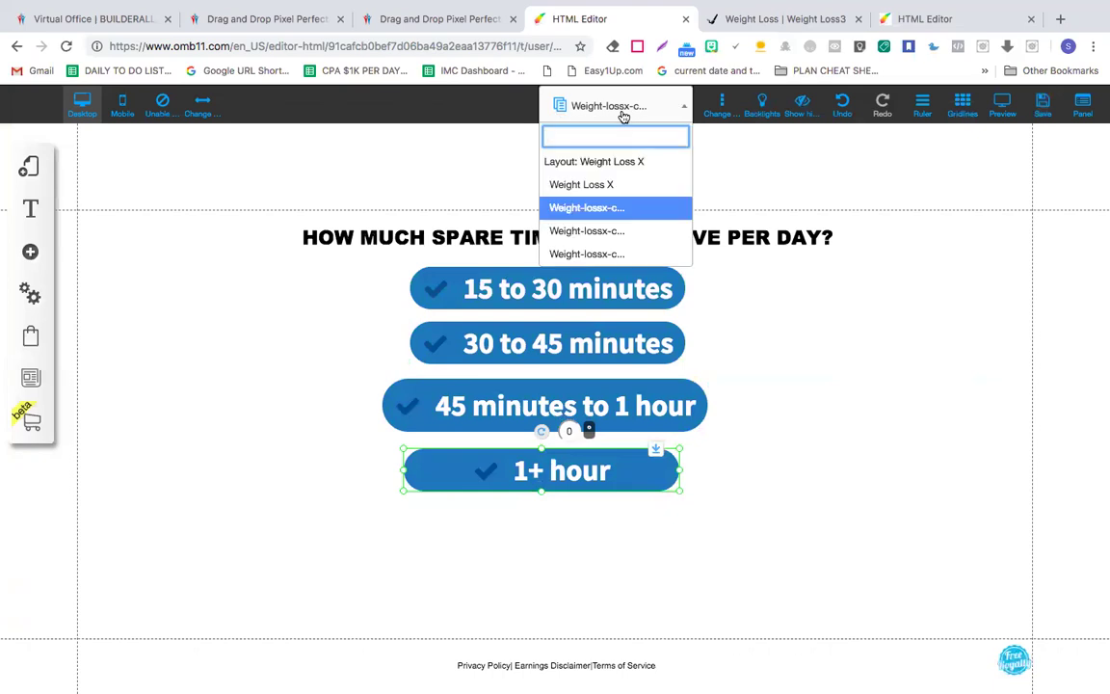
{"action": "left_click", "coordinate": [604, 237]}
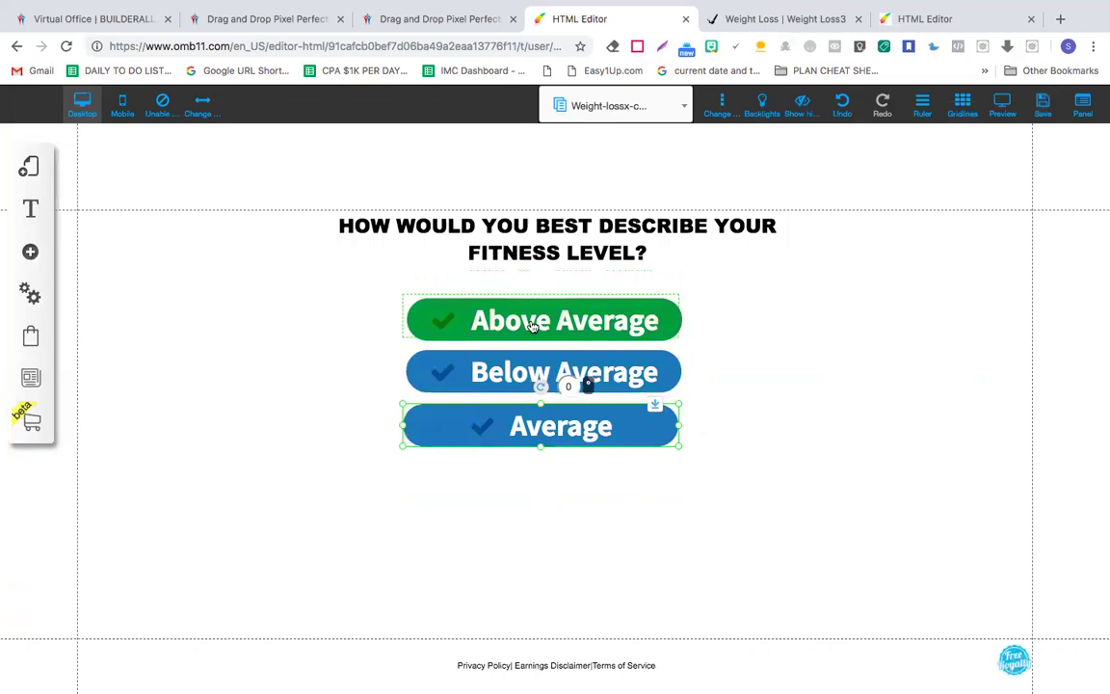
{"action": "right_click", "coordinate": [531, 325]}
{"action": "left_click", "coordinate": [538, 278]}
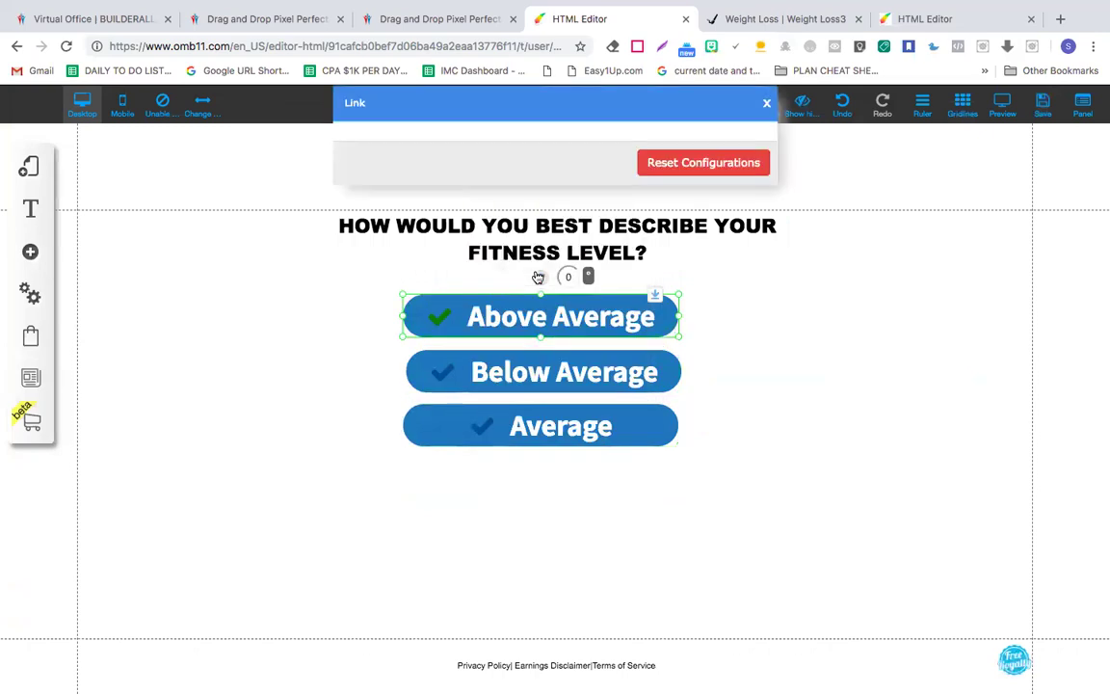
{"action": "left_click", "coordinate": [629, 141]}
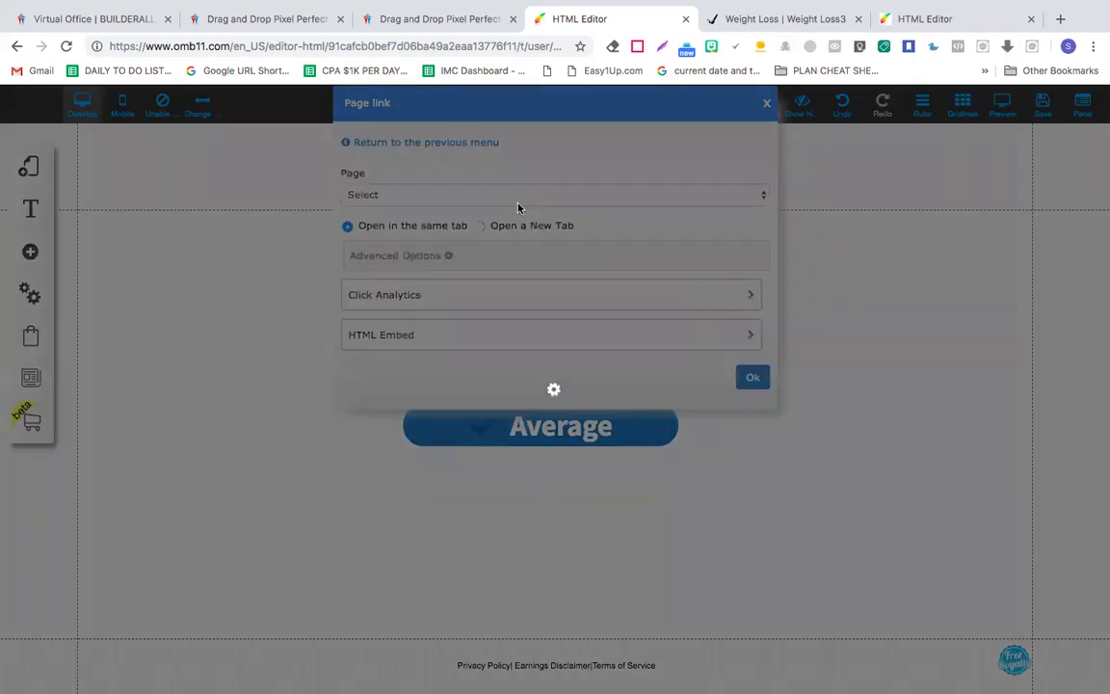
{"action": "left_click", "coordinate": [523, 197]}
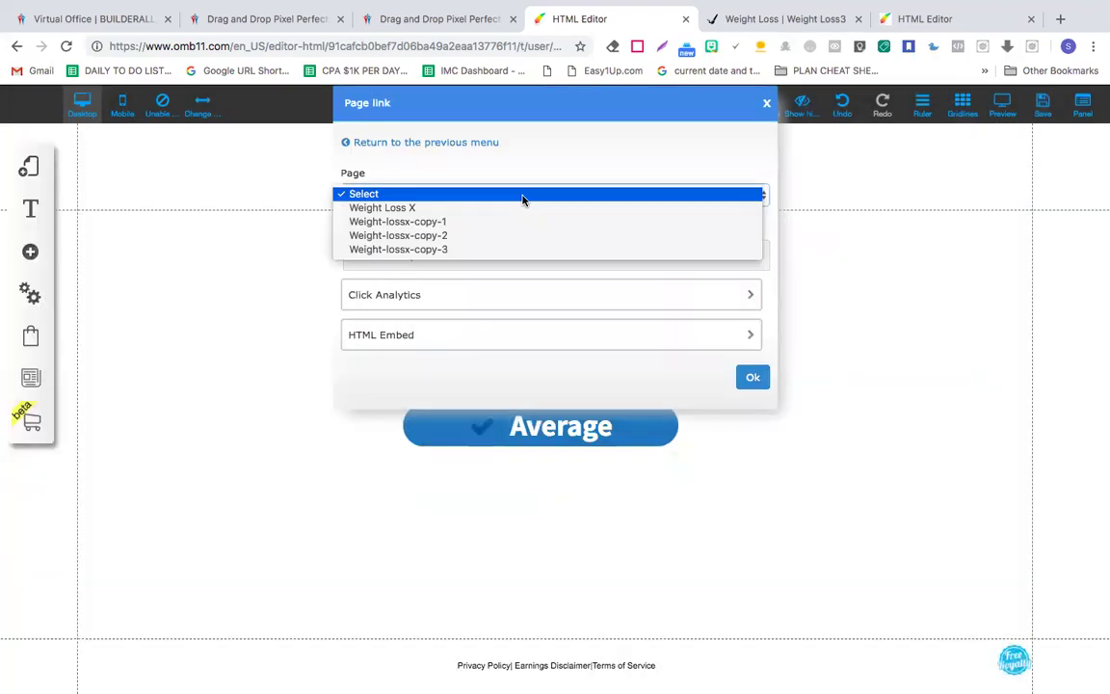
{"action": "left_click", "coordinate": [512, 250]}
{"action": "left_click", "coordinate": [753, 377]}
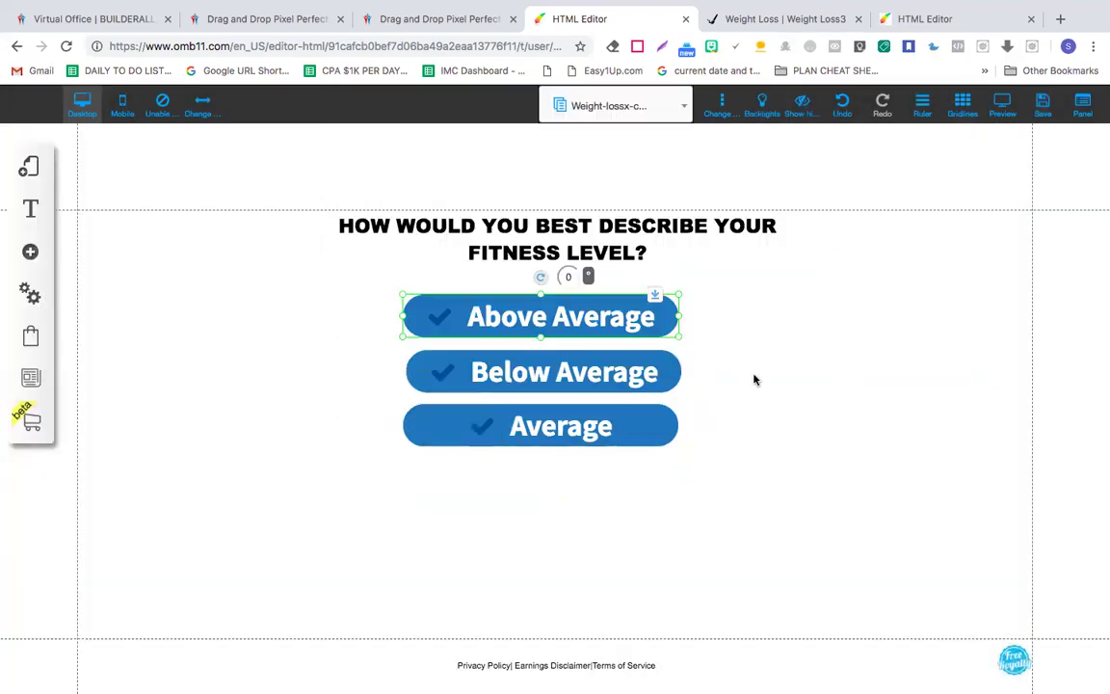
- Link the "Below Average" button to the page Weight-lossx-copy-3, opening in the same tab
{"action": "right_click", "coordinate": [591, 378]}
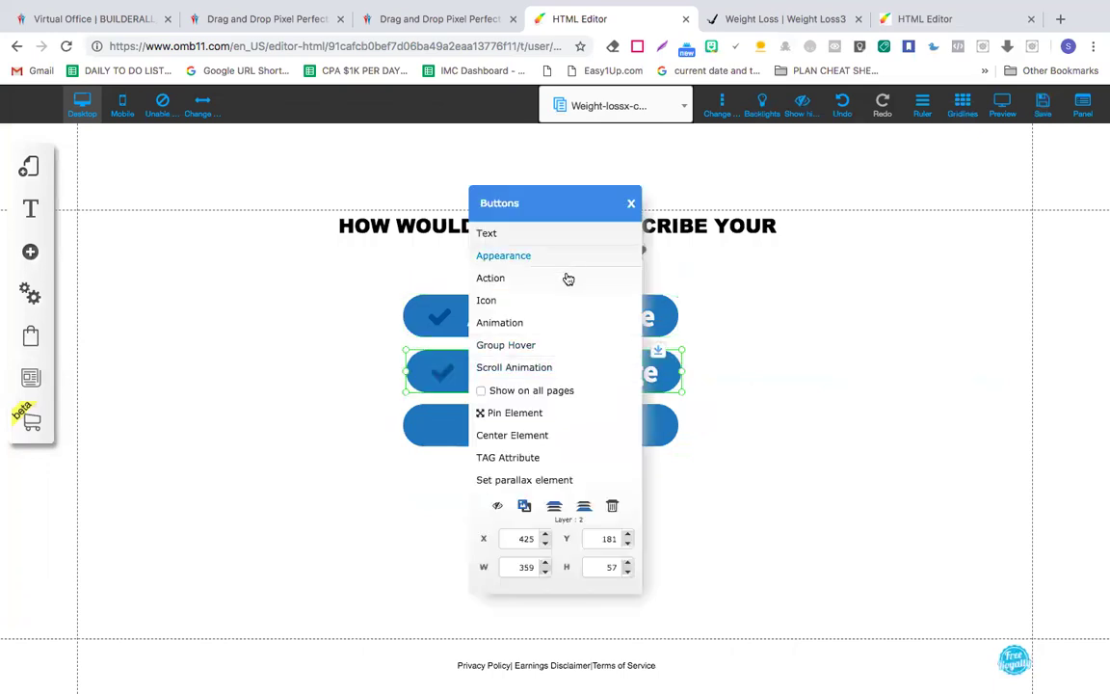
{"action": "left_click", "coordinate": [567, 277]}
{"action": "left_click", "coordinate": [624, 149]}
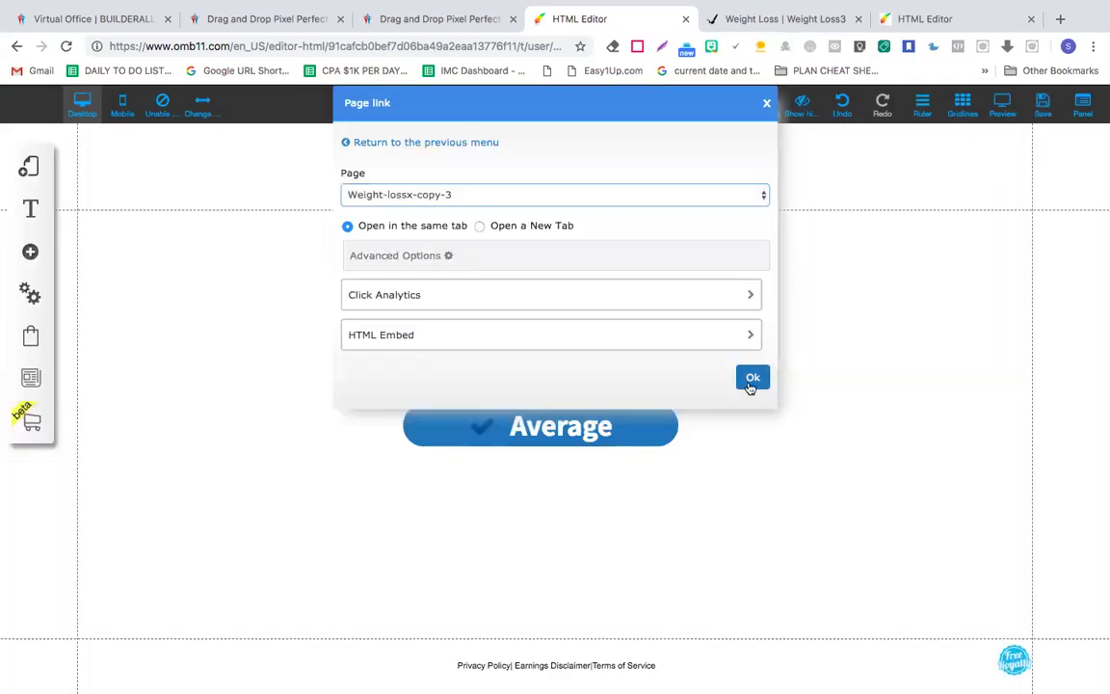
{"action": "left_click", "coordinate": [753, 378]}
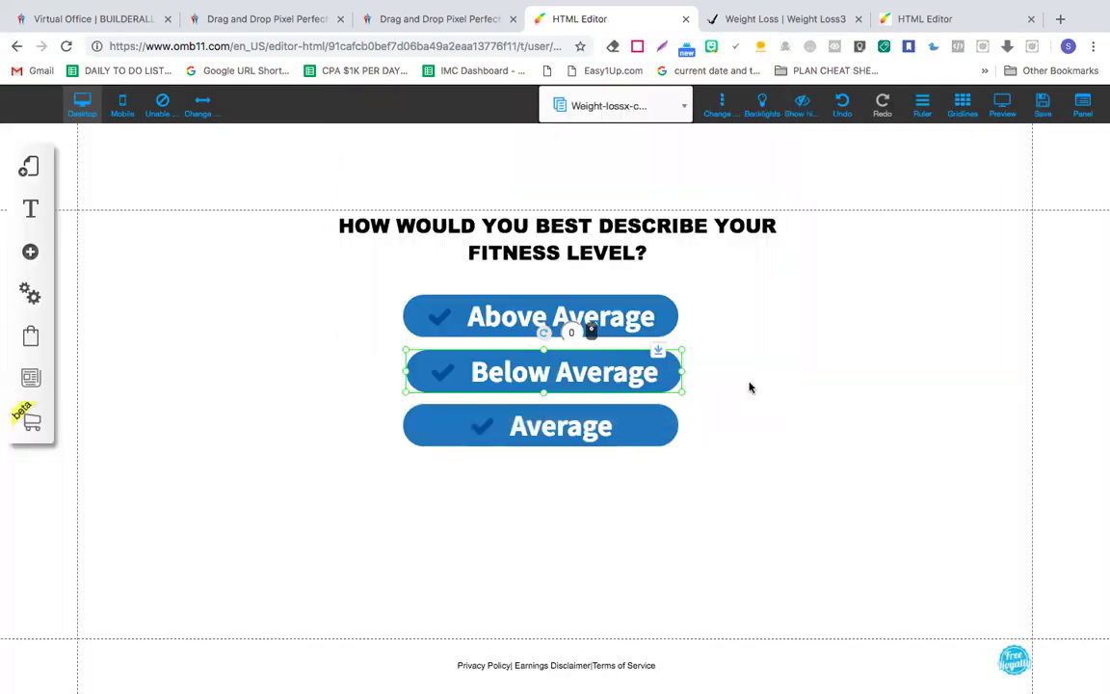
- Link the "Average" button to the page Weight-lossx-copy-3, opening in the same tab
{"action": "left_click", "coordinate": [610, 436]}
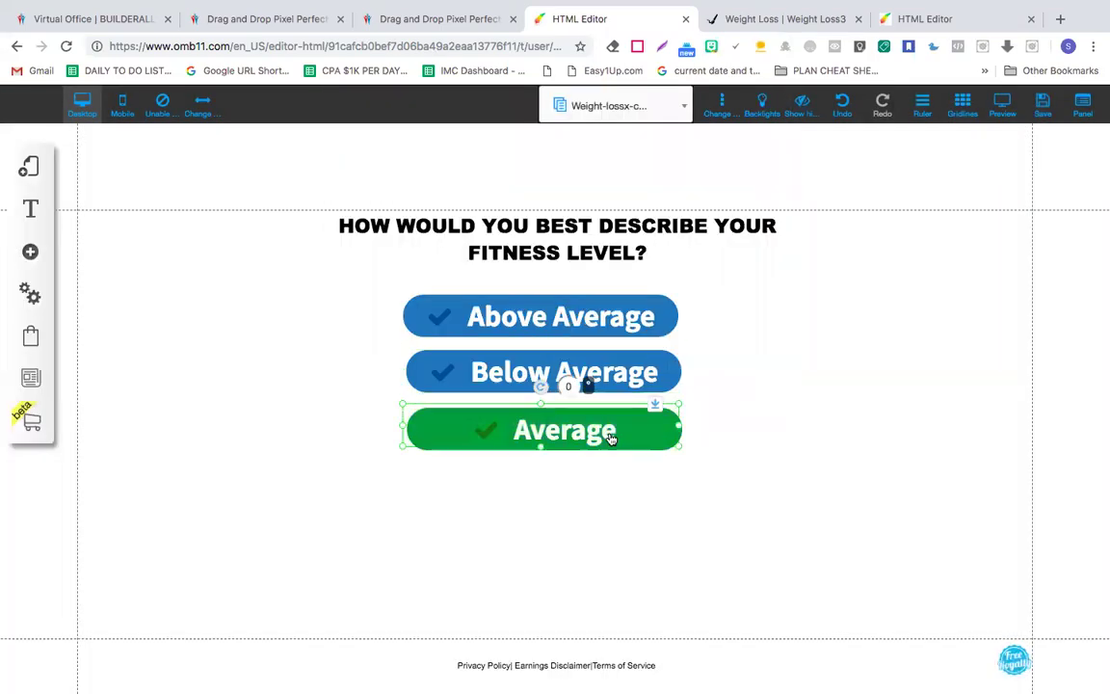
{"action": "right_click", "coordinate": [610, 436]}
{"action": "left_click", "coordinate": [568, 279]}
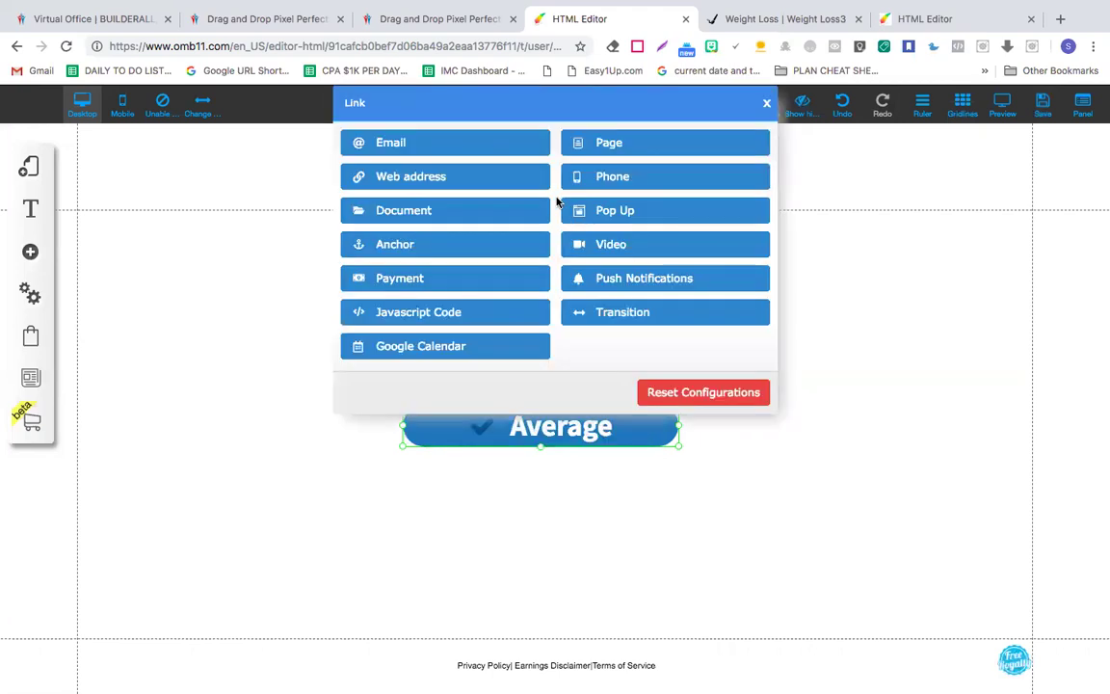
{"action": "left_click", "coordinate": [616, 146]}
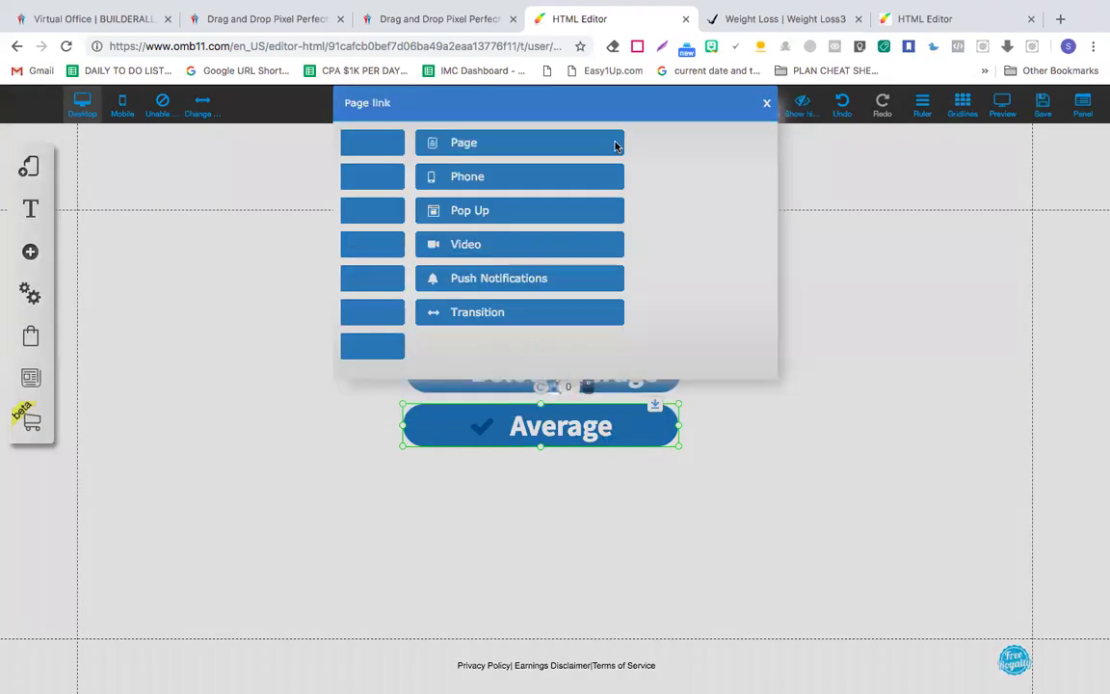
{"action": "left_click", "coordinate": [502, 194]}
{"action": "left_click", "coordinate": [487, 249]}
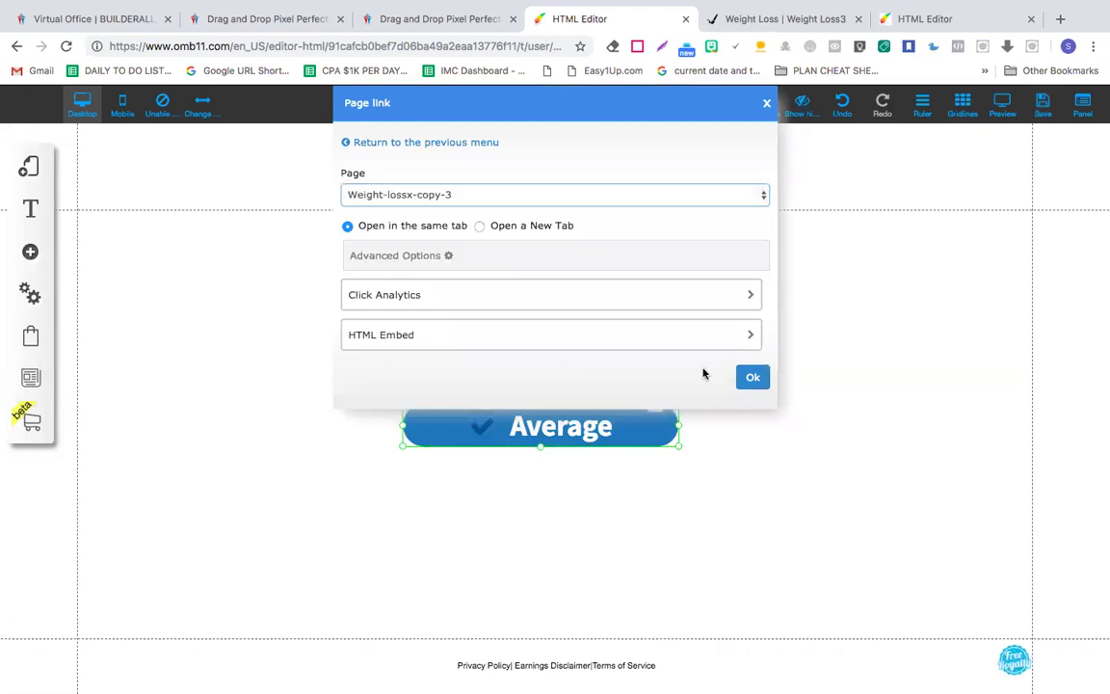
{"action": "left_click", "coordinate": [754, 378]}
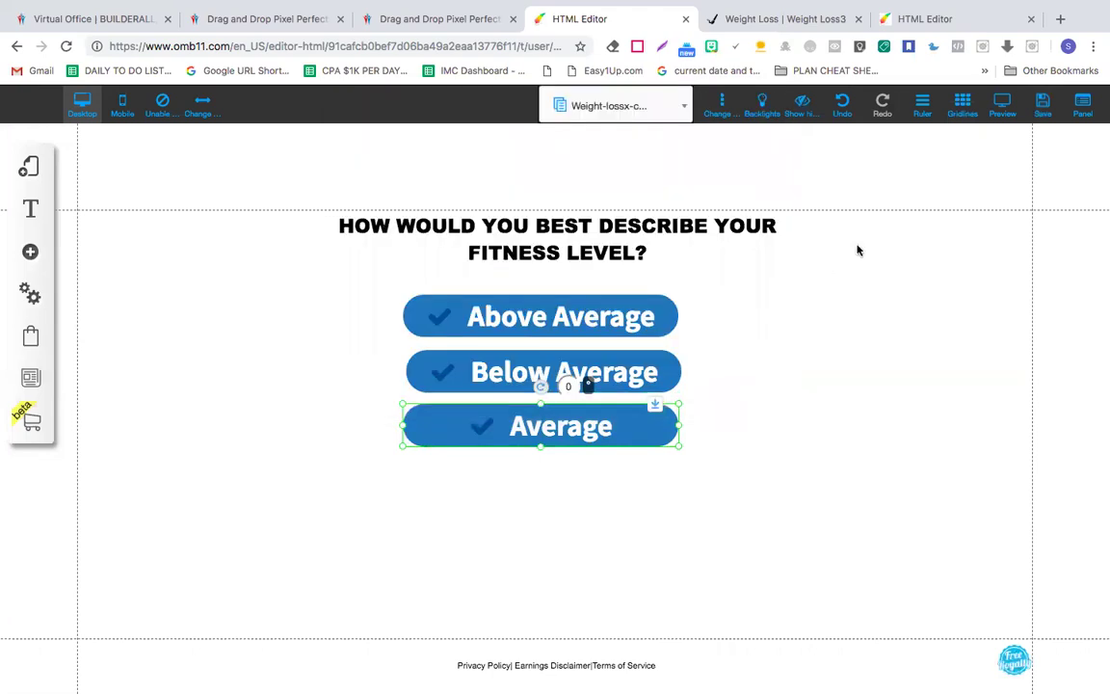
- Save the changes to the Weight-lossx-copy-2 page and dismiss the alert
{"action": "left_click", "coordinate": [1043, 116]}
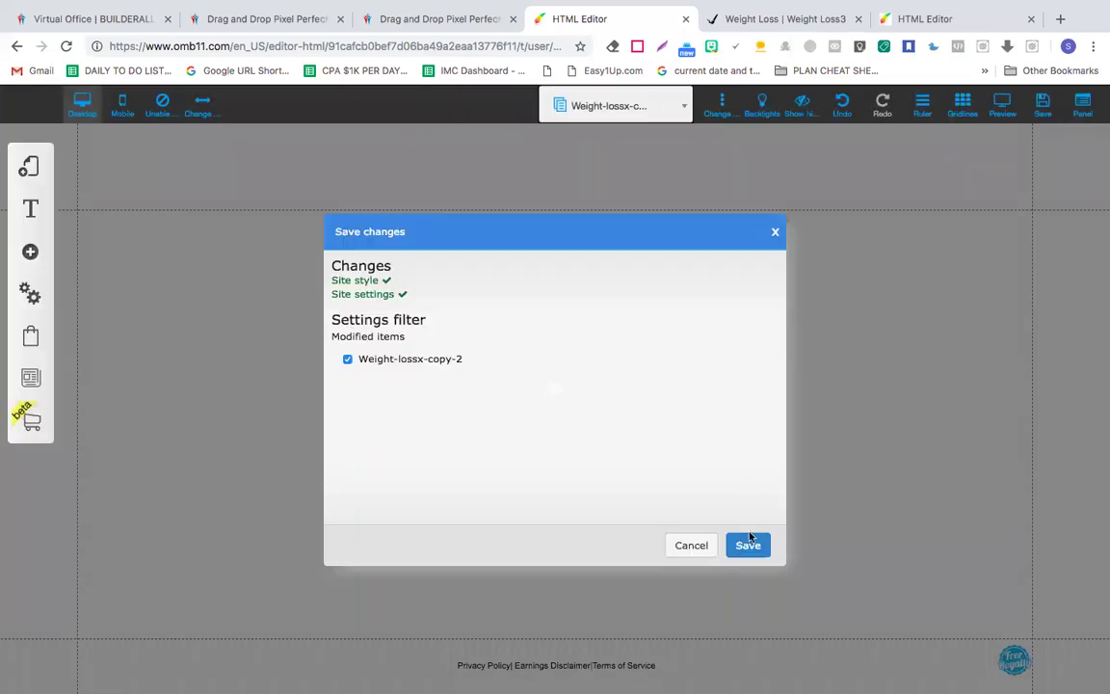
{"action": "left_click", "coordinate": [749, 543]}
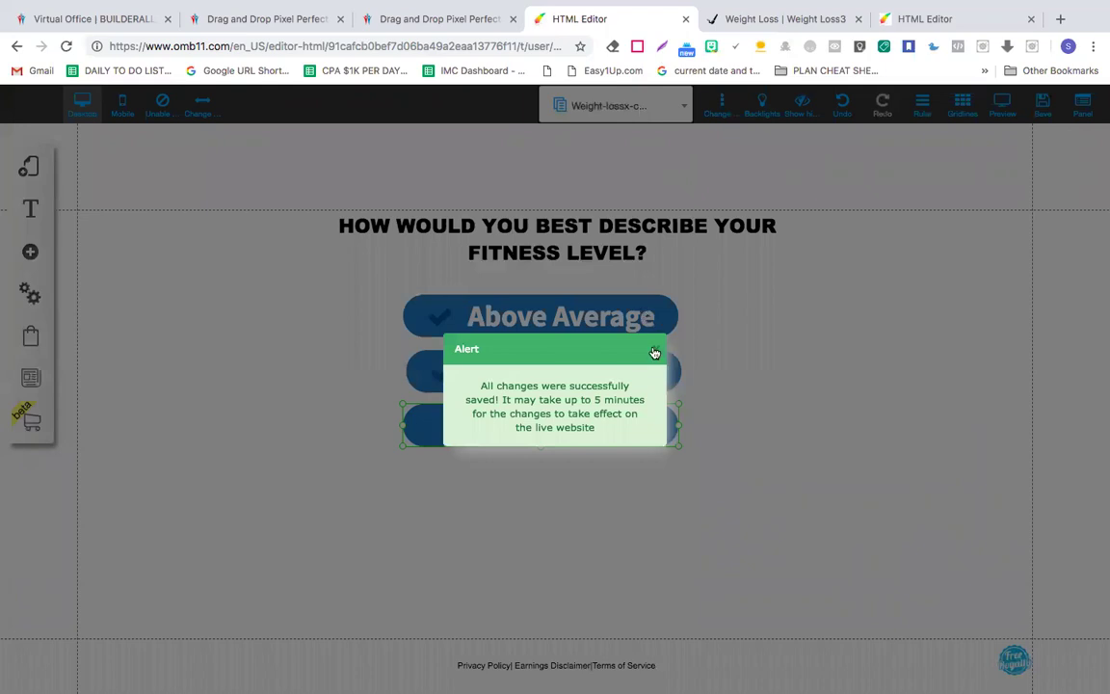
{"action": "left_click", "coordinate": [655, 352]}
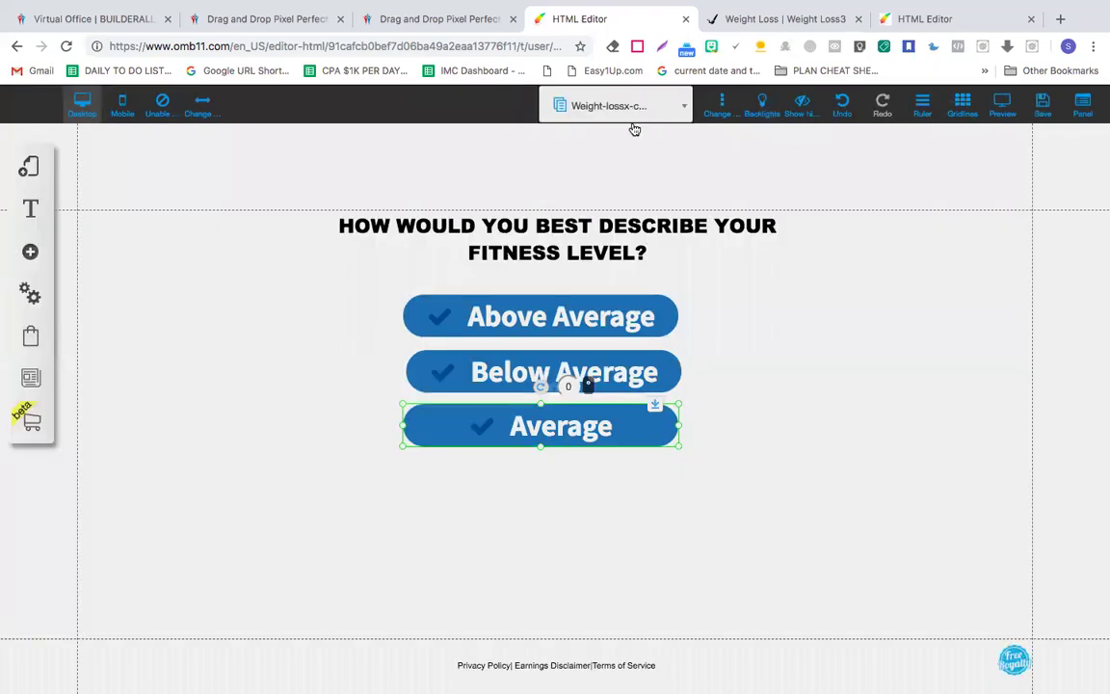
- Return to the spare-time question page and check the page links of the "1+ hour" and "45 minutes to 1 hour" buttons
{"action": "left_click", "coordinate": [634, 118]}
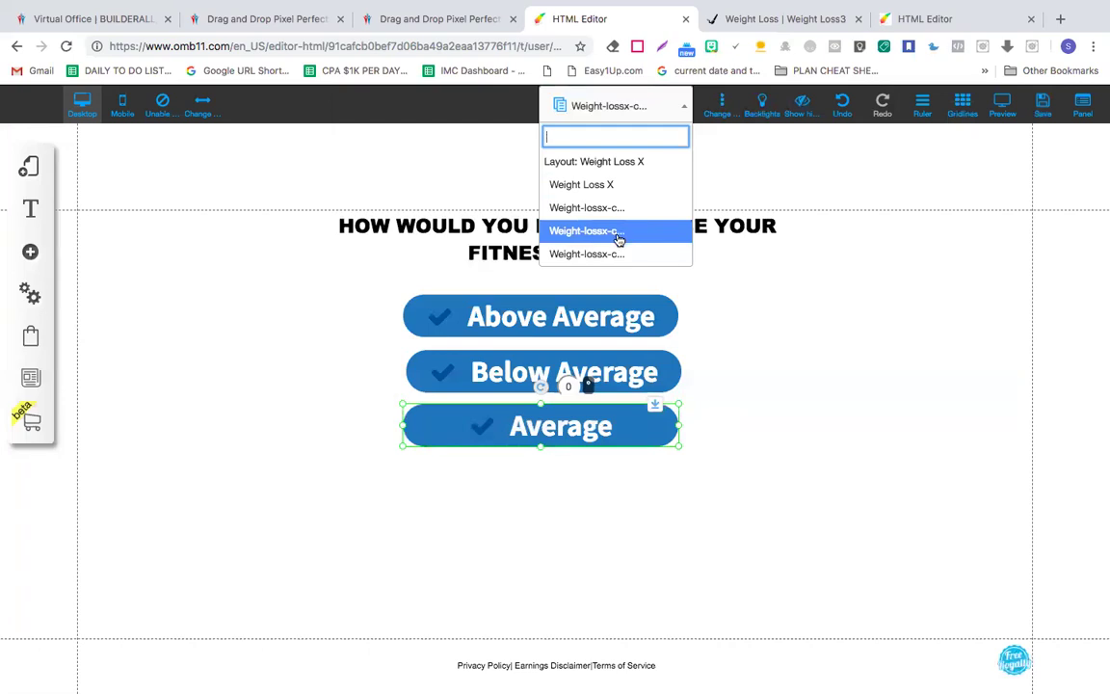
{"action": "left_click", "coordinate": [624, 208]}
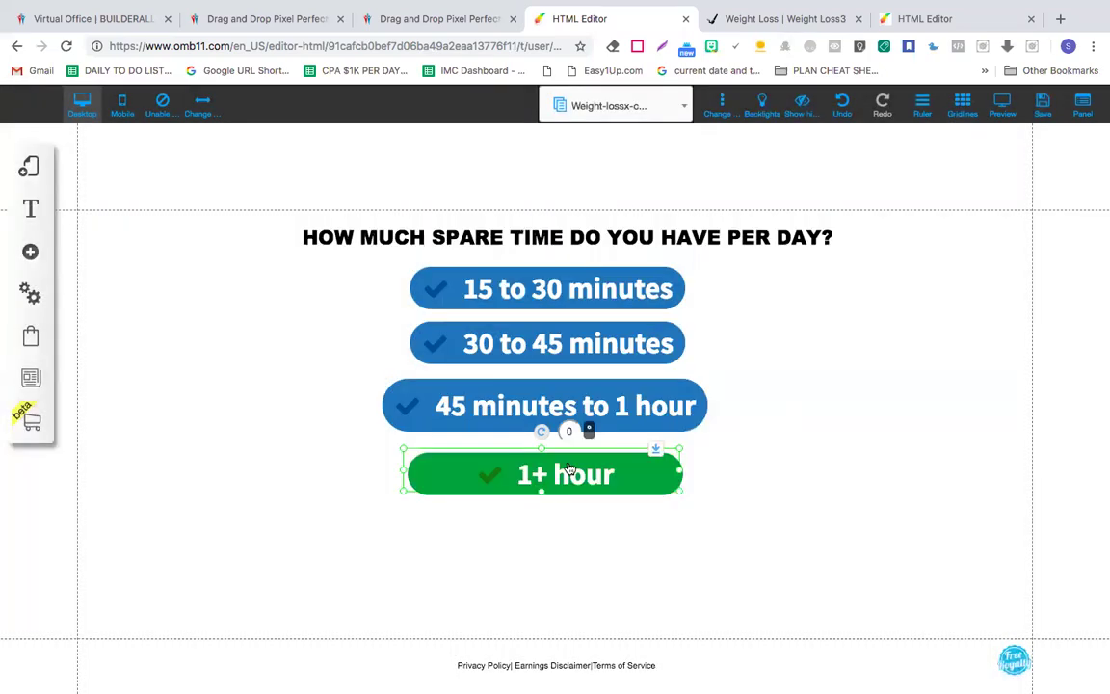
{"action": "right_click", "coordinate": [569, 469]}
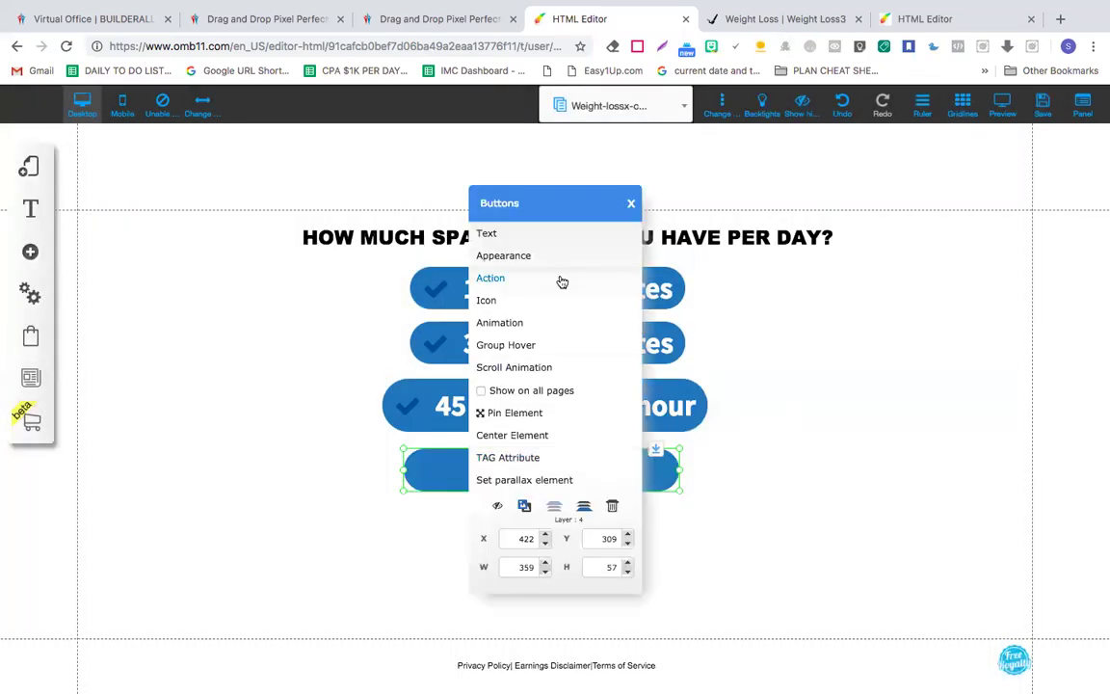
{"action": "left_click", "coordinate": [565, 279]}
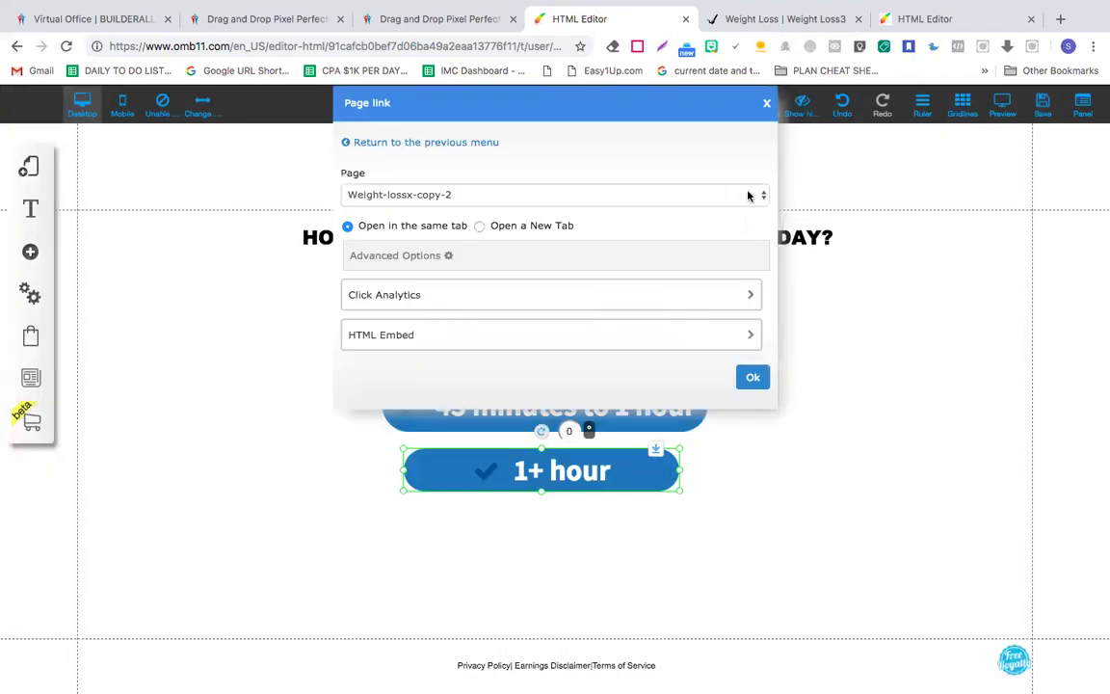
{"action": "left_click", "coordinate": [768, 103]}
{"action": "left_click", "coordinate": [578, 386]}
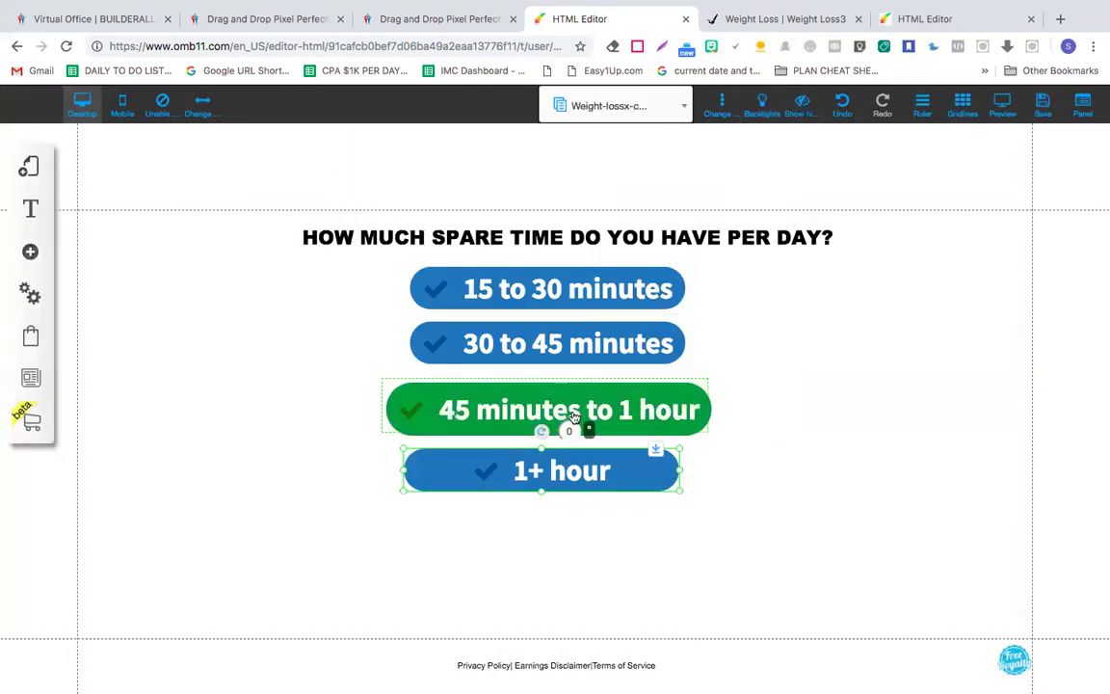
{"action": "right_click", "coordinate": [570, 410]}
{"action": "left_click", "coordinate": [554, 290]}
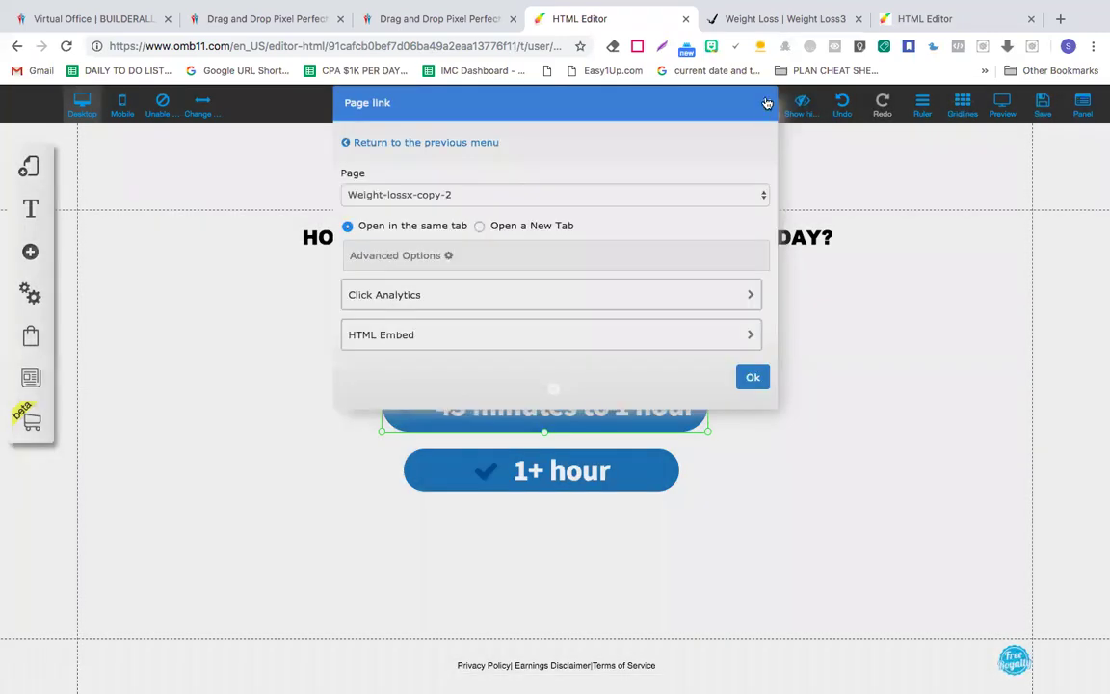
{"action": "left_click", "coordinate": [766, 103]}
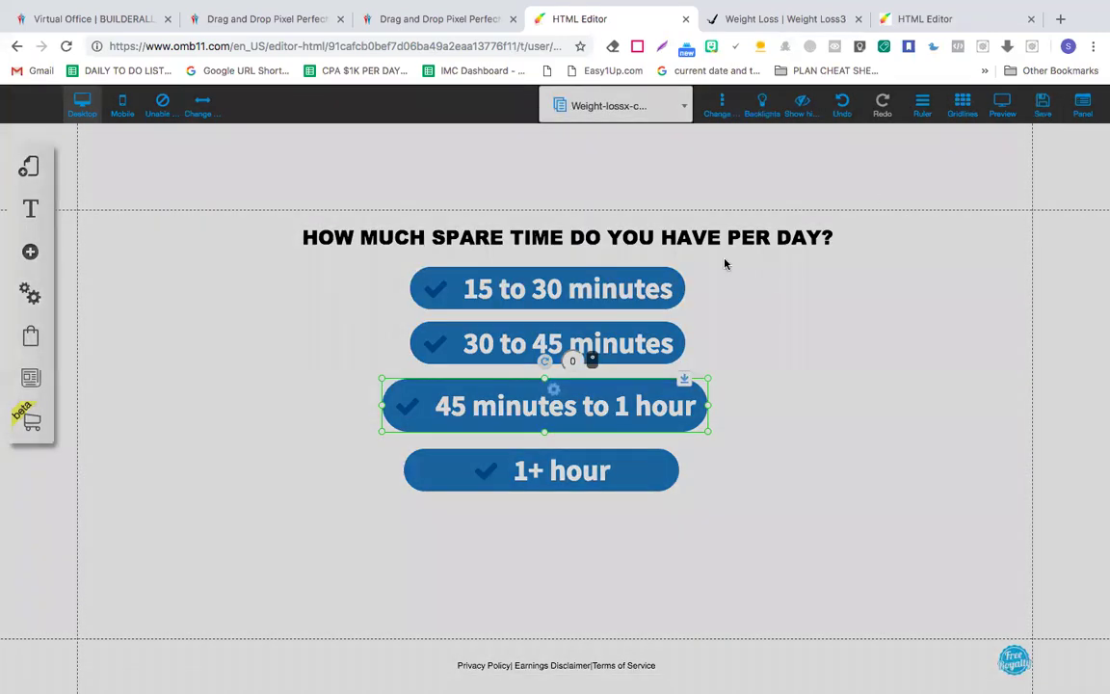
- Save the changes to the Weight-lossx-copy-1 page and dismiss the alert
{"action": "key", "text": "ctrl+s"}
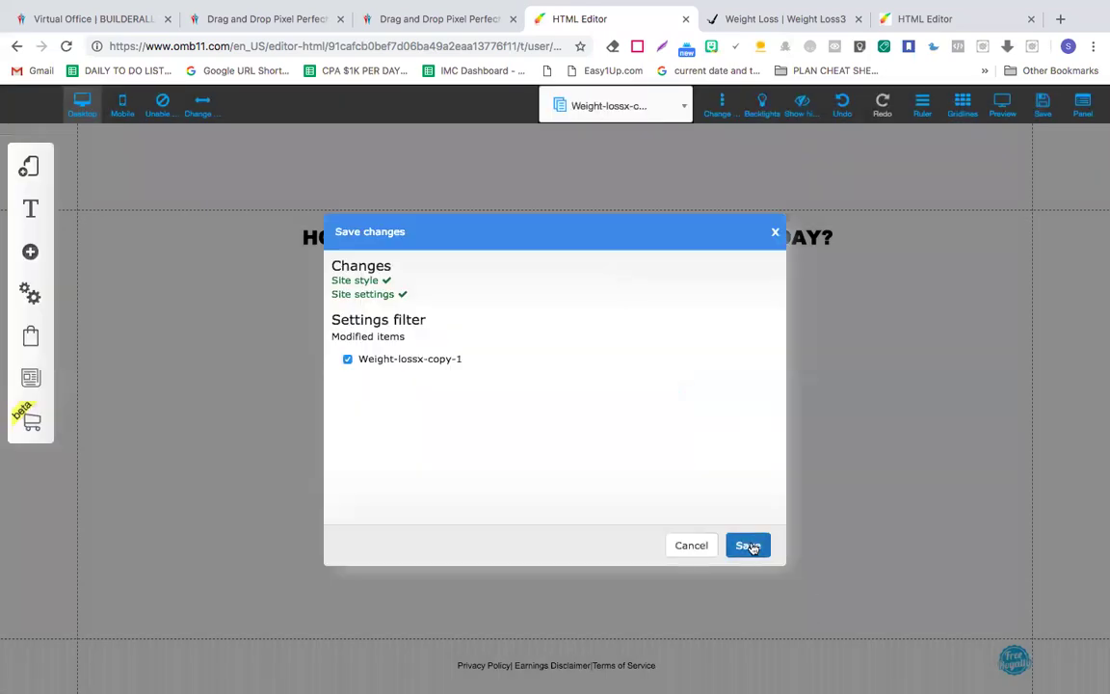
{"action": "left_click", "coordinate": [750, 545]}
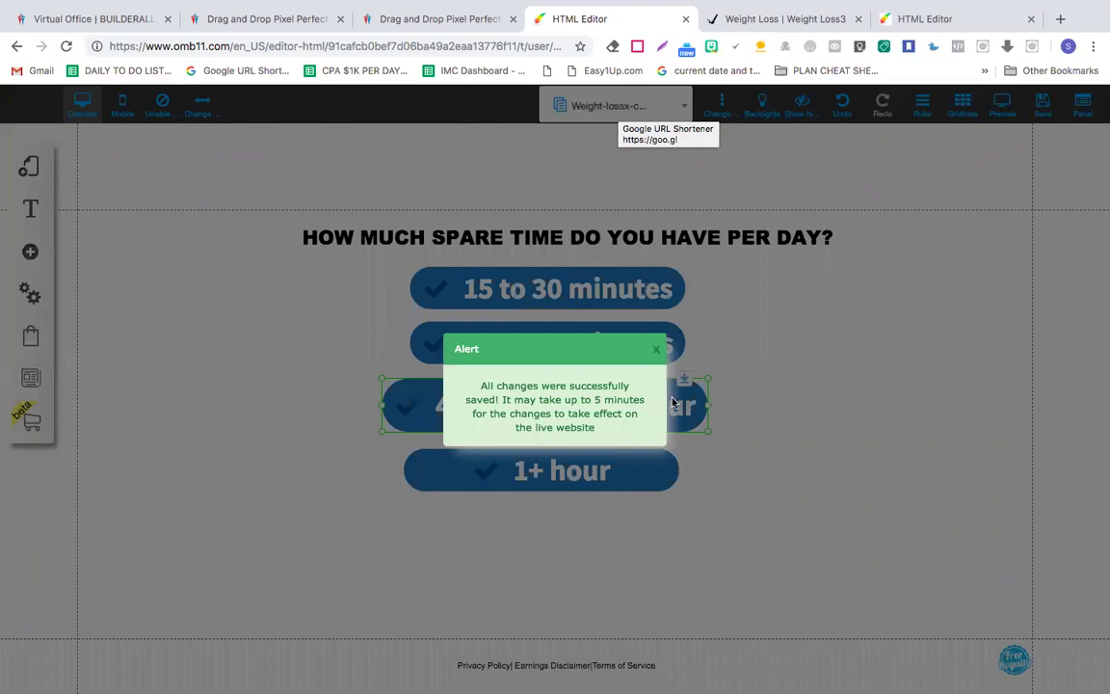
{"action": "left_click", "coordinate": [656, 350]}
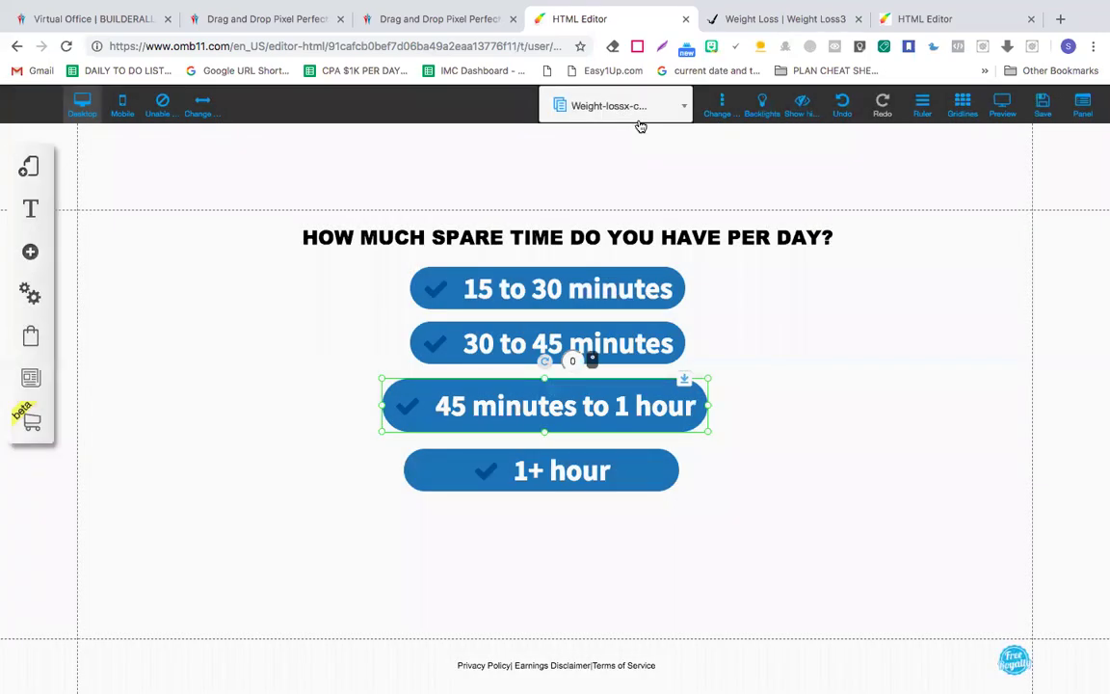
- Switch to the optin form page, dismiss the email marketing alert and save the changes
{"action": "left_click", "coordinate": [636, 114]}
{"action": "left_click", "coordinate": [614, 255]}
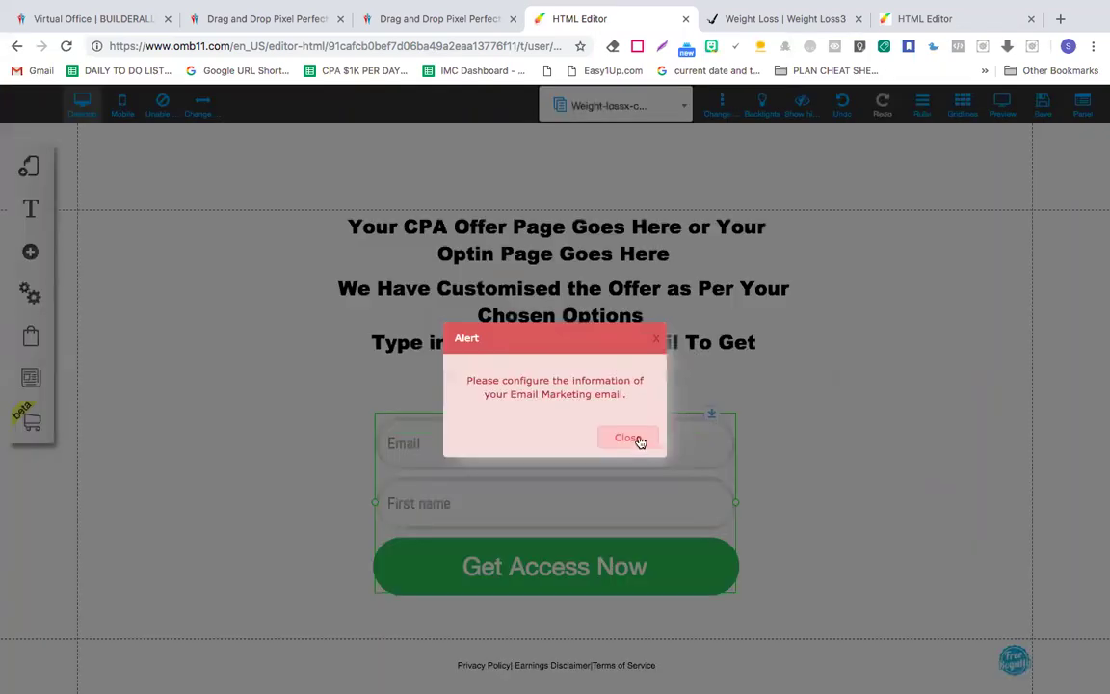
{"action": "left_click", "coordinate": [639, 439]}
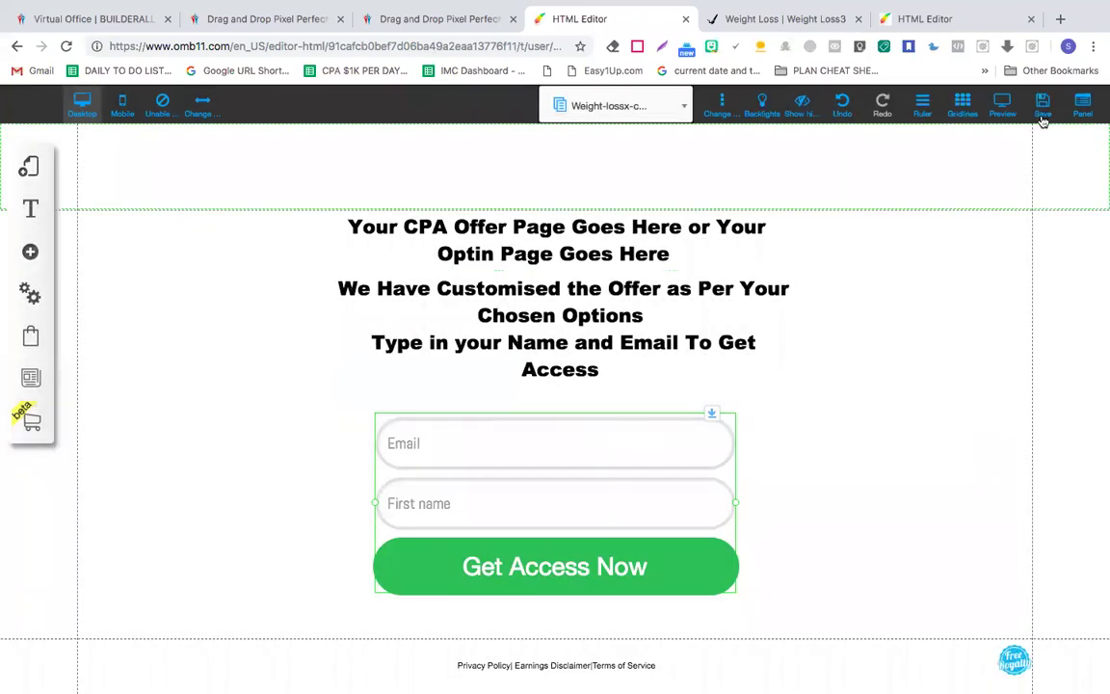
{"action": "left_click", "coordinate": [1043, 110]}
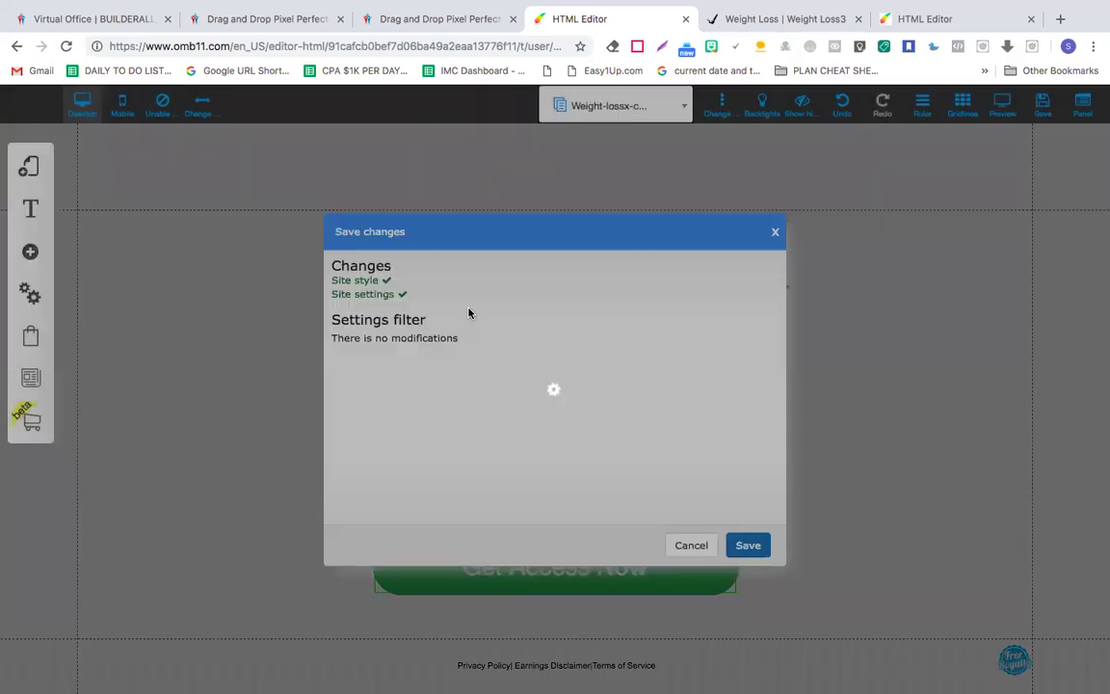
{"action": "left_click", "coordinate": [748, 545]}
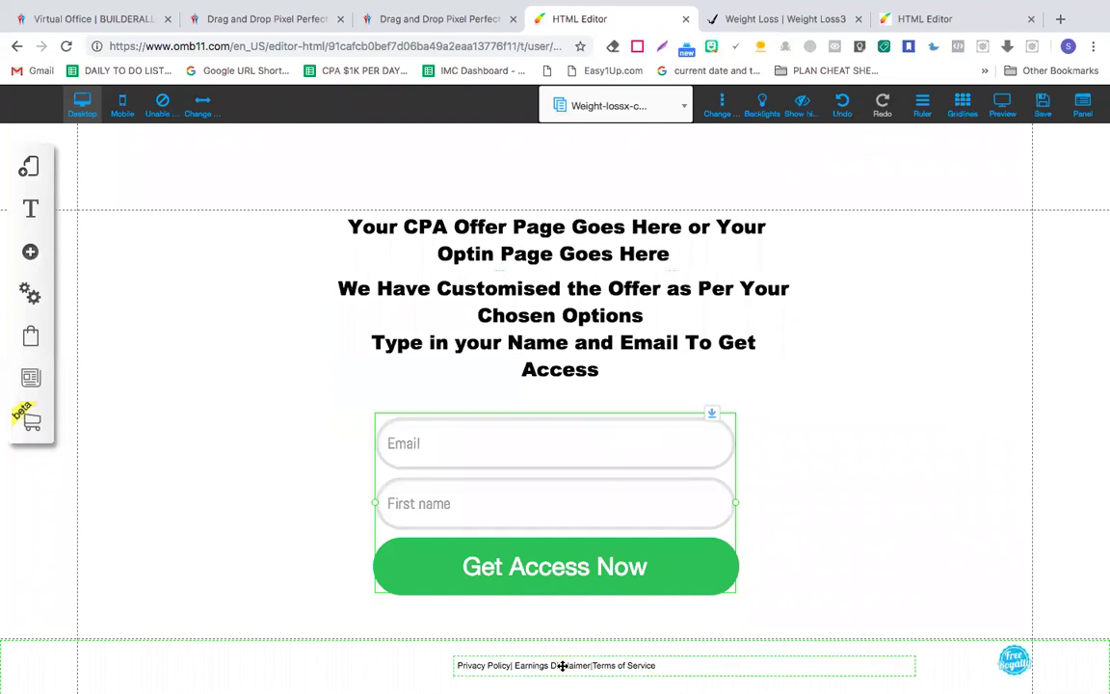
{"action": "left_click", "coordinate": [547, 178]}
{"action": "left_click", "coordinate": [517, 666]}
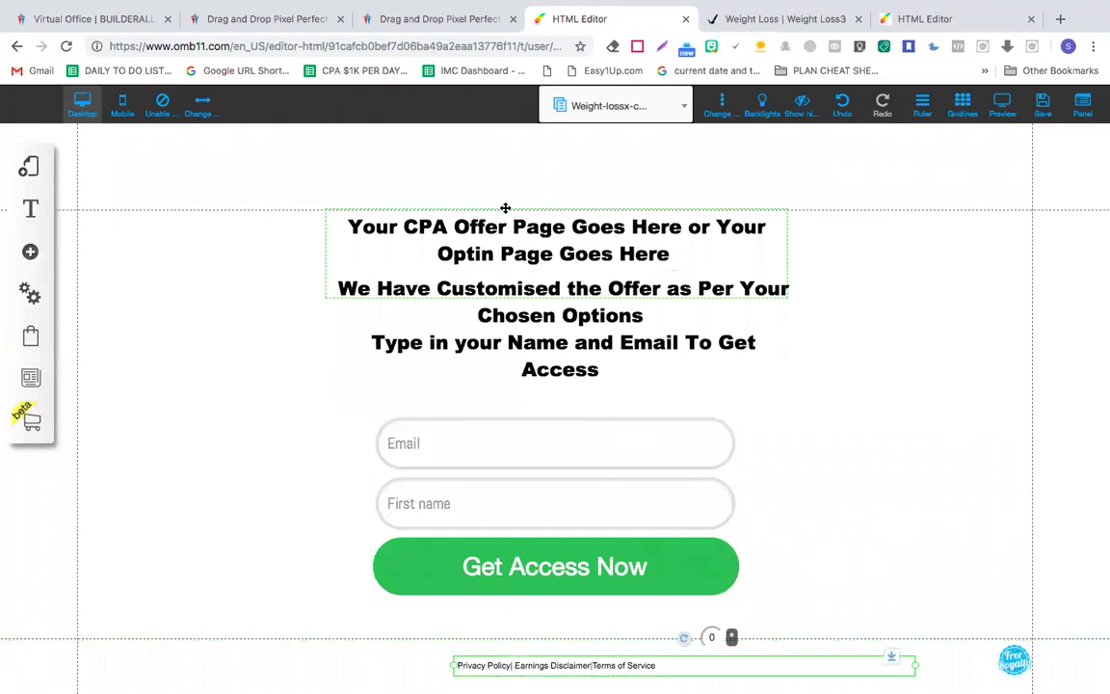
{"action": "left_click", "coordinate": [521, 180]}
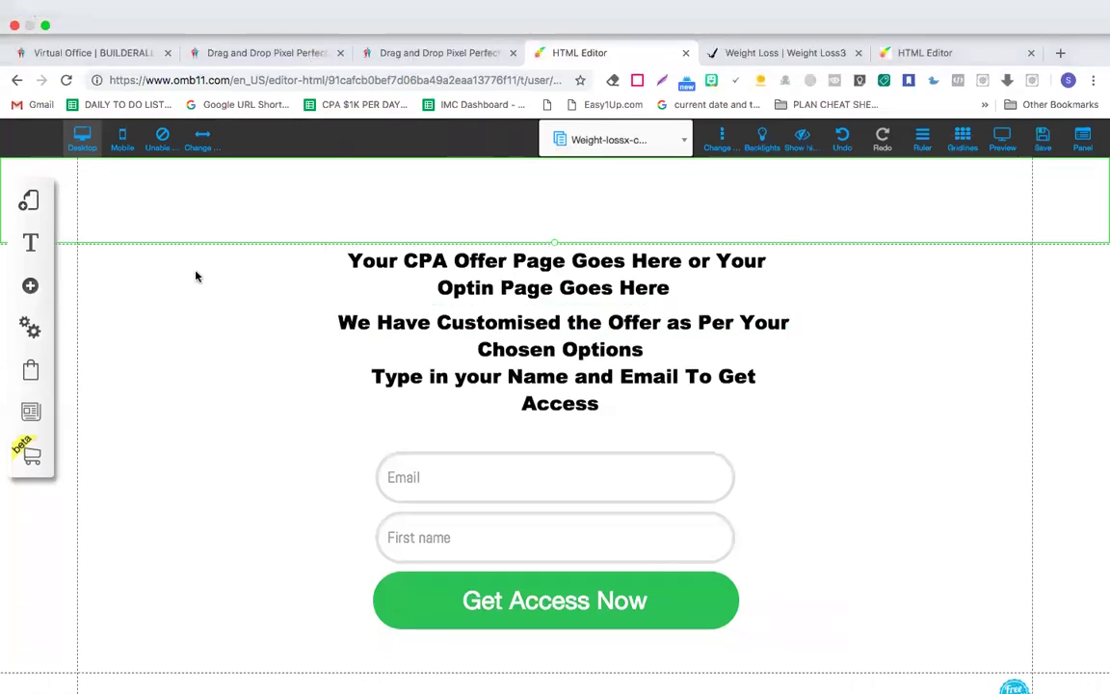
- Switch to the Builderall office, list My sites and duplicate the weight-loss-x site
{"action": "left_click", "coordinate": [286, 19]}
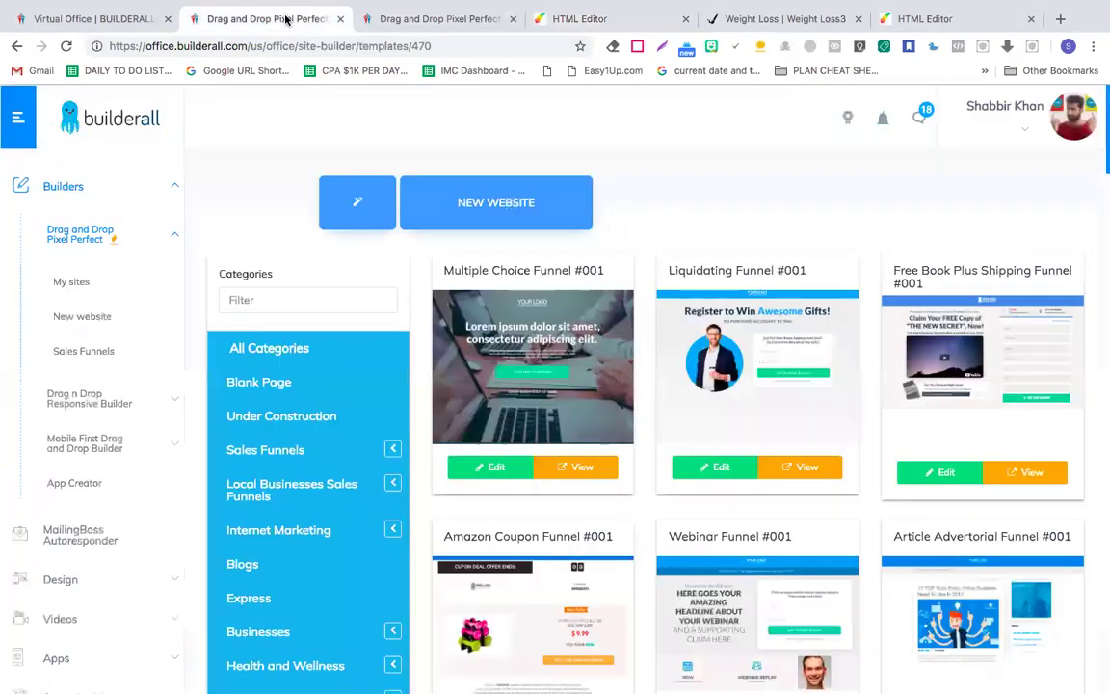
{"action": "left_click", "coordinate": [75, 282]}
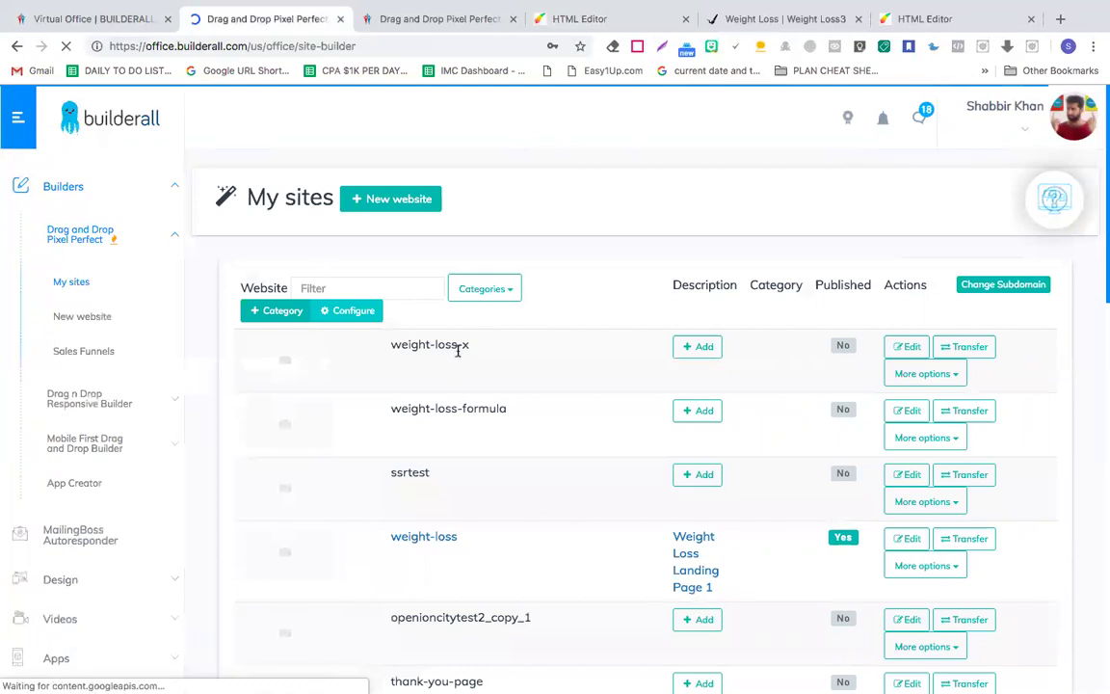
{"action": "left_click", "coordinate": [941, 376]}
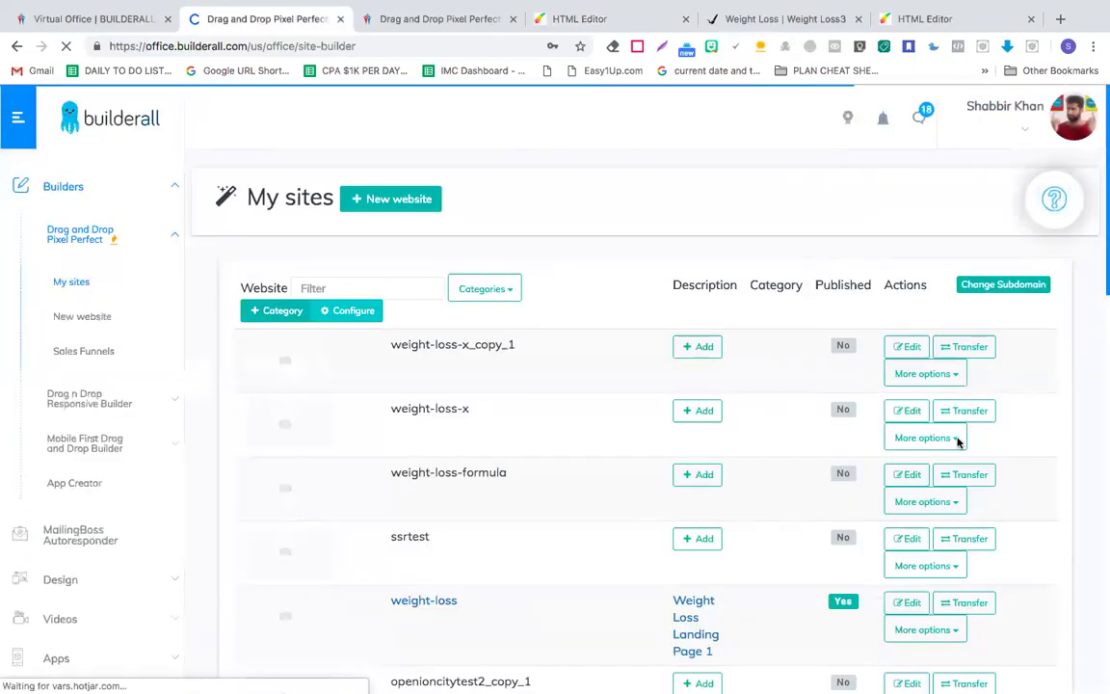
- Publish the weight-loss-x site and view its live page in a new browser tab
{"action": "left_click", "coordinate": [941, 438]}
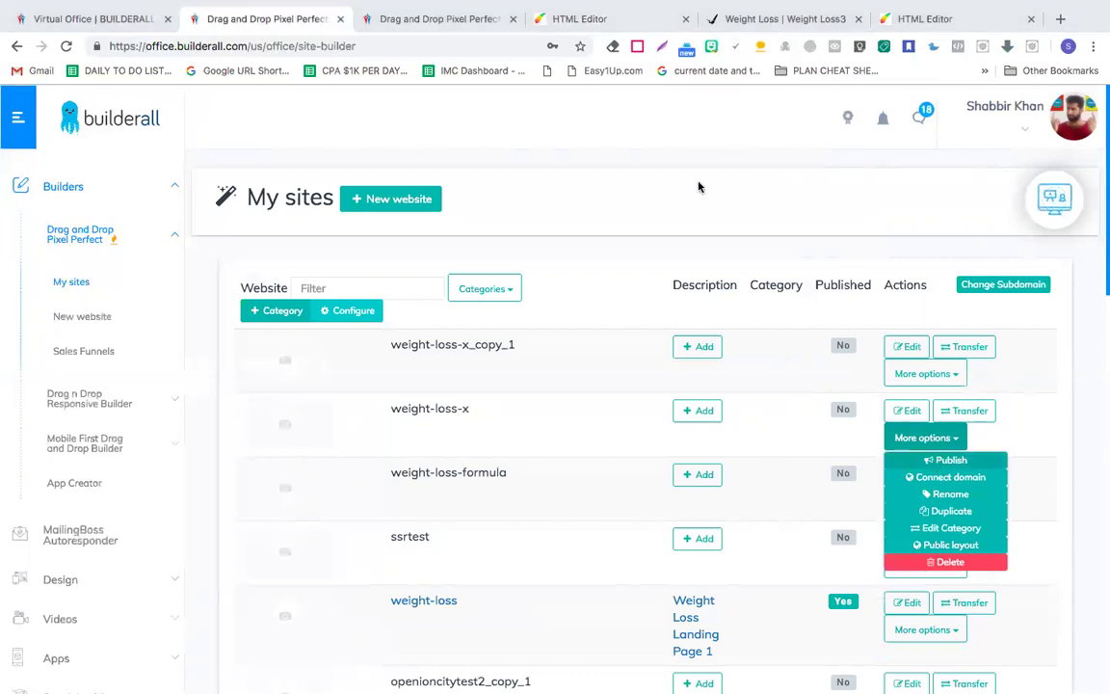
{"action": "left_click", "coordinate": [690, 141]}
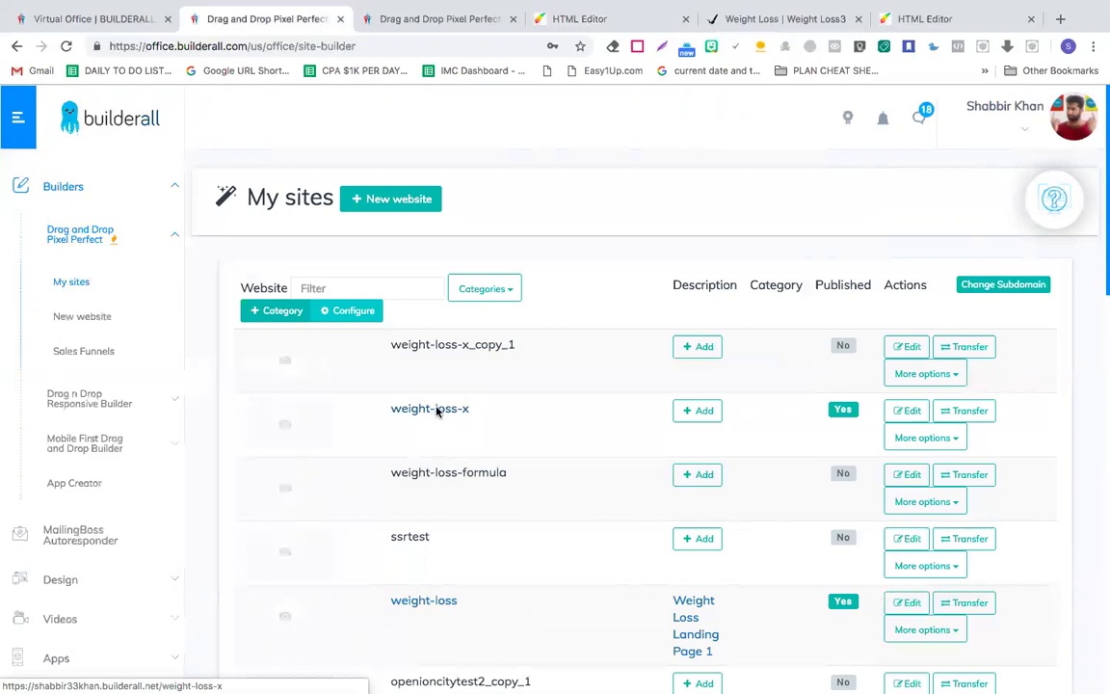
{"action": "right_click", "coordinate": [438, 412]}
{"action": "left_click", "coordinate": [450, 416]}
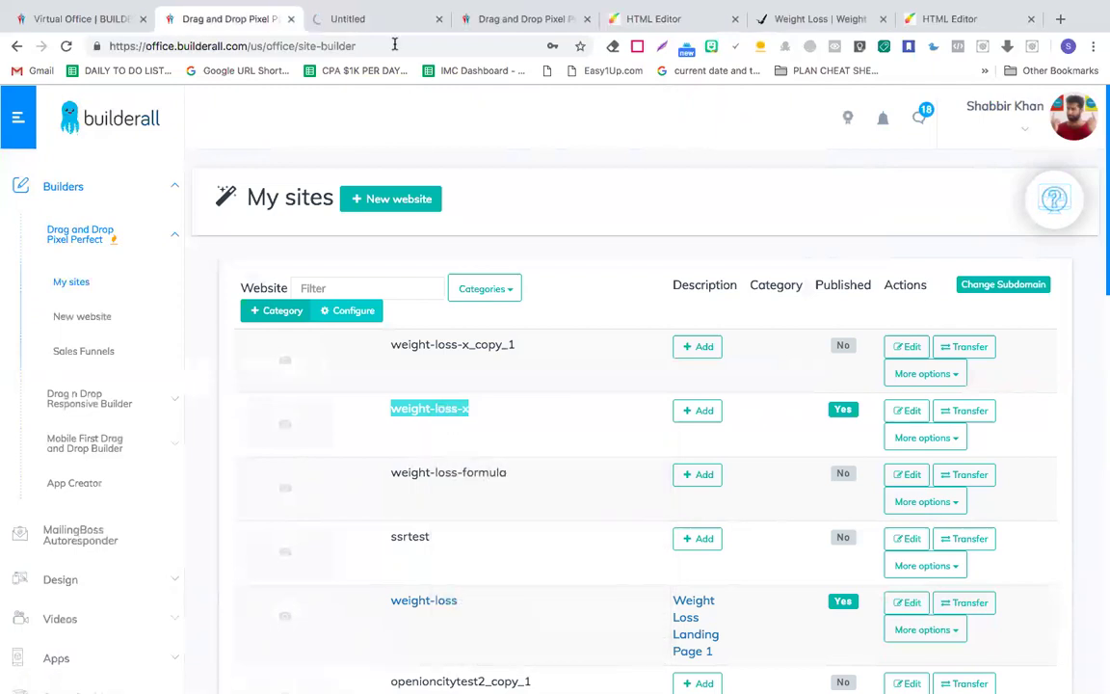
{"action": "left_click", "coordinate": [386, 16]}
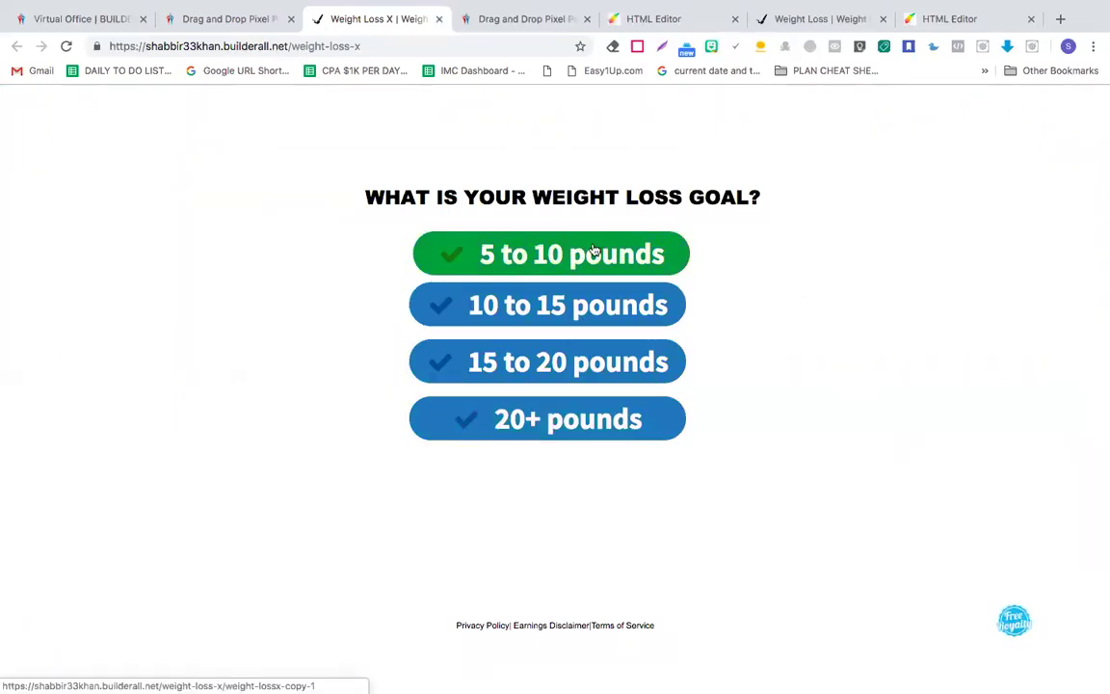
- Test the live quiz by answering "10 to 15 pounds", "45 minutes to 1 hour" and "Average"
{"action": "left_click", "coordinate": [558, 318]}
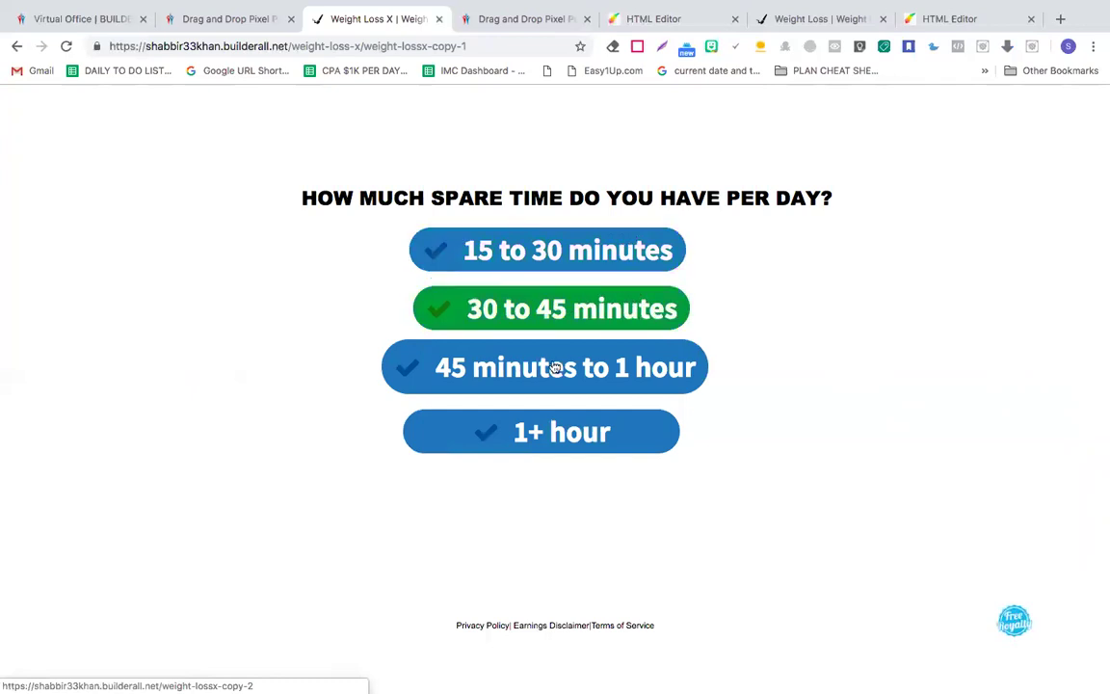
{"action": "left_click", "coordinate": [554, 380]}
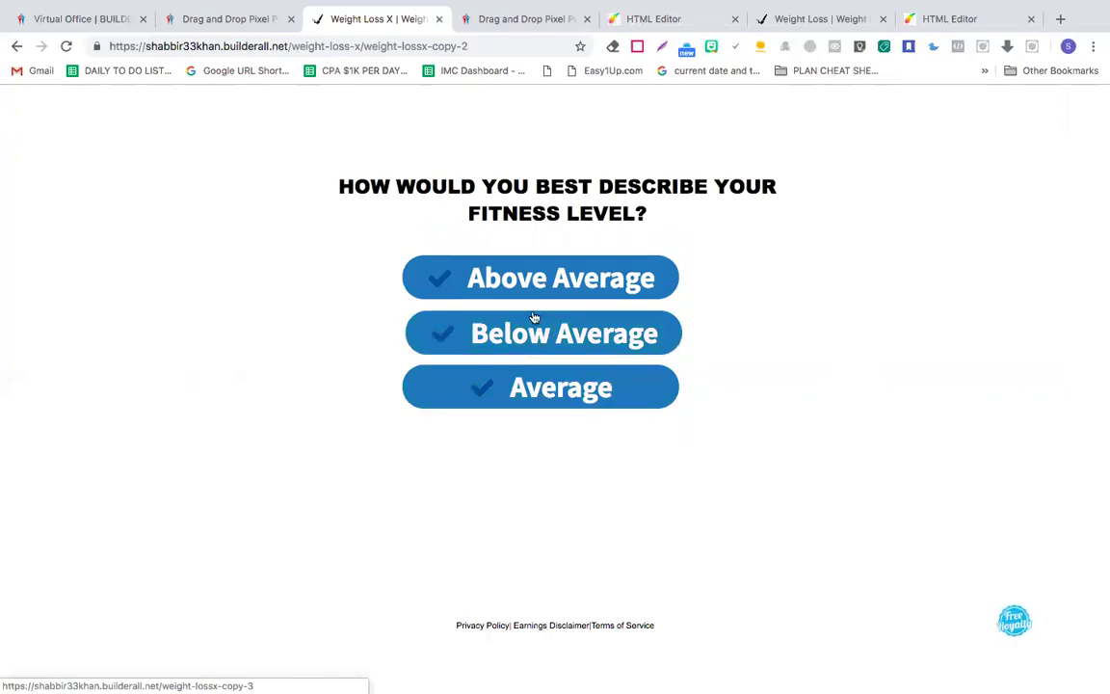
{"action": "left_click", "coordinate": [524, 391]}
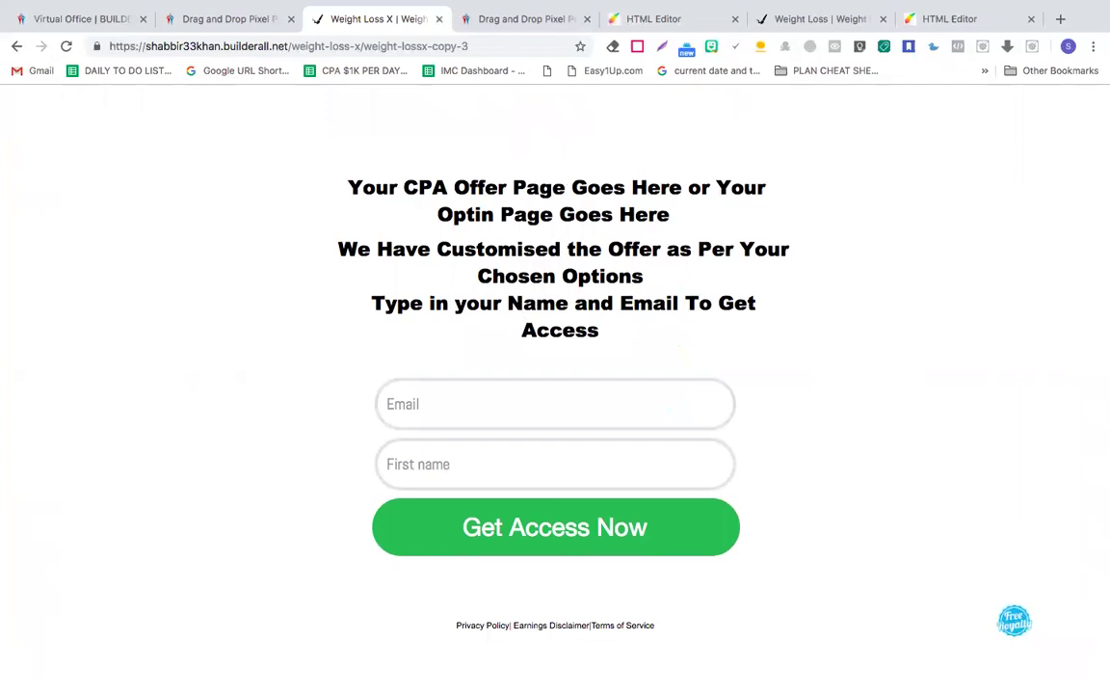
- Fill in the live optin form with a contact email and first name and submit it
{"action": "left_click", "coordinate": [487, 401]}
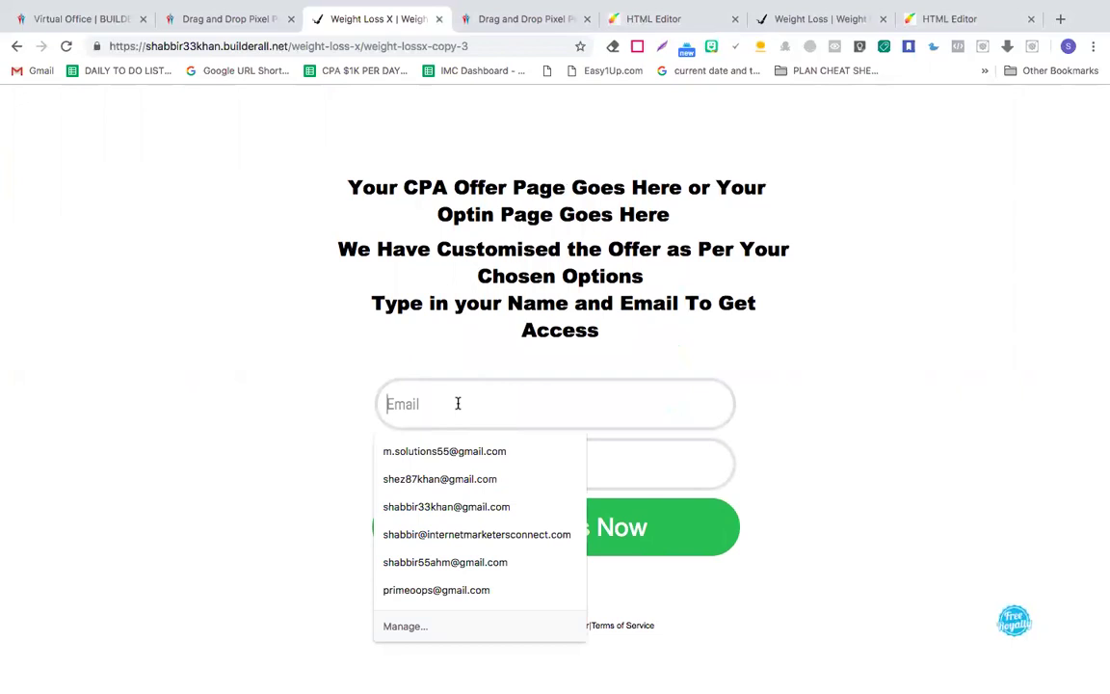
{"action": "left_click", "coordinate": [393, 478]}
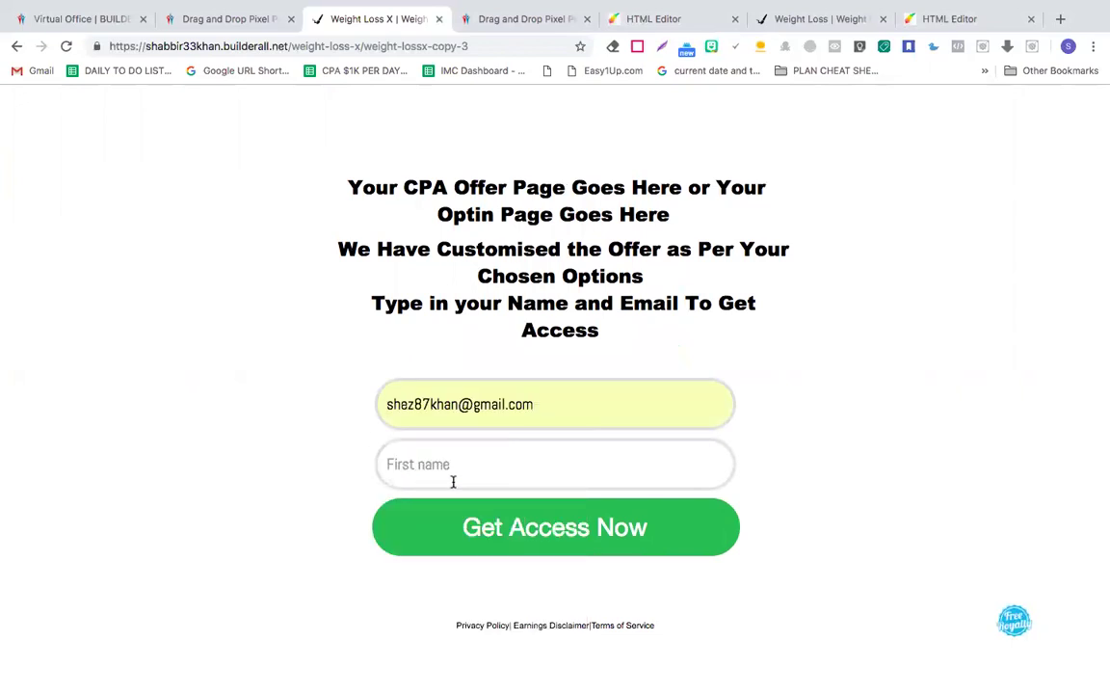
{"action": "left_click", "coordinate": [453, 482]}
{"action": "type", "text": "Shabbir"}
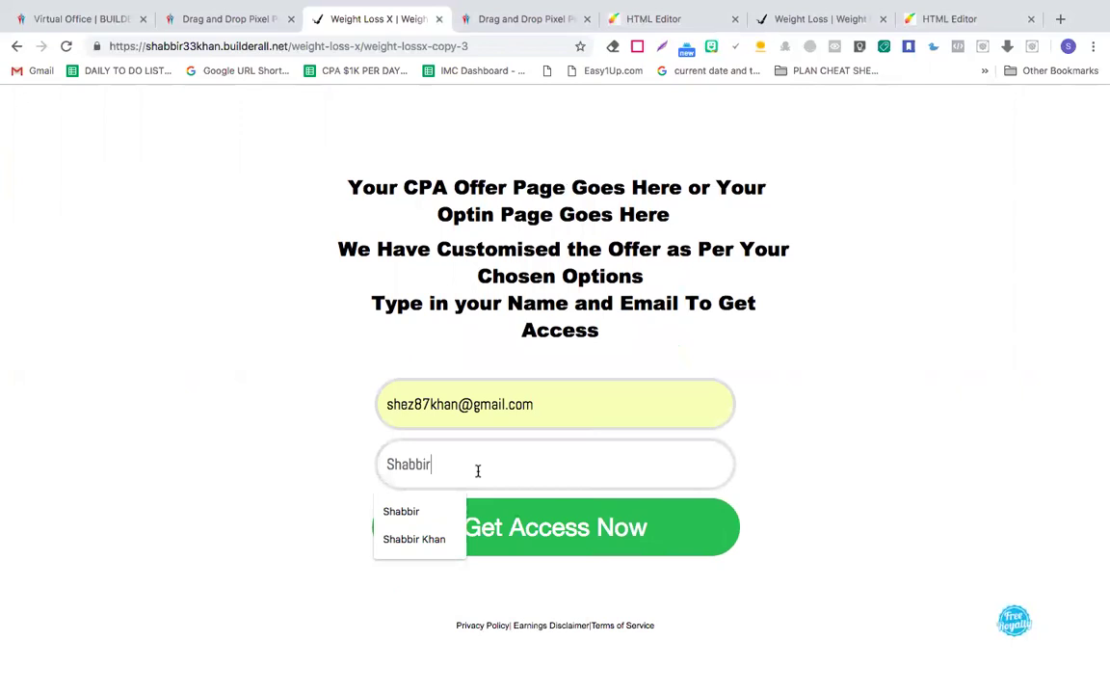
{"action": "left_click", "coordinate": [307, 456]}
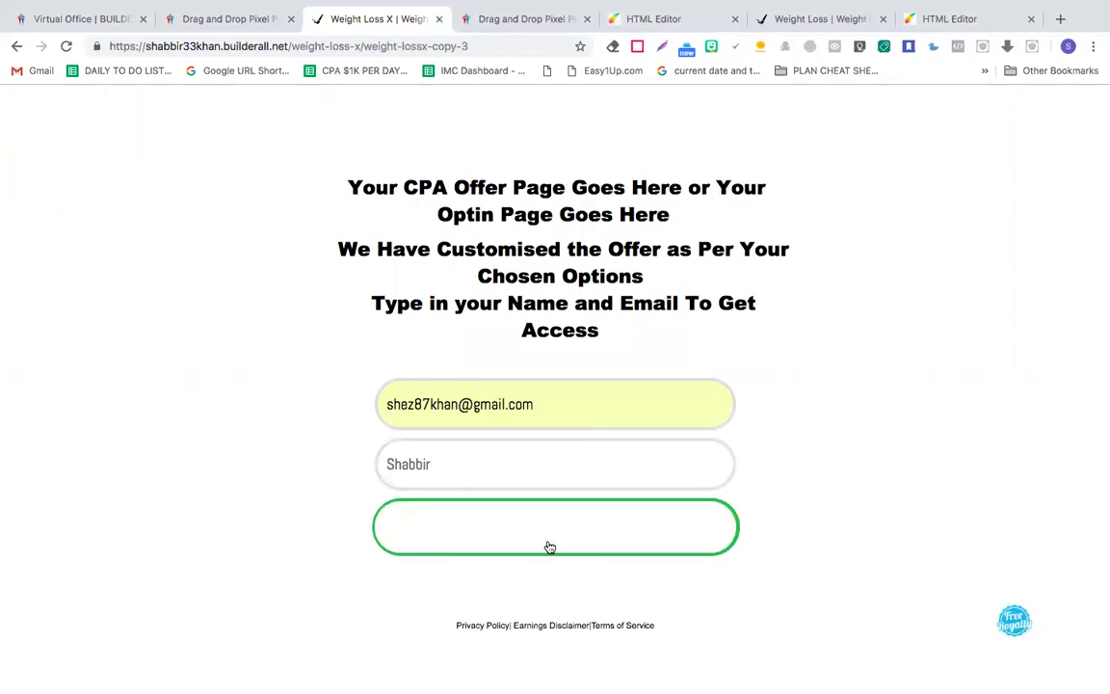
{"action": "left_click", "coordinate": [550, 547]}
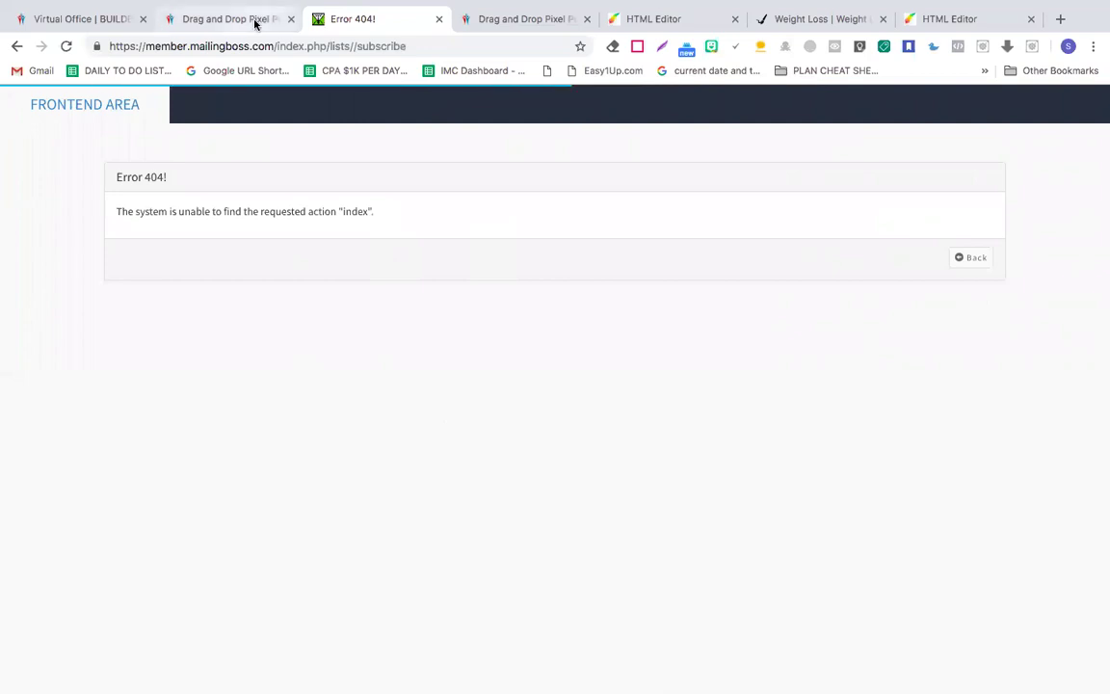
{"action": "left_click", "coordinate": [681, 20]}
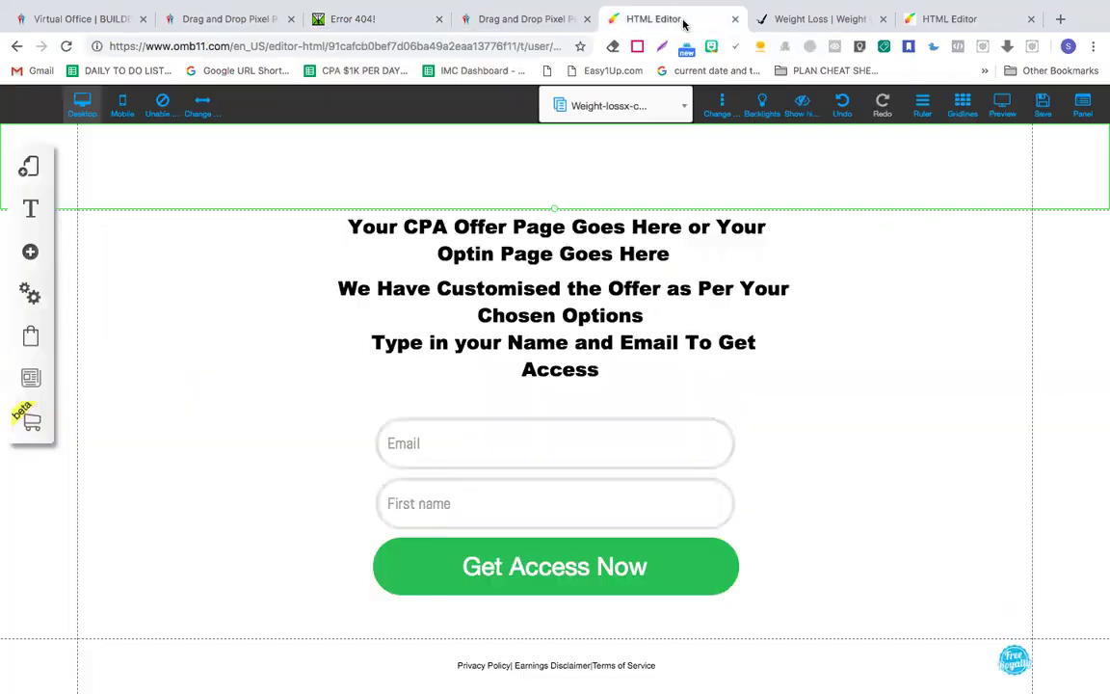
{"action": "left_click", "coordinate": [551, 436]}
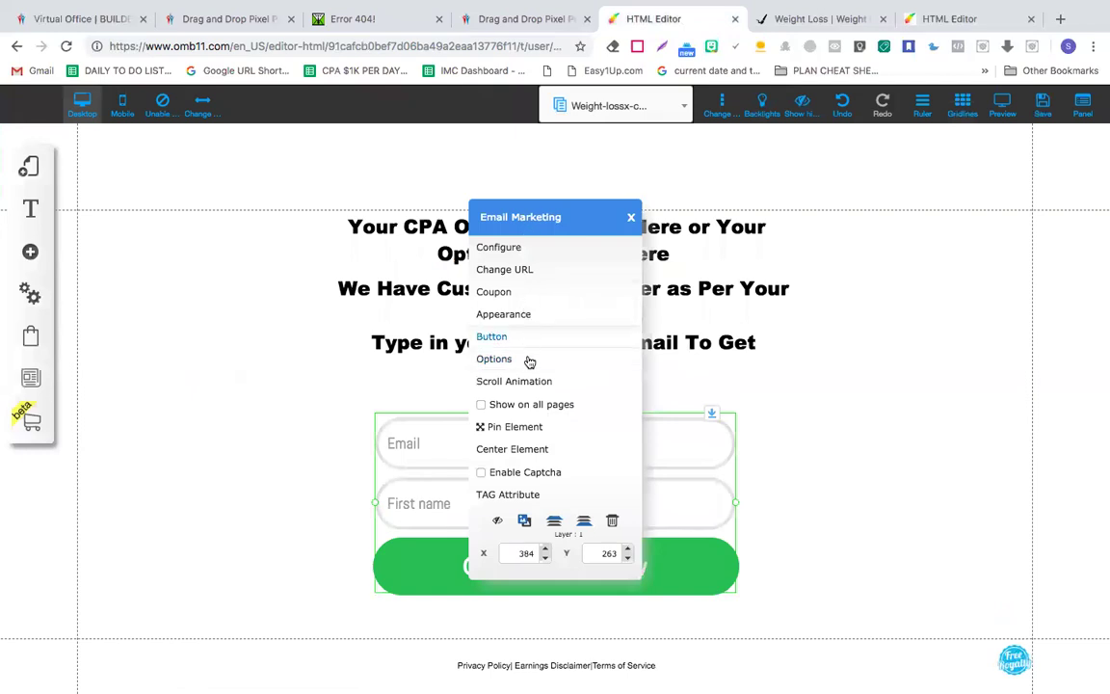
{"action": "left_click", "coordinate": [542, 273]}
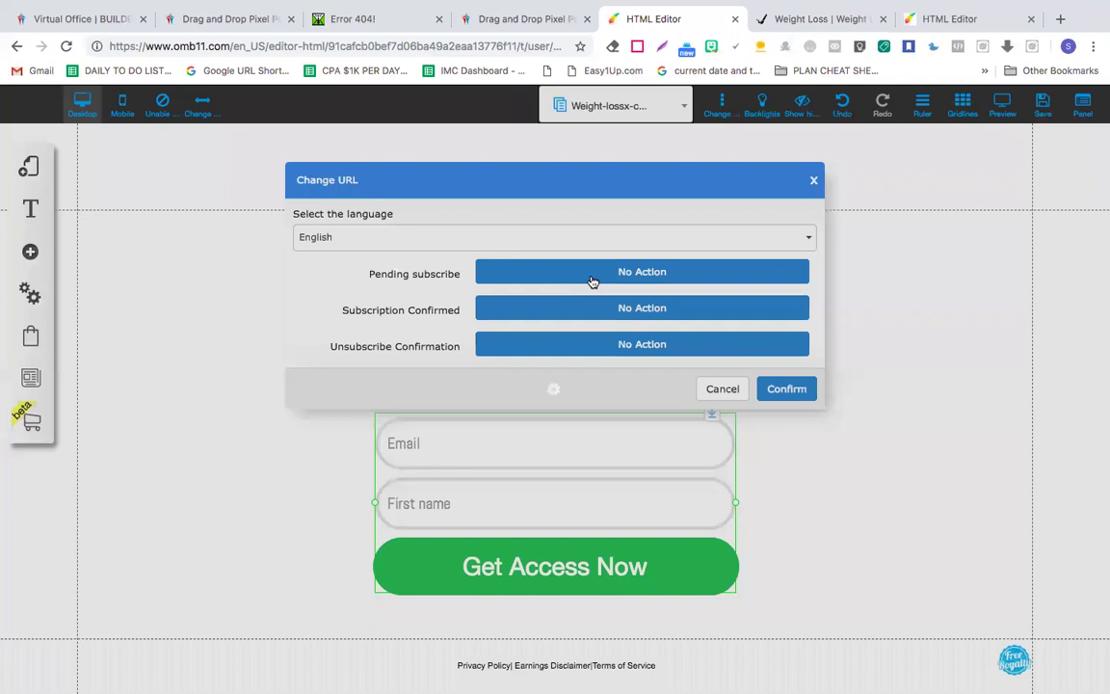
{"action": "left_click", "coordinate": [593, 282]}
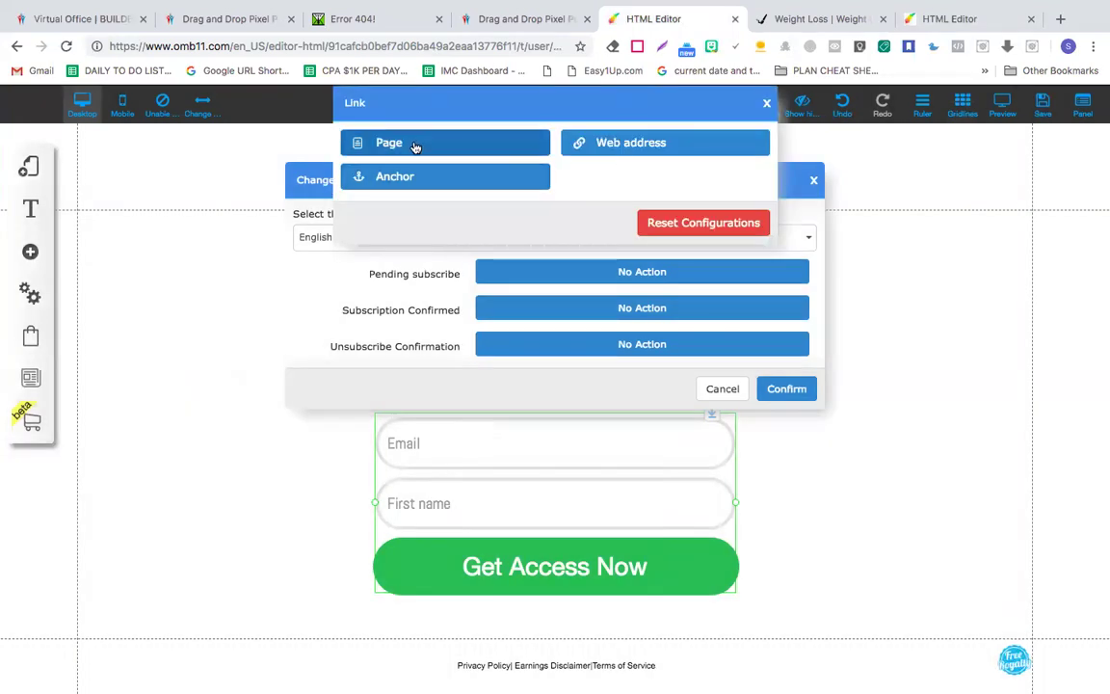
{"action": "left_click", "coordinate": [575, 142]}
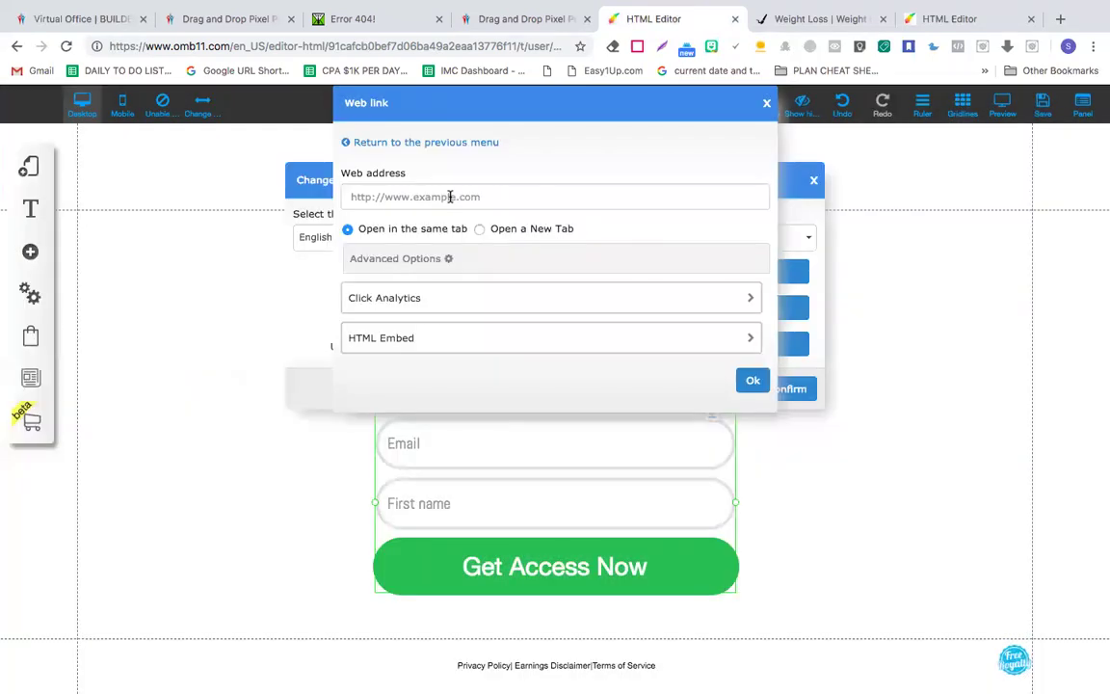
{"action": "left_click", "coordinate": [450, 197]}
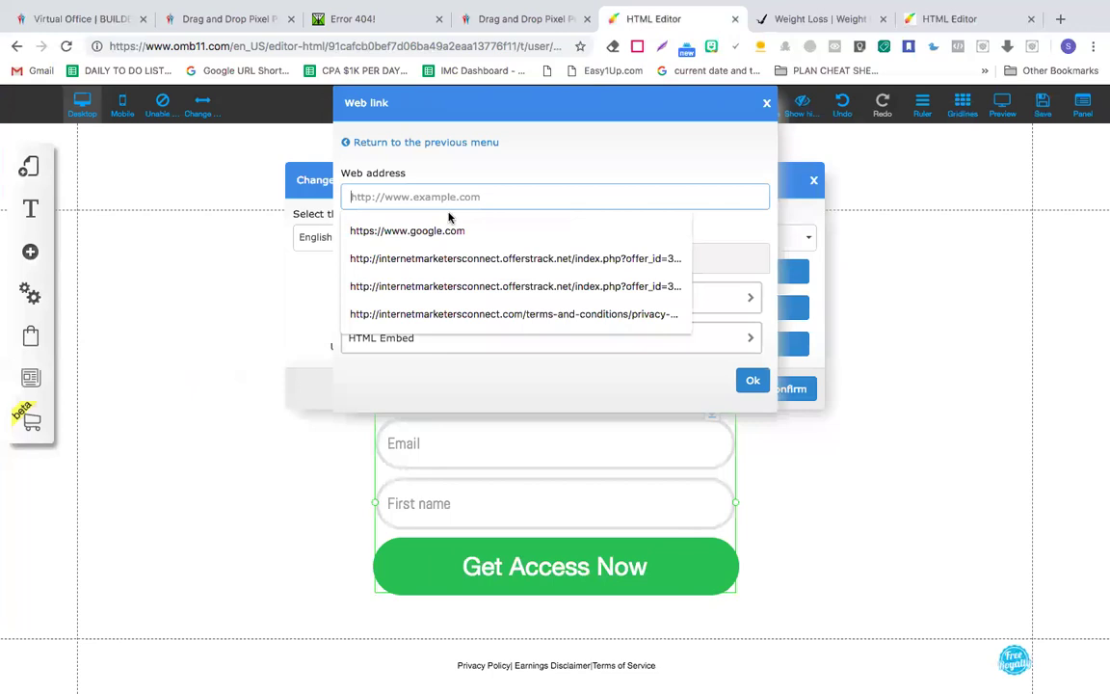
{"action": "left_click", "coordinate": [463, 230]}
{"action": "left_click_drag", "start_coordinate": [478, 204], "coordinate": [349, 198]}
{"action": "key", "text": "ctrl+c"}
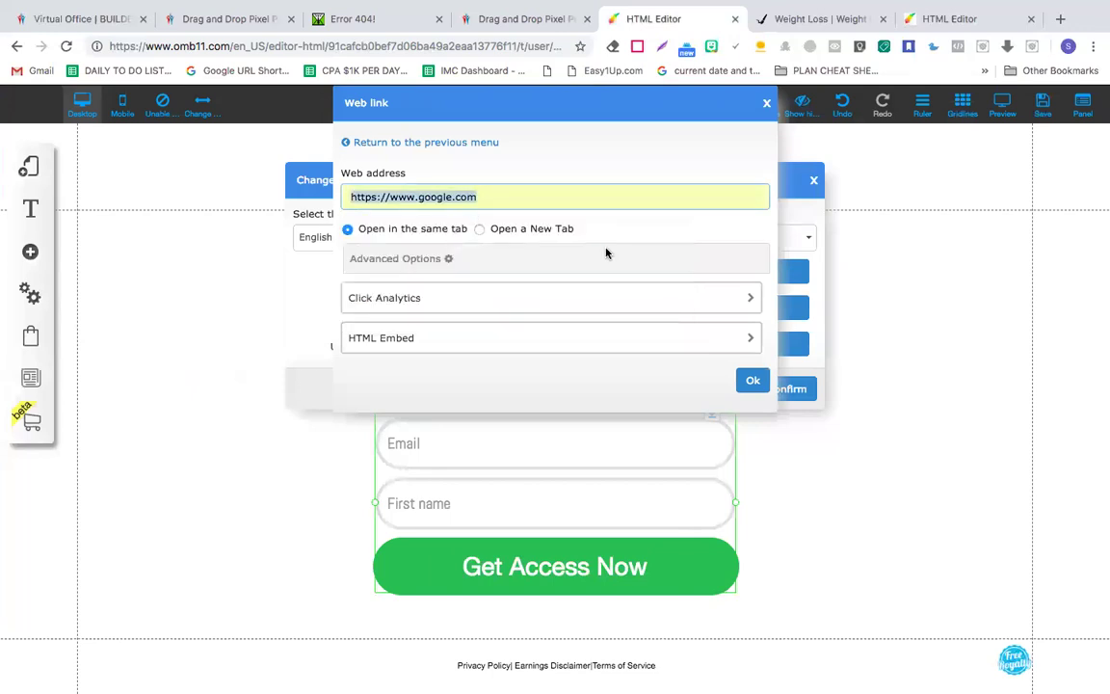
{"action": "left_click", "coordinate": [753, 382]}
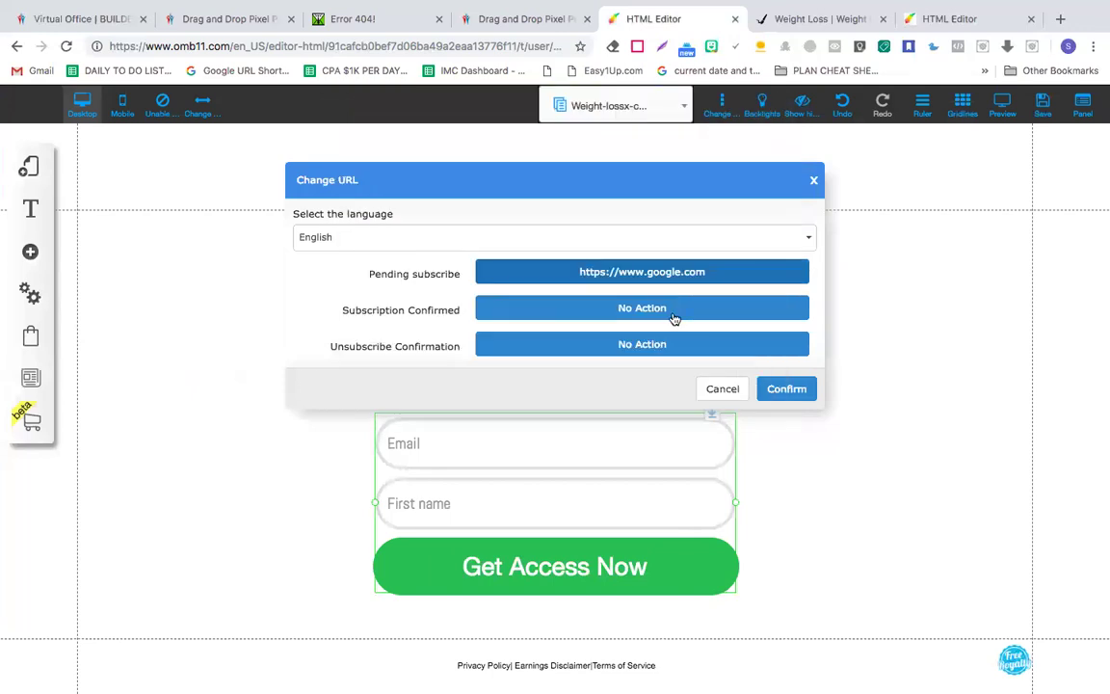
{"action": "left_click", "coordinate": [672, 310]}
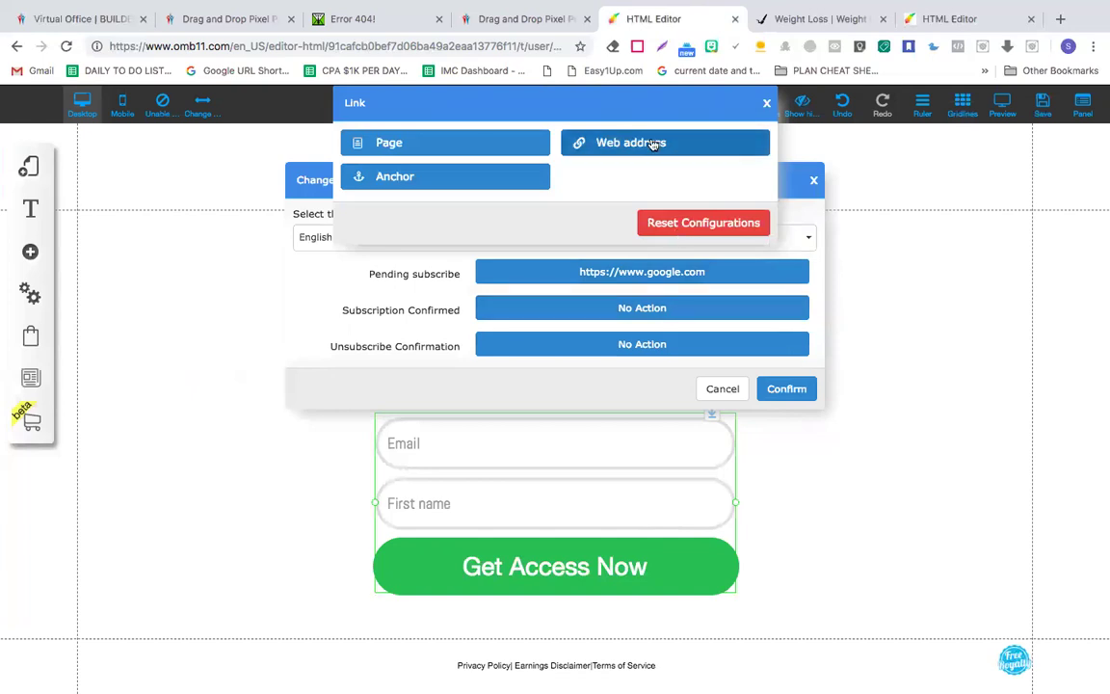
{"action": "left_click", "coordinate": [588, 140]}
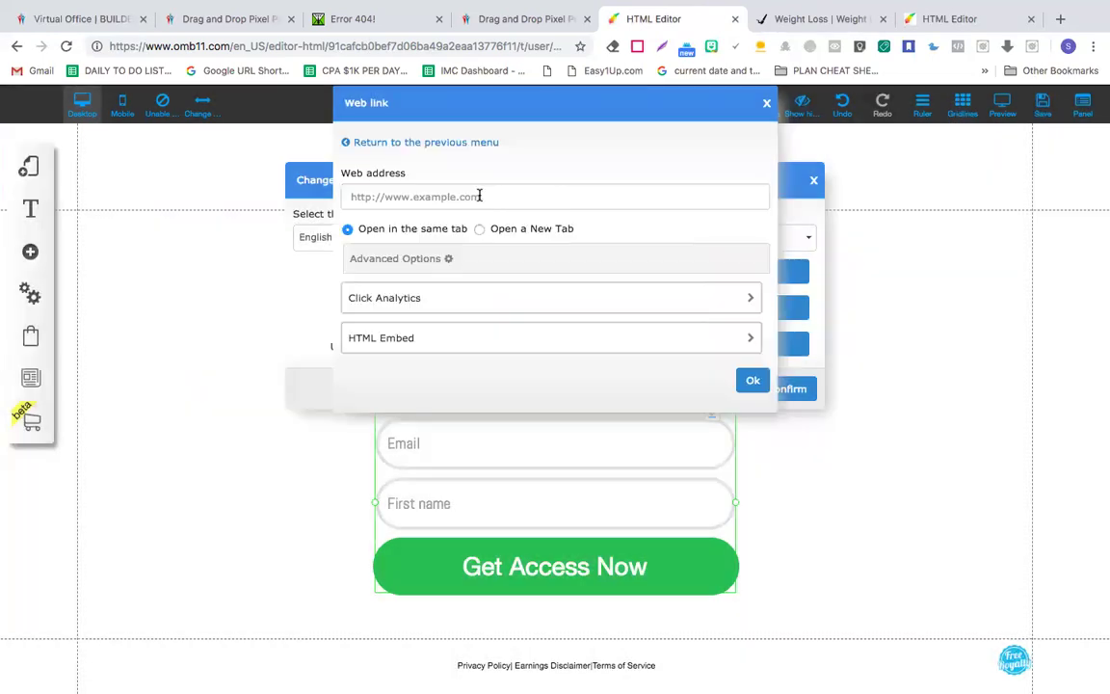
{"action": "left_click", "coordinate": [479, 197]}
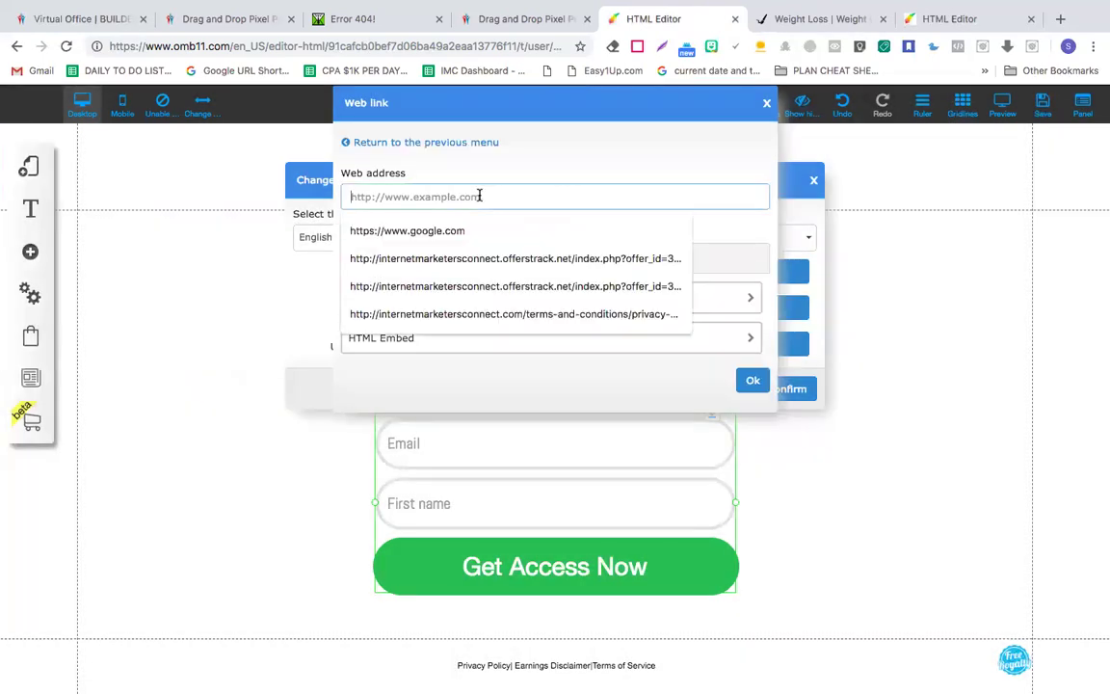
{"action": "left_click", "coordinate": [752, 380]}
{"action": "left_click", "coordinate": [664, 347]}
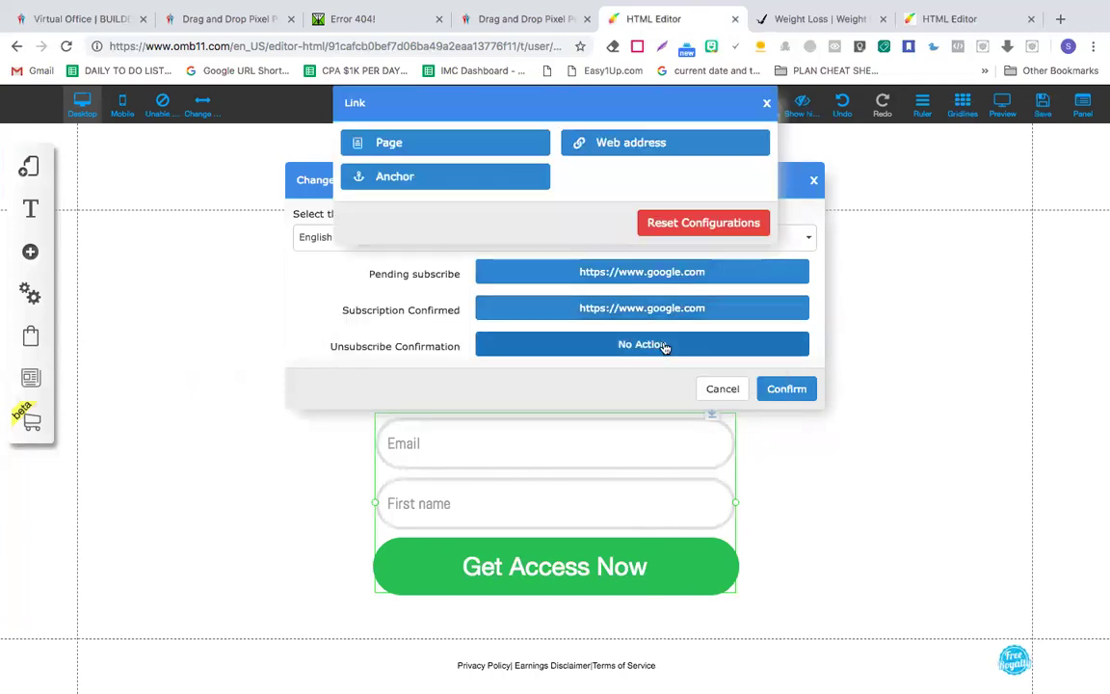
{"action": "left_click", "coordinate": [663, 141]}
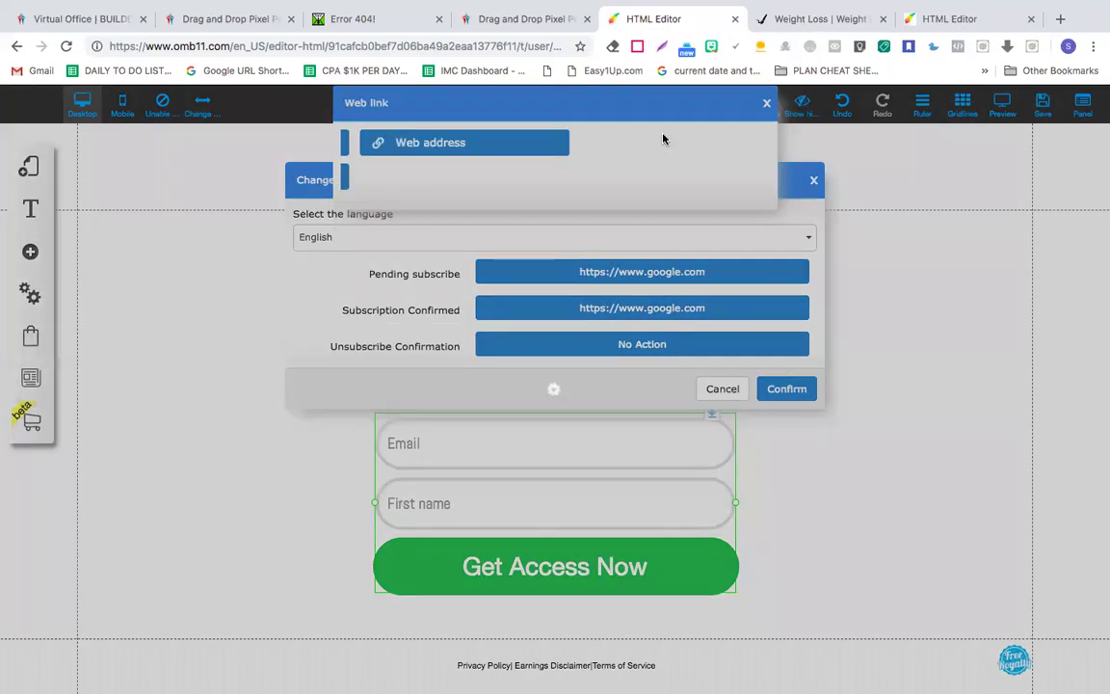
{"action": "left_click", "coordinate": [468, 195]}
{"action": "key", "text": "ctrl+v"}
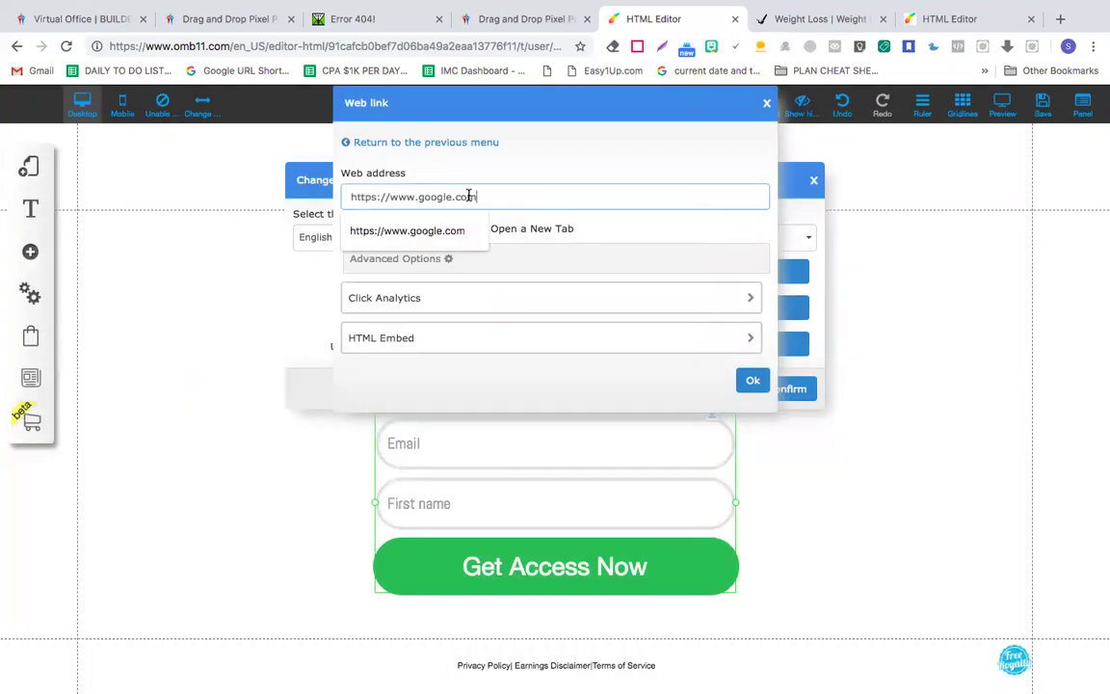
{"action": "left_click", "coordinate": [753, 380]}
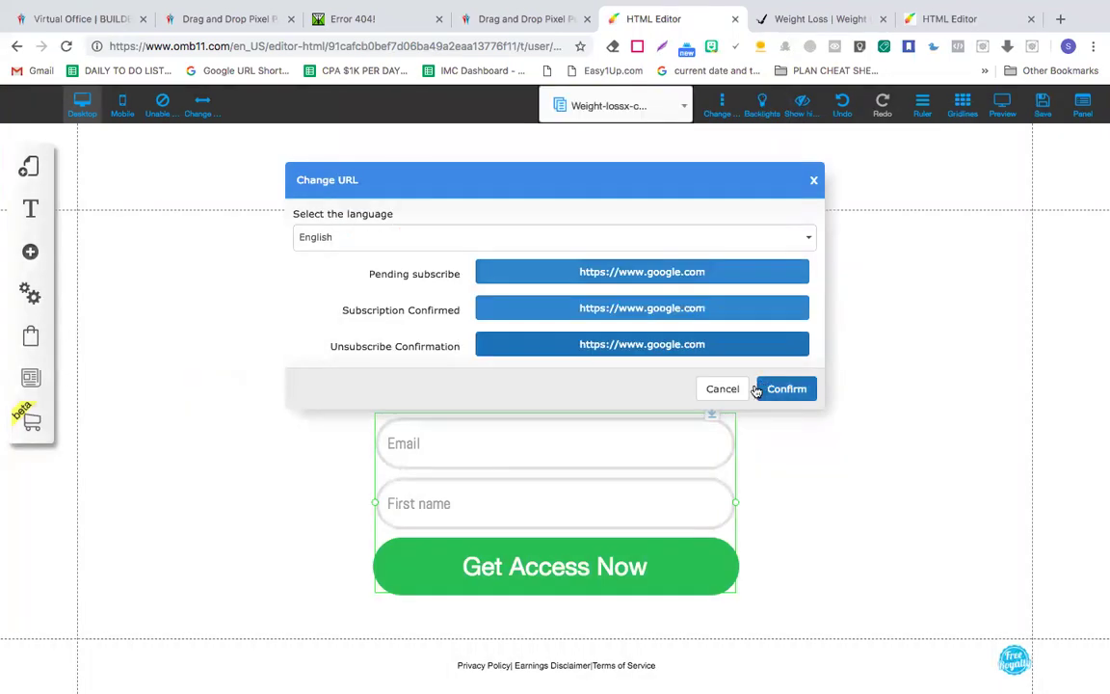
{"action": "left_click", "coordinate": [768, 390]}
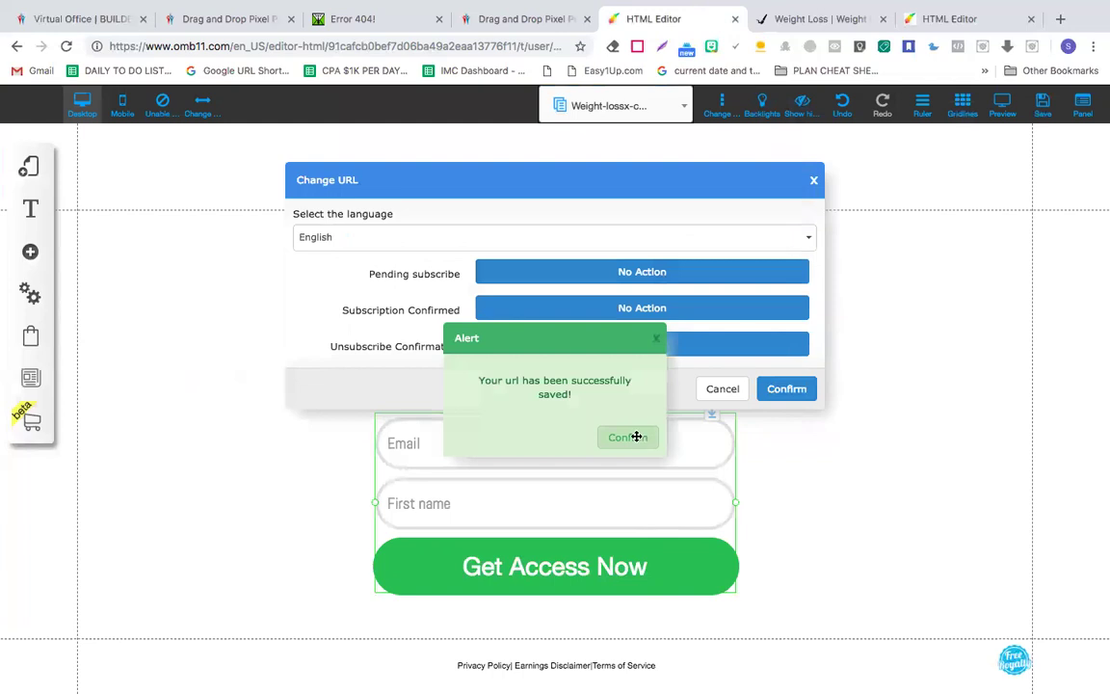
{"action": "left_click", "coordinate": [627, 436]}
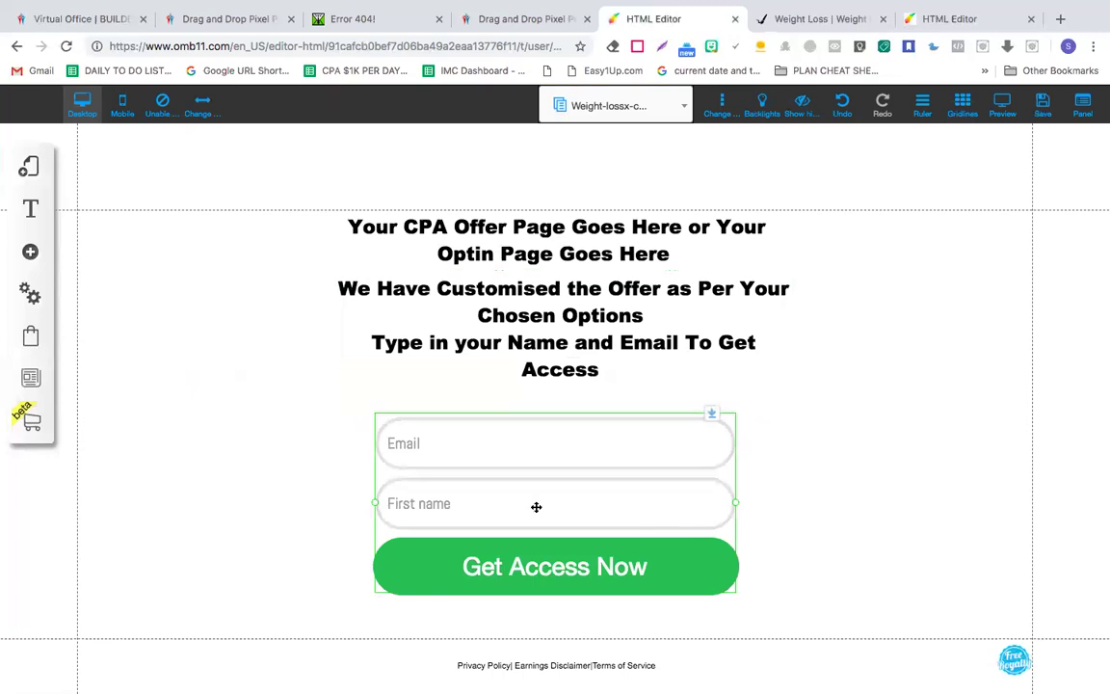
- Save the site changes, including the modified page Weight-lossx-copy-3
{"action": "left_click", "coordinate": [1037, 117]}
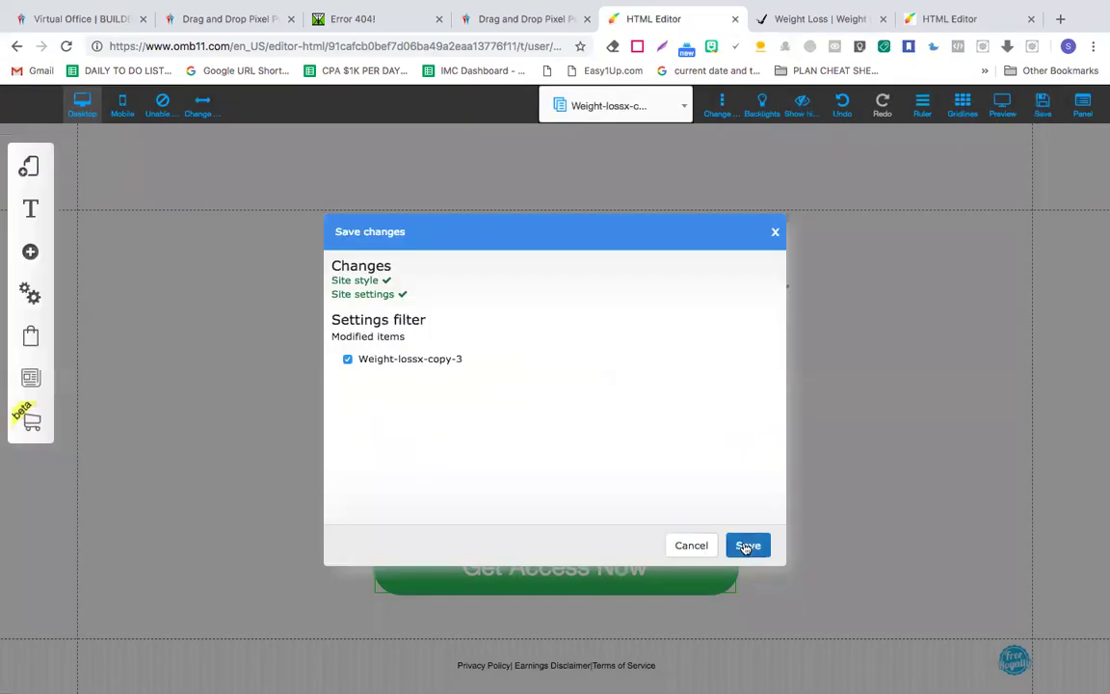
{"action": "left_click", "coordinate": [745, 543]}
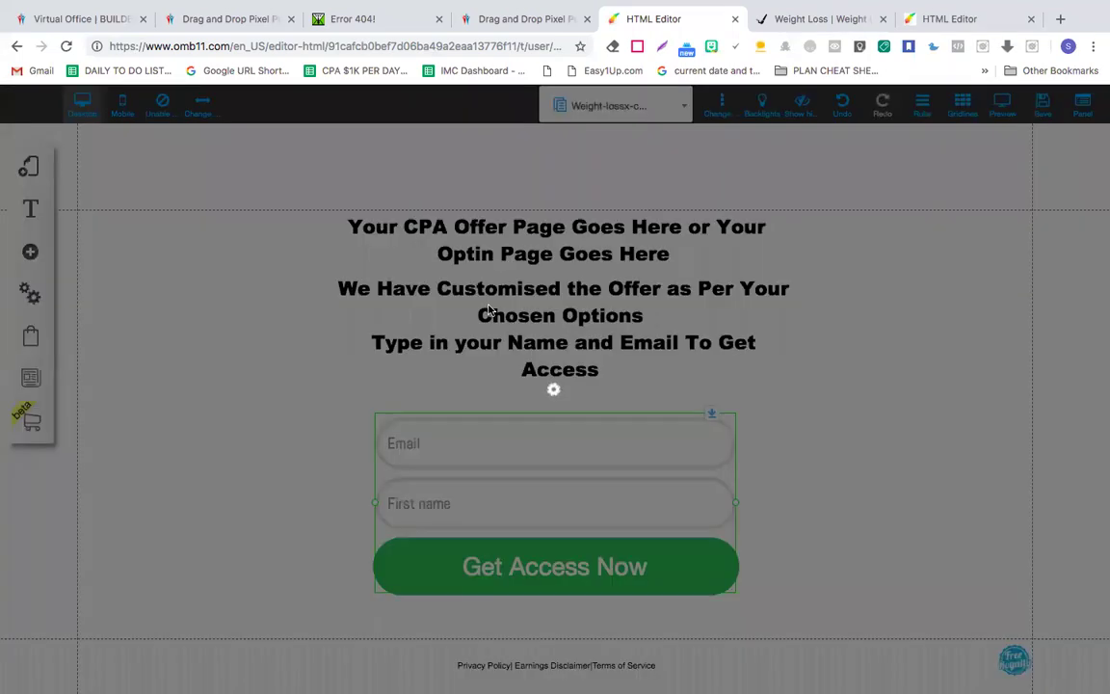
{"action": "left_click", "coordinate": [656, 351]}
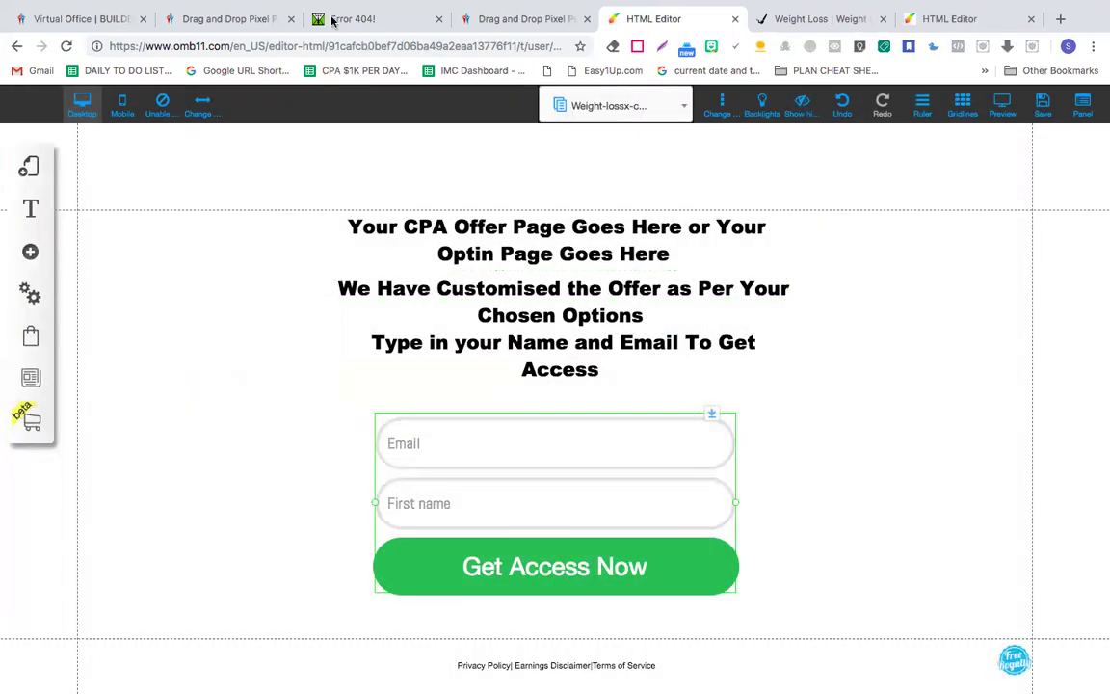
- Switch to Builderall's My sites list and open the published weight-loss-x site in a new tab
{"action": "left_click", "coordinate": [358, 21]}
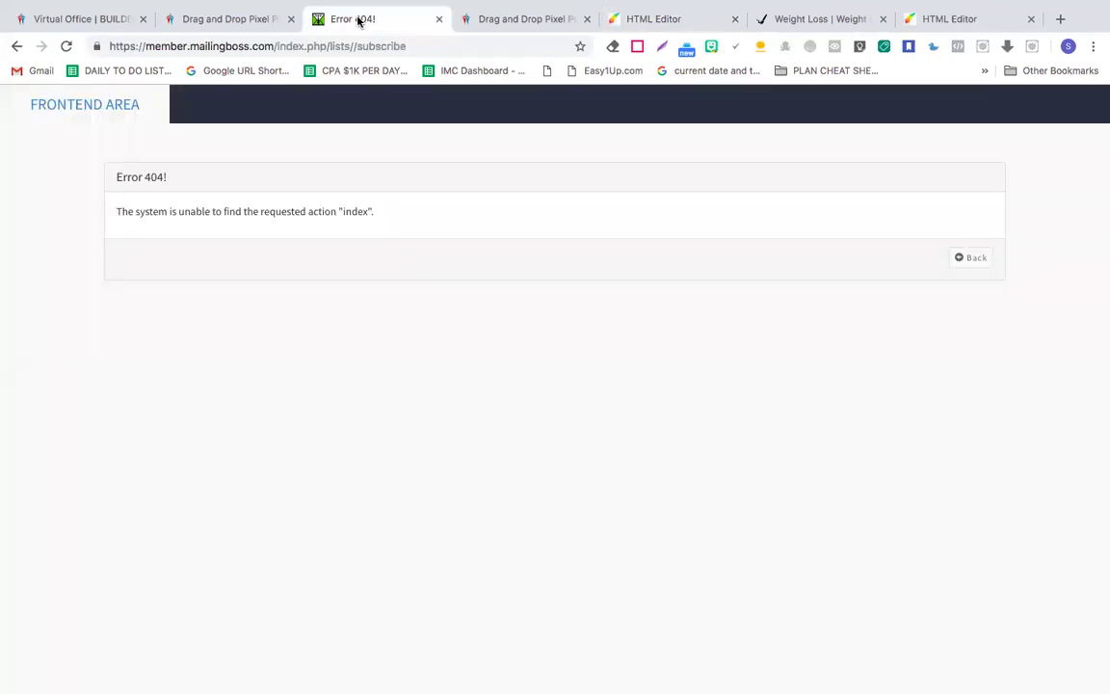
{"action": "left_click", "coordinate": [245, 17]}
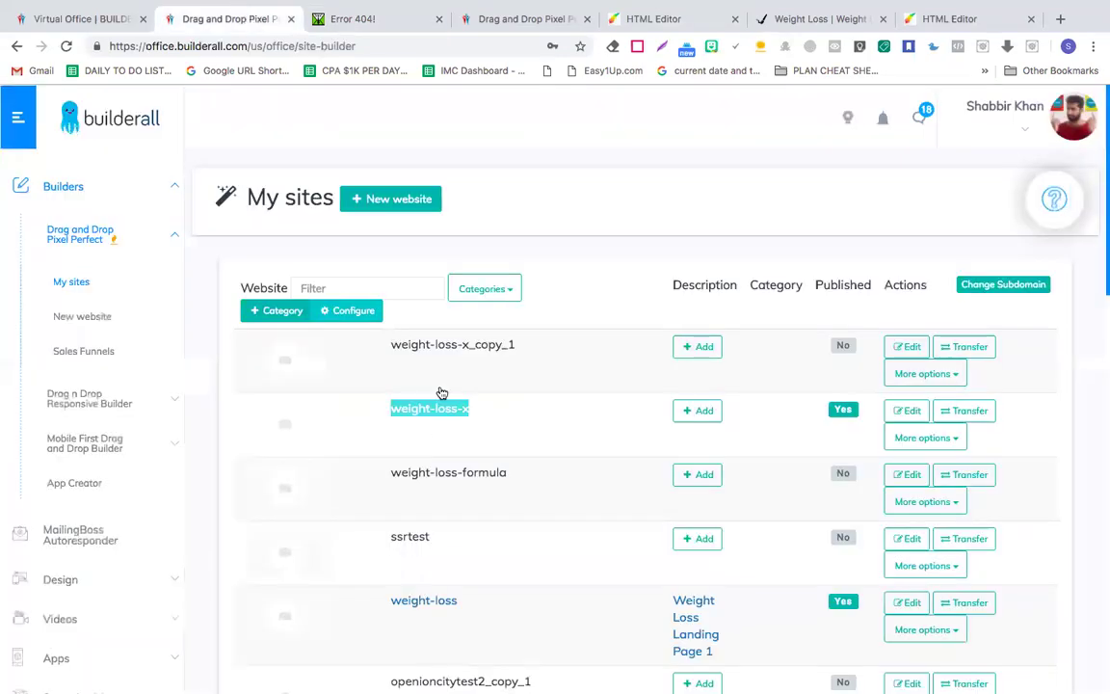
{"action": "right_click", "coordinate": [429, 418]}
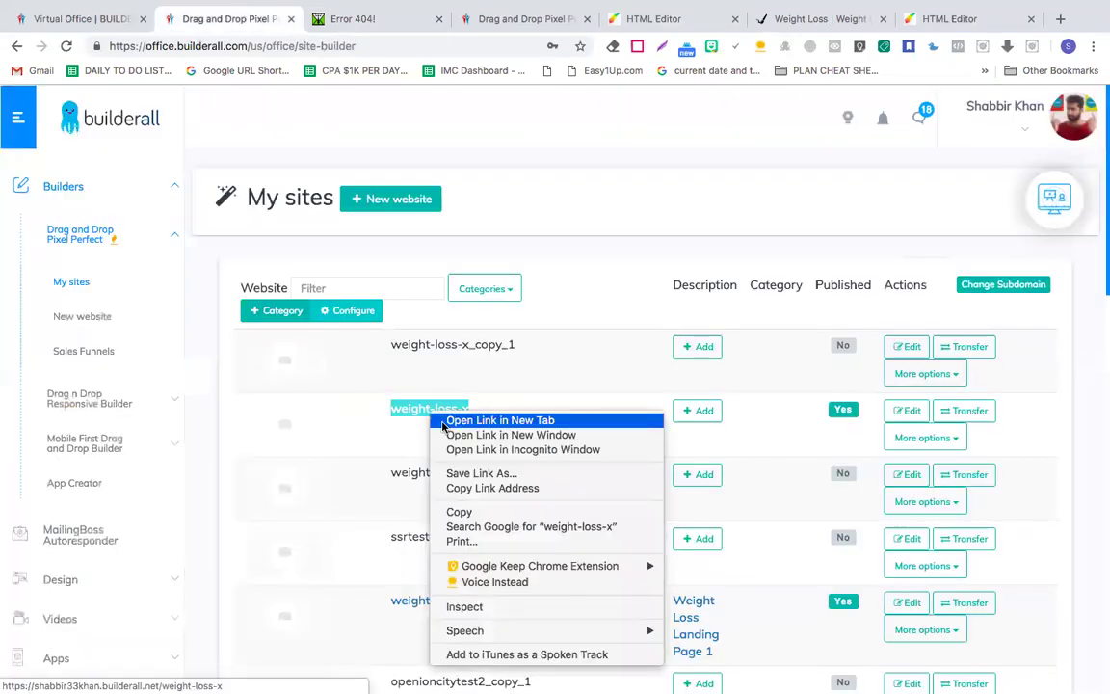
{"action": "key", "text": "Escape"}
{"action": "middle_click", "coordinate": [442, 427]}
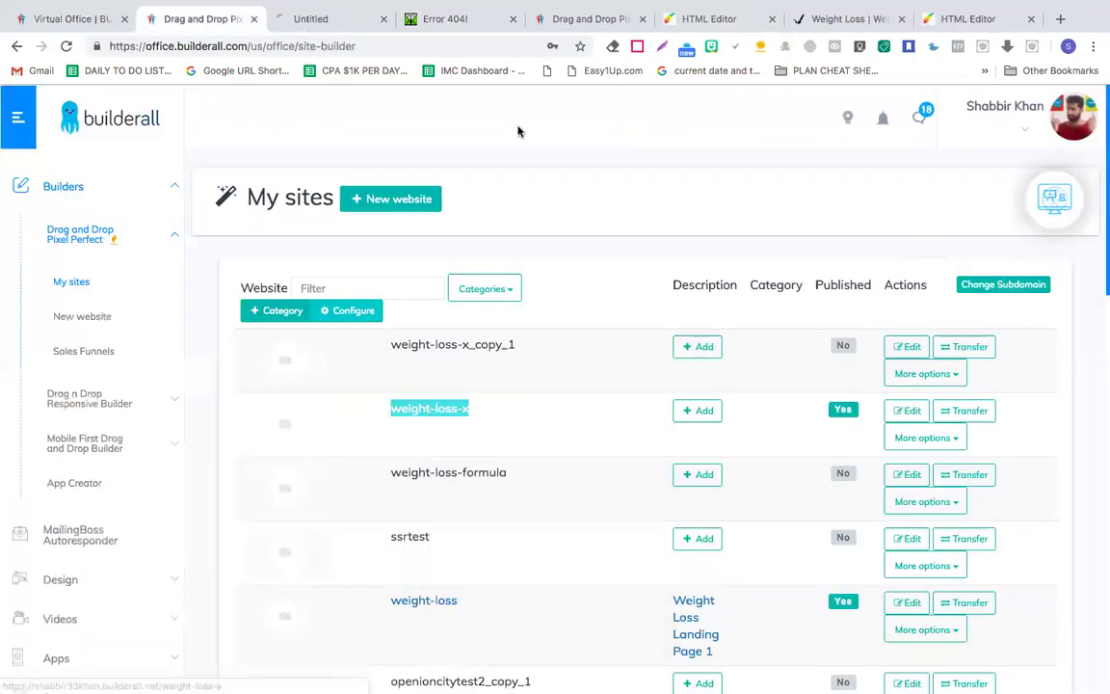
- Return to the HTML Editor and save the site's style and settings once more
{"action": "left_click", "coordinate": [594, 19]}
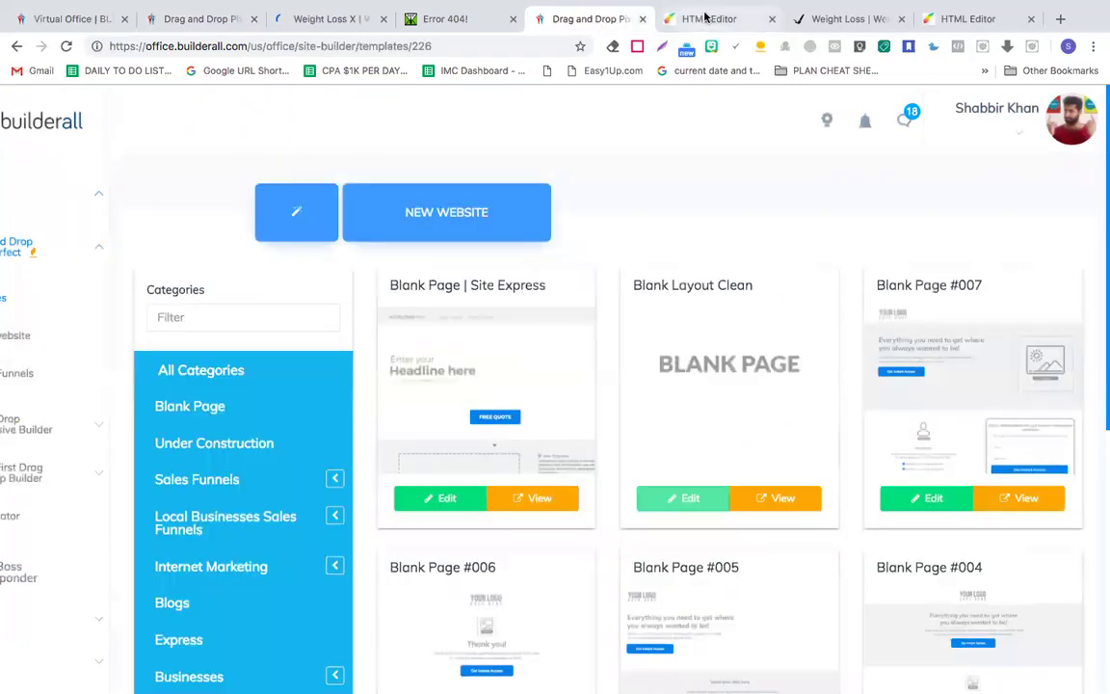
{"action": "left_click", "coordinate": [705, 18]}
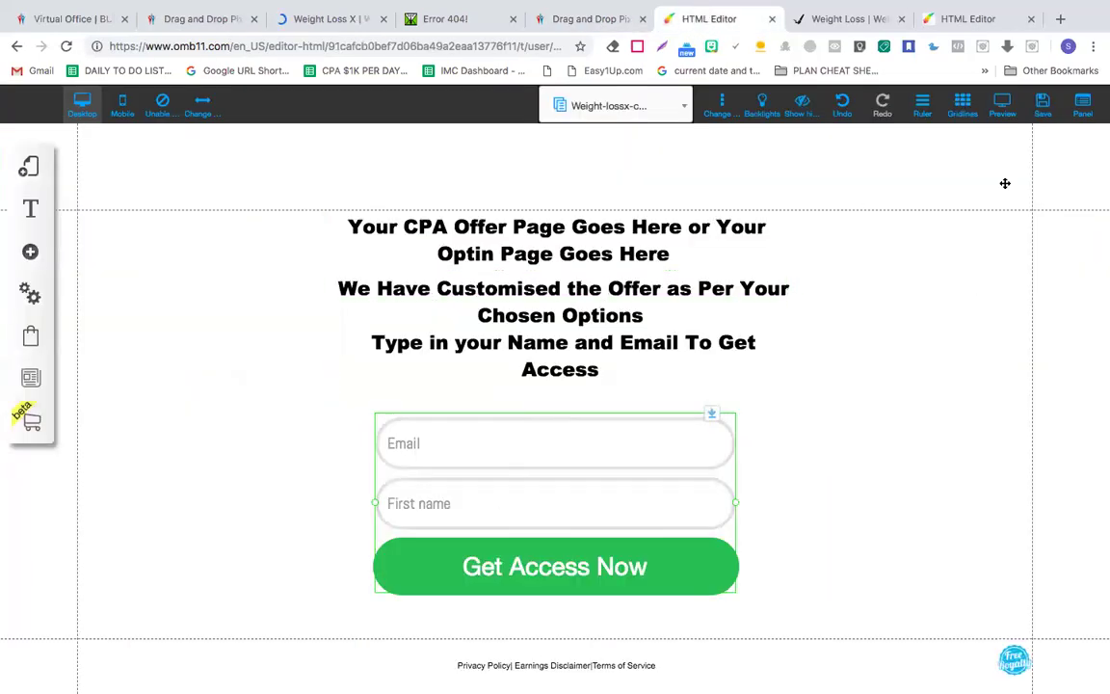
{"action": "left_click", "coordinate": [1044, 108]}
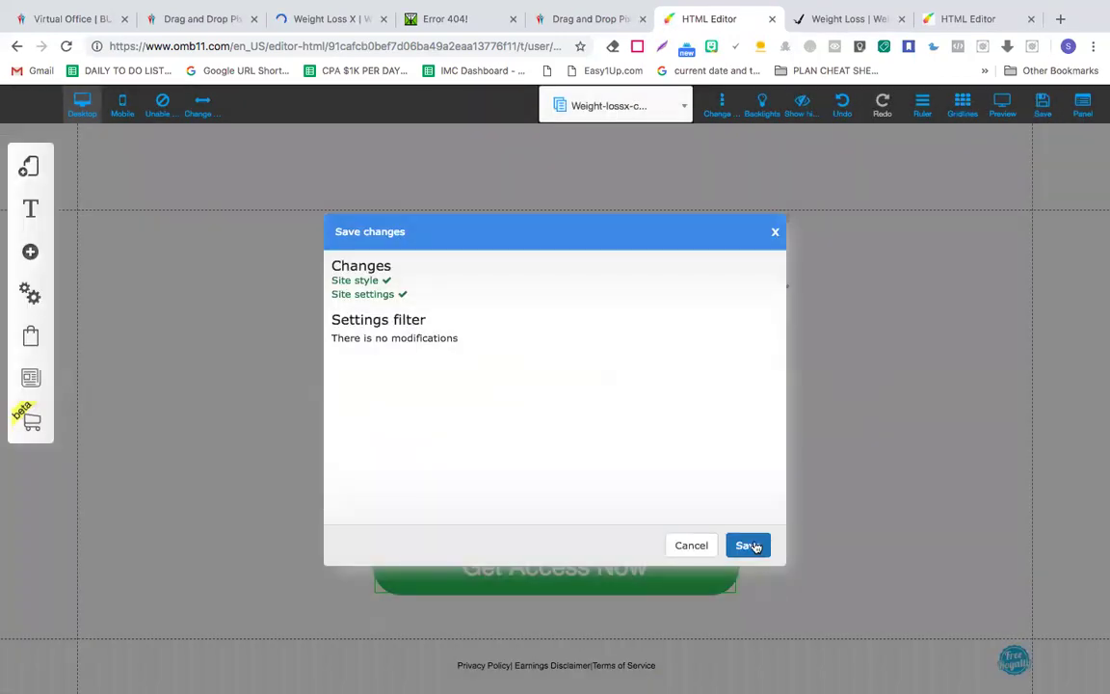
{"action": "left_click", "coordinate": [750, 545]}
- Test the live weight-loss-x quiz by choosing "10 to 15 pounds", an answer on the second page and "Below Average"
{"action": "left_click", "coordinate": [310, 23]}
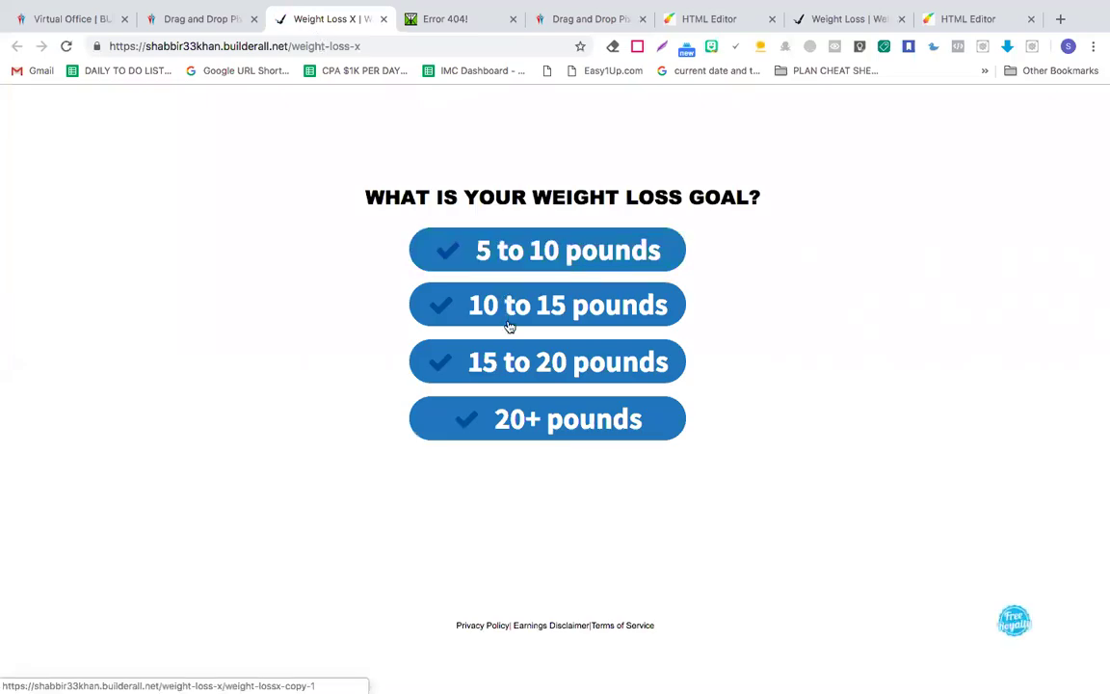
{"action": "left_click", "coordinate": [510, 326]}
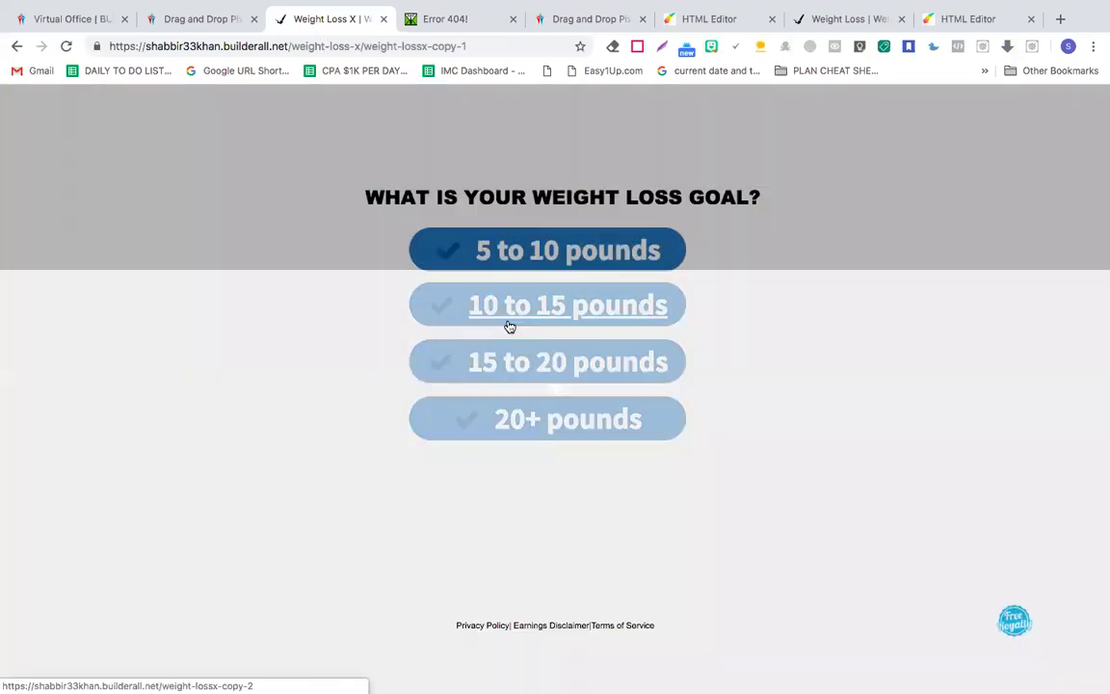
{"action": "left_click", "coordinate": [516, 310]}
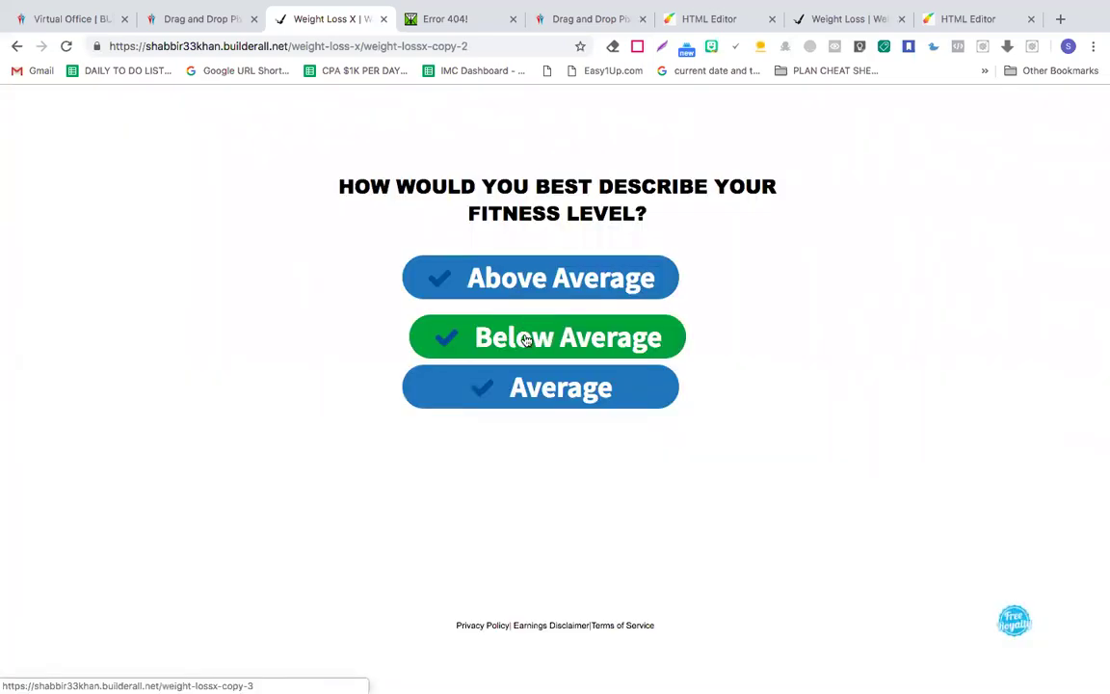
{"action": "left_click", "coordinate": [526, 339]}
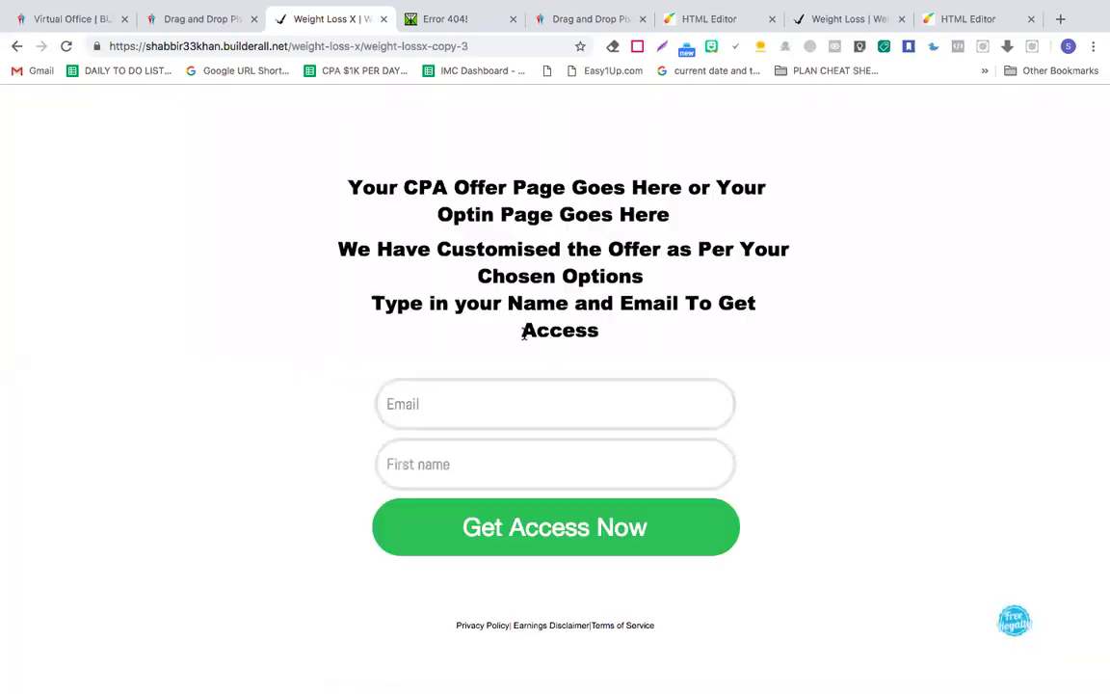
- Submit the live optin form with a contact email and first name to test its redirect
{"action": "left_click", "coordinate": [499, 417]}
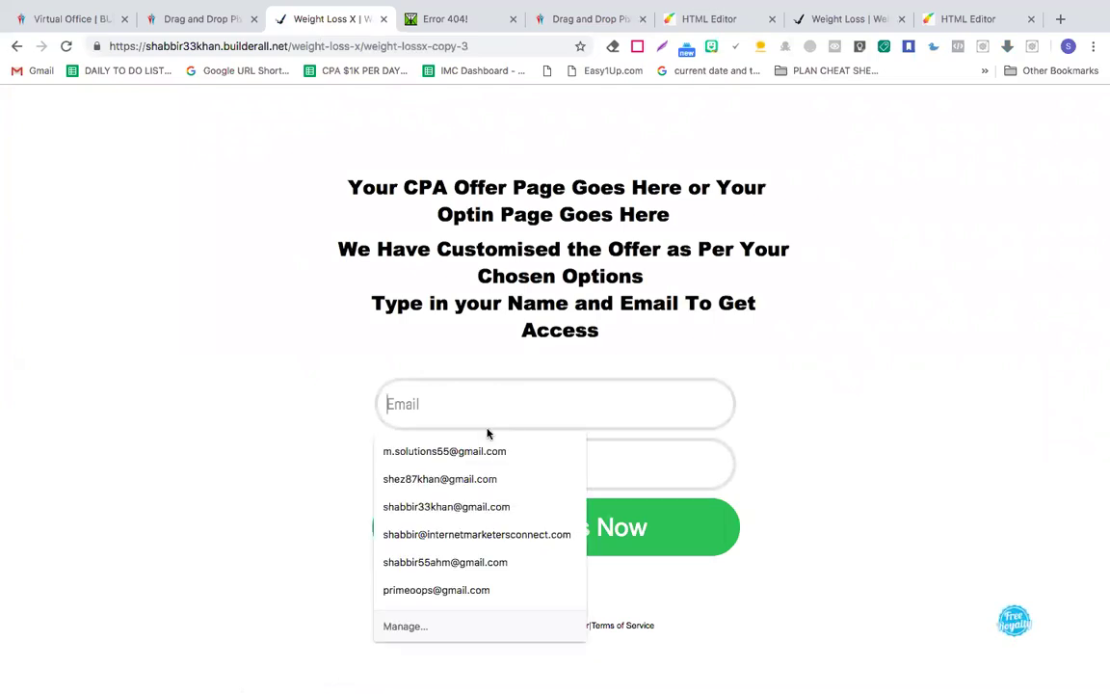
{"action": "left_click", "coordinate": [460, 476]}
{"action": "left_click", "coordinate": [468, 468]}
{"action": "type", "text": "Shabbir"}
{"action": "left_click", "coordinate": [481, 542]}
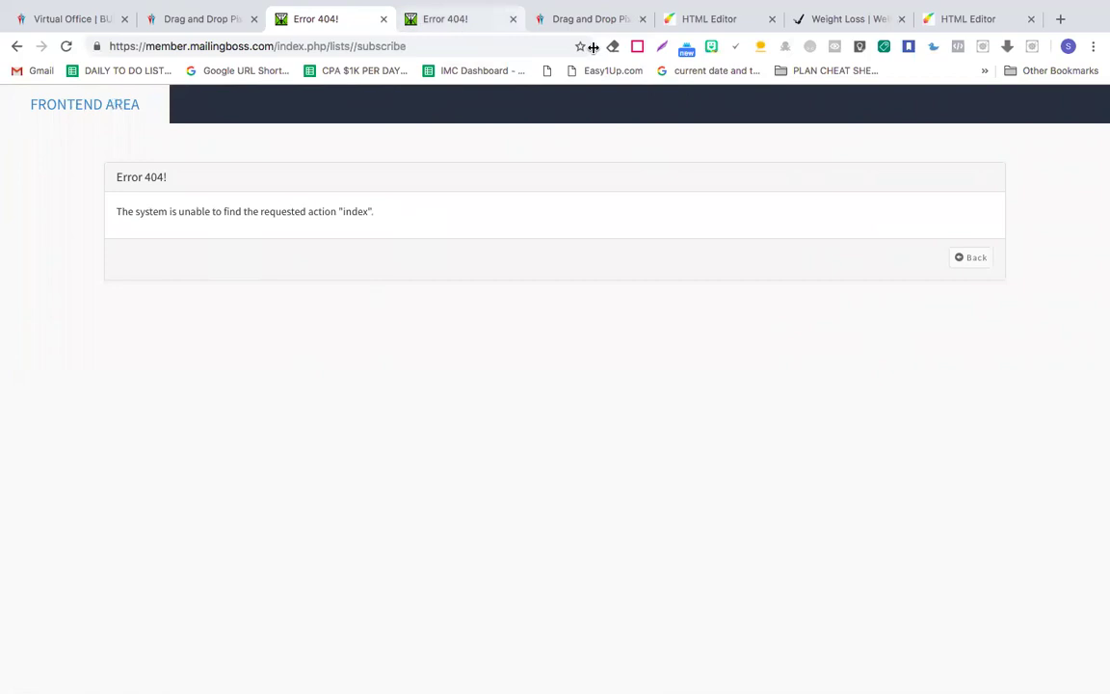
- Back in the HTML Editor, check the email marketing platform choices in the optin form's configuration
{"action": "left_click", "coordinate": [686, 19]}
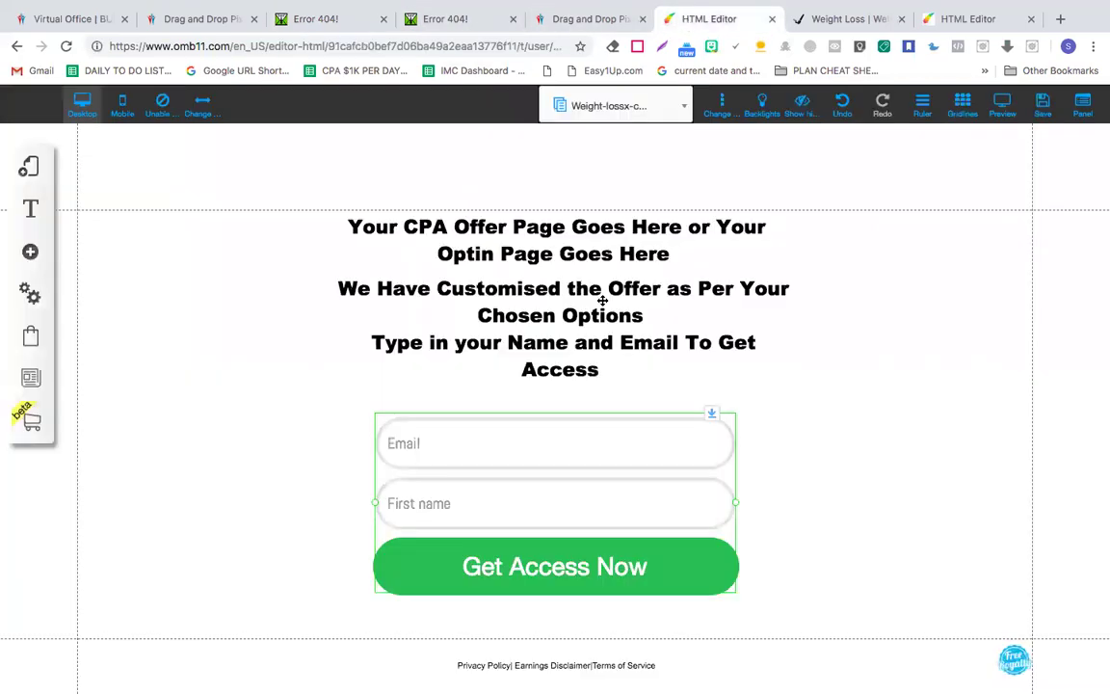
{"action": "right_click", "coordinate": [555, 445]}
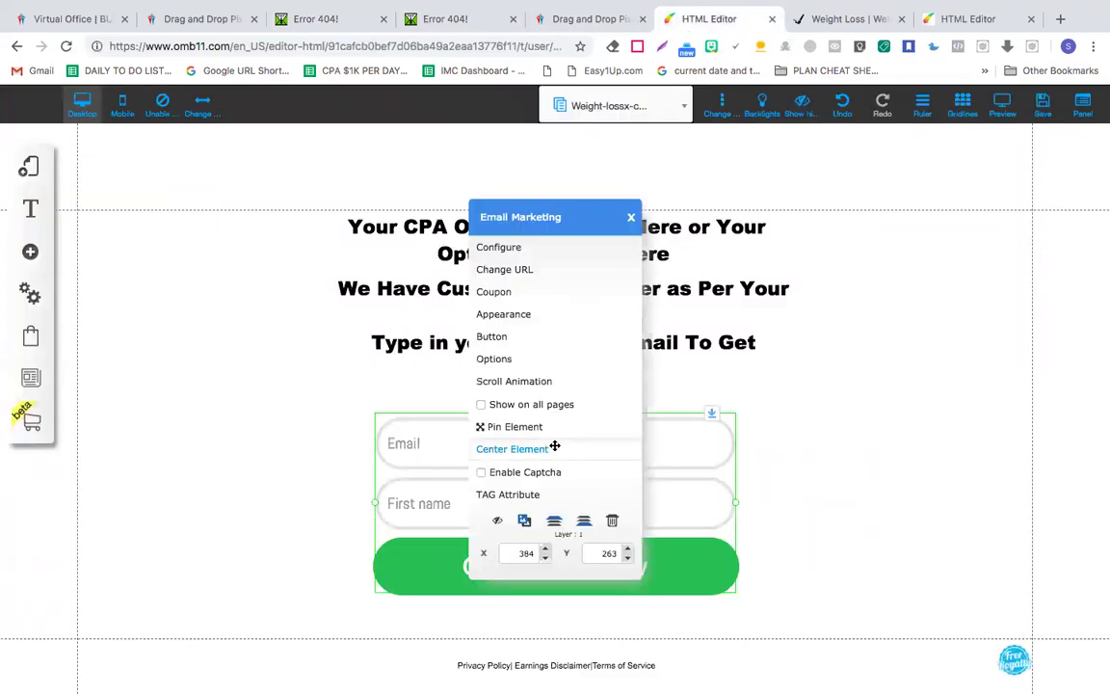
{"action": "left_click", "coordinate": [527, 257]}
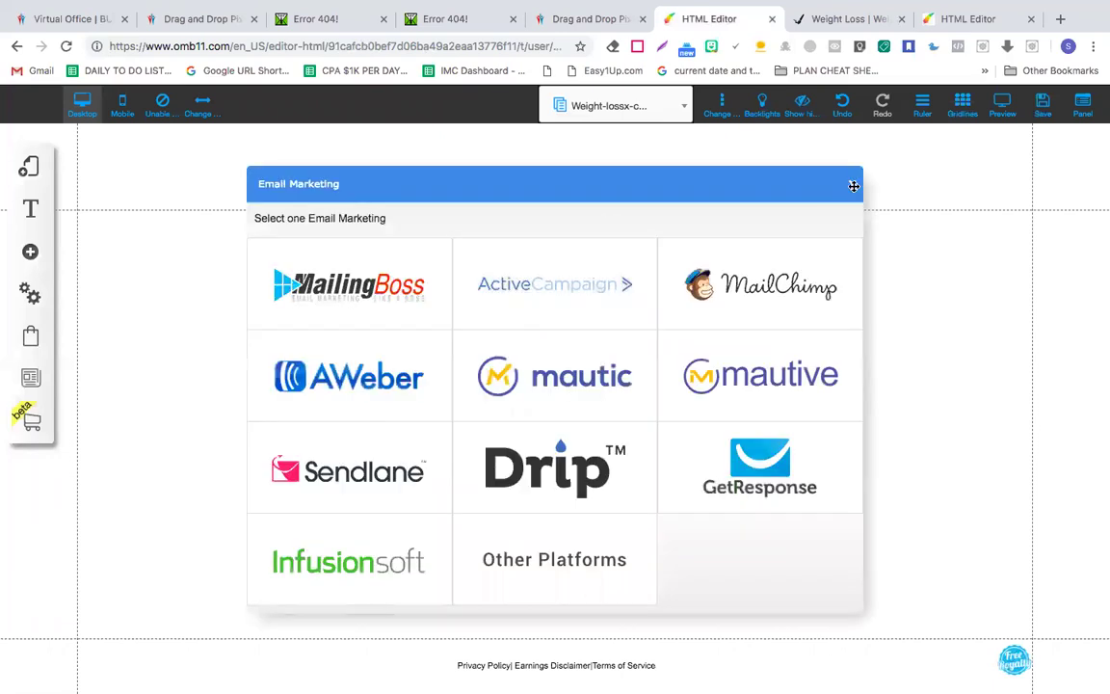
{"action": "left_click", "coordinate": [853, 186]}
{"action": "right_click", "coordinate": [560, 470]}
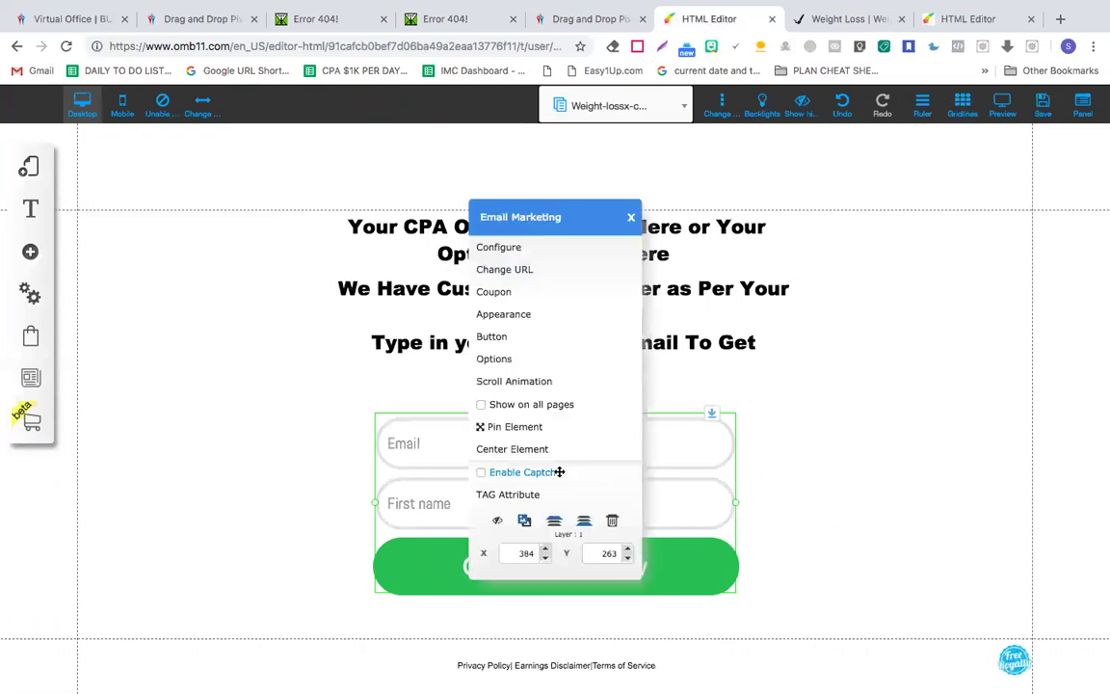
{"action": "left_click", "coordinate": [536, 272]}
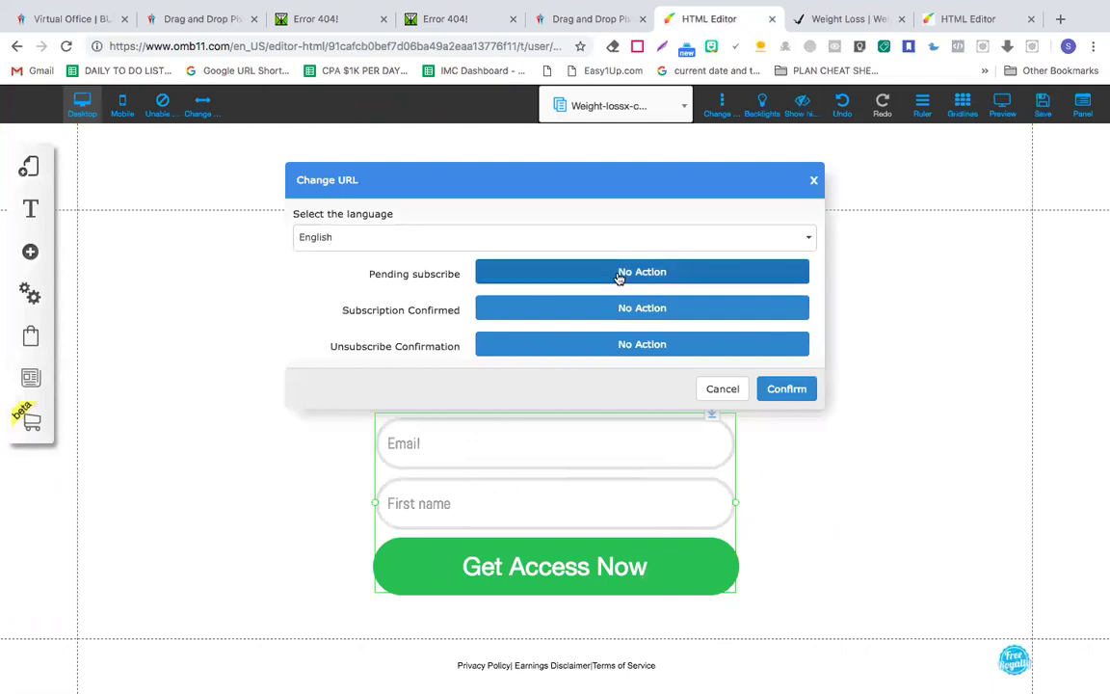
{"action": "left_click", "coordinate": [619, 273]}
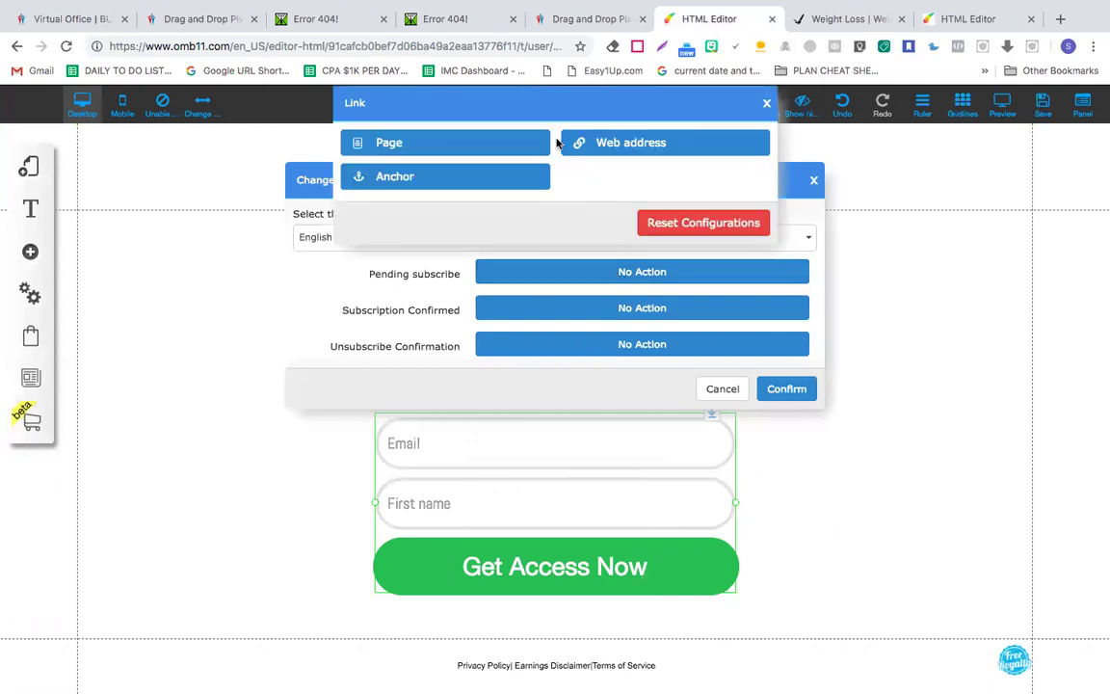
{"action": "left_click", "coordinate": [597, 142]}
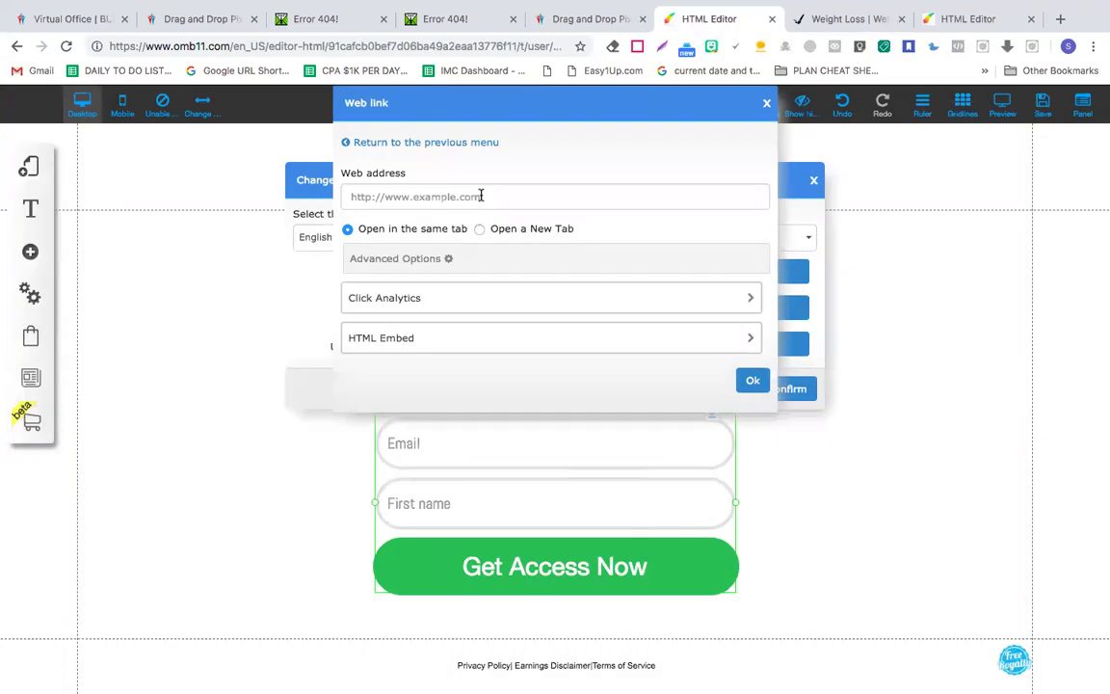
{"action": "left_click", "coordinate": [481, 196]}
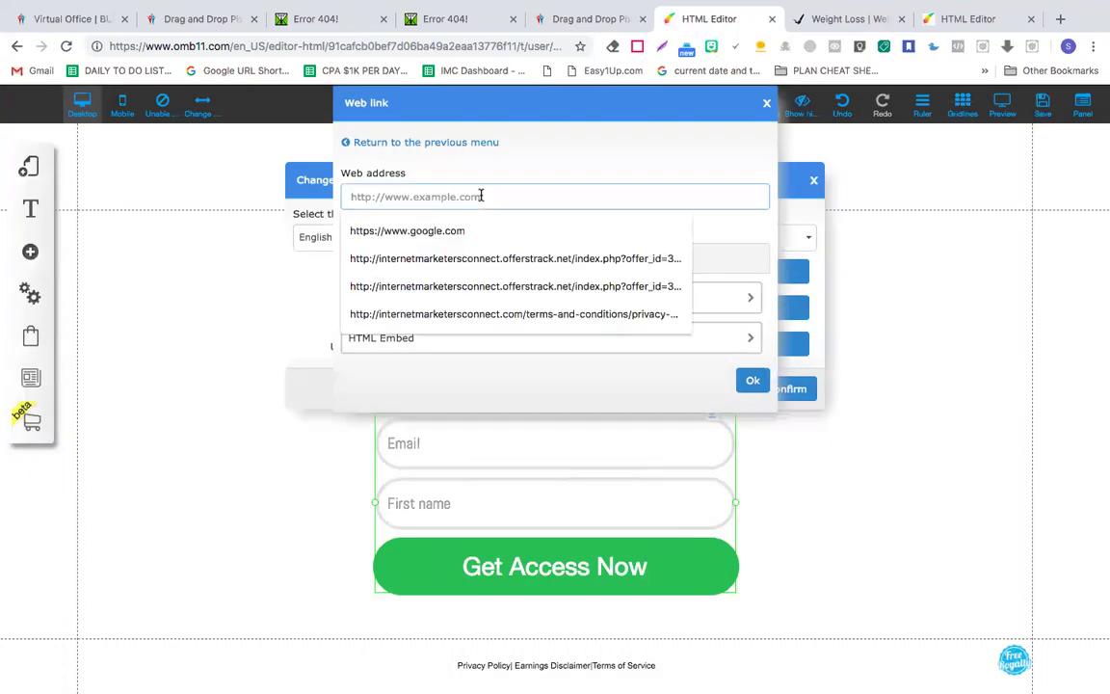
{"action": "type", "text": "https://www.google.com"}
{"action": "left_click", "coordinate": [551, 156]}
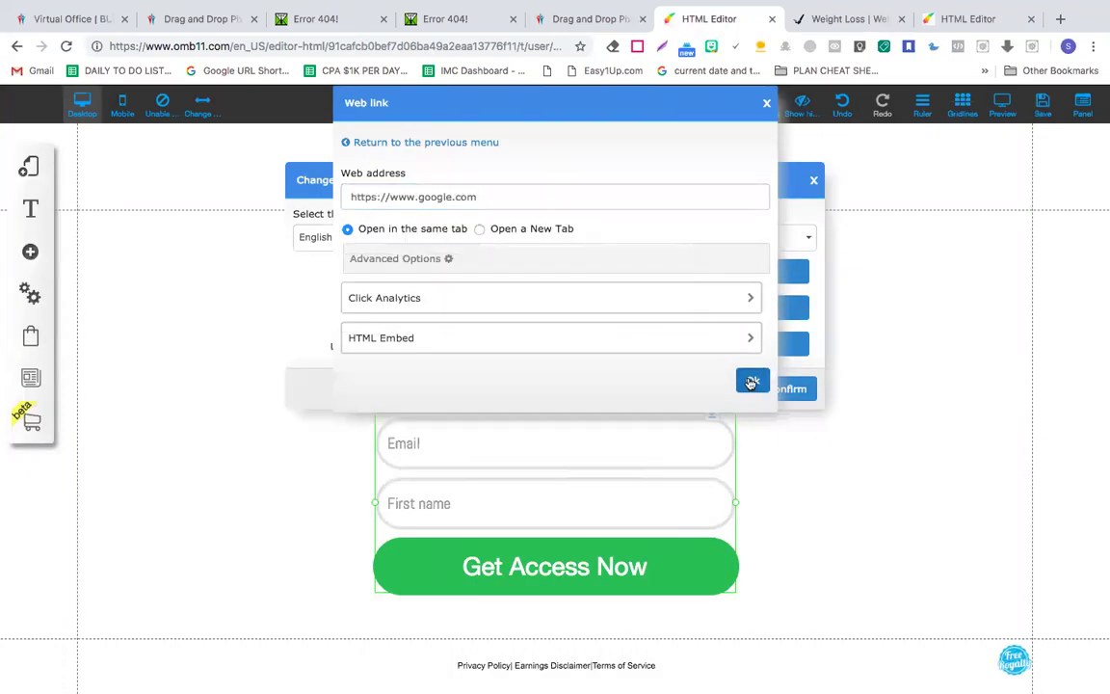
{"action": "left_click", "coordinate": [752, 383]}
{"action": "left_click", "coordinate": [590, 309]}
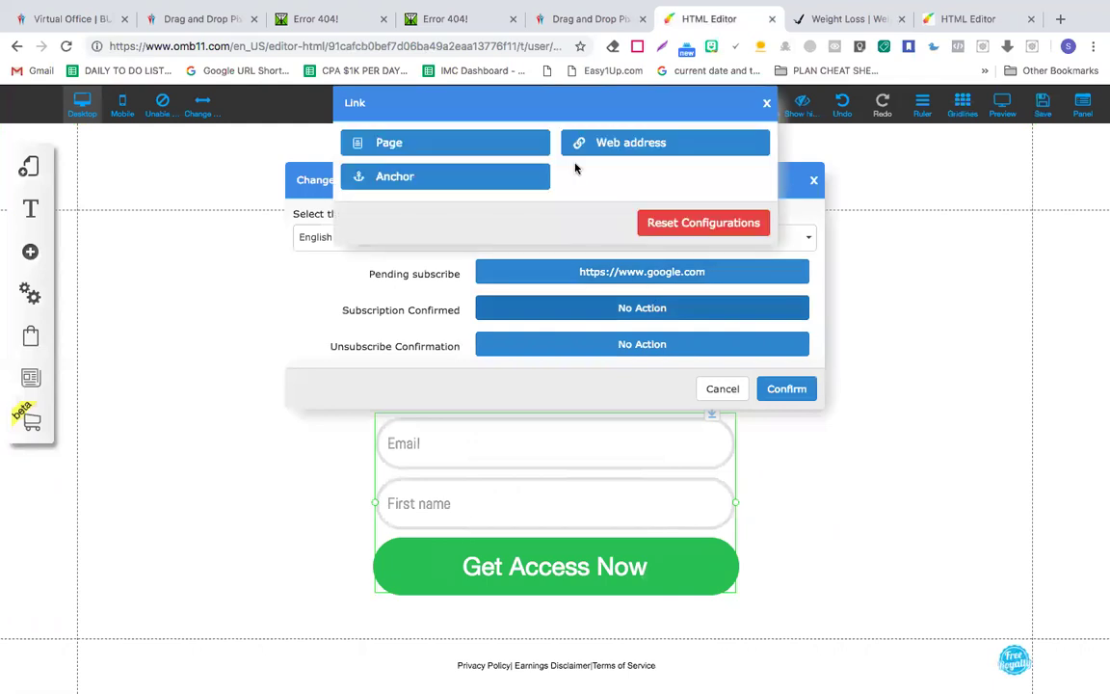
{"action": "left_click", "coordinate": [555, 137]}
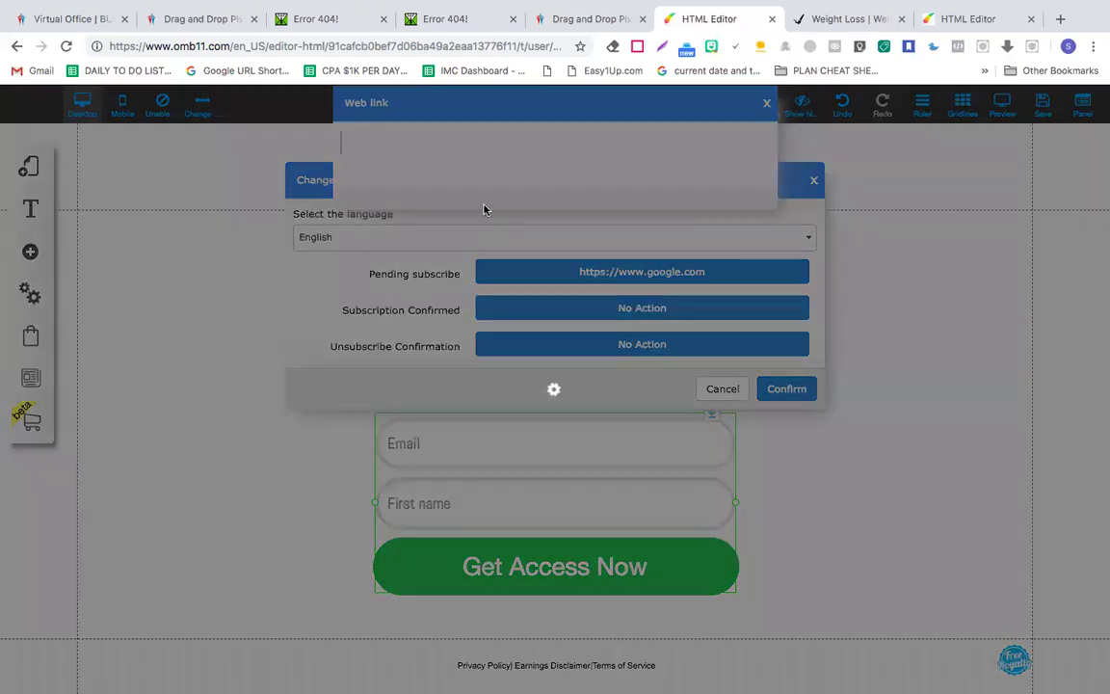
{"action": "left_click", "coordinate": [481, 197]}
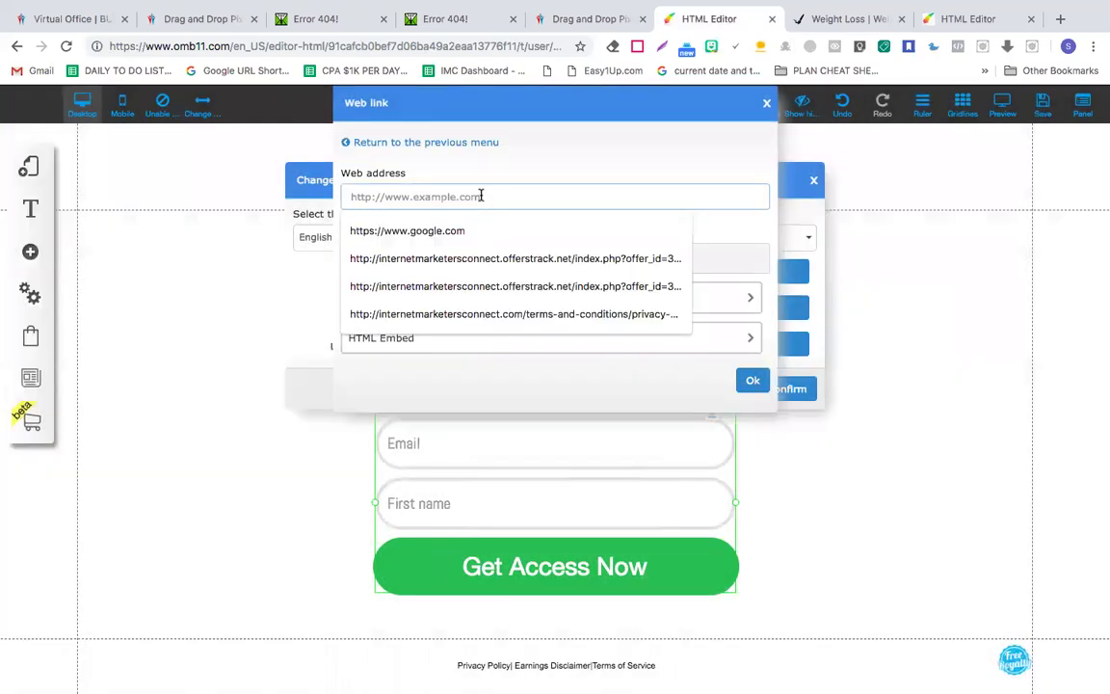
{"action": "left_click", "coordinate": [407, 230]}
{"action": "left_click", "coordinate": [581, 156]}
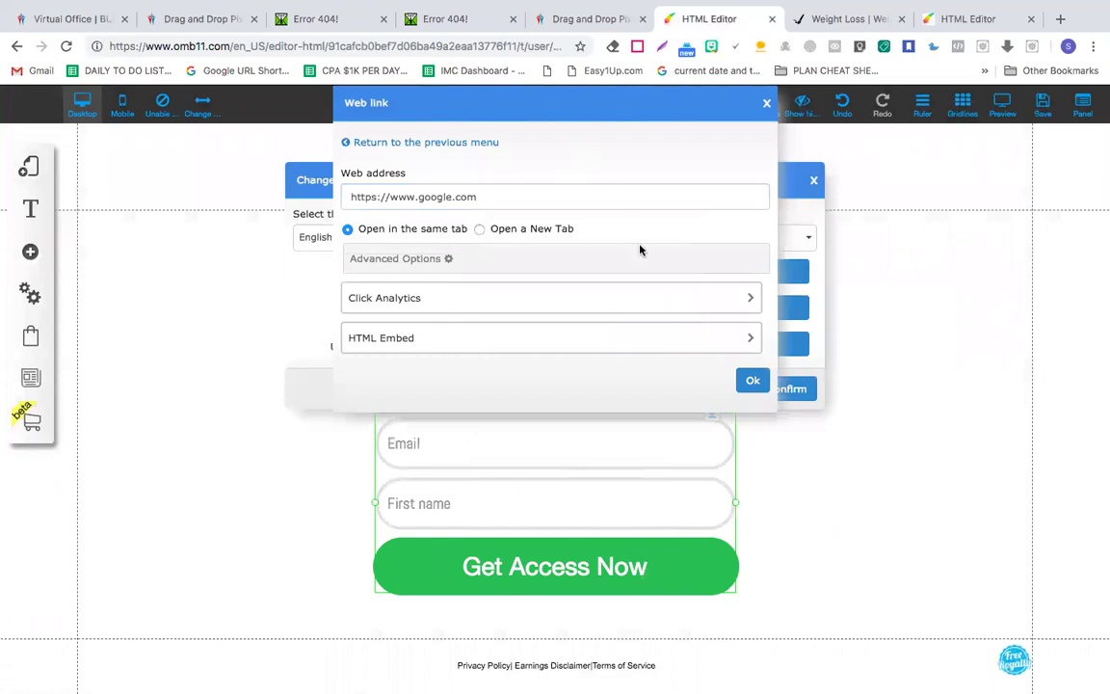
{"action": "left_click", "coordinate": [750, 379]}
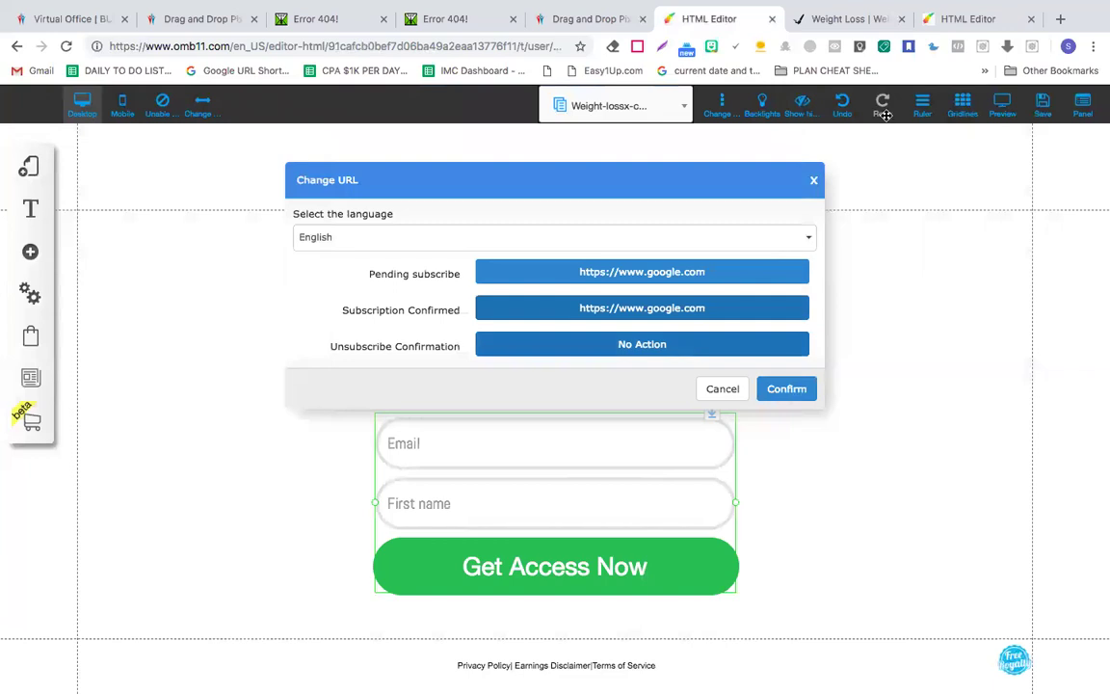
{"action": "left_click", "coordinate": [1060, 19]}
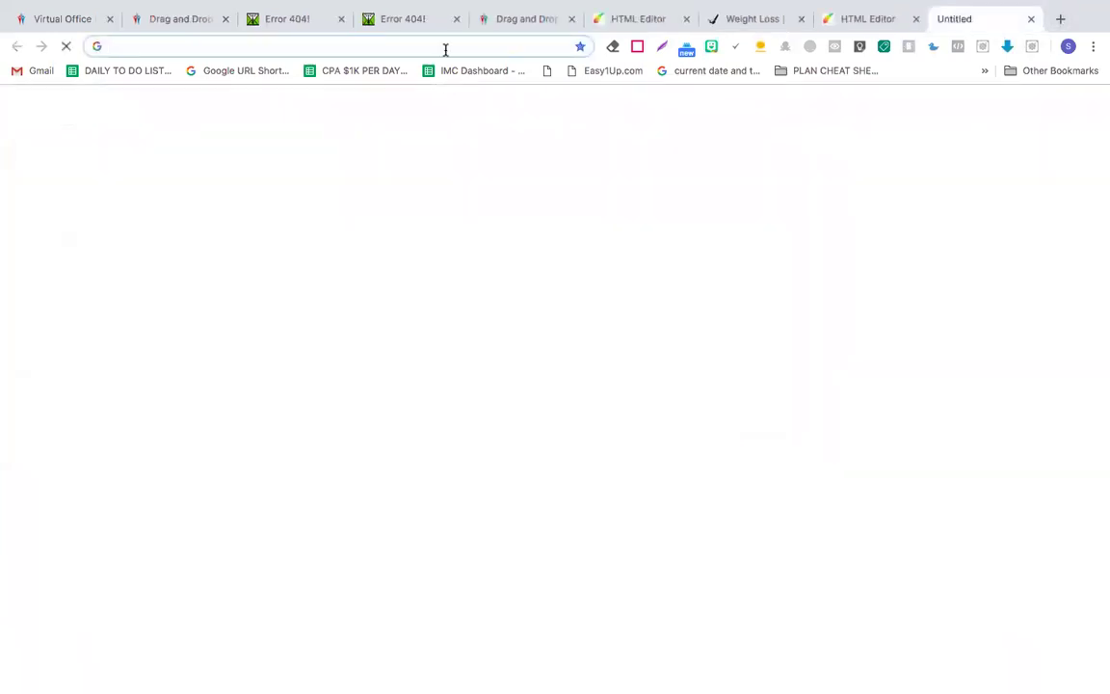
{"action": "type", "text": "www."}
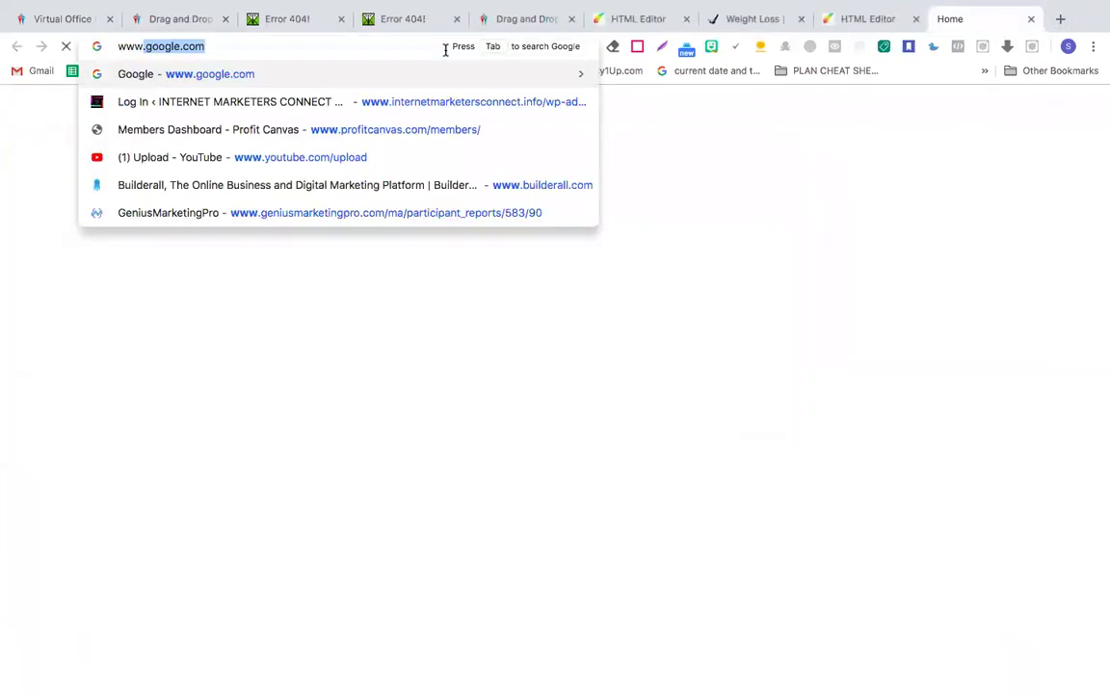
{"action": "key", "text": "Return"}
{"action": "left_click", "coordinate": [328, 46]}
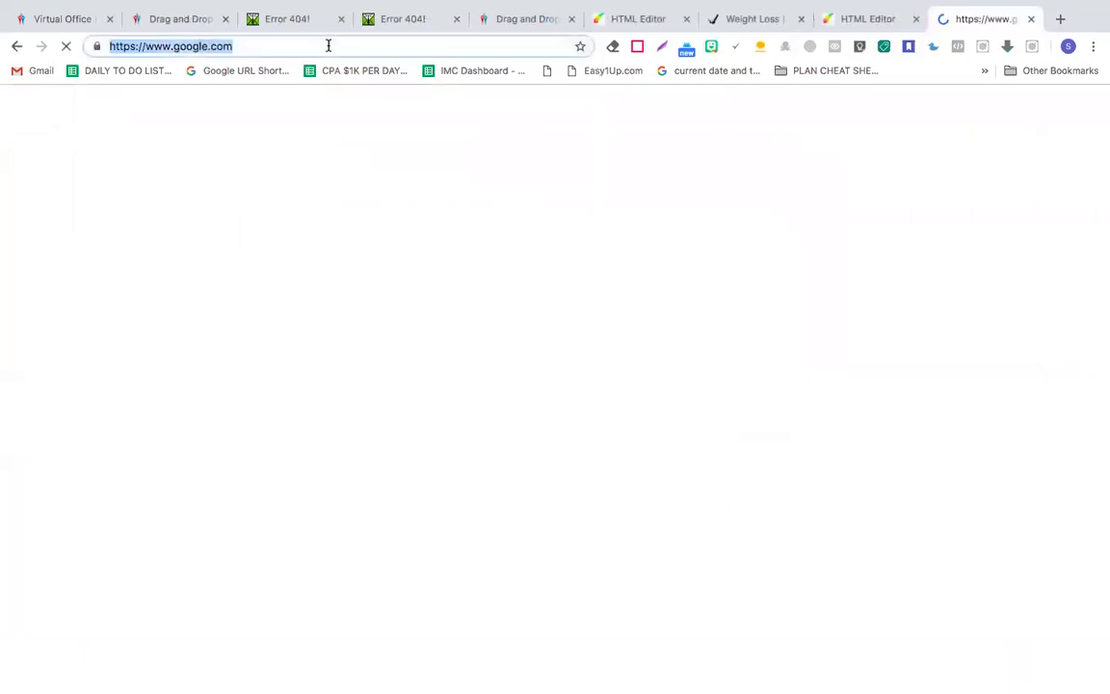
{"action": "left_click", "coordinate": [527, 18]}
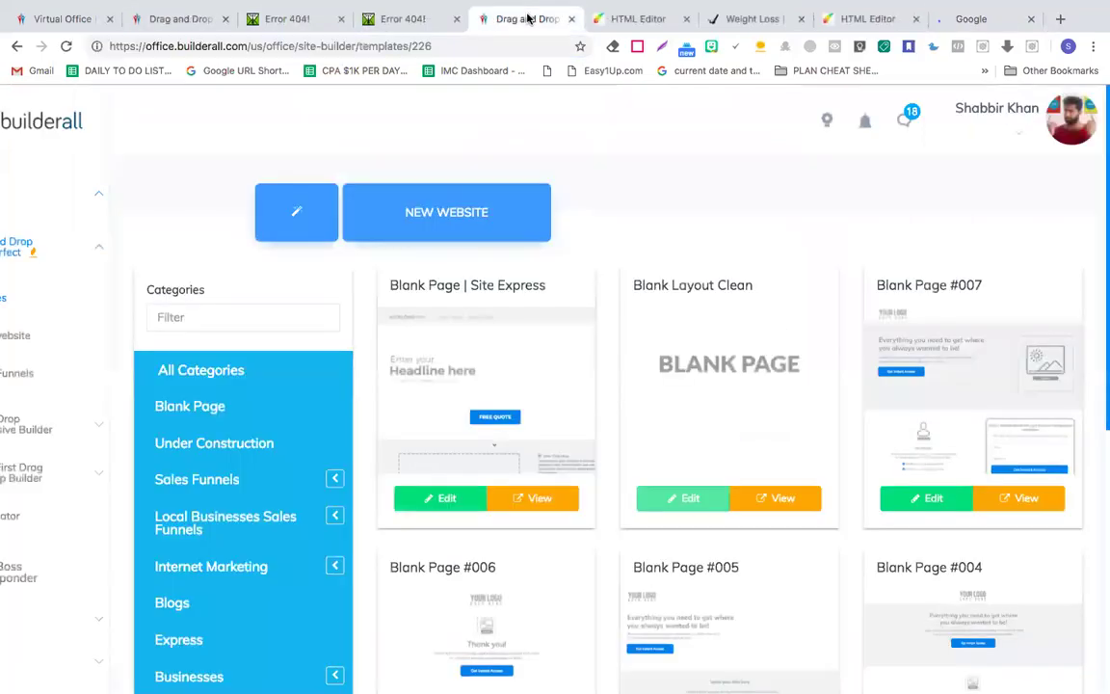
{"action": "left_click", "coordinate": [632, 19]}
{"action": "left_click", "coordinate": [597, 271]}
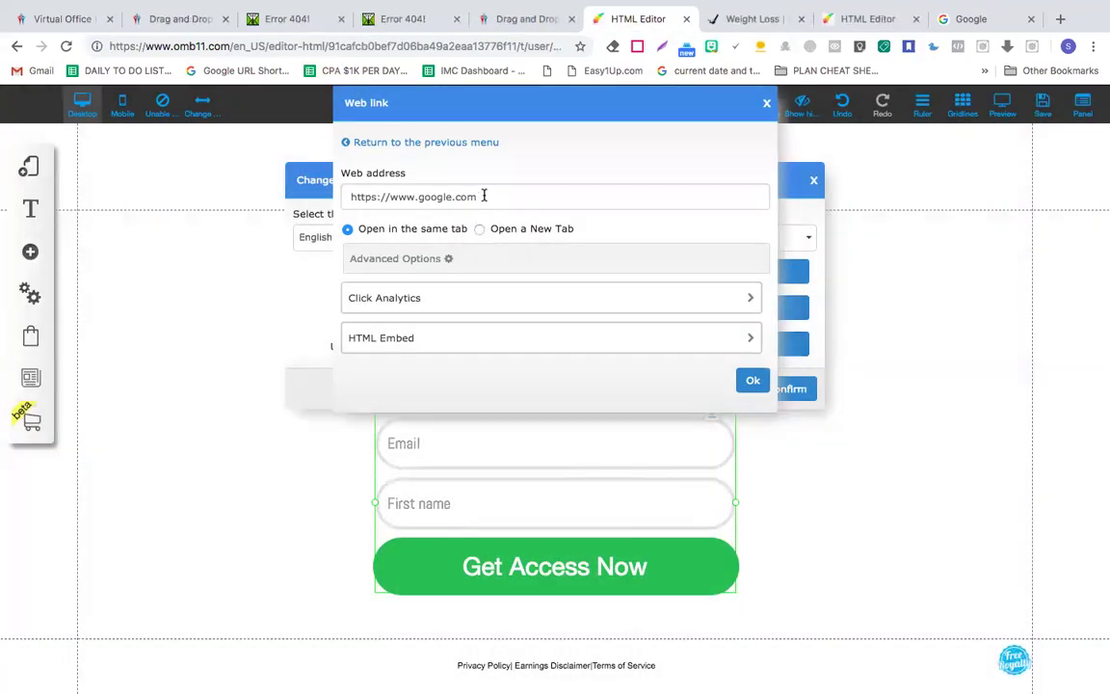
{"action": "triple_click", "coordinate": [483, 195]}
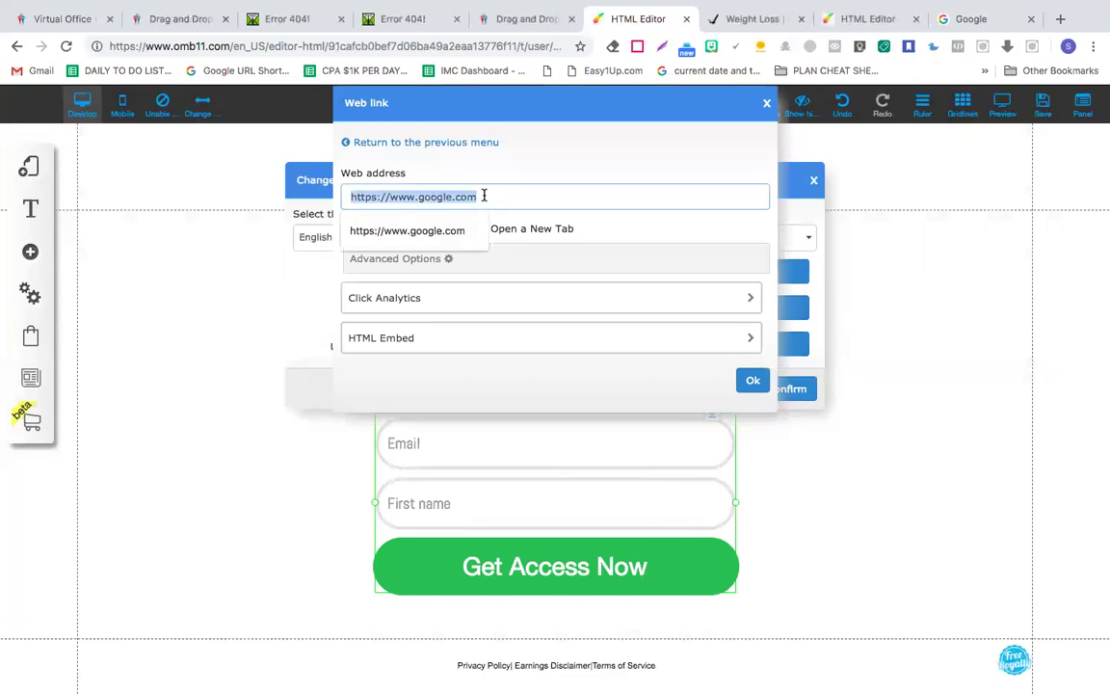
{"action": "type", "text": "https://www.google.com/"}
{"action": "left_click", "coordinate": [753, 380]}
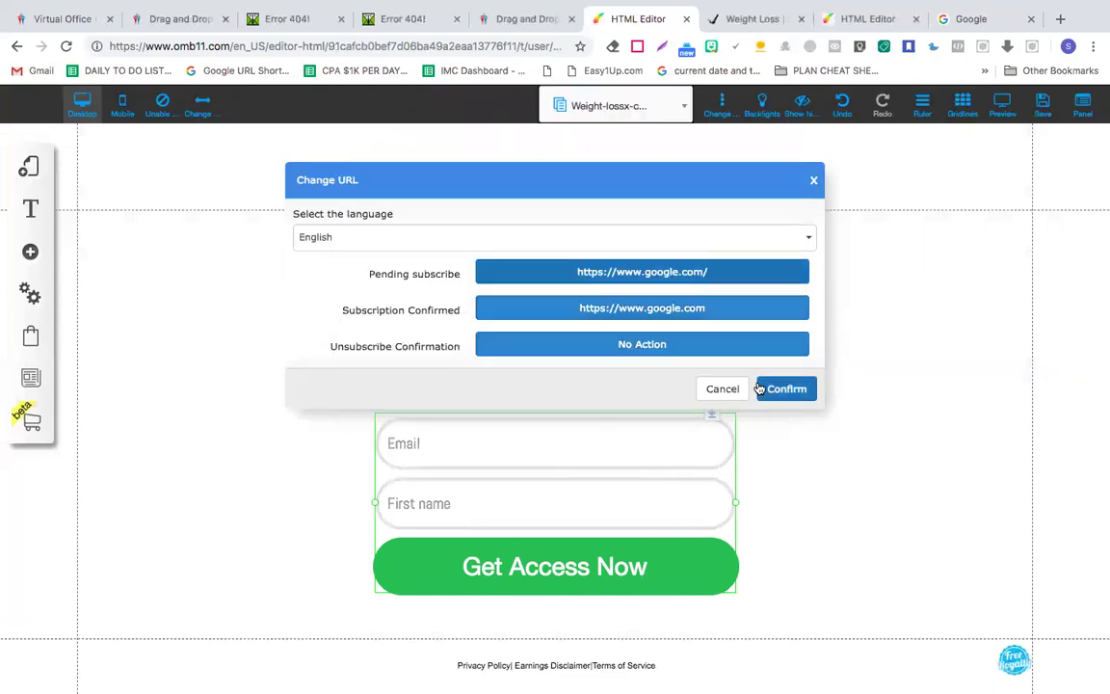
{"action": "left_click", "coordinate": [680, 311]}
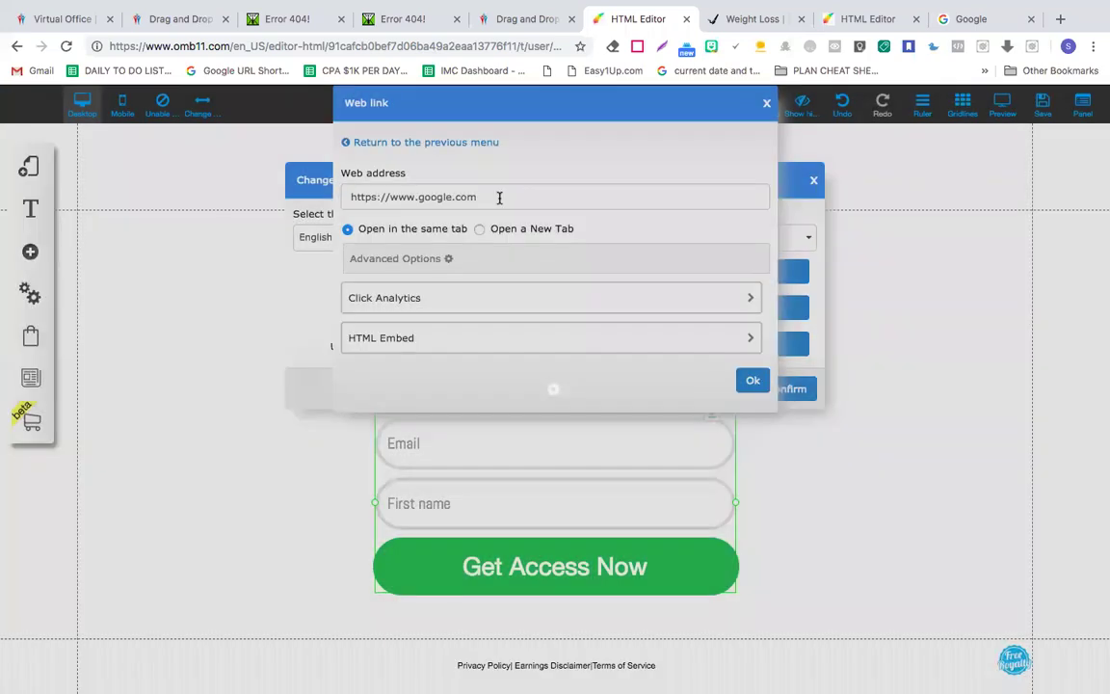
{"action": "left_click", "coordinate": [499, 198]}
{"action": "key", "text": "ctrl+a"}
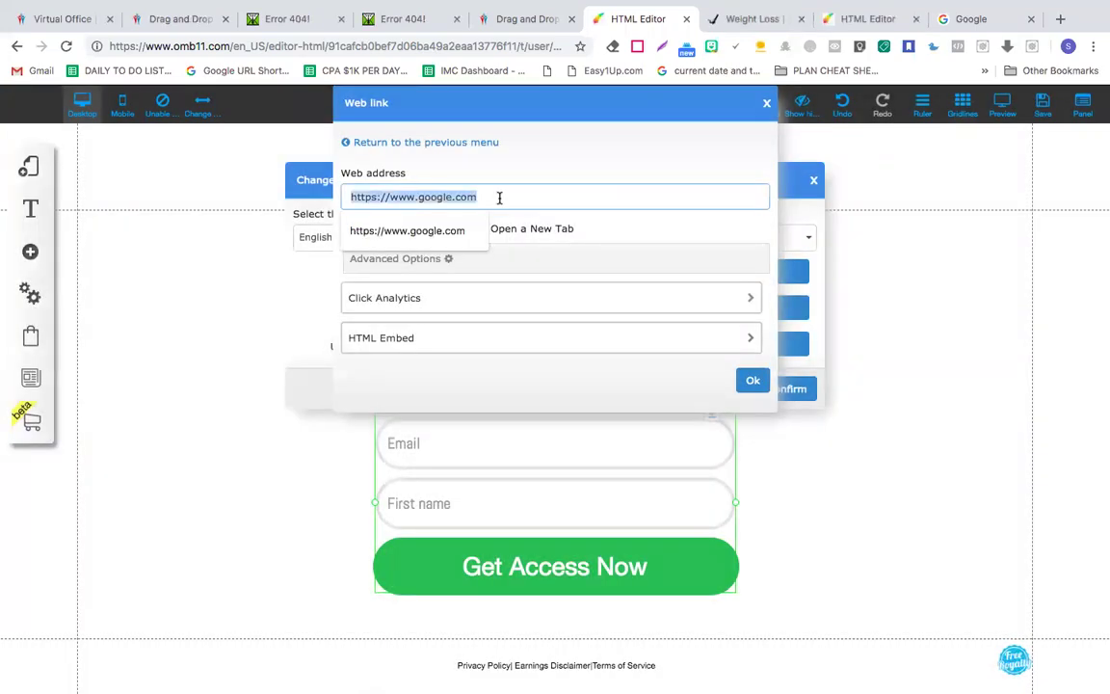
{"action": "type", "text": "https://www.google.com/"}
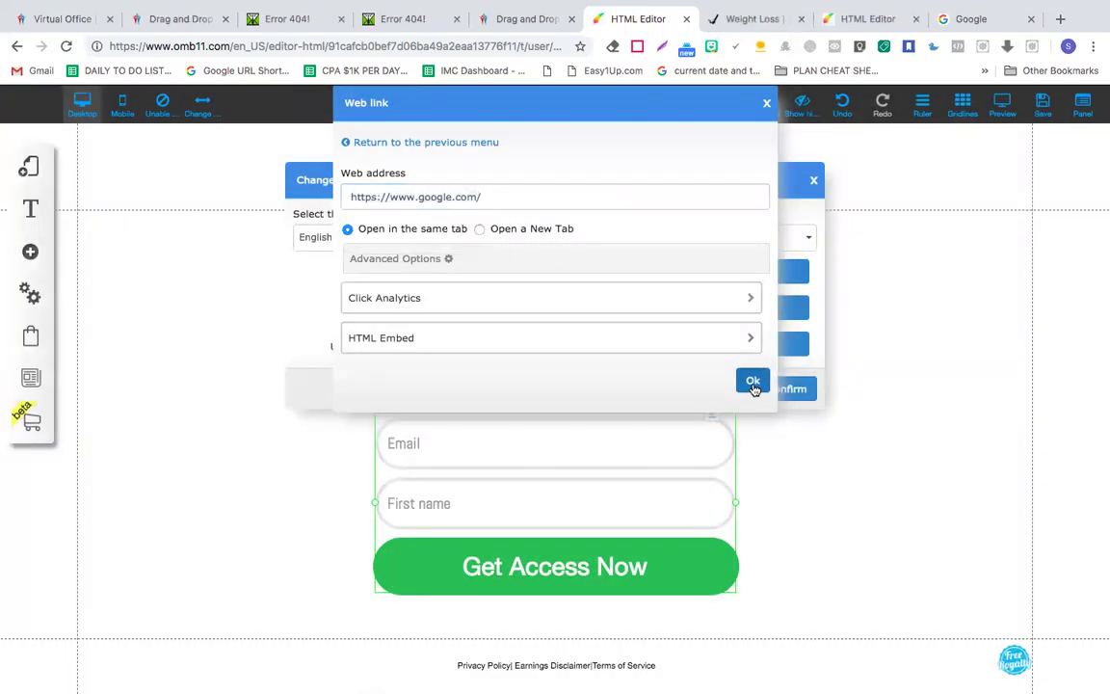
{"action": "left_click", "coordinate": [752, 381]}
{"action": "left_click", "coordinate": [718, 354]}
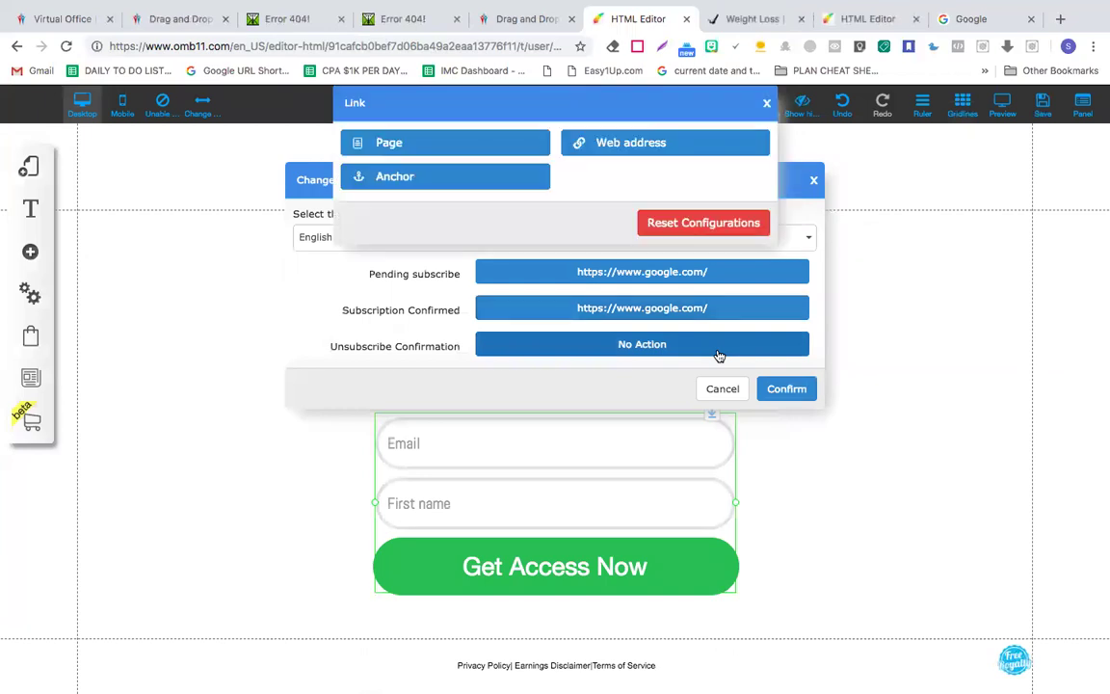
{"action": "left_click", "coordinate": [602, 152]}
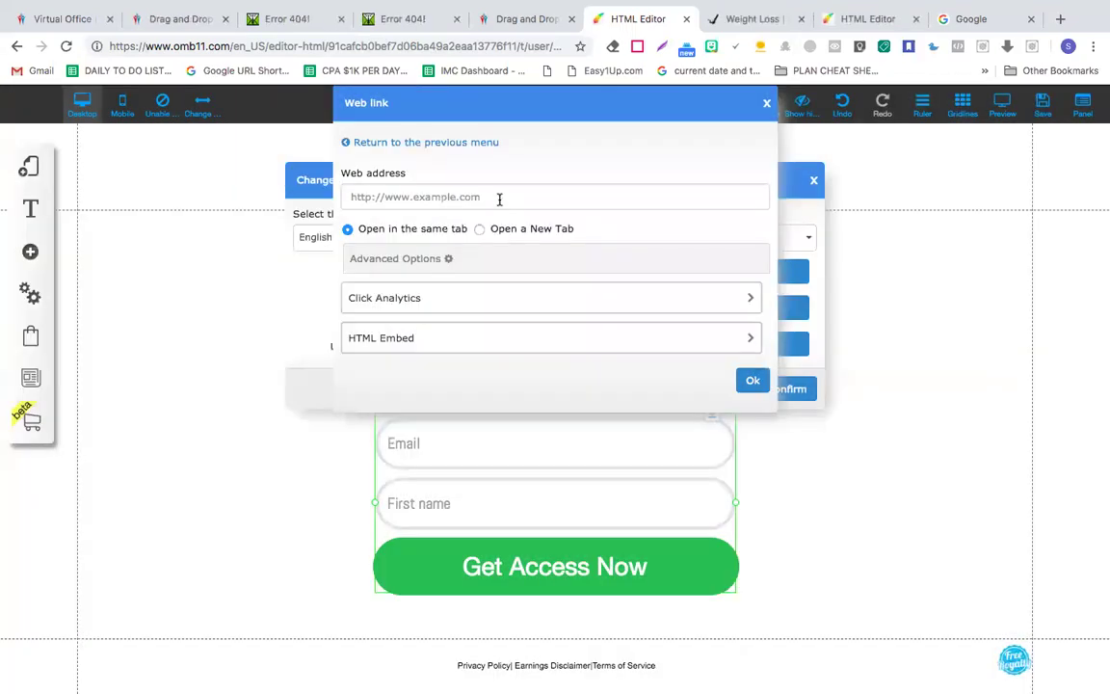
{"action": "left_click", "coordinate": [499, 199]}
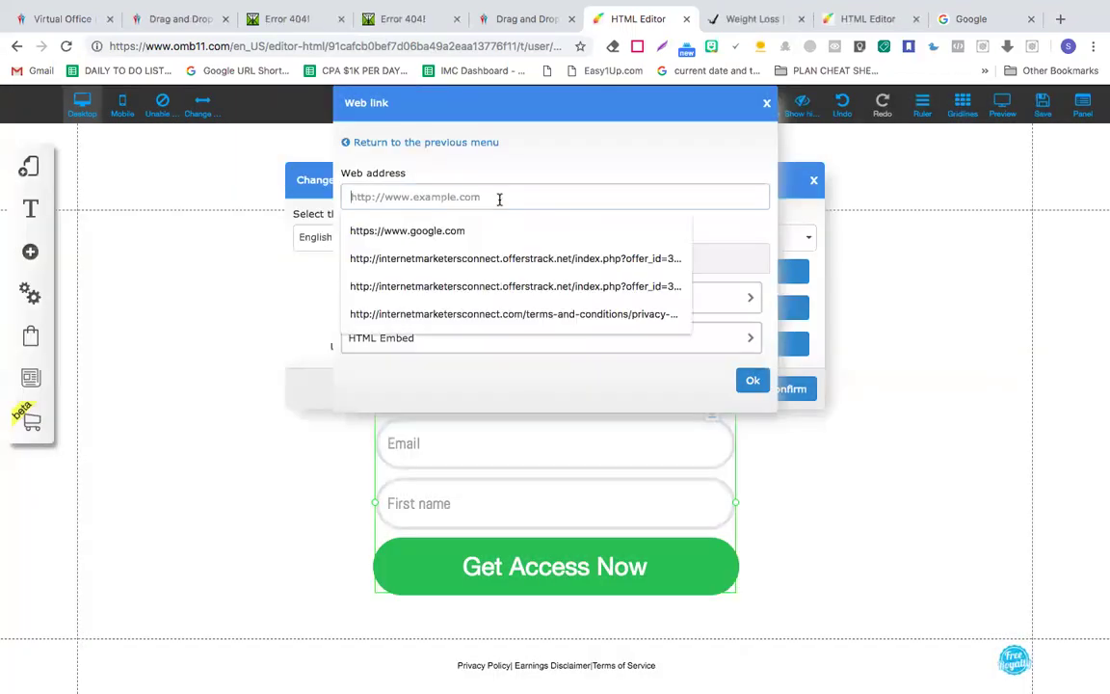
{"action": "key", "text": "Down"}
{"action": "key", "text": "Return"}
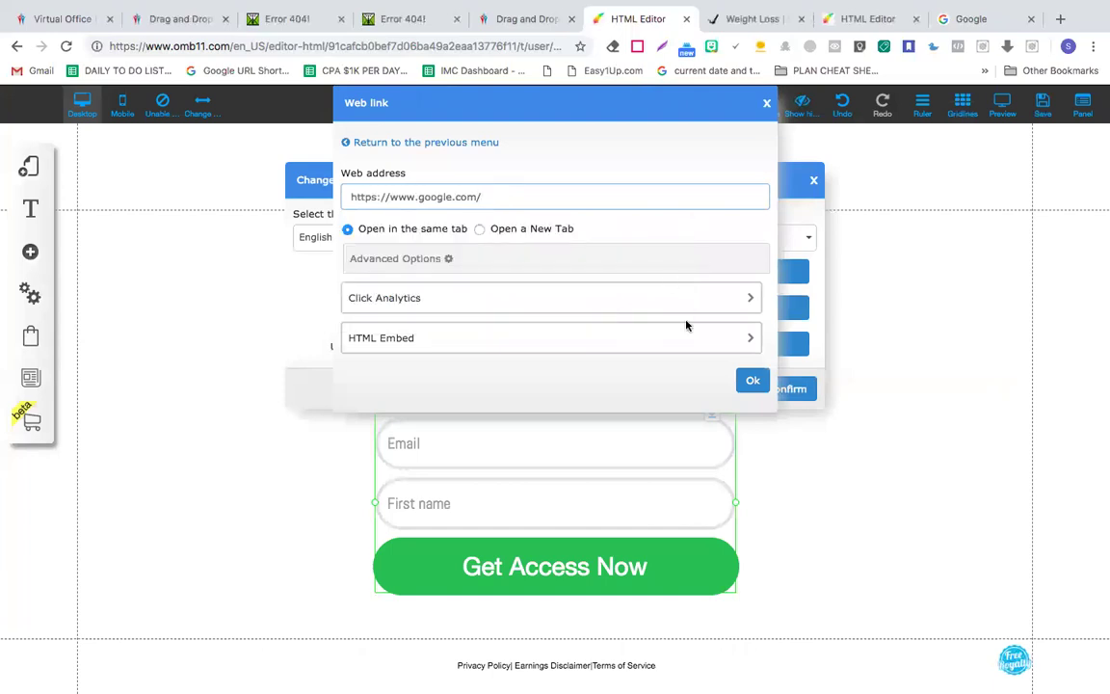
{"action": "left_click", "coordinate": [750, 380]}
{"action": "left_click", "coordinate": [786, 389]}
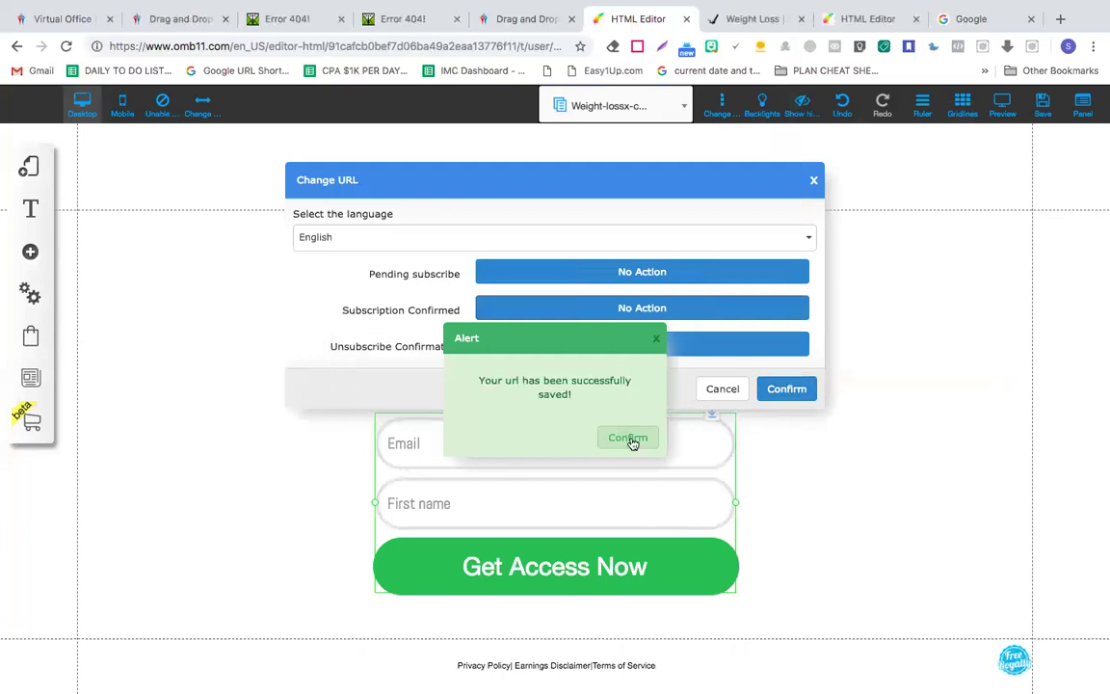
{"action": "left_click", "coordinate": [628, 438]}
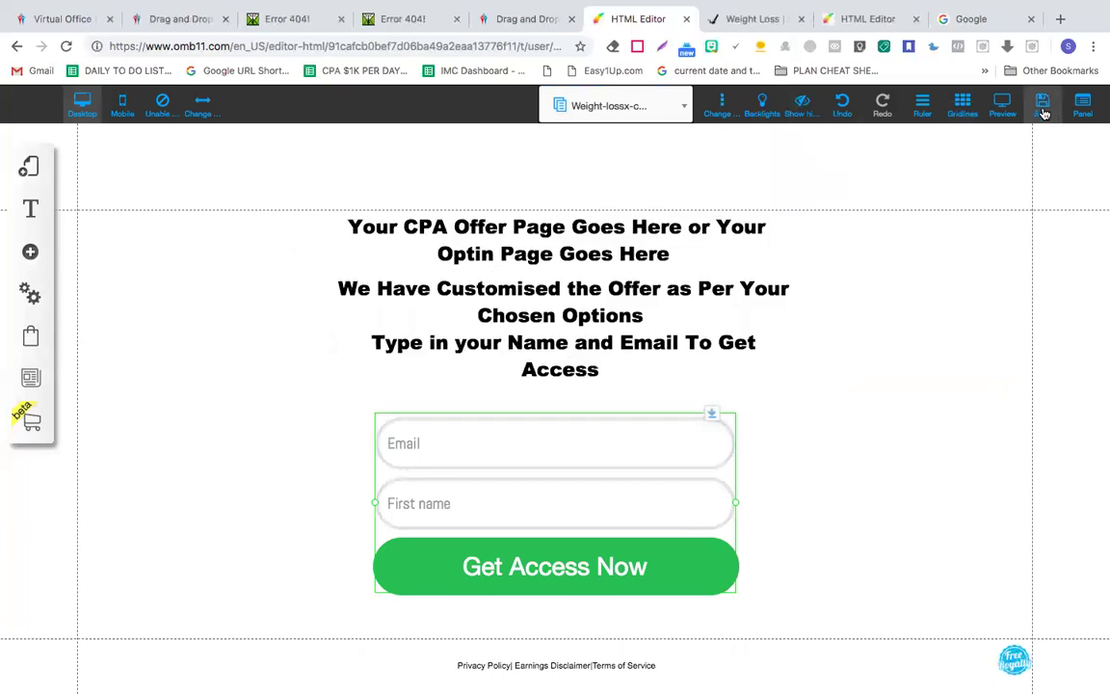
- Save the site changes, including the modified Weight-lossx-copy-3 page
{"action": "left_click", "coordinate": [1043, 108]}
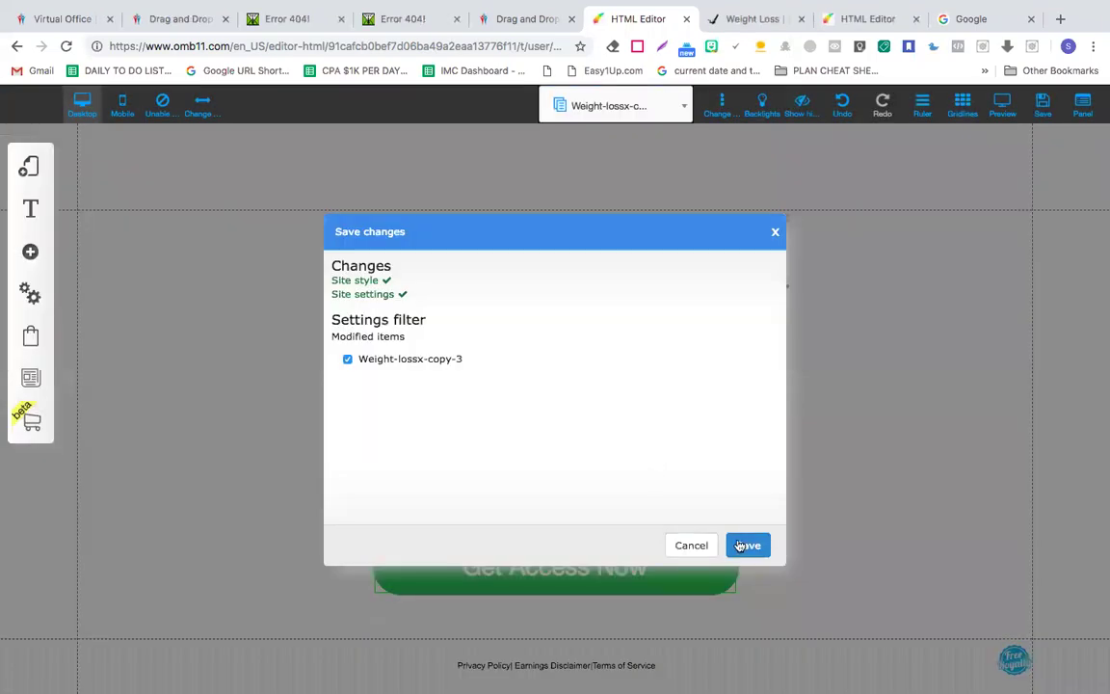
{"action": "left_click", "coordinate": [740, 546]}
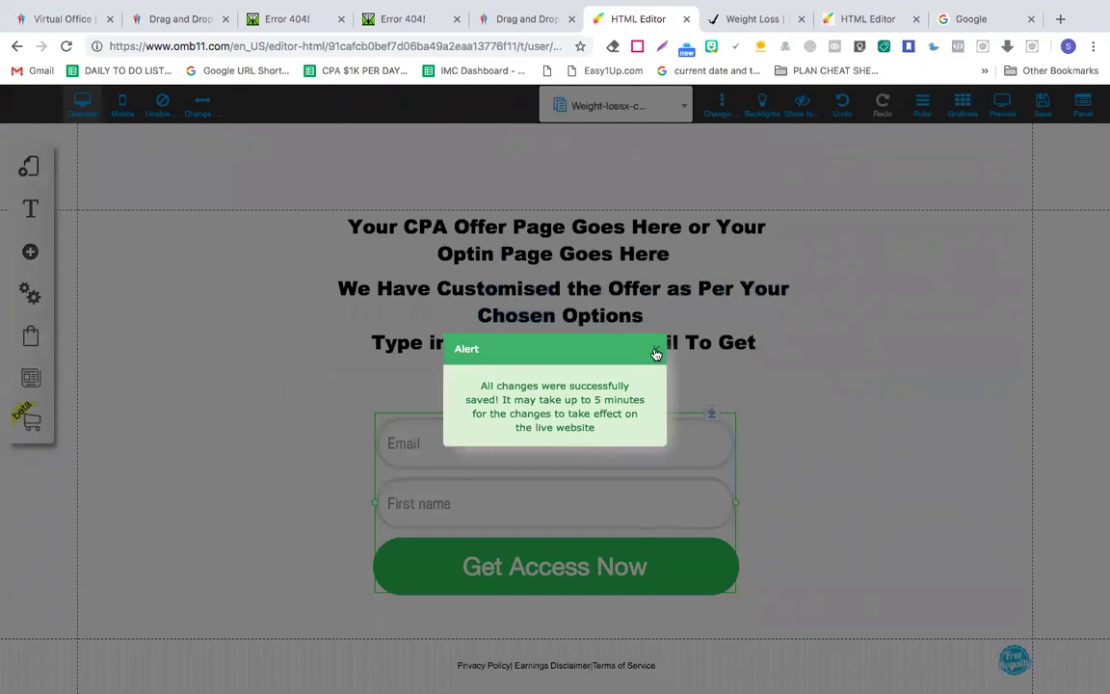
{"action": "left_click", "coordinate": [656, 351]}
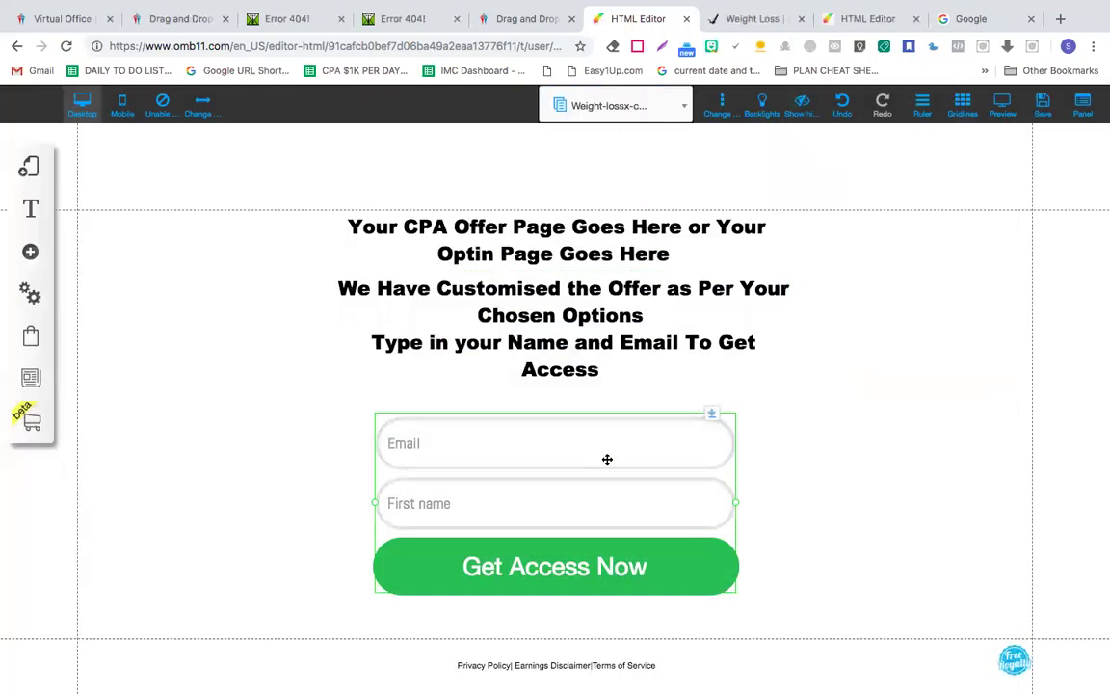
- Check the optin form's email marketing platform choices and its redirect URL settings
{"action": "left_click", "coordinate": [607, 459]}
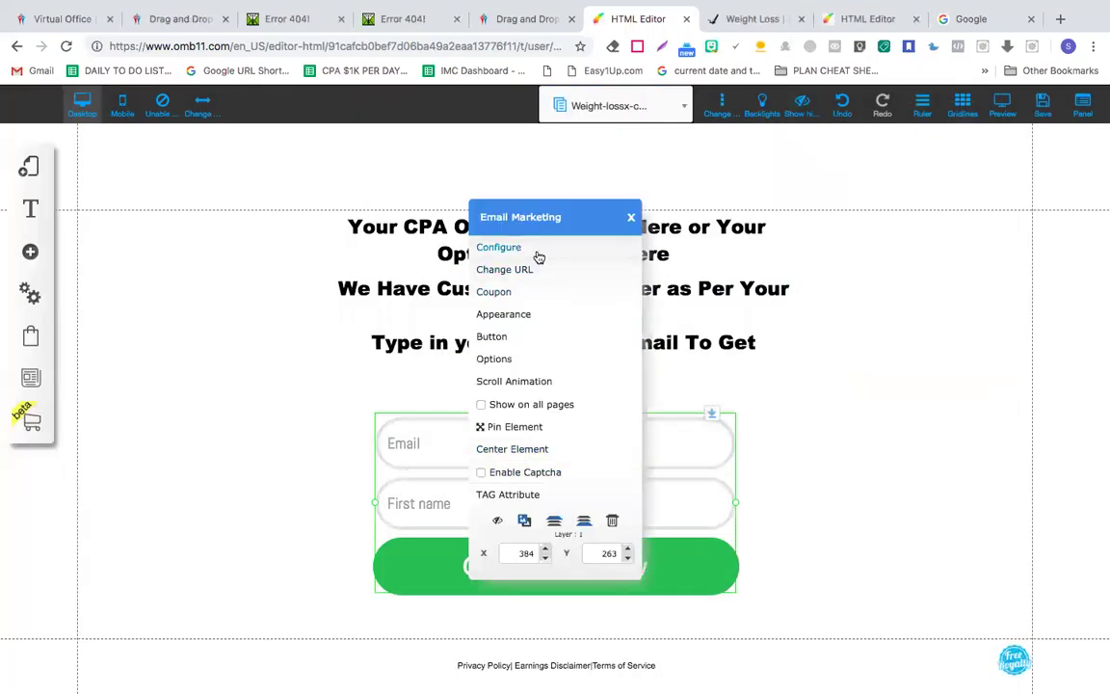
{"action": "left_click", "coordinate": [498, 248]}
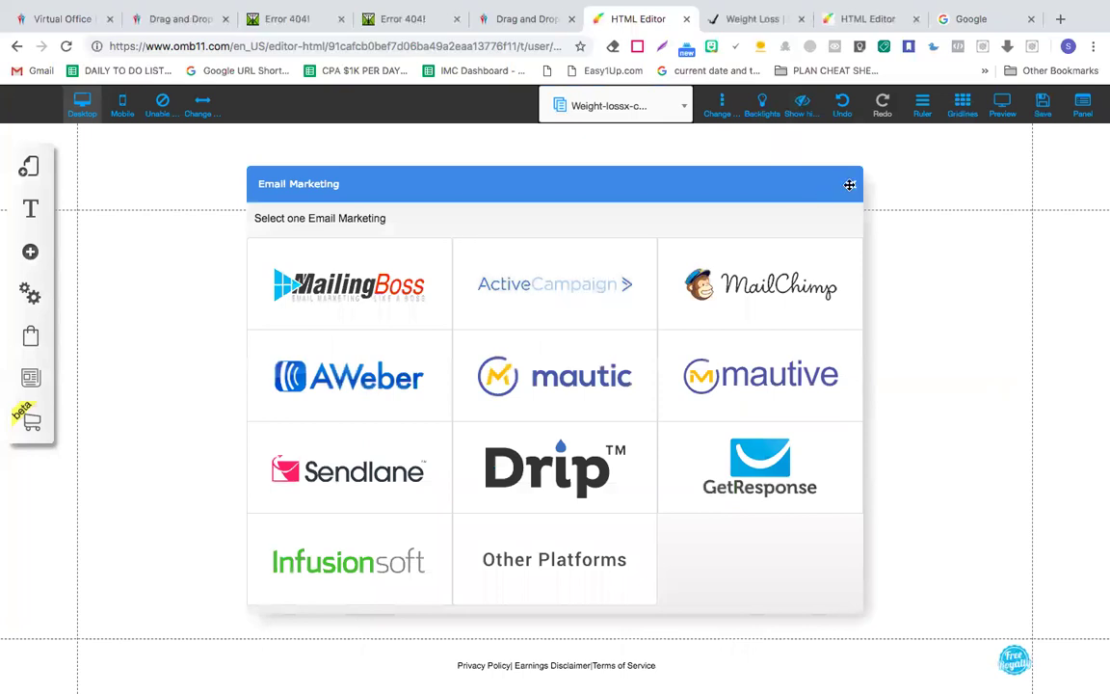
{"action": "left_click", "coordinate": [849, 184]}
{"action": "left_click", "coordinate": [604, 453]}
{"action": "left_click", "coordinate": [539, 273]}
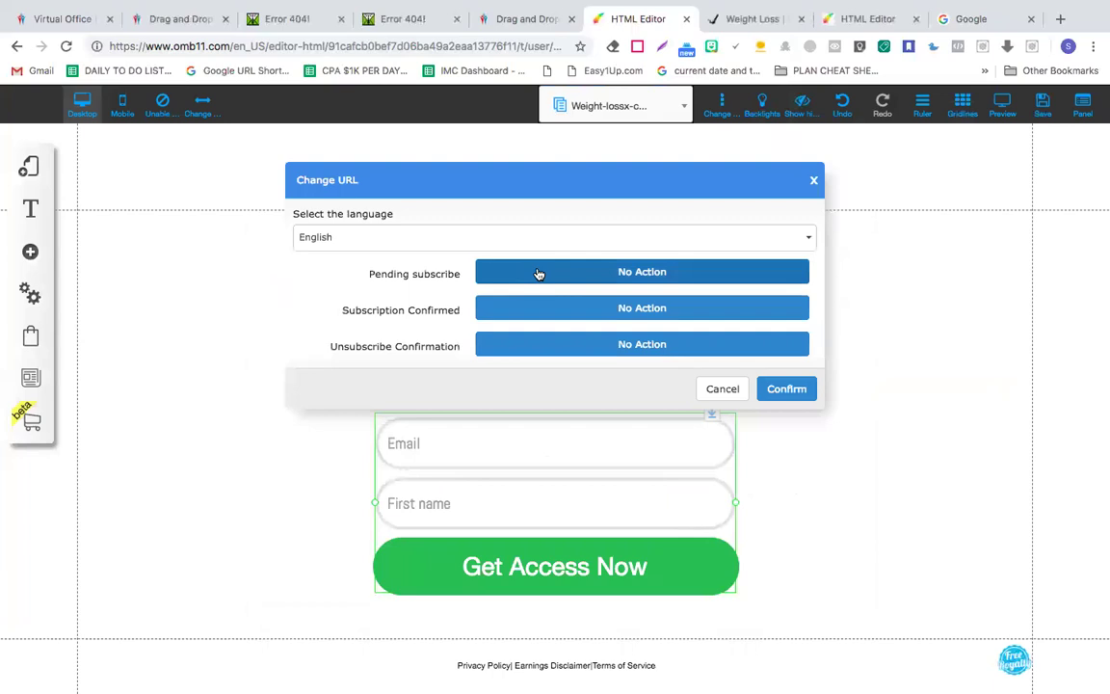
{"action": "left_click", "coordinate": [812, 180]}
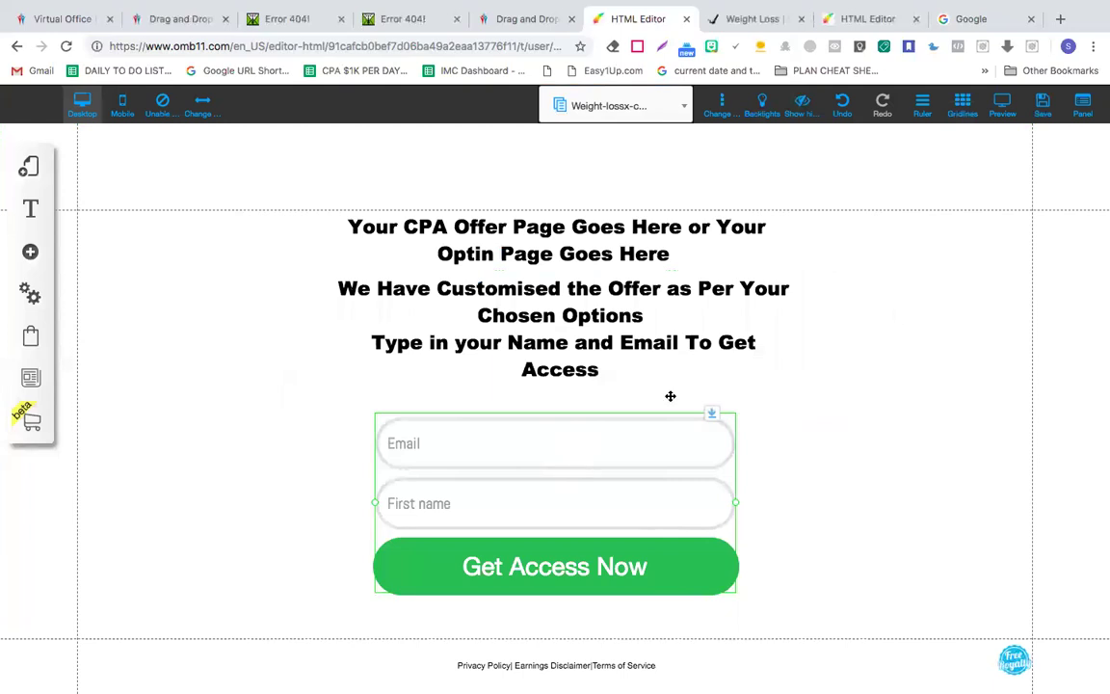
- Save the Weight-lossx-copy-3 page once more after reviewing the form's settings
{"action": "left_click", "coordinate": [1041, 111]}
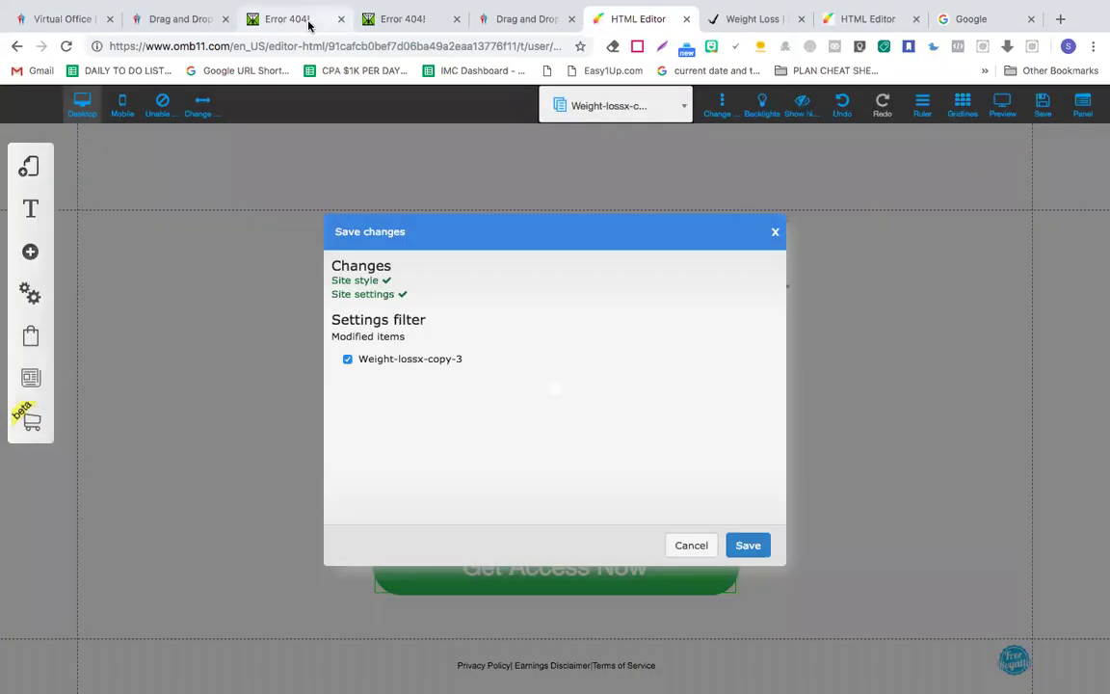
{"action": "left_click", "coordinate": [746, 544]}
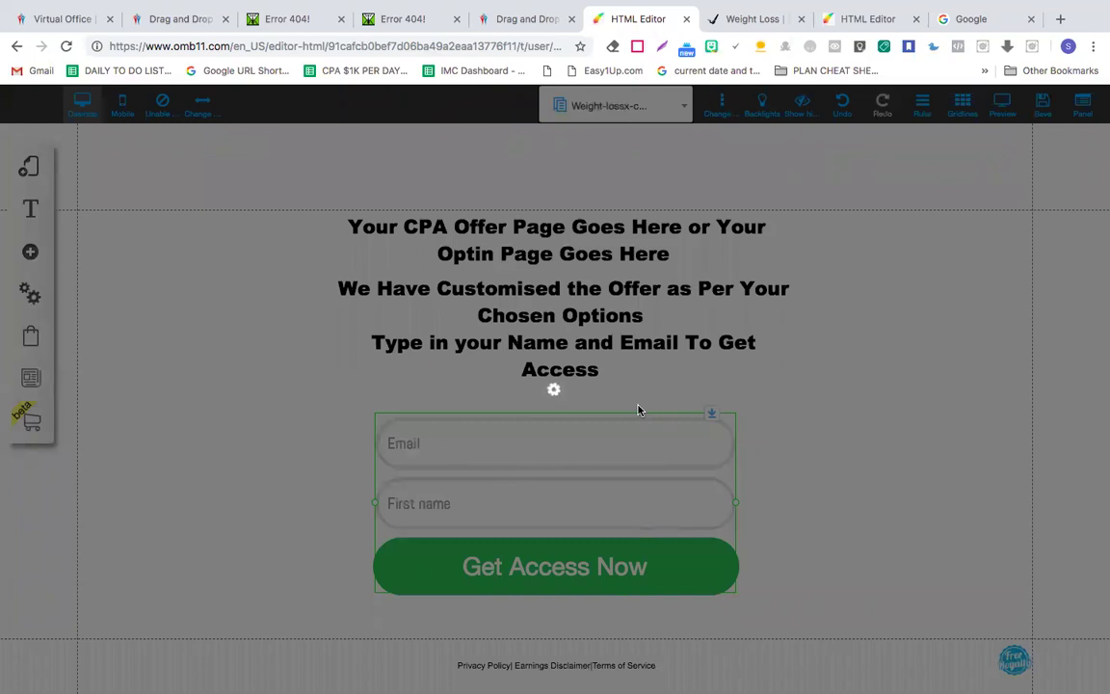
{"action": "mouse_move", "coordinate": [587, 4]}
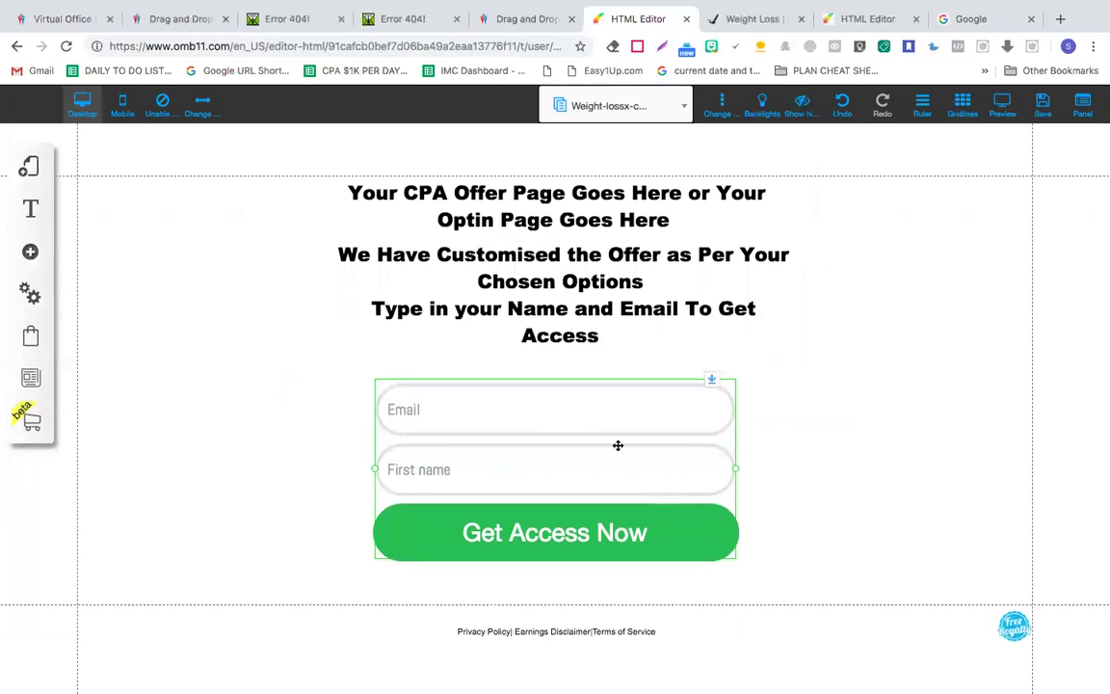
- Look at the optin form's appearance styles, the live fitness level quiz page and the Builderall templates page
{"action": "right_click", "coordinate": [617, 446]}
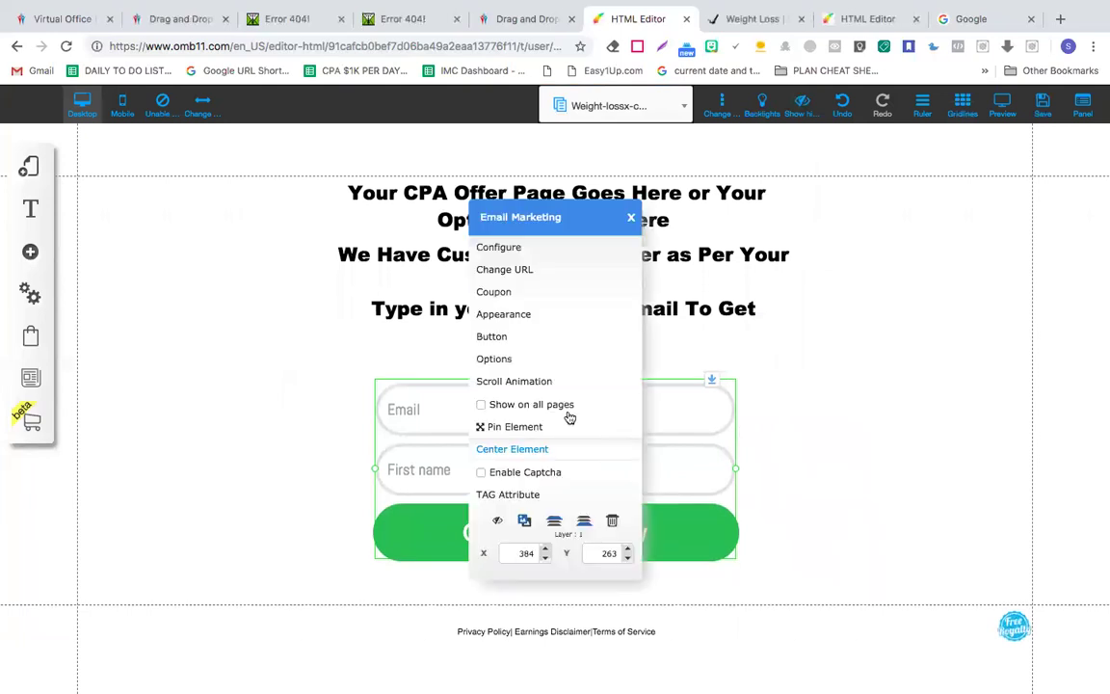
{"action": "left_click", "coordinate": [527, 314]}
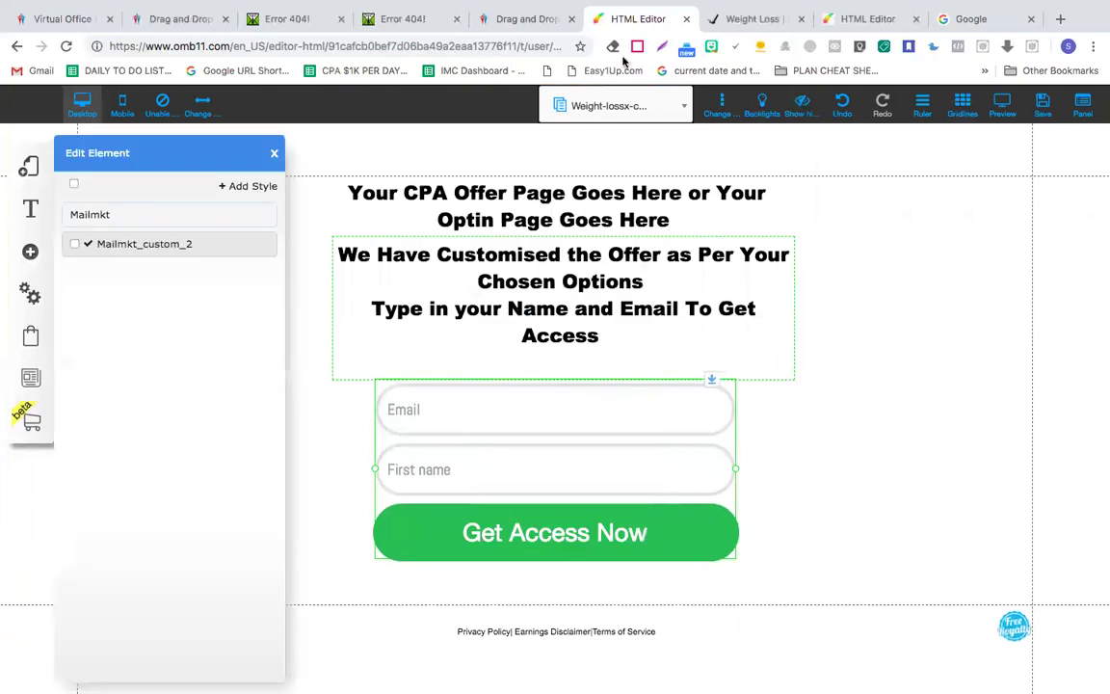
{"action": "left_click", "coordinate": [761, 19]}
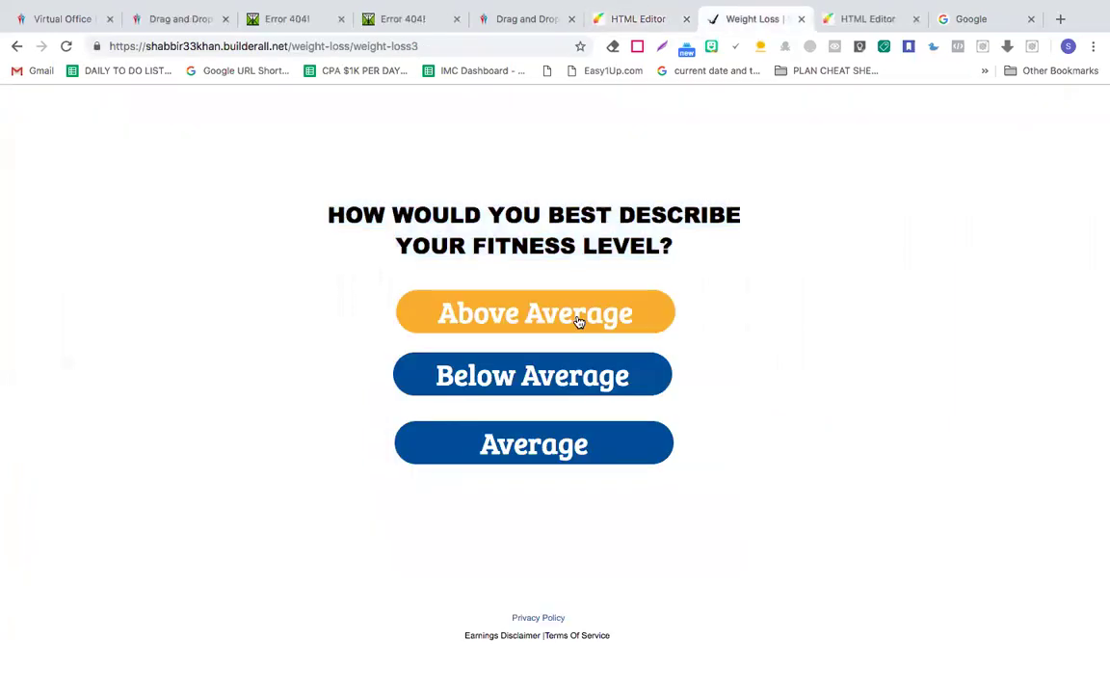
{"action": "left_click", "coordinate": [523, 18]}
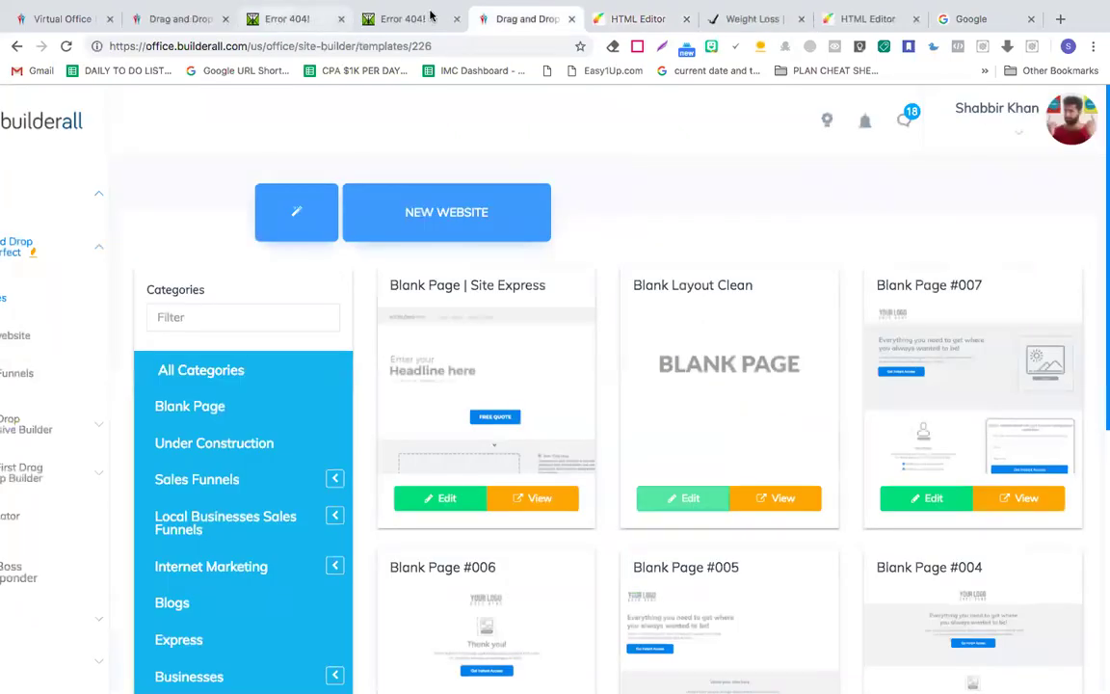
- Return to the HTML editor and review the text and icon settings of the optin form's Get Access Now button
{"action": "left_click", "coordinate": [662, 25]}
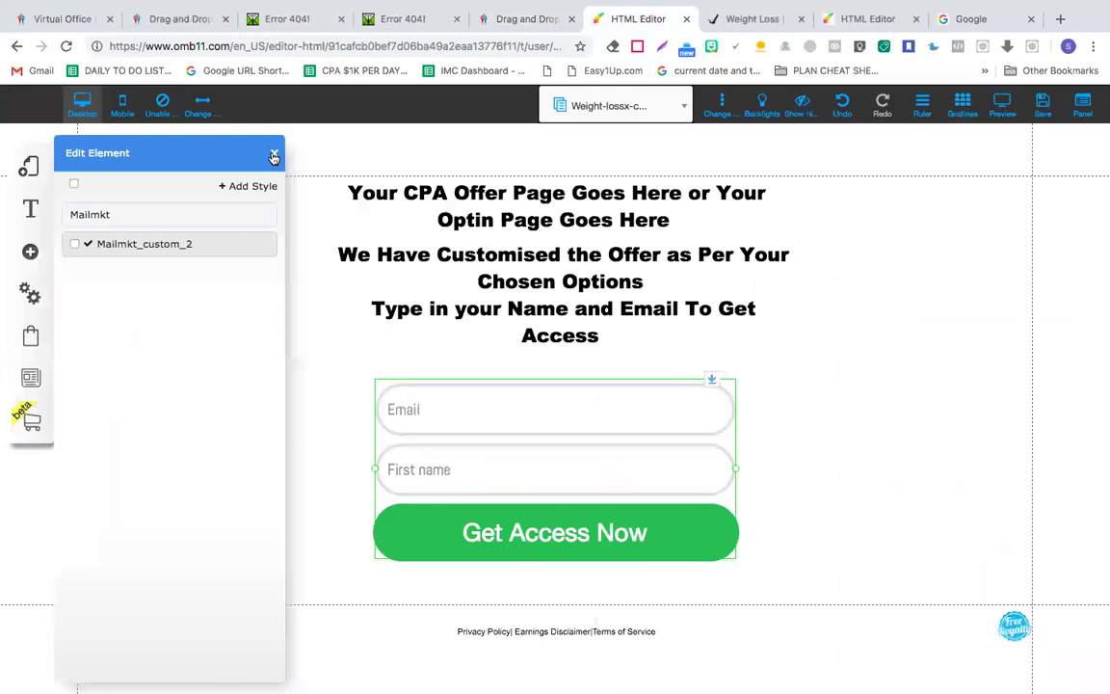
{"action": "left_click", "coordinate": [274, 153]}
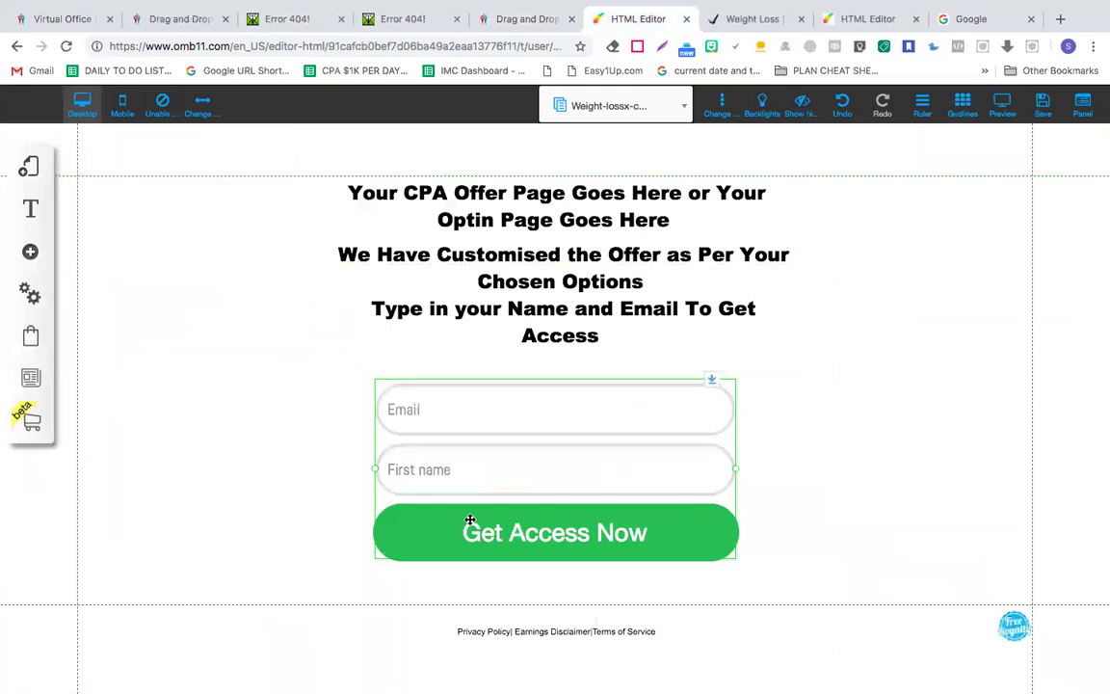
{"action": "right_click", "coordinate": [469, 520]}
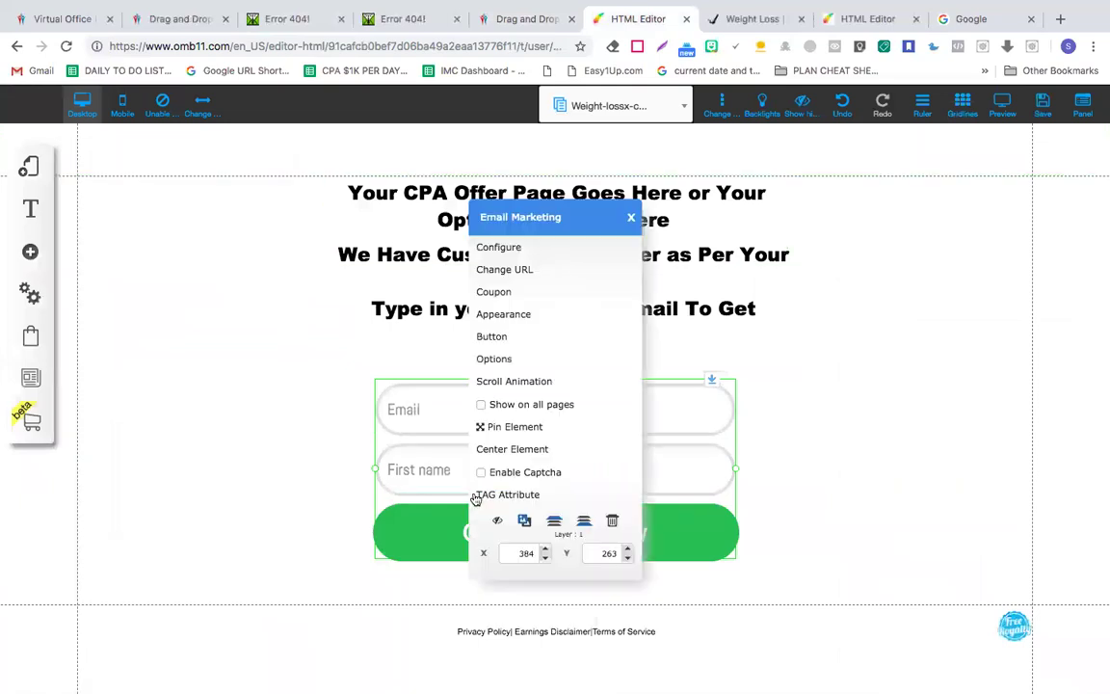
{"action": "left_click", "coordinate": [492, 337]}
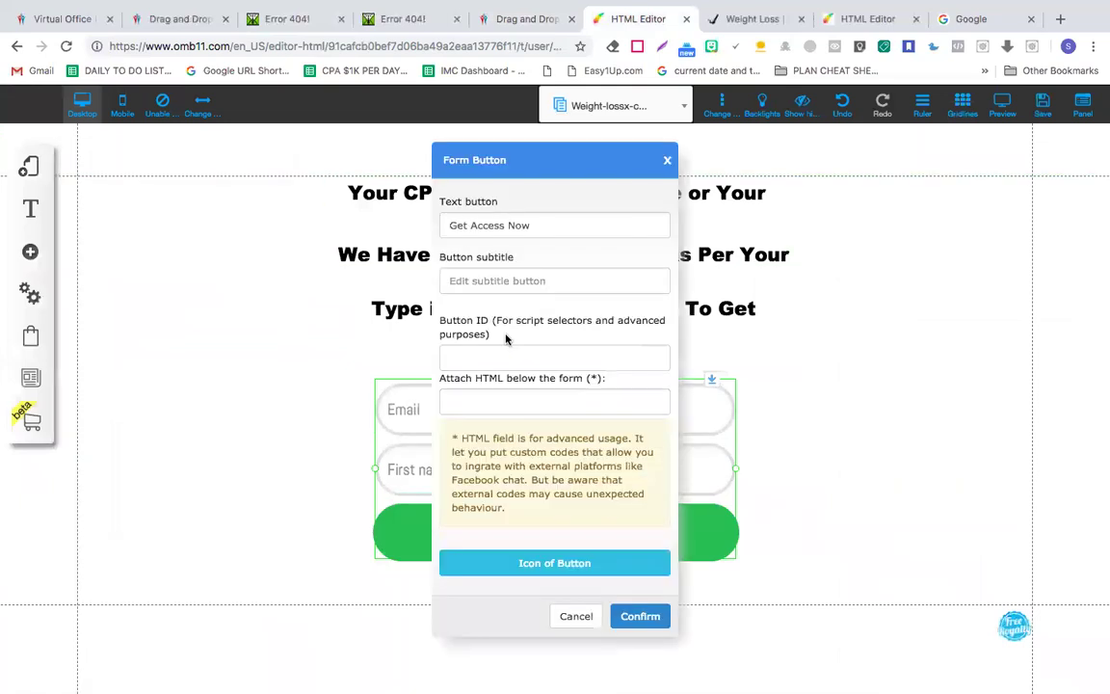
{"action": "left_click", "coordinate": [519, 224]}
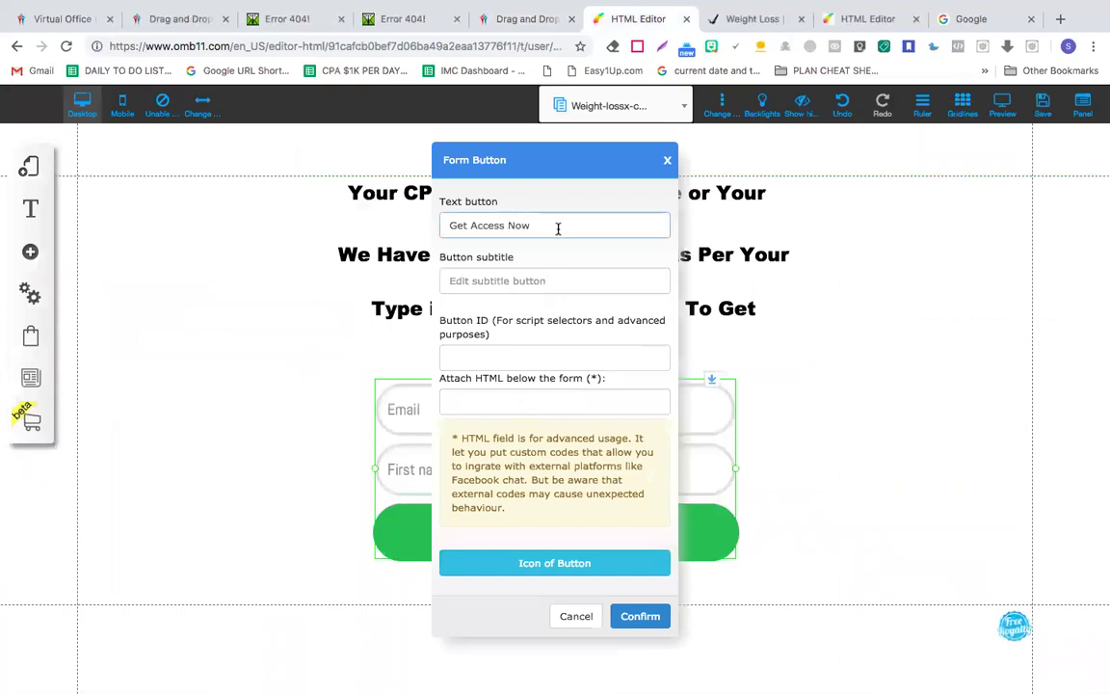
{"action": "scroll", "coordinate": [558, 228], "scroll_direction": "down", "scroll_amount": 1}
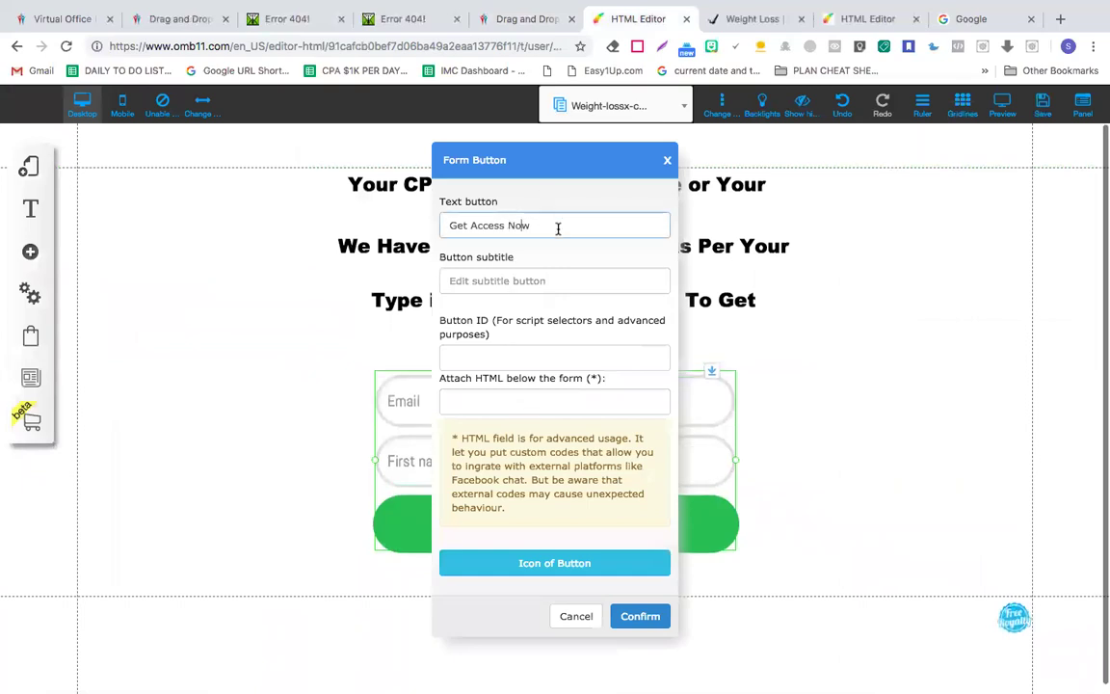
{"action": "left_click", "coordinate": [596, 571]}
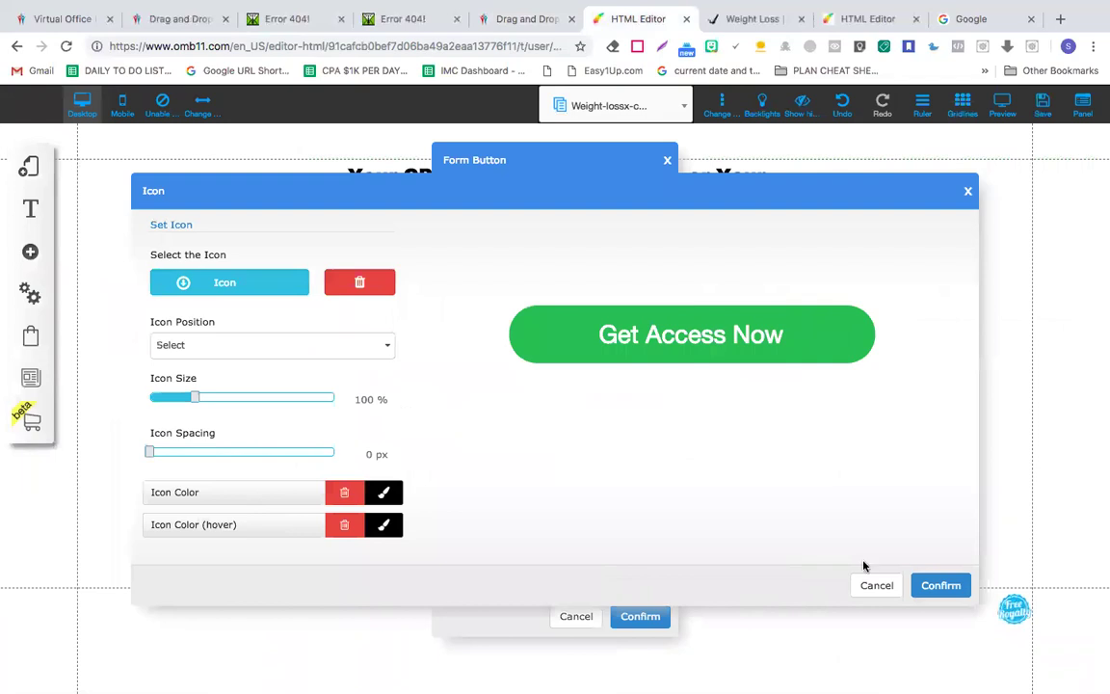
{"action": "left_click", "coordinate": [877, 586]}
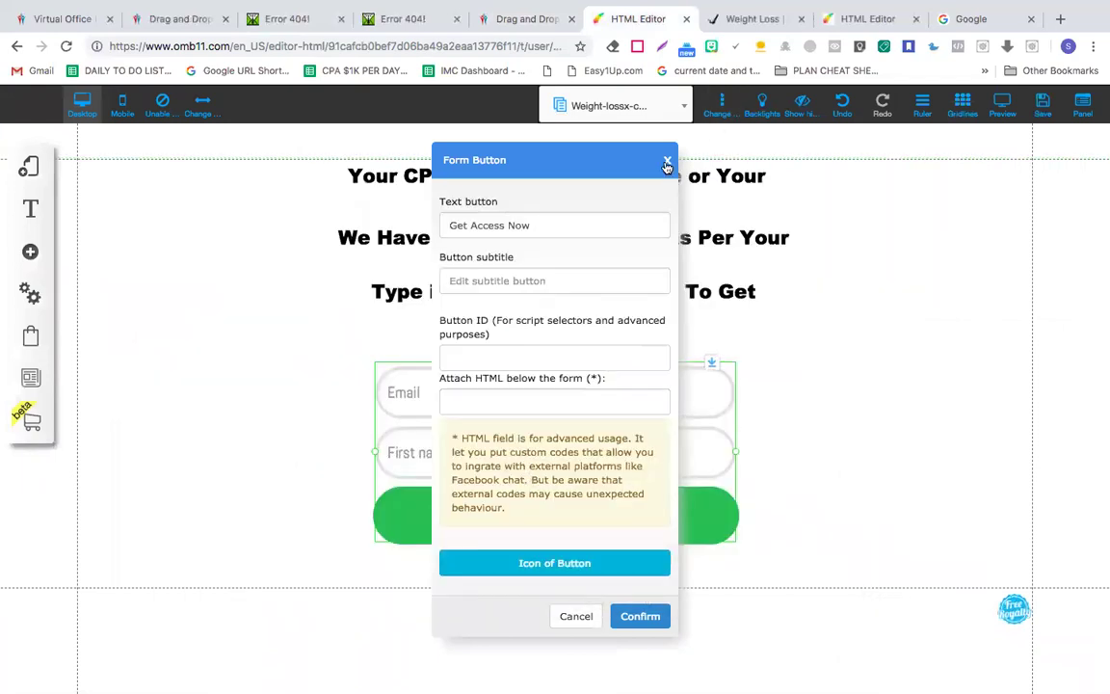
{"action": "left_click", "coordinate": [666, 164]}
- Check the optin form's list of appearance styles once more and close it
{"action": "left_click", "coordinate": [560, 521]}
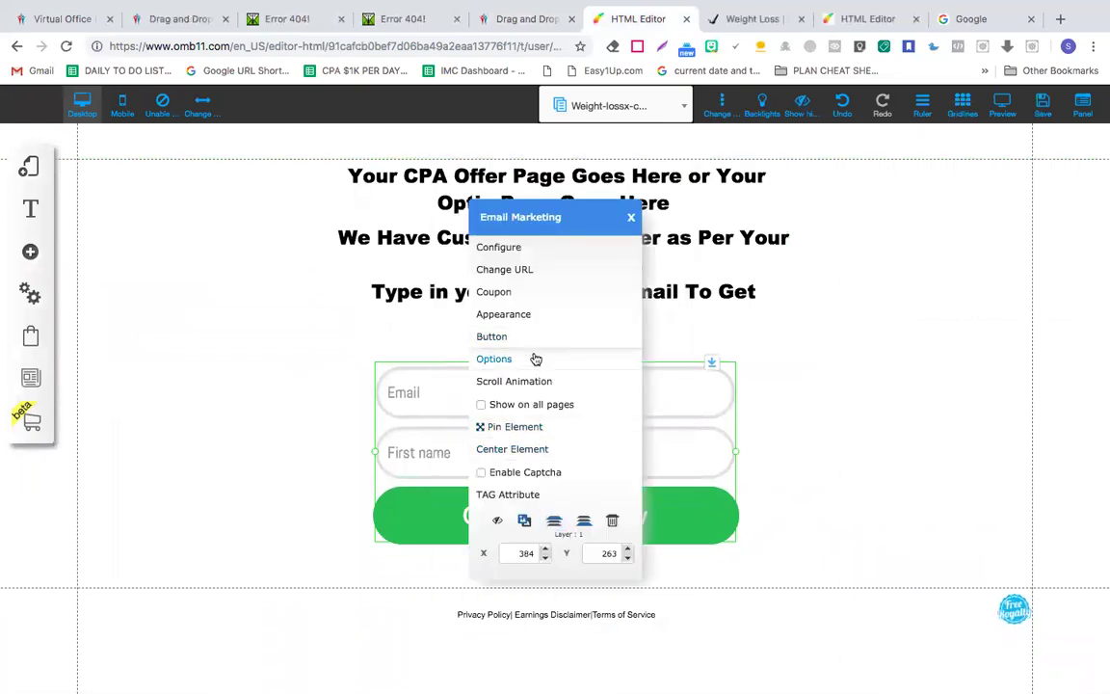
{"action": "left_click", "coordinate": [540, 318]}
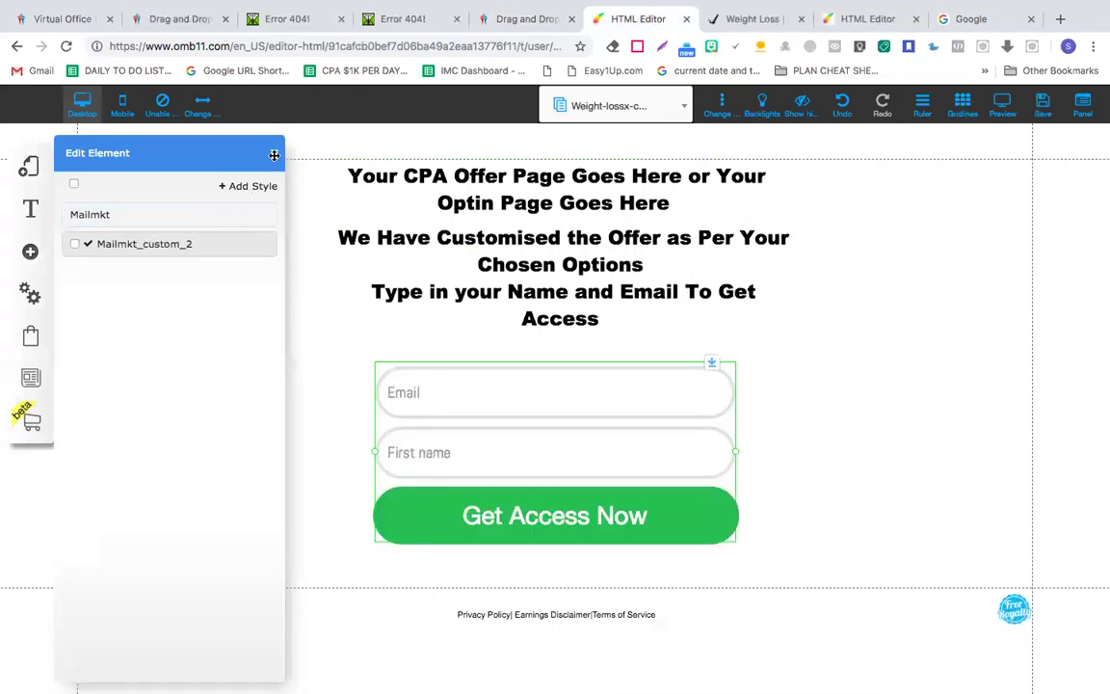
{"action": "left_click", "coordinate": [274, 155]}
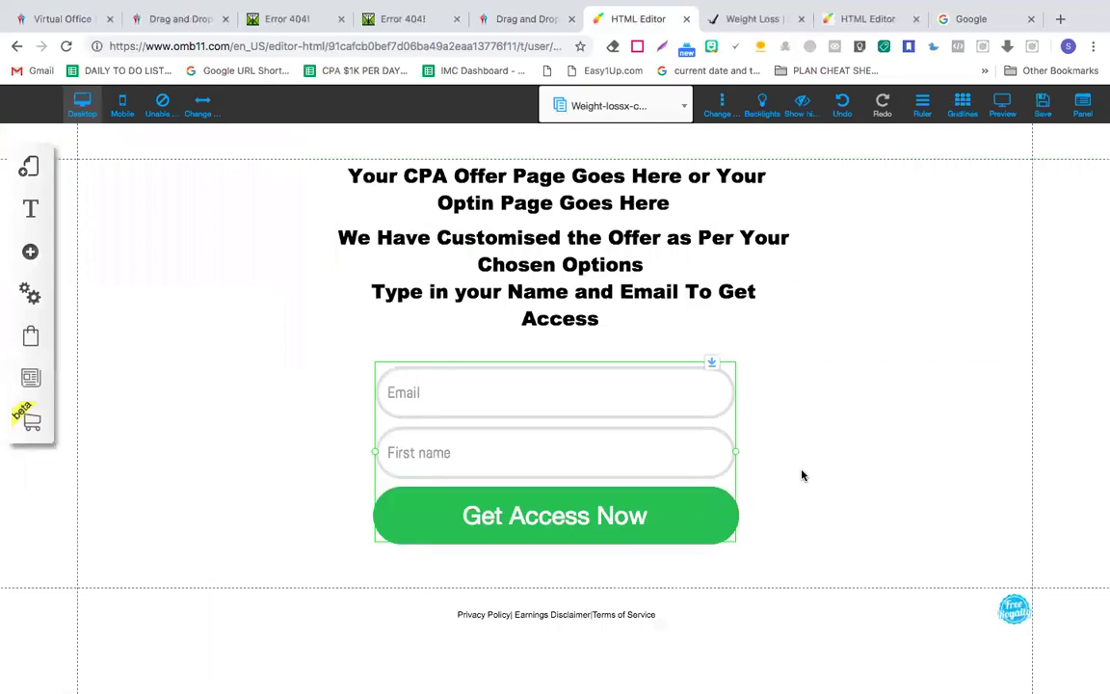